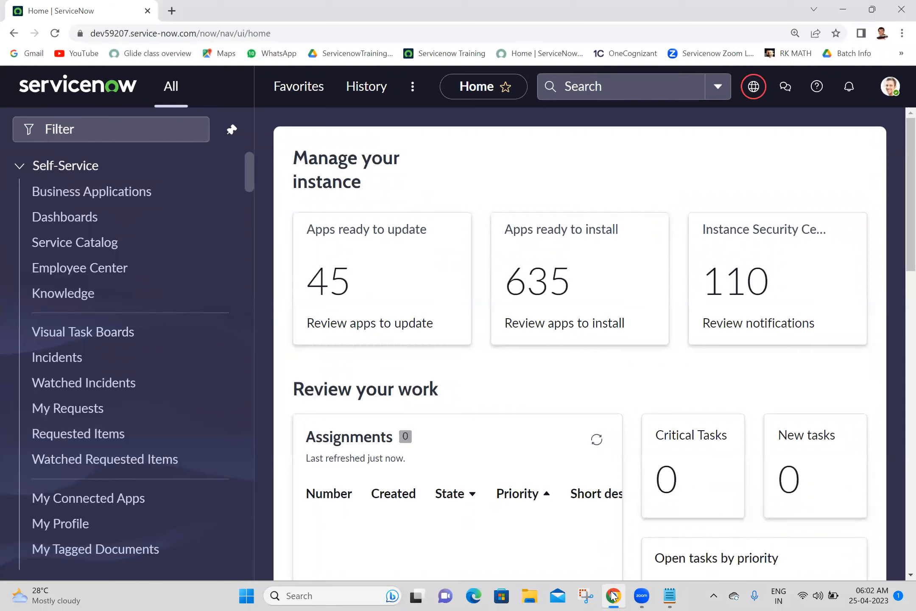
# Step: Filter the navigator for 'rest api expl' and open REST API Explorer in a new tab
pyautogui.click(131, 120)
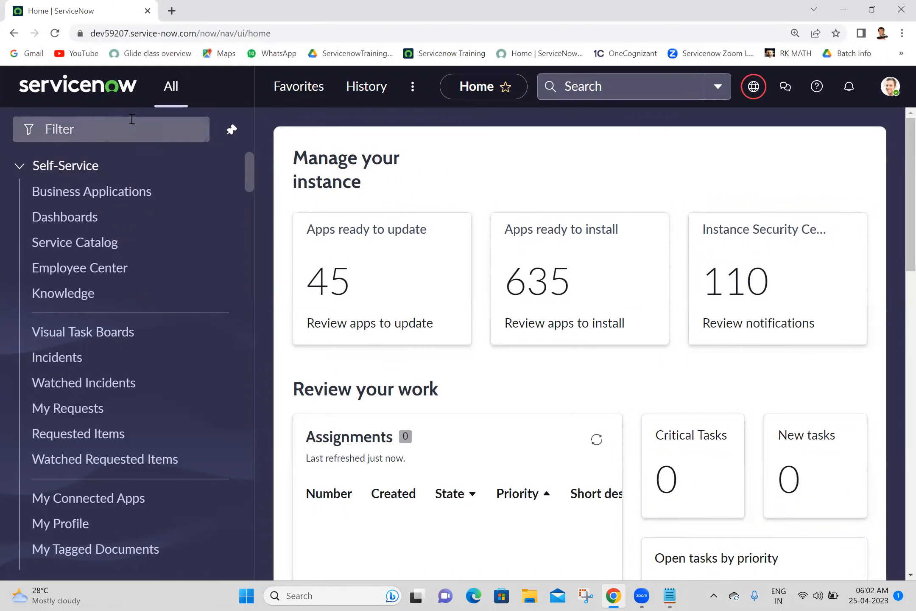
pyautogui.write('rest')
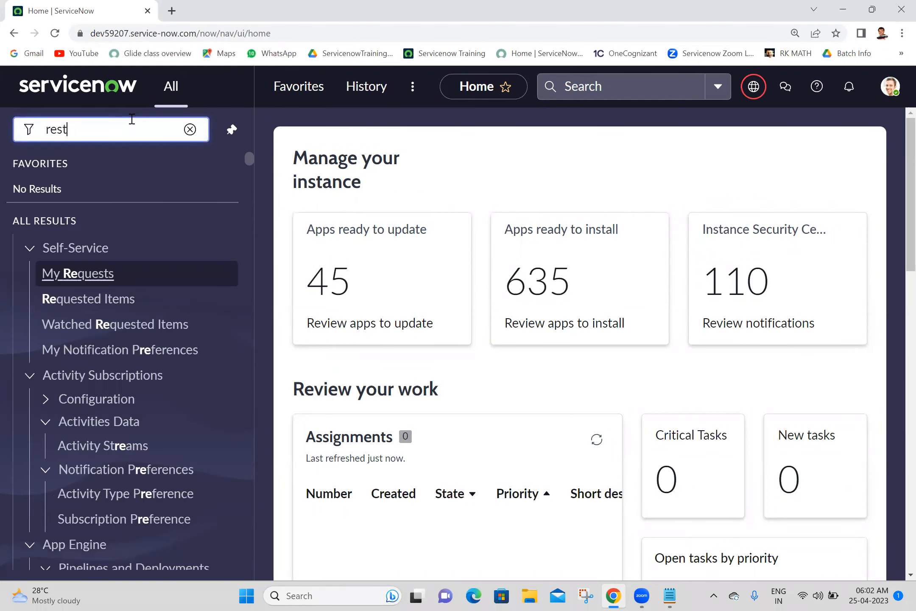
pyautogui.write(' api ex')
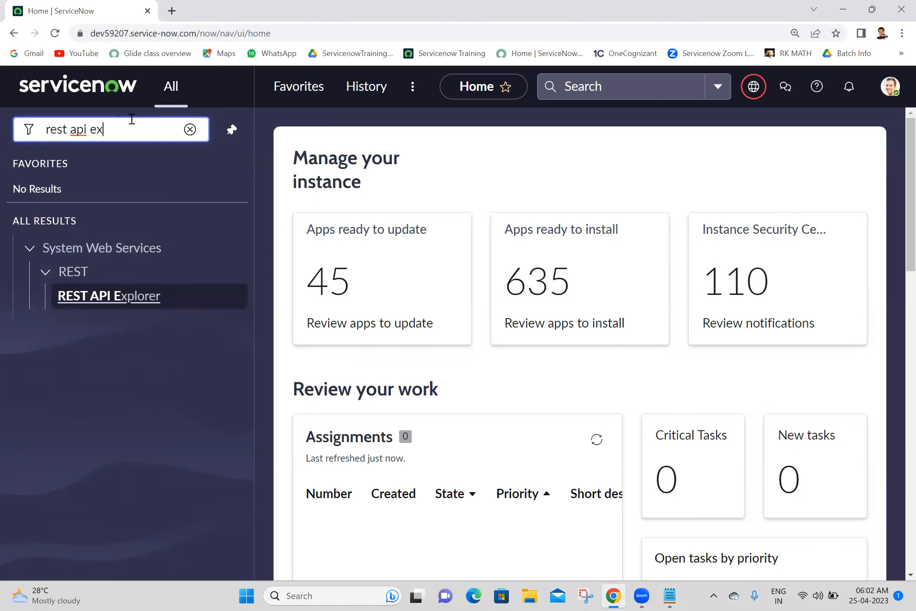
pyautogui.write('pl')
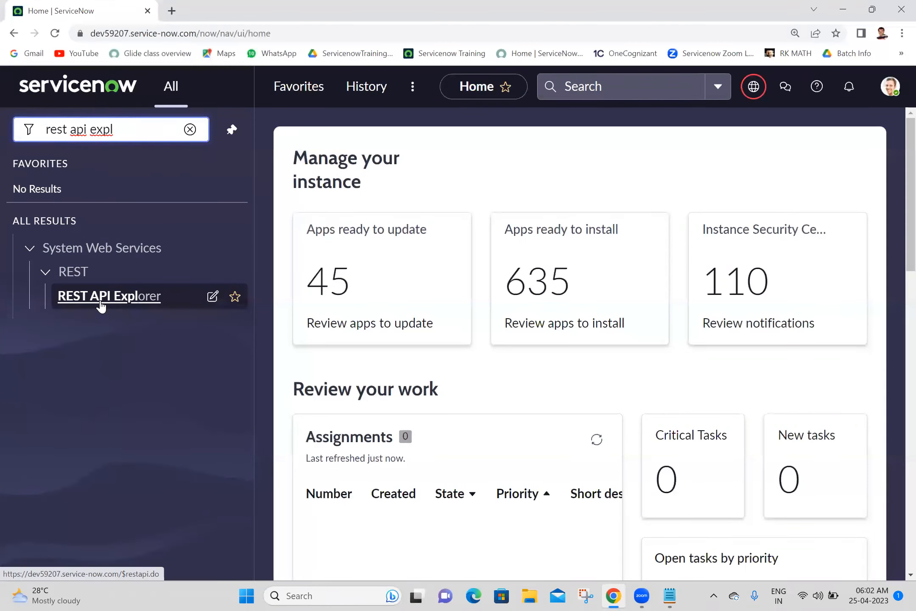
pyautogui.middleClick(100, 304)
pyautogui.click(264, 5)
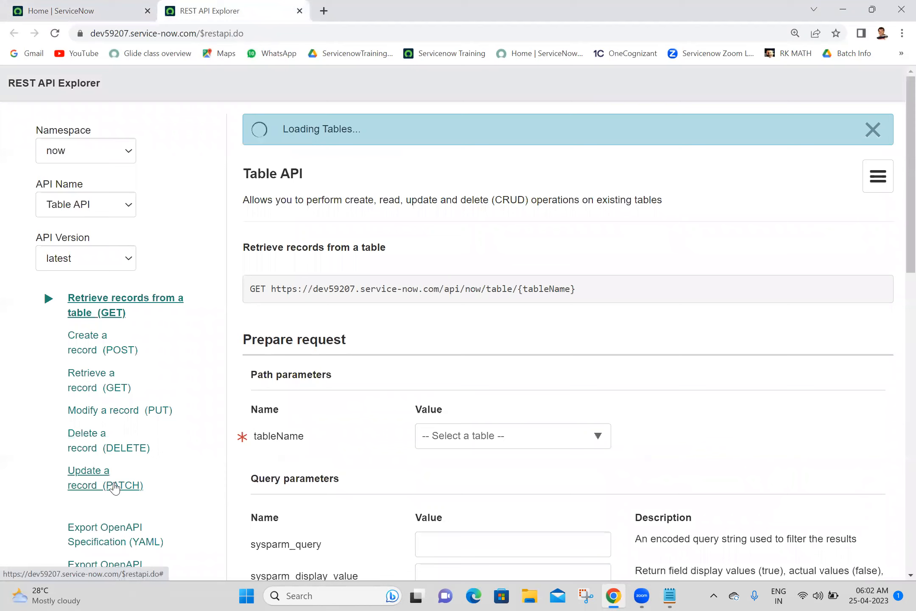
# Step: Select the Update a record (PATCH) method with tableName Incident (incident), leaving sys_id to fill
pyautogui.click(115, 487)
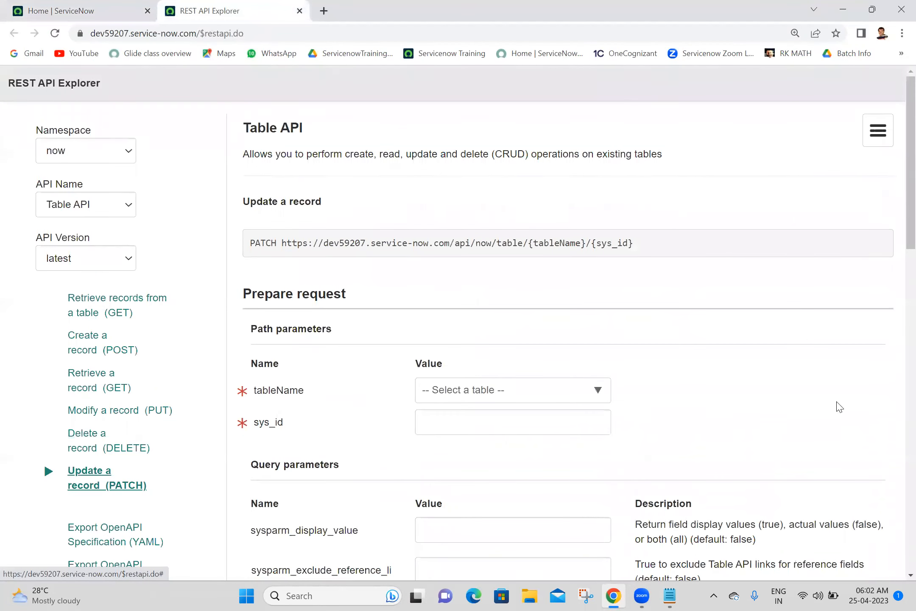
pyautogui.scroll(-3, 897, 149)
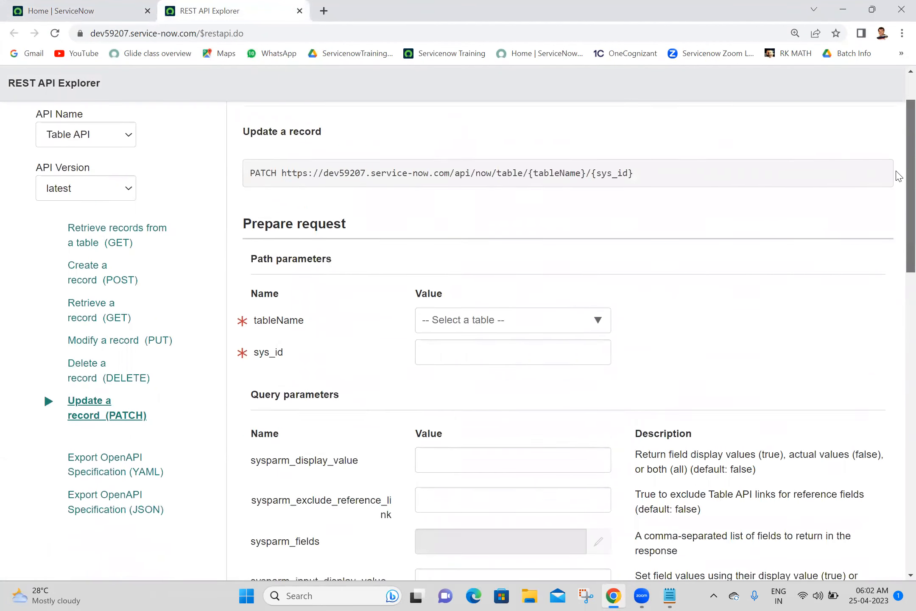
pyautogui.click(533, 216)
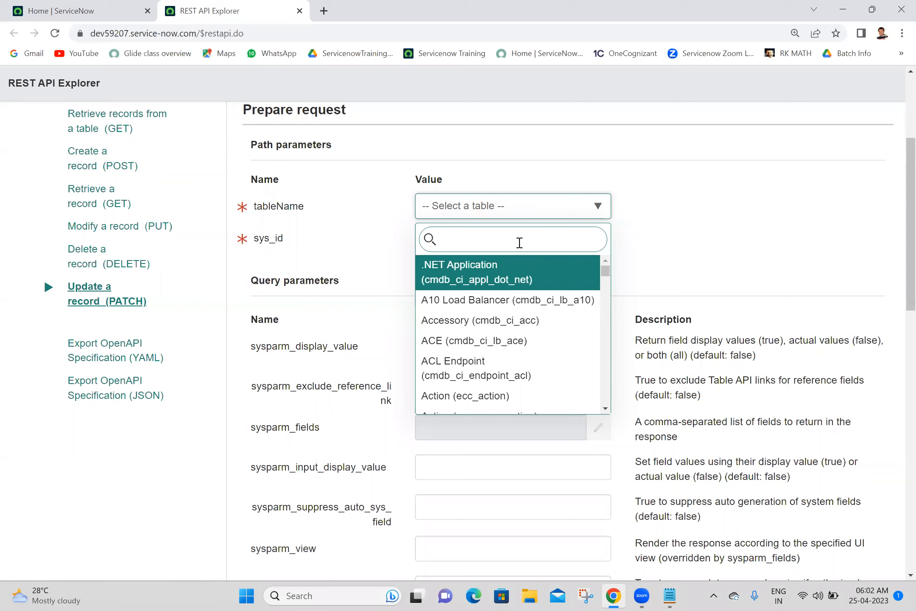
pyautogui.write('incident')
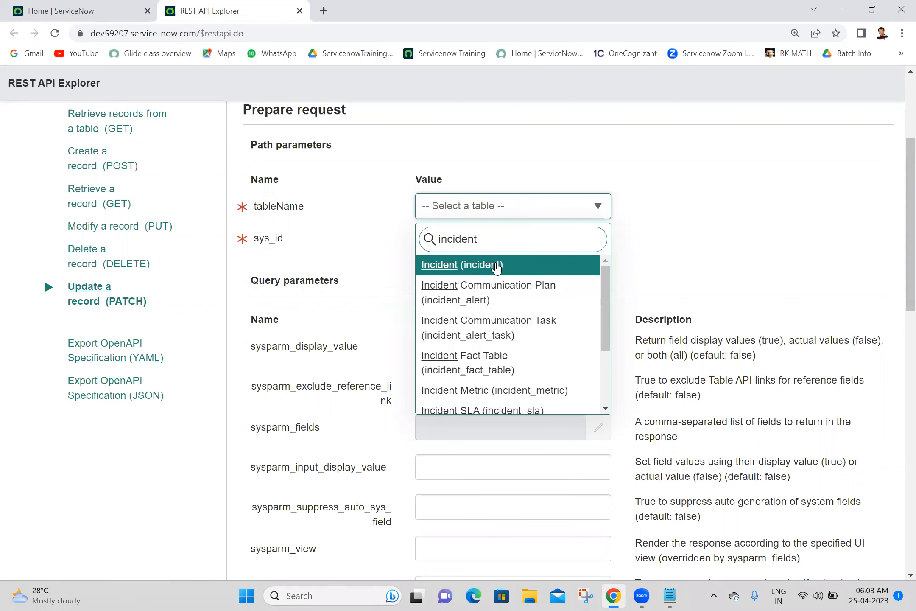
pyautogui.click(501, 264)
pyautogui.click(605, 206)
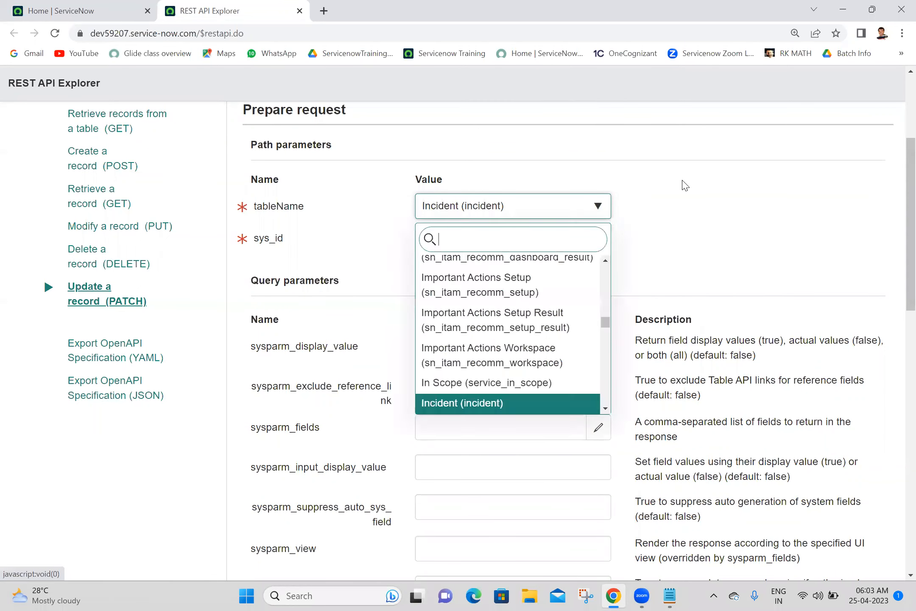
pyautogui.click(684, 185)
pyautogui.click(547, 250)
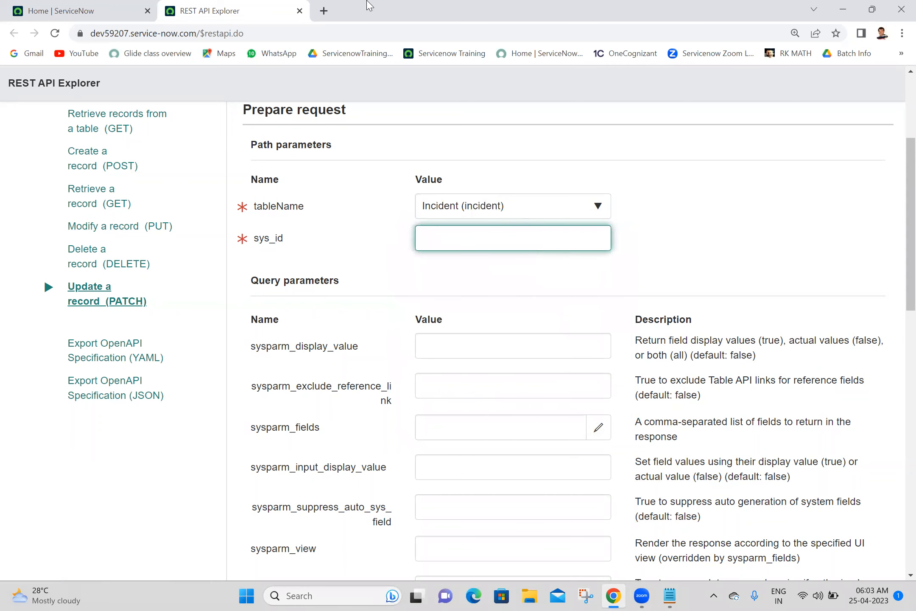
pyautogui.click(72, 5)
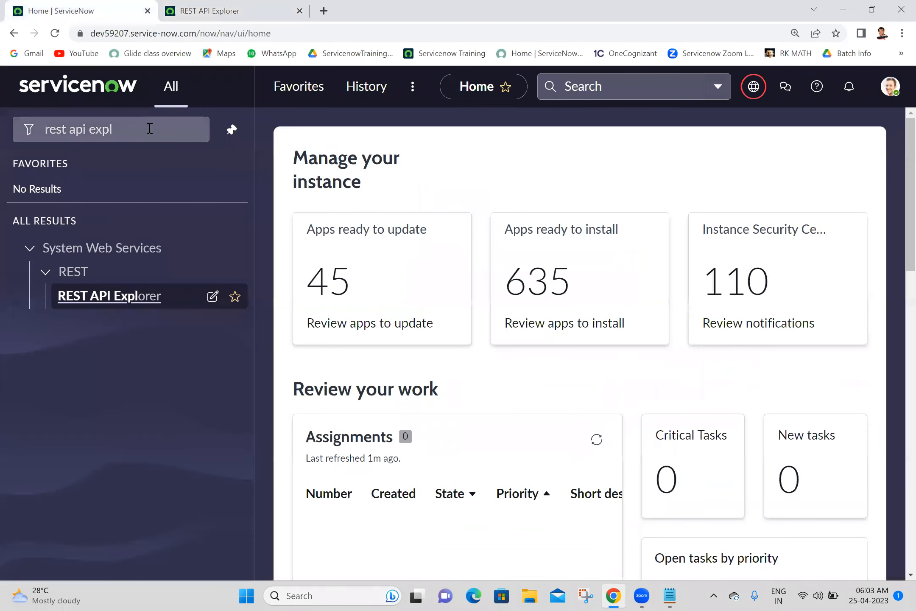
# Step: Open the incident list via incident.LIST and copy the newest incident's sys_id
pyautogui.tripleClick(150, 127)
pyautogui.write('incident.LIST')
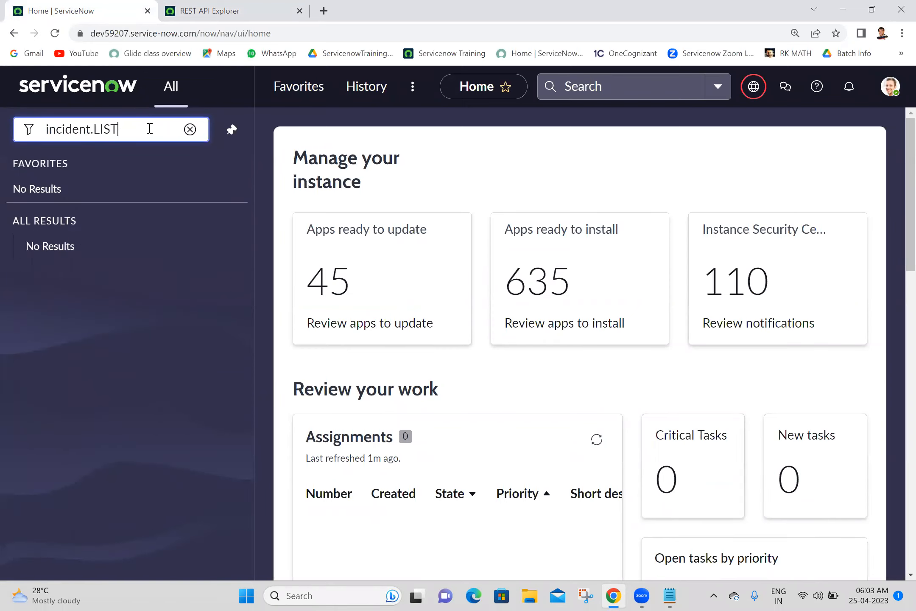
pyautogui.press('Return')
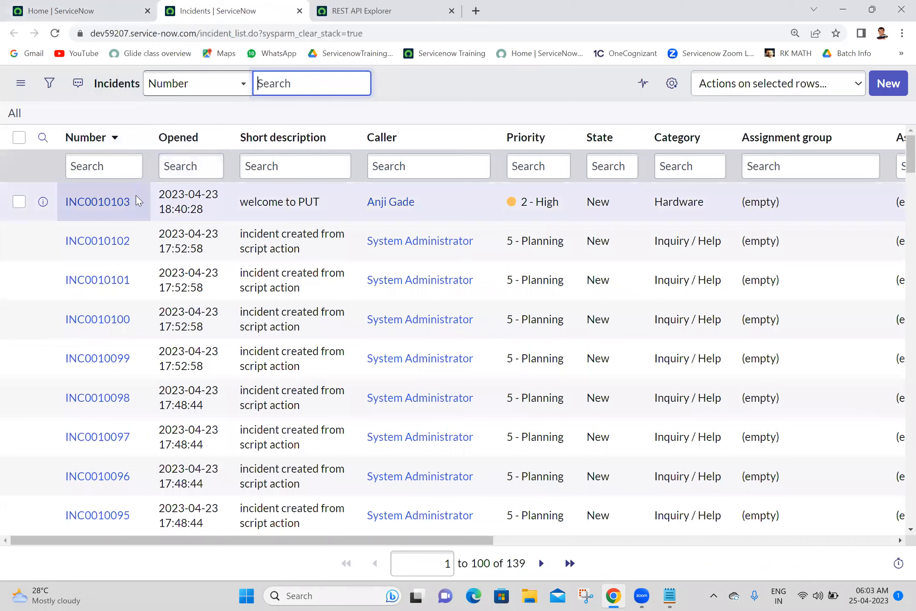
pyautogui.click(122, 204)
pyautogui.rightClick(122, 203)
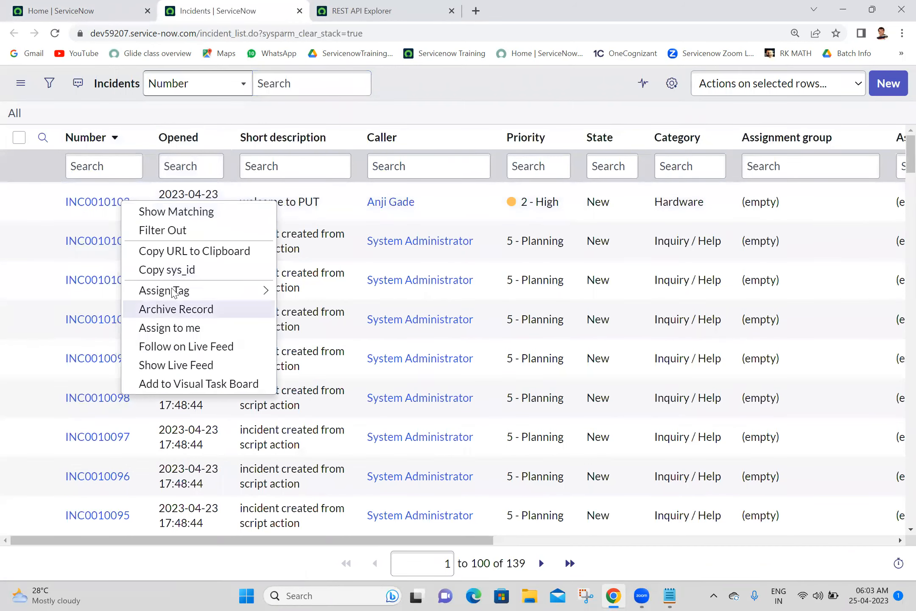
pyautogui.click(190, 271)
pyautogui.hotkey('ctrl', 'Tab')
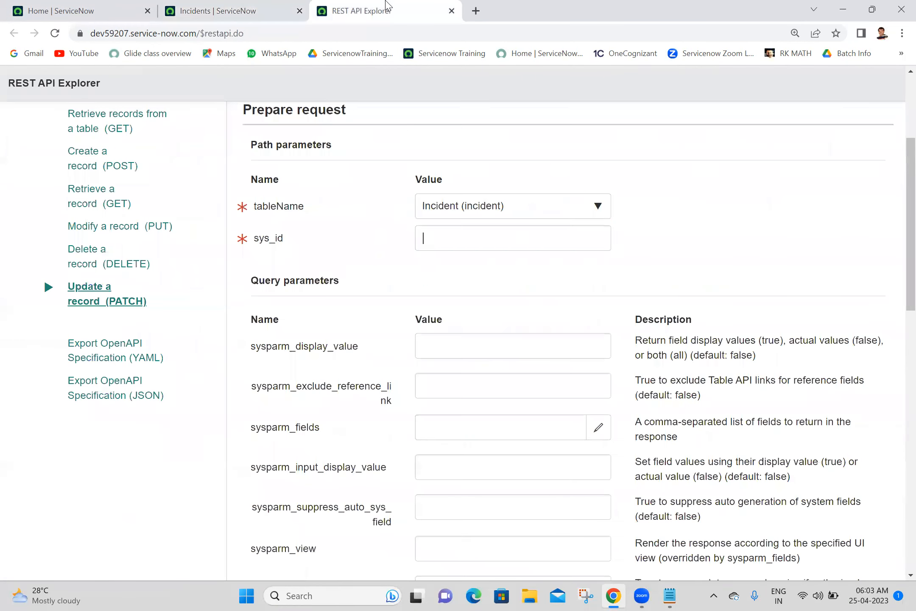
# Step: Paste the copied incident sys_id into the sys_id field
pyautogui.click(471, 245)
pyautogui.hotkey('ctrl', 'v')
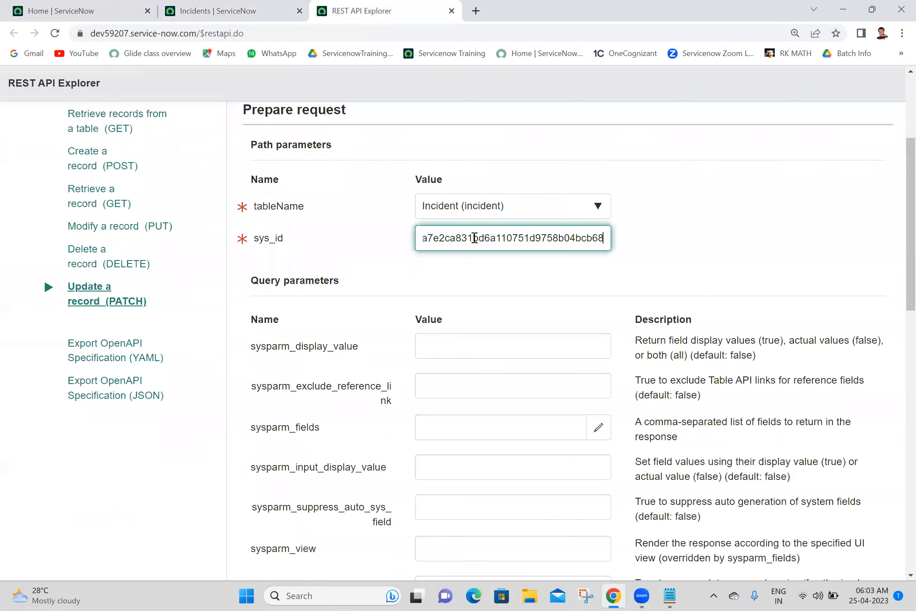
pyautogui.scroll(-12, 896, 217)
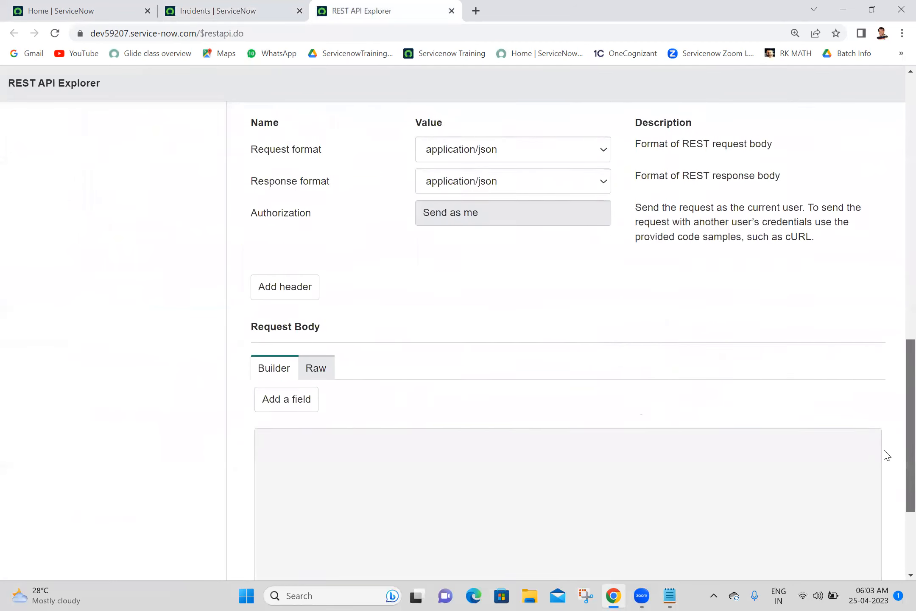
# Step: Add a Short description body field set to 'patch method is executing', plus an empty row
pyautogui.click(296, 292)
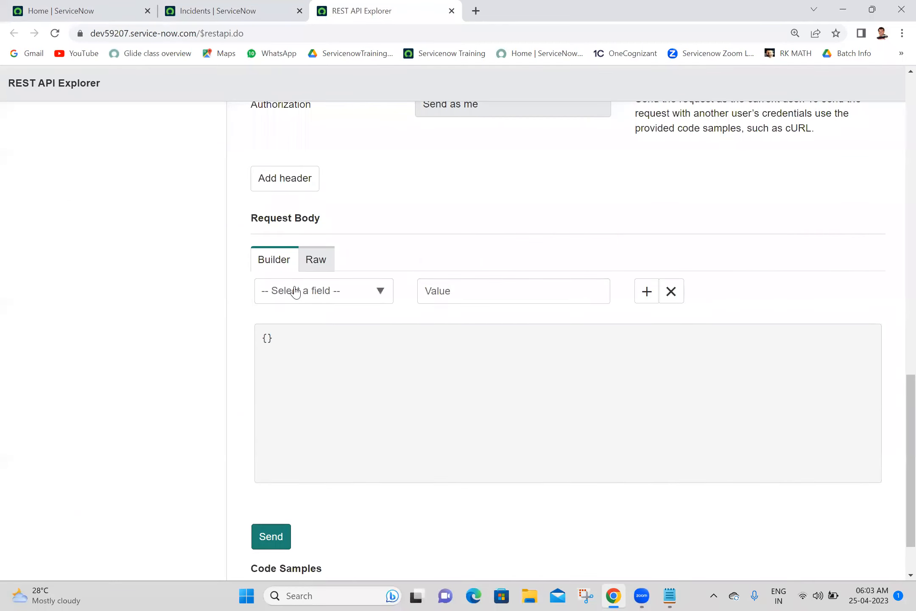
pyautogui.click(339, 292)
pyautogui.write('s')
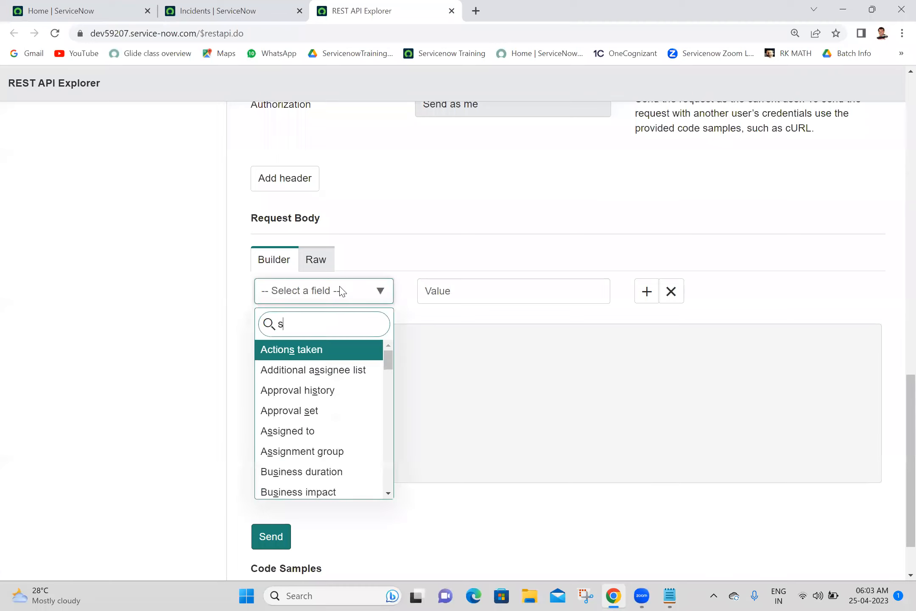
pyautogui.write('hort')
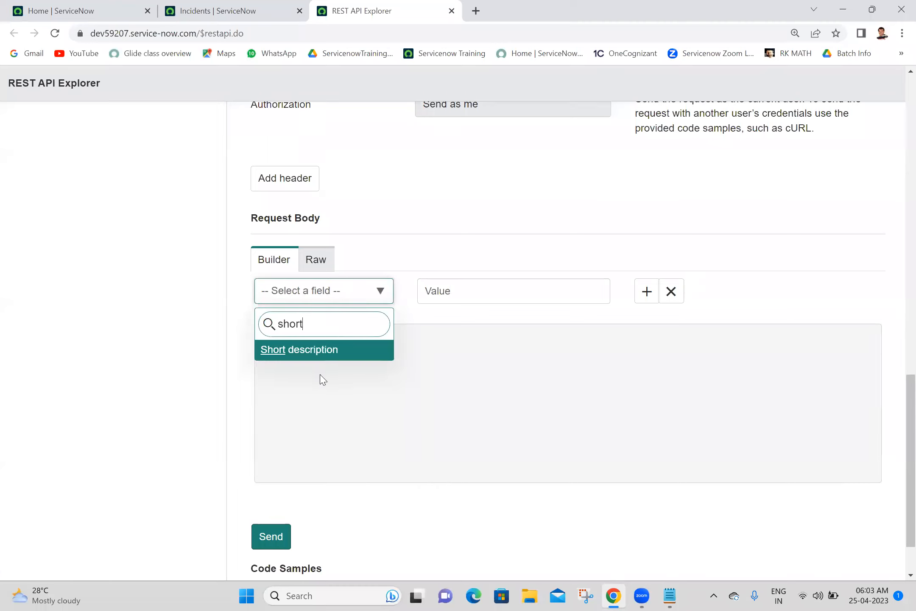
pyautogui.click(323, 358)
pyautogui.click(441, 292)
pyautogui.write('patch method is executing')
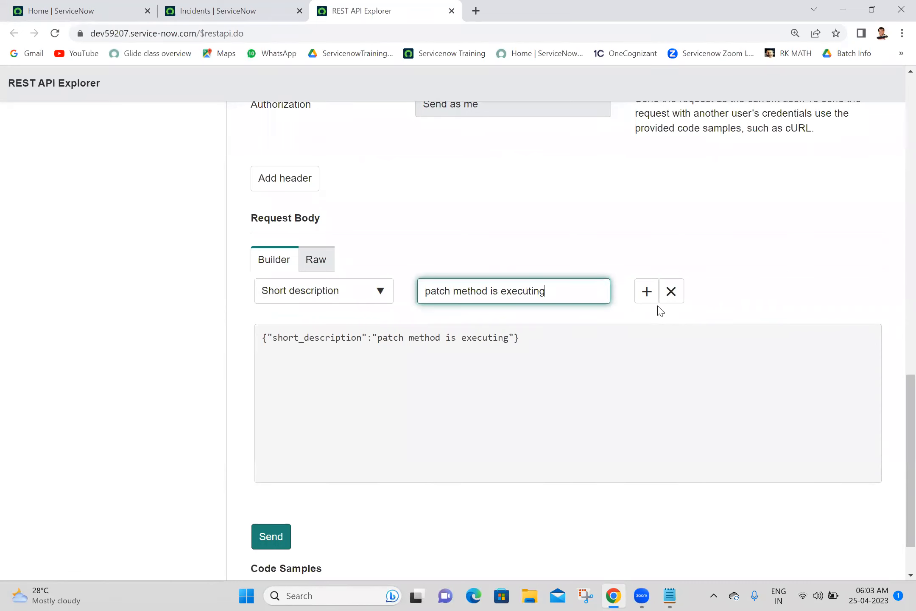
pyautogui.click(644, 296)
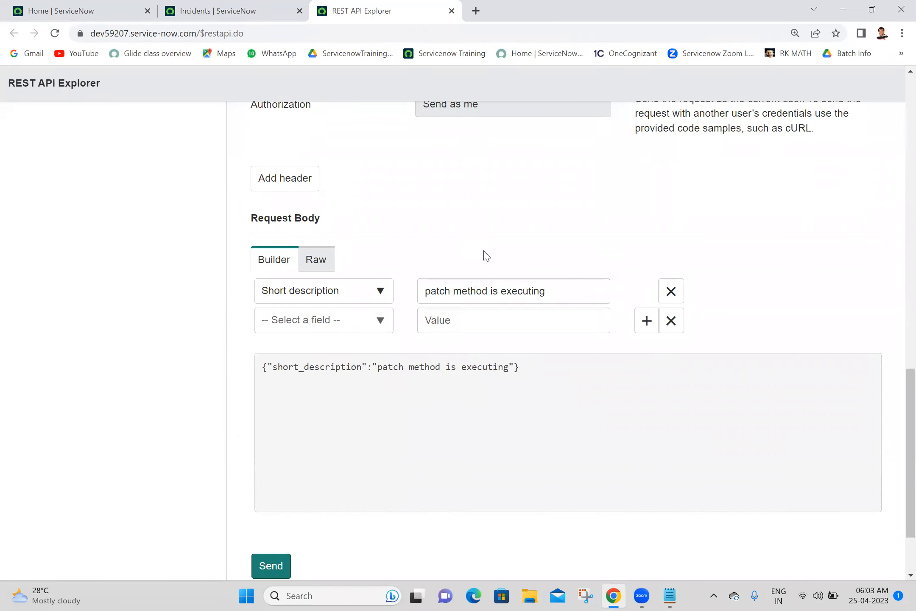
# Step: Set the second body row to Category with value 'network' and add a third row
pyautogui.click(341, 332)
pyautogui.write('category')
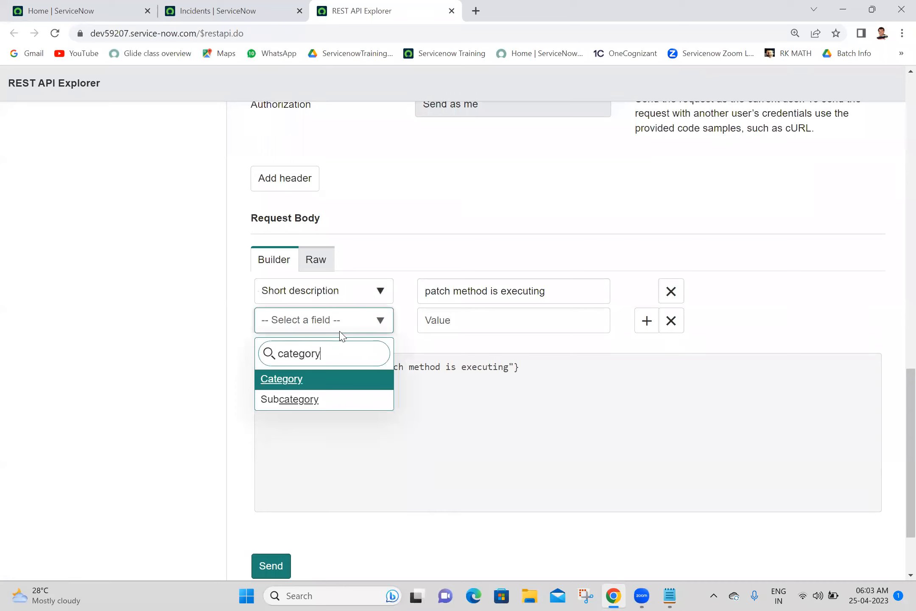
pyautogui.click(312, 388)
pyautogui.click(460, 321)
pyautogui.write('net')
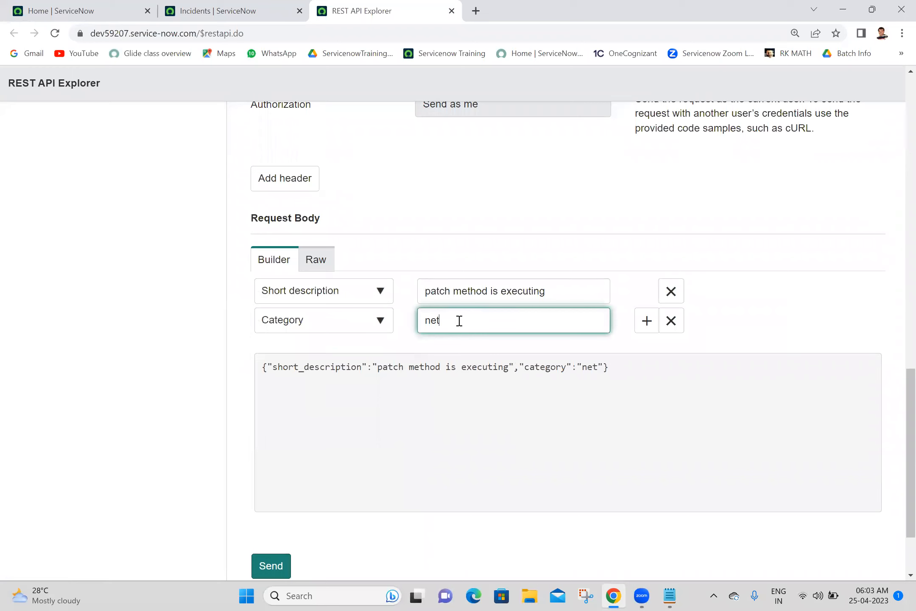
pyautogui.write('work')
pyautogui.click(647, 321)
pyautogui.click(647, 322)
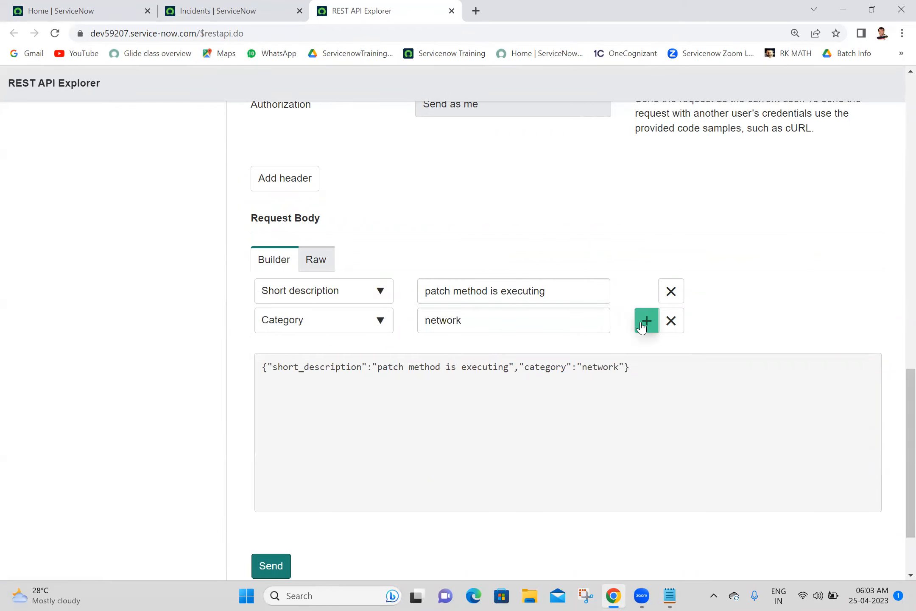
# Step: Set the third body row to Description with value 'welcome to patch'
pyautogui.click(307, 351)
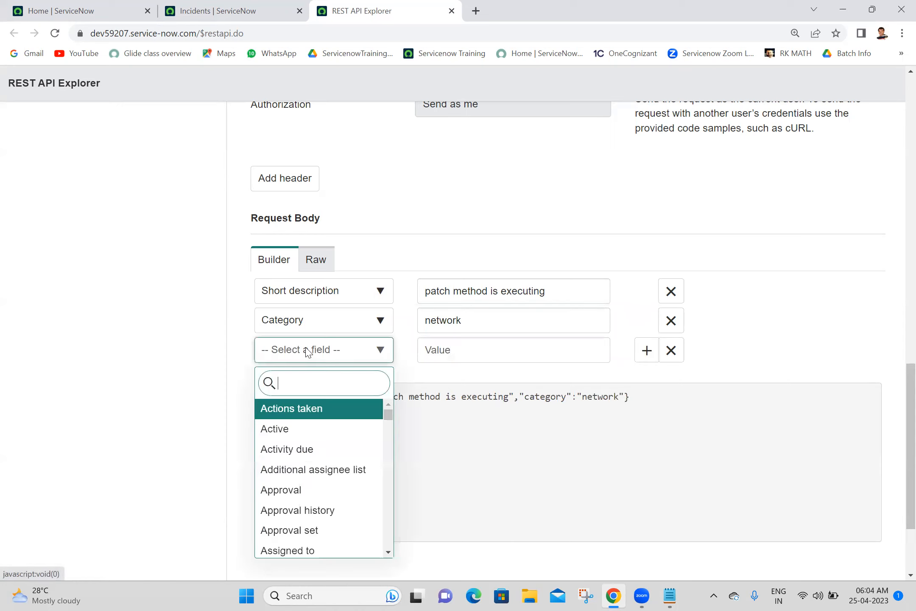
pyautogui.write('descrip')
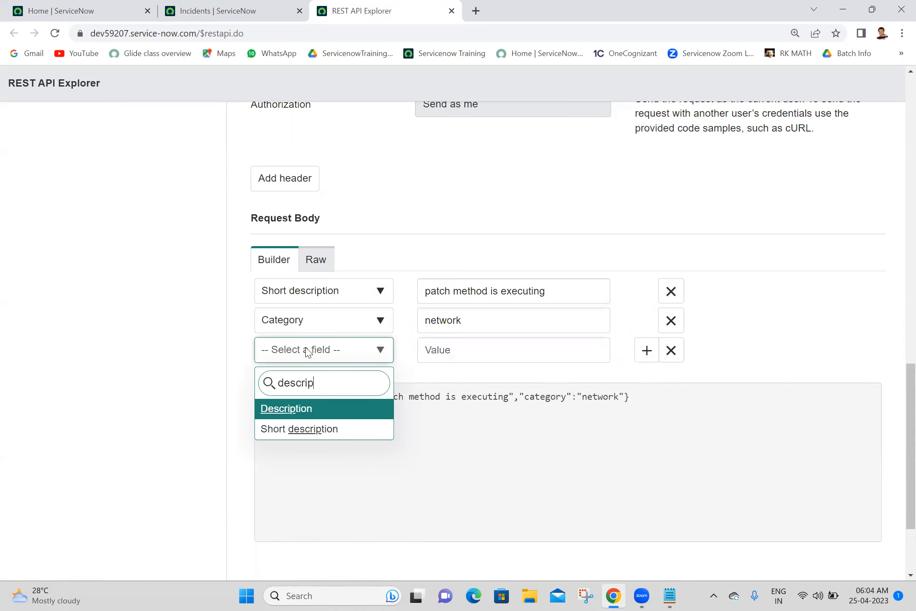
pyautogui.write('tion')
pyautogui.click(286, 413)
pyautogui.click(438, 343)
pyautogui.write('welcome')
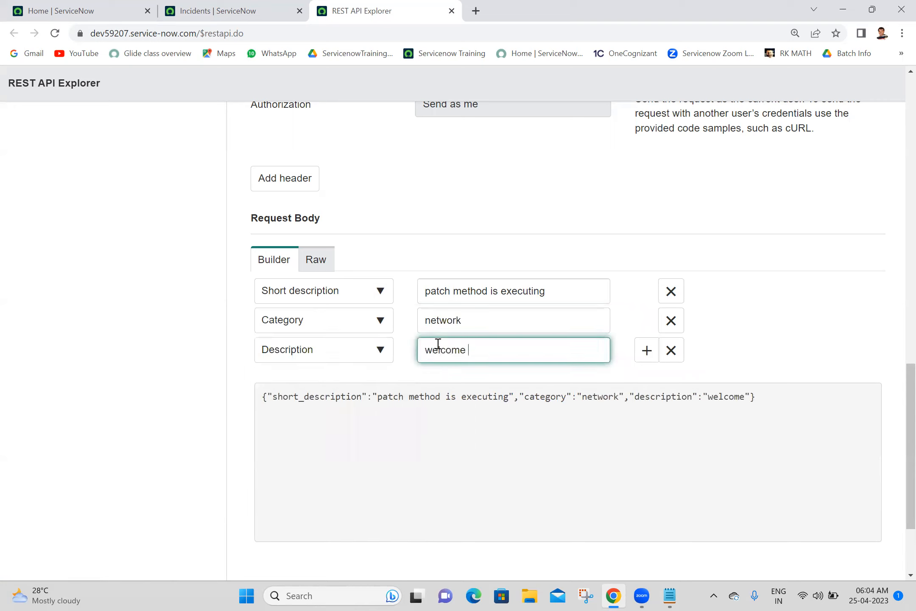
pyautogui.write(' to patcj')
pyautogui.press('BackSpace')
pyautogui.write('h')
pyautogui.scroll(-2, 898, 382)
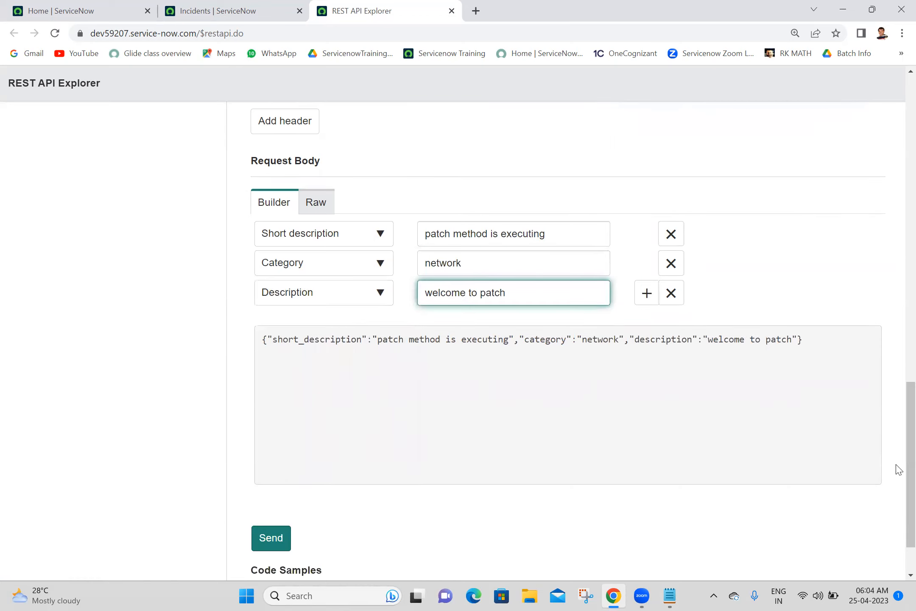
pyautogui.scroll(-2, 898, 454)
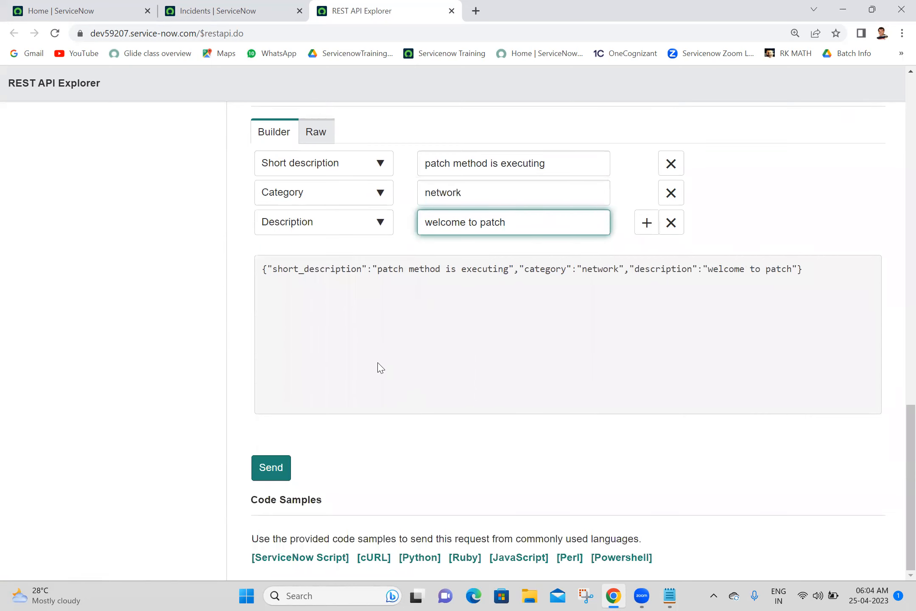
# Step: Send the PATCH request and confirm the data modification
pyautogui.click(261, 473)
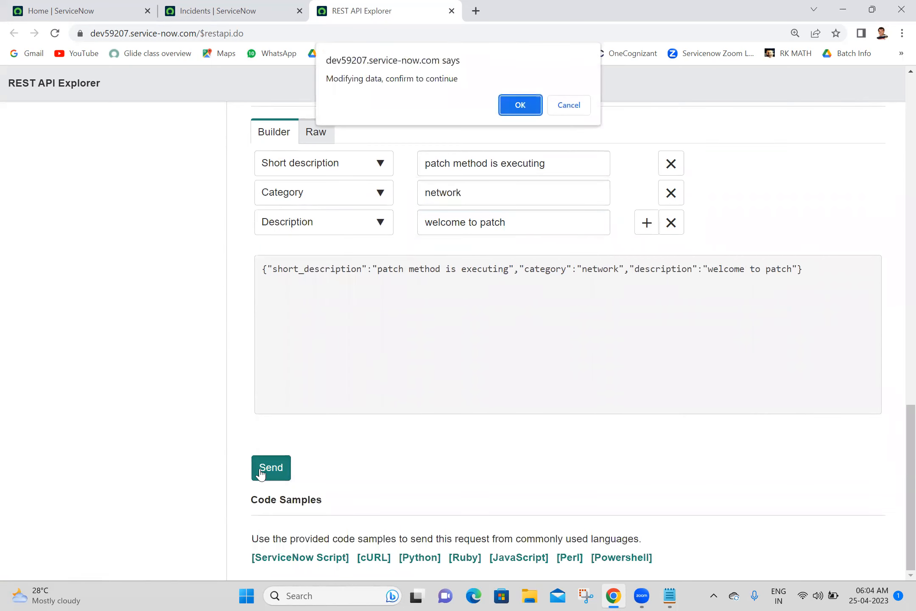
pyautogui.click(520, 107)
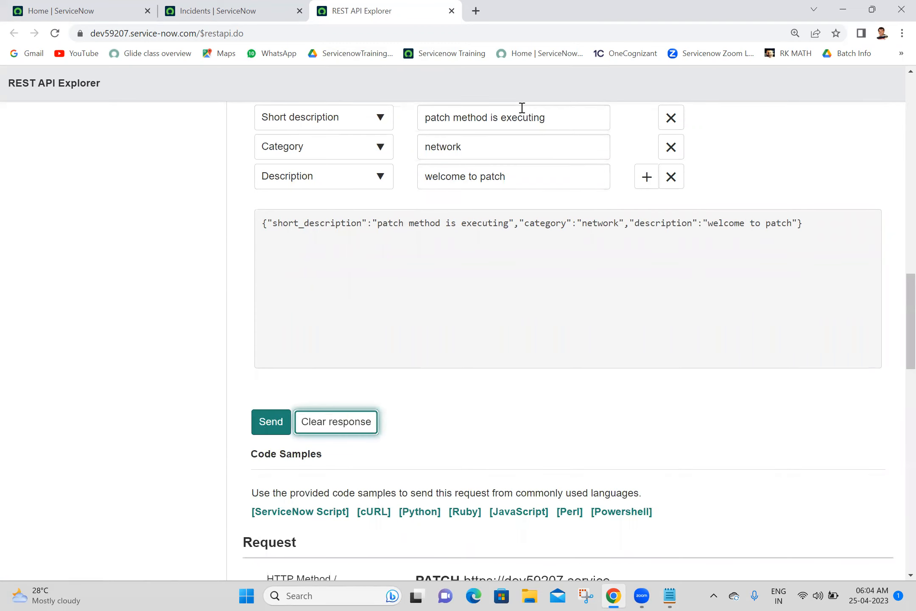
pyautogui.moveTo(907, 329); pyautogui.dragTo(895, 173)
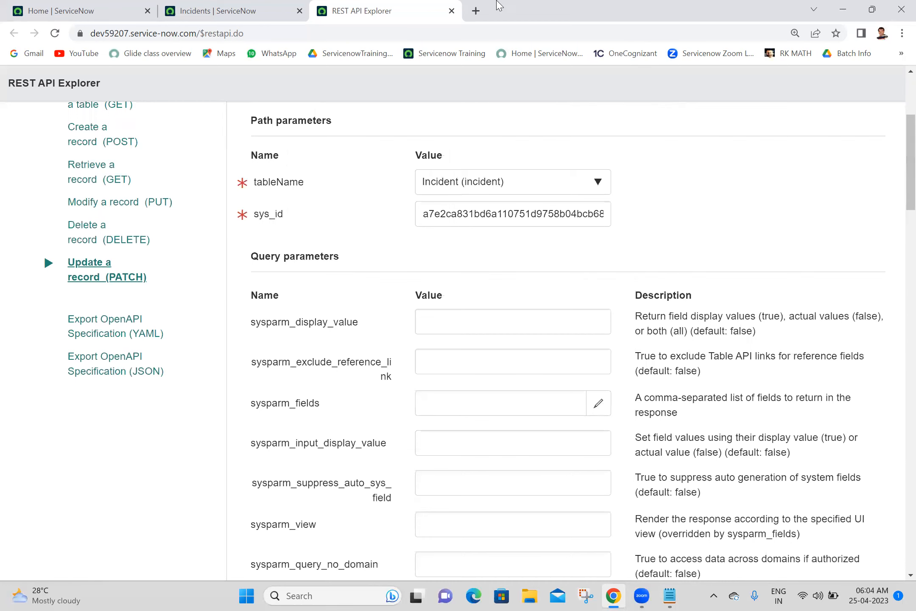
# Step: Reload the Incidents list and verify INC0010103 shows category Network and description 'welcome to patch'
pyautogui.click(179, 5)
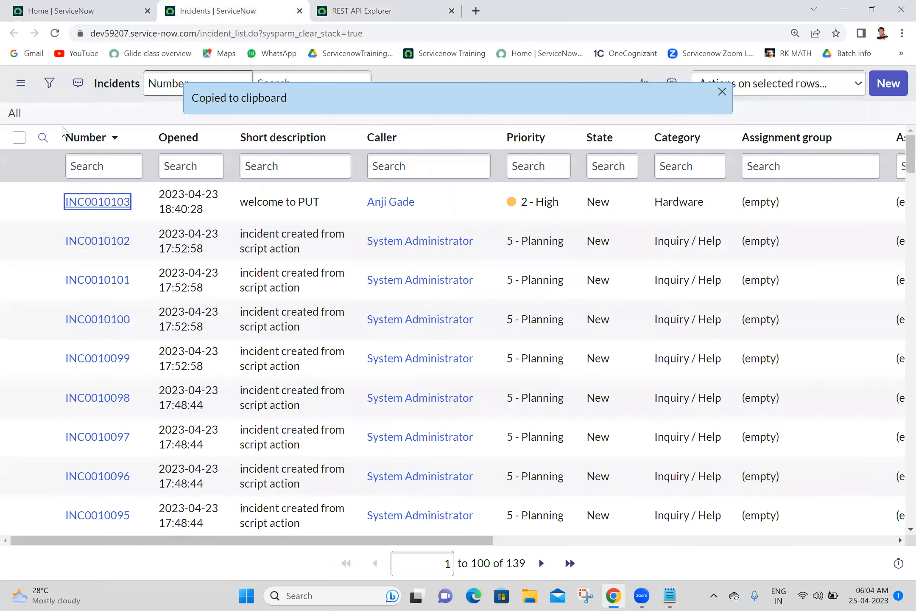
pyautogui.click(53, 35)
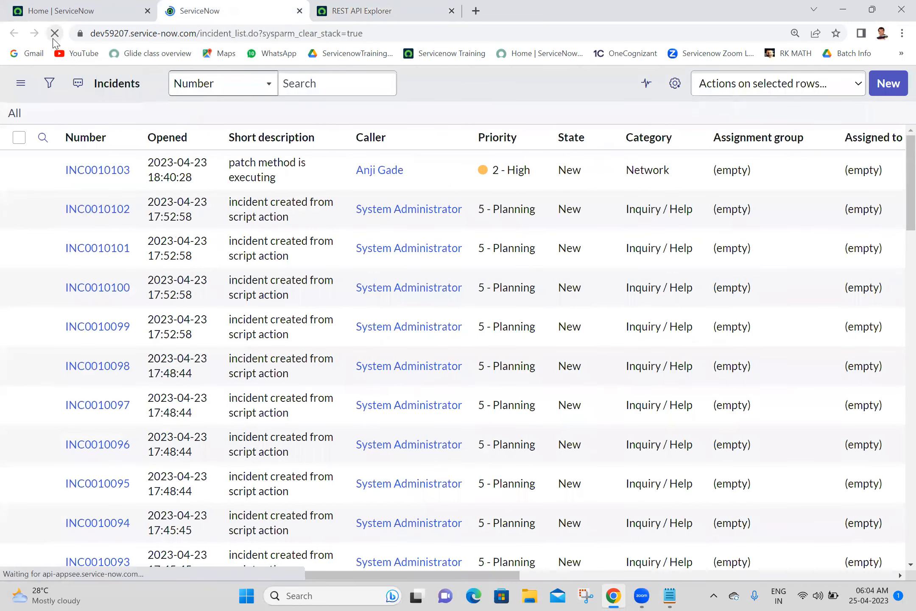
pyautogui.doubleClick(301, 209)
pyautogui.moveTo(717, 200); pyautogui.dragTo(628, 203)
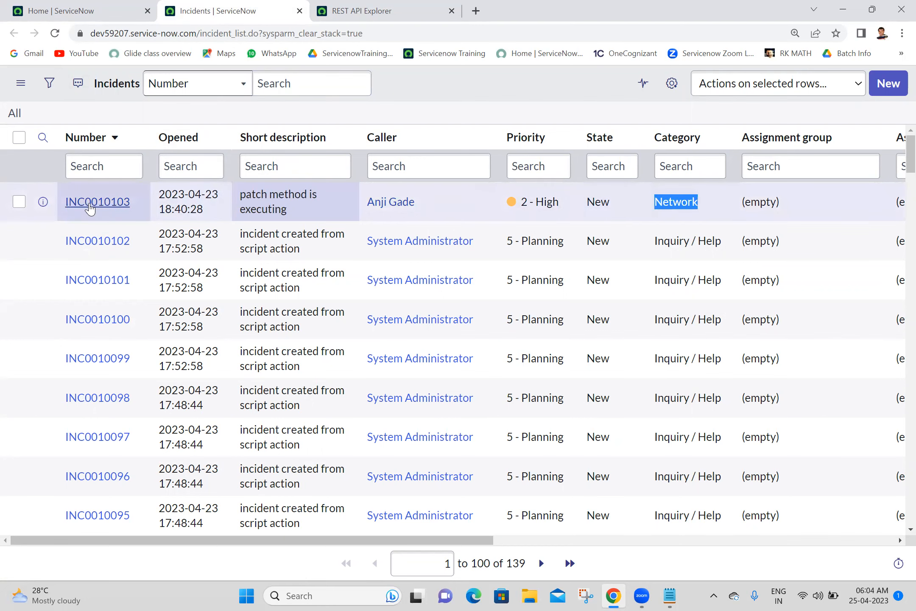
pyautogui.middleClick(90, 202)
pyautogui.click(380, 7)
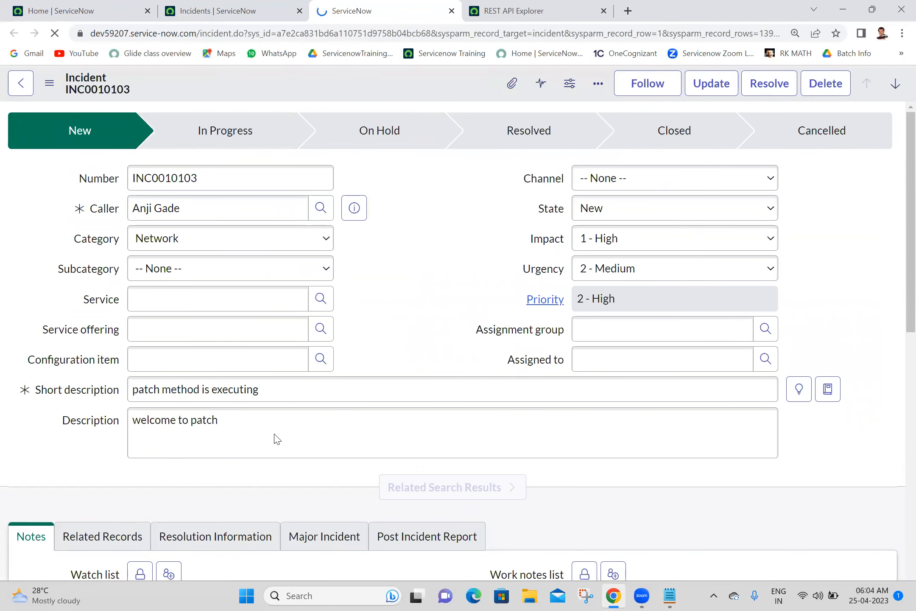
pyautogui.doubleClick(275, 435)
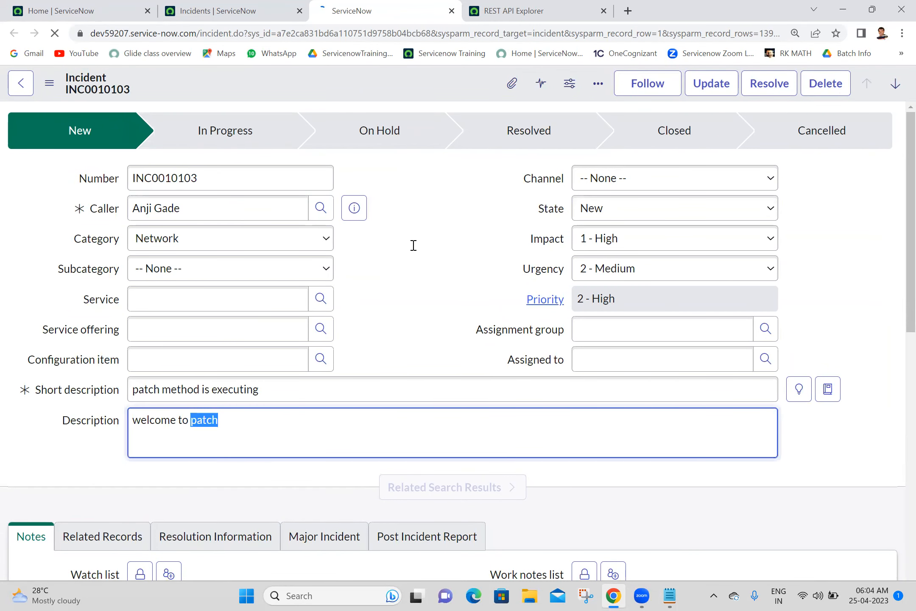
pyautogui.click(492, 12)
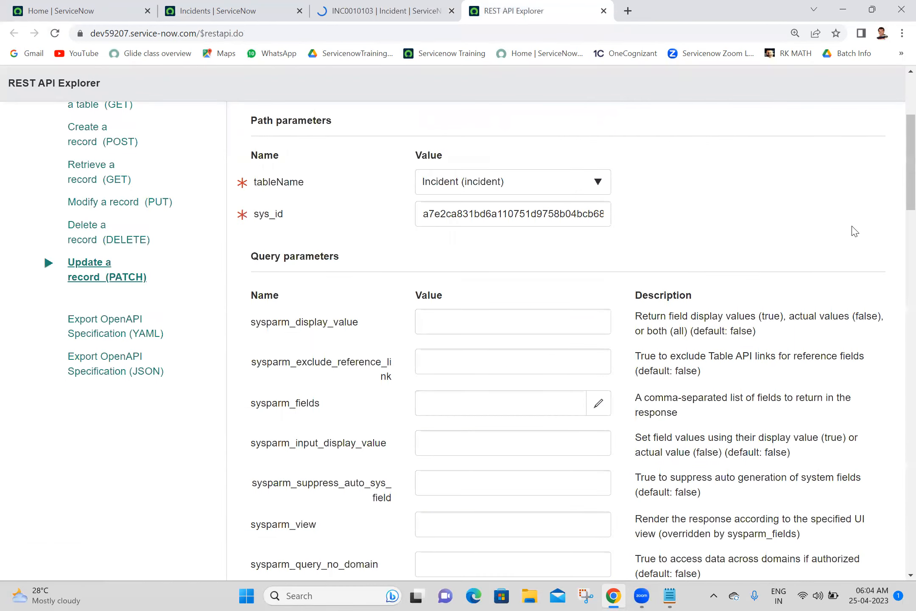
# Step: Review the PATCH request's method, URL and JSON body in the explorer
pyautogui.scroll(-15, 899, 167)
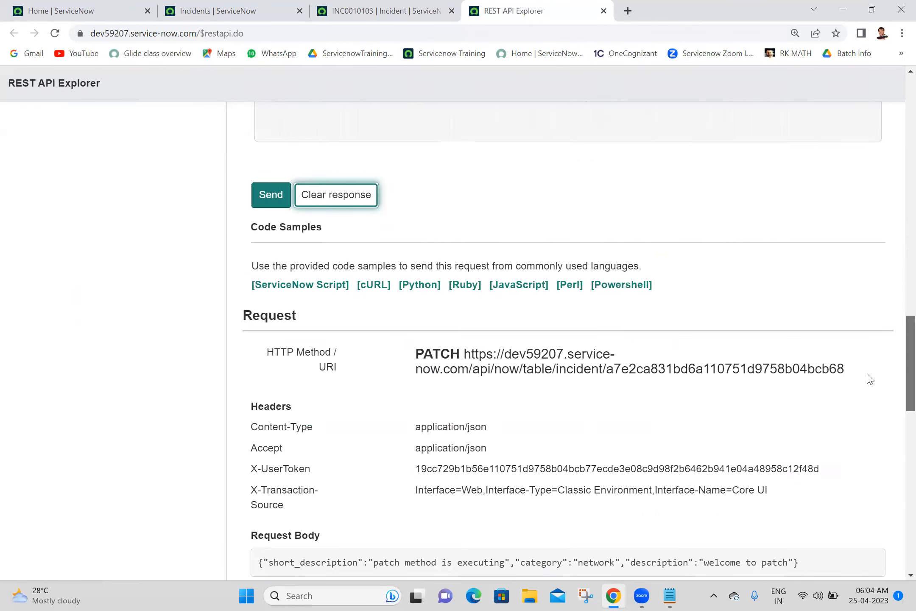
pyautogui.scroll(10, 872, 366)
pyautogui.scroll(-4, 874, 297)
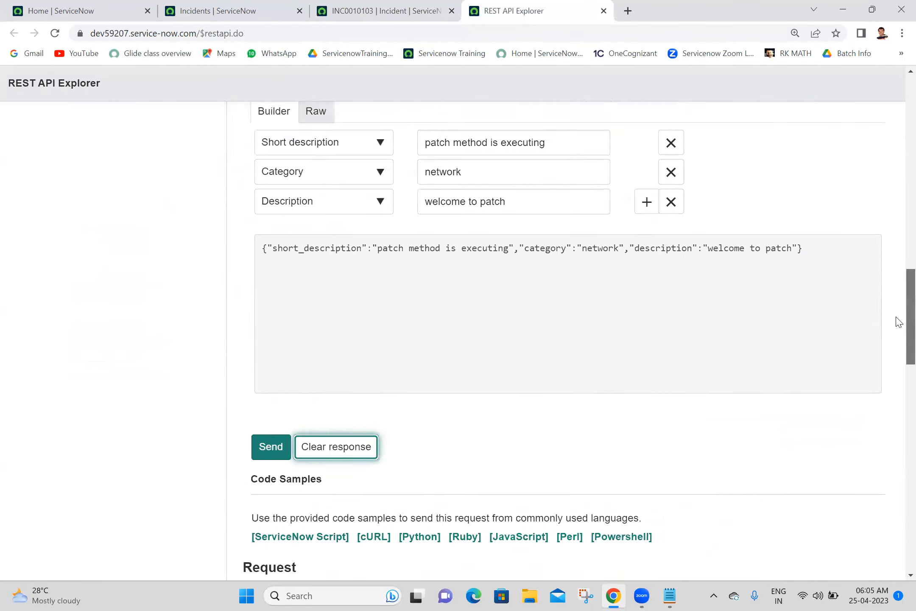
pyautogui.moveTo(816, 248); pyautogui.dragTo(250, 253)
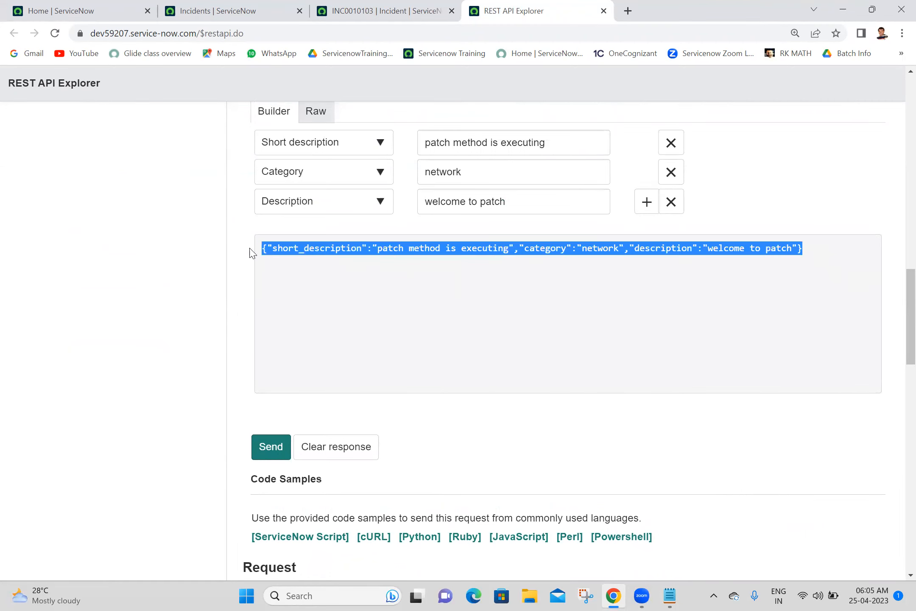
pyautogui.moveTo(900, 317); pyautogui.dragTo(900, 389)
pyautogui.moveTo(879, 228); pyautogui.dragTo(369, 193)
pyautogui.moveTo(900, 368); pyautogui.dragTo(889, 476)
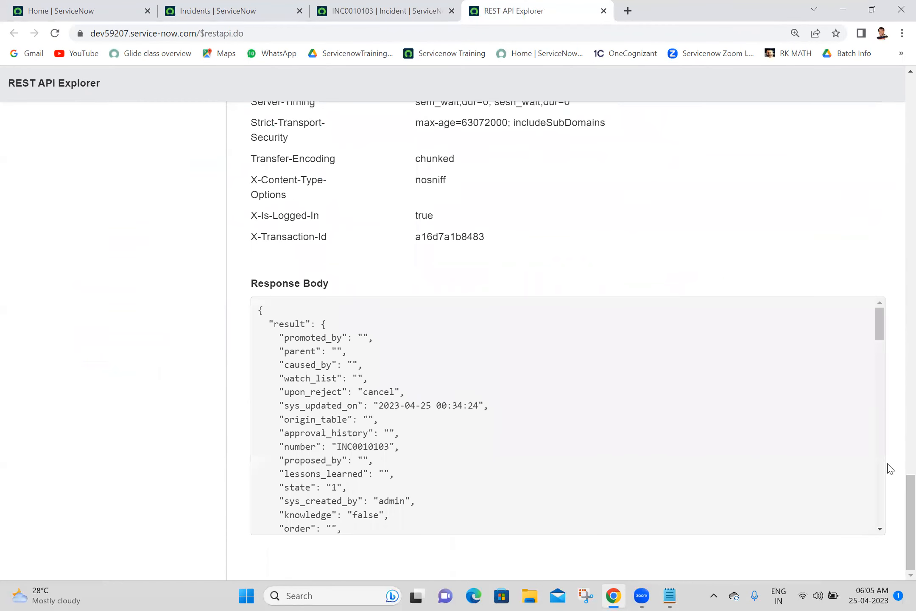
pyautogui.moveTo(879, 313); pyautogui.dragTo(896, 354)
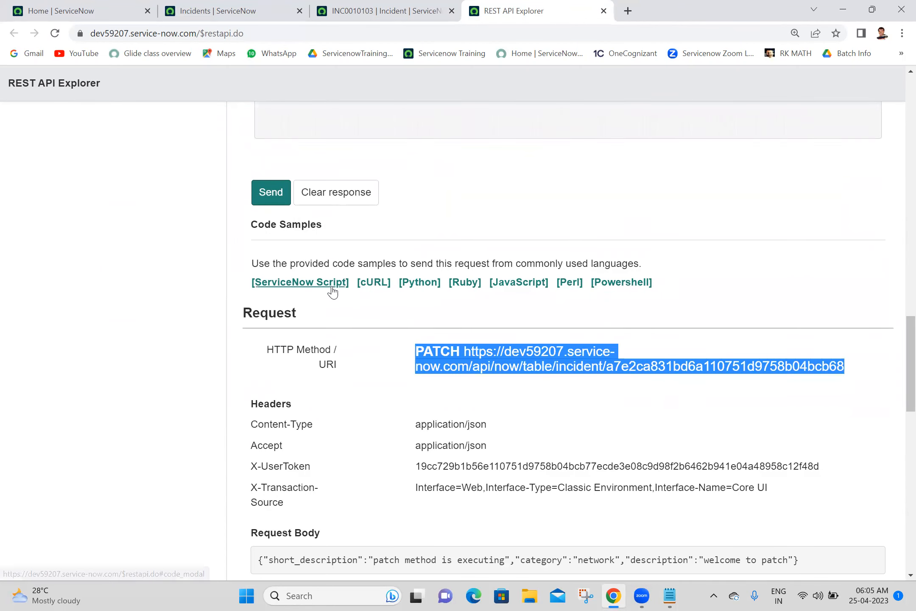
# Step: Copy the entire ServiceNow Script code sample for the PATCH request
pyautogui.click(334, 283)
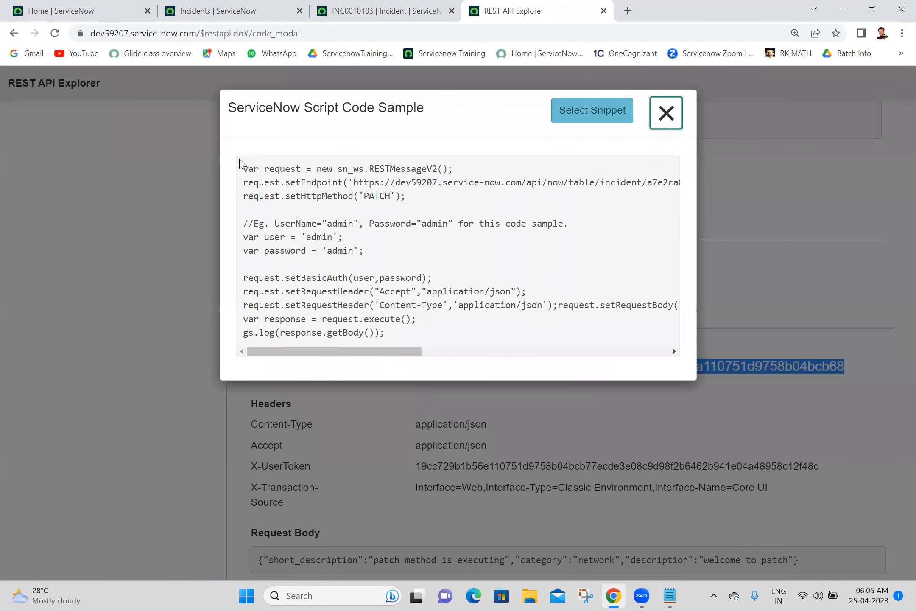
pyautogui.moveTo(239, 163); pyautogui.dragTo(419, 345)
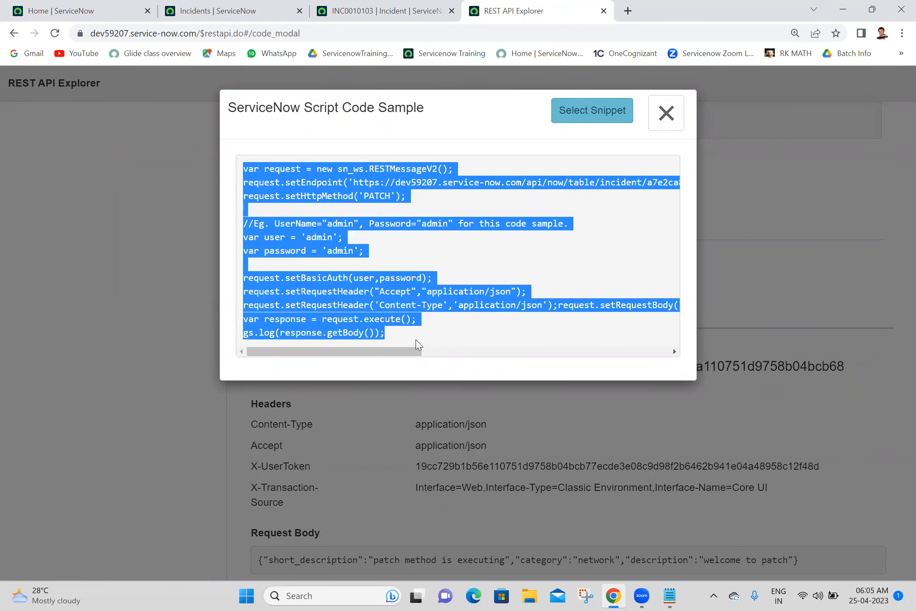
pyautogui.click(670, 596)
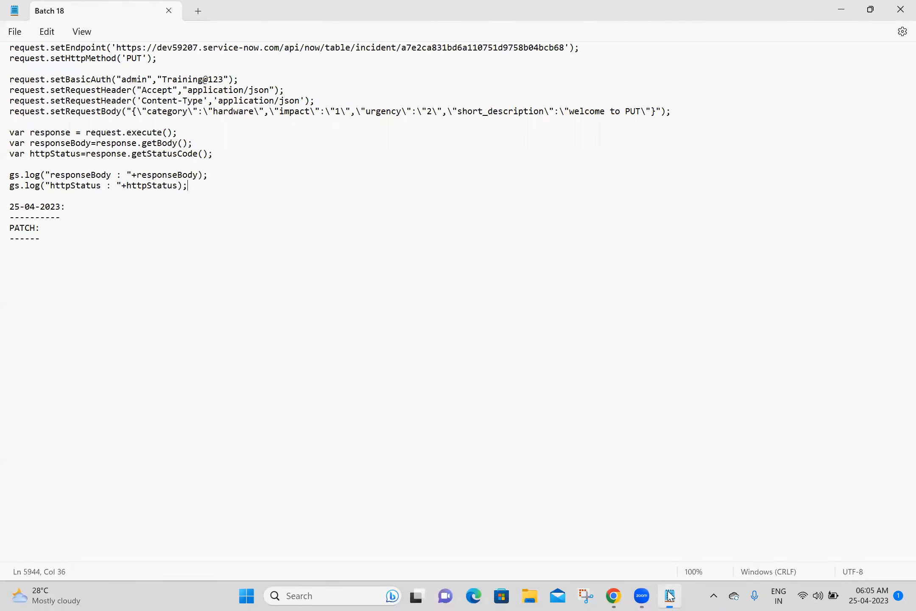
# Step: Paste the PATCH code under its heading, removing the sample user/password lines
pyautogui.click(53, 247)
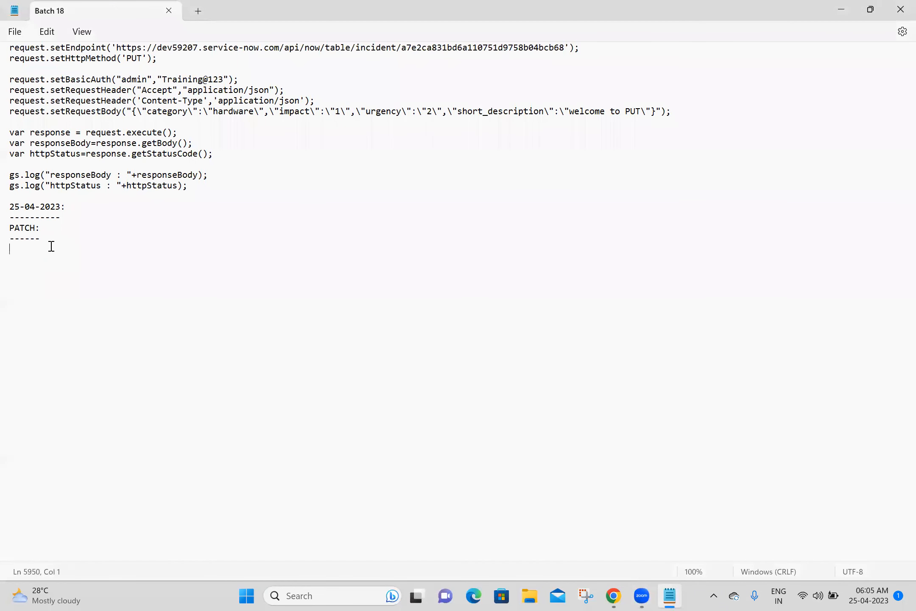
pyautogui.hotkey('ctrl', 'v')
pyautogui.moveTo(17, 290); pyautogui.dragTo(18, 282)
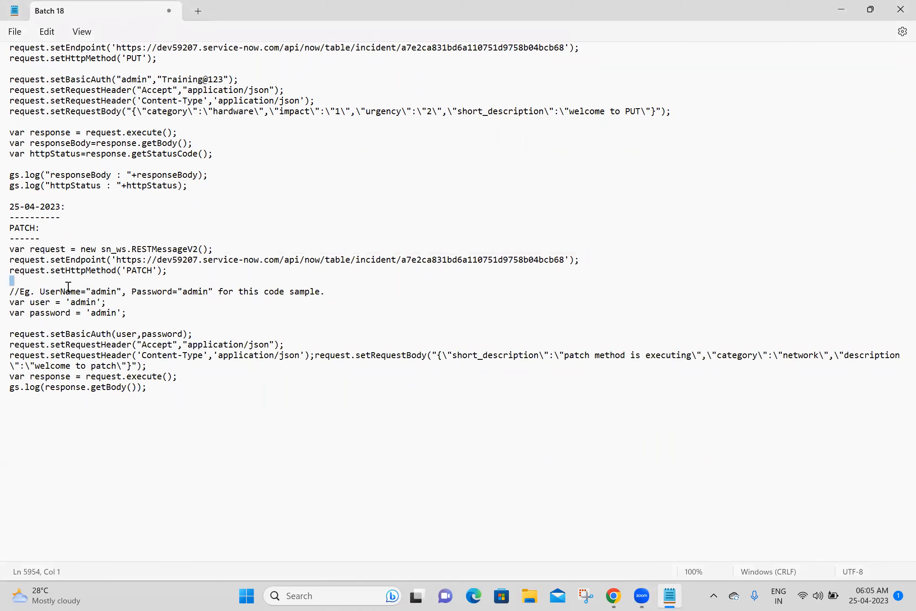
pyautogui.moveTo(36, 280); pyautogui.dragTo(143, 319)
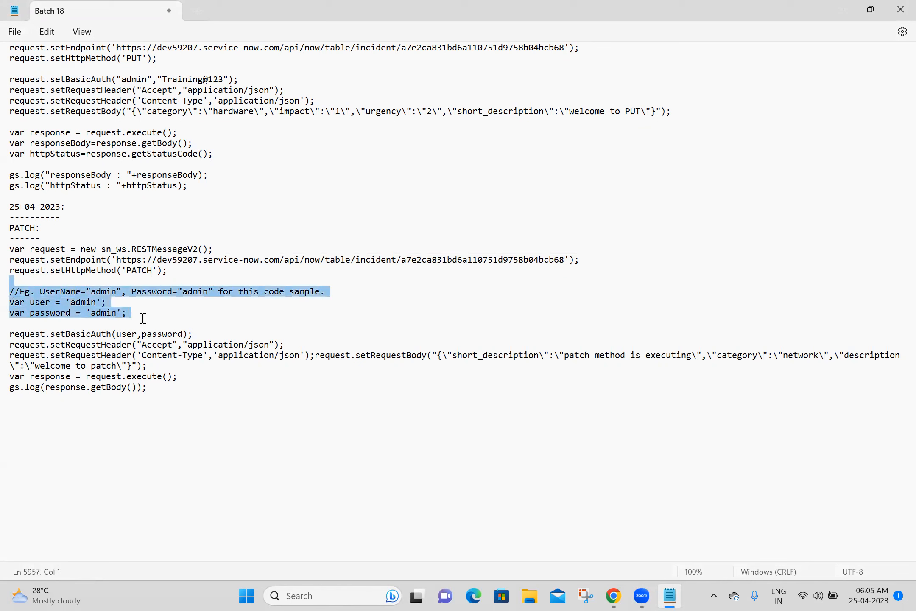
pyautogui.press('Delete')
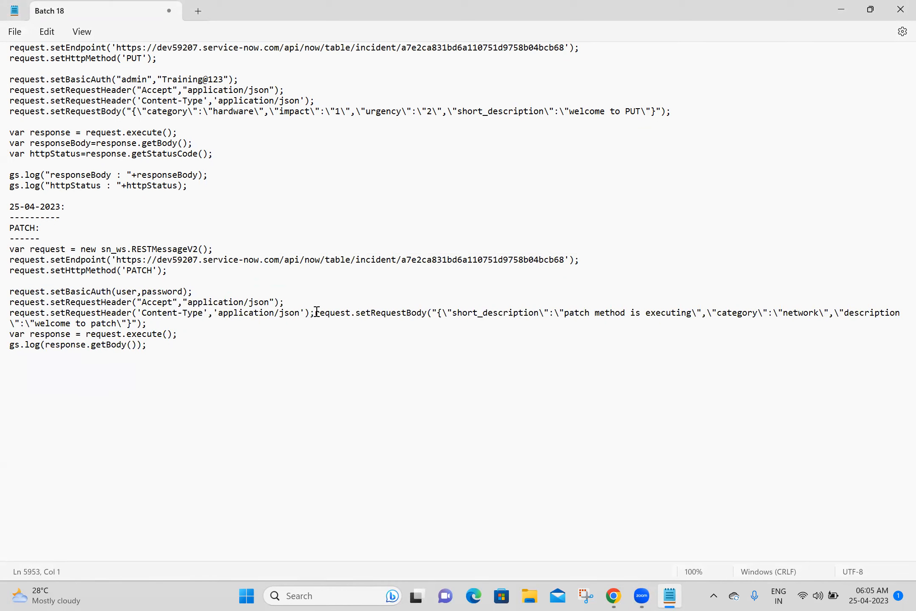
pyautogui.press('Return')
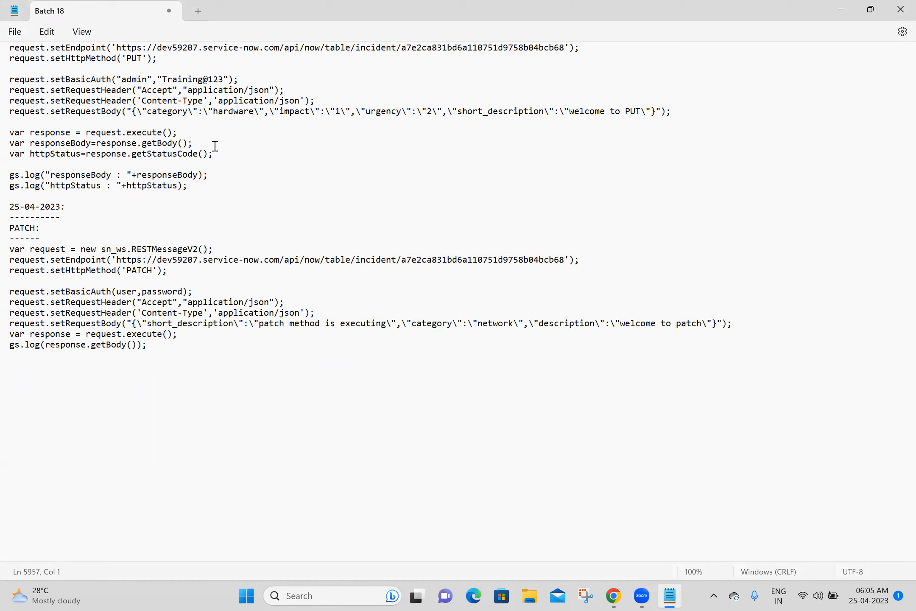
# Step: Replace the PATCH execute and log lines with the PUT script's responseBody/httpStatus logging block
pyautogui.moveTo(52, 122); pyautogui.dragTo(217, 194)
pyautogui.hotkey('ctrl', 'c')
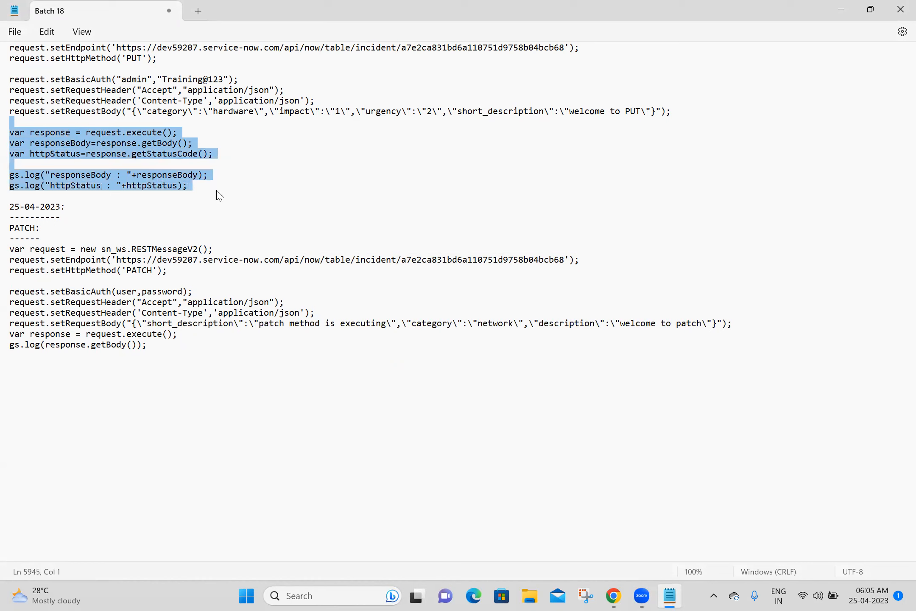
pyautogui.click(11, 337)
pyautogui.moveTo(10, 338); pyautogui.dragTo(152, 346)
pyautogui.hotkey('ctrl', 'v')
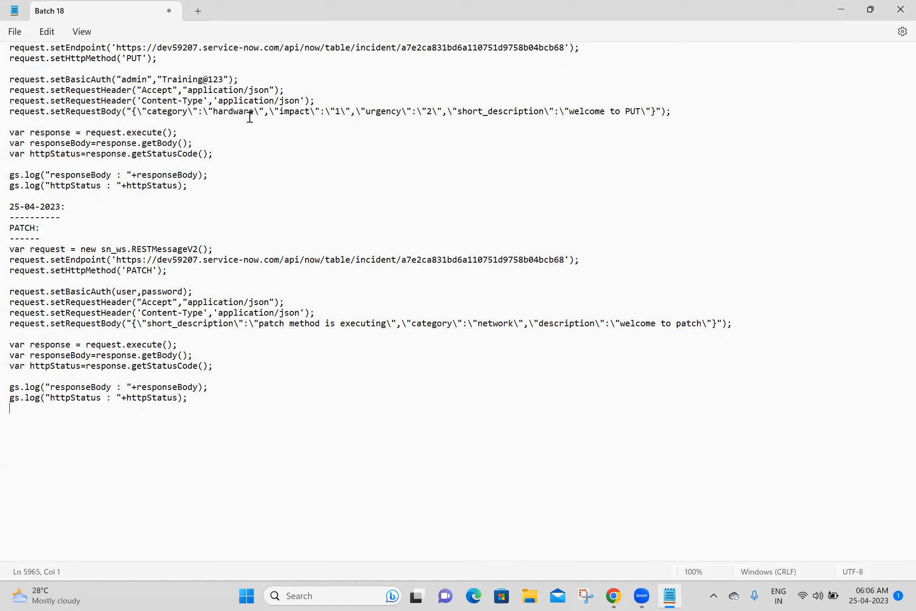
# Step: Replace the placeholder basic-auth line with the PUT script's real setBasicAuth line
pyautogui.moveTo(249, 81); pyautogui.dragTo(7, 79)
pyautogui.hotkey('ctrl', 'c')
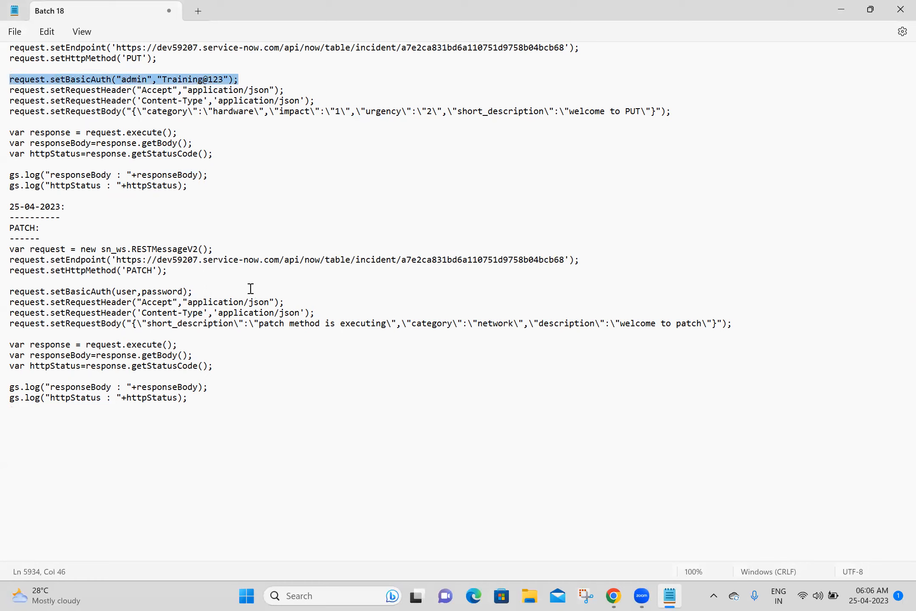
pyautogui.moveTo(194, 291); pyautogui.dragTo(7, 289)
pyautogui.hotkey('ctrl', 'v')
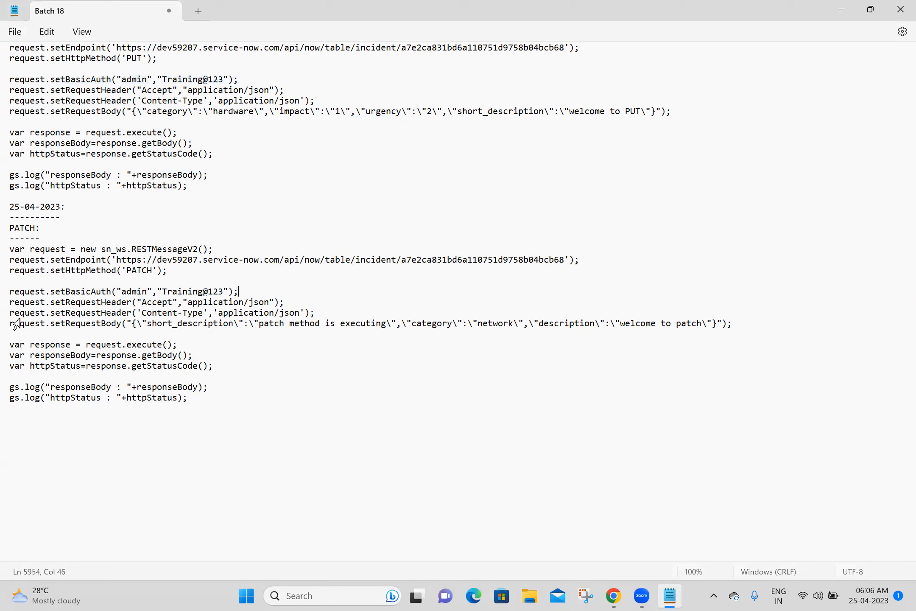
pyautogui.click(108, 424)
# Step: Add a 'DELETE:' heading underlined with '-------' below the PATCH script
pyautogui.click(47, 430)
pyautogui.write('DELETE:')
pyautogui.press('Return')
pyautogui.write('-------')
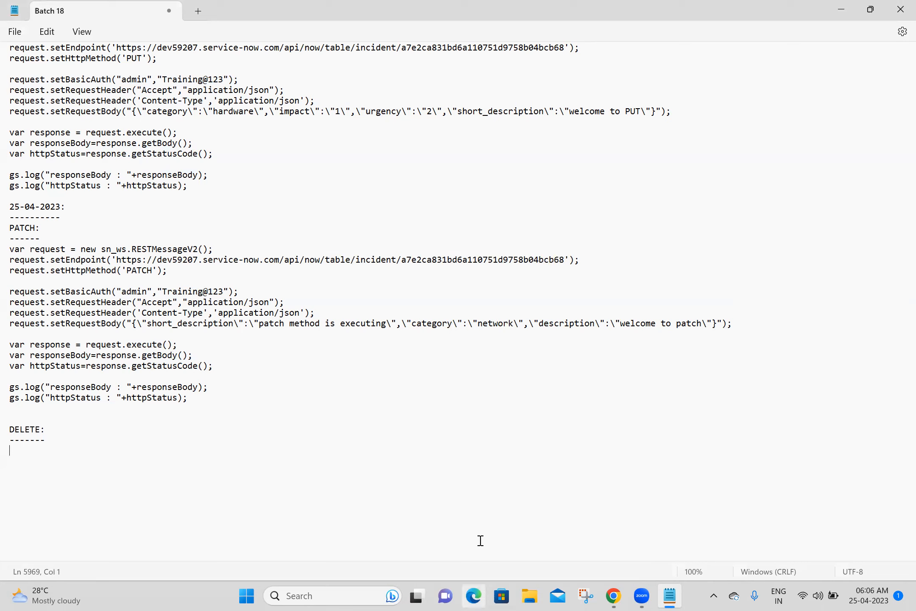
pyautogui.click(535, 372)
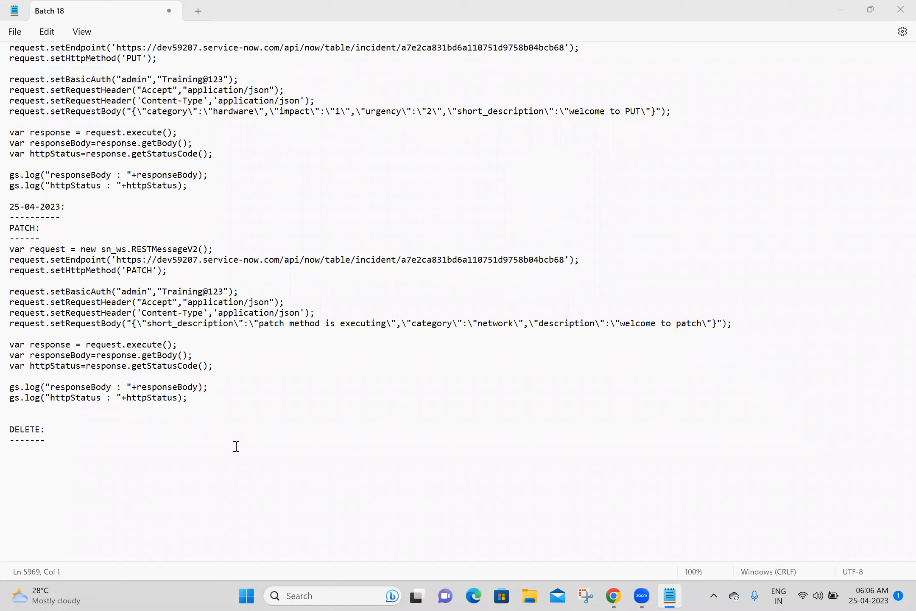
# Step: Save the notes file and return to the REST API Explorer
pyautogui.click(232, 440)
pyautogui.hotkey('ctrl', 's')
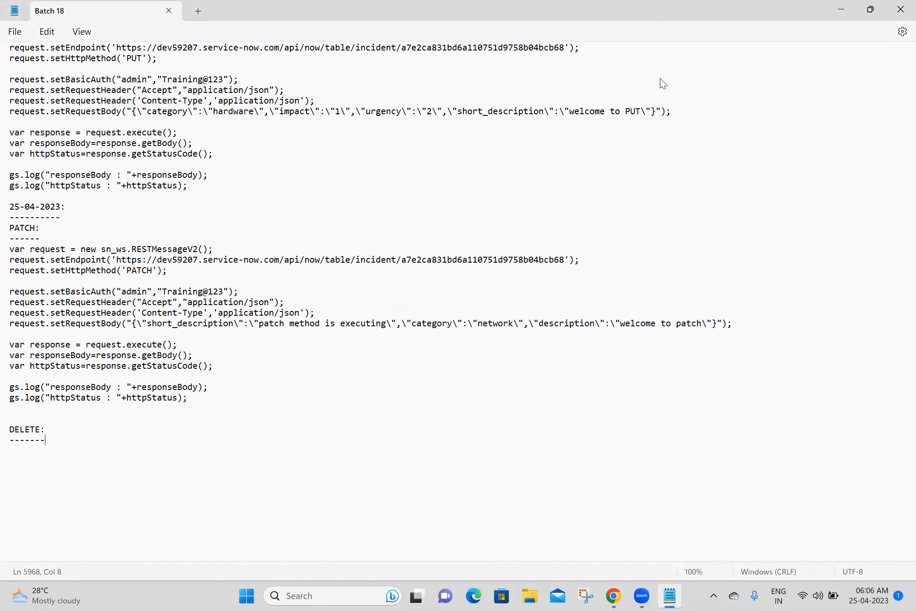
pyautogui.hotkey('alt', 'Tab')
pyautogui.moveTo(898, 370); pyautogui.dragTo(898, 132)
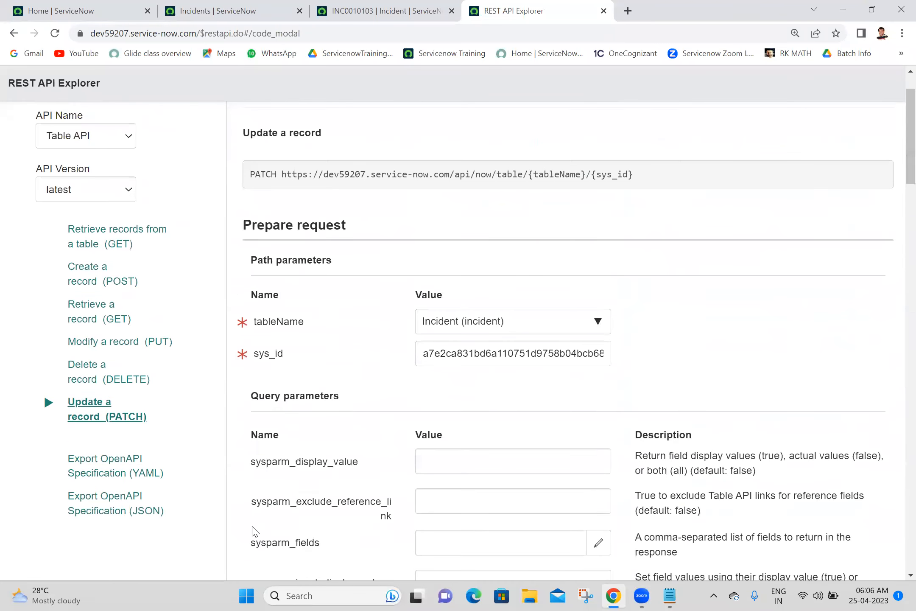
# Step: Start a Delete a record (DELETE) request with Incident (incident) as the tableName
pyautogui.click(116, 383)
pyautogui.moveTo(896, 284); pyautogui.dragTo(899, 327)
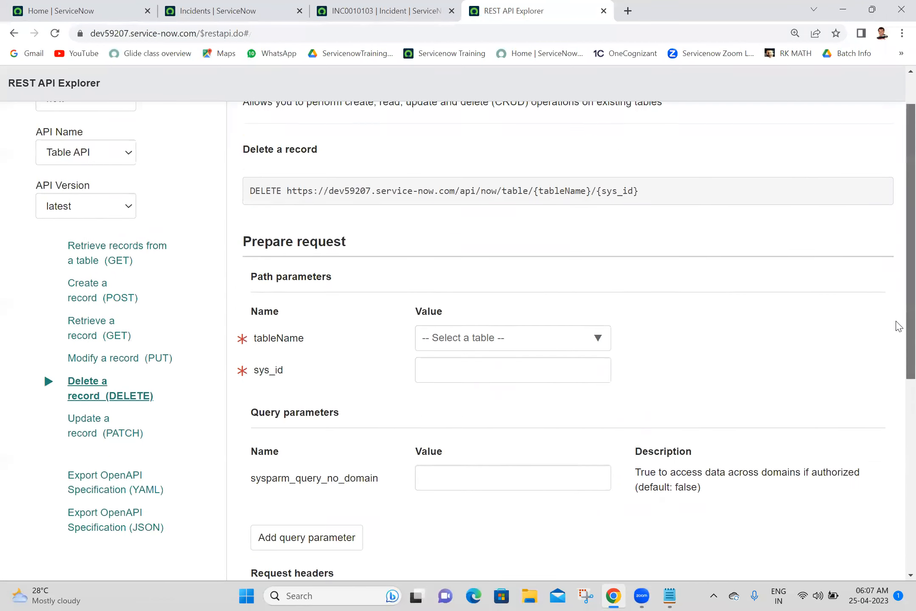
pyautogui.scroll(-2, 899, 326)
pyautogui.click(531, 268)
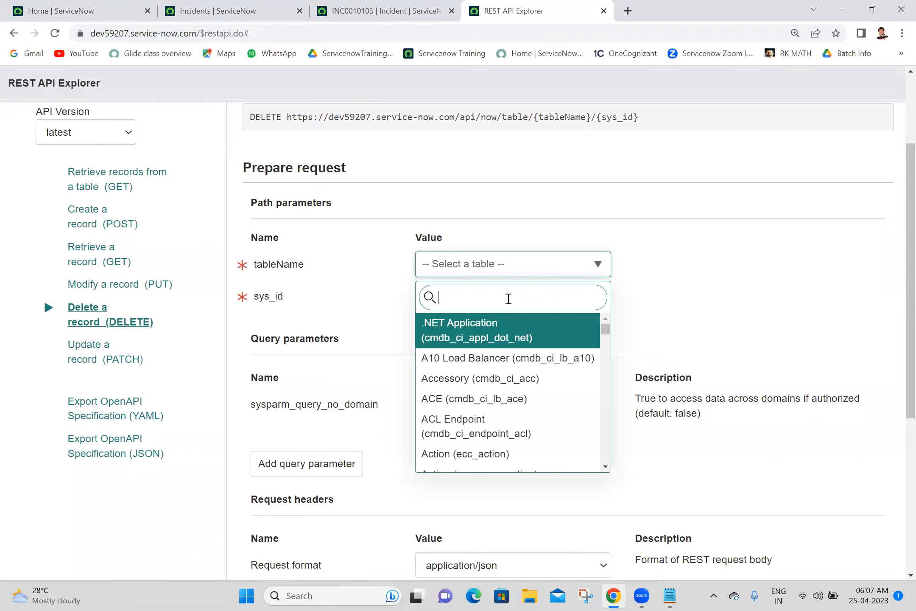
pyautogui.write('incident')
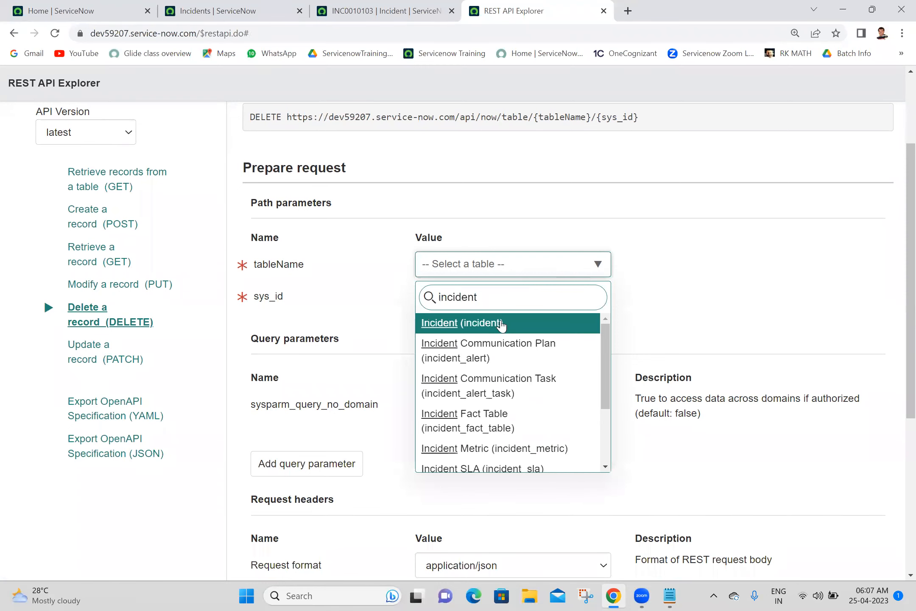
pyautogui.click(502, 325)
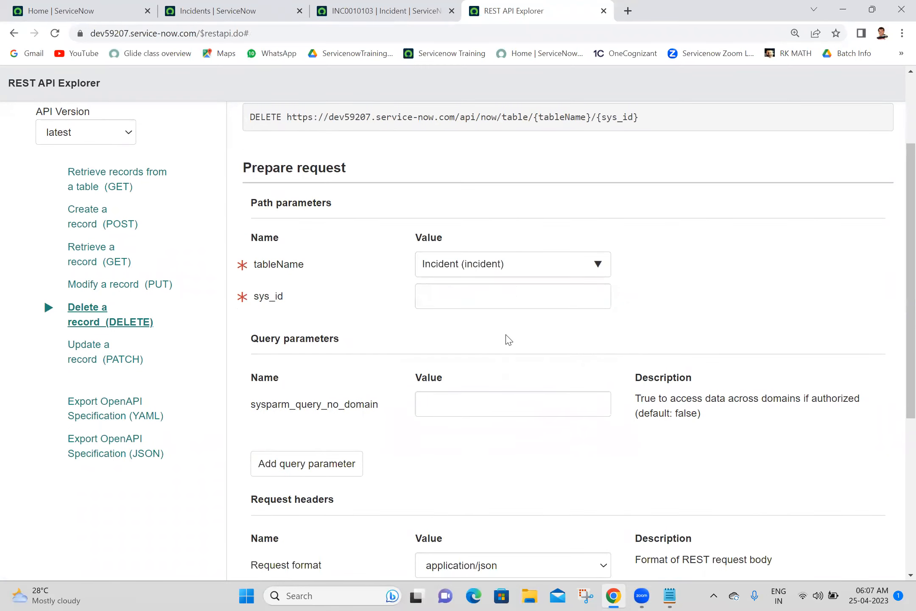
# Step: Copy the sys_id from incident INC0010103's URL into the request's sys_id field
pyautogui.click(528, 297)
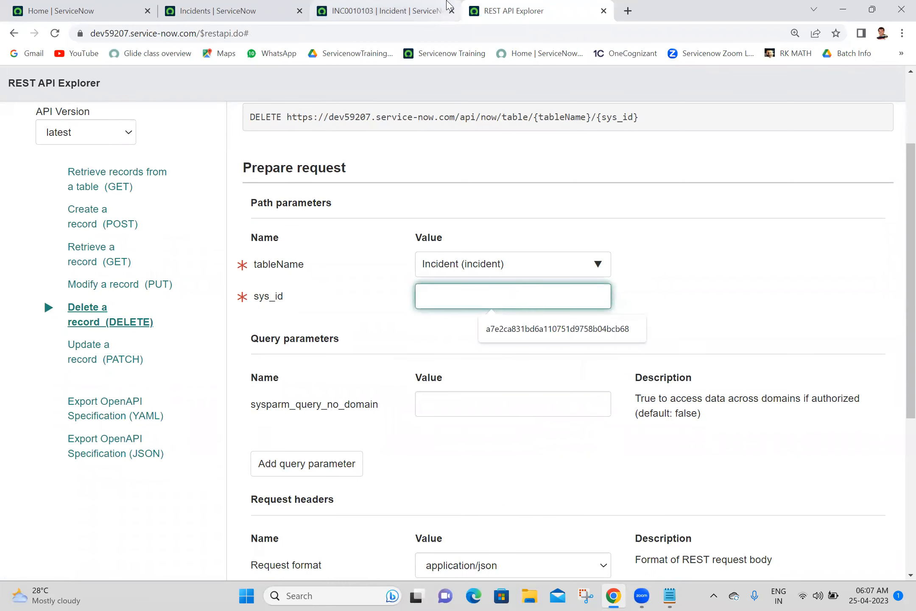
pyautogui.click(447, 5)
pyautogui.click(372, 38)
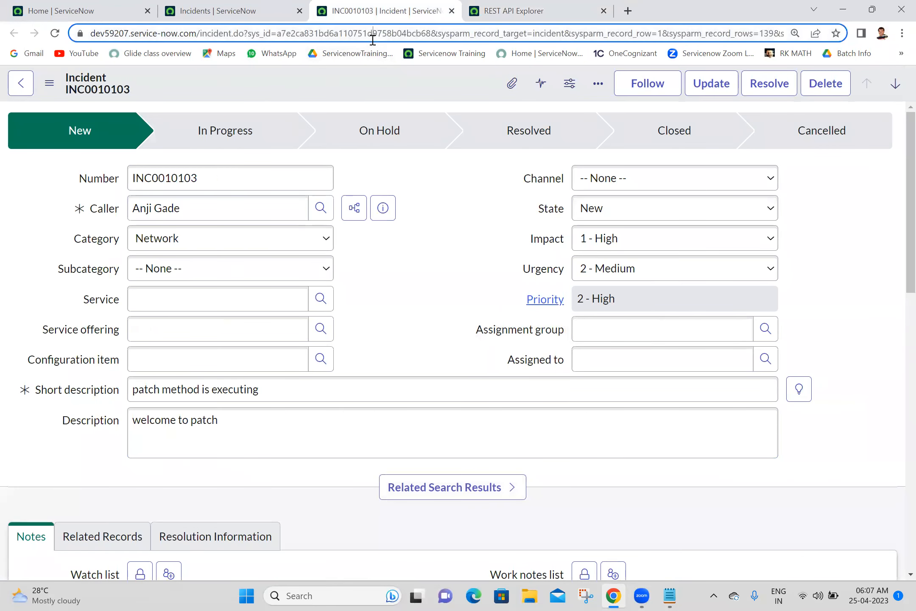
pyautogui.doubleClick(372, 38)
pyautogui.hotkey('ctrl', 'c')
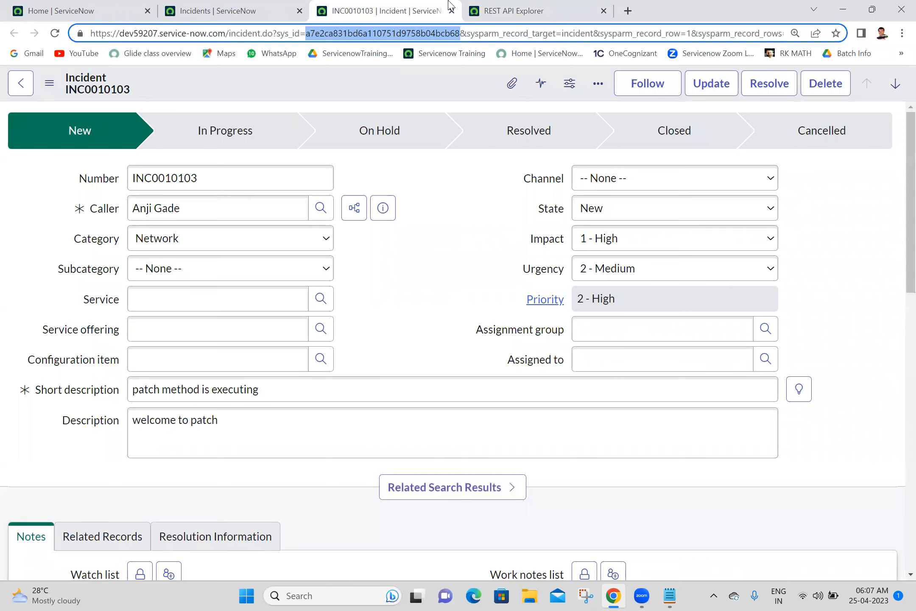
pyautogui.click(514, 11)
pyautogui.click(456, 295)
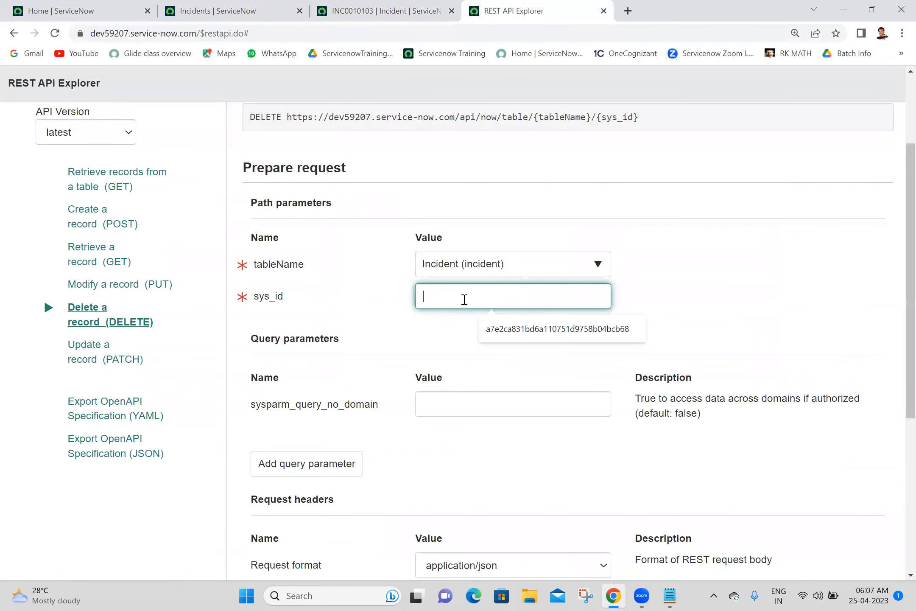
pyautogui.hotkey('ctrl', 'v')
pyautogui.click(898, 246)
pyautogui.scroll(-5, 899, 255)
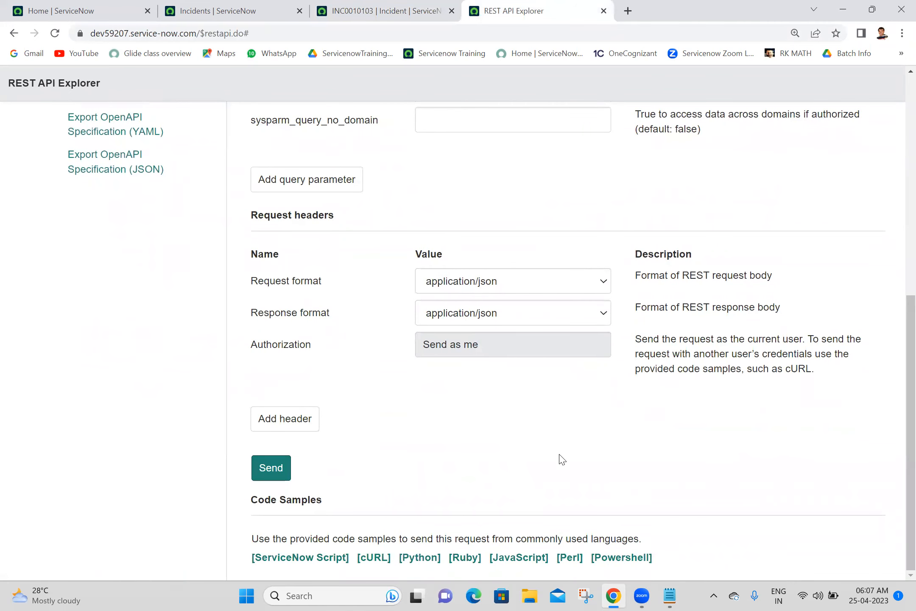
# Step: Send the DELETE request and confirm it, receiving 204 No Content
pyautogui.click(277, 473)
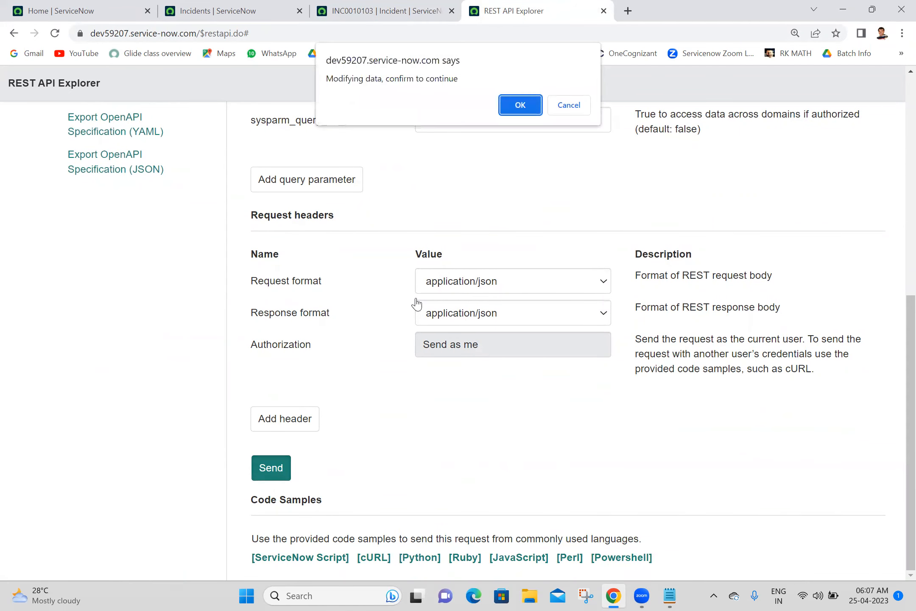
pyautogui.click(521, 103)
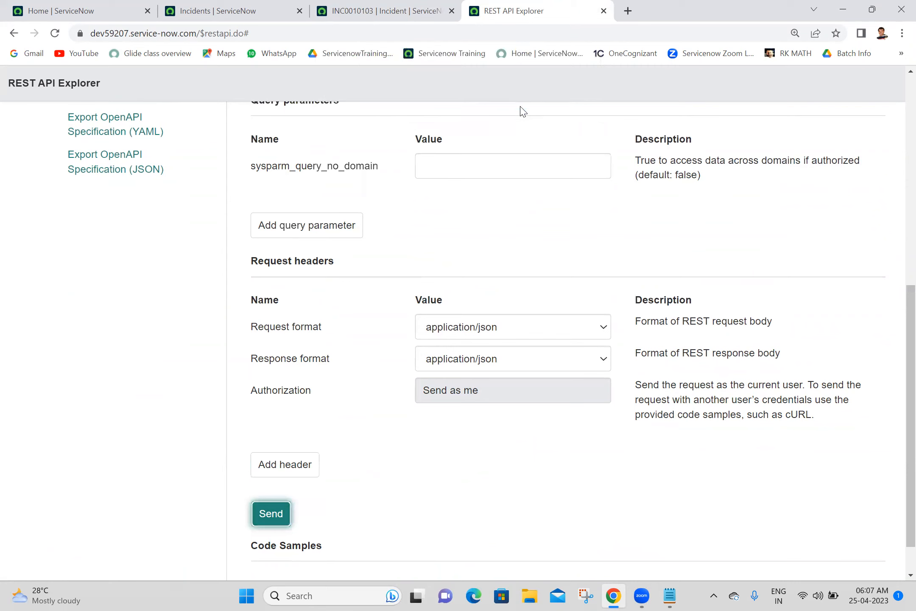
pyautogui.scroll(-5, 898, 314)
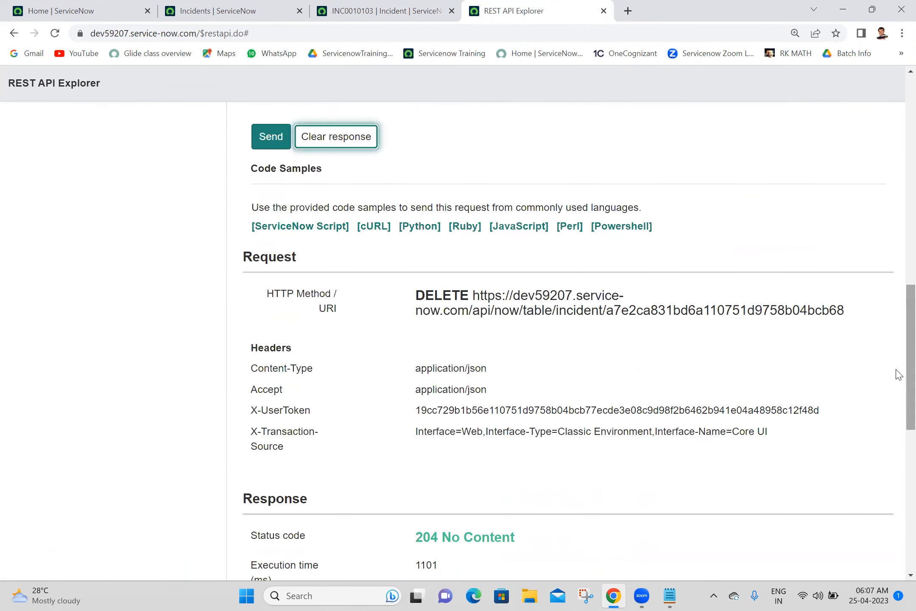
# Step: Copy the DELETE request's ServiceNow Script code sample
pyautogui.click(292, 227)
pyautogui.moveTo(429, 341); pyautogui.dragTo(208, 171)
pyautogui.hotkey('ctrl', 'c')
pyautogui.click(210, 172)
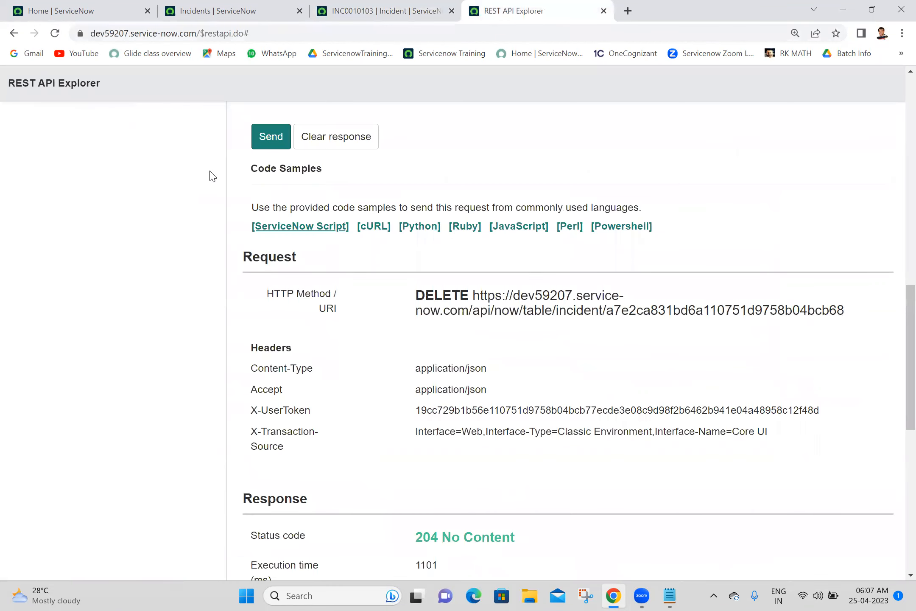
pyautogui.click(316, 229)
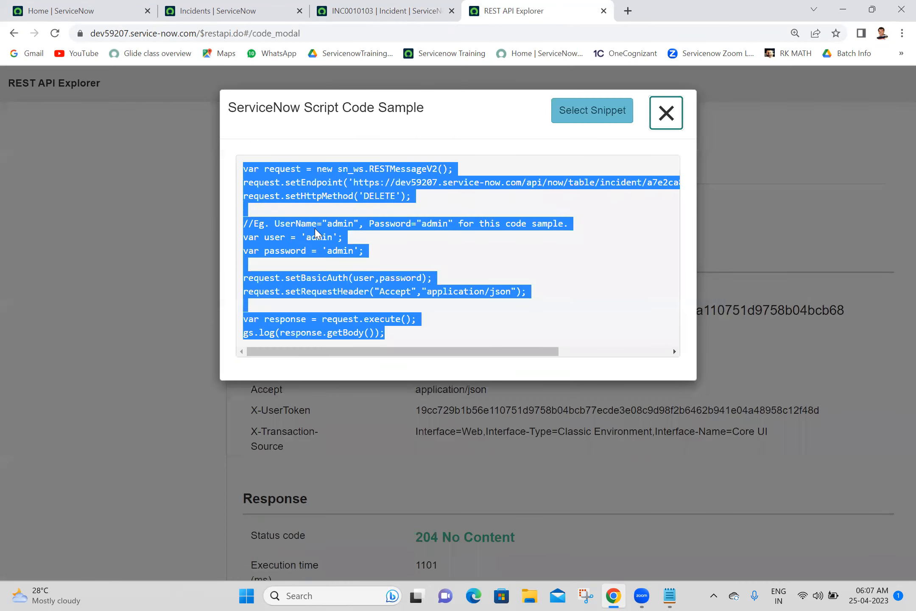
pyautogui.click(670, 596)
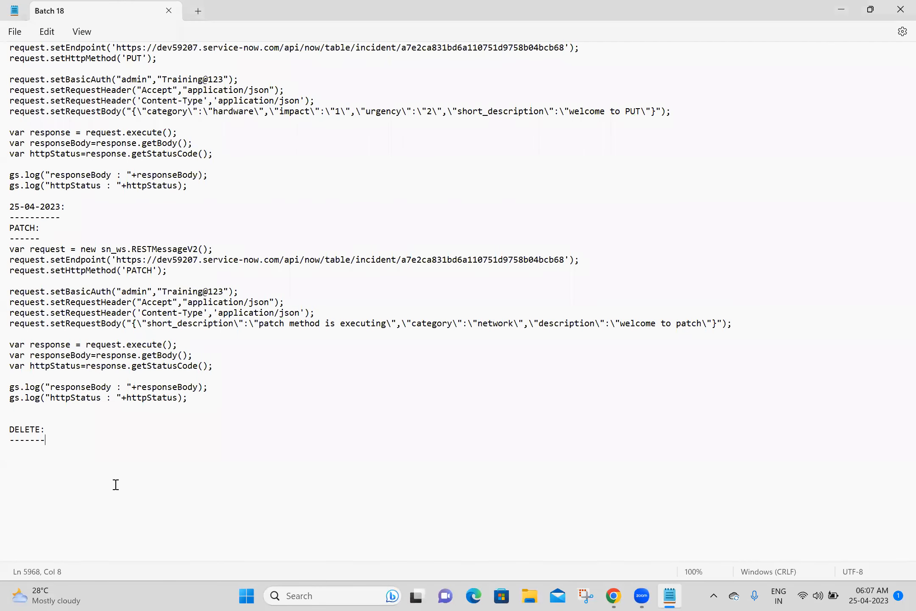
# Step: Paste the DELETE sample under the DELETE heading and remove the example username/password lines
pyautogui.click(45, 450)
pyautogui.hotkey('ctrl', 'v')
pyautogui.press('Return')
pyautogui.press('Return')
pyautogui.press('Return')
pyautogui.press('Return')
pyautogui.press('Return')
pyautogui.press('Return')
pyautogui.press('Return')
pyautogui.press('Return')
pyautogui.press('Return')
pyautogui.press('Return')
pyautogui.press('Return')
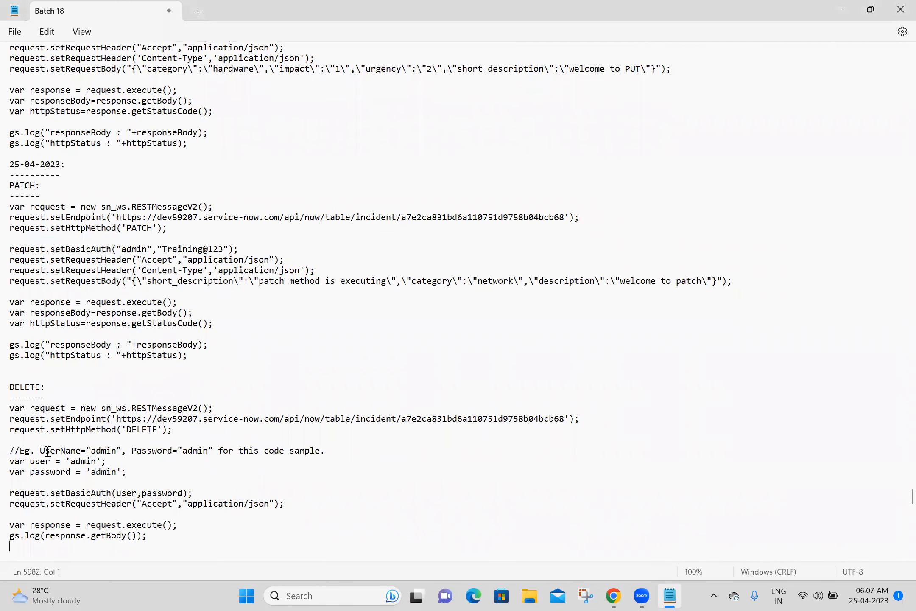
pyautogui.click(17, 334)
pyautogui.keyDown('shift'); pyautogui.click(130, 377); pyautogui.keyUp('shift')
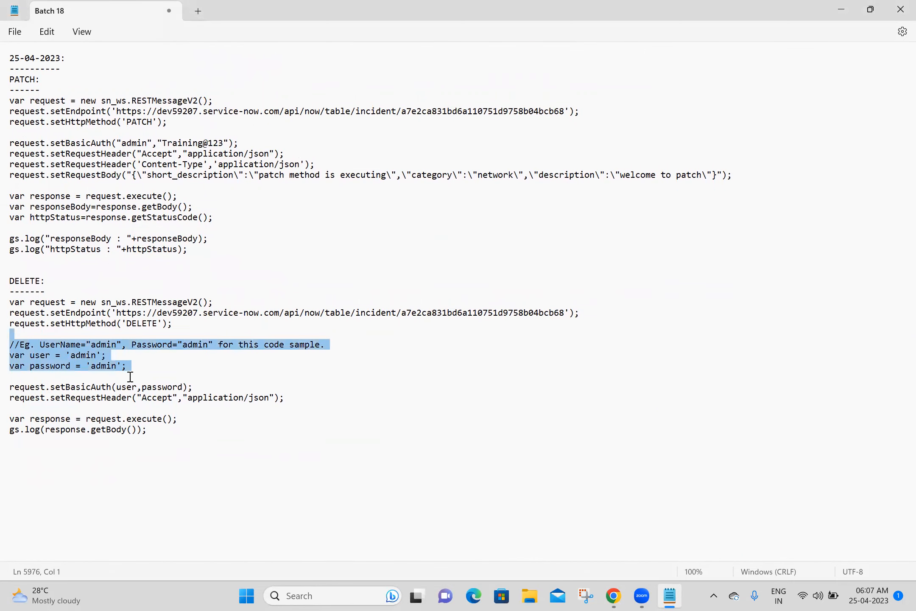
pyautogui.press('Delete')
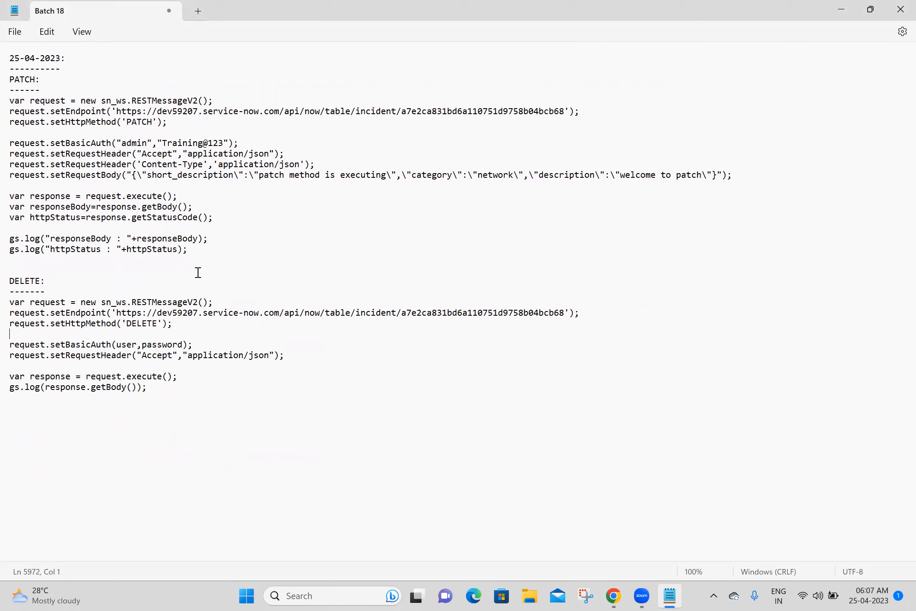
# Step: Replace the DELETE script's response and setBasicAuth lines with PATCH's response, gs.log and credentials lines
pyautogui.moveTo(217, 256); pyautogui.dragTo(16, 187)
pyautogui.hotkey('ctrl', 'c')
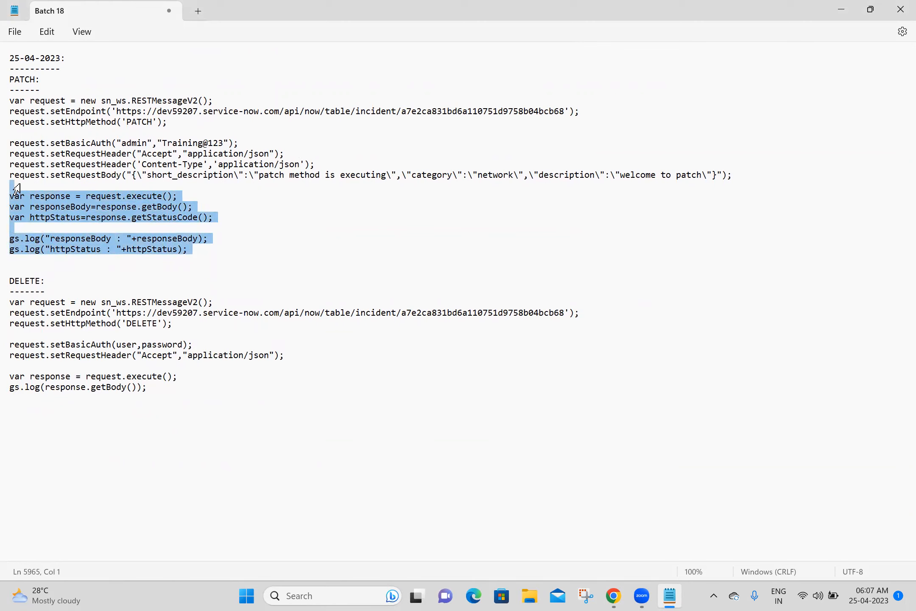
pyautogui.moveTo(146, 386); pyautogui.dragTo(16, 369)
pyautogui.hotkey('ctrl', 'v')
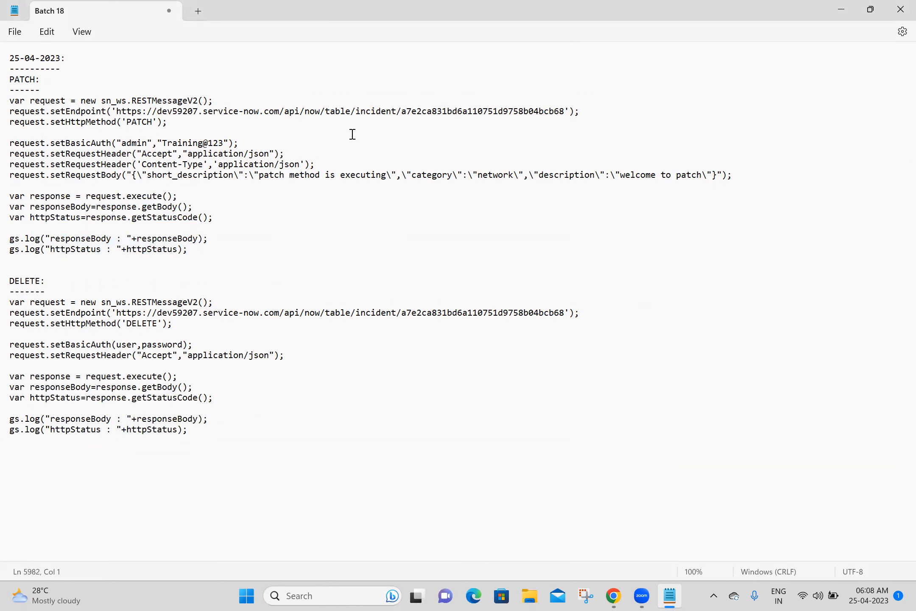
pyautogui.moveTo(257, 143); pyautogui.dragTo(16, 148)
pyautogui.hotkey('ctrl', 'c')
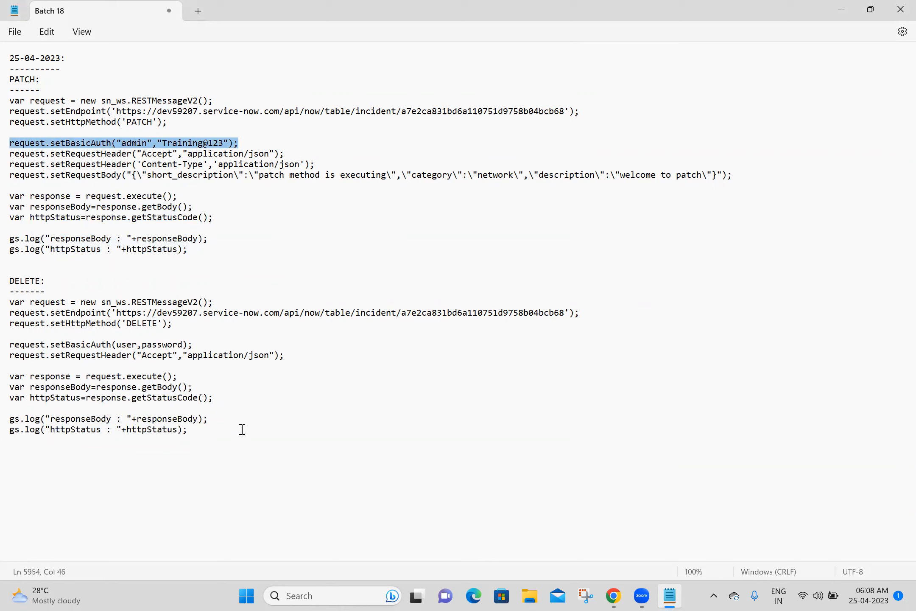
pyautogui.click(223, 338)
pyautogui.click(221, 342)
pyautogui.moveTo(221, 342); pyautogui.dragTo(10, 340)
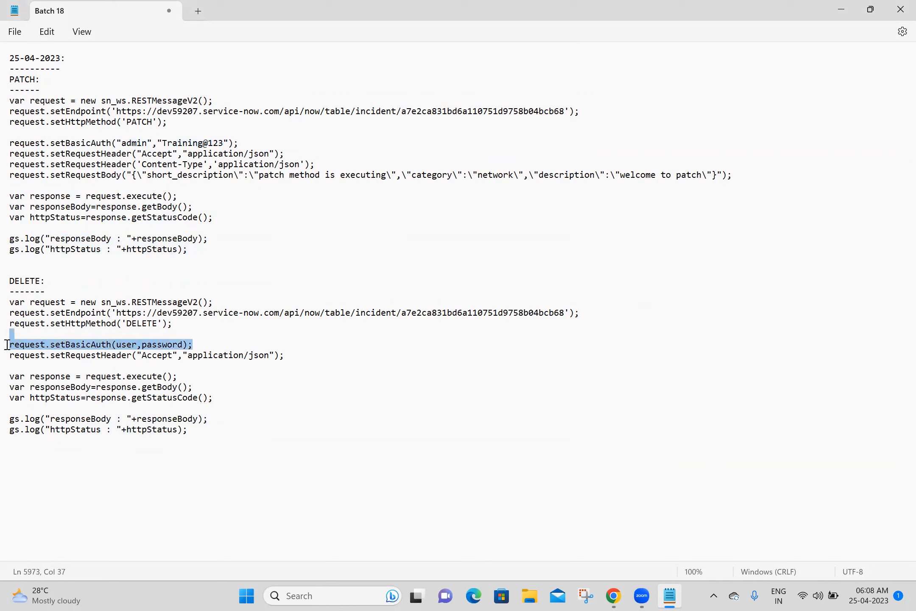
pyautogui.hotkey('ctrl', 'v')
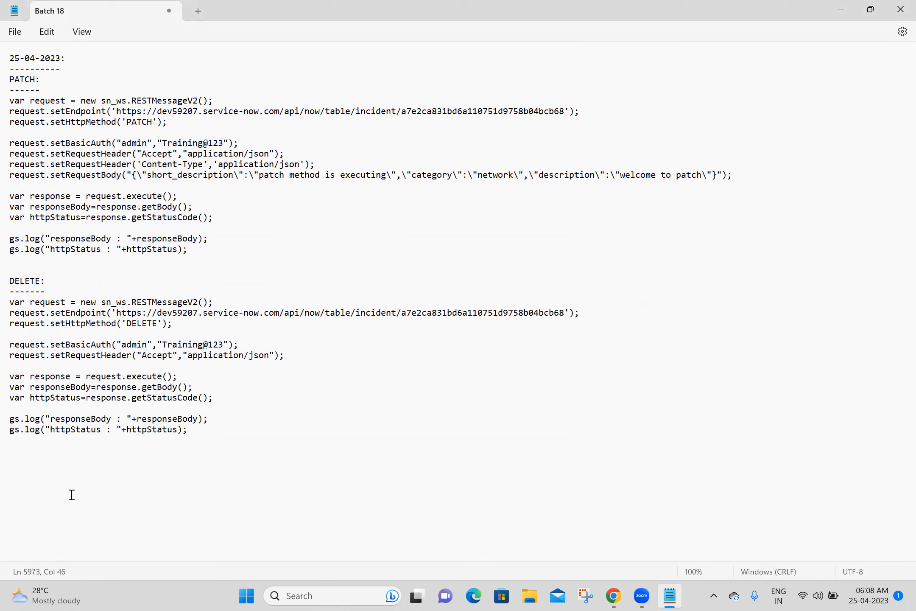
# Step: Add a 'REST Message:' heading underlined with dashes and save the notes
pyautogui.click(83, 460)
pyautogui.hotkey('alt', 'Tab')
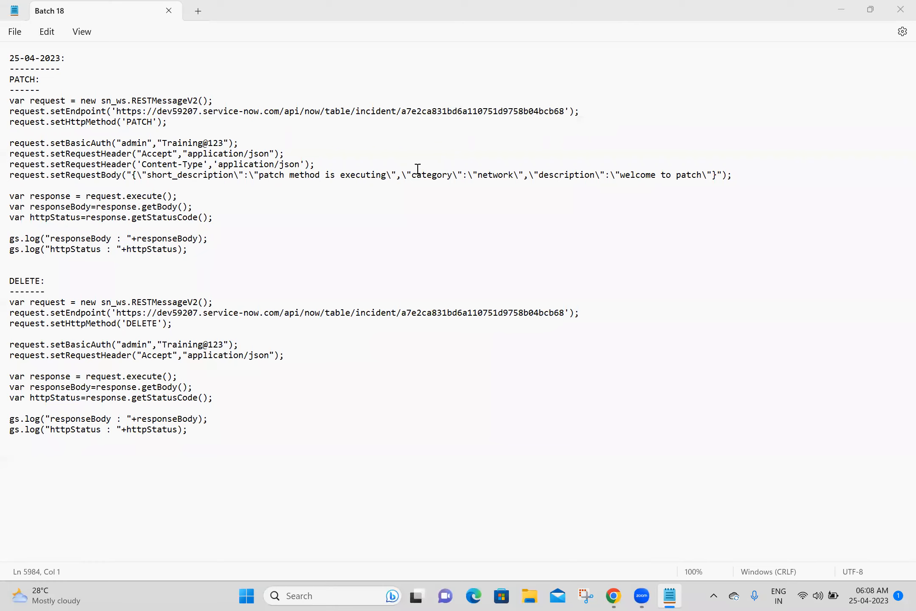
pyautogui.click(72, 451)
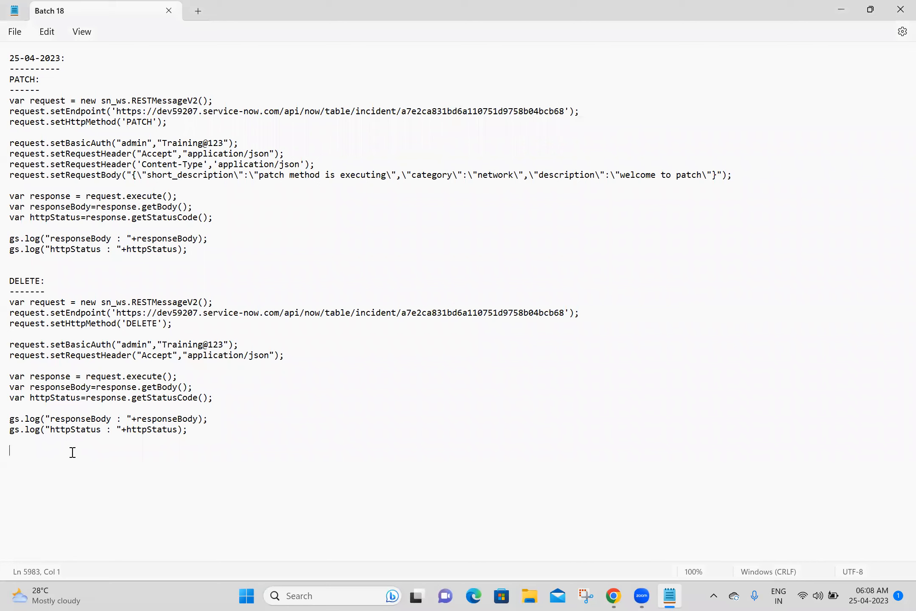
pyautogui.write('REST Message:')
pyautogui.press('Return')
pyautogui.write('-------------')
pyautogui.press('Return')
pyautogui.hotkey('ctrl', 's')
# Step: Close the tabs right of Home, filter the navigator for 'rest message', and note the path
pyautogui.rightClick(151, 5)
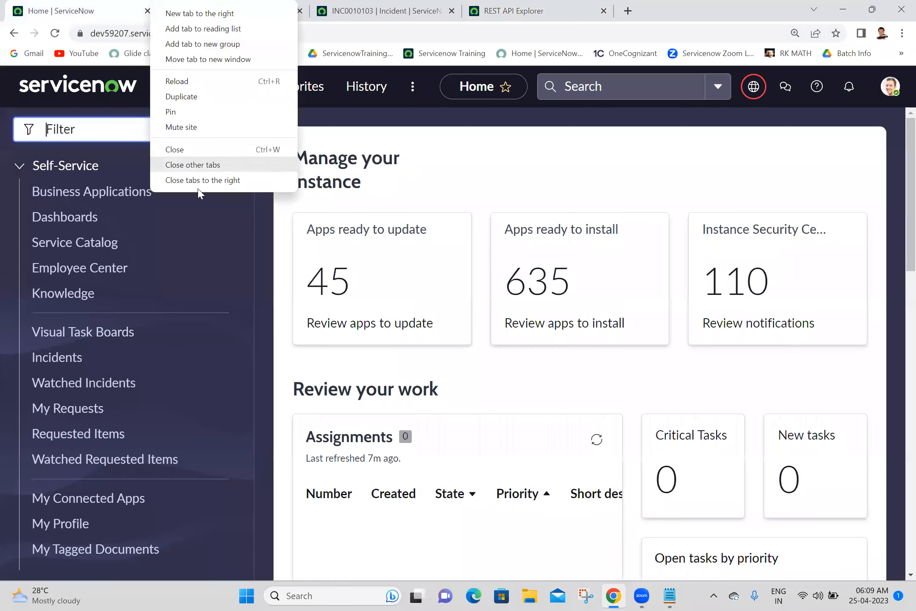
pyautogui.click(197, 180)
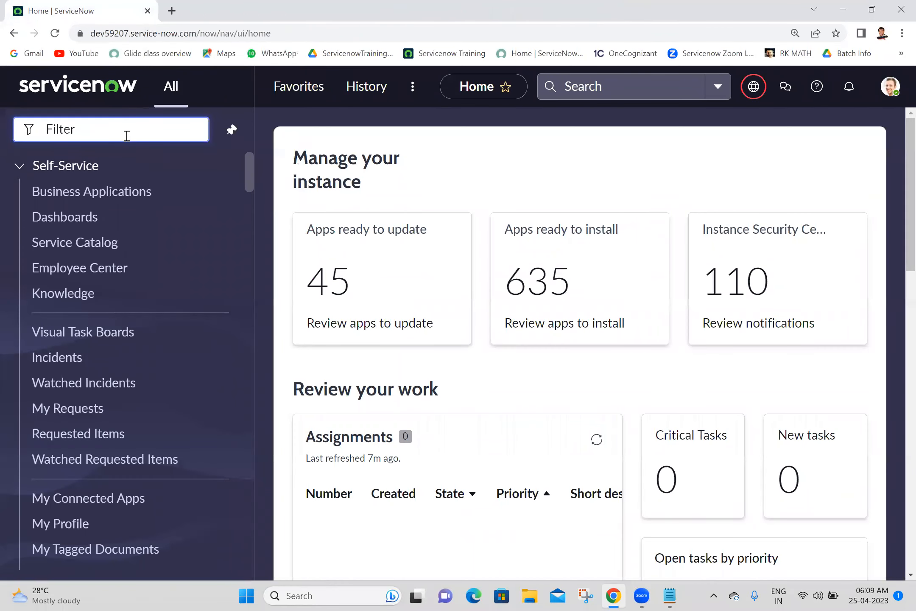
pyautogui.write('rest ')
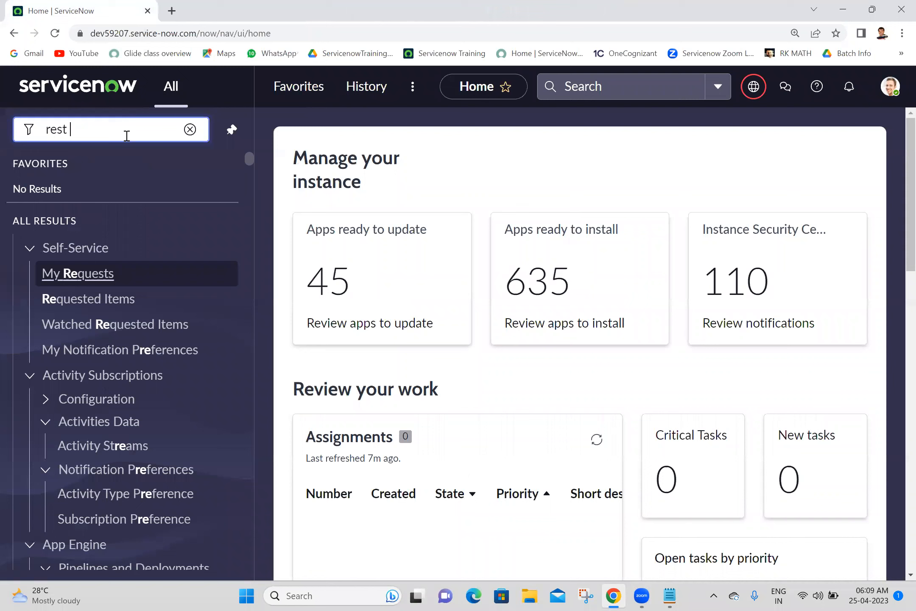
pyautogui.write('message')
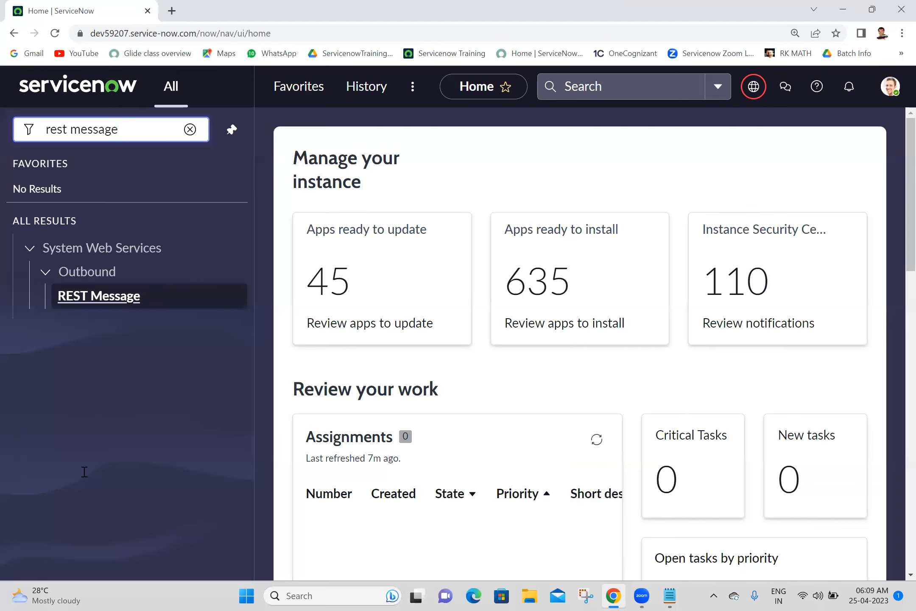
pyautogui.hotkey('alt', 'Tab')
pyautogui.write('e')
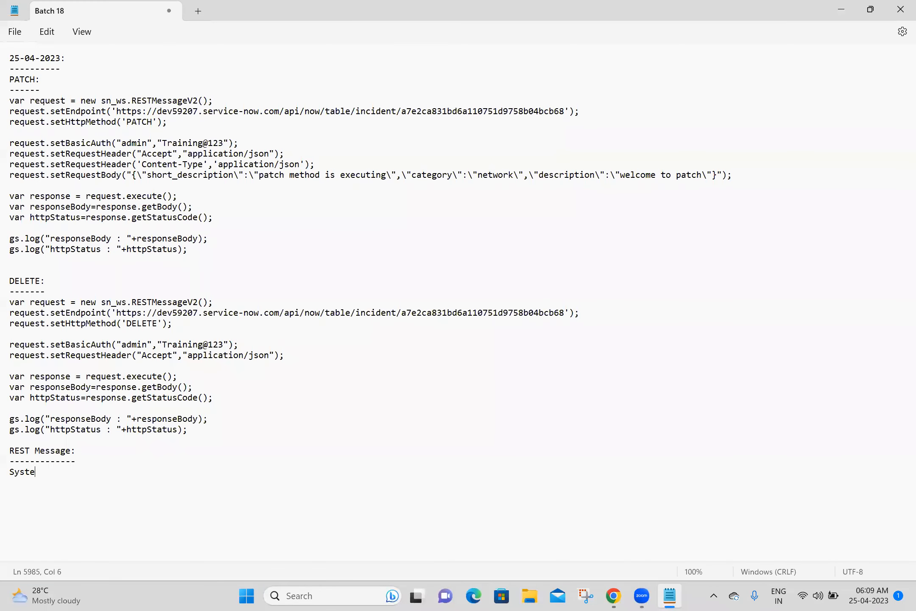
pyautogui.write('m Web Services -->Outboun')
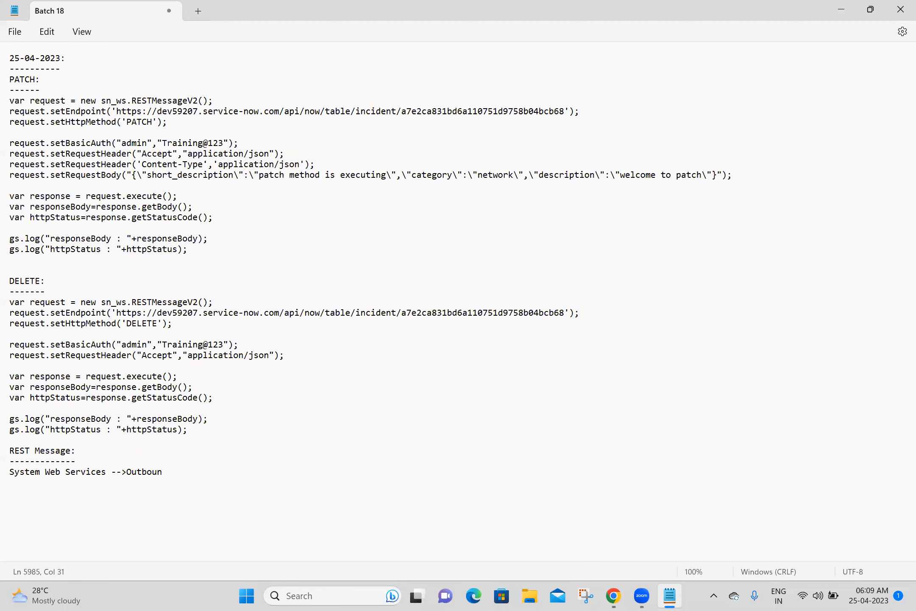
pyautogui.write('d -->REST Message')
# Step: Begin a 'REST Message=' line, save the notes, and open the REST Messages list
pyautogui.press('Return')
pyautogui.press('Return')
pyautogui.write('REST Message=')
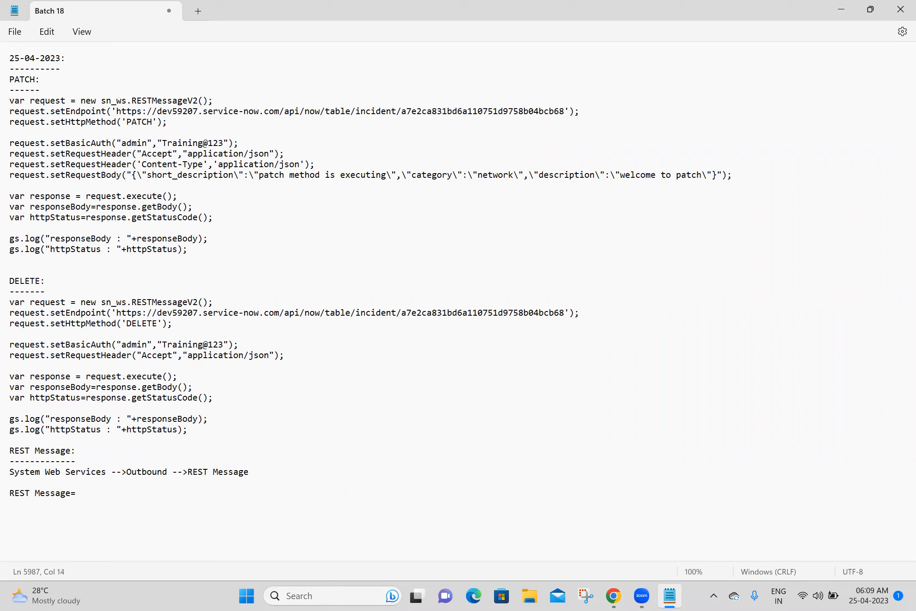
pyautogui.hotkey('ctrl', 's')
pyautogui.hotkey('alt', 'Tab')
pyautogui.click(248, 5)
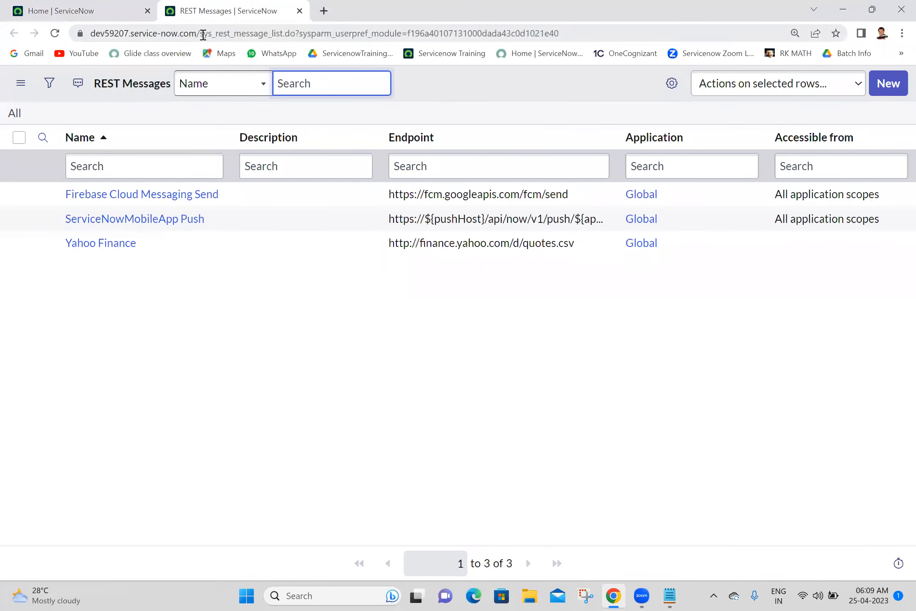
# Step: Copy the sys_rest_message table name from the URL after 'REST Message=' and save
pyautogui.moveTo(200, 33); pyautogui.dragTo(267, 38)
pyautogui.hotkey('ctrl', 'c')
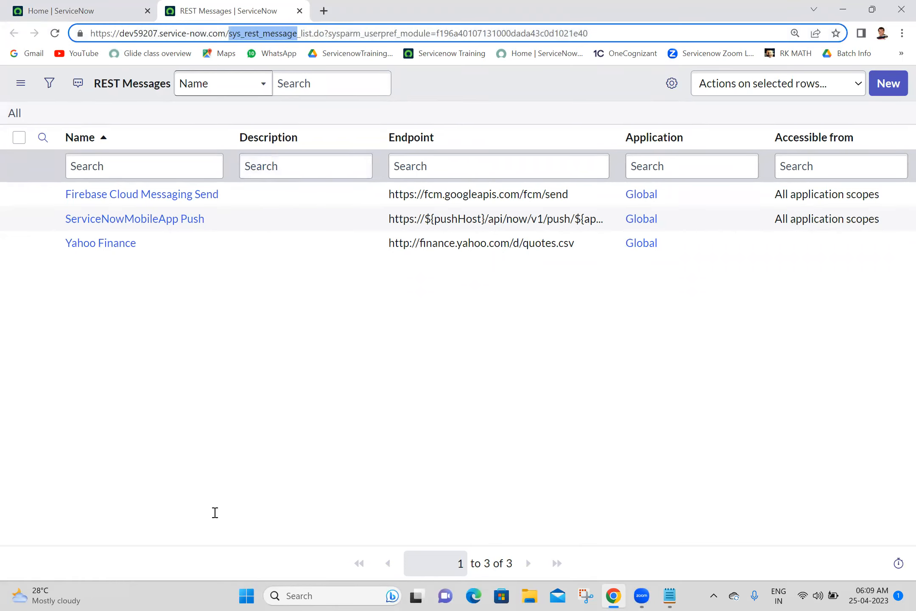
pyautogui.hotkey('alt', 'Tab')
pyautogui.hotkey('ctrl', 'v')
pyautogui.press('Return')
pyautogui.press('Return')
pyautogui.press('Return')
pyautogui.press('Return')
pyautogui.press('Return')
pyautogui.hotkey('ctrl', 's')
pyautogui.press('Up')
pyautogui.press('Up')
pyautogui.press('Up')
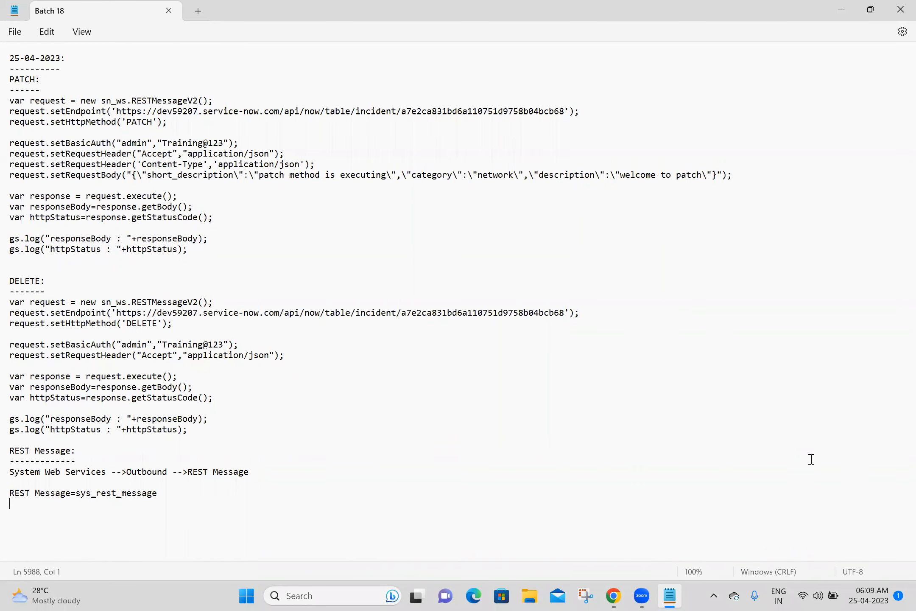
# Step: Open ServiceNowMobileApp Push's post HTTP method and select sys_rest_message_fn in its URL
pyautogui.hotkey('alt', 'Tab')
pyautogui.middleClick(153, 218)
pyautogui.click(339, 8)
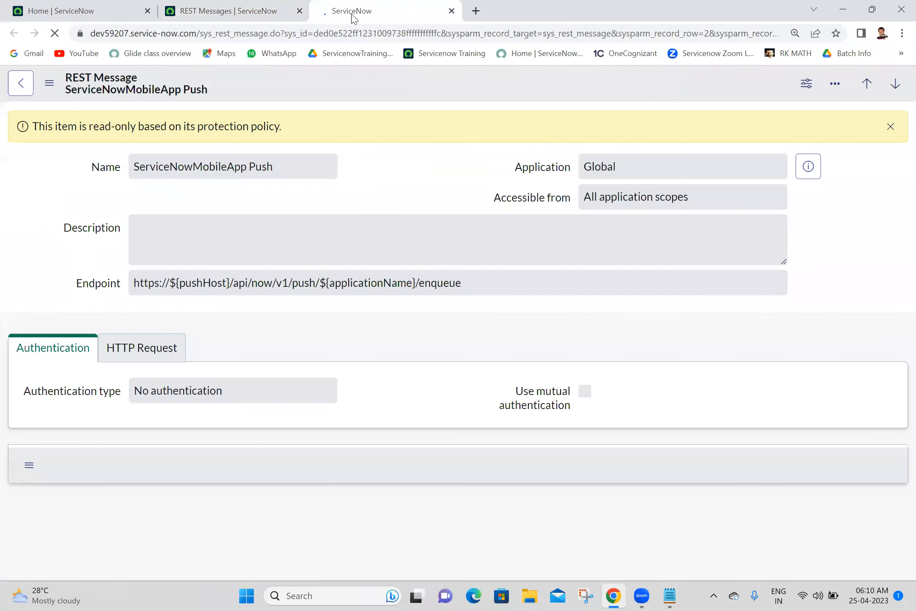
pyautogui.scroll(-5, 898, 276)
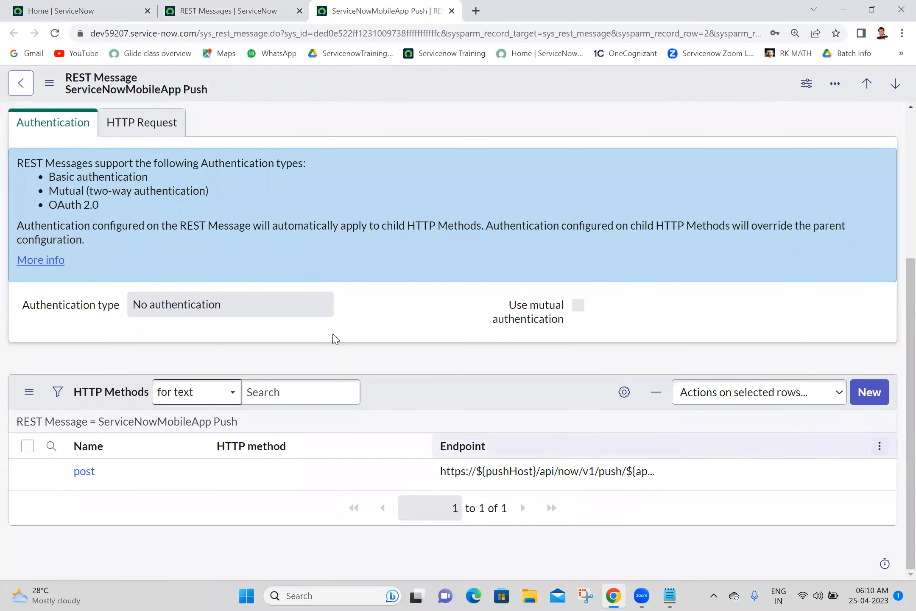
pyautogui.middleClick(85, 475)
pyautogui.click(559, 6)
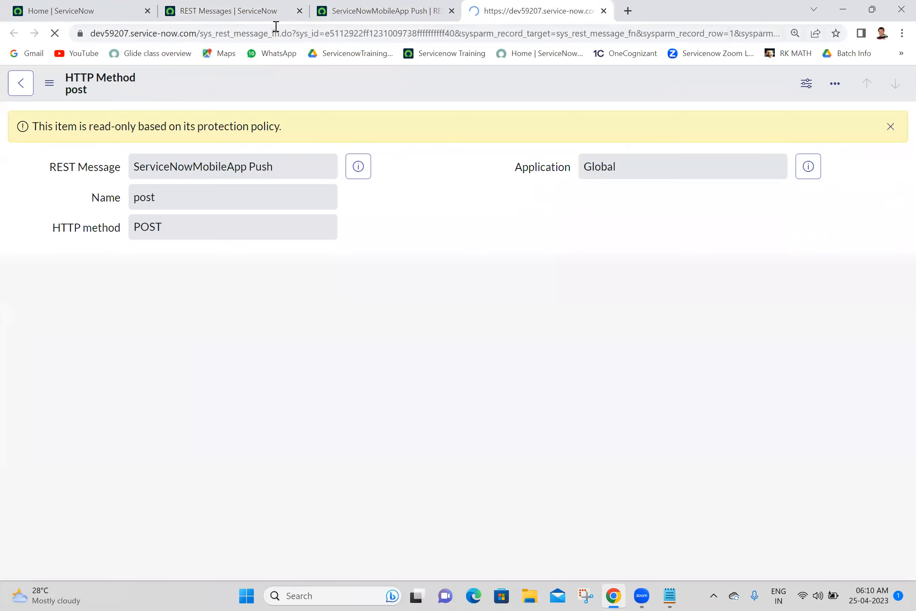
pyautogui.moveTo(199, 33); pyautogui.dragTo(279, 36)
pyautogui.hotkey('ctrl', 'c')
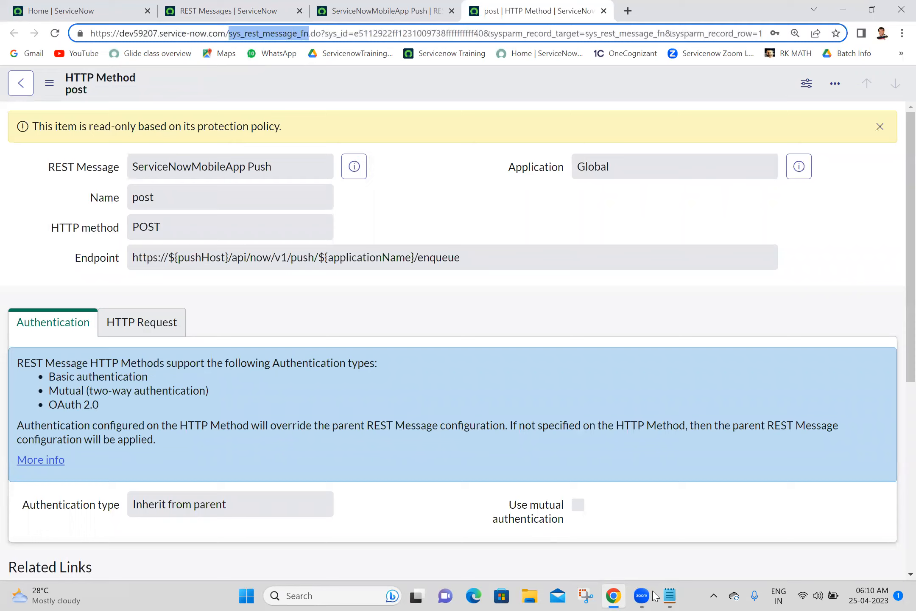
pyautogui.click(670, 596)
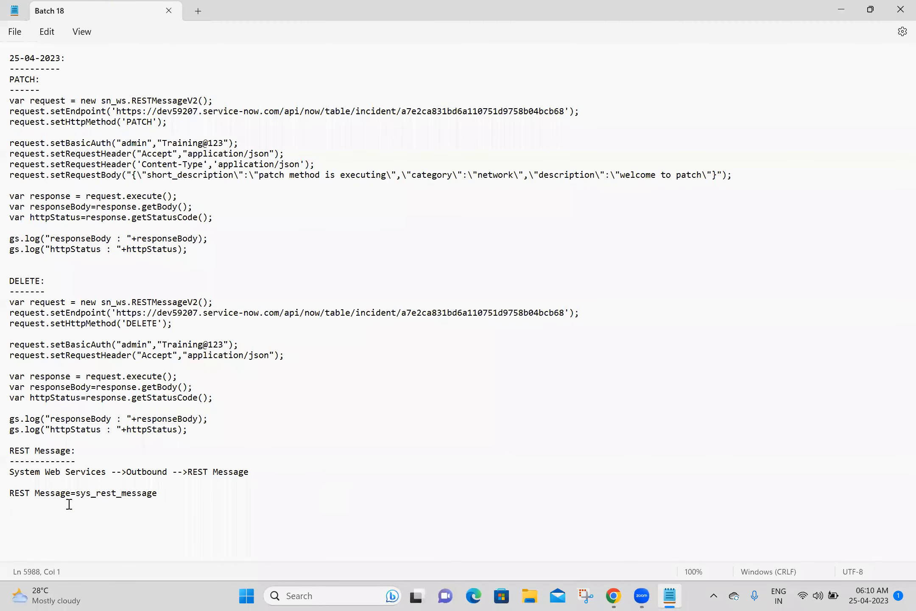
# Step: Add 'HTTP Methods=sys_rest_message_fn' to the notes and save them
pyautogui.write('HTTP Methods=')
pyautogui.hotkey('ctrl', 'v')
pyautogui.press('Return')
pyautogui.press('Return')
pyautogui.press('Return')
pyautogui.press('Return')
pyautogui.press('Return')
pyautogui.press('Return')
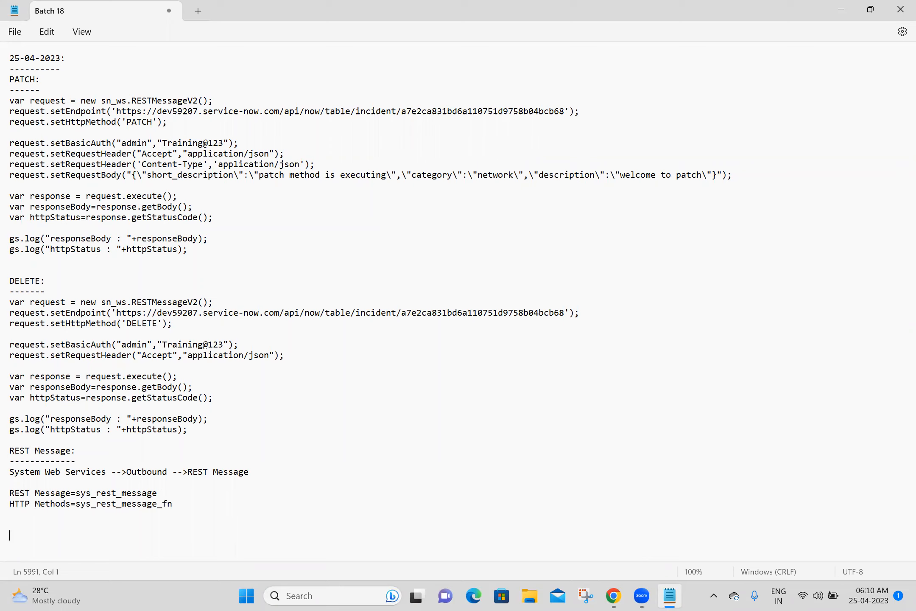
pyautogui.hotkey('ctrl', 's')
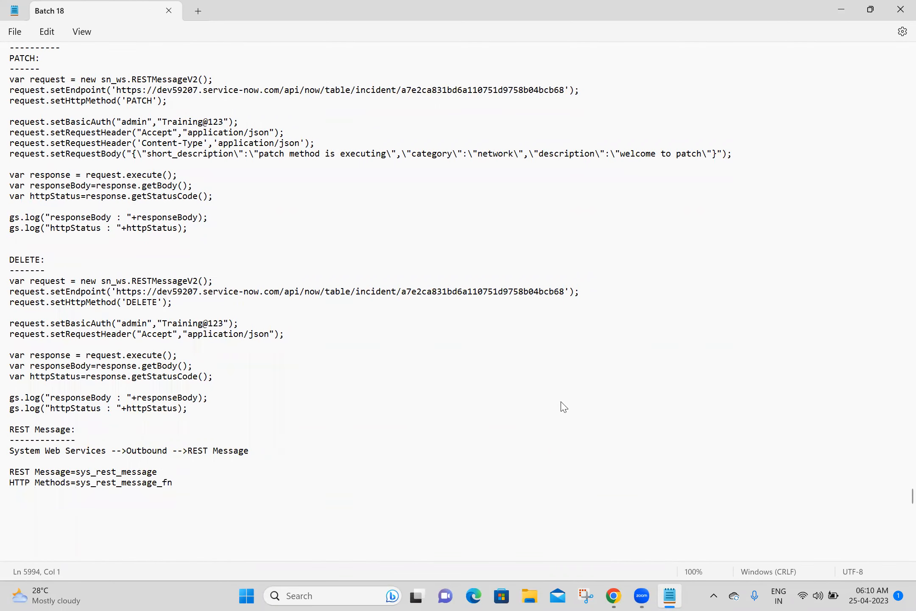
pyautogui.hotkey('alt', 'Tab')
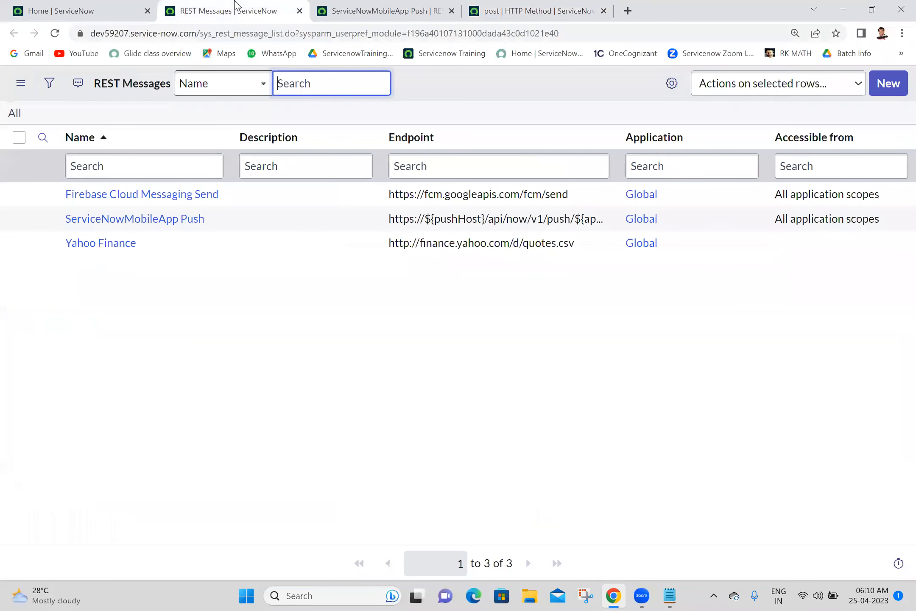
# Step: Close the record tabs to the right of the REST Messages list
pyautogui.rightClick(237, 8)
pyautogui.click(300, 182)
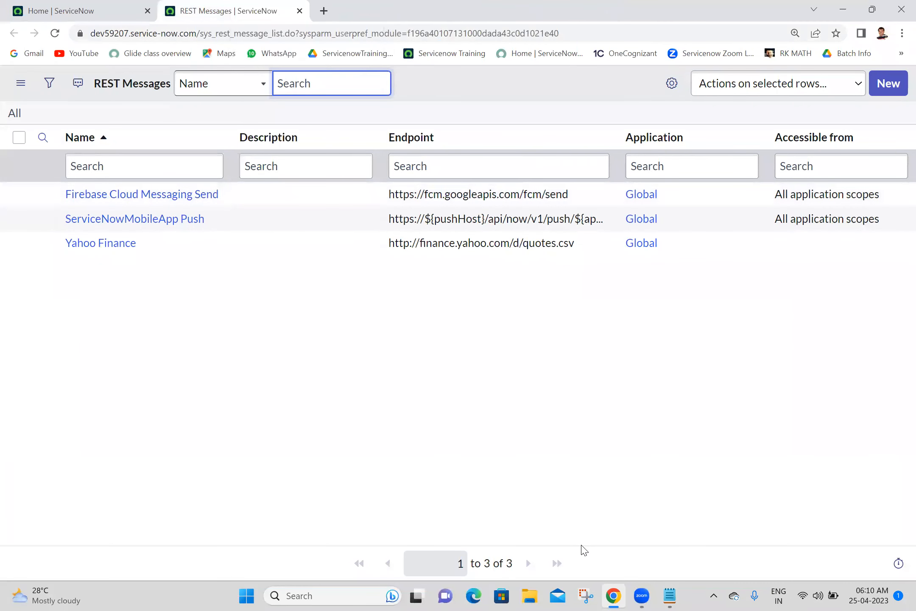
pyautogui.hotkey('alt', 'Tab')
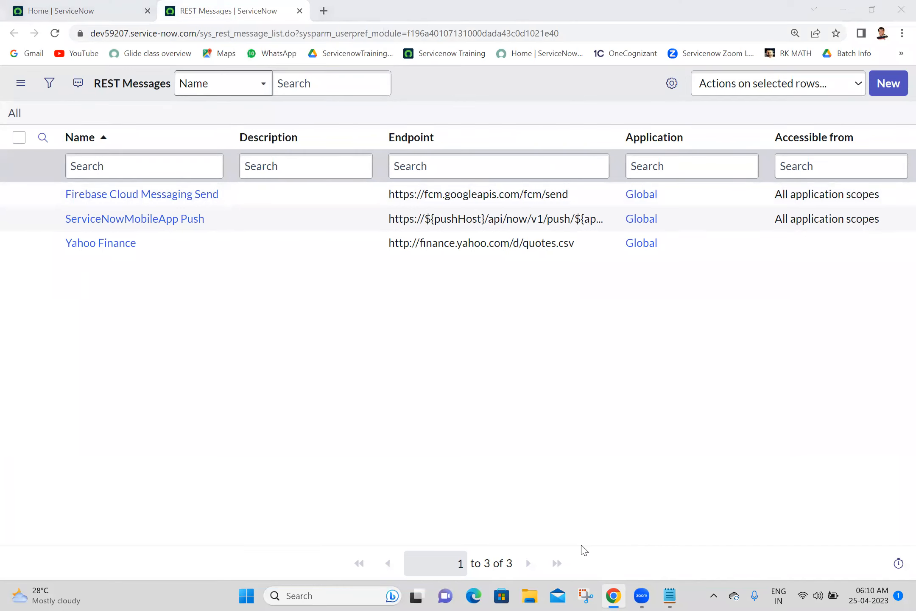
# Step: Sign in at developer.servicenow.com, request the verification email, then close that tab
pyautogui.click(323, 11)
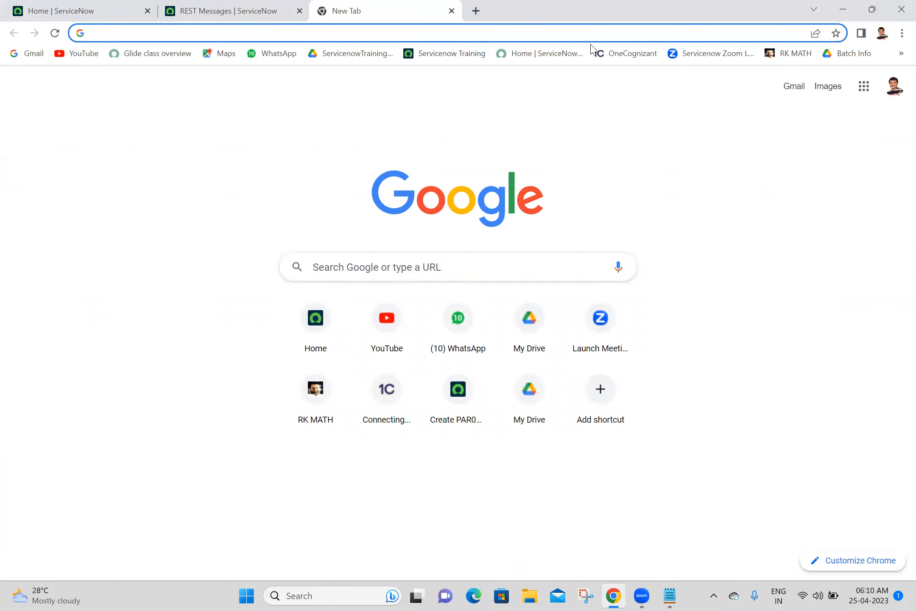
pyautogui.click(536, 58)
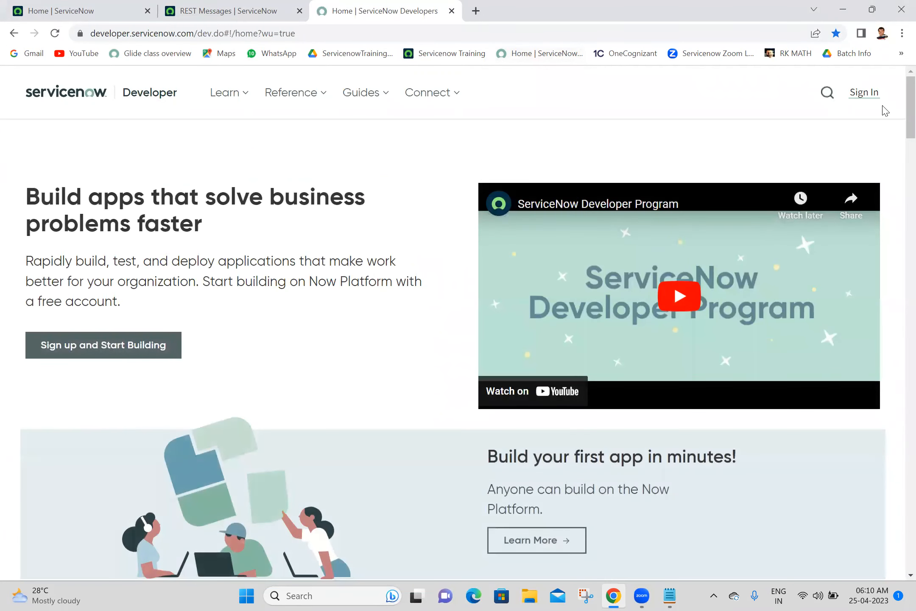
pyautogui.click(863, 93)
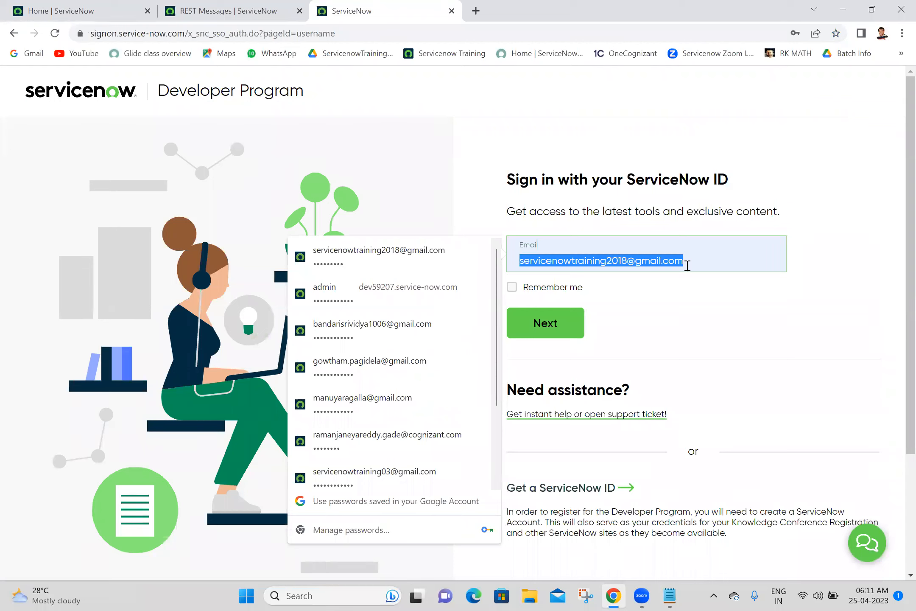
pyautogui.click(421, 470)
pyautogui.click(546, 322)
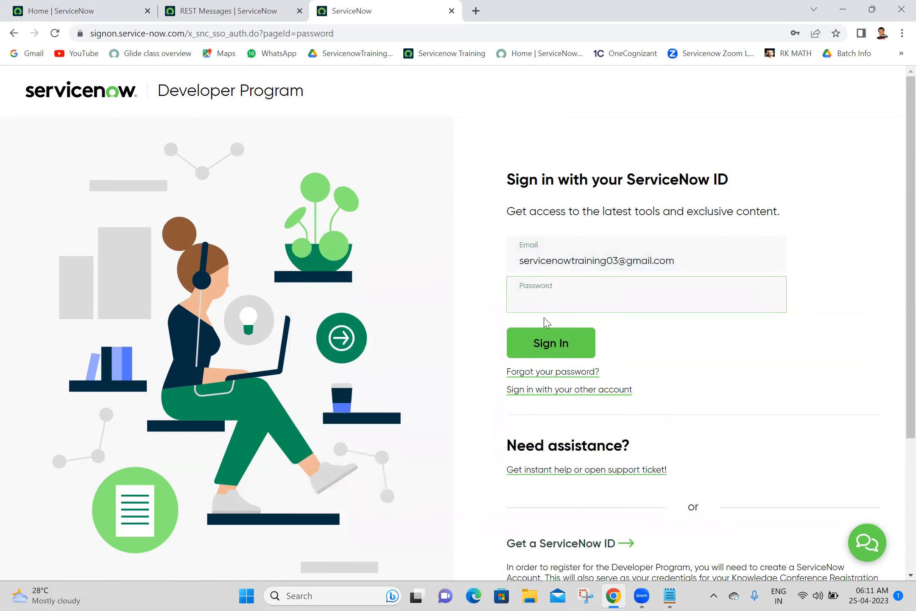
pyautogui.click(556, 350)
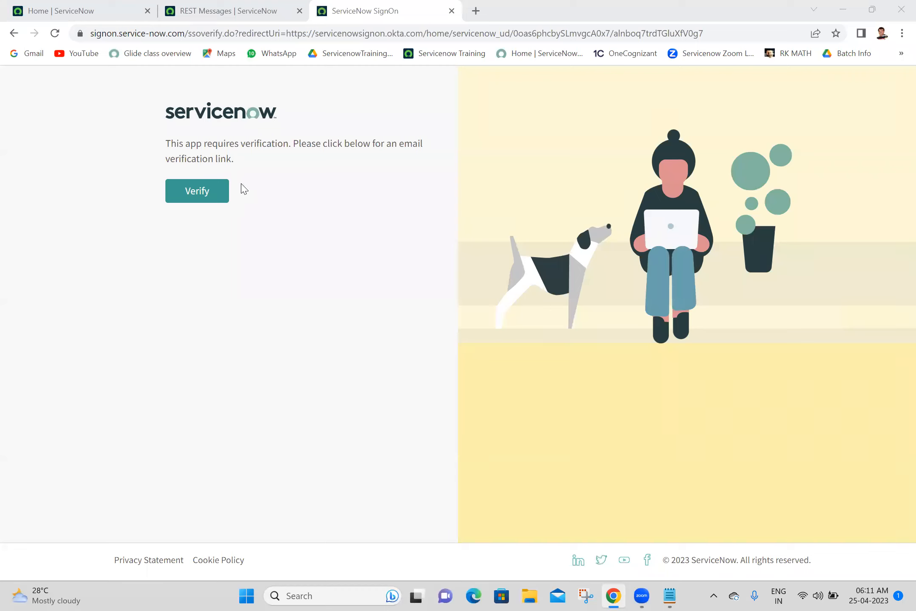
pyautogui.click(189, 191)
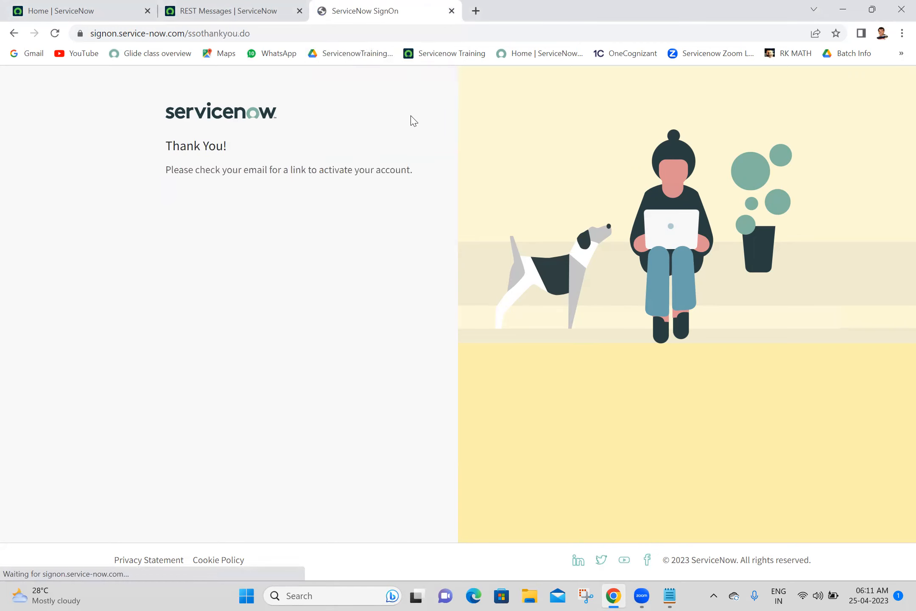
pyautogui.click(452, 11)
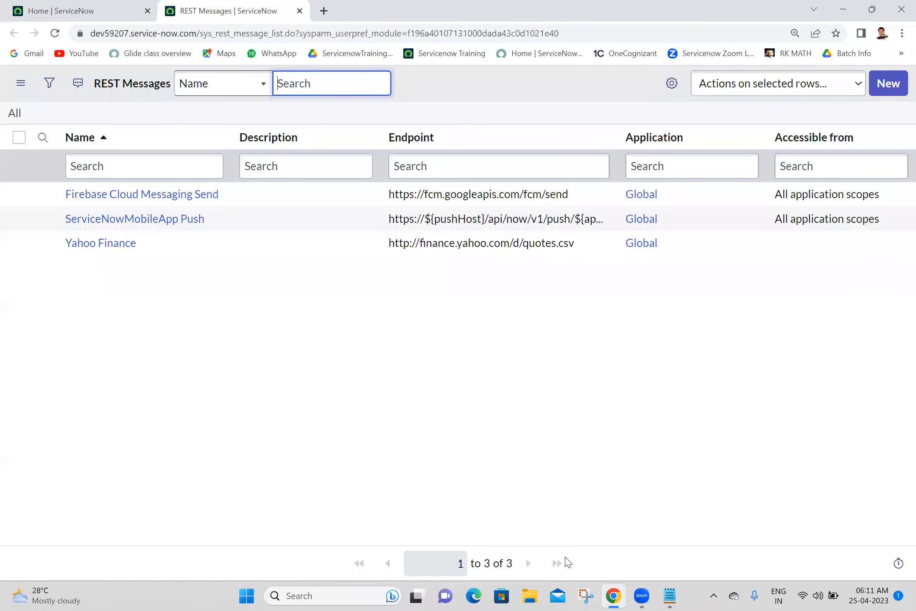
pyautogui.click(570, 594)
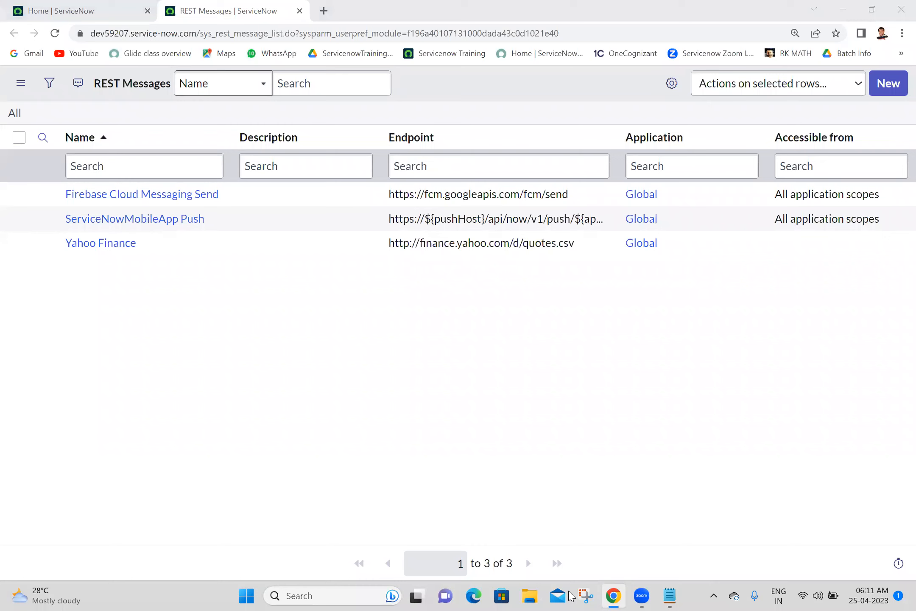
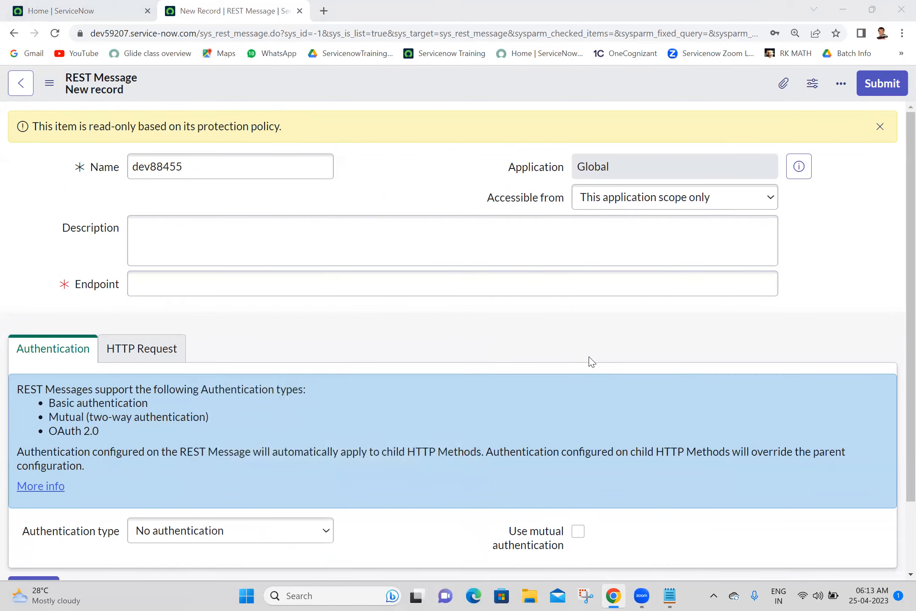
# Step: Paste the instance URL into the Endpoint field and check the Notepad notes
pyautogui.click(238, 283)
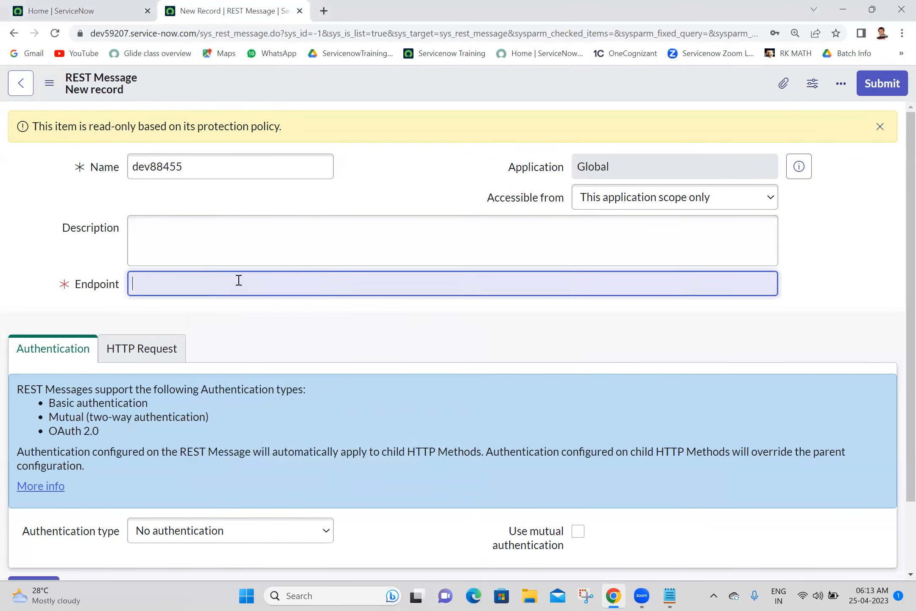
pyautogui.write('https://dev88455.service-now.com/')
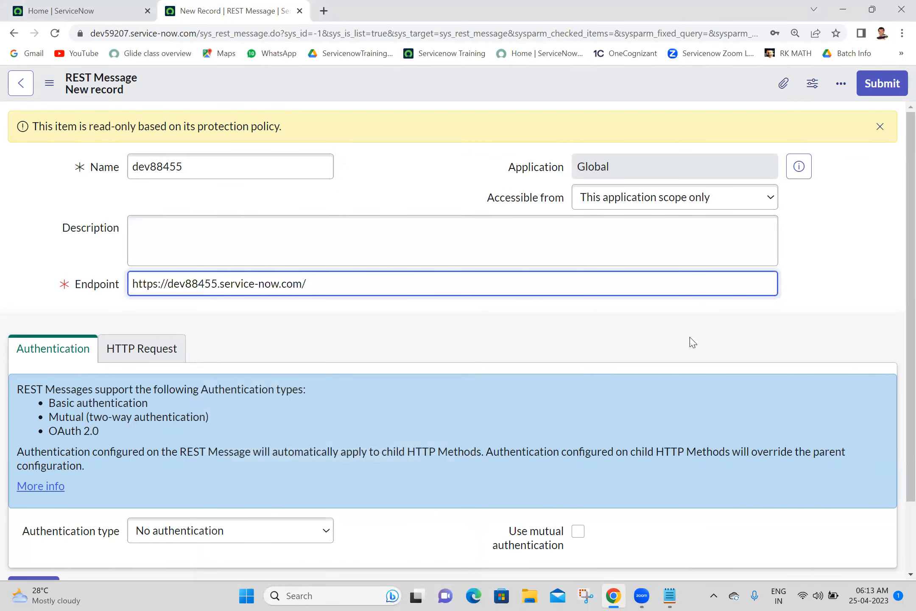
pyautogui.click(614, 269)
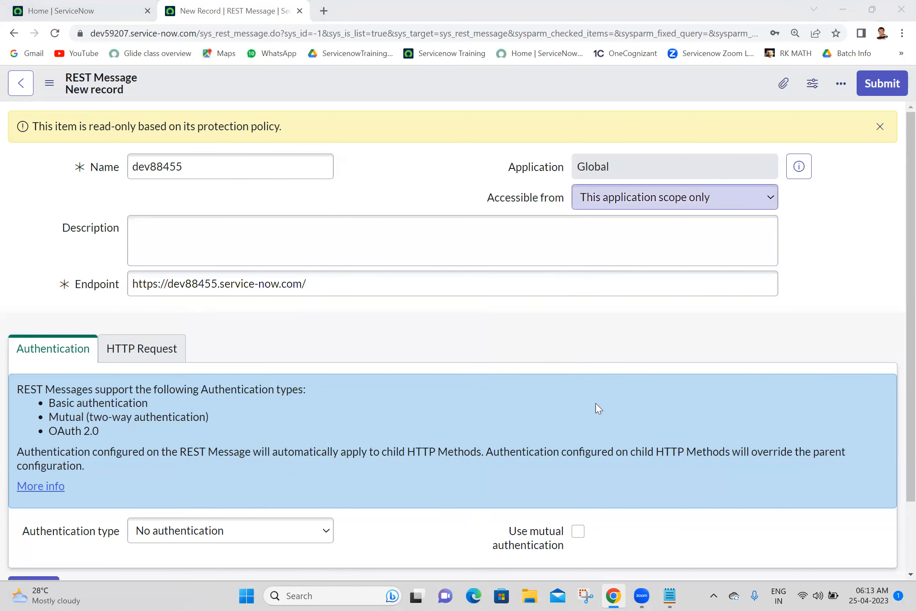
pyautogui.click(669, 596)
pyautogui.click(667, 595)
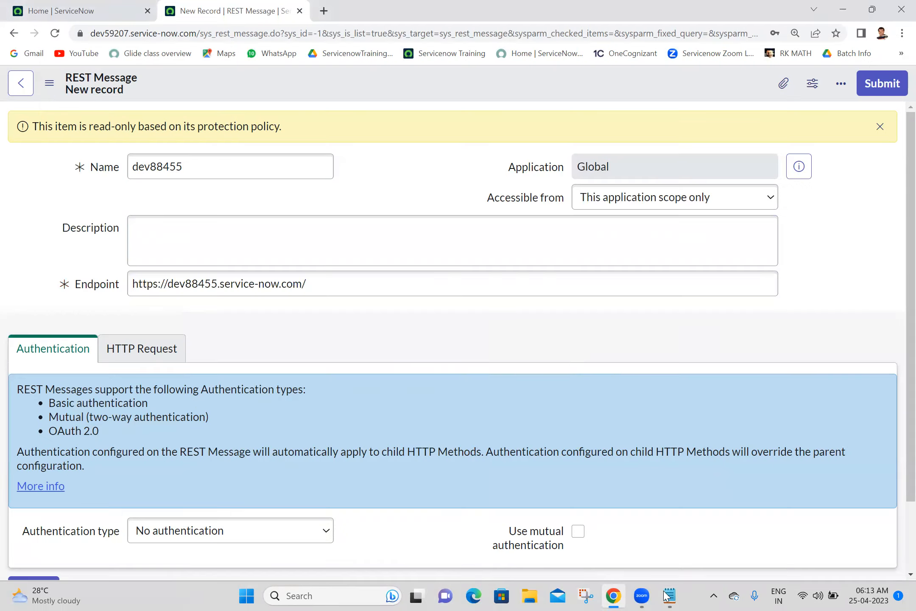
pyautogui.click(667, 596)
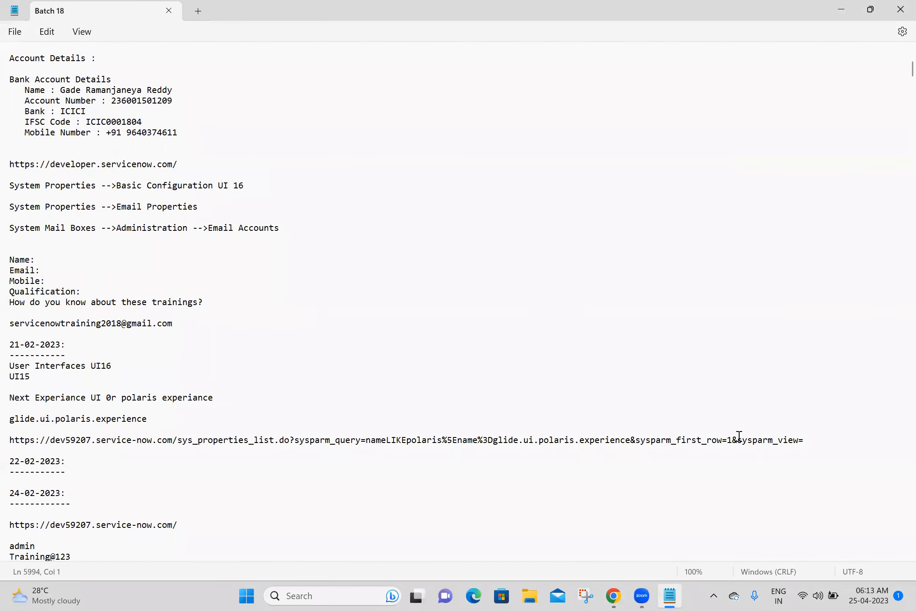
pyautogui.moveTo(911, 69); pyautogui.dragTo(911, 110)
pyautogui.moveTo(900, 336); pyautogui.dragTo(899, 507)
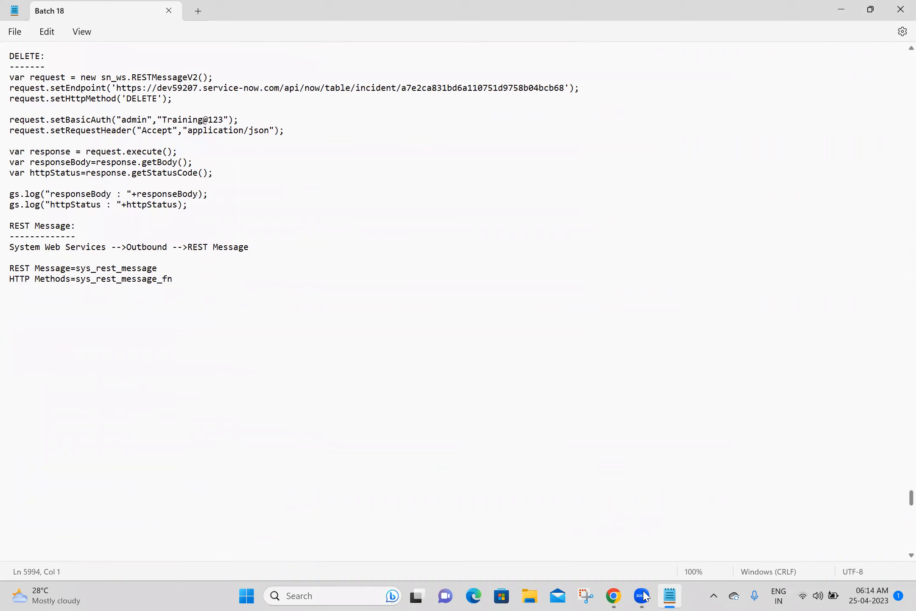
pyautogui.click(614, 596)
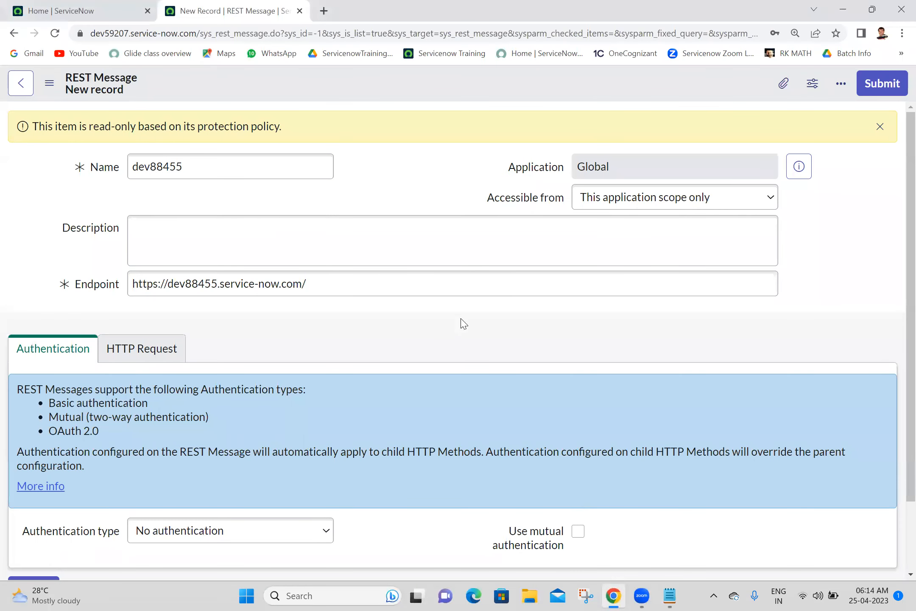
# Step: Append api/now/table/incident to the instance URL in the endpoint
pyautogui.click(459, 289)
pyautogui.write('api')
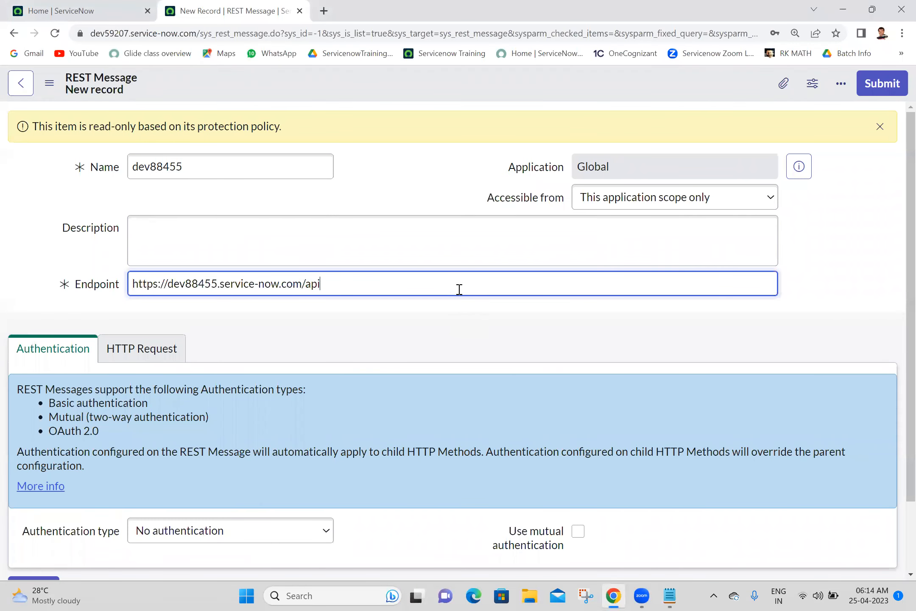
pyautogui.write('/now/table/incident')
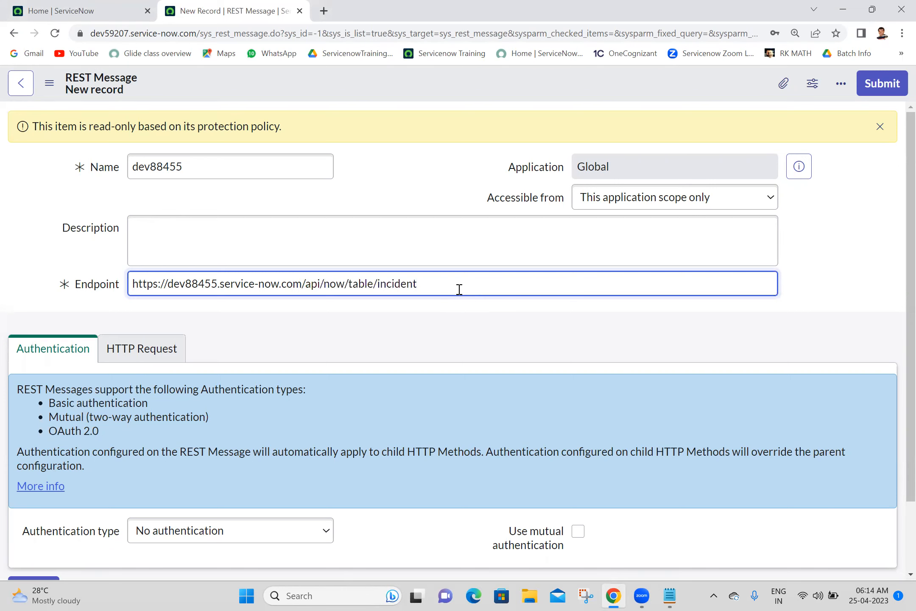
pyautogui.click(855, 249)
pyautogui.moveTo(907, 237); pyautogui.dragTo(907, 329)
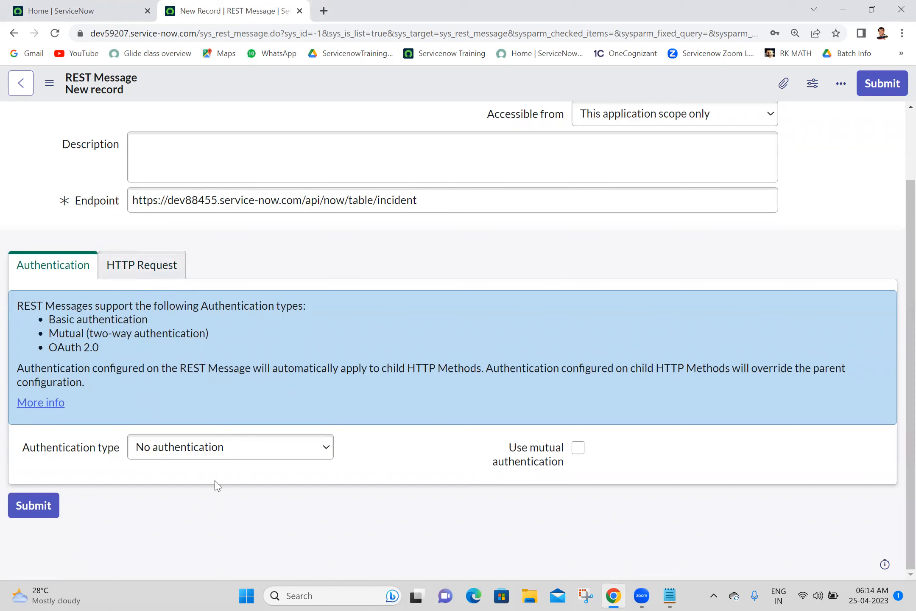
pyautogui.click(237, 454)
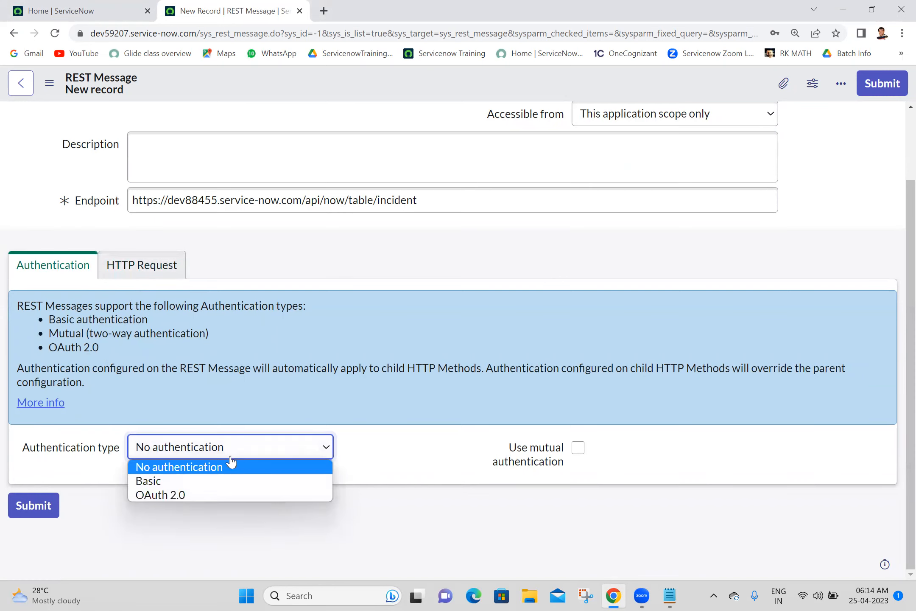
# Step: Choose Basic authentication and create a basic auth profile dev88455 with the instance username and password
pyautogui.click(193, 483)
pyautogui.click(322, 479)
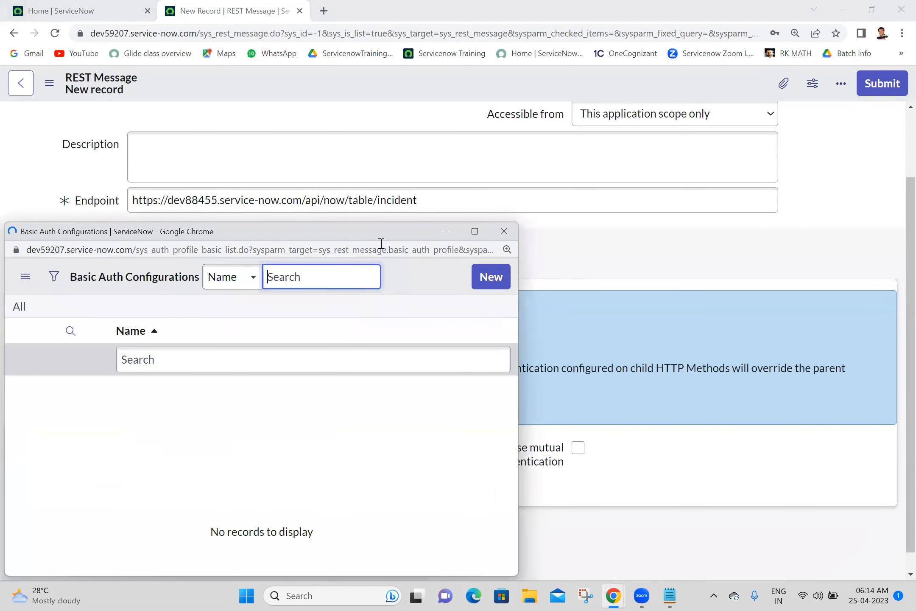
pyautogui.click(491, 280)
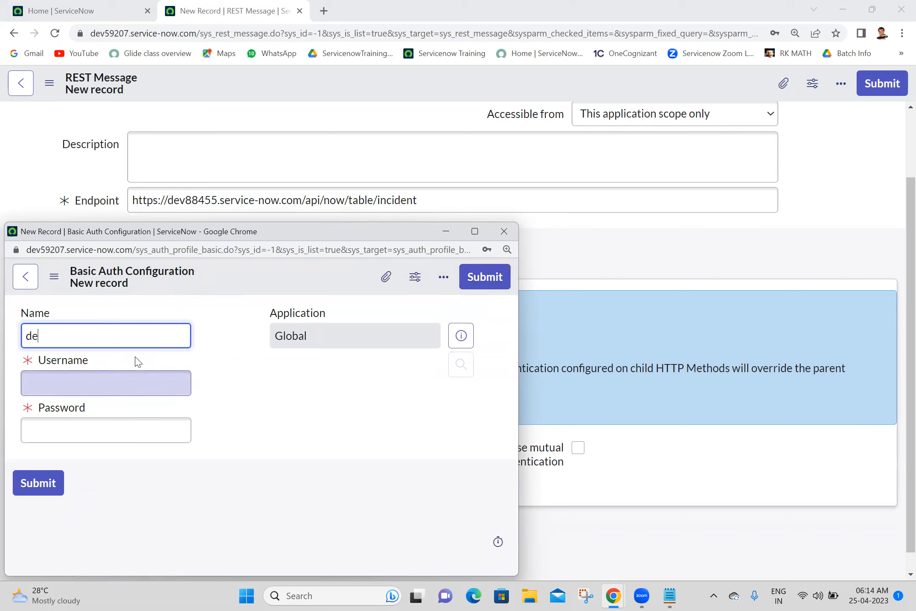
pyautogui.write('dev8845t5')
pyautogui.click(117, 381)
pyautogui.write('admin')
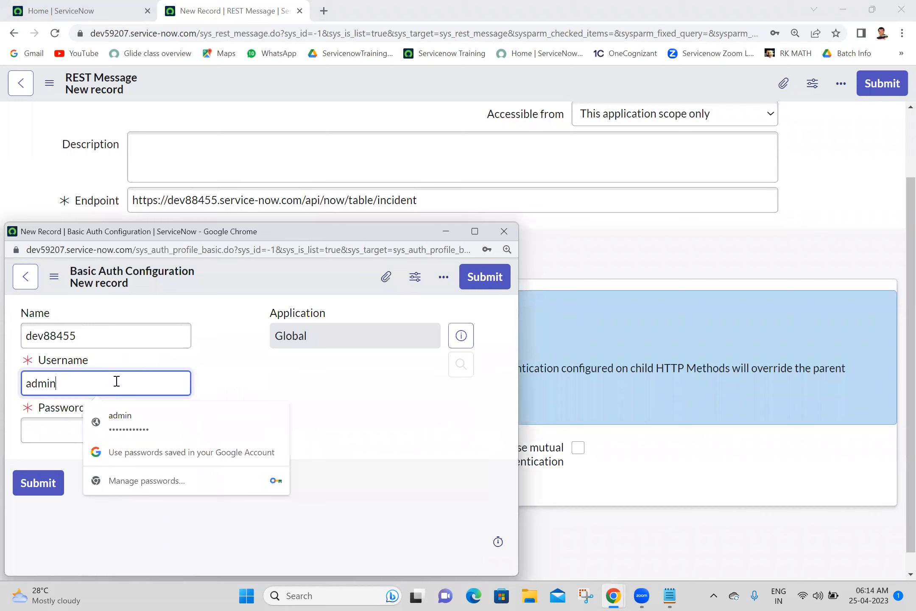
pyautogui.click(70, 430)
pyautogui.write('adm')
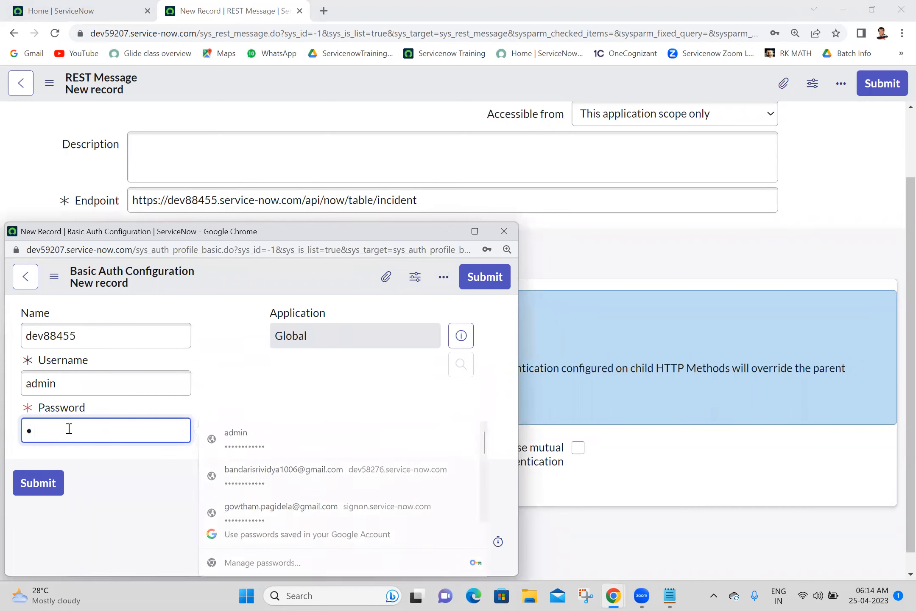
pyautogui.write('in')
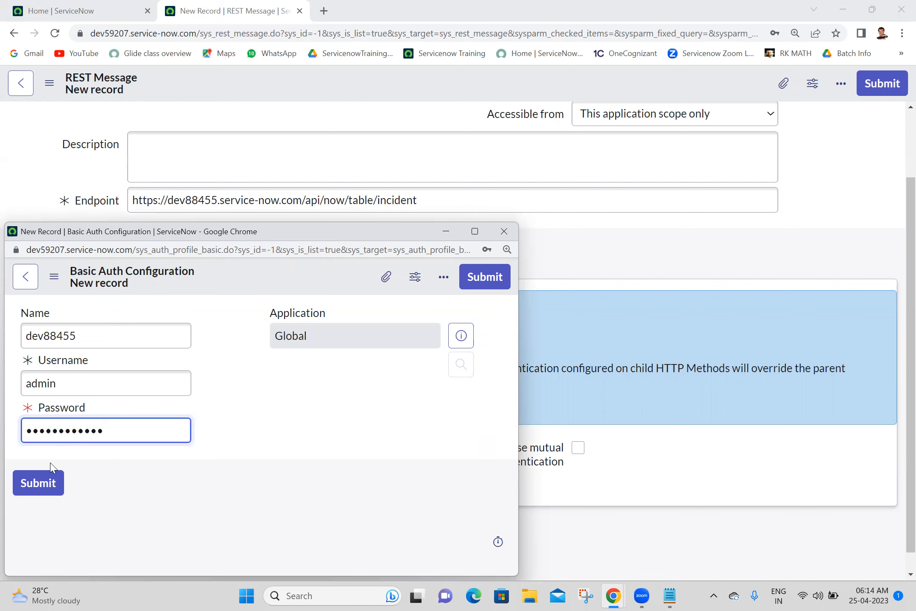
pyautogui.click(27, 490)
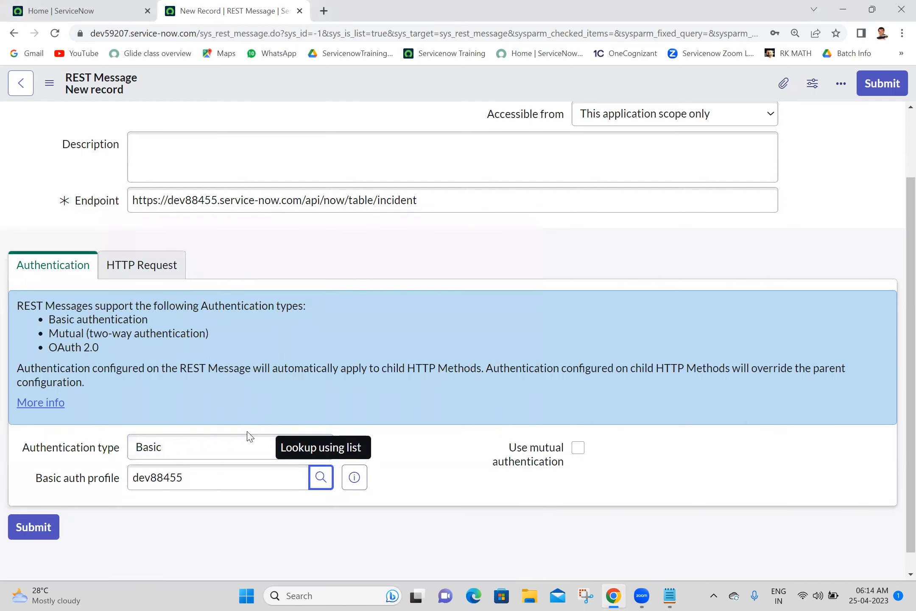
# Step: Confirm Basic remains the authentication type
pyautogui.click(231, 448)
pyautogui.click(232, 447)
pyautogui.click(231, 448)
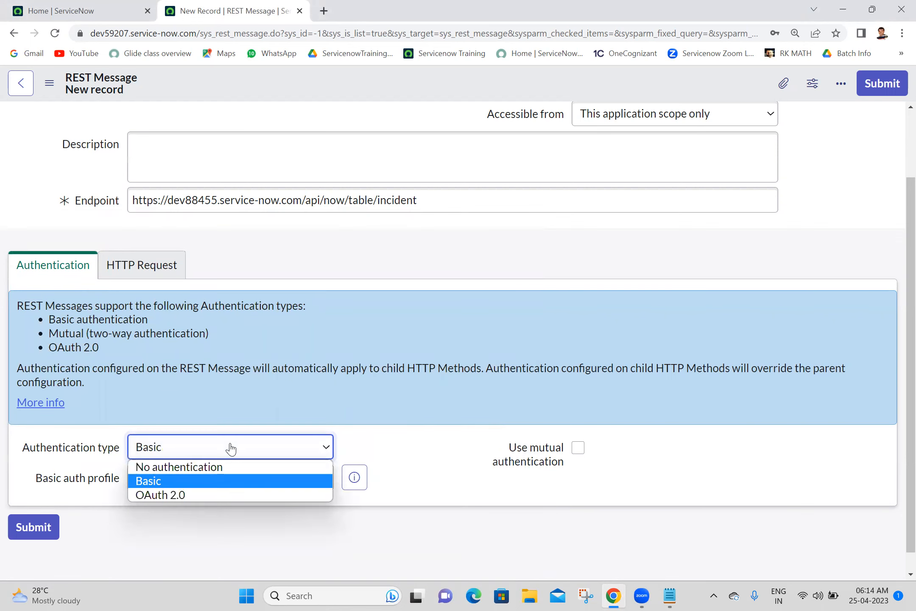
pyautogui.click(232, 447)
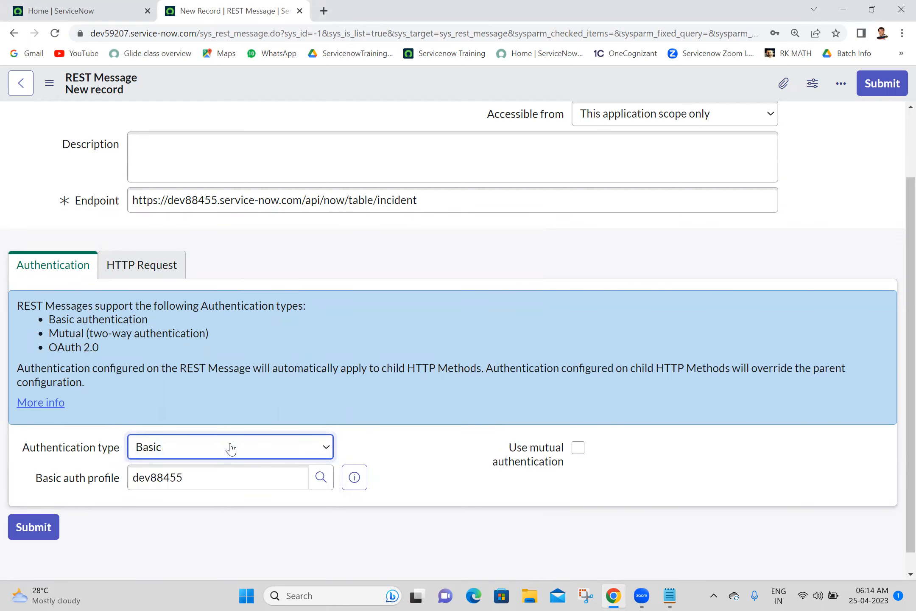
pyautogui.scroll(-1, 899, 297)
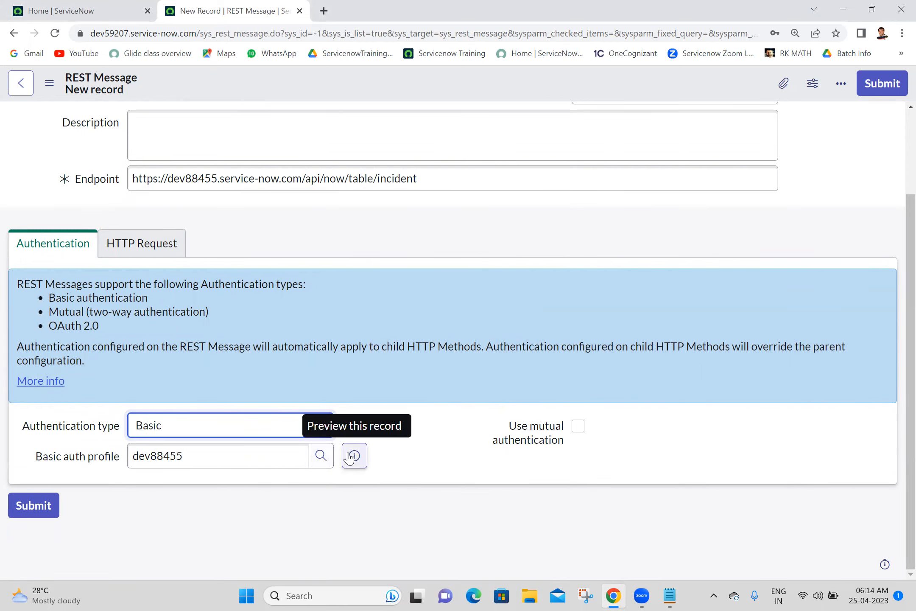
# Step: Copy sys_auth_profile_basic from the profile list URL and note 'Basic Authentication=sys_auth_profile_basic' in Notepad
pyautogui.click(321, 455)
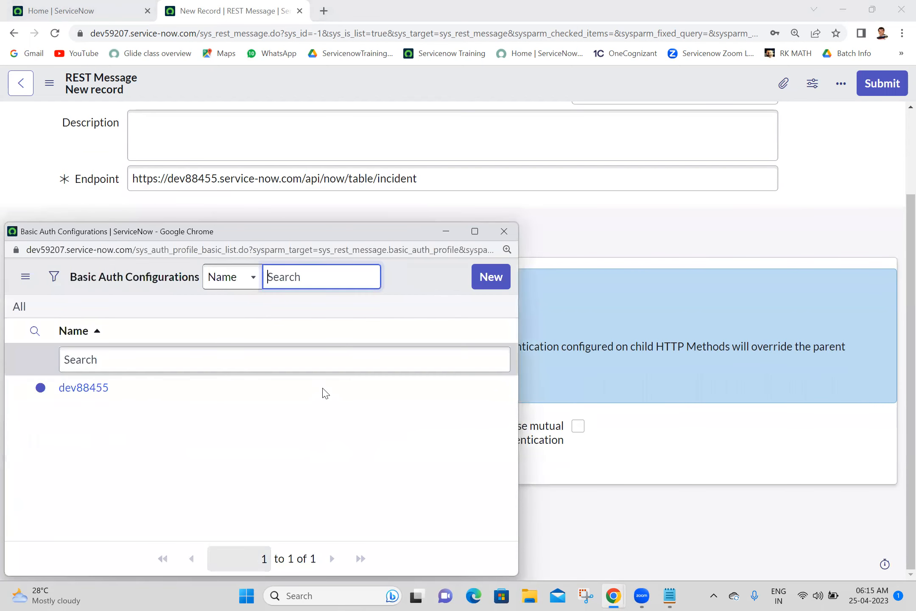
pyautogui.moveTo(139, 250); pyautogui.dragTo(222, 250)
pyautogui.hotkey('ctrl', 'c')
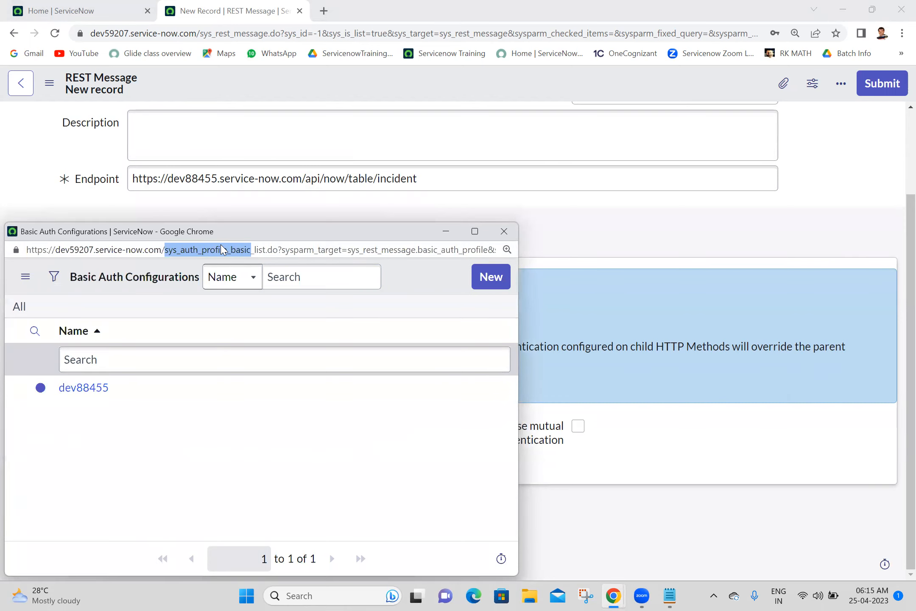
pyautogui.click(503, 232)
pyautogui.click(674, 595)
pyautogui.click(61, 291)
pyautogui.write('Basic A')
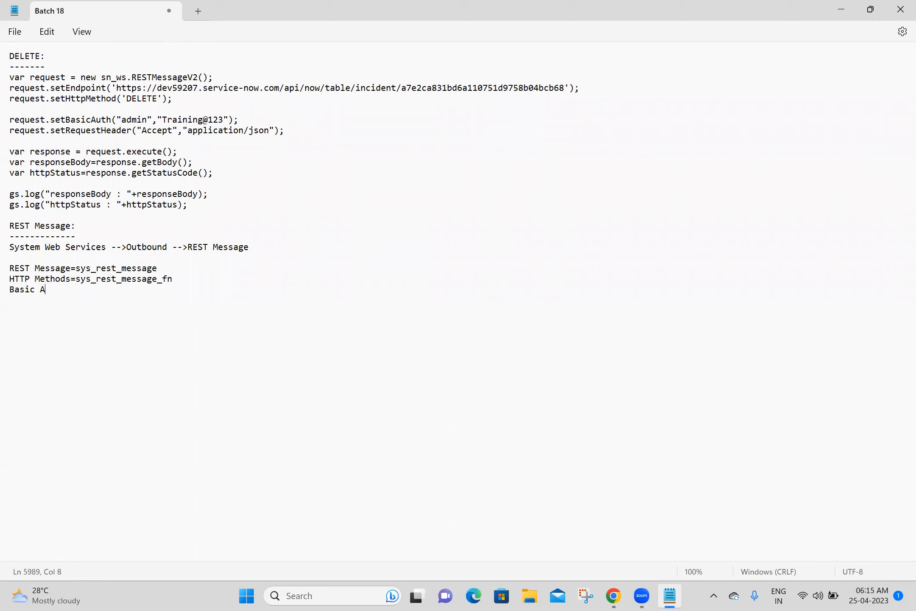
pyautogui.write('uthentication=')
pyautogui.hotkey('ctrl', 'v')
pyautogui.press('Return')
pyautogui.press('Return')
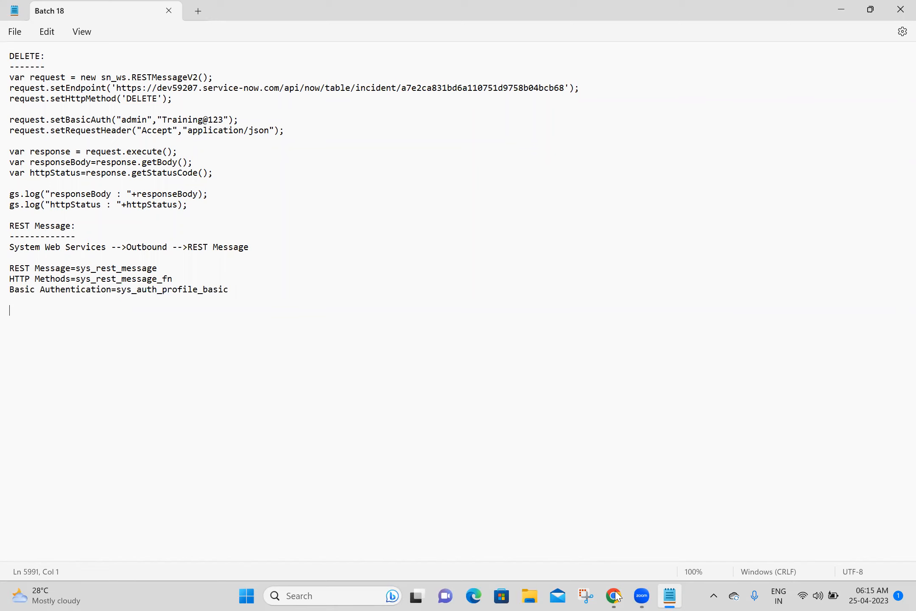
pyautogui.hotkey('alt', 'Tab')
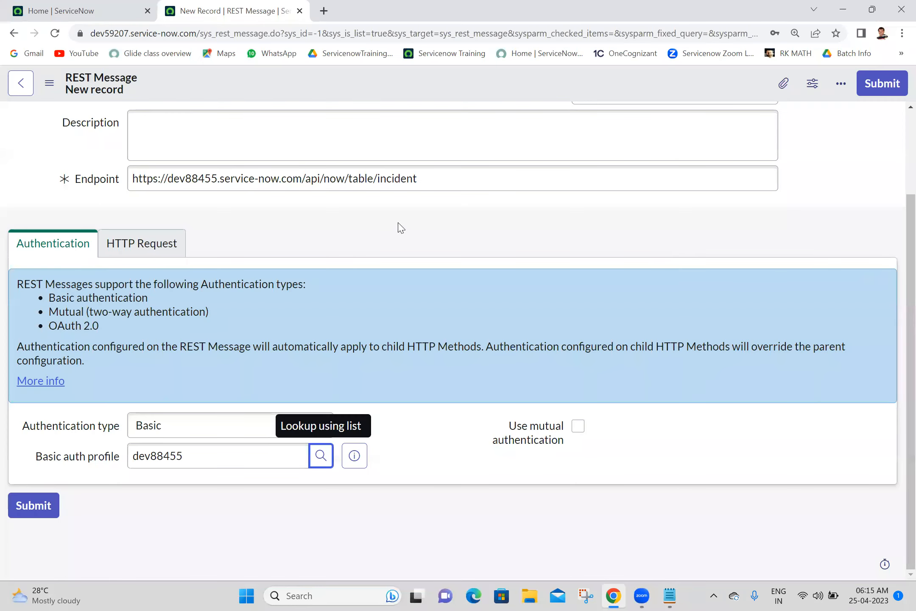
# Step: Add an HTTP header named Content-Type, taken from the PATCH script notes
pyautogui.click(160, 243)
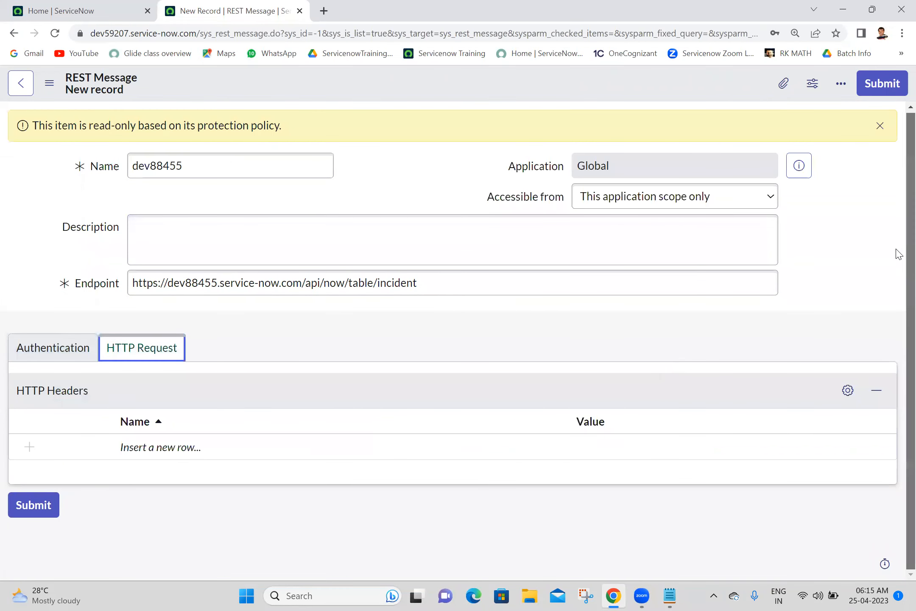
pyautogui.click(141, 447)
pyautogui.doubleClick(142, 447)
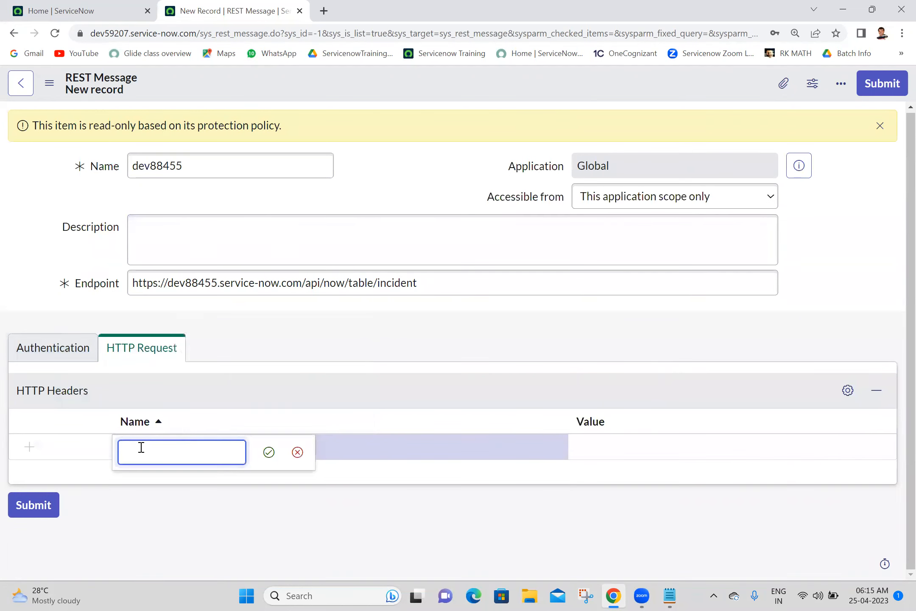
pyautogui.write('Content-Type')
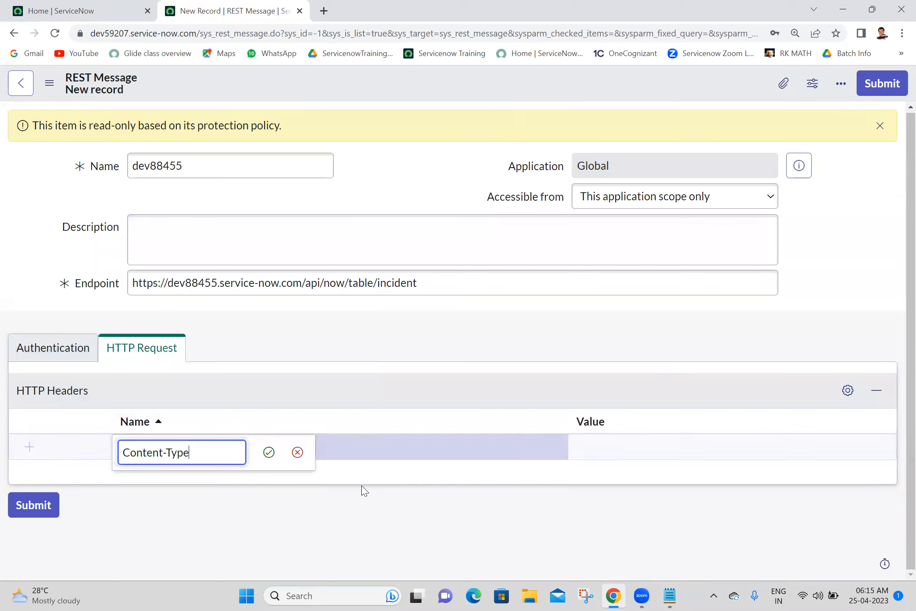
pyautogui.click(272, 456)
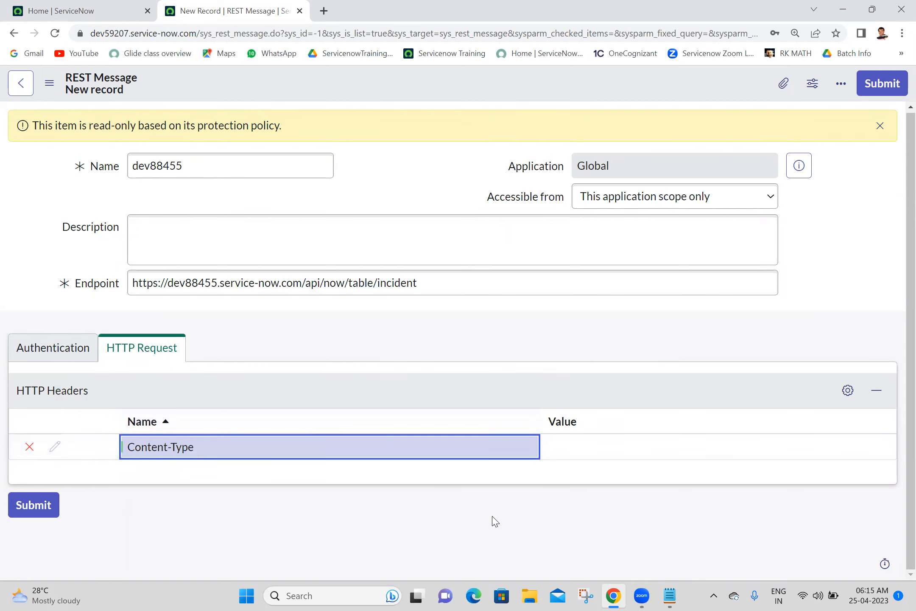
pyautogui.click(668, 596)
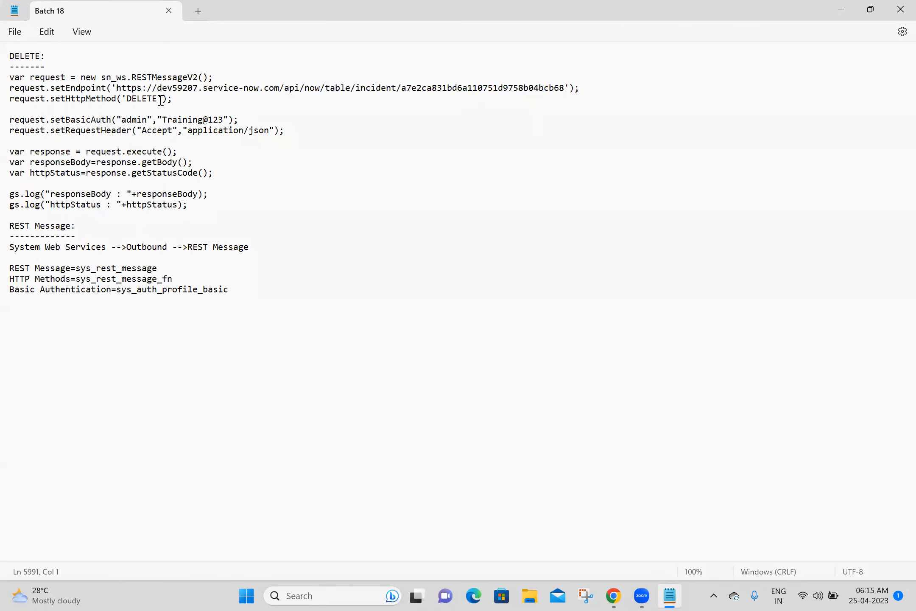
pyautogui.click(288, 151)
pyautogui.press('Up')
pyautogui.press('Up')
pyautogui.press('Up')
pyautogui.press('Up')
pyautogui.press('Up')
pyautogui.press('Up')
pyautogui.press('Up')
pyautogui.press('Up')
pyautogui.press('Up')
pyautogui.press('Up')
pyautogui.press('Up')
pyautogui.press('Up')
pyautogui.press('Up')
pyautogui.press('Up')
pyautogui.press('Up')
pyautogui.press('Up')
pyautogui.press('Up')
pyautogui.press('Up')
pyautogui.press('Up')
pyautogui.press('Up')
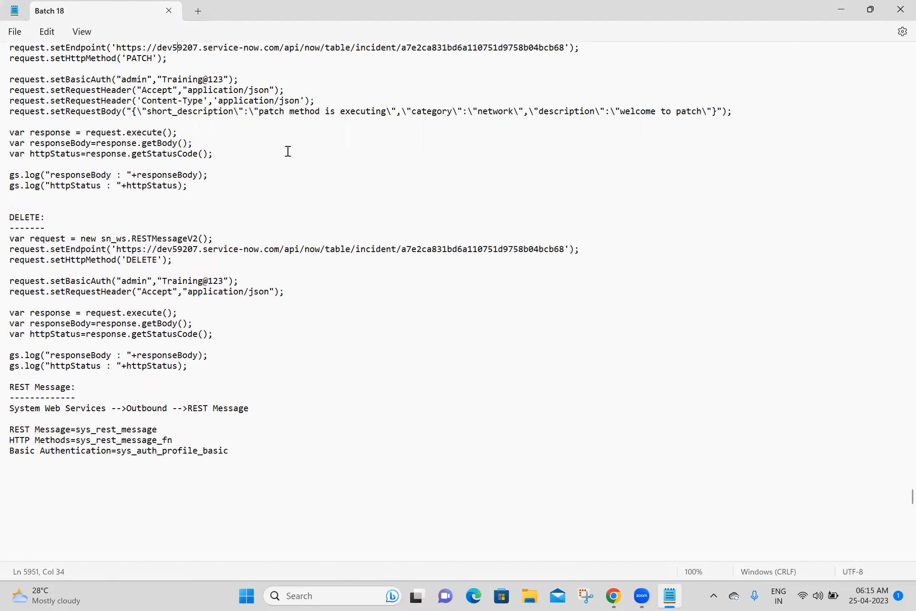
pyautogui.moveTo(141, 100); pyautogui.dragTo(206, 99)
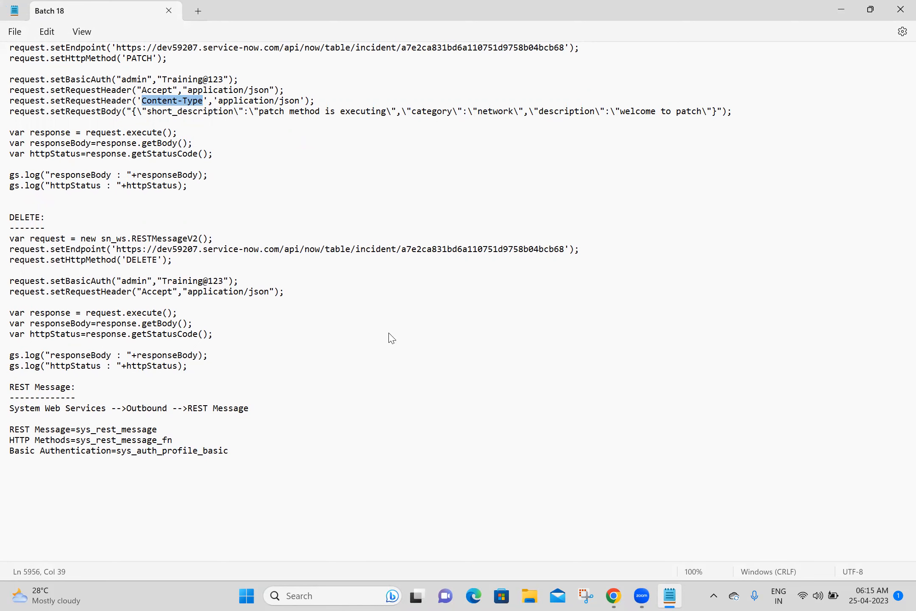
pyautogui.hotkey('alt', 'Tab')
pyautogui.click(276, 451)
pyautogui.click(276, 449)
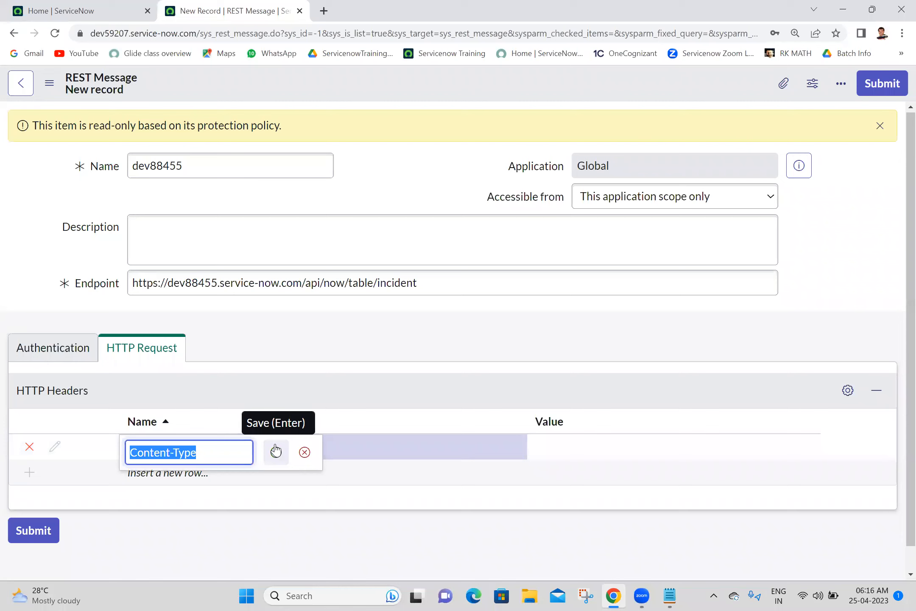
pyautogui.click(274, 453)
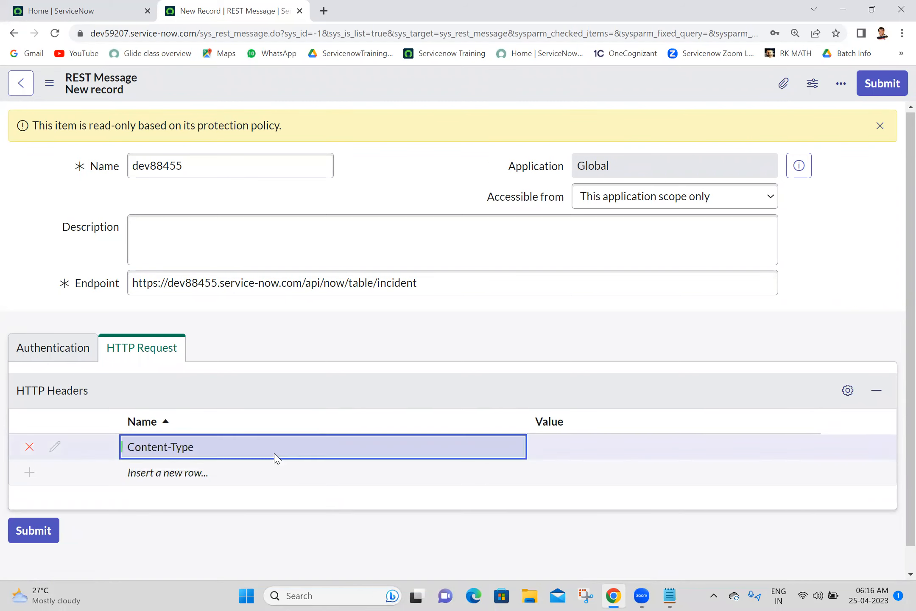
# Step: Add a second header named Accept, copied from the script notes
pyautogui.click(670, 596)
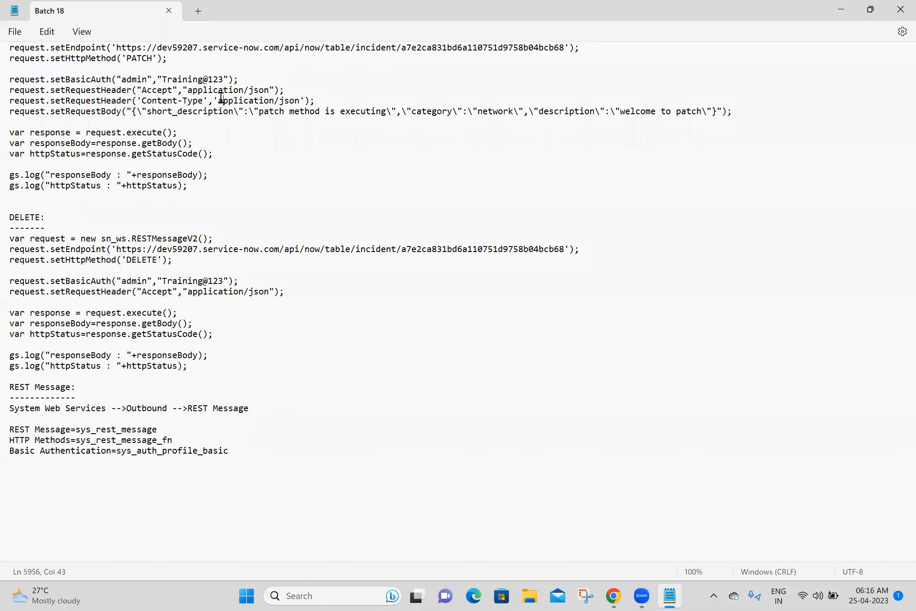
pyautogui.doubleClick(158, 91)
pyautogui.click(606, 595)
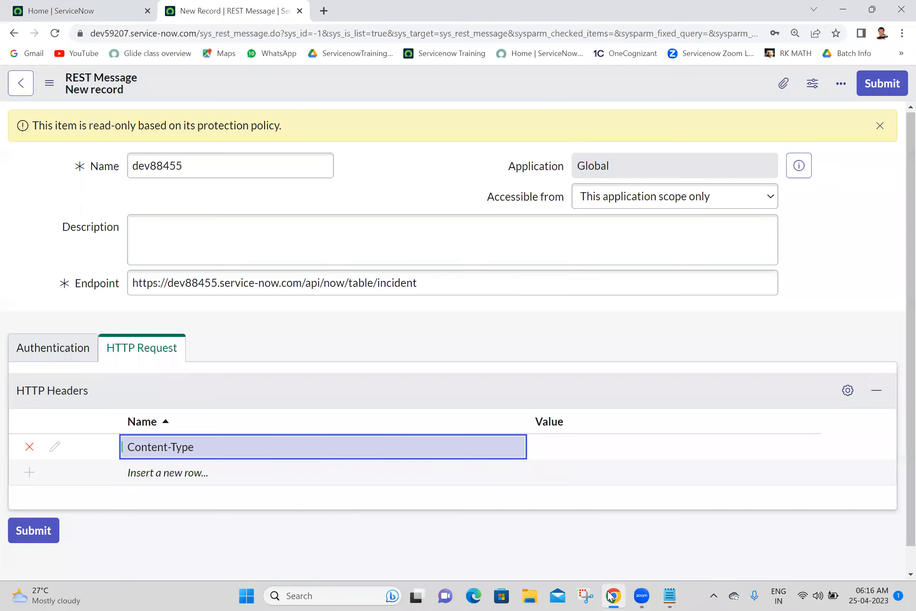
pyautogui.click(183, 467)
pyautogui.write('Accept')
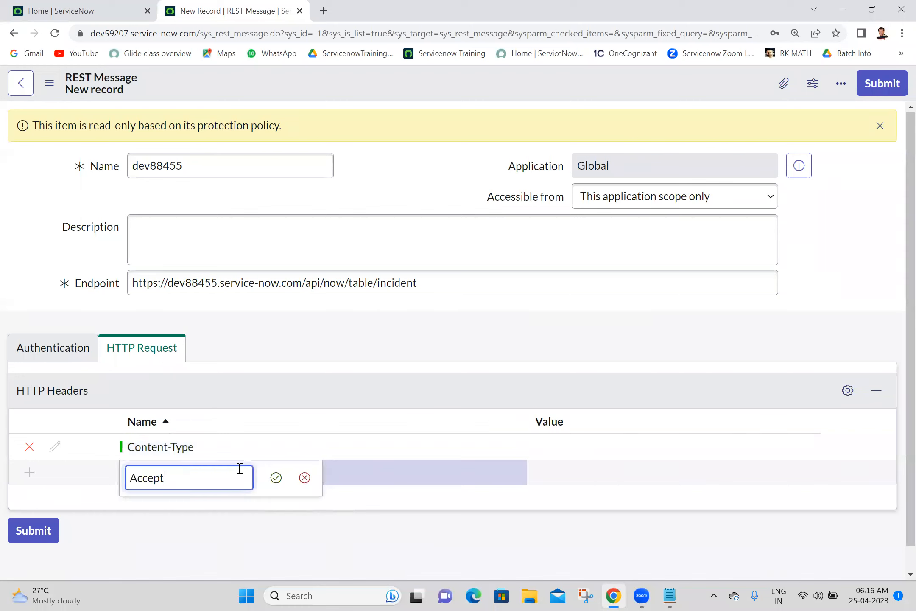
pyautogui.click(274, 476)
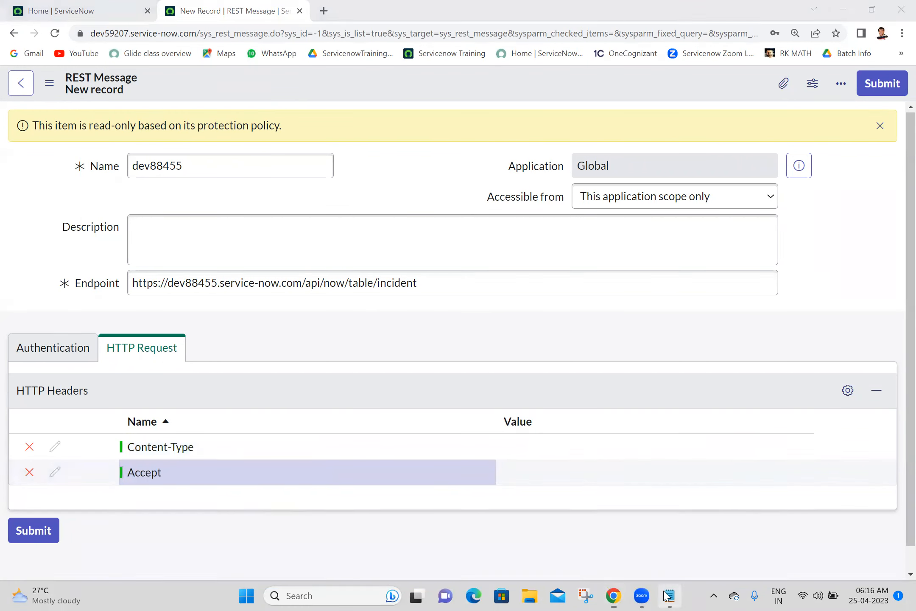
# Step: Set both the Content-Type and Accept header values to application/json
pyautogui.click(620, 524)
pyautogui.moveTo(189, 292); pyautogui.dragTo(270, 295)
pyautogui.hotkey('ctrl', 'c')
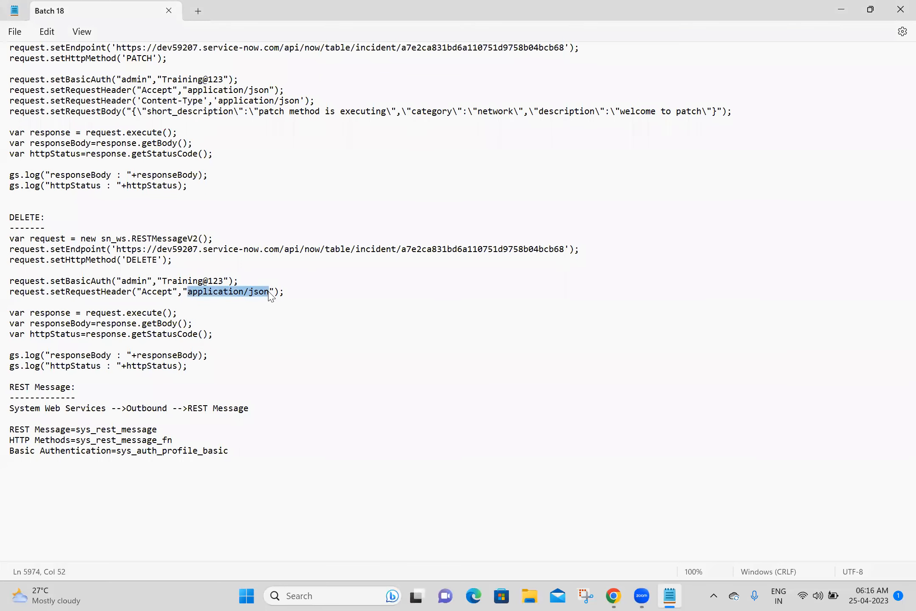
pyautogui.click(391, 300)
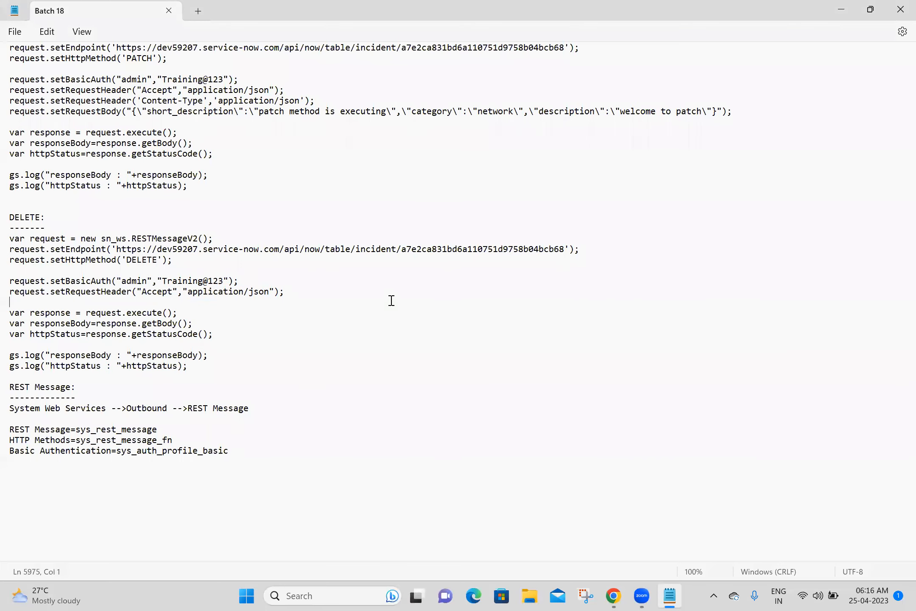
pyautogui.click(620, 593)
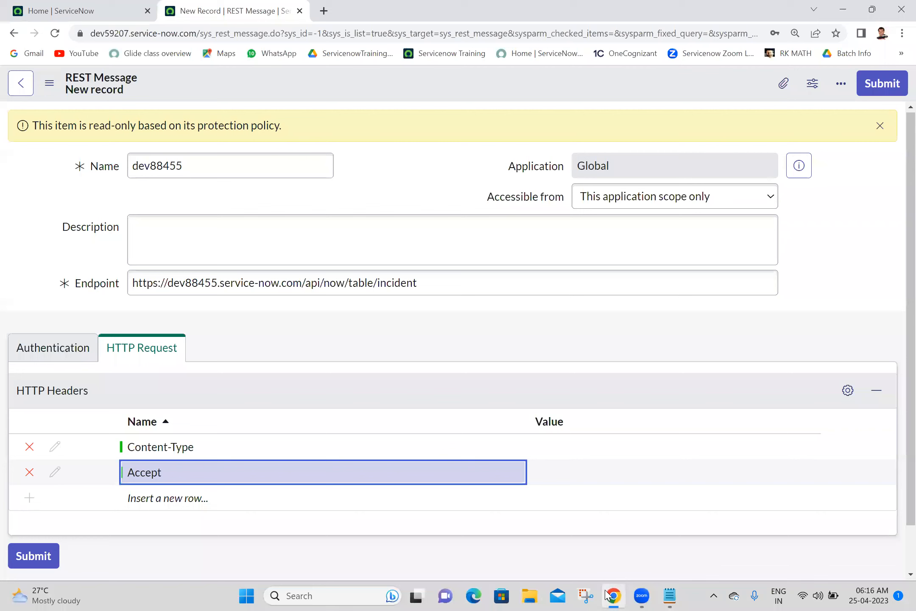
pyautogui.doubleClick(582, 442)
pyautogui.hotkey('ctrl', 'v')
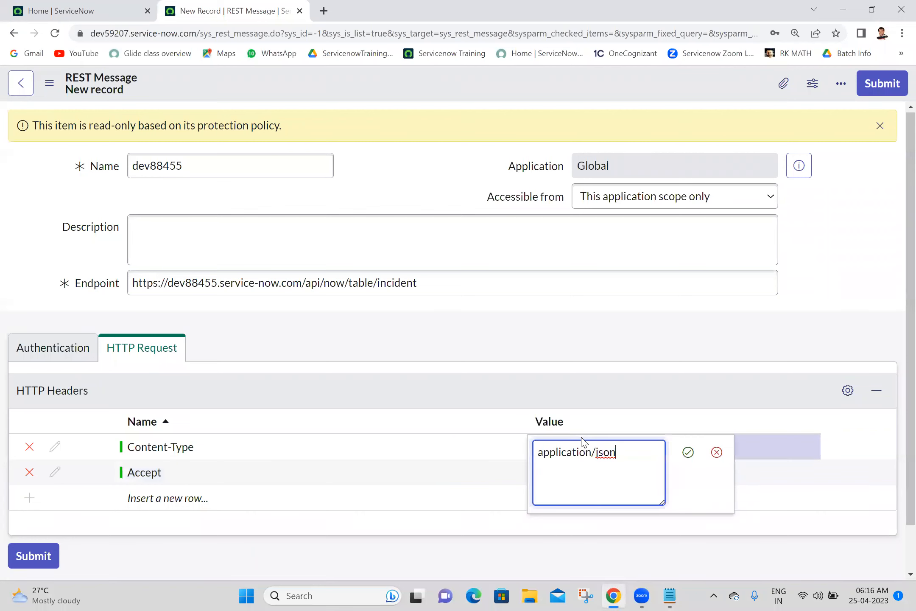
pyautogui.click(689, 451)
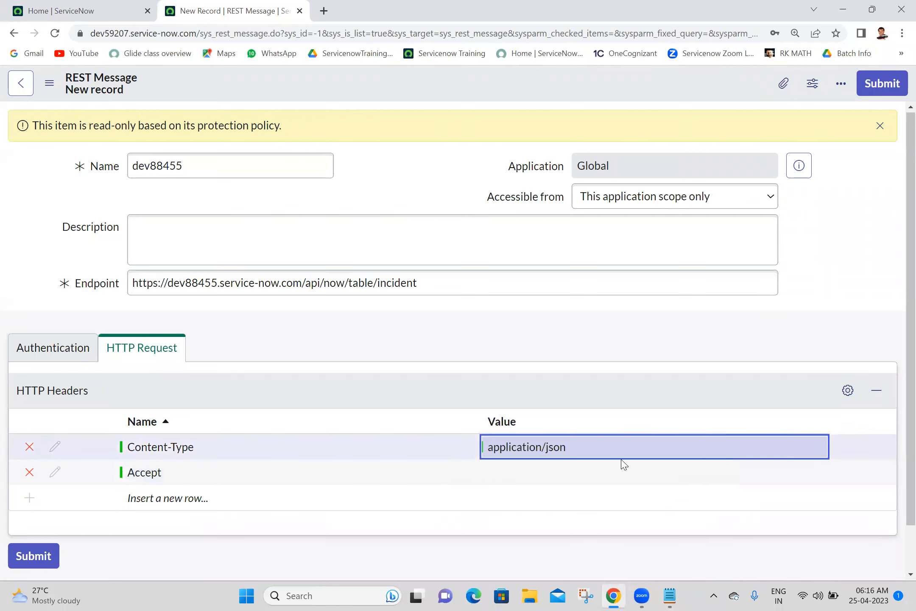
pyautogui.doubleClick(573, 469)
pyautogui.hotkey('ctrl', 'v')
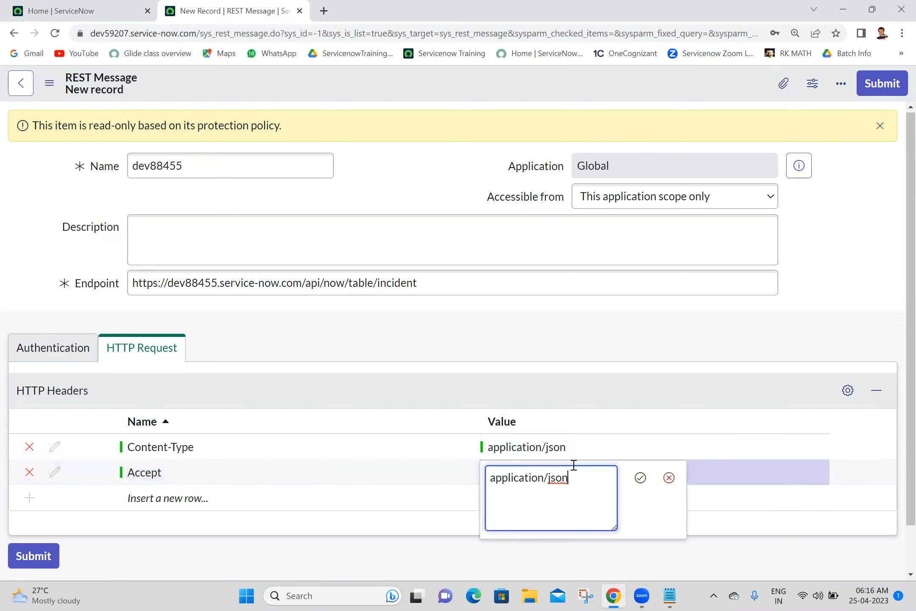
pyautogui.click(640, 478)
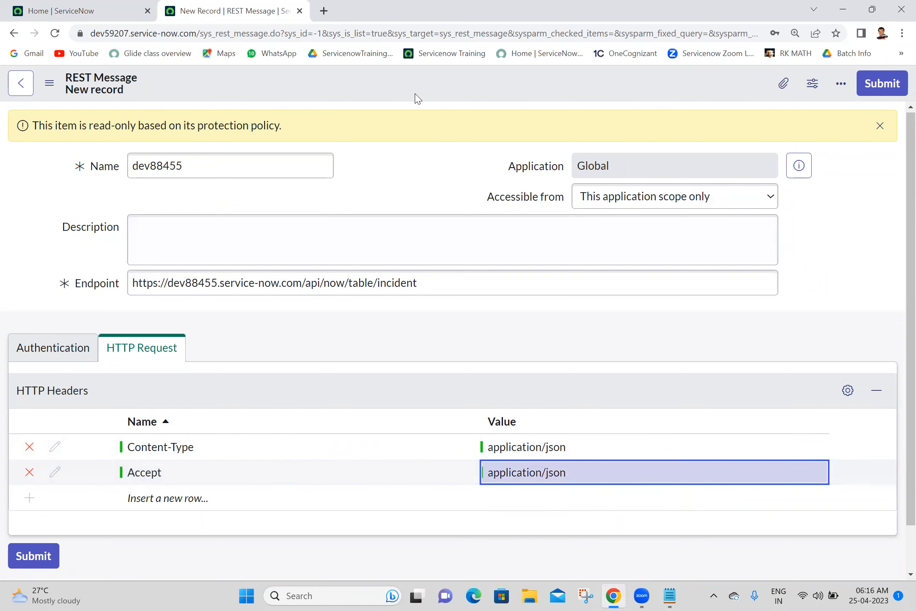
# Step: Save the REST message and open its Default GET method in a new tab
pyautogui.rightClick(409, 81)
pyautogui.click(422, 92)
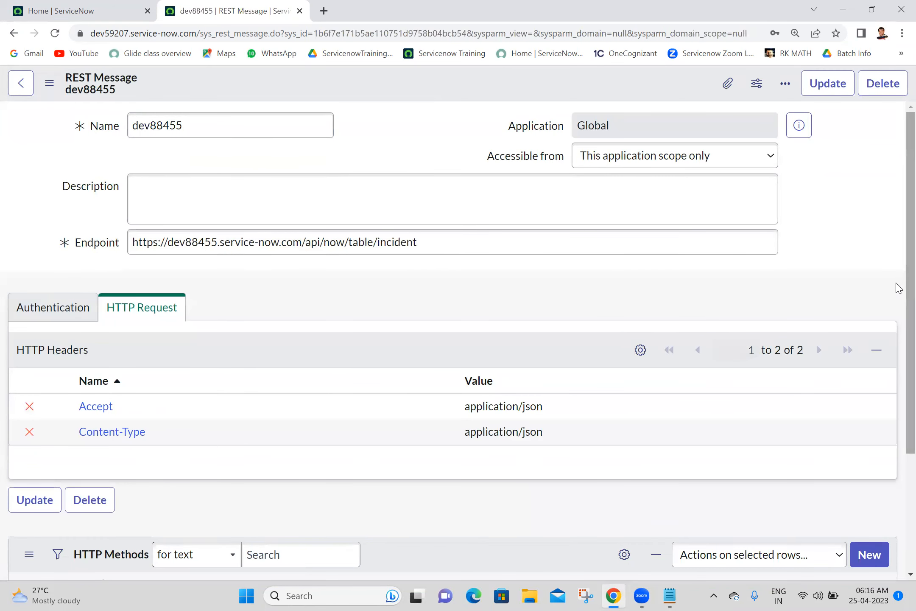
pyautogui.moveTo(896, 286); pyautogui.dragTo(896, 465)
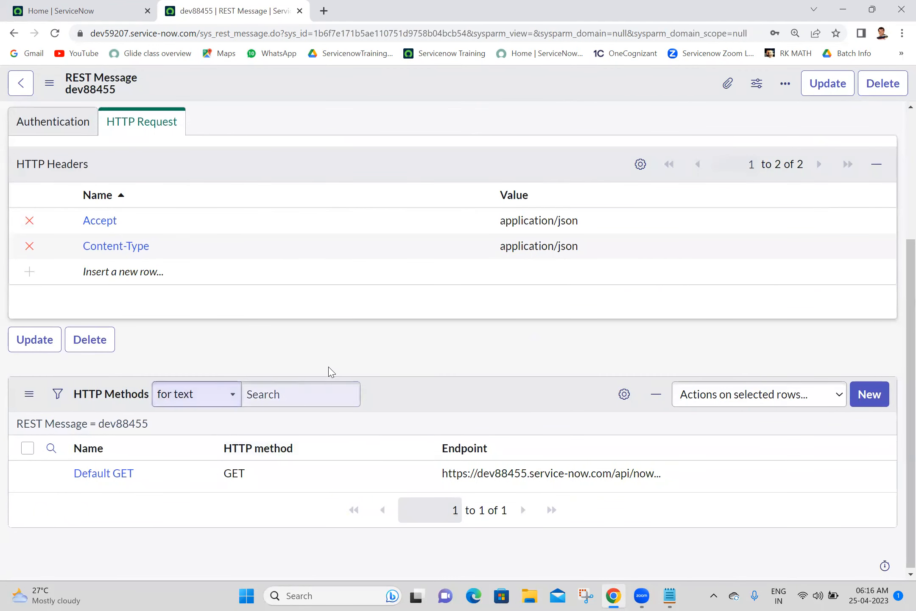
pyautogui.keyDown('ctrl'); pyautogui.click(114, 479); pyautogui.keyUp('ctrl')
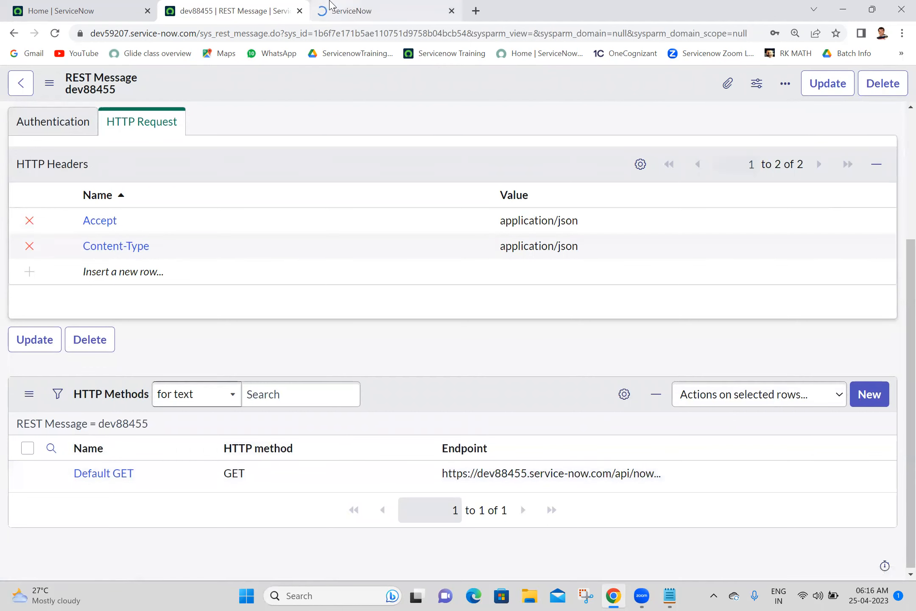
# Step: Add two header rows to the Default GET method, each with value application/json
pyautogui.click(330, 6)
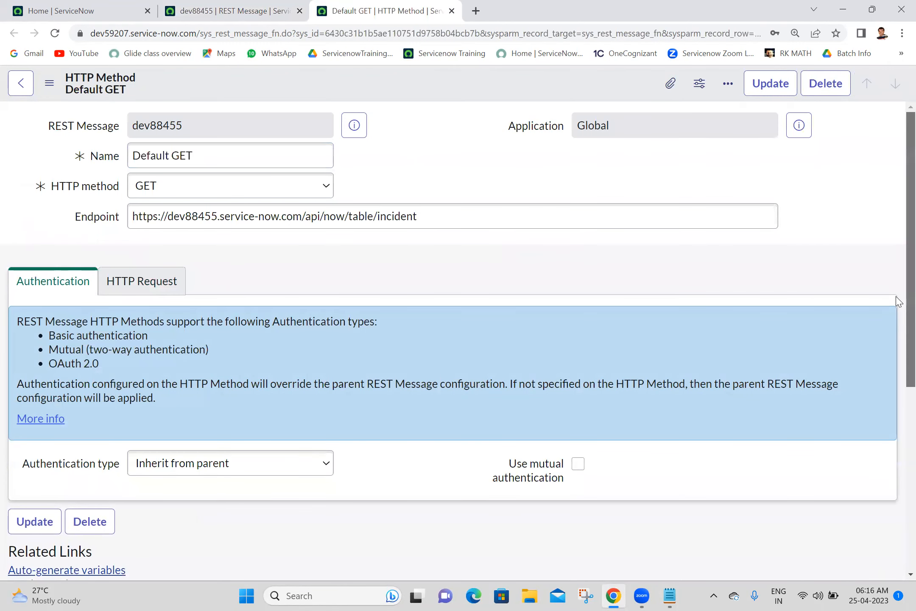
pyautogui.scroll(-2, 897, 355)
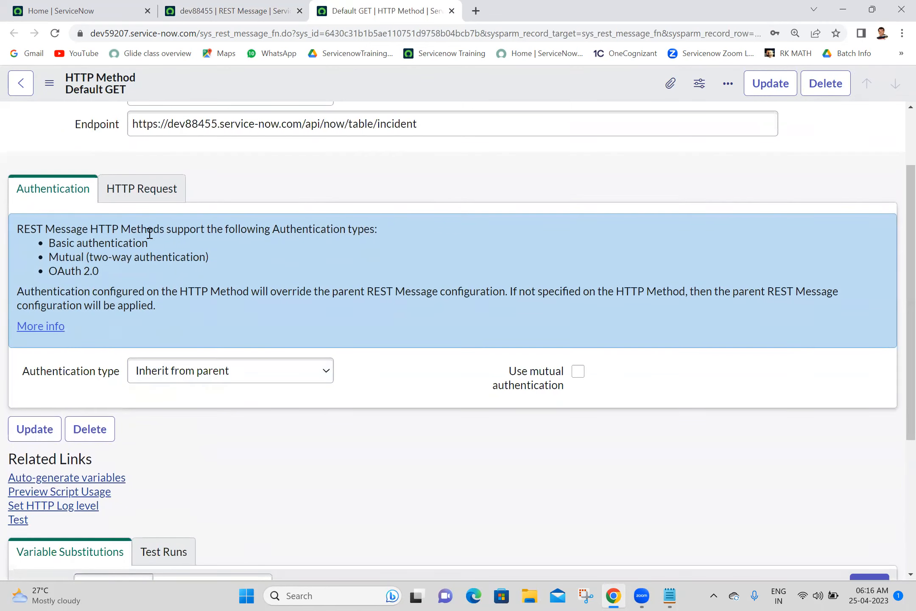
pyautogui.click(128, 193)
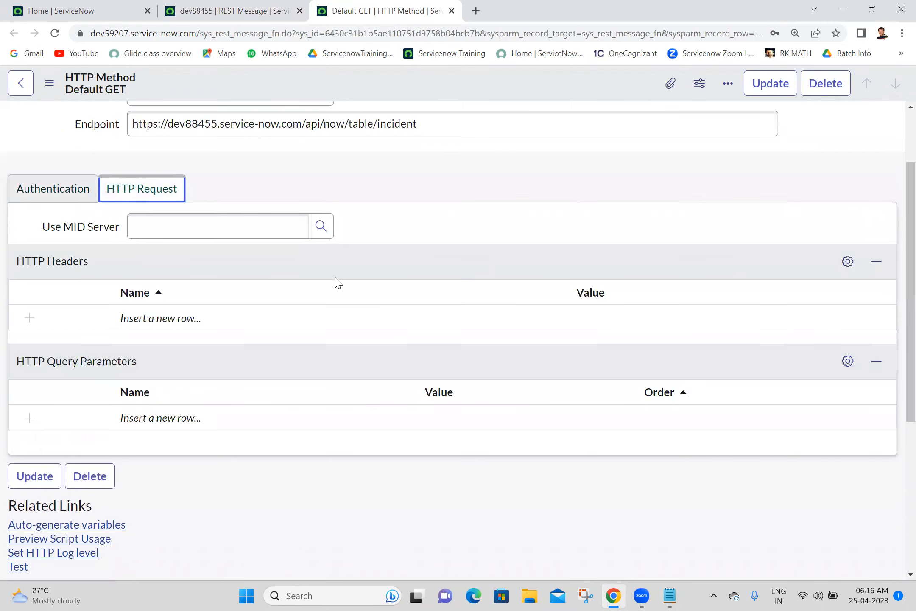
pyautogui.click(194, 331)
pyautogui.click(192, 329)
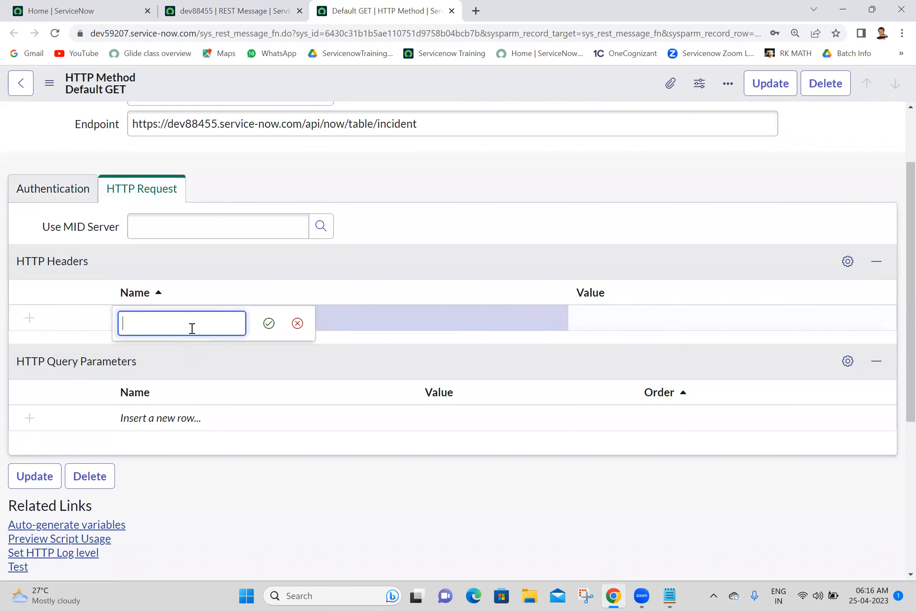
pyautogui.click(195, 323)
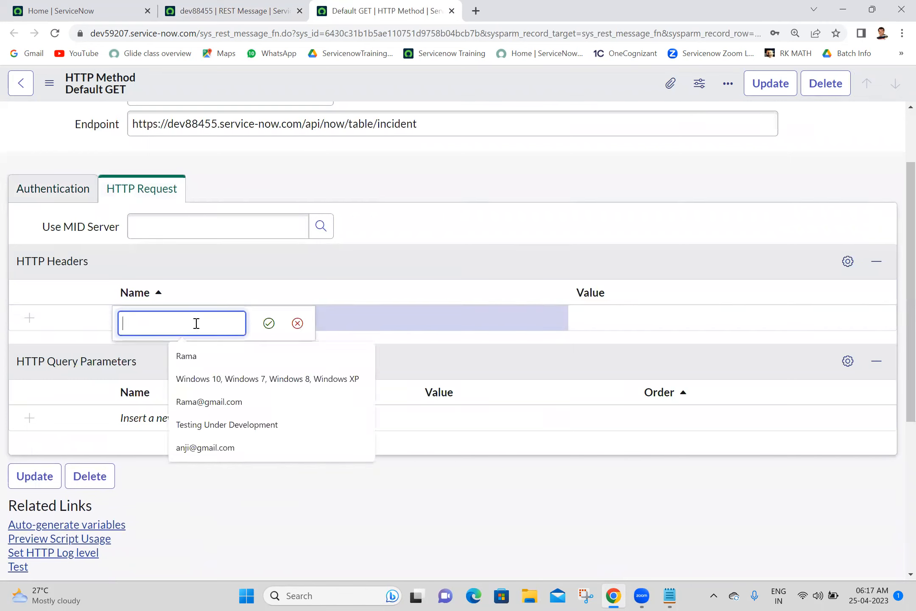
pyautogui.click(588, 316)
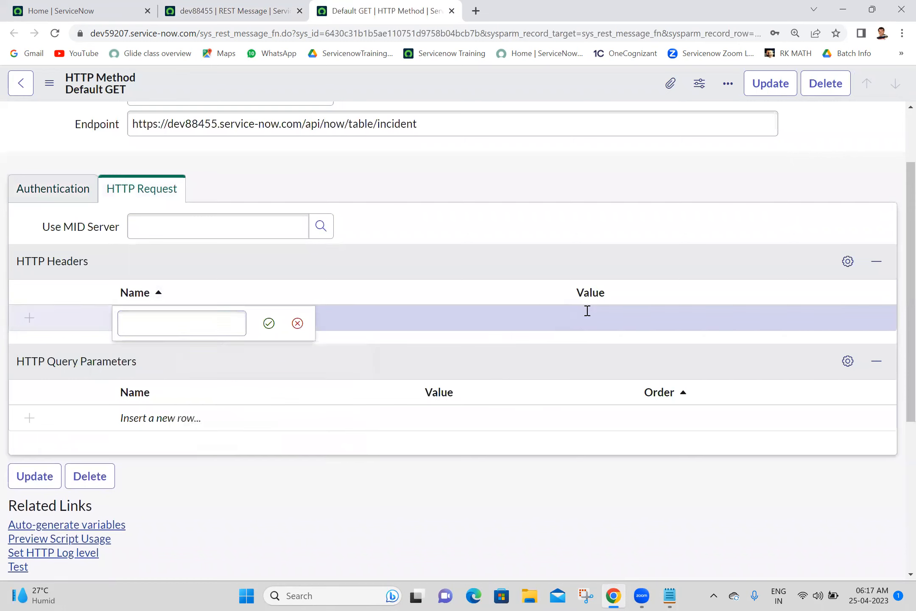
pyautogui.write('application/json')
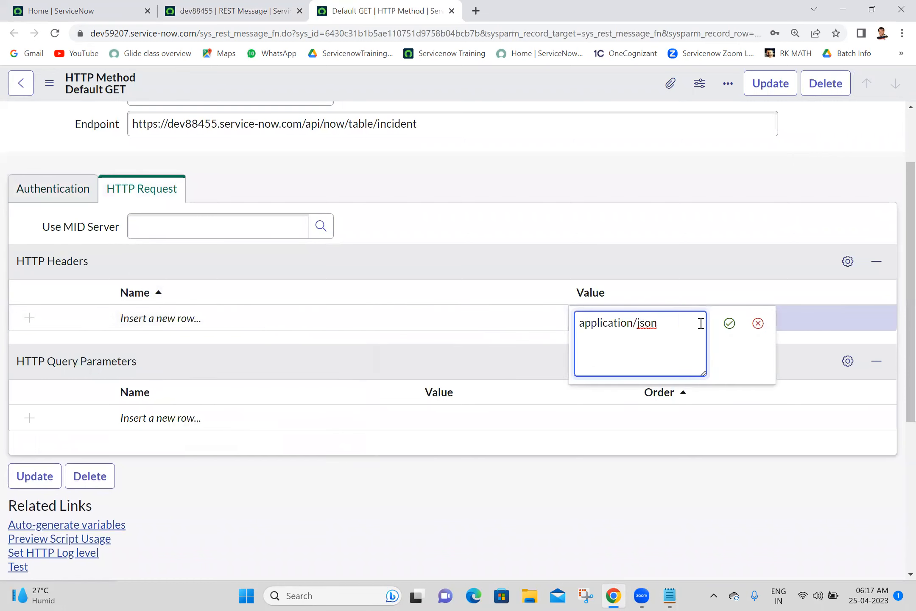
pyautogui.click(730, 323)
pyautogui.click(542, 354)
pyautogui.write('application/json')
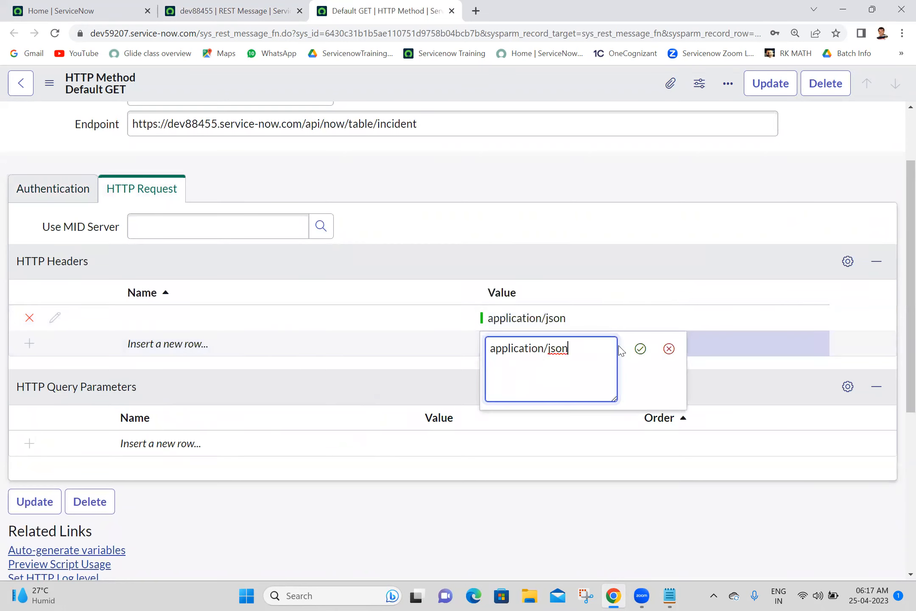
pyautogui.click(641, 349)
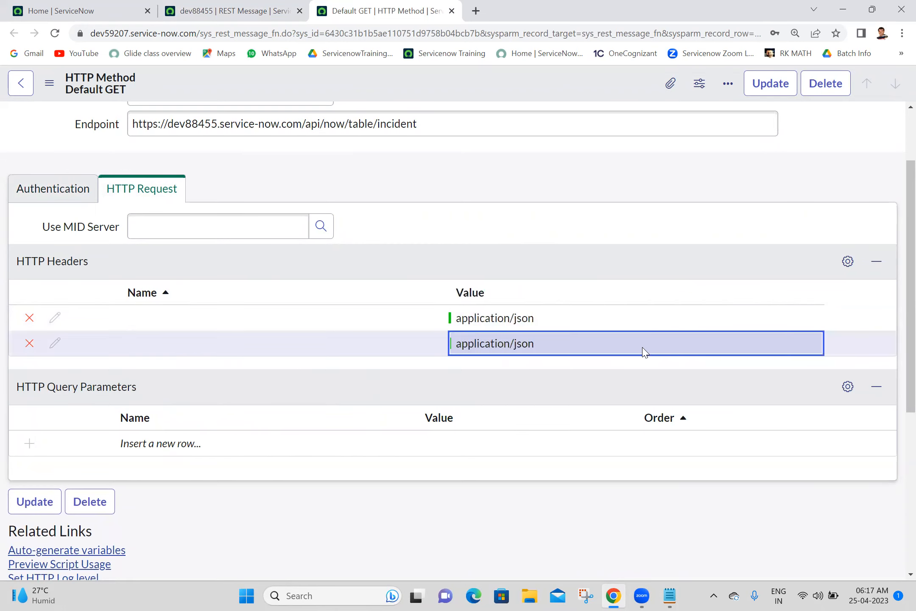
# Step: Name the two headers Content-Type and Accept and save the method
pyautogui.doubleClick(253, 315)
pyautogui.write('Content')
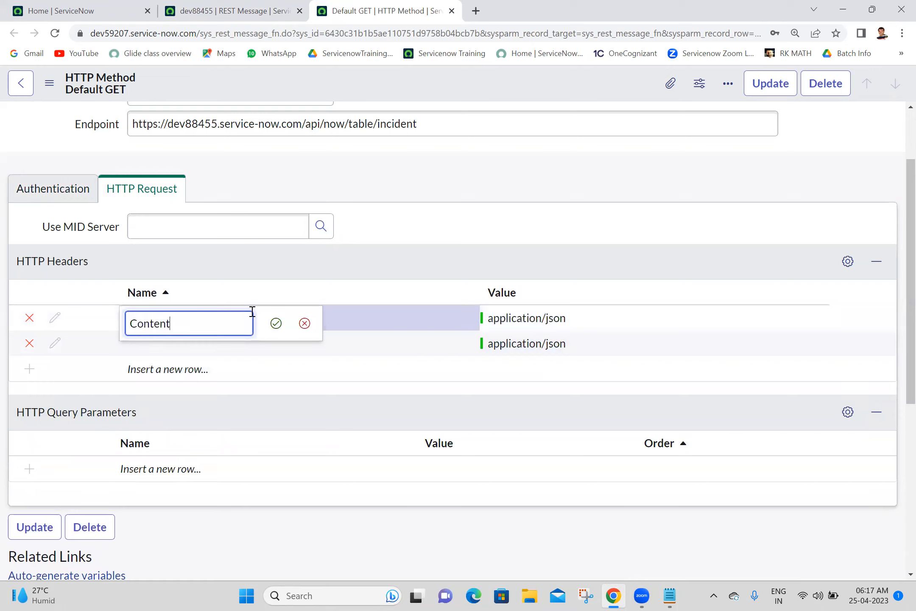
pyautogui.write('-Type')
pyautogui.click(276, 323)
pyautogui.doubleClick(211, 345)
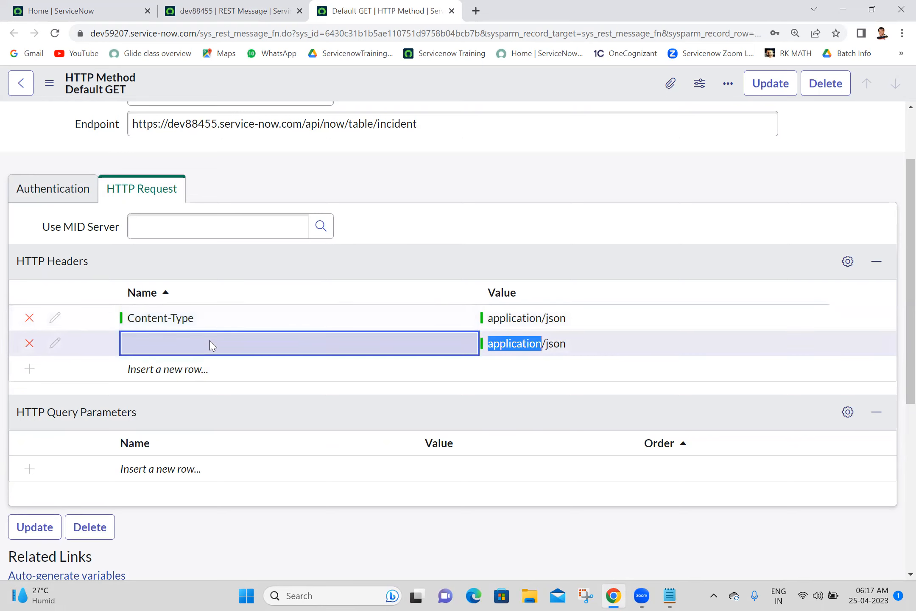
pyautogui.write('Accept')
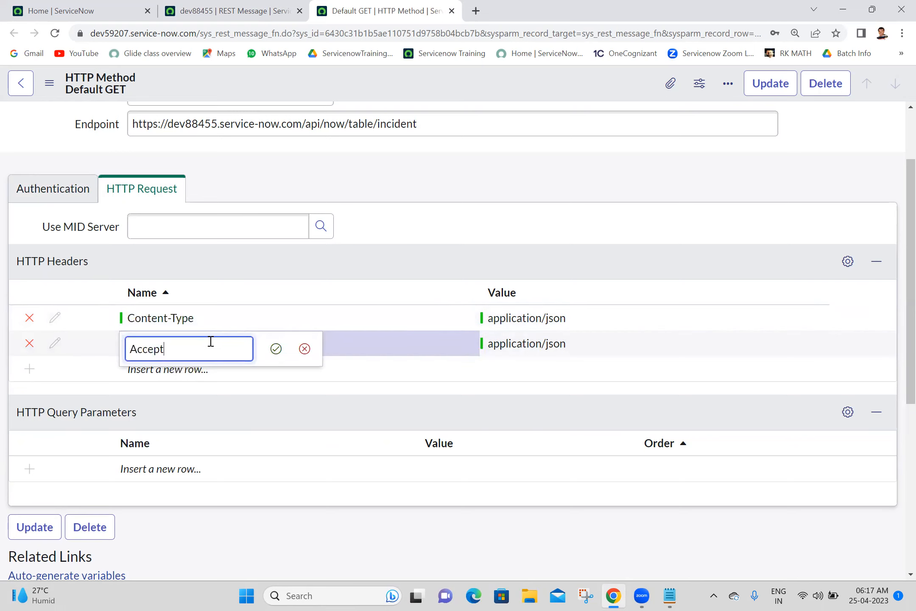
pyautogui.click(276, 349)
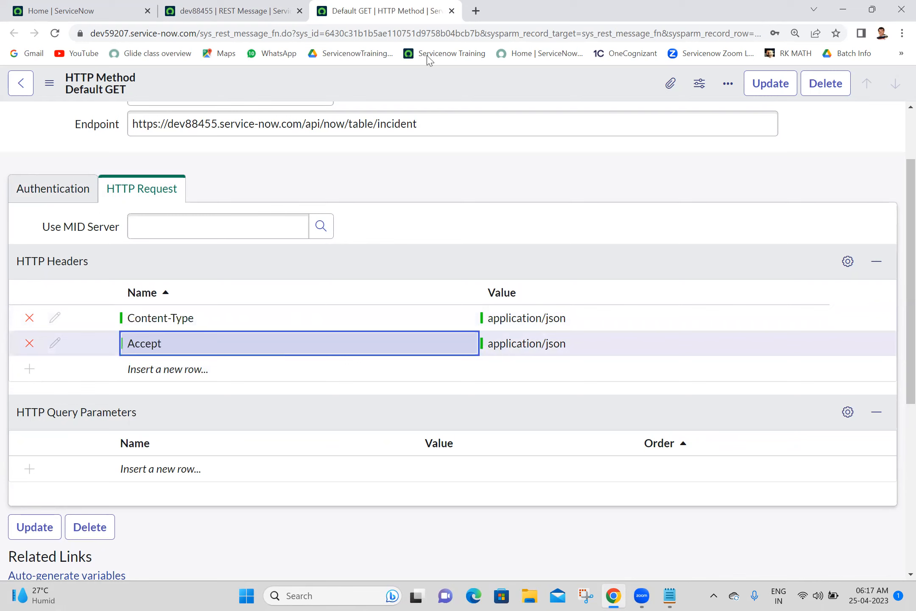
pyautogui.rightClick(466, 85)
pyautogui.click(475, 91)
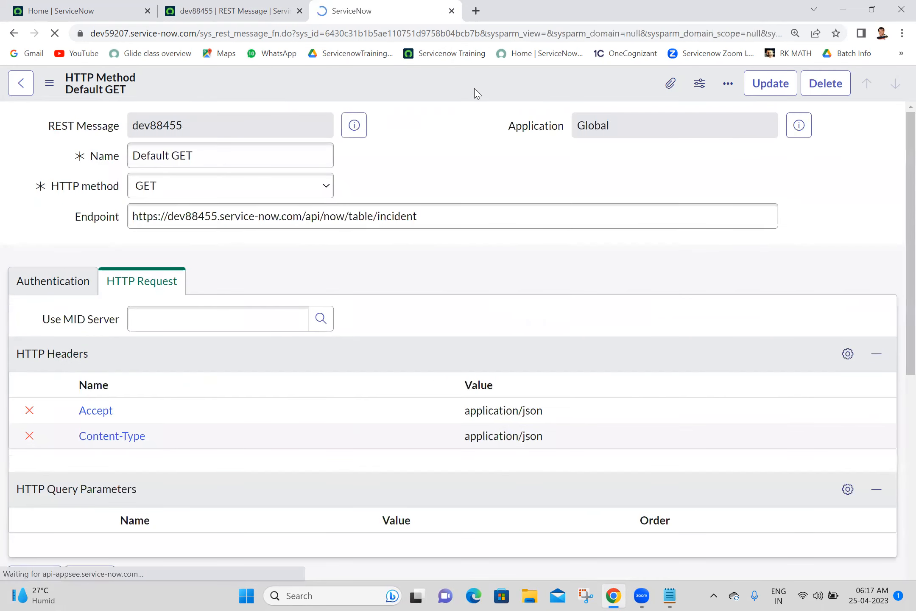
# Step: Run a test of Default GET, declining Chrome's offer to save the password
pyautogui.scroll(-3, 900, 360)
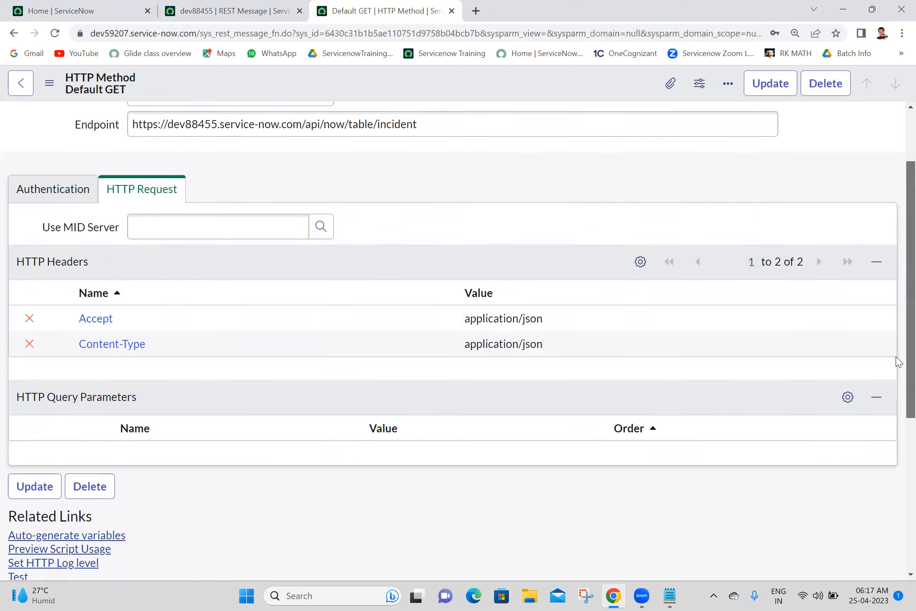
pyautogui.scroll(-5, 899, 390)
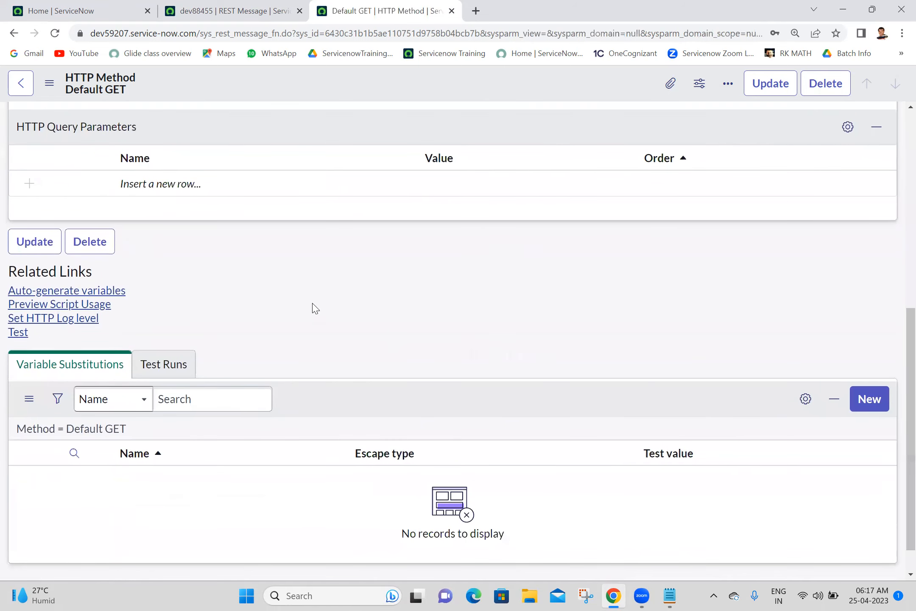
pyautogui.click(16, 337)
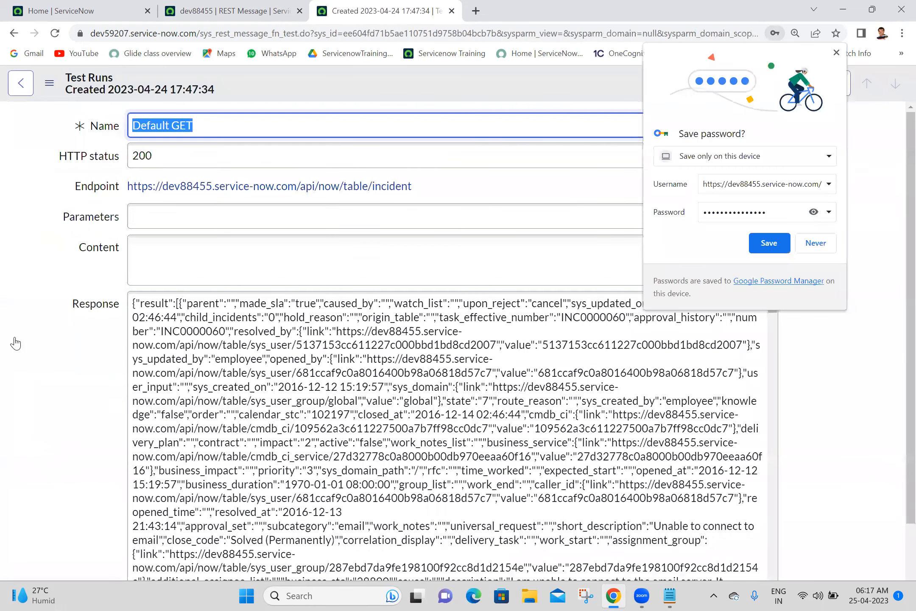
pyautogui.click(809, 243)
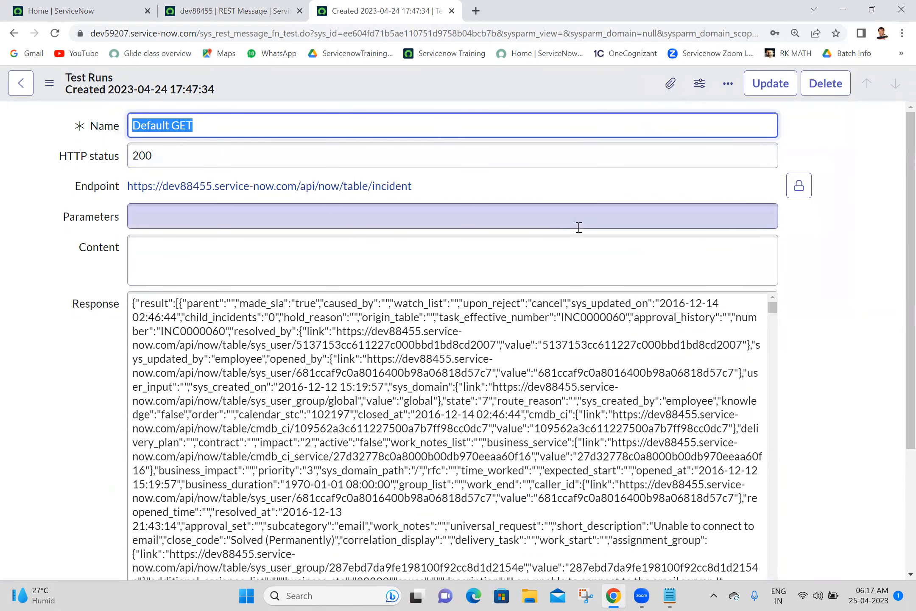
# Step: Select the incident JSON returned with status 200 in the Response field
pyautogui.scroll(-2, 899, 314)
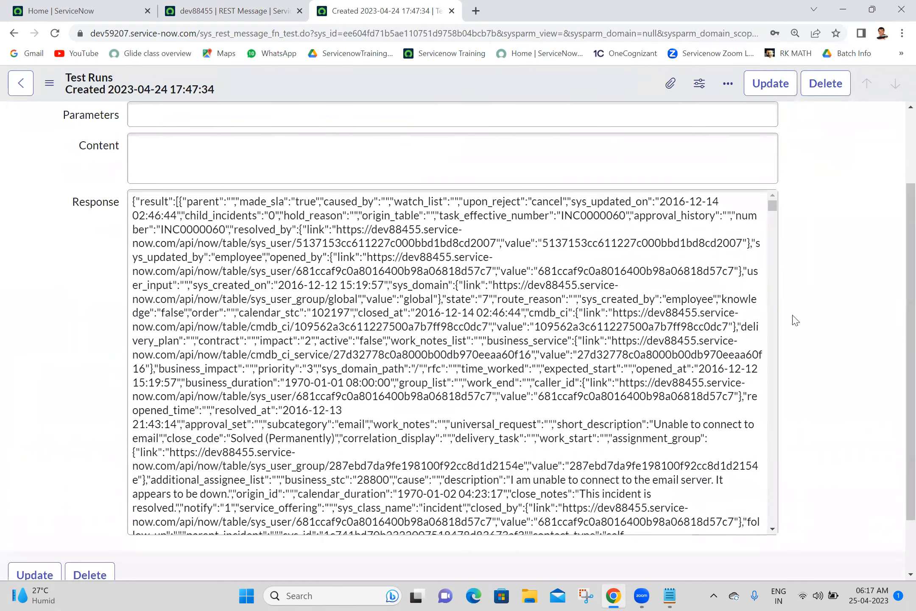
pyautogui.click(535, 311)
pyautogui.hotkey('ctrl', 'a')
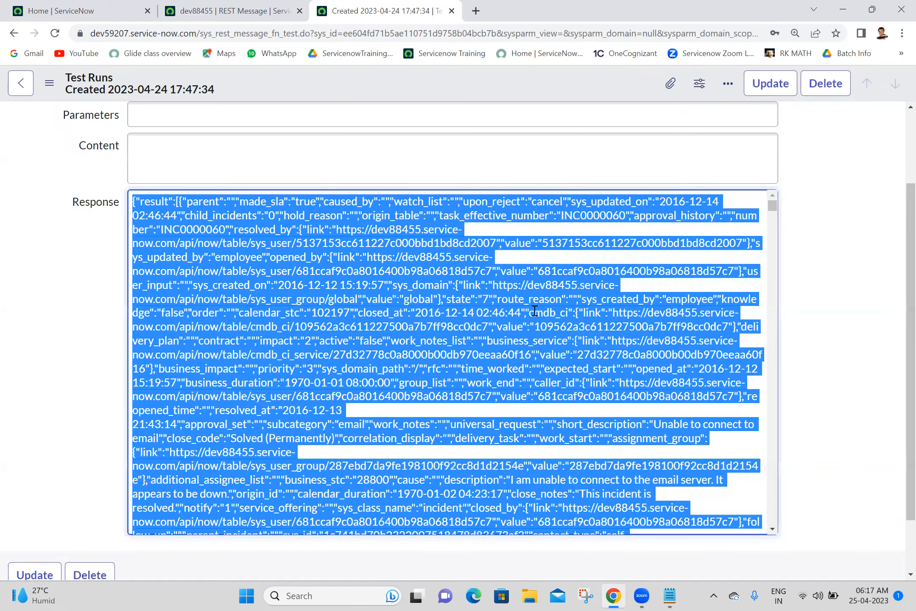
pyautogui.click(535, 311)
pyautogui.hotkey('ctrl', 'a')
pyautogui.click(476, 11)
# Step: Paste the incident response into JSON Editor Online and copy it to the right-hand document
pyautogui.click(433, 34)
pyautogui.write('json')
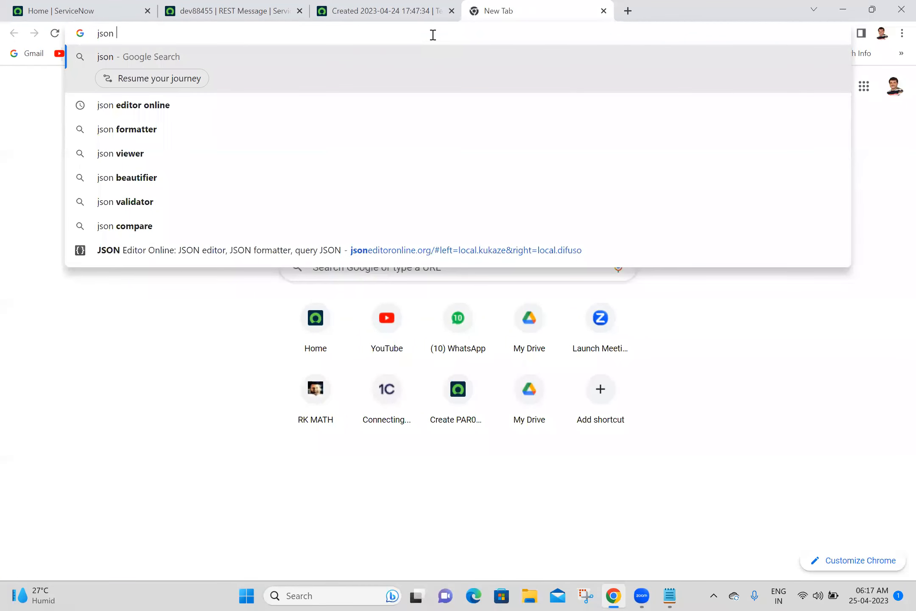
pyautogui.click(203, 111)
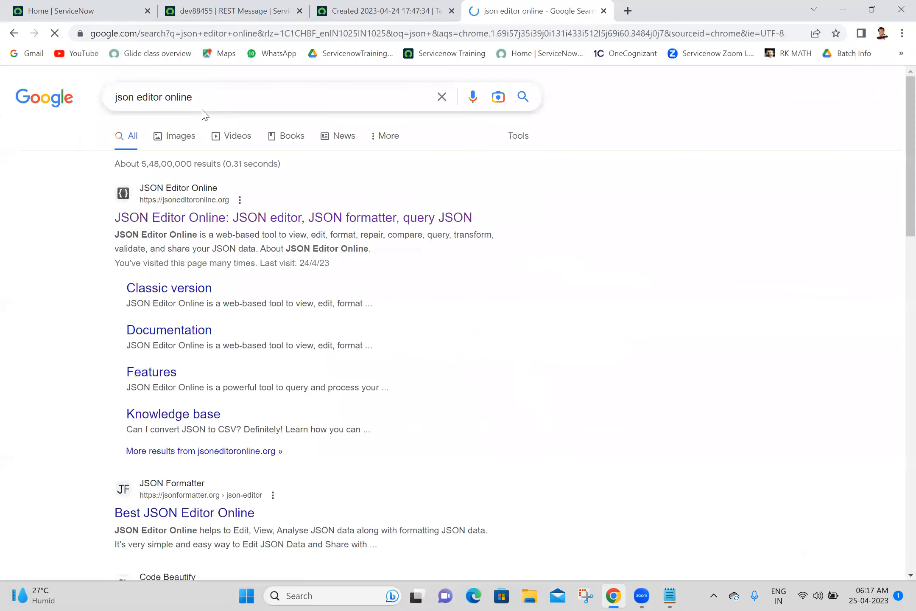
pyautogui.click(183, 219)
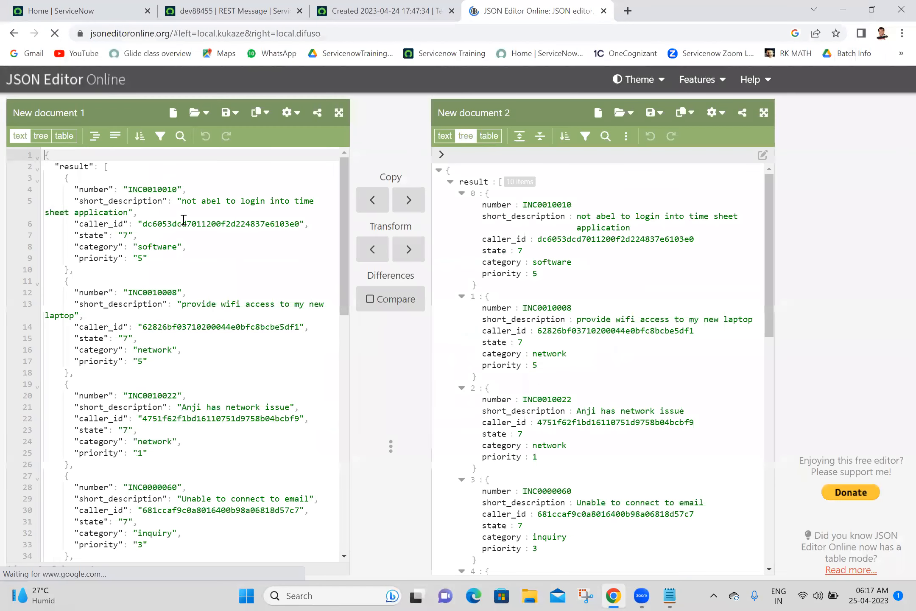
pyautogui.click(166, 242)
pyautogui.hotkey('ctrl', 'a')
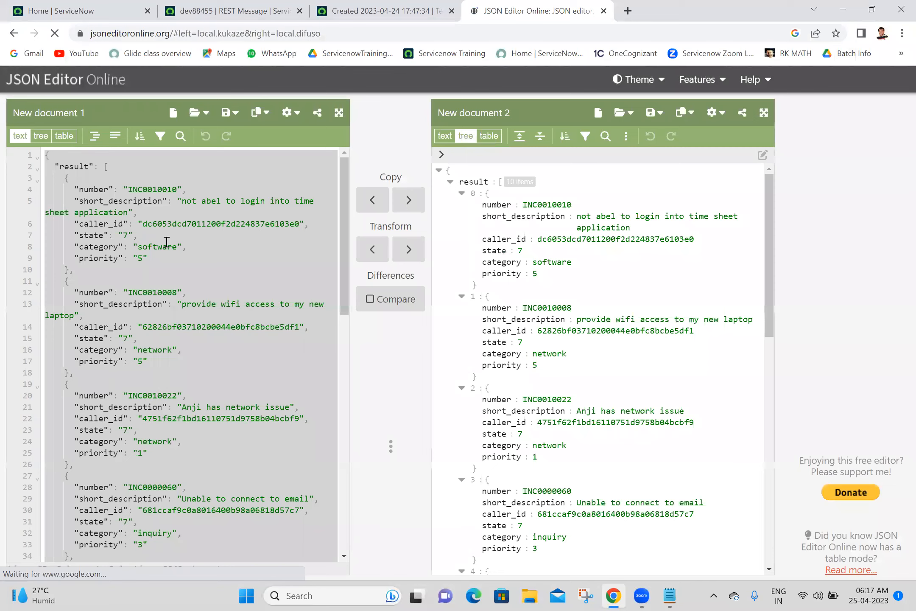
pyautogui.press('BackSpace')
pyautogui.hotkey('ctrl', 'v')
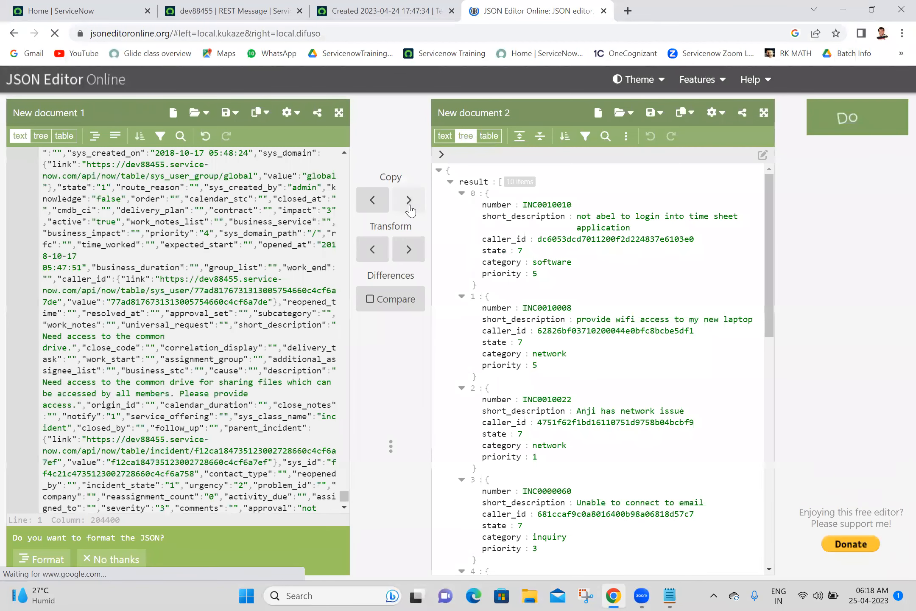
pyautogui.click(409, 208)
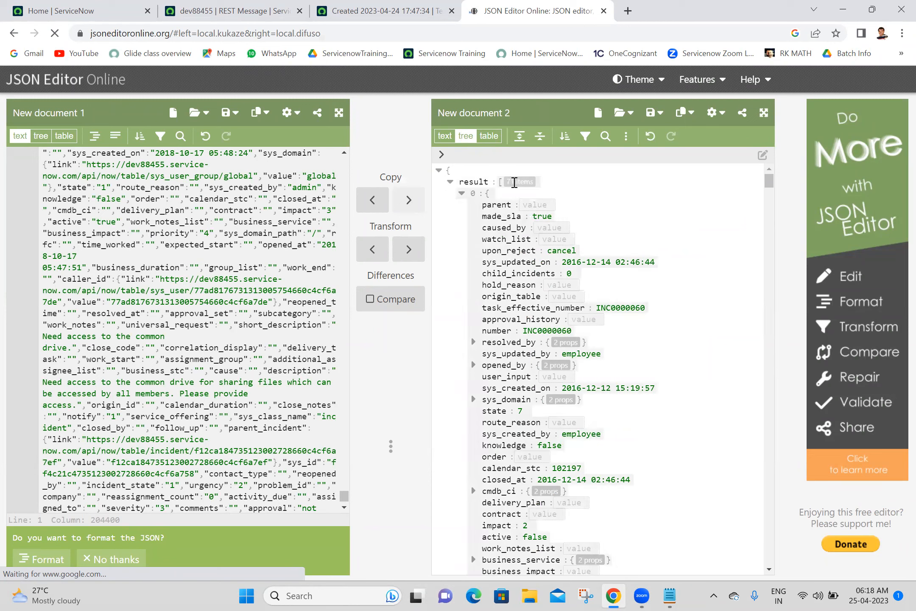
pyautogui.click(364, 6)
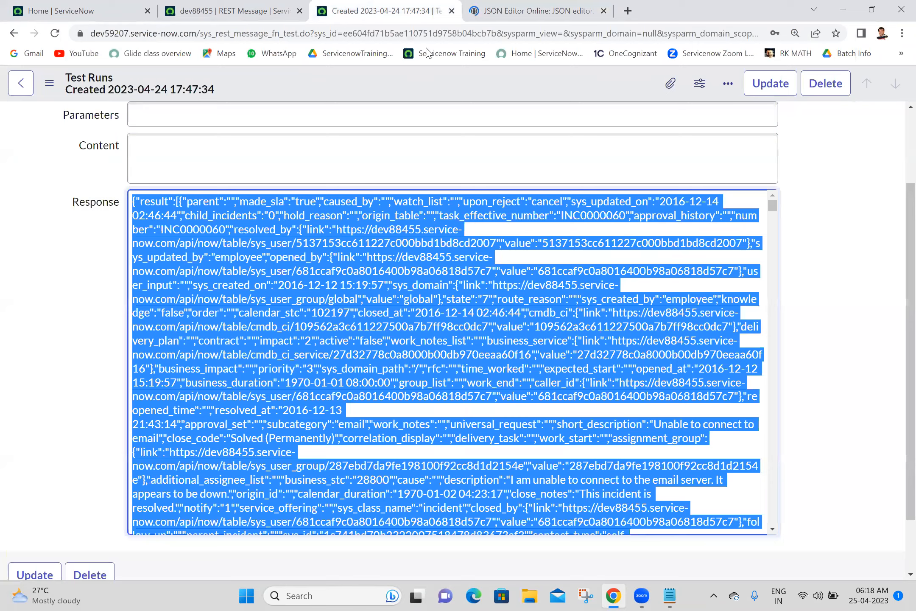
# Step: Load the dev88455 instance address, copied from the endpoint, in a new browser tab
pyautogui.scroll(3, 424, 255)
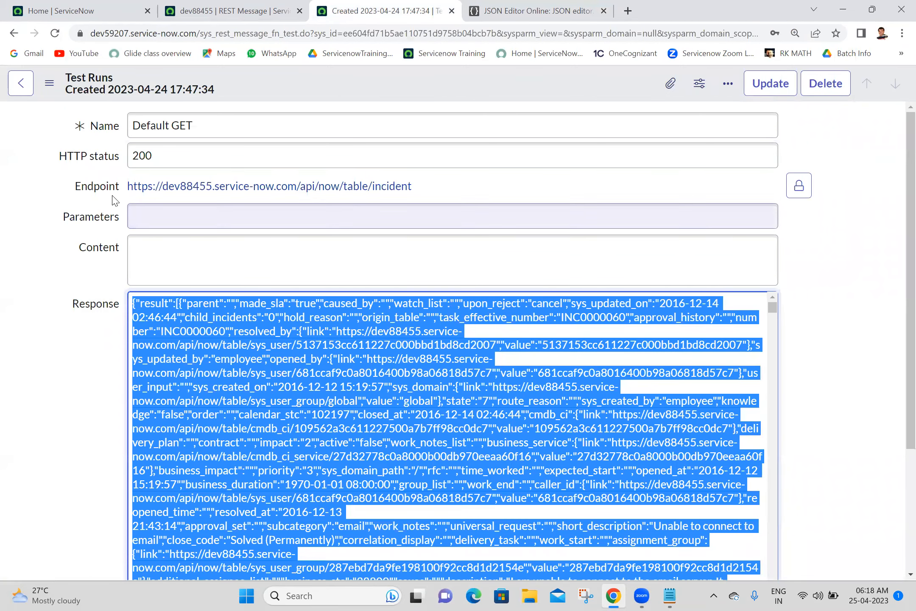
pyautogui.moveTo(127, 187); pyautogui.dragTo(296, 191)
pyautogui.hotkey('ctrl', 'c')
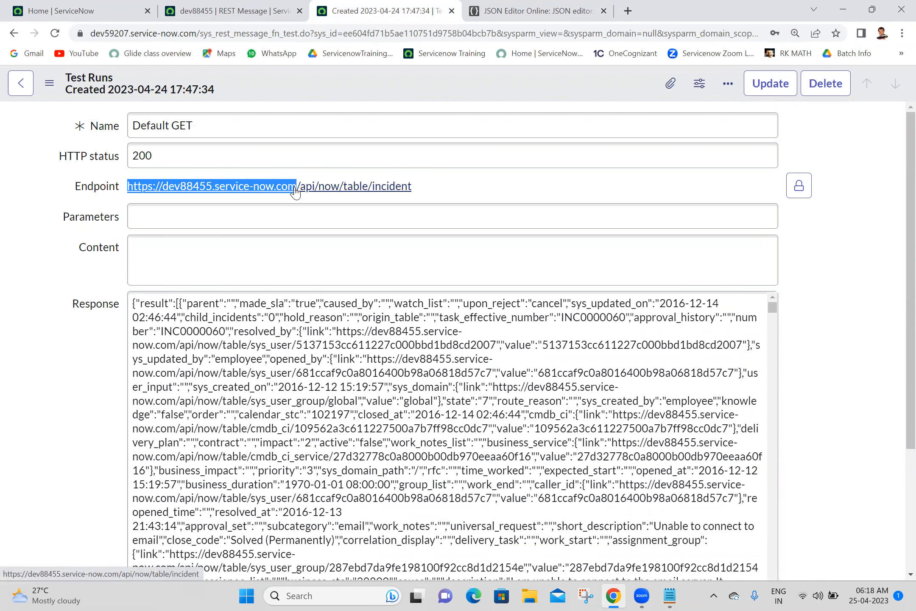
pyautogui.click(628, 10)
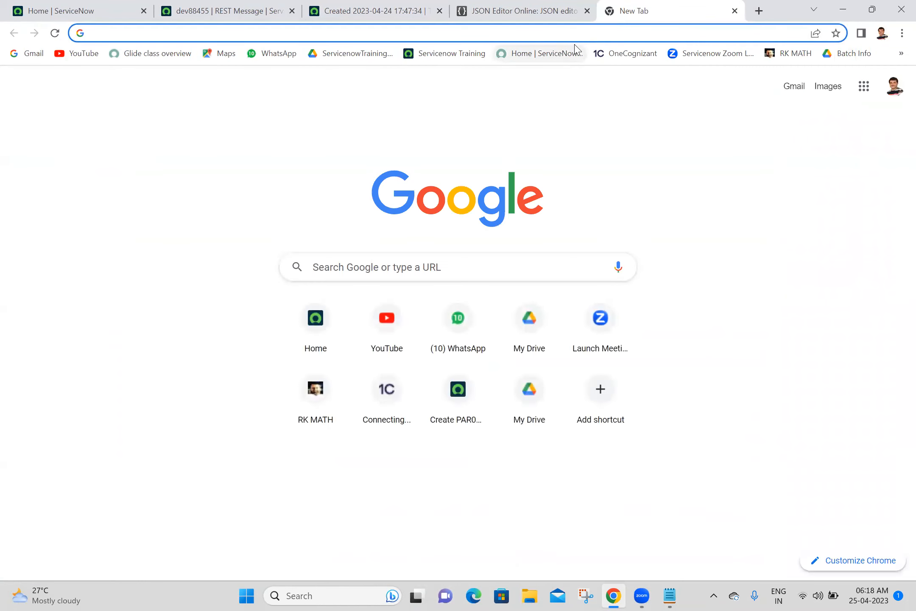
pyautogui.click(575, 39)
pyautogui.hotkey('ctrl', 'v')
pyautogui.press('Return')
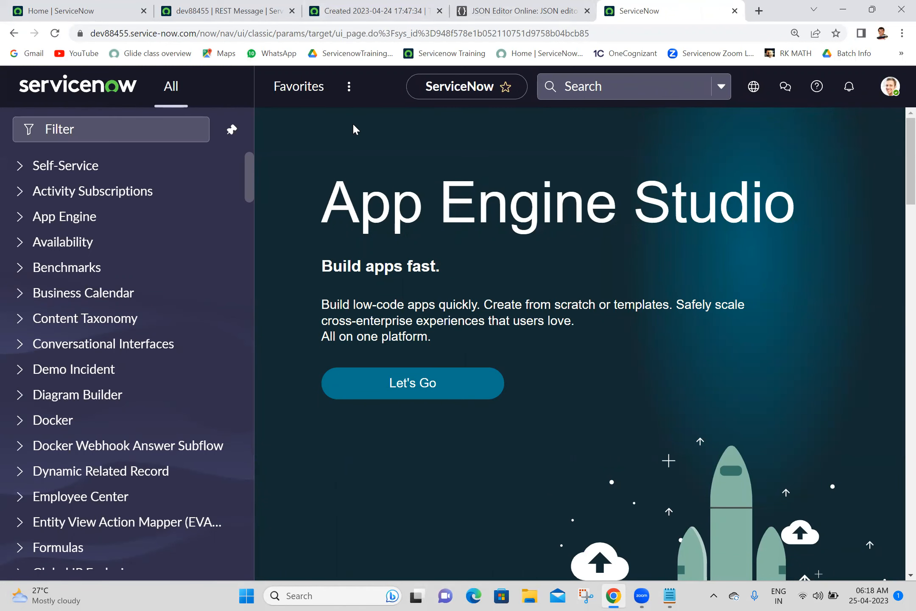
# Step: Open the incident list by entering incident.LIST in the navigator filter
pyautogui.click(128, 134)
pyautogui.write('m')
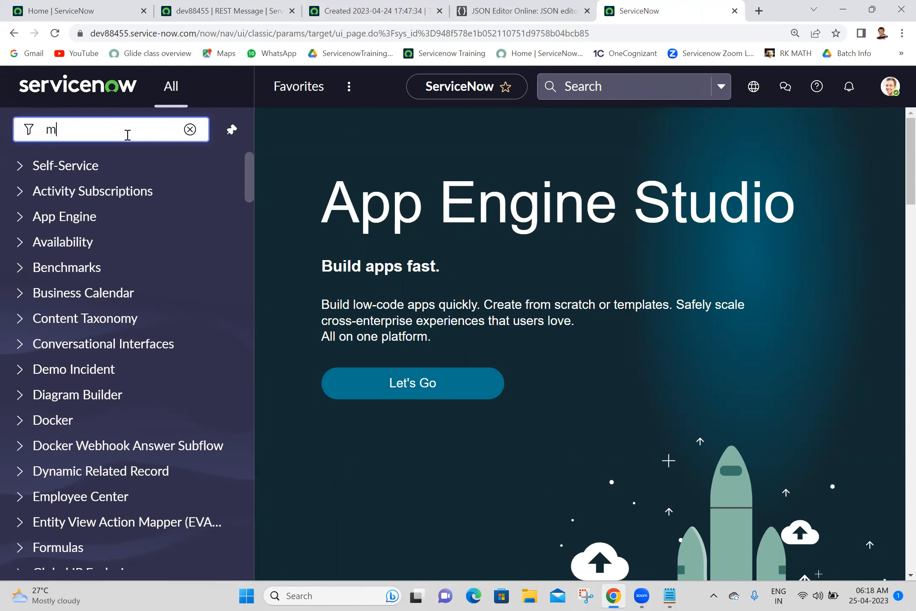
pyautogui.press('BackSpace')
pyautogui.write('incident.LIST')
pyautogui.press('Return')
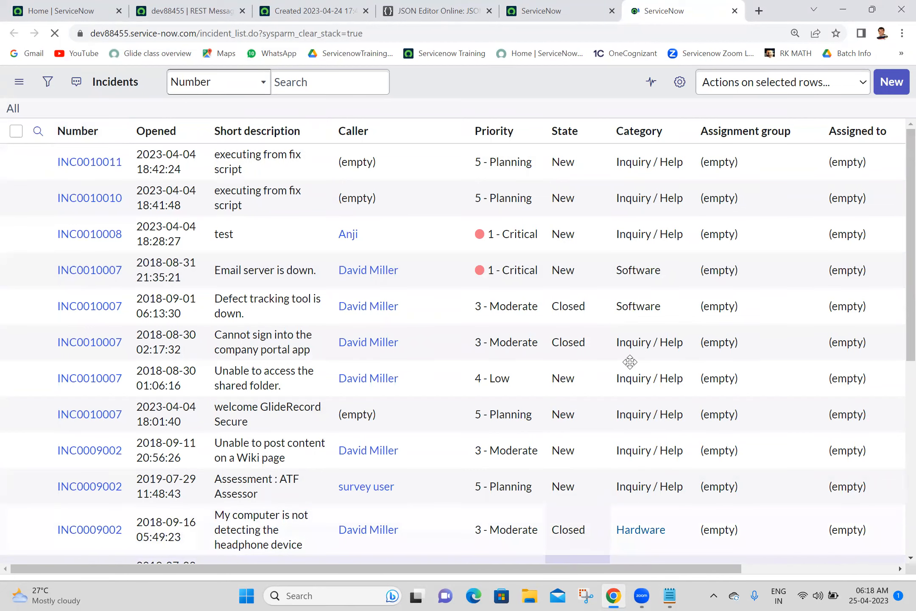
# Step: Go back from the test run's response to the Default GET method record
pyautogui.click(314, 10)
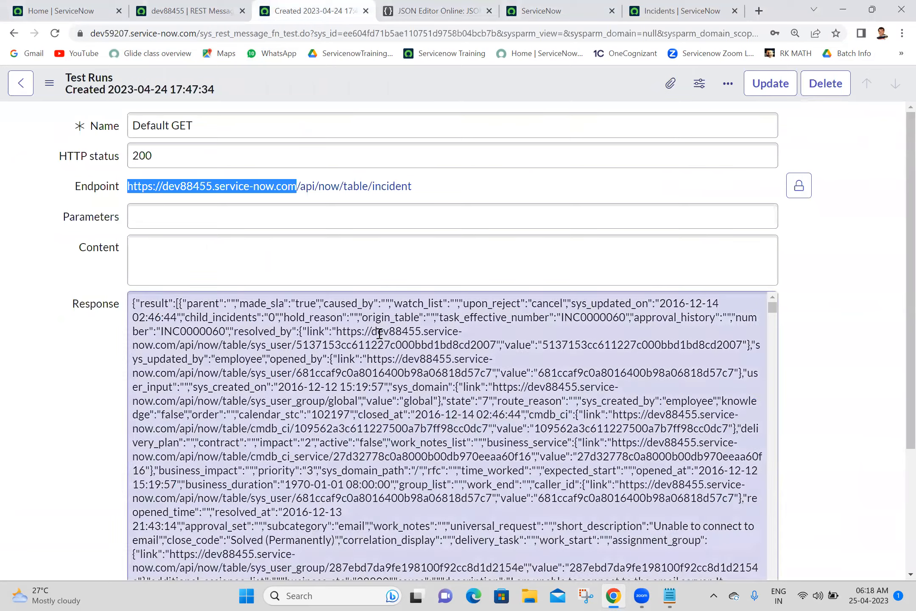
pyautogui.click(380, 333)
pyautogui.hotkey('ctrl', 'a')
pyautogui.click(380, 334)
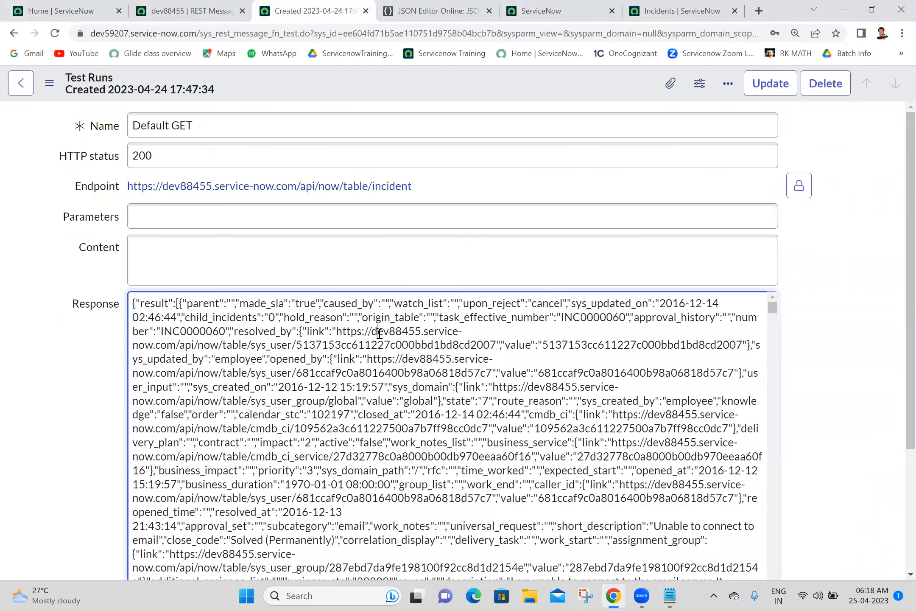
pyautogui.scroll(-5, 898, 280)
pyautogui.scroll(5, 900, 288)
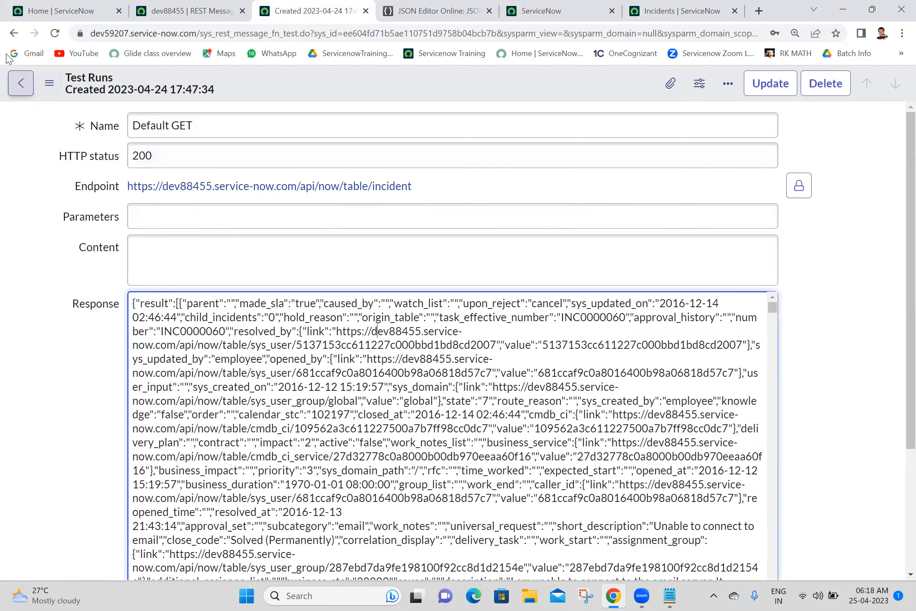
pyautogui.click(9, 36)
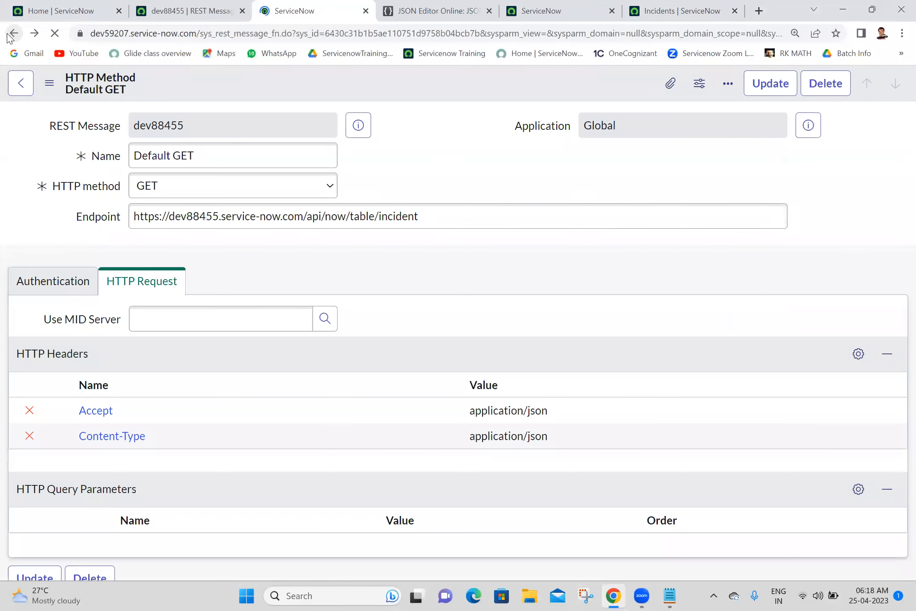
pyautogui.scroll(-6, 898, 364)
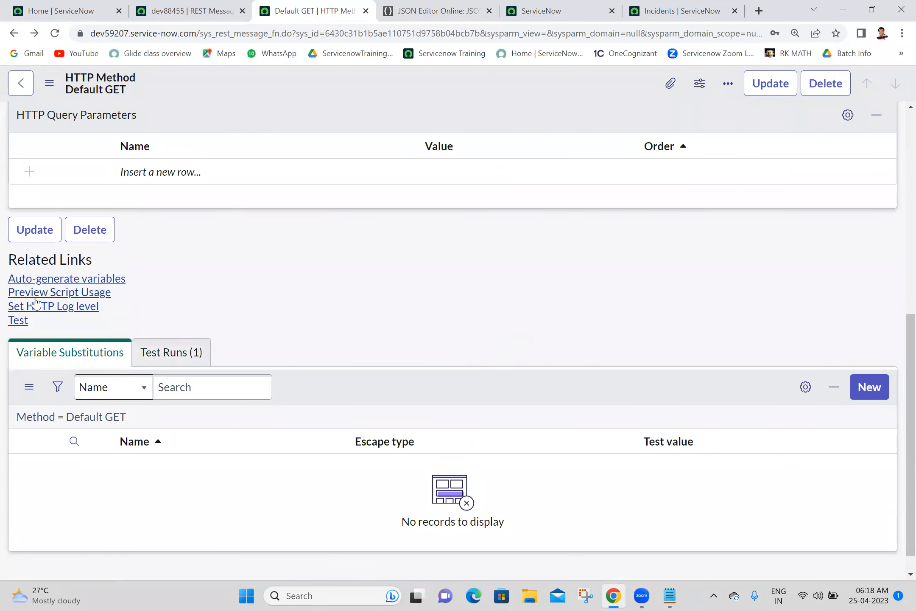
# Step: Preview the Default GET script usage and select the whole generated RESTMessageV2 script
pyautogui.click(69, 299)
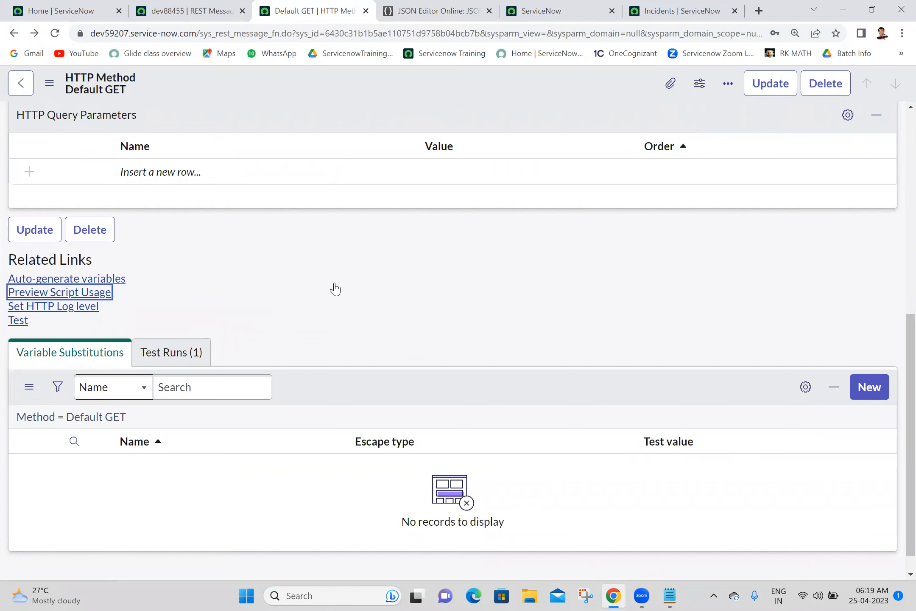
pyautogui.press('Return')
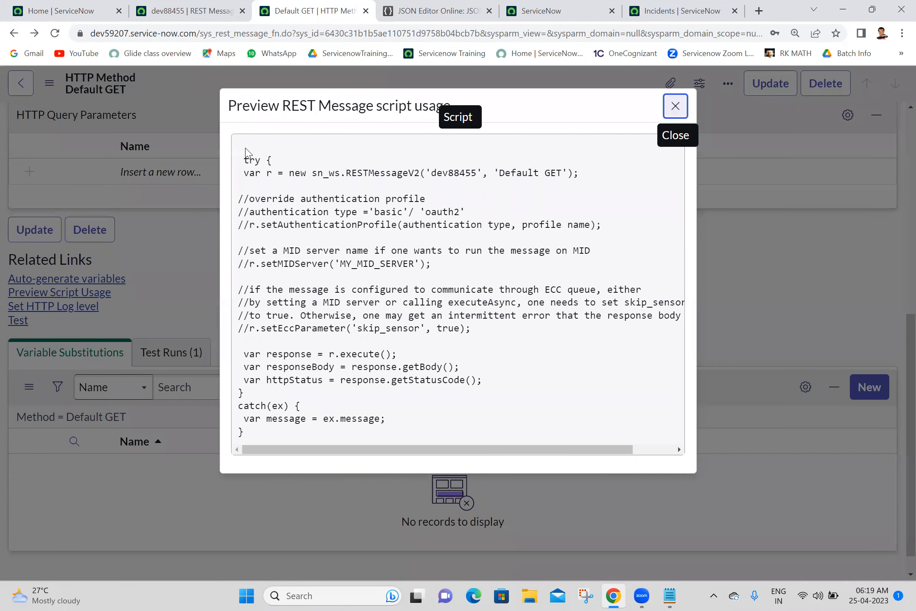
pyautogui.moveTo(239, 153); pyautogui.dragTo(332, 453)
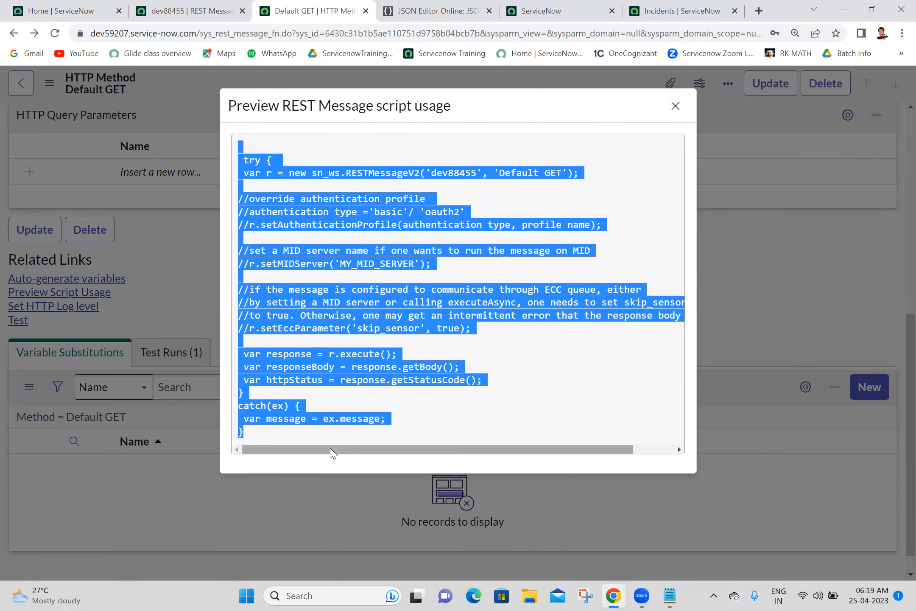
# Step: In Batch 18 notes, paste the script under a GET heading and strip the try, comment and catch lines
pyautogui.click(667, 596)
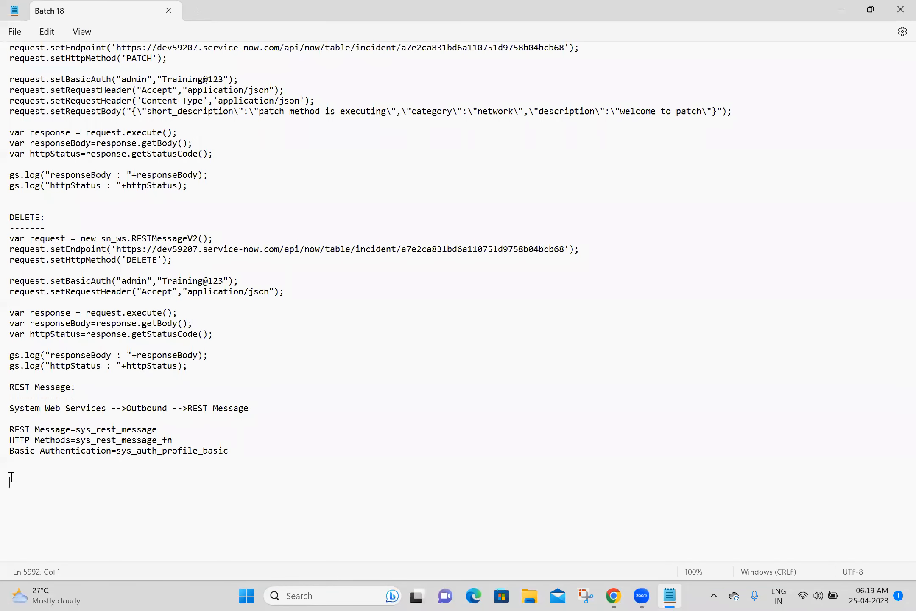
pyautogui.write('GET:')
pyautogui.write("try {  var r = new sn_ws.RESTMessageV2('dev88455', 'Default GET');  //override authentication profile //authentication type ='basic'/ 'oauth2' //r.setAuthenticationProfile(authentication type, profile name);  //set a MID server name if one wants to run the message on MID //r.setMIDServer('MY_MID_SERVER');  //if the message is configured to communicate through ECC queue, either //by setting a MID server or calling executeAsync, one needs to set skip_sensor //to true. Otherwise, one may get an intermittent error that the response body is null //r.setEccParameter('skip_sensor', true);   var response = r.execute();  var responseBody = response.getBody();  var httpStatus = response.getStatusCode(); } catch(ex) {  var message = ex.message; }")
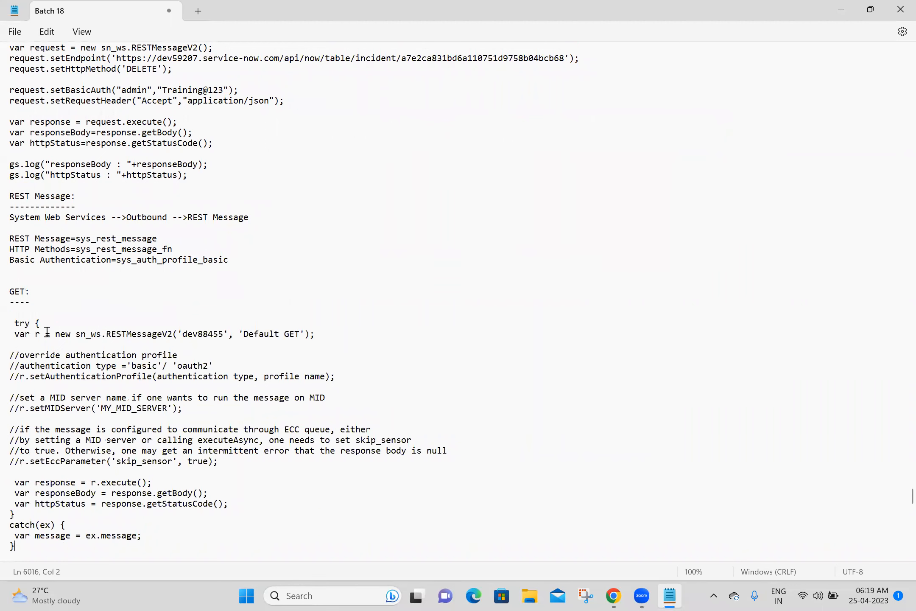
pyautogui.moveTo(53, 321); pyautogui.dragTo(8, 322)
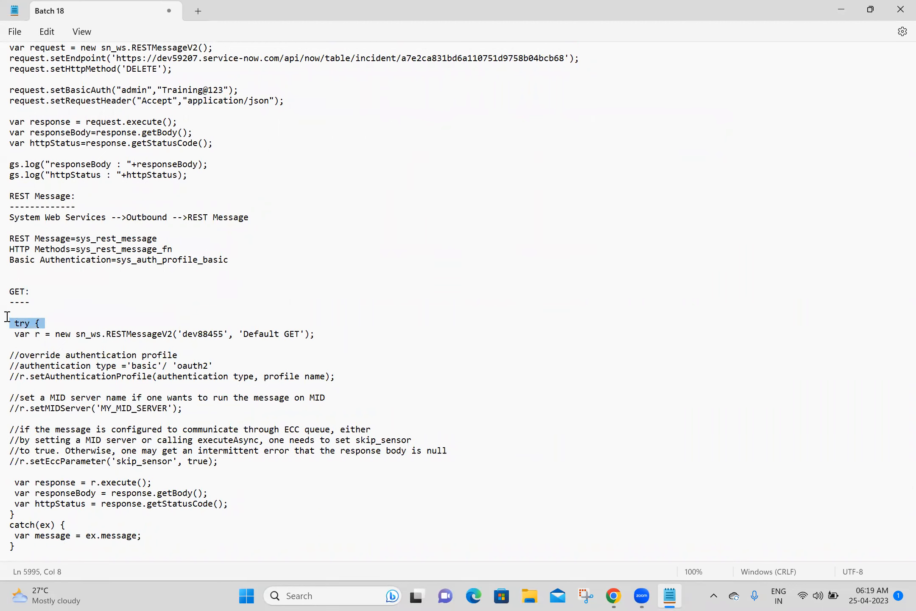
pyautogui.press('BackSpace')
pyautogui.press('BackSpace')
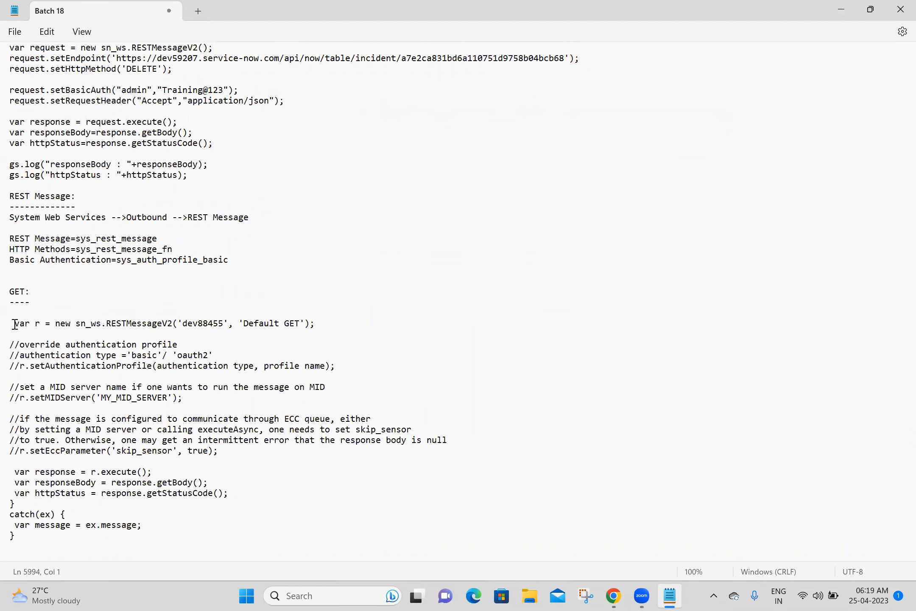
pyautogui.moveTo(11, 332); pyautogui.dragTo(222, 469)
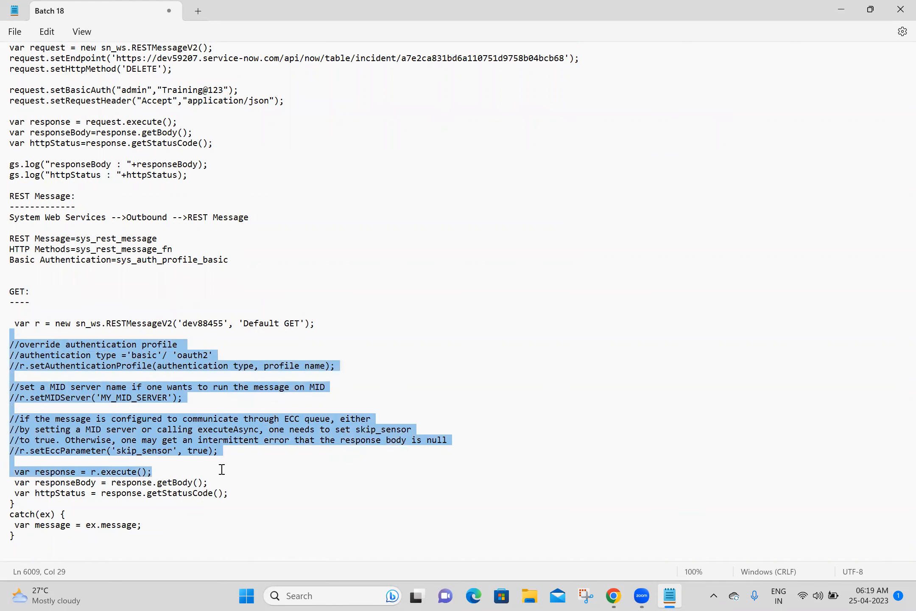
pyautogui.moveTo(84, 468); pyautogui.dragTo(14, 463)
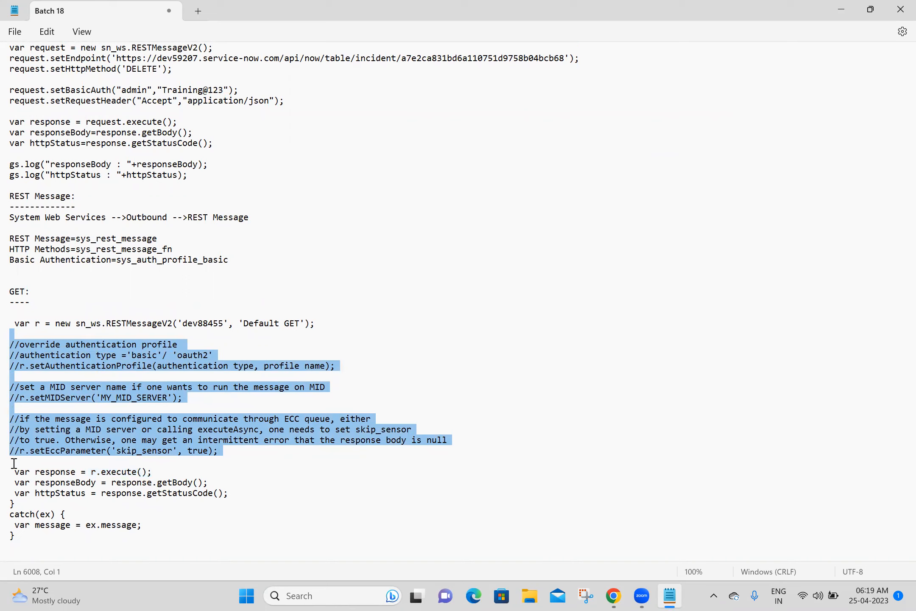
pyautogui.press('Delete')
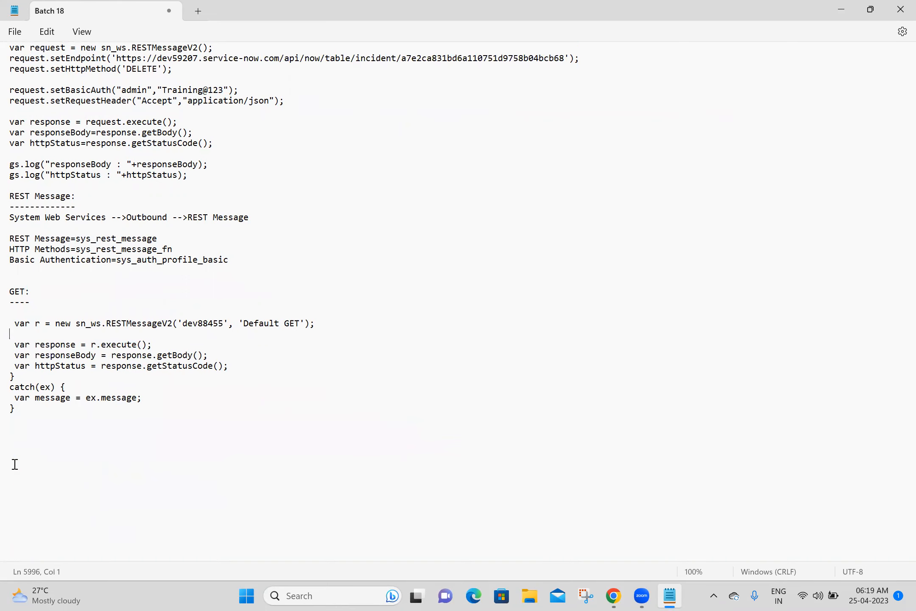
pyautogui.click(31, 431)
pyautogui.moveTo(32, 413); pyautogui.dragTo(6, 375)
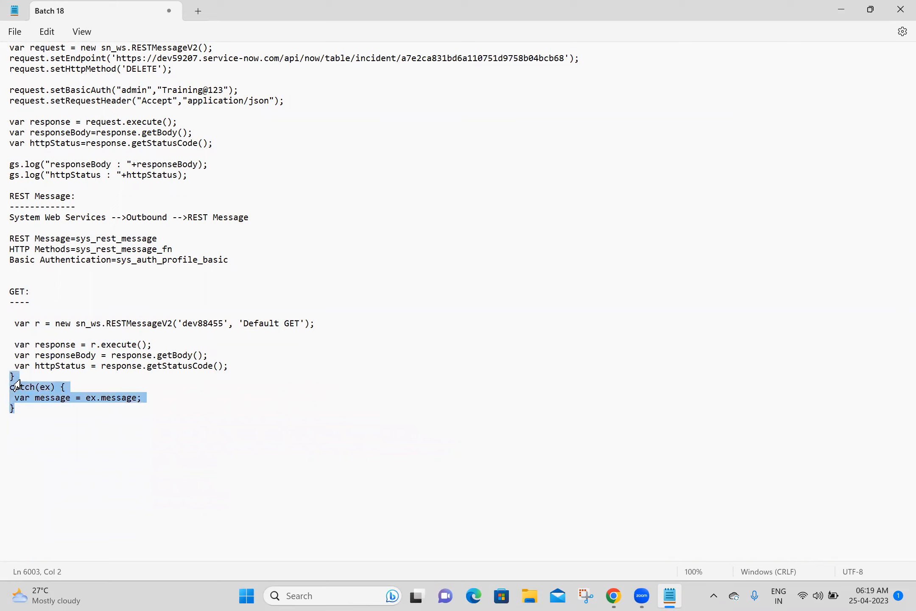
pyautogui.press('Delete')
pyautogui.press('Return')
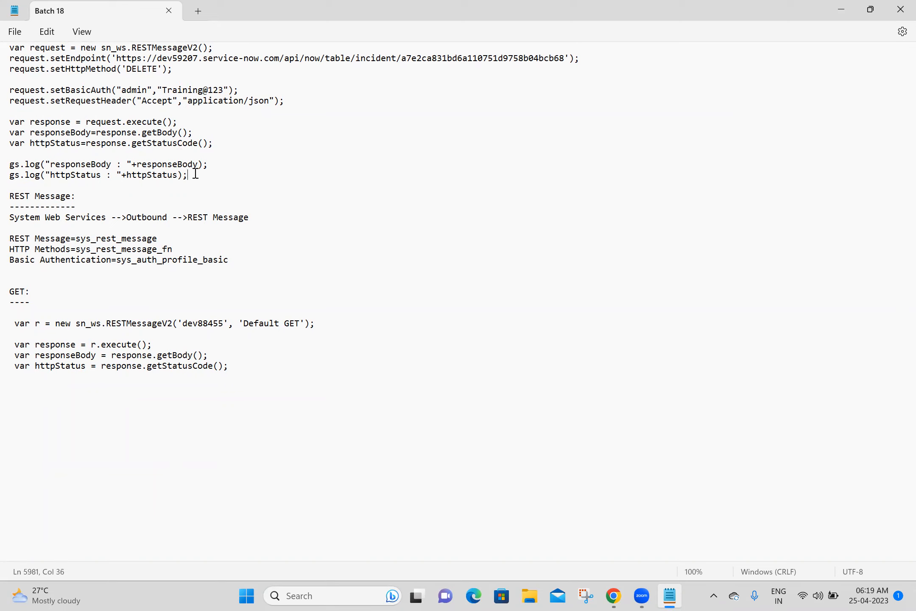
# Step: Copy the two gs.log lines below the GET code, adjusting the blank-line spacing above them
pyautogui.moveTo(188, 174); pyautogui.dragTo(7, 157)
pyautogui.hotkey('ctrl', 'c')
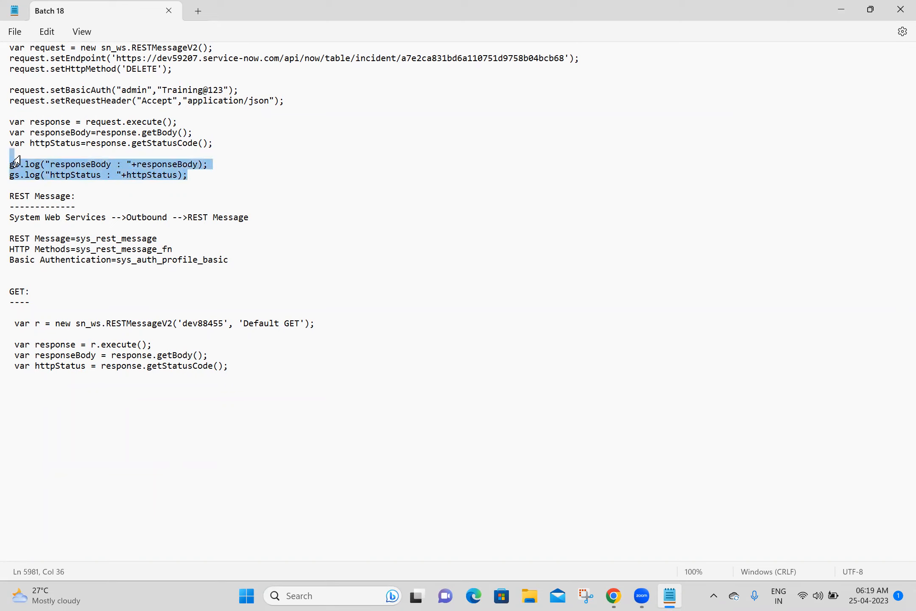
pyautogui.click(241, 362)
pyautogui.press('Return')
pyautogui.press('Return')
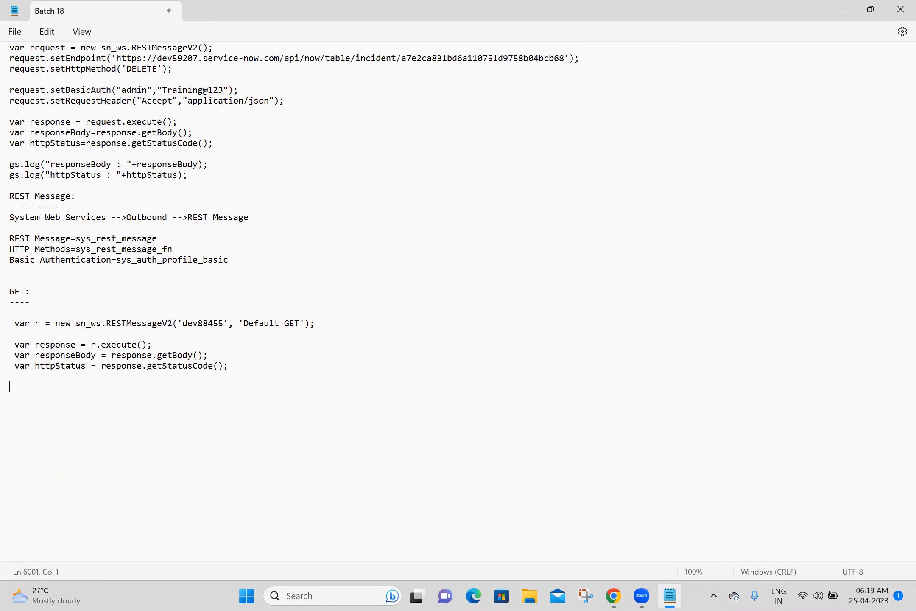
pyautogui.hotkey('ctrl', 'v')
pyautogui.click(104, 383)
pyautogui.press('Delete')
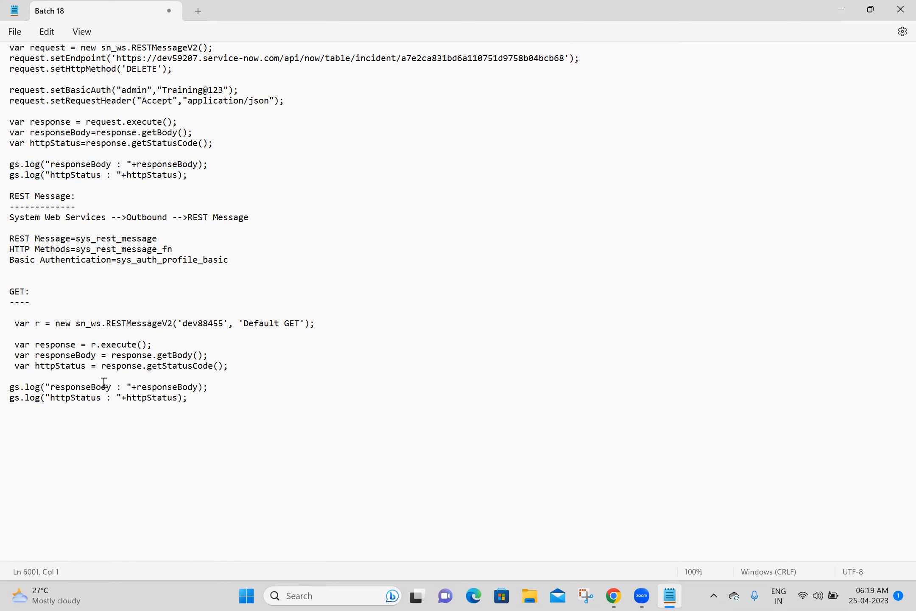
pyautogui.hotkey('ctrl', 'z')
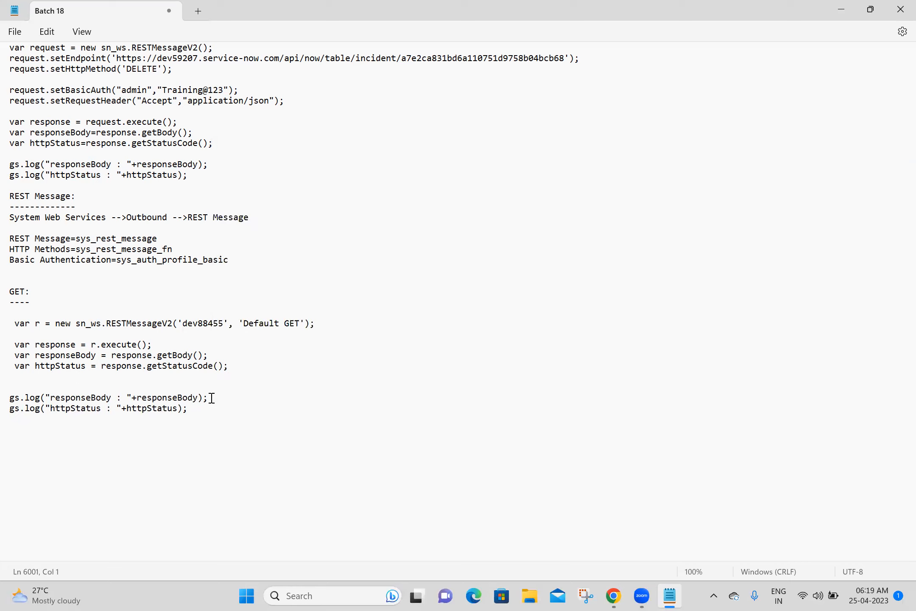
pyautogui.hotkey('ctrl', 'z')
pyautogui.press('Return')
pyautogui.hotkey('ctrl', 'v')
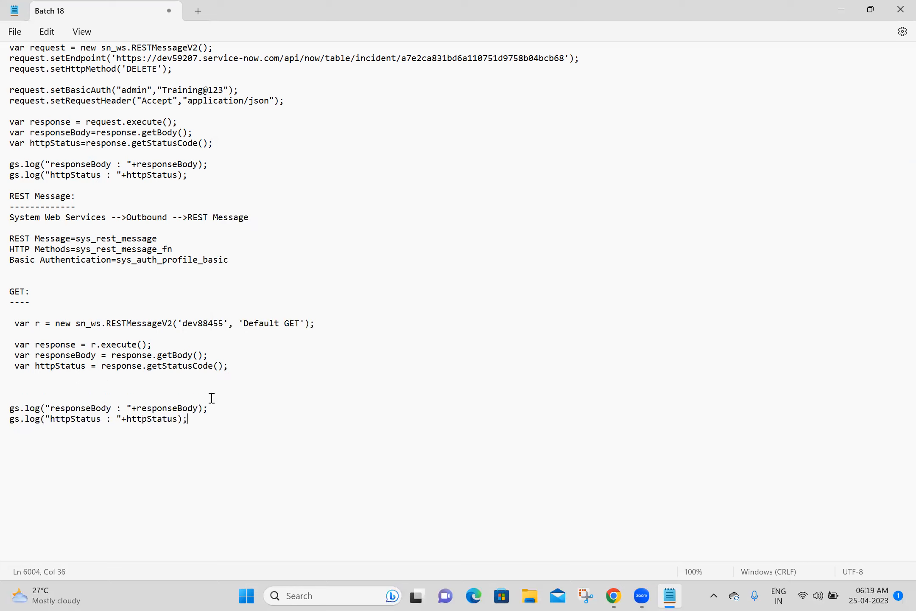
pyautogui.press('Delete')
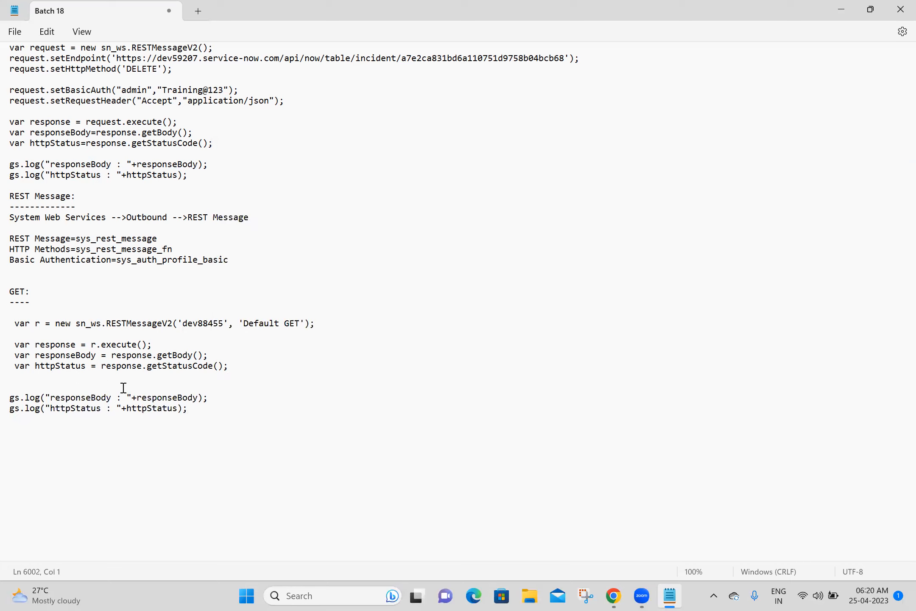
pyautogui.press('Delete')
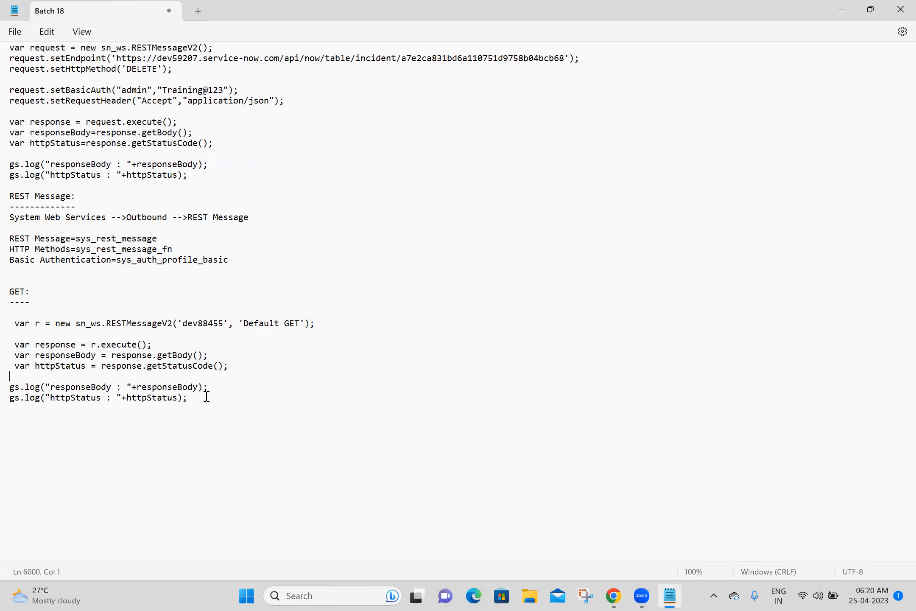
pyautogui.press('Return')
pyautogui.press('Return')
pyautogui.click(614, 595)
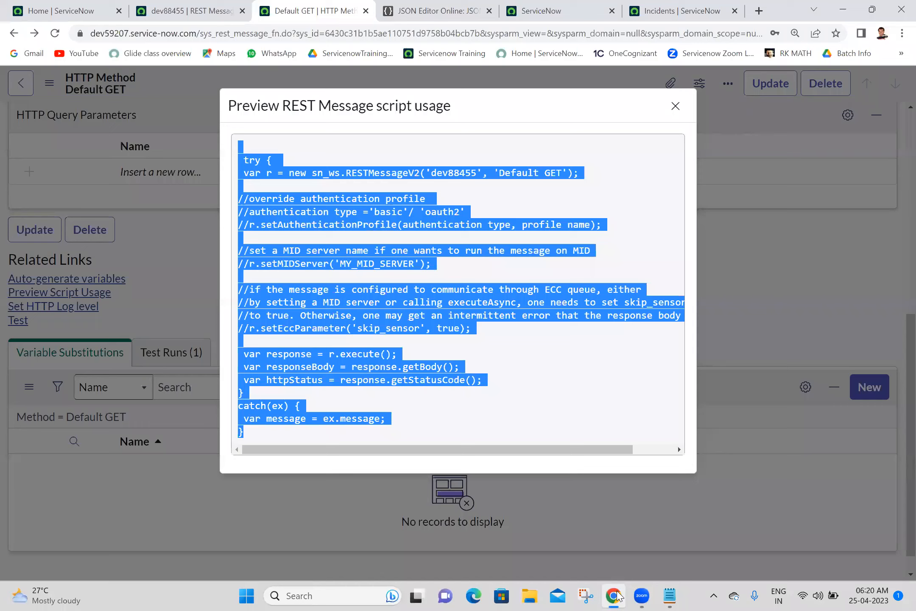
# Step: Close the script preview and filter the Incidents list to the Software category
pyautogui.click(675, 105)
pyautogui.moveTo(899, 354); pyautogui.dragTo(899, 237)
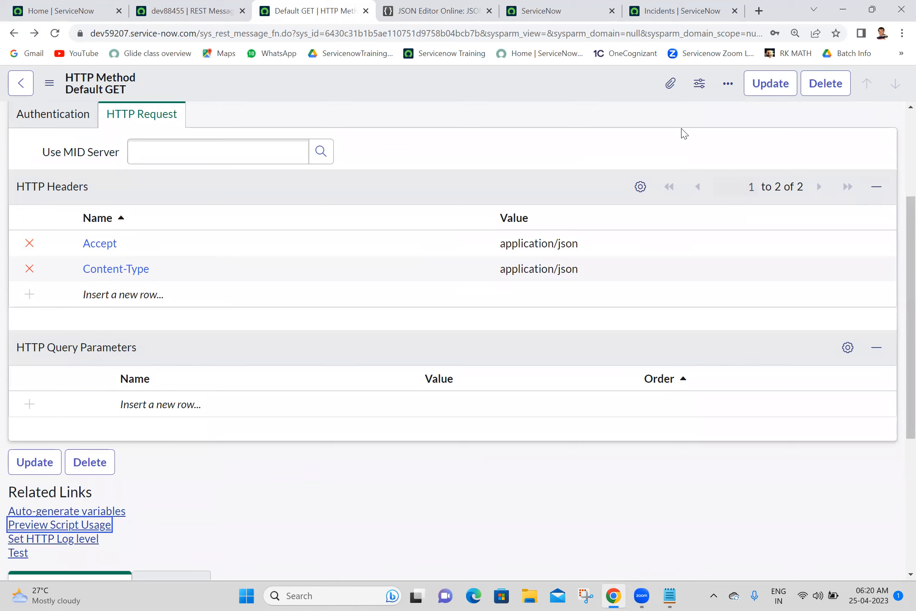
pyautogui.click(693, 5)
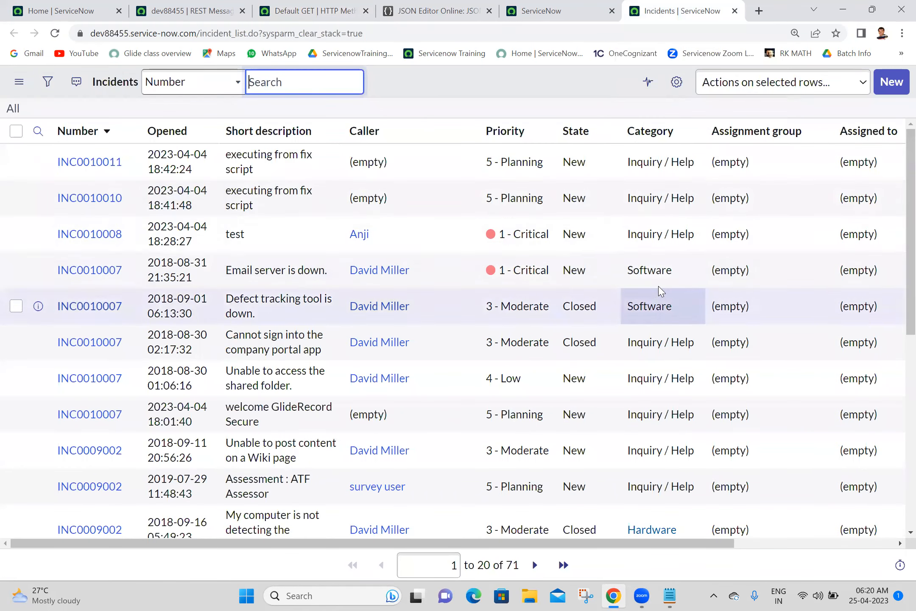
pyautogui.rightClick(649, 272)
pyautogui.click(665, 284)
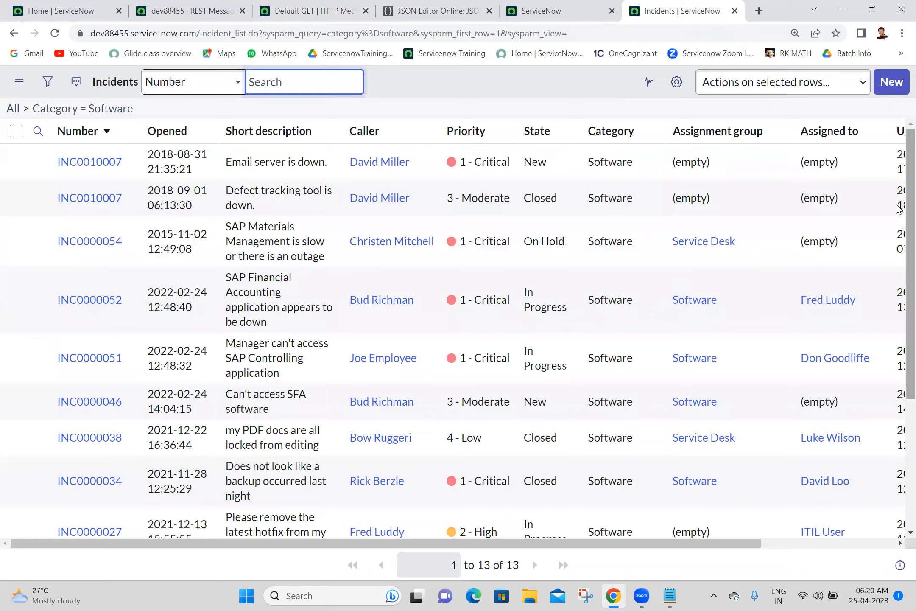
pyautogui.scroll(-5, 897, 297)
pyautogui.scroll(5, 899, 258)
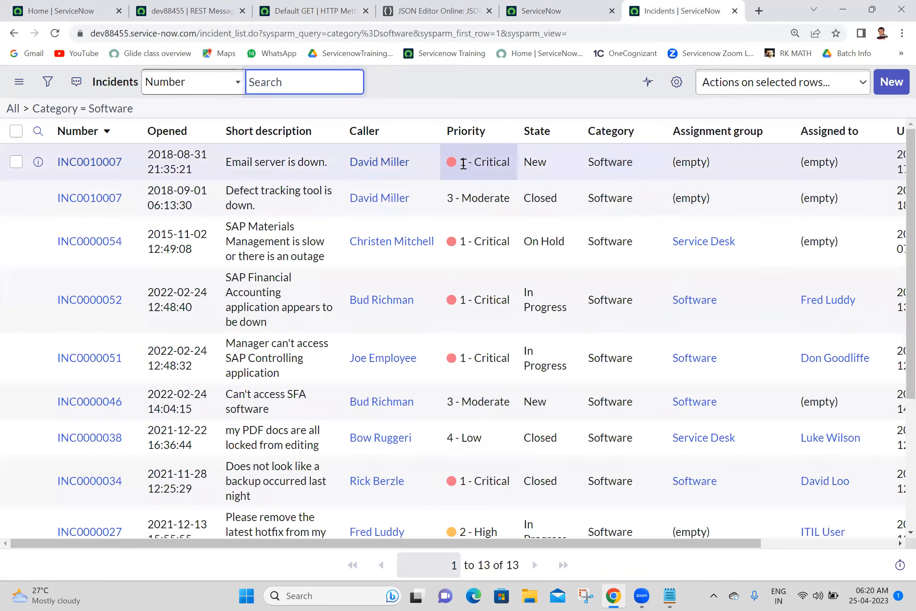
# Step: Narrow the incidents to 1 - Critical priority, then go back to the Default GET form
pyautogui.rightClick(470, 168)
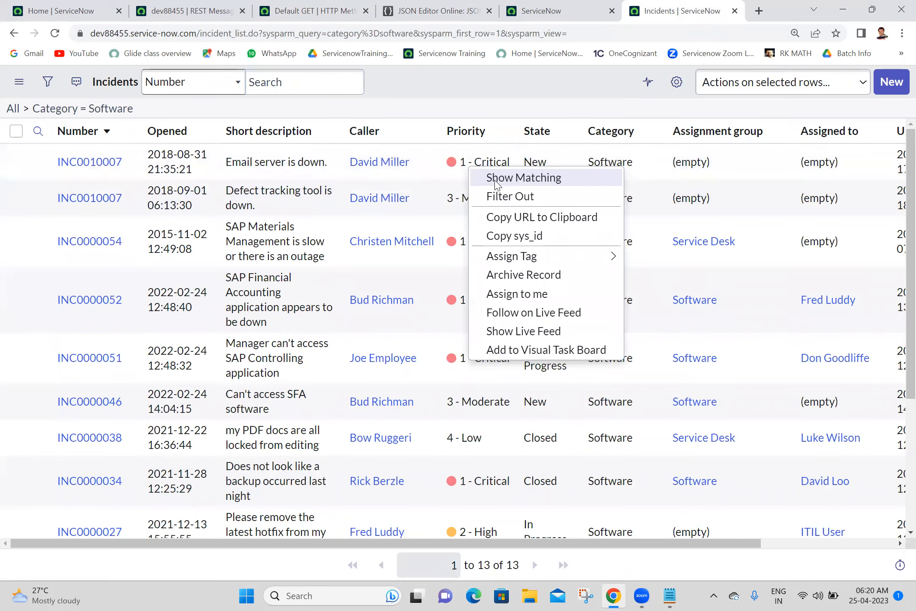
pyautogui.click(495, 180)
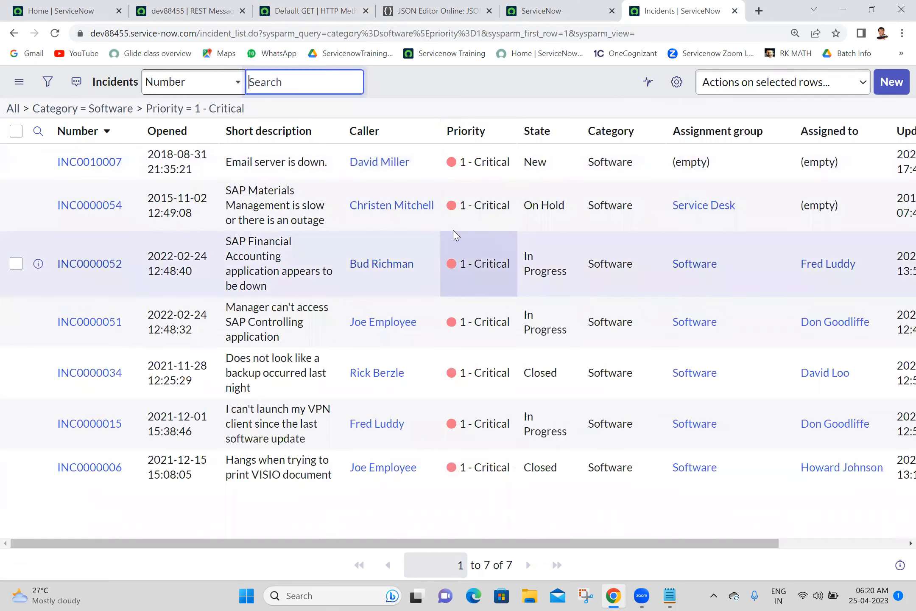
pyautogui.click(203, 6)
pyautogui.click(370, 3)
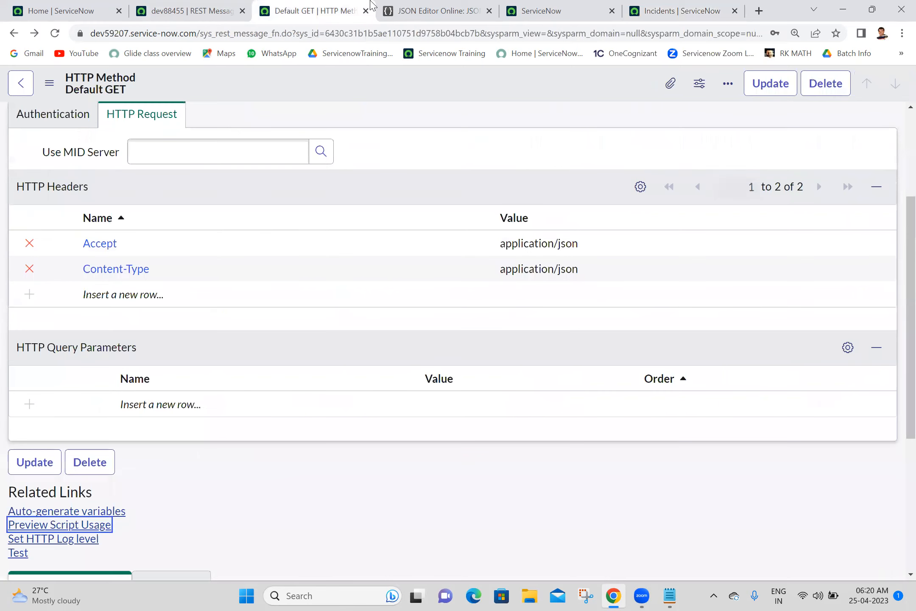
# Step: Add an HTTP query parameter named category with value software
pyautogui.click(168, 405)
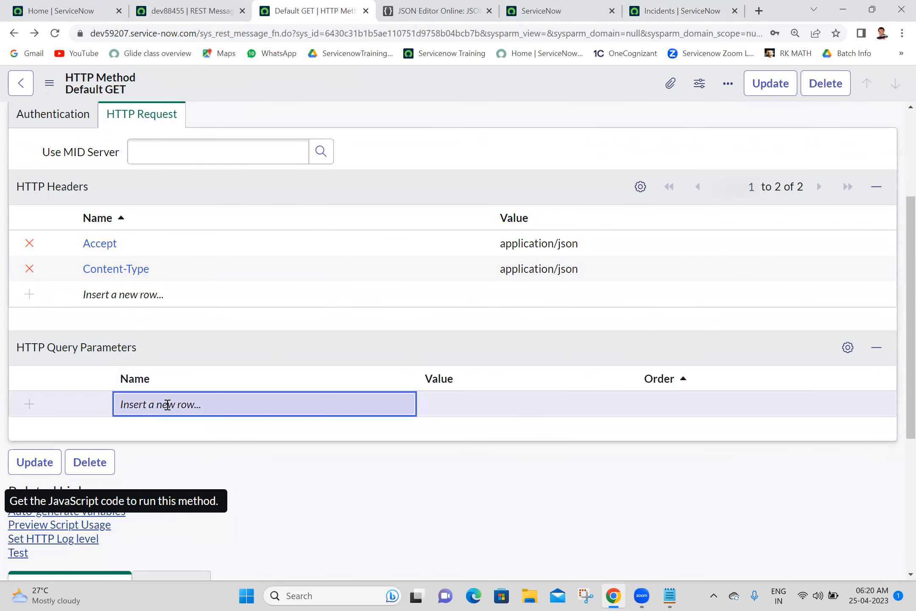
pyautogui.click(168, 405)
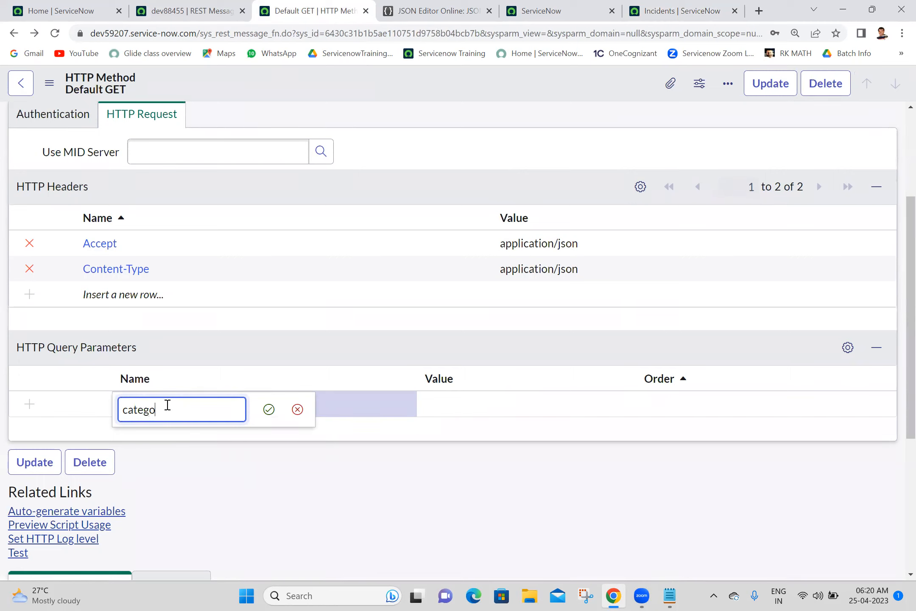
pyautogui.click(268, 410)
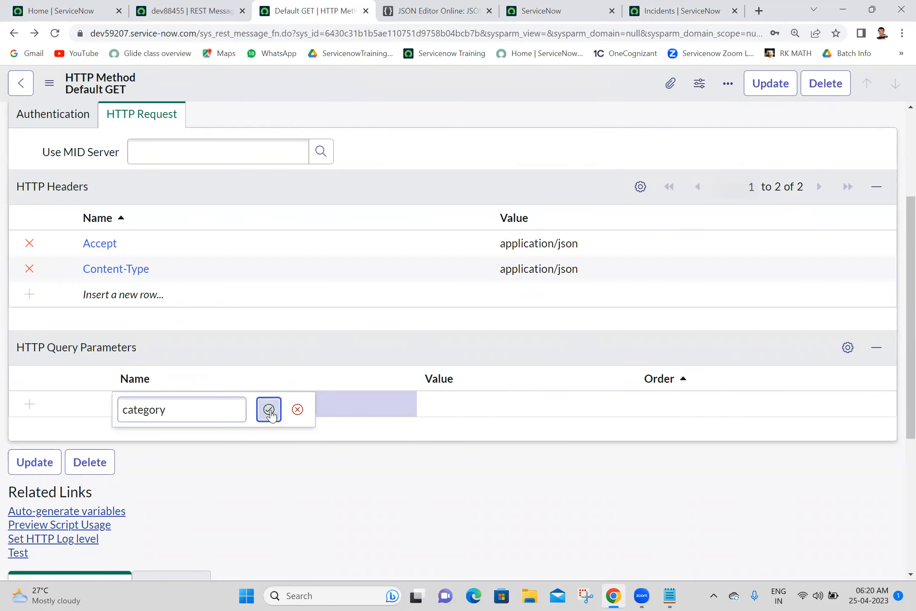
pyautogui.click(409, 412)
pyautogui.click(409, 413)
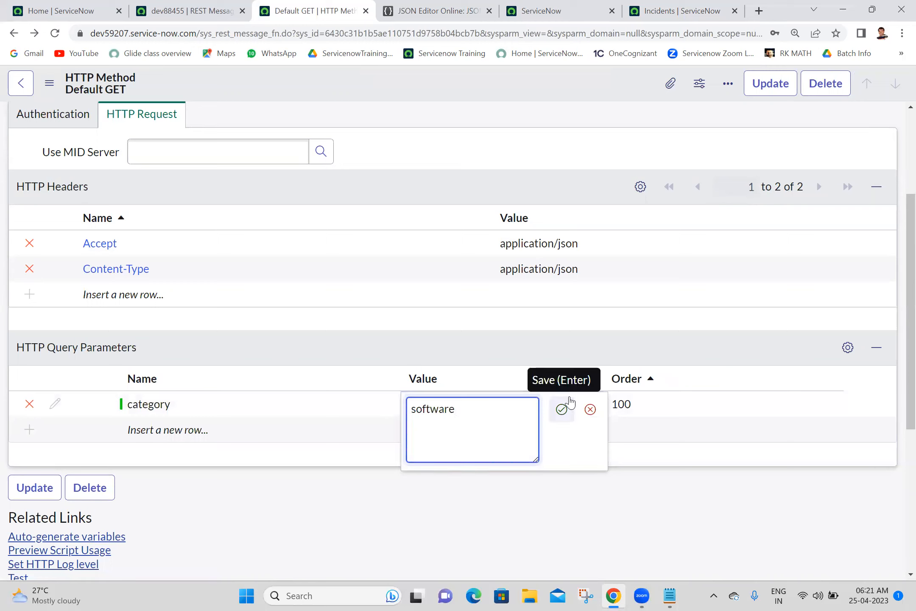
pyautogui.click(562, 409)
# Step: Add a priority query parameter with value 1 and save the method
pyautogui.click(268, 431)
pyautogui.click(267, 432)
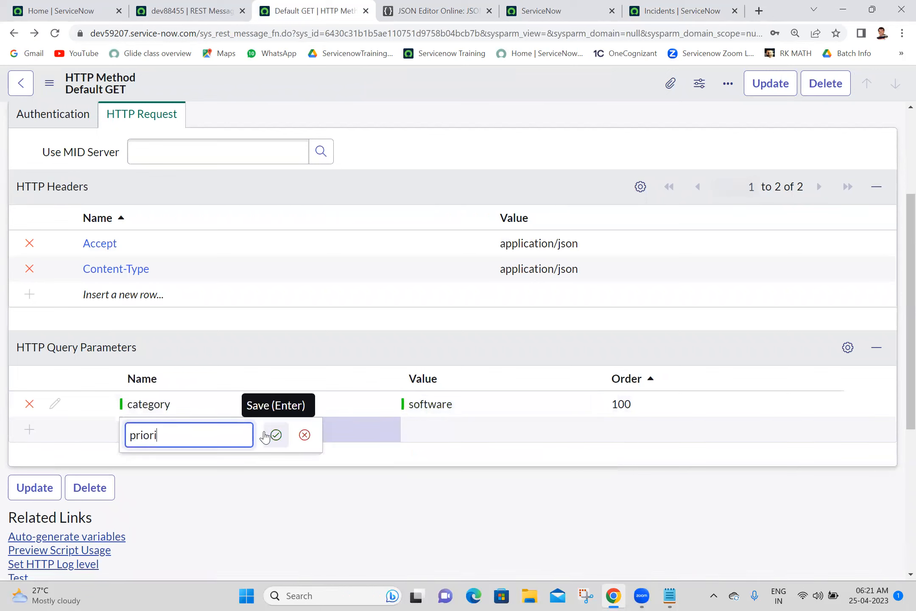
pyautogui.click(277, 435)
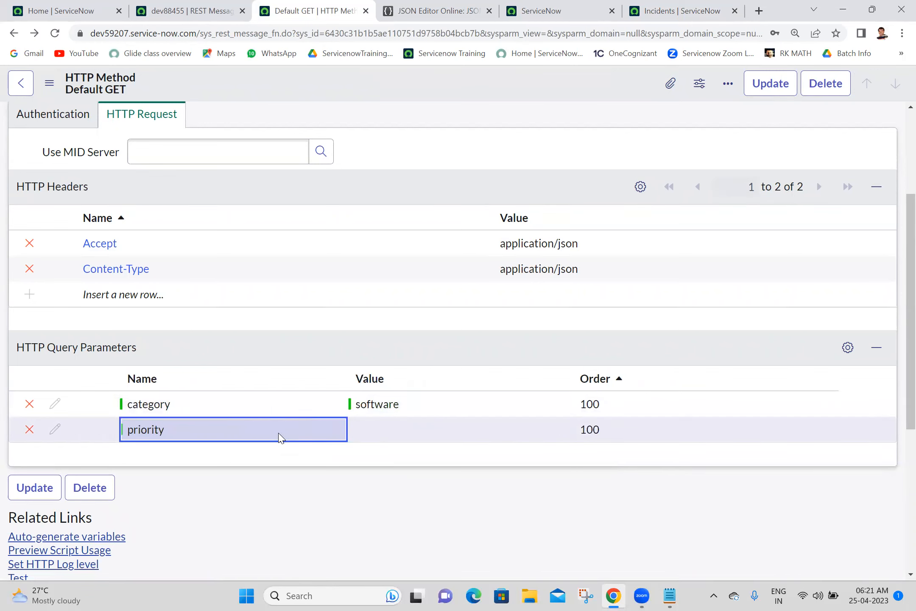
pyautogui.click(387, 434)
pyautogui.click(387, 432)
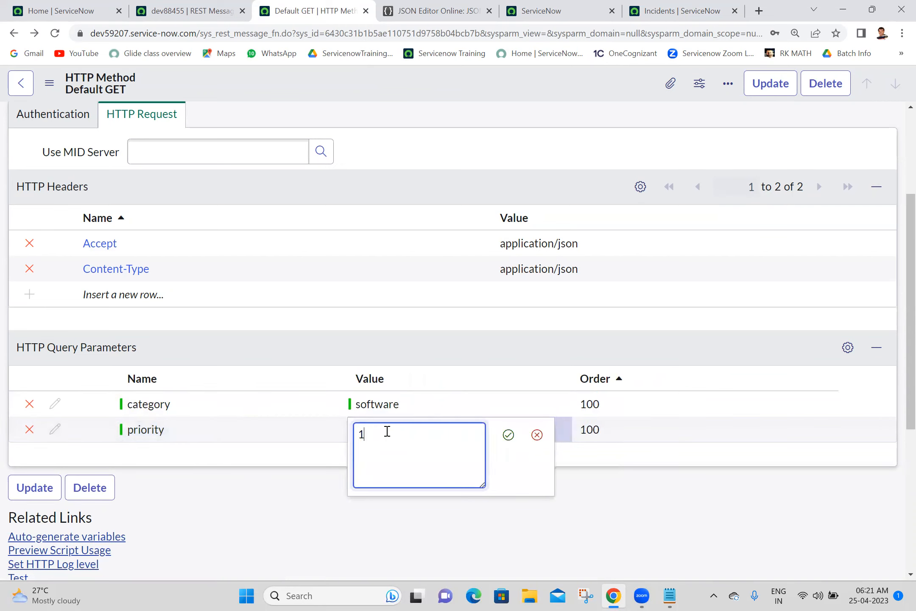
pyautogui.click(508, 435)
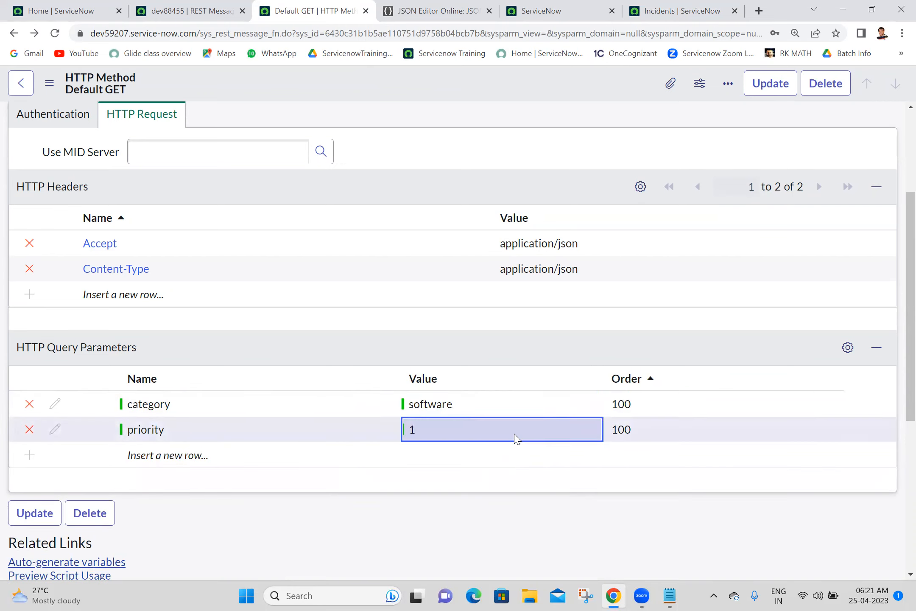
pyautogui.rightClick(453, 84)
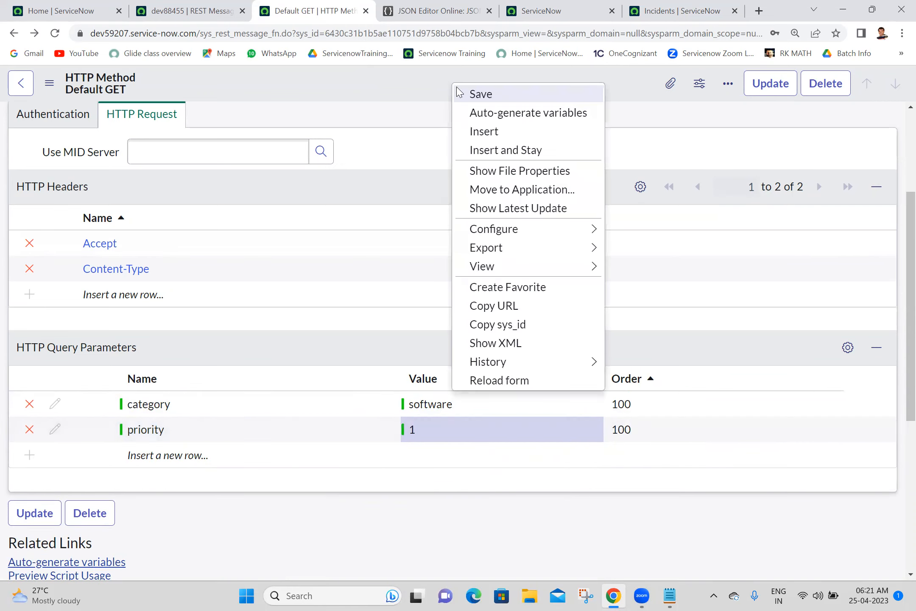
pyautogui.click(458, 92)
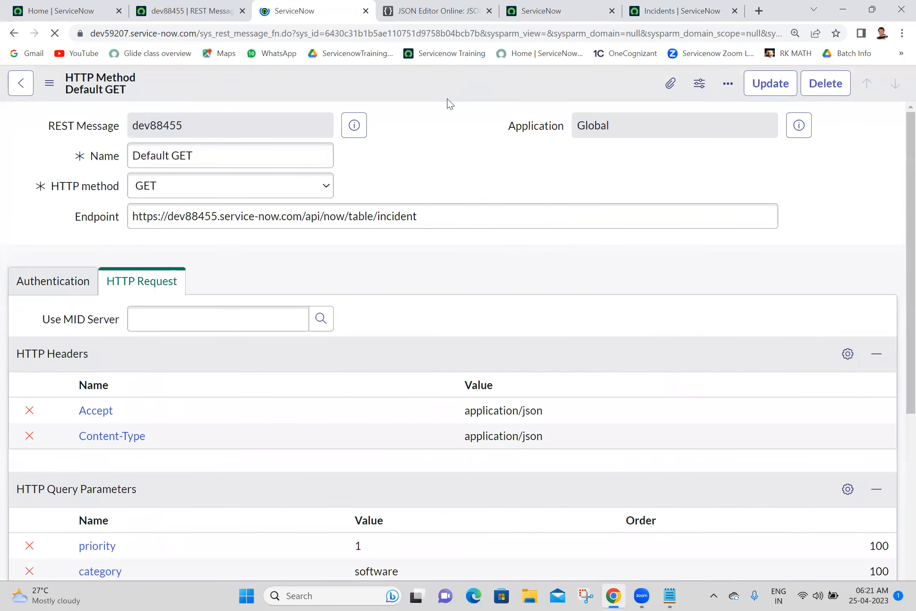
# Step: Test the Default GET method and select the whole response
pyautogui.scroll(-5, 896, 311)
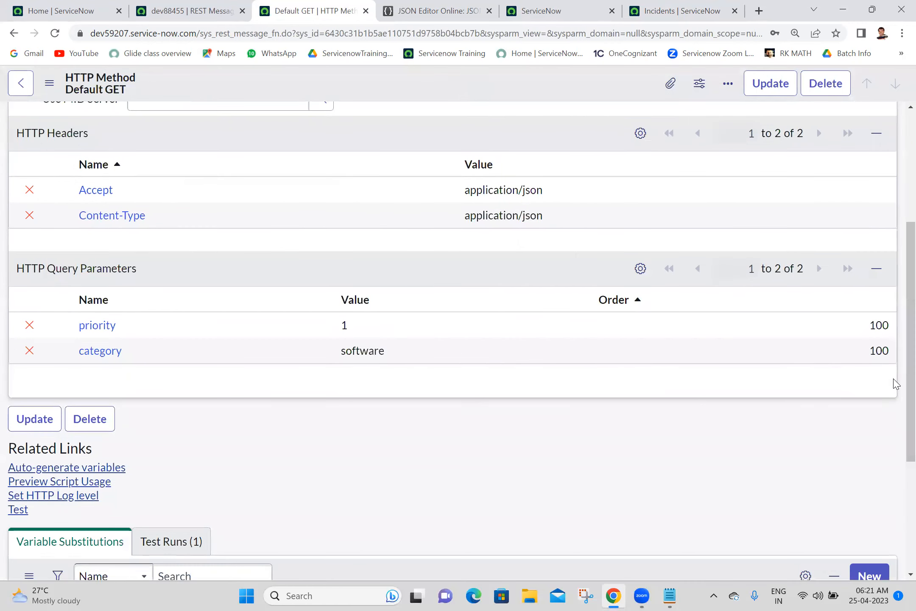
pyautogui.scroll(-3, 898, 396)
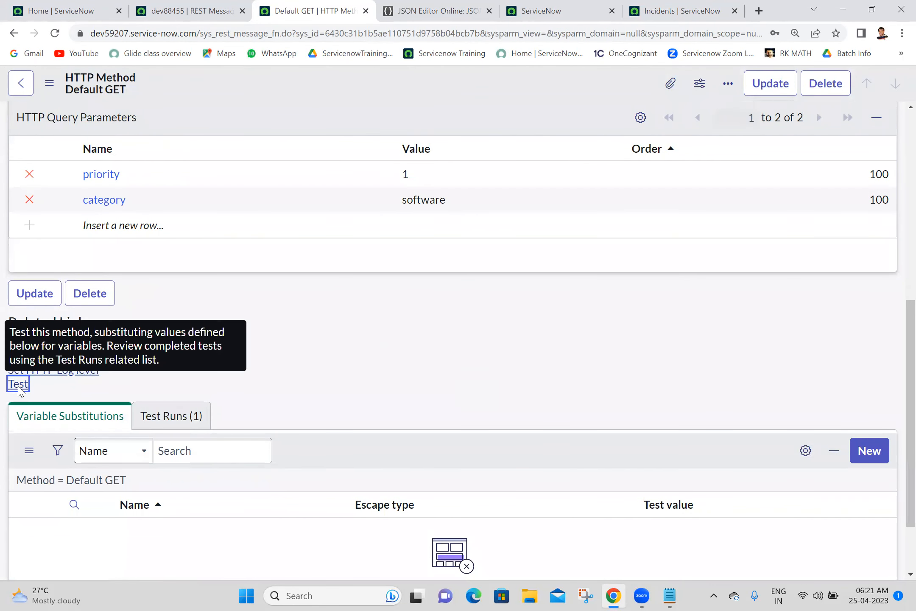
pyautogui.click(18, 384)
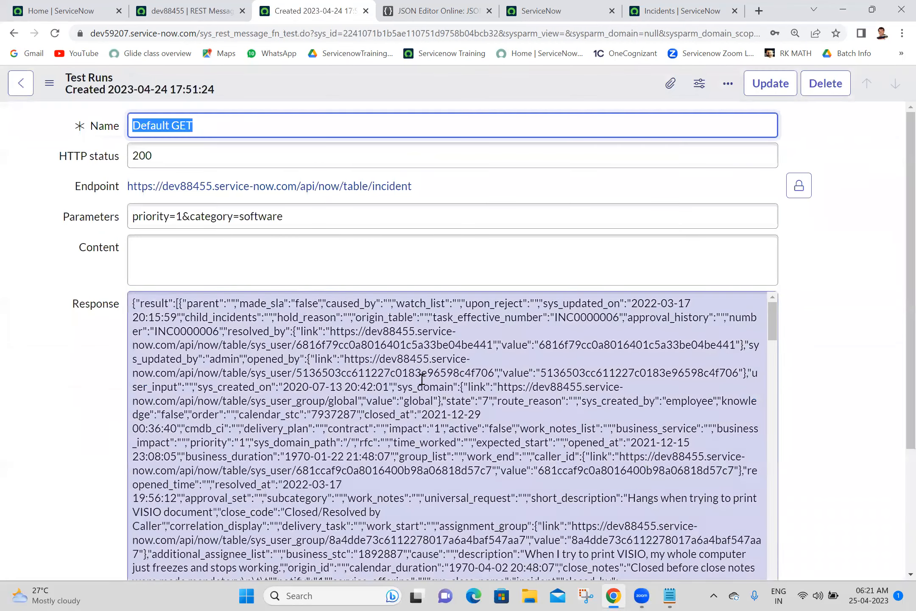
pyautogui.click(422, 380)
pyautogui.hotkey('ctrl', 'a')
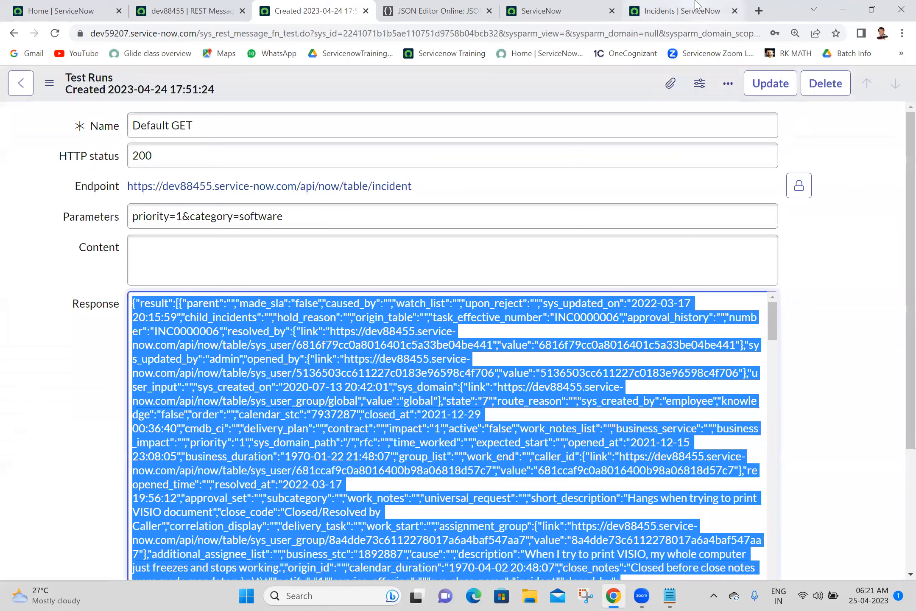
# Step: Replace the JSON in JSON Editor Online with the test response and show it as a tree
pyautogui.click(399, 5)
pyautogui.click(240, 250)
pyautogui.hotkey('ctrl', 'a')
pyautogui.press('BackSpace')
pyautogui.hotkey('ctrl', 'v')
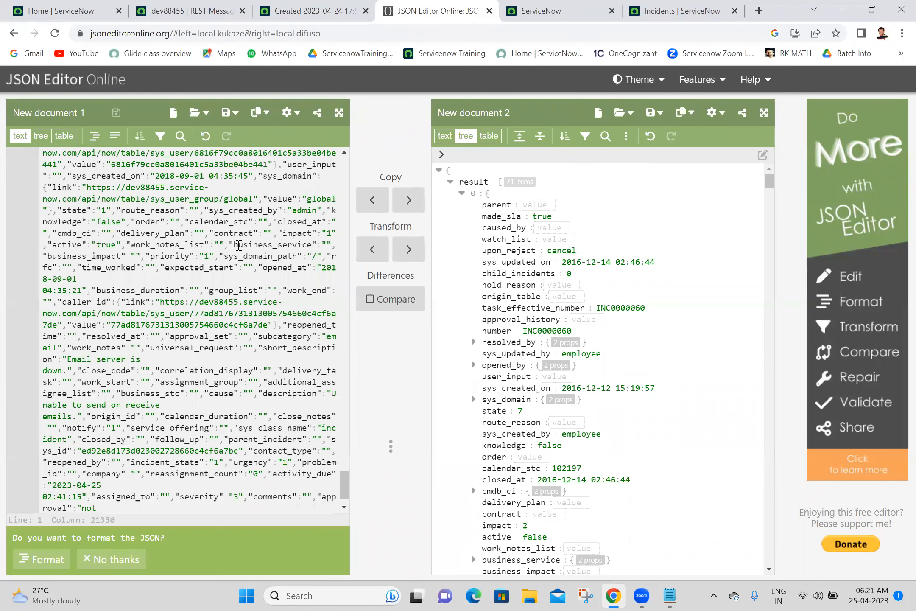
pyautogui.click(406, 211)
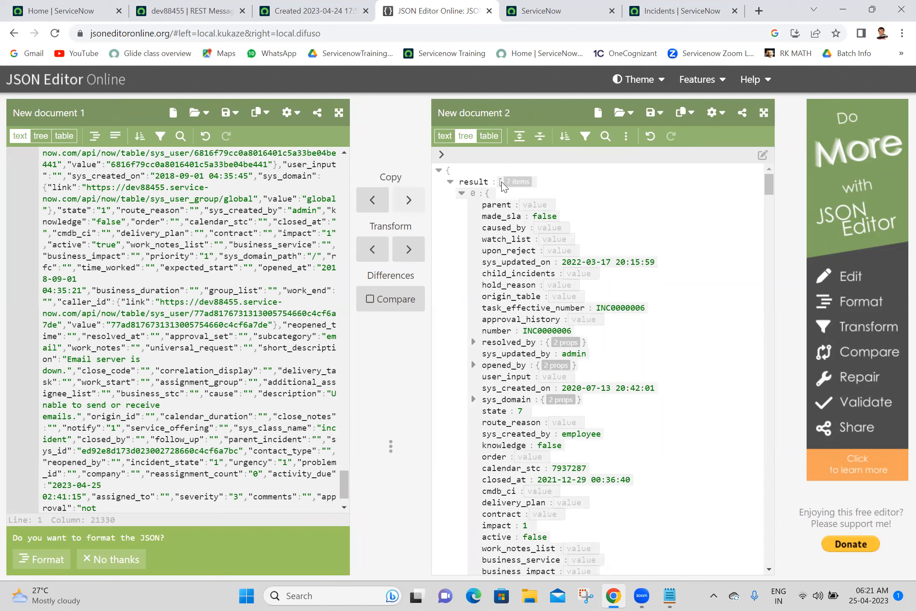
# Step: Collapse result items 0–2 in the tree, then compare against the 7 critical software incidents
pyautogui.click(462, 193)
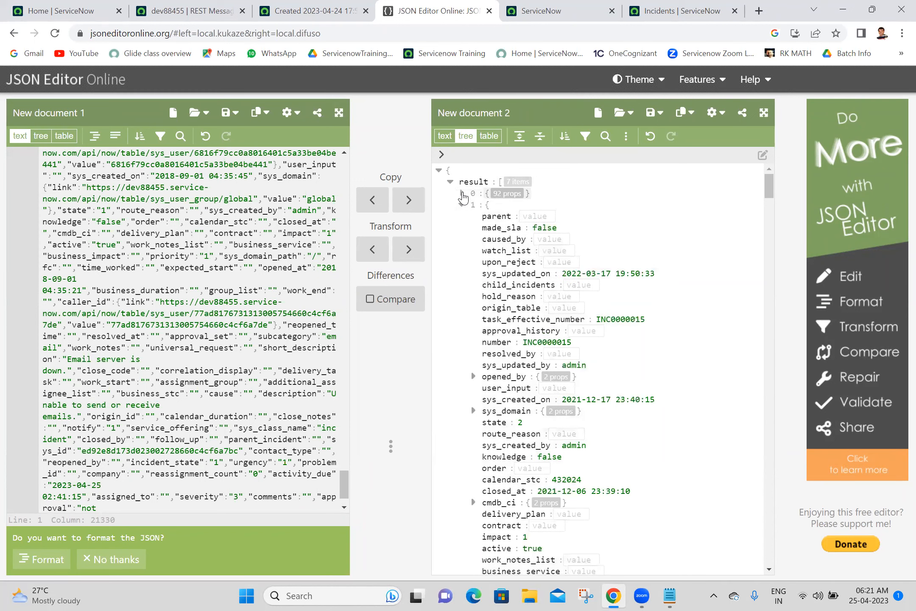
pyautogui.click(461, 205)
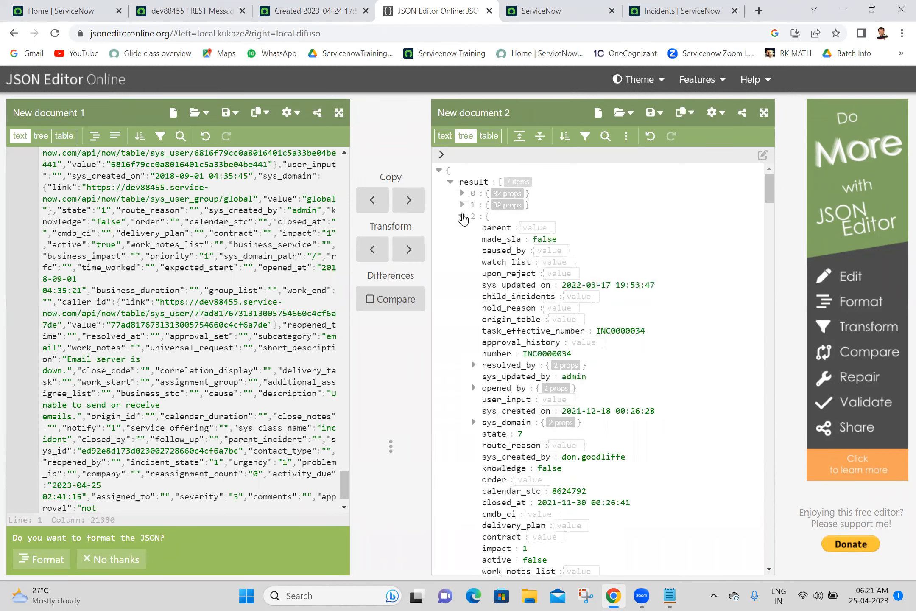
pyautogui.click(461, 216)
pyautogui.click(679, 11)
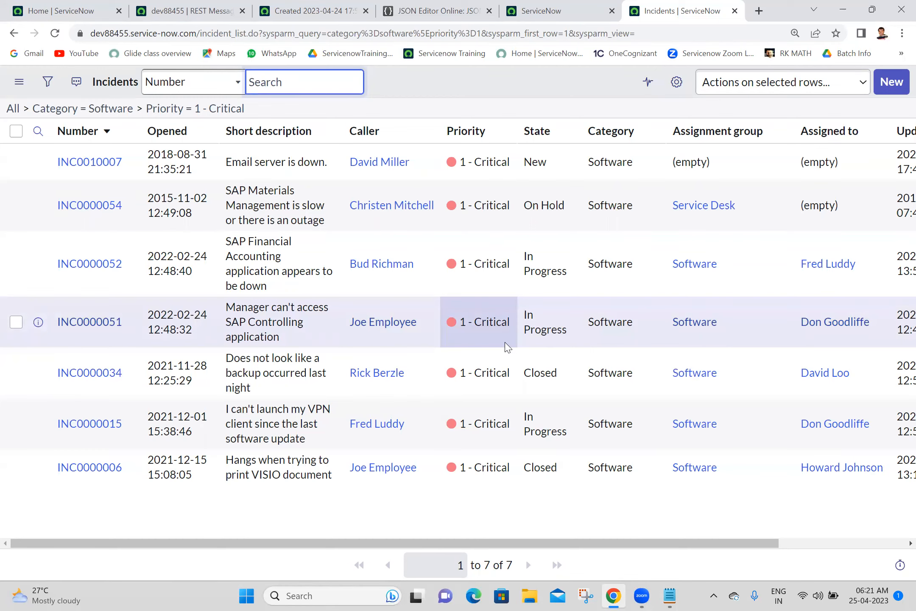
# Step: Return to the Default GET method record, now with two test runs, and preview its script usage
pyautogui.click(266, 5)
pyautogui.click(199, 6)
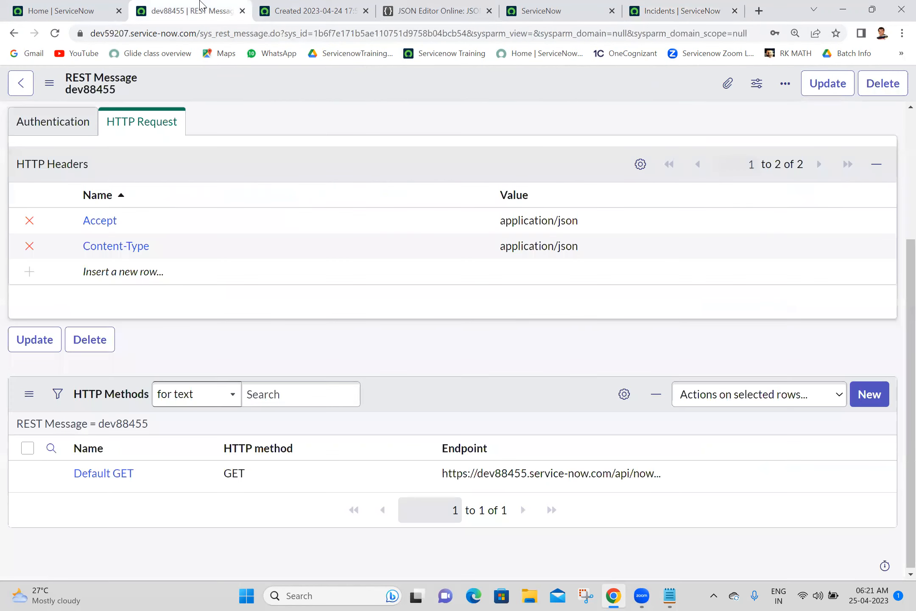
pyautogui.click(316, 7)
pyautogui.click(14, 34)
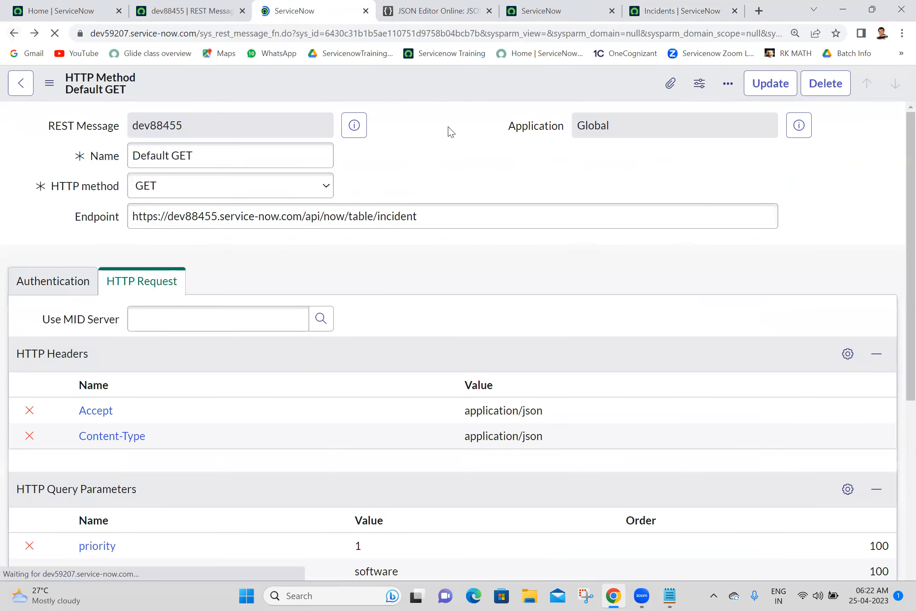
pyautogui.scroll(-6, 897, 254)
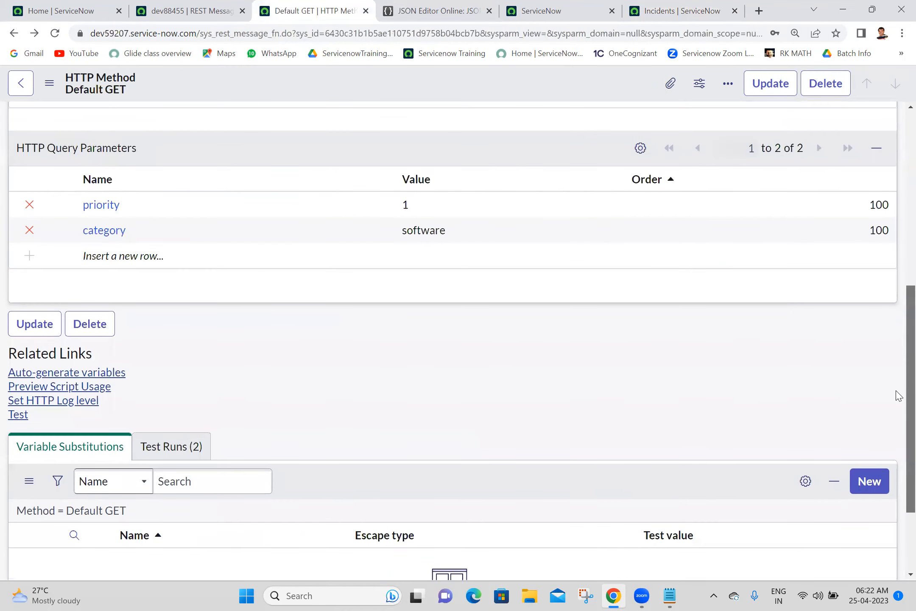
pyautogui.scroll(-2, 886, 424)
pyautogui.scroll(2, 882, 436)
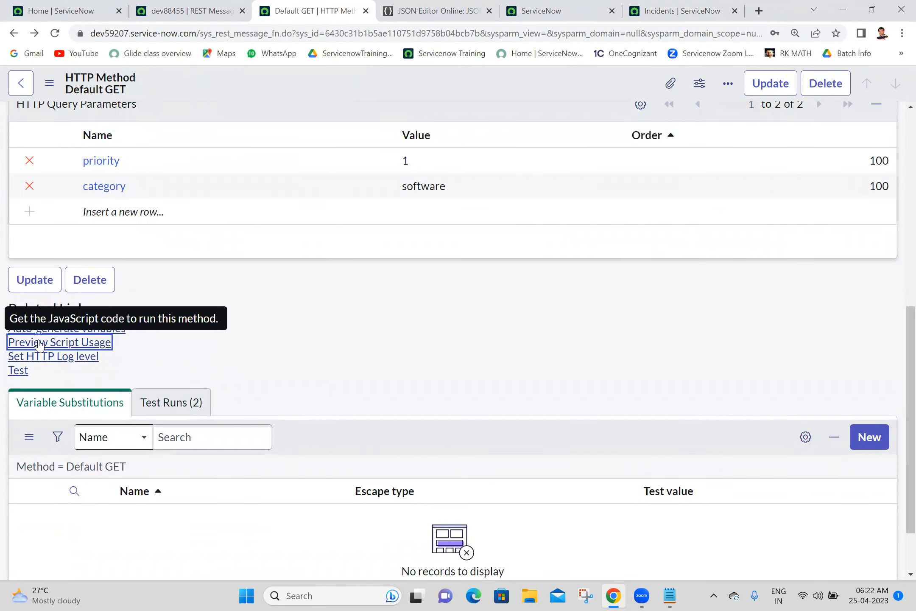
pyautogui.click(39, 344)
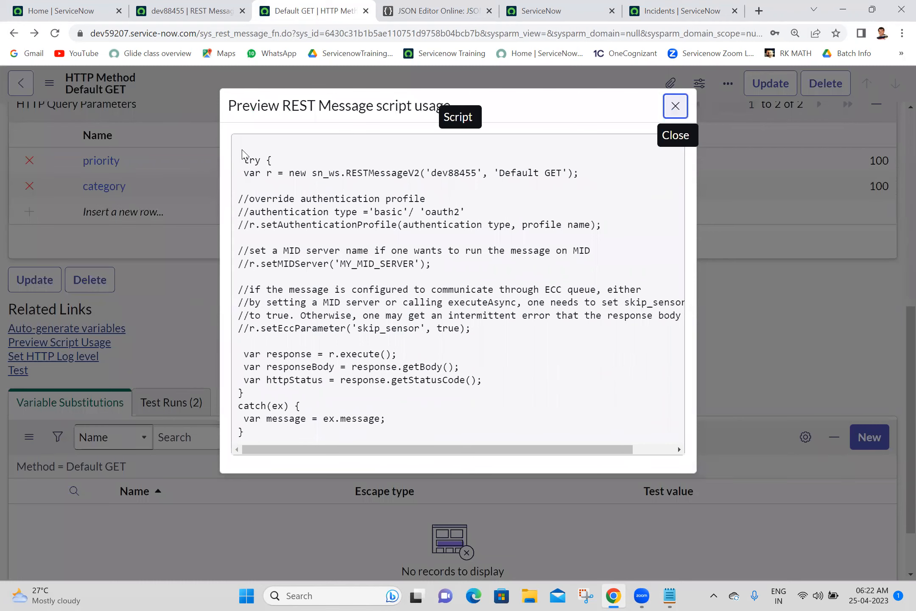
# Step: Select the generated Default GET script and bring up the Batch 18 notes
pyautogui.moveTo(240, 146); pyautogui.dragTo(310, 437)
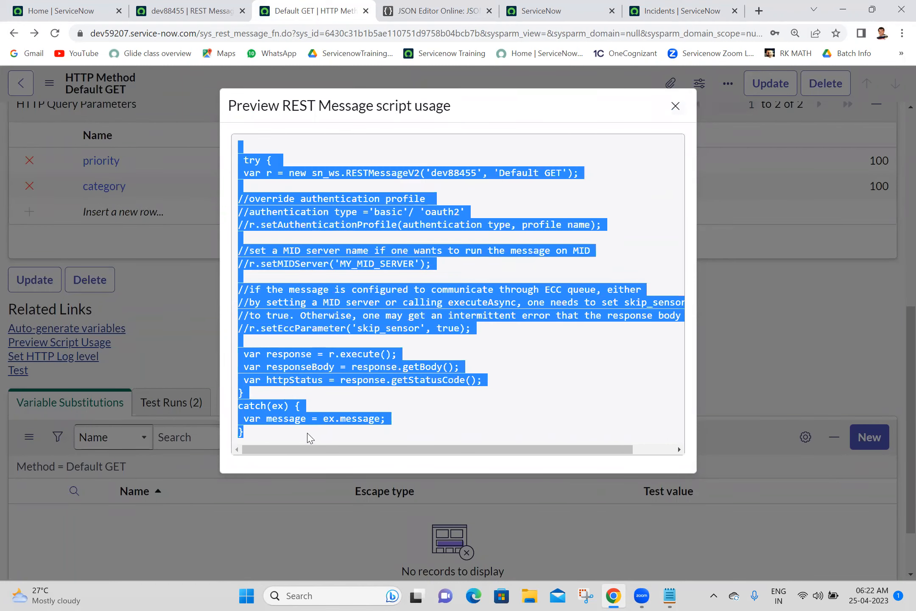
pyautogui.click(670, 596)
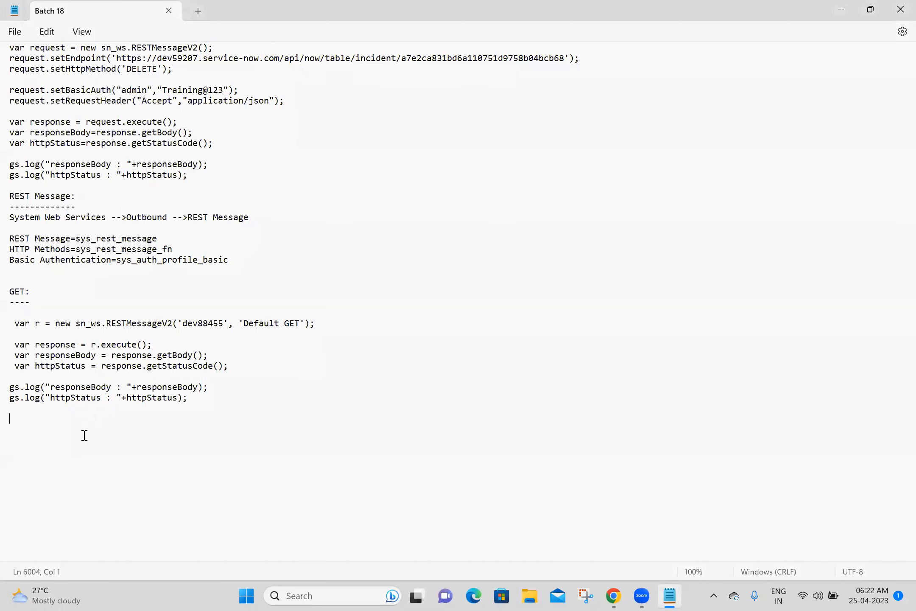
# Step: Paste the generated script and strip its try line, commented-out configuration and catch block
pyautogui.write("try {  var r = new sn_ws.RESTMessageV2('dev88455', 'Default GET');  //override authentication profile //authentication type ='basic'/ 'oauth2' //r.setAuthenticationProfile(authentication type, profile name);  //set a MID server name if one wants to run the message on MID //r.setMIDServer('MY_MID_SERVER');  //if the message is configured to communicate through ECC queue, either //by setting a MID server or calling executeAsync, one needs to set skip_sensor //to true. Otherwise, one may get an intermittent error that the response body is null //r.setEccParameter('skip_sensor', true);   var response = r.execute();  var responseBody = response.getBody();  var httpStatus = response.getStatusCode(); } catch(ex) {  var message = ex.message; }")
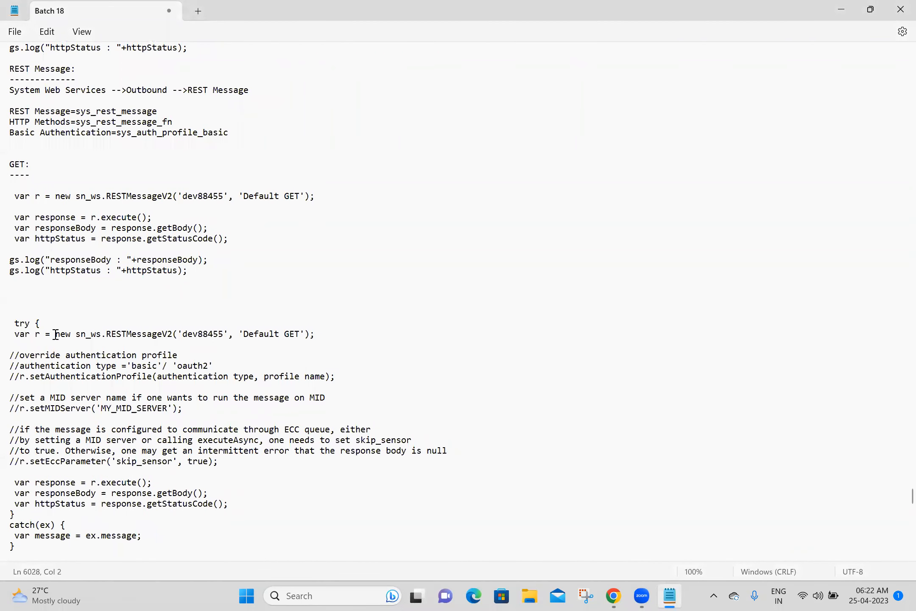
pyautogui.moveTo(62, 323); pyautogui.dragTo(105, 466)
pyautogui.press('BackSpace')
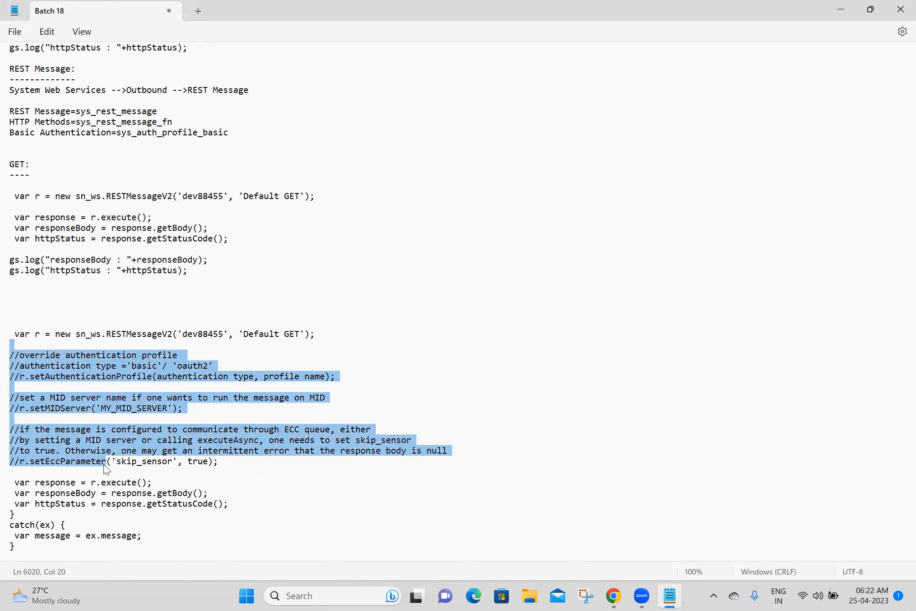
pyautogui.click(162, 471)
pyautogui.moveTo(162, 472); pyautogui.dragTo(9, 346)
pyautogui.press('BackSpace')
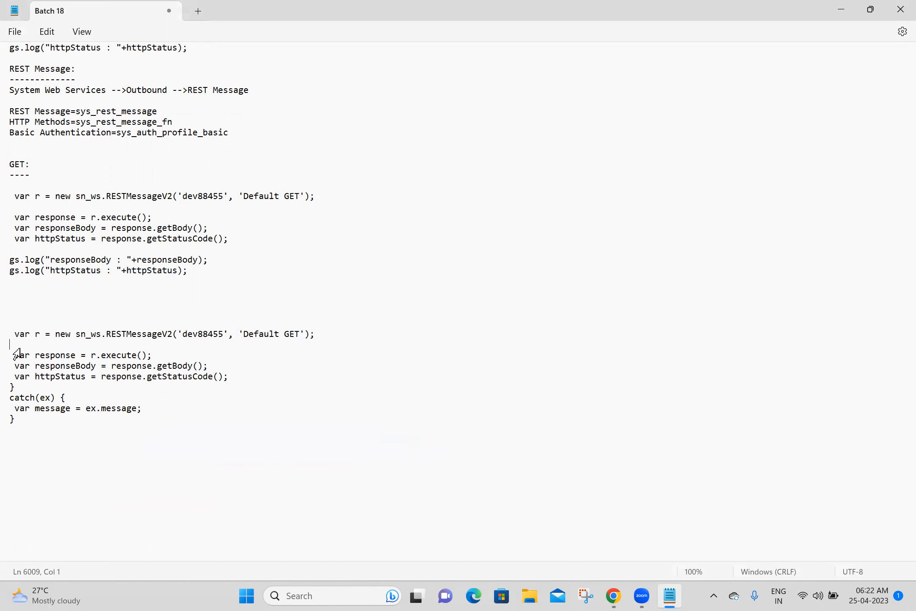
pyautogui.moveTo(17, 419); pyautogui.dragTo(16, 386)
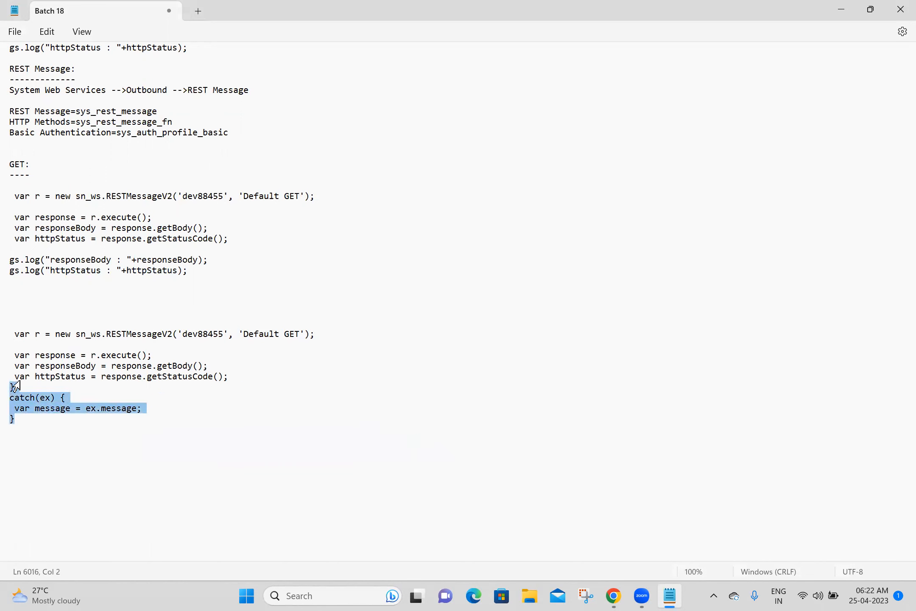
pyautogui.press('BackSpace')
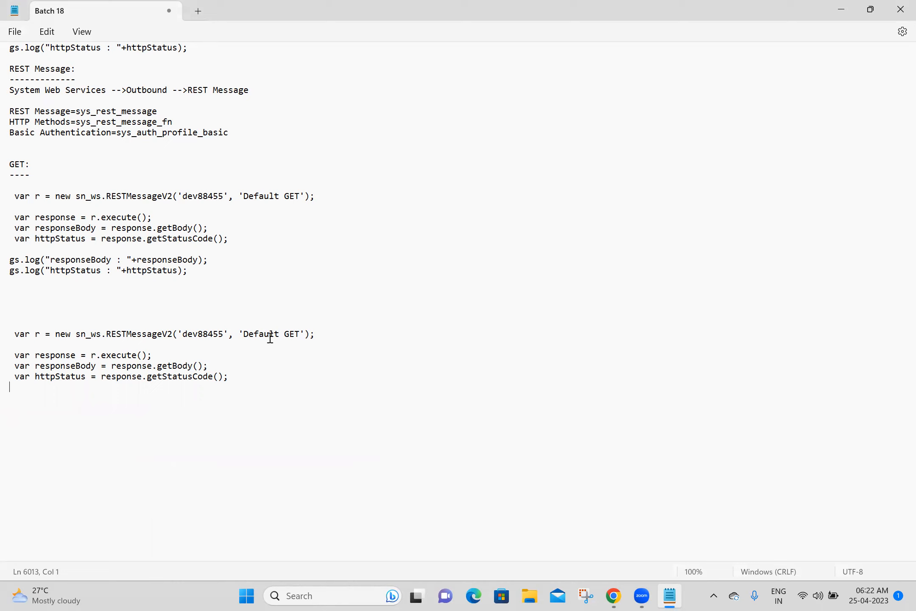
# Step: Delete the leftover duplicate code block and save the notes file
pyautogui.moveTo(266, 385); pyautogui.dragTo(9, 296)
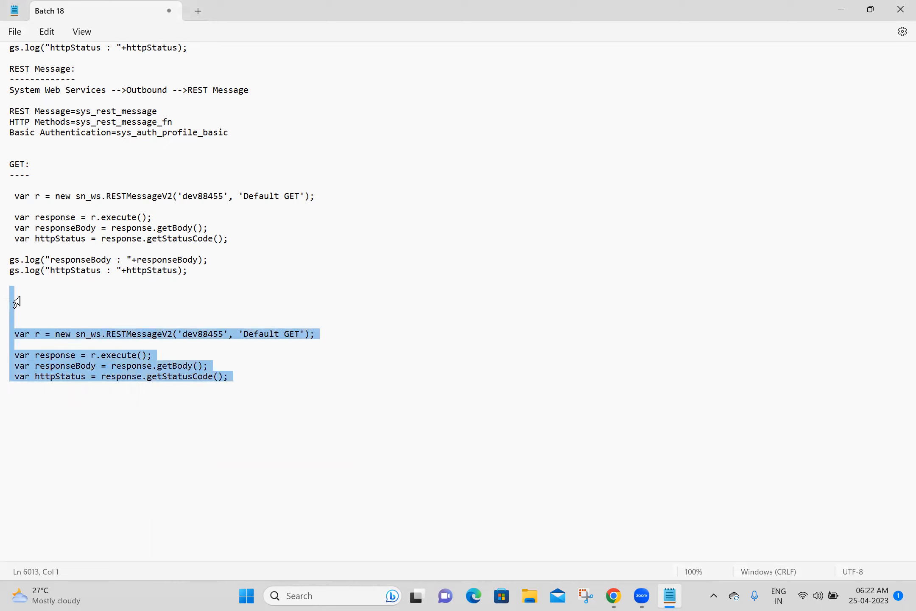
pyautogui.press('BackSpace')
pyautogui.hotkey('ctrl', 's')
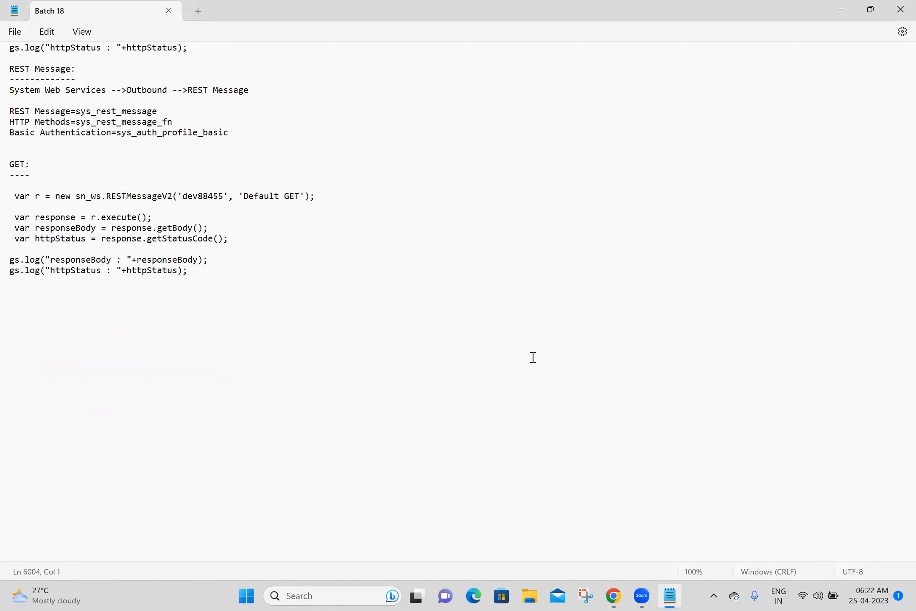
# Step: Close the script preview and change the priority parameter's value from 1 to "${priority}"
pyautogui.click(614, 595)
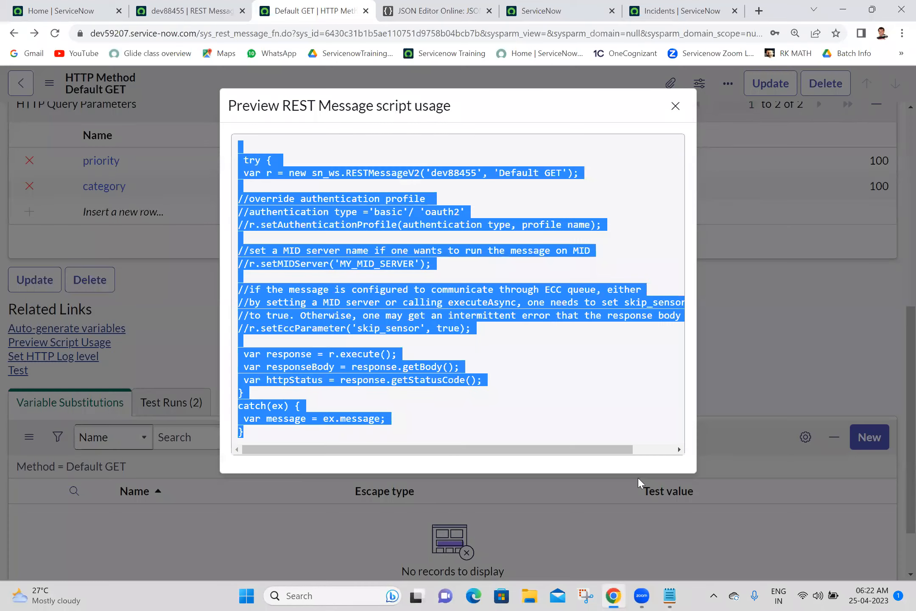
pyautogui.click(676, 107)
pyautogui.moveTo(907, 439); pyautogui.dragTo(854, 439)
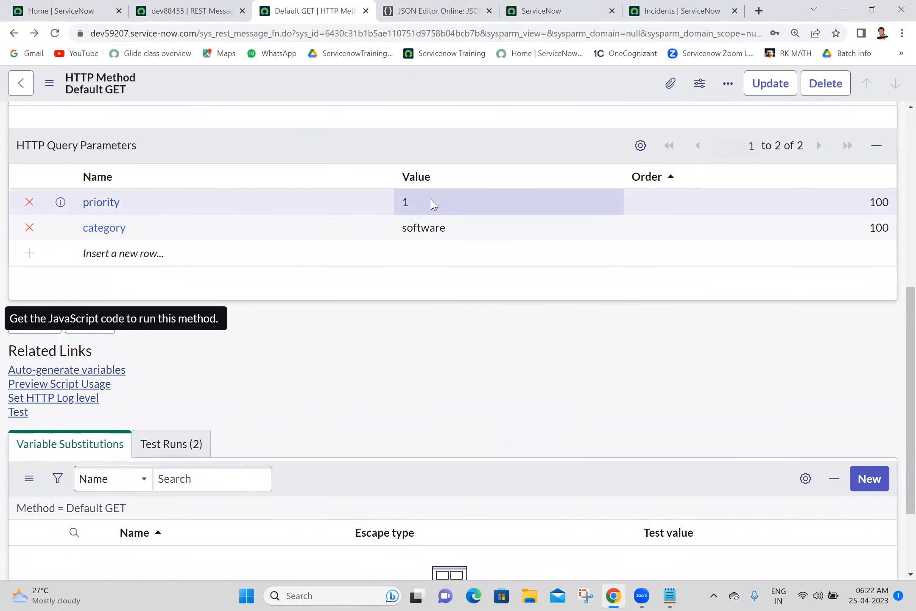
pyautogui.click(428, 202)
pyautogui.click(431, 201)
pyautogui.press('BackSpace')
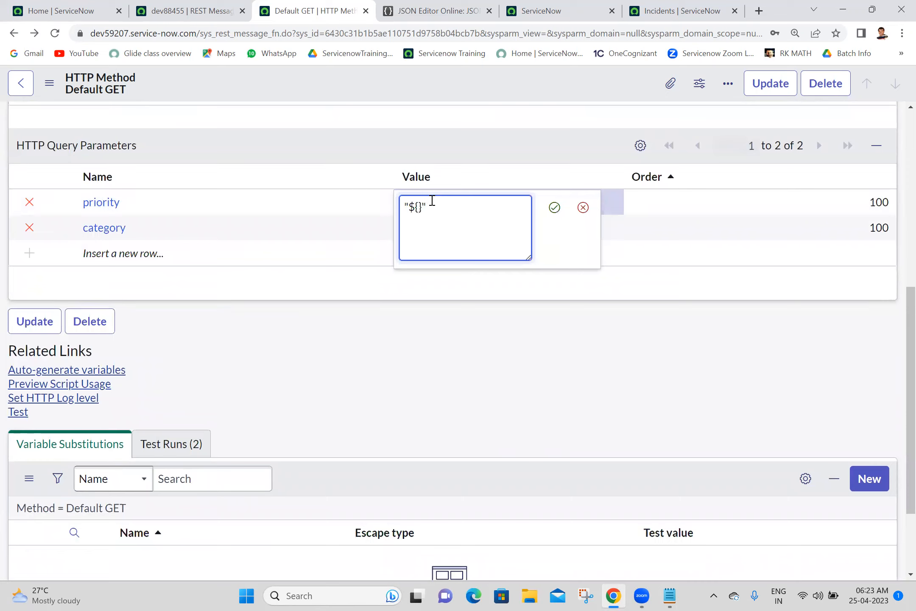
pyautogui.write('priority')
pyautogui.click(554, 207)
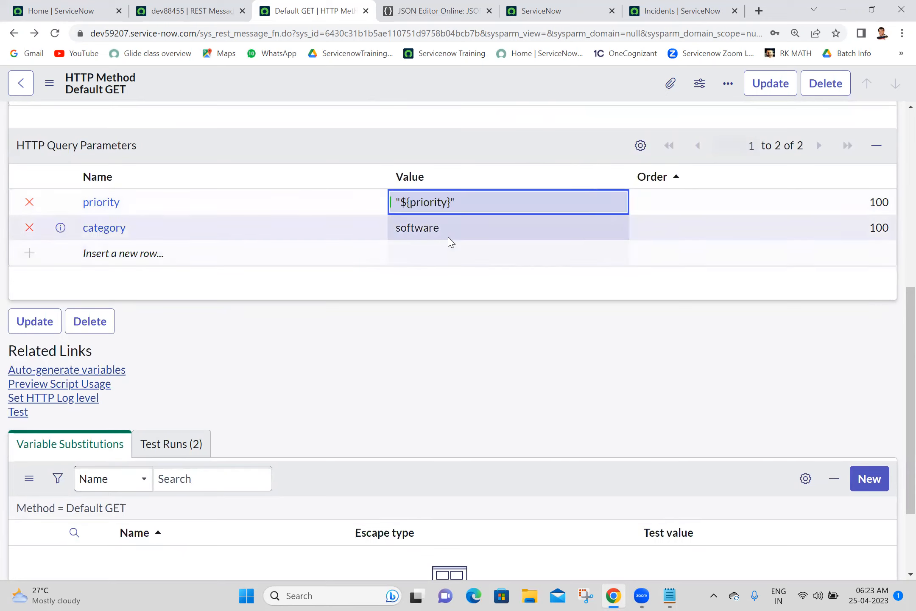
# Step: Change the category parameter's value from software to "${category}" and save the method
pyautogui.click(479, 233)
pyautogui.click(477, 230)
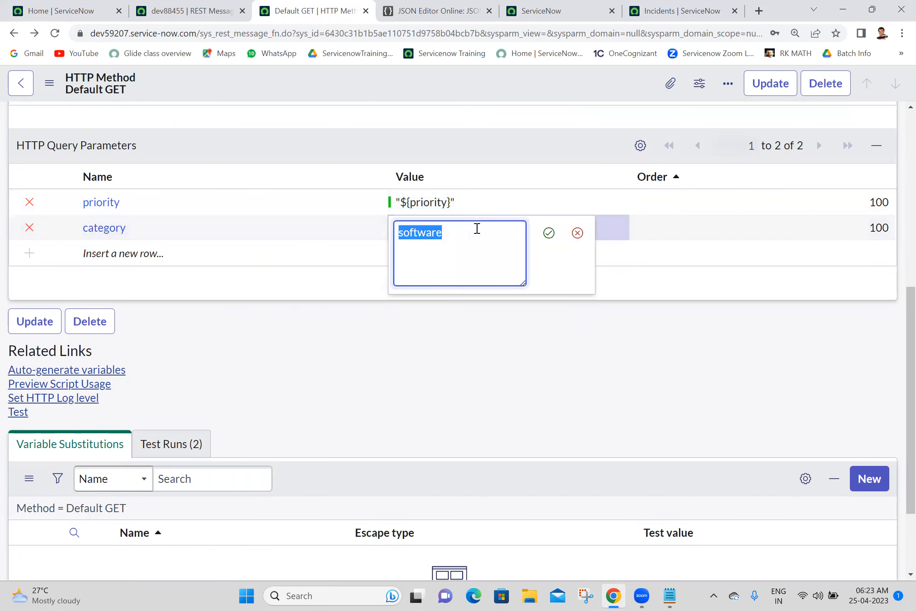
pyautogui.write('"')
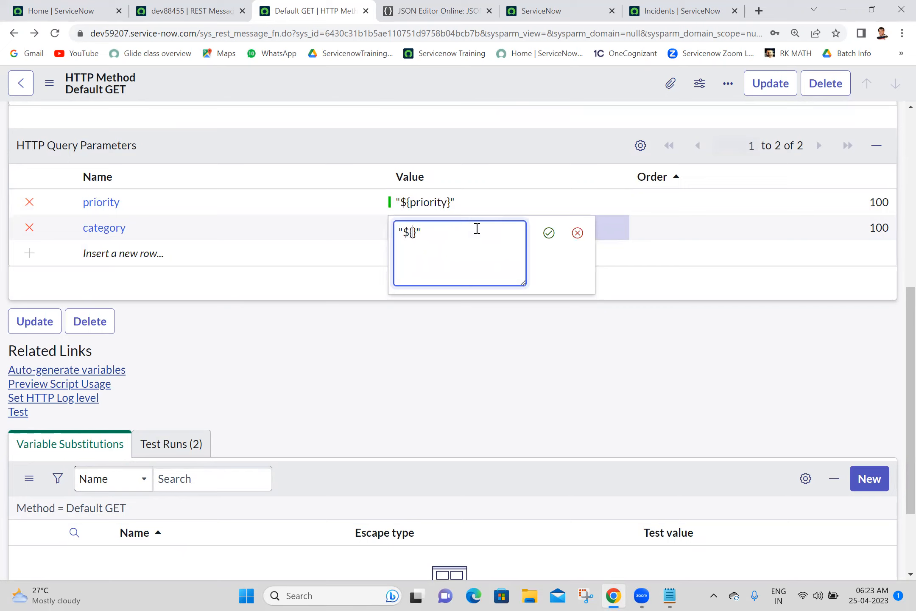
pyautogui.write('${category')
pyautogui.click(549, 232)
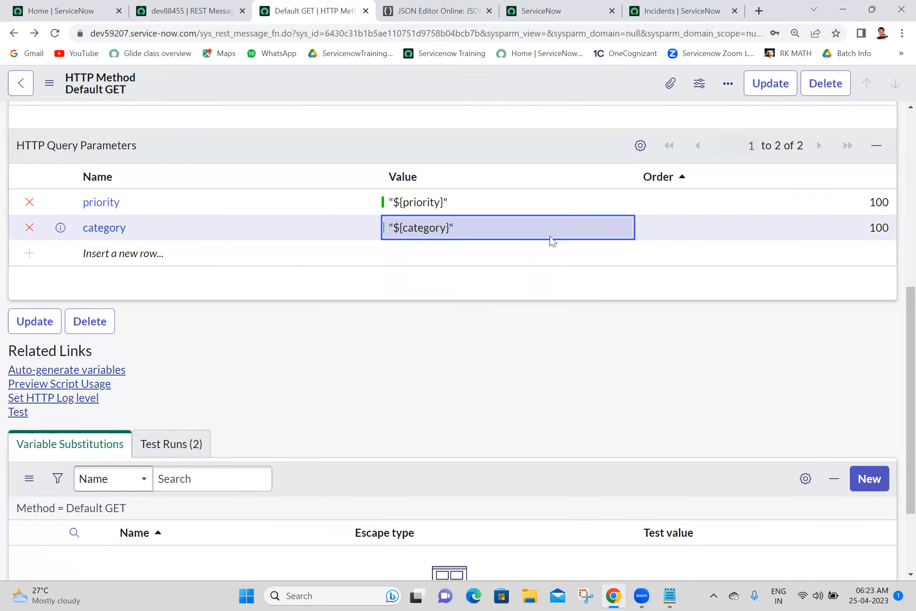
pyautogui.rightClick(442, 89)
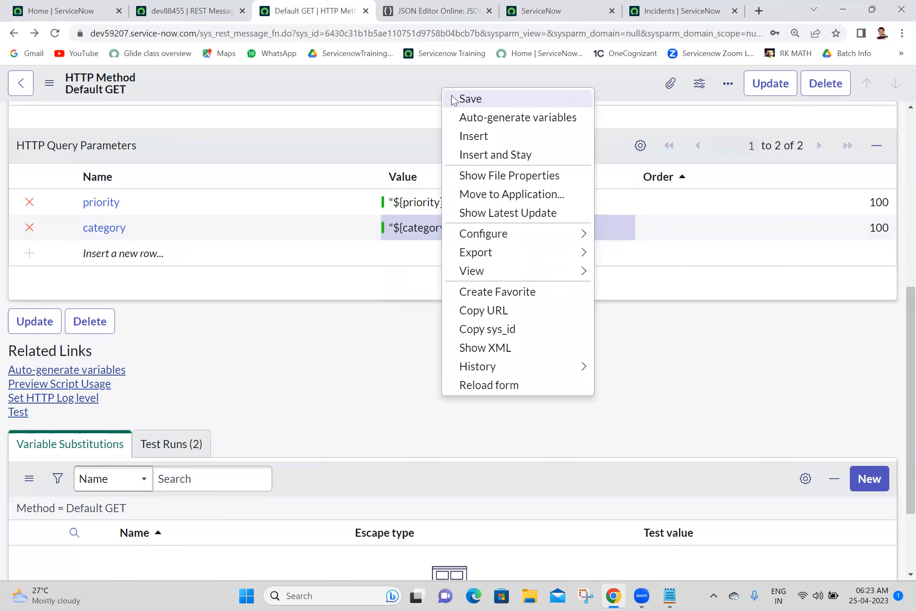
pyautogui.click(470, 99)
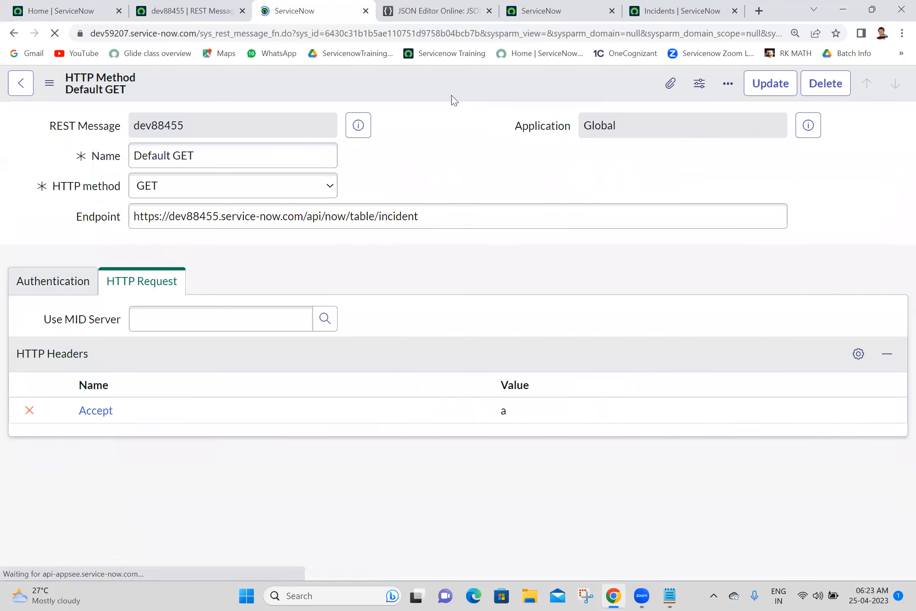
pyautogui.moveTo(910, 200); pyautogui.dragTo(911, 401)
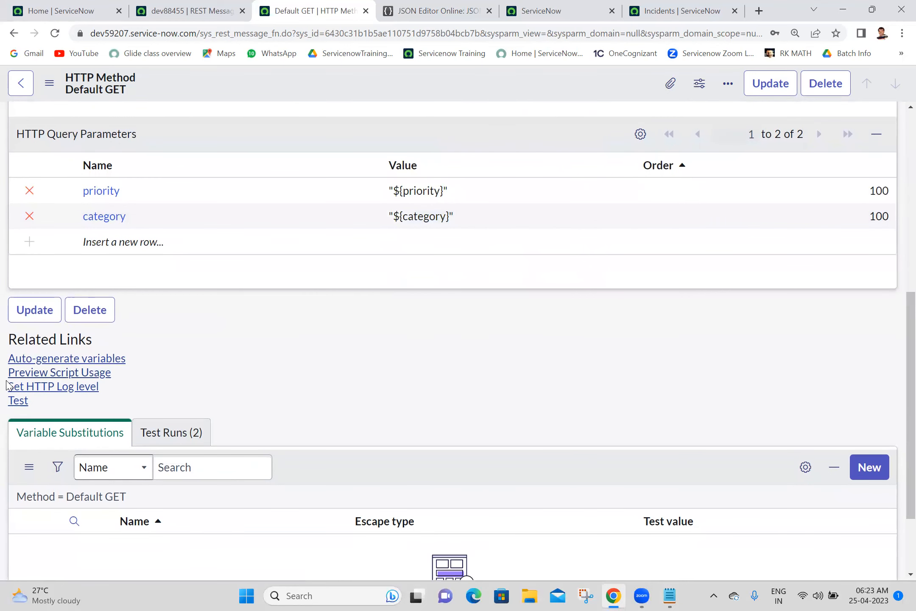
# Step: Auto-generate the query variables and set the category test value to hardware
pyautogui.click(68, 358)
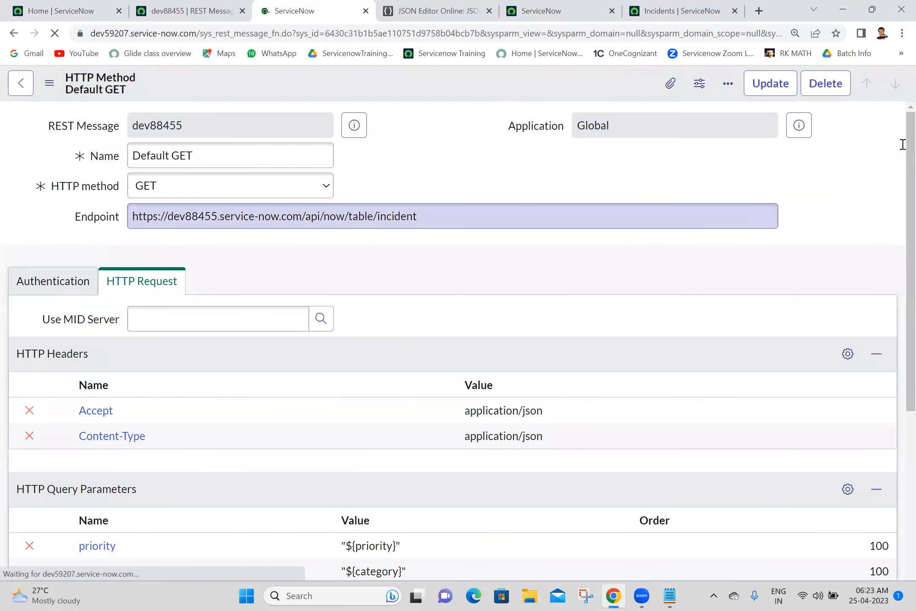
pyautogui.moveTo(896, 167); pyautogui.dragTo(896, 389)
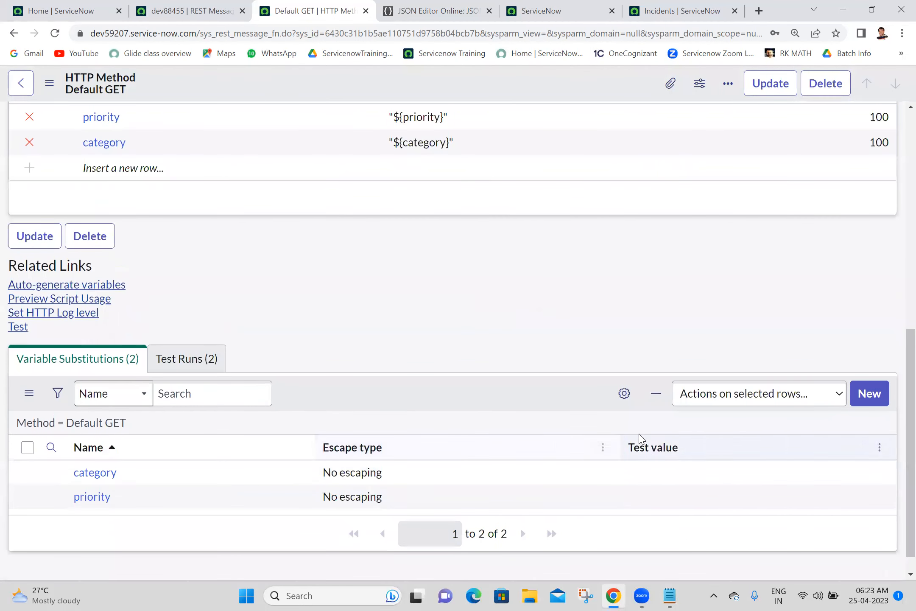
pyautogui.click(660, 482)
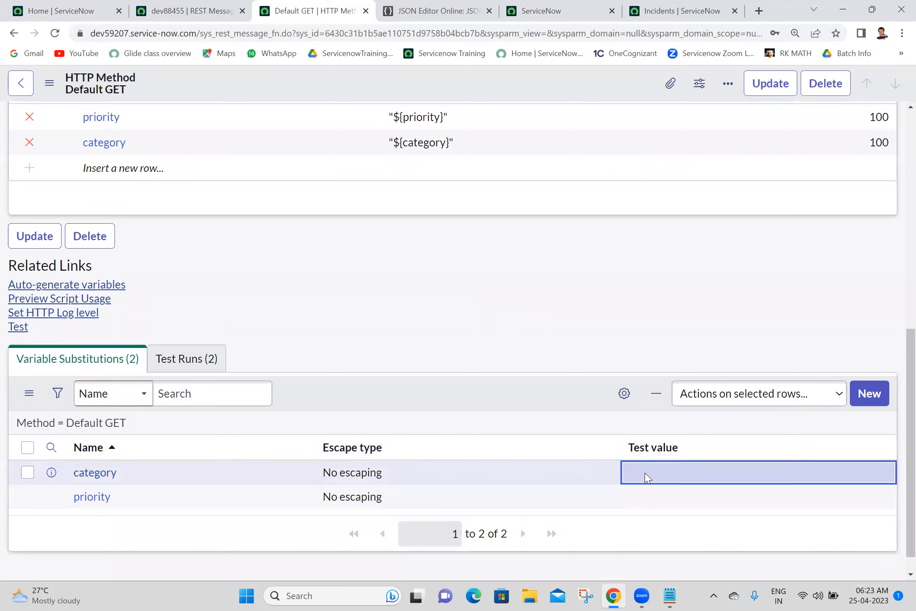
pyautogui.click(645, 474)
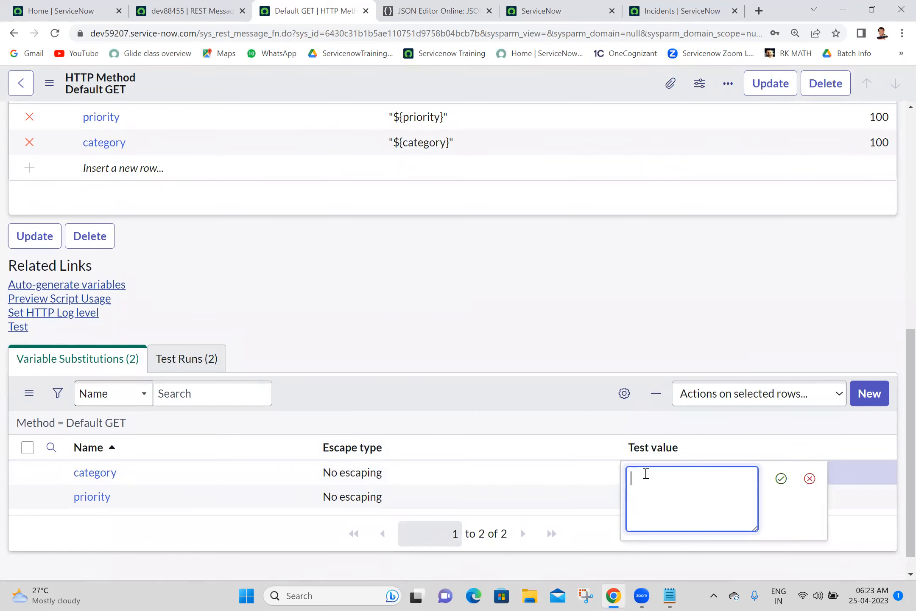
pyautogui.write('hardware')
pyautogui.click(780, 480)
# Step: Set the priority test value to 1, run the Default GET test, then view the incident list
pyautogui.click(670, 502)
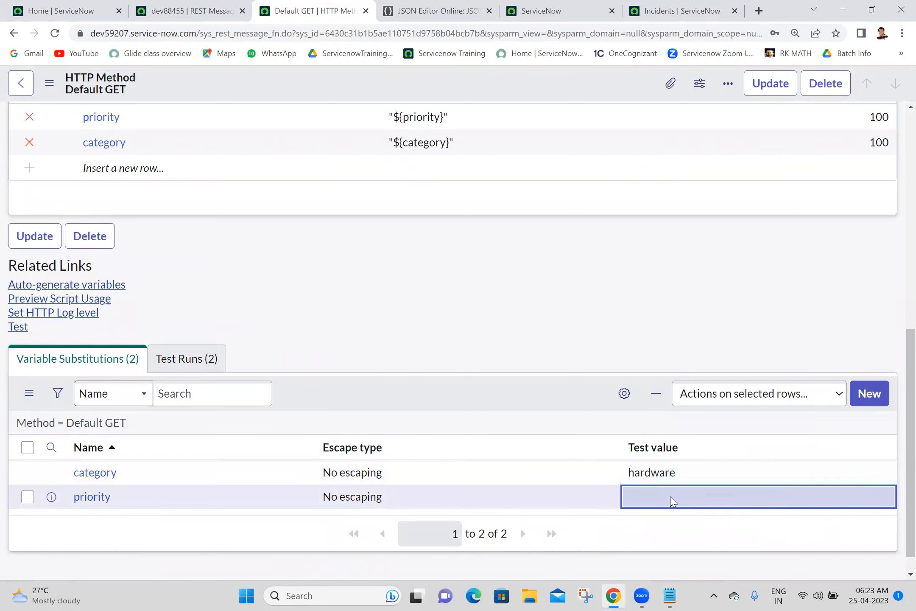
pyautogui.click(672, 498)
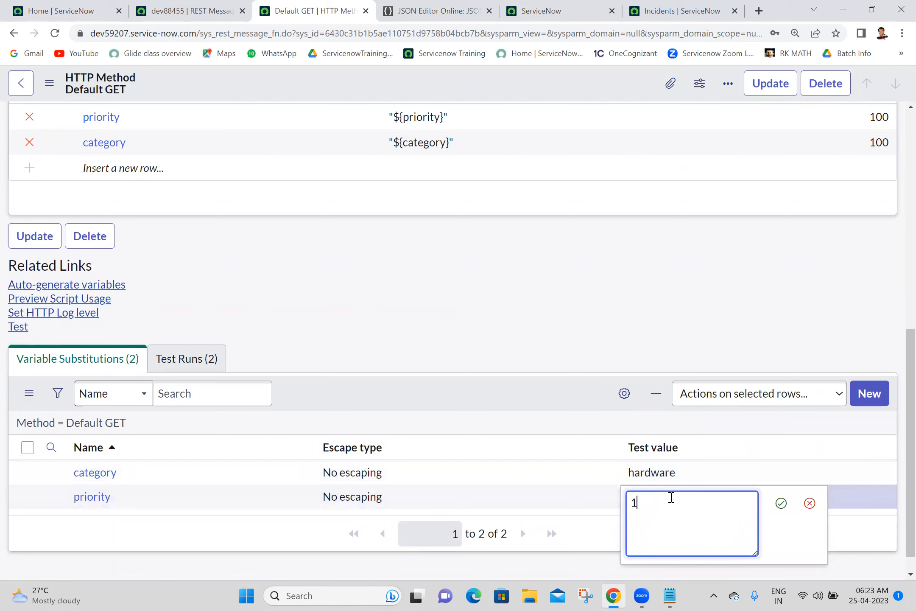
pyautogui.click(780, 503)
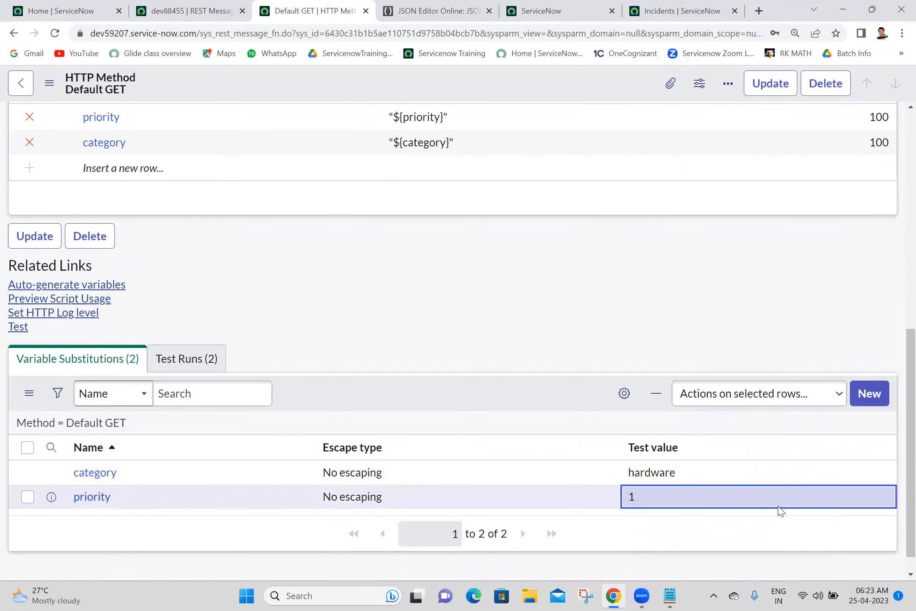
pyautogui.click(14, 330)
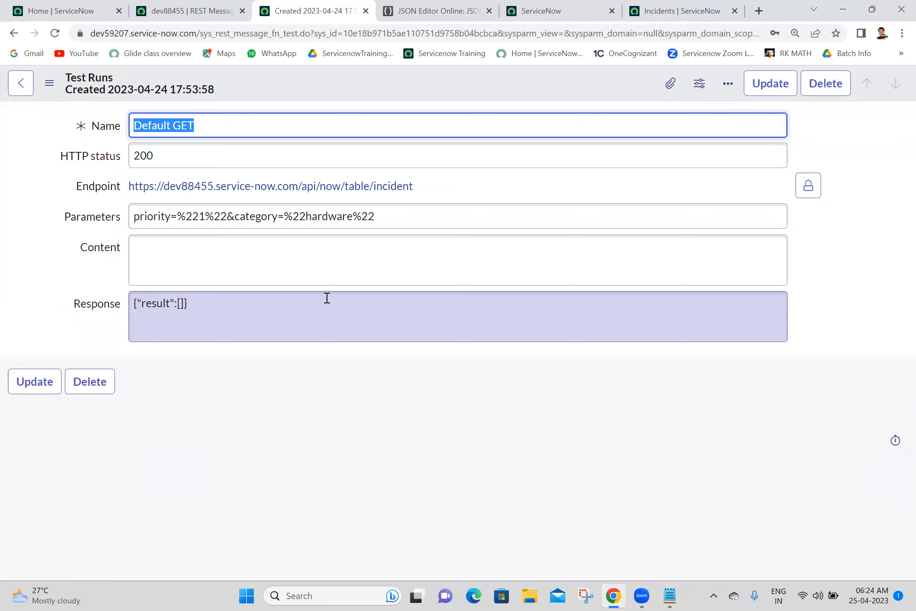
pyautogui.click(679, 10)
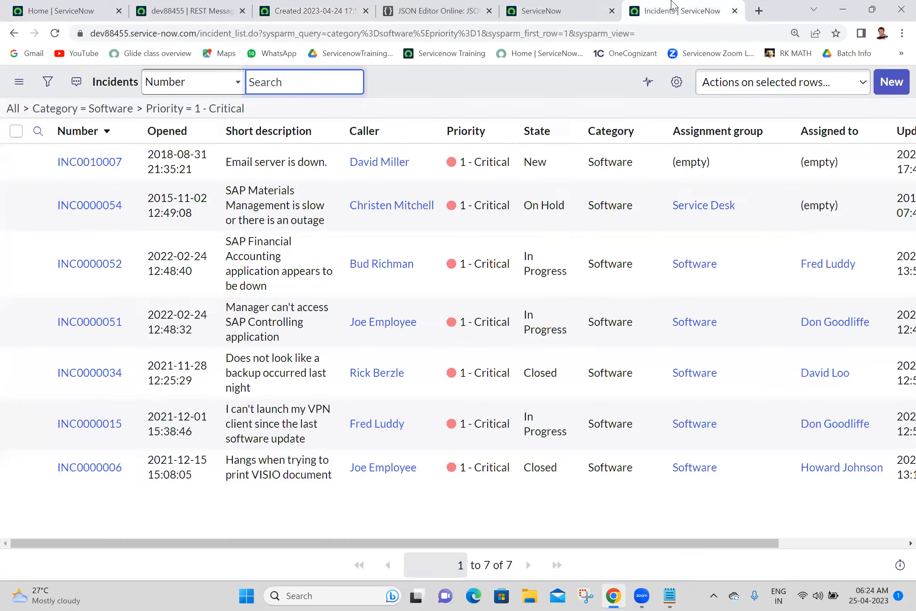
# Step: Filter all incidents to Hardware category and 1 - Critical priority, then return to the test run
pyautogui.click(13, 109)
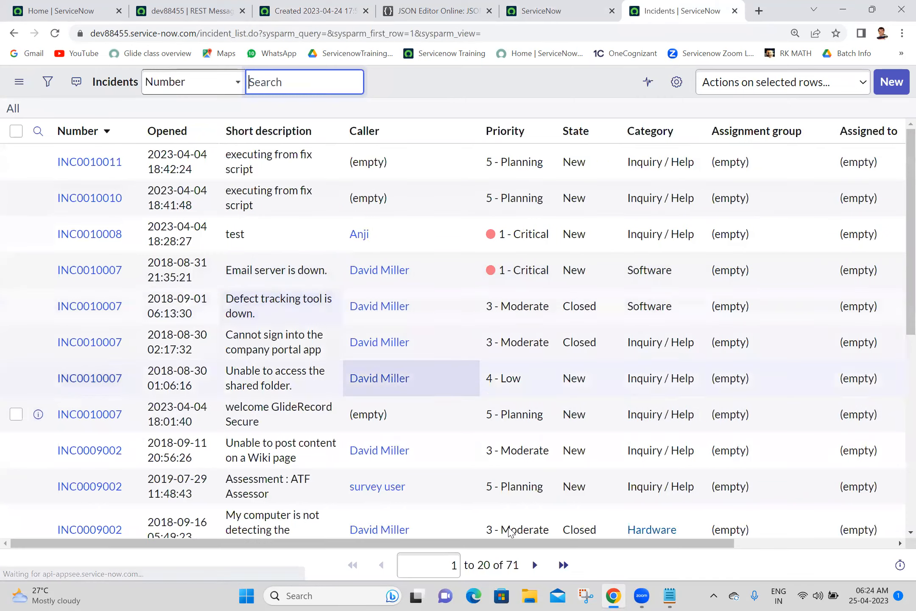
pyautogui.rightClick(652, 526)
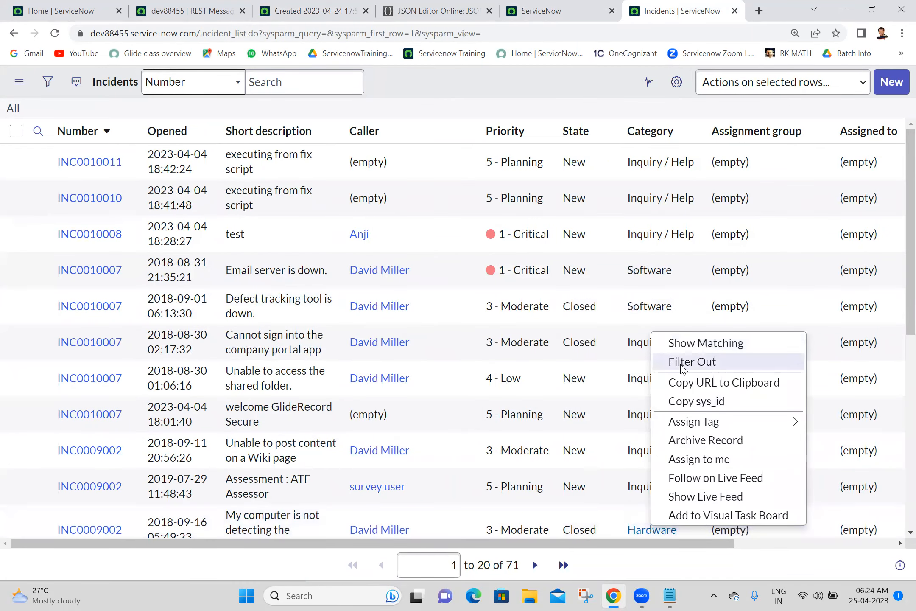
pyautogui.click(697, 345)
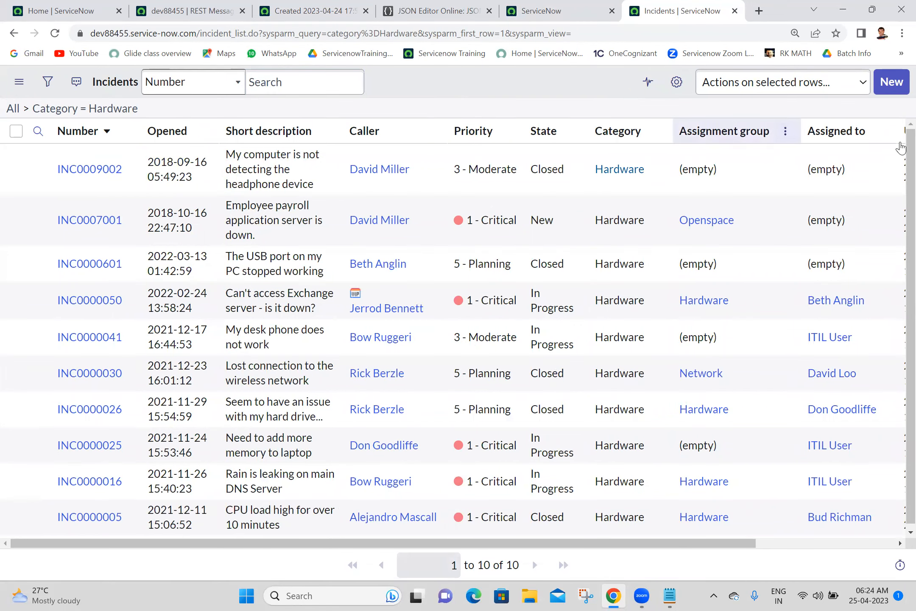
pyautogui.scroll(-1, 899, 276)
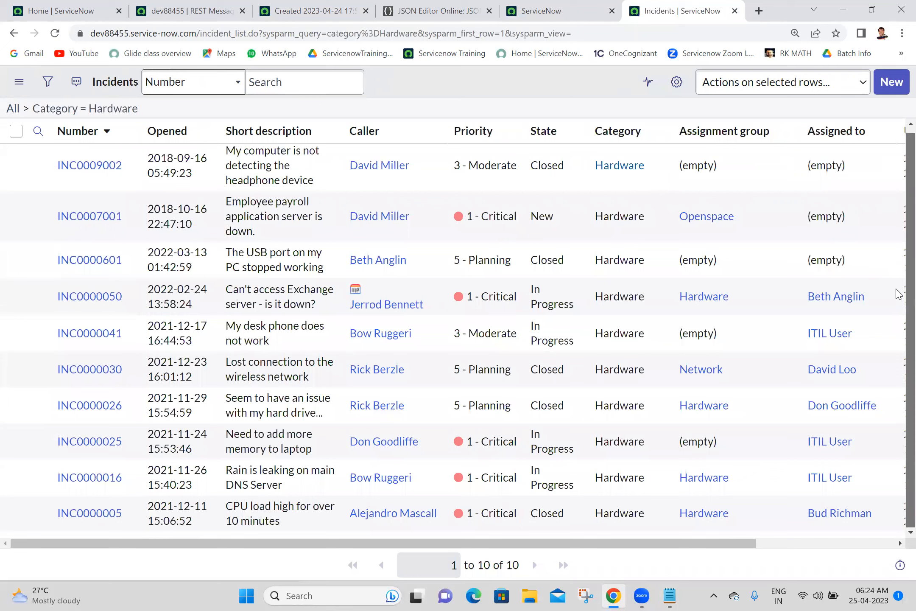
pyautogui.rightClick(485, 208)
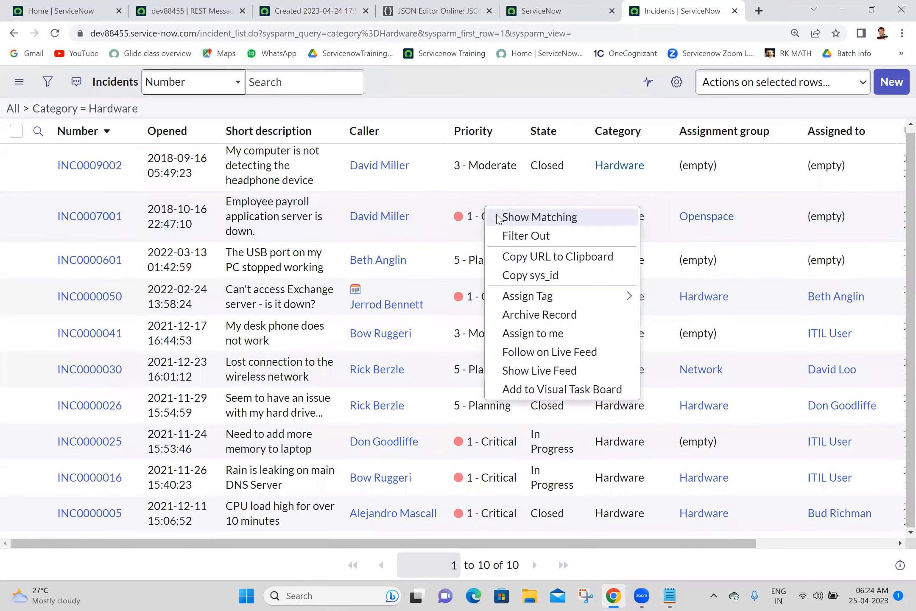
pyautogui.click(499, 218)
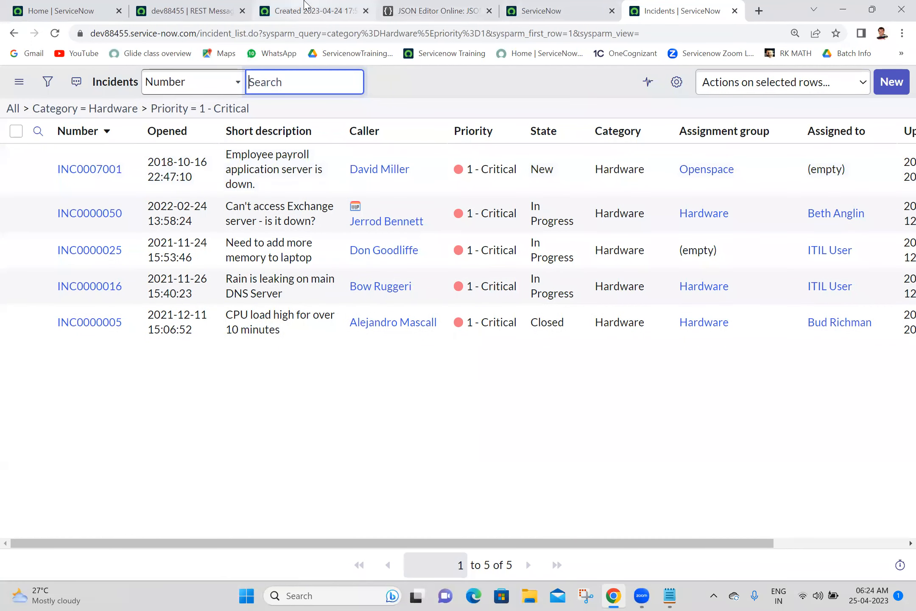
pyautogui.click(312, 11)
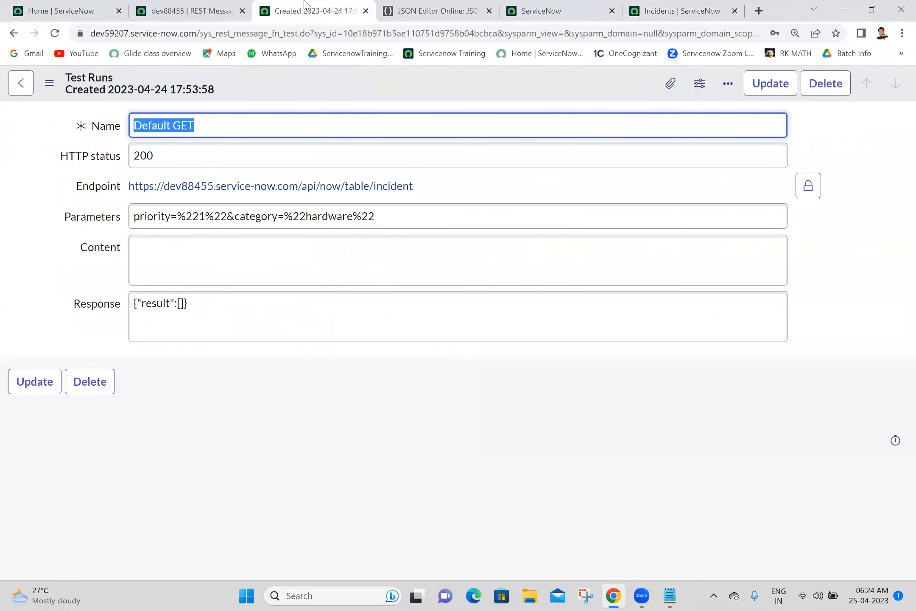
# Step: Back on the Default GET form, strip the quotes from the priority parameter value to leave ${priority}
pyautogui.click(7, 35)
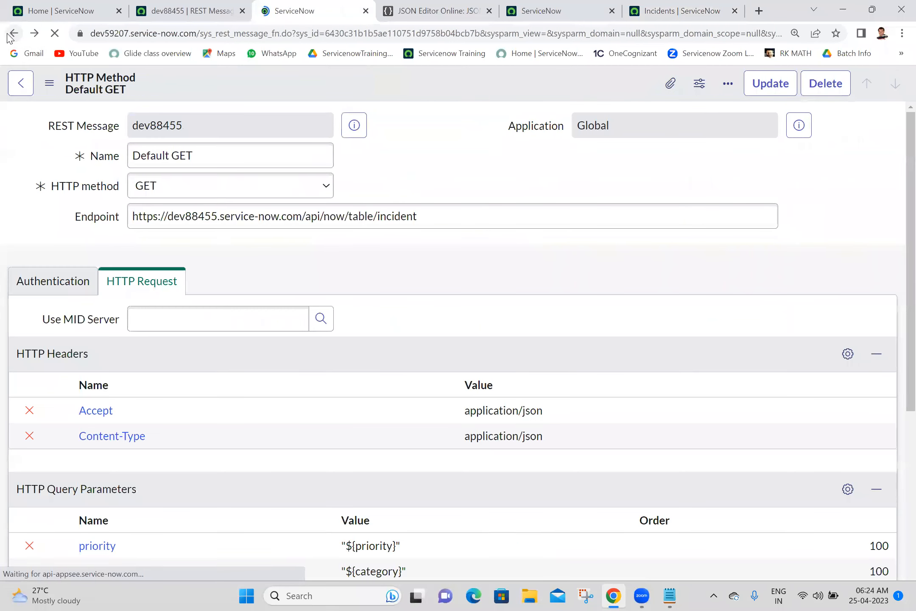
pyautogui.scroll(-5, 899, 297)
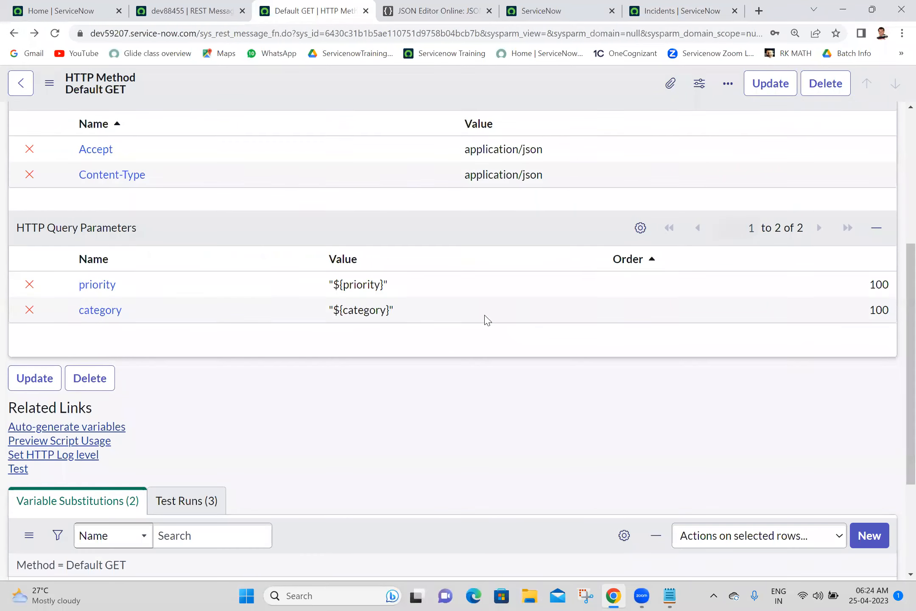
pyautogui.click(421, 310)
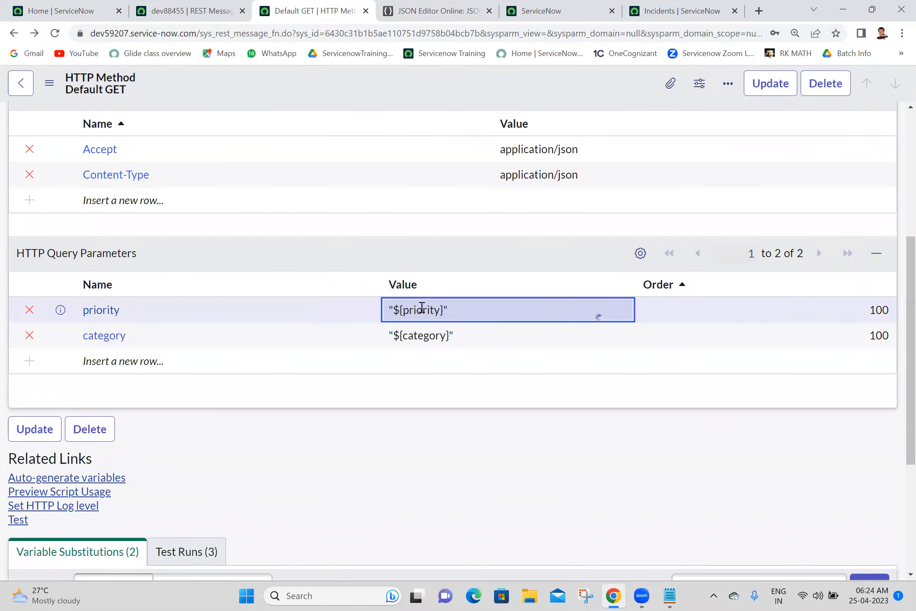
pyautogui.click(475, 315)
pyautogui.press('BackSpace')
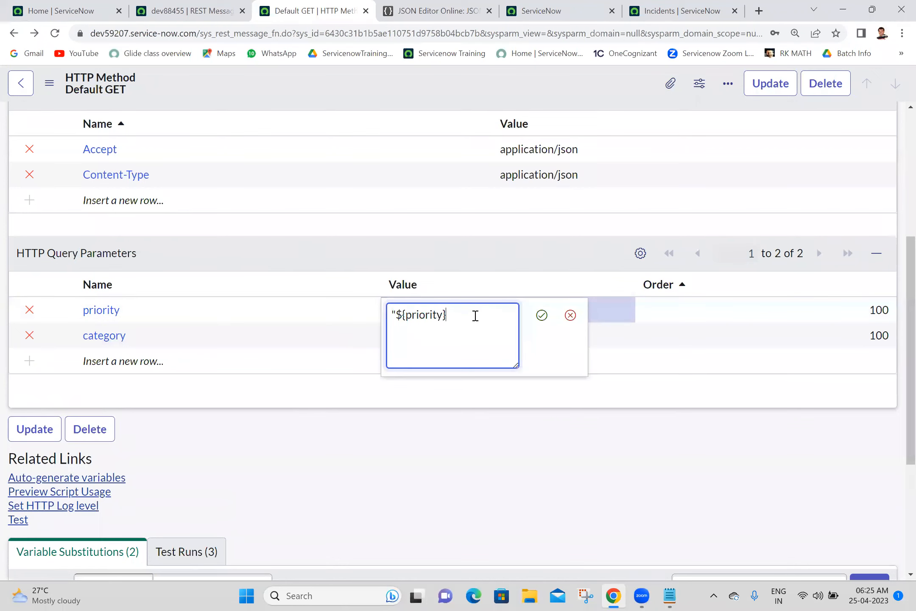
pyautogui.click(398, 314)
pyautogui.press('BackSpace')
pyautogui.click(541, 315)
# Step: Strip the quotes from the category value to leave ${category}, and save the method
pyautogui.click(500, 342)
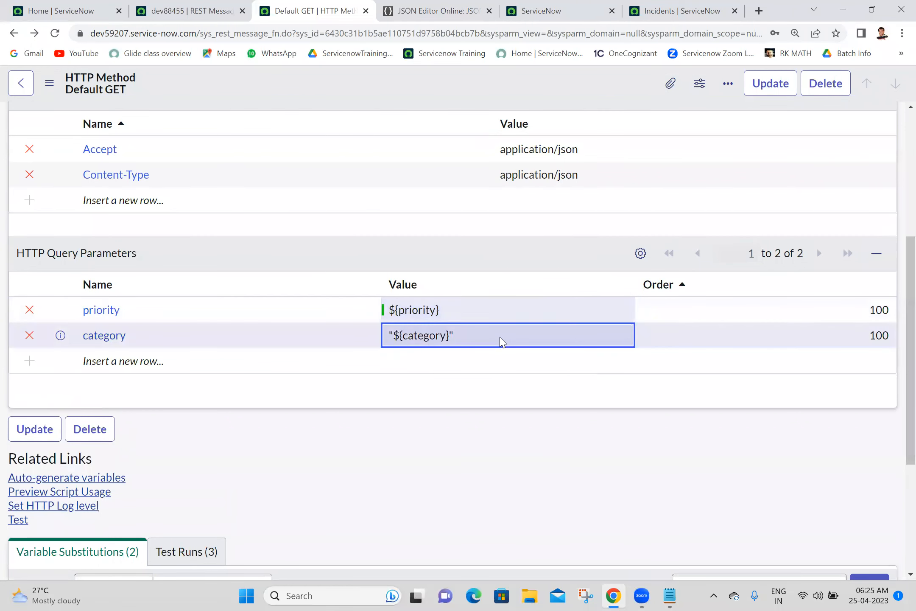
pyautogui.doubleClick(501, 341)
pyautogui.click(500, 338)
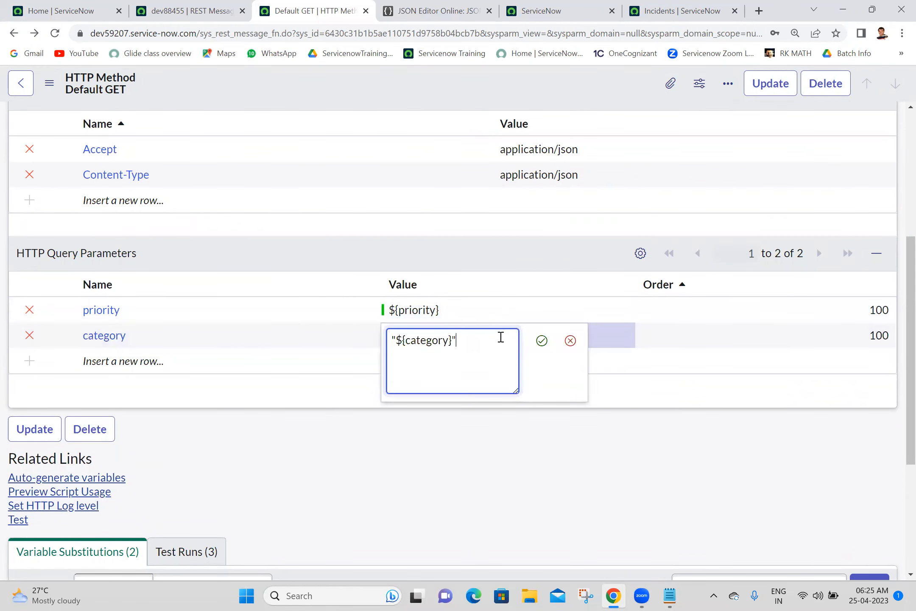
pyautogui.click(397, 339)
pyautogui.press('BackSpace')
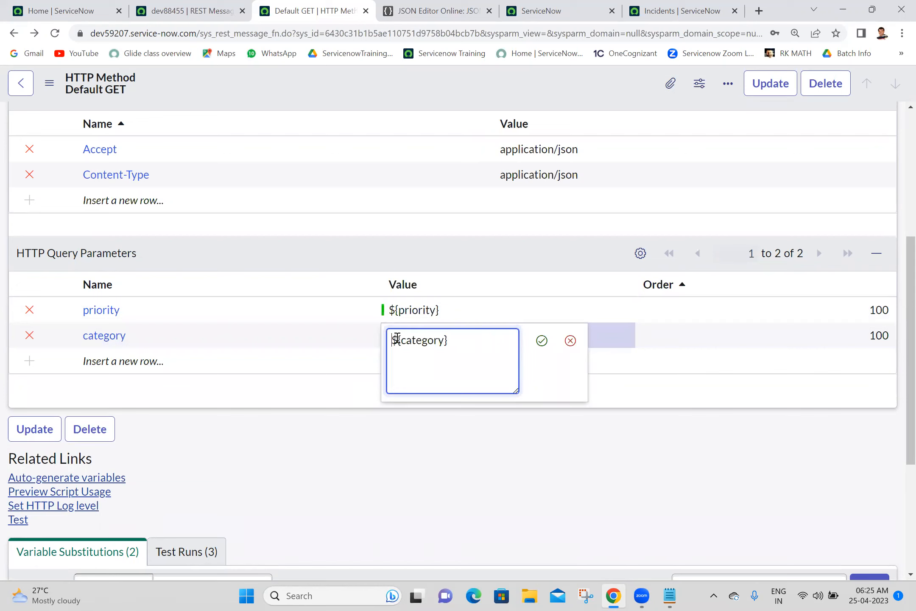
pyautogui.click(542, 341)
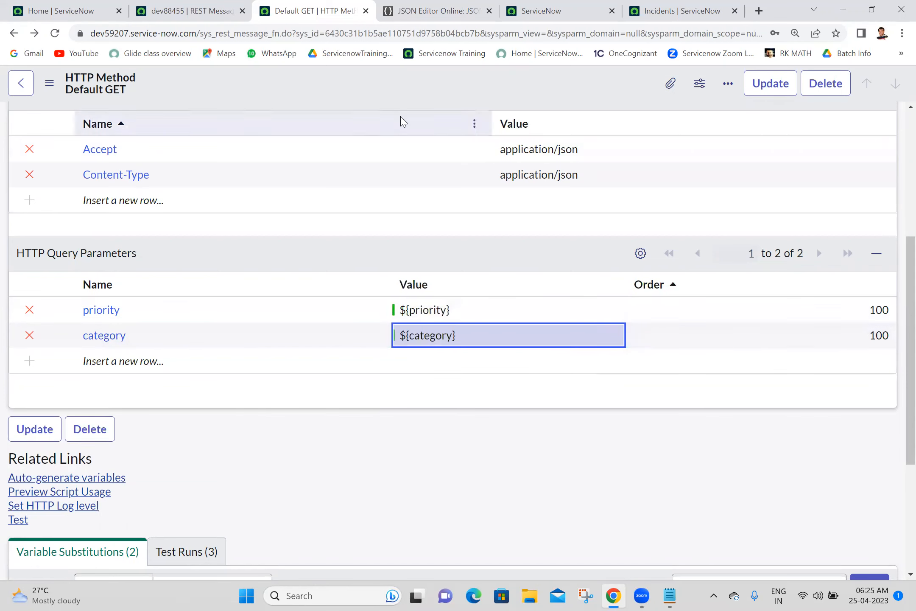
pyautogui.rightClick(384, 76)
pyautogui.click(391, 81)
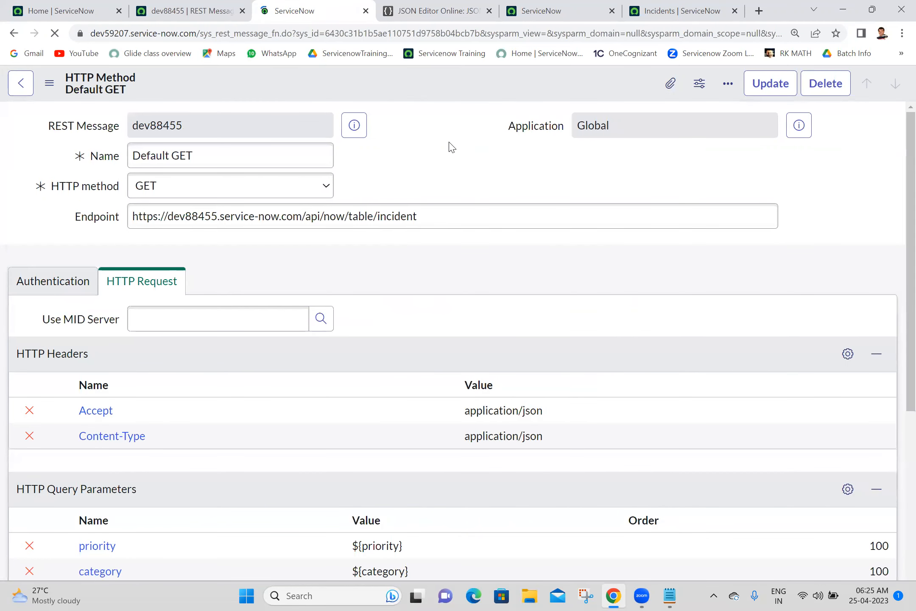
pyautogui.moveTo(899, 189); pyautogui.dragTo(883, 374)
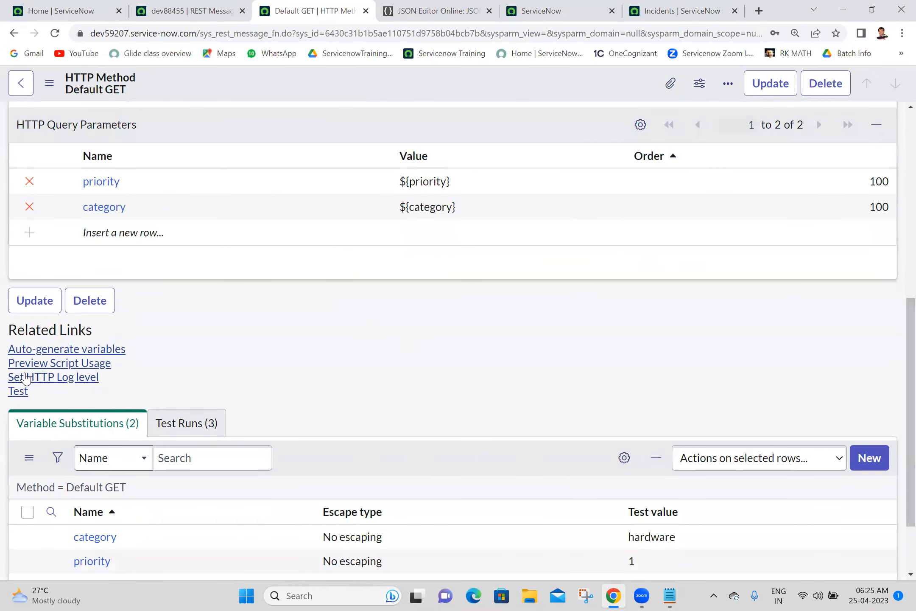
# Step: Run the Default GET test and load its response into JSON Editor Online
pyautogui.click(18, 391)
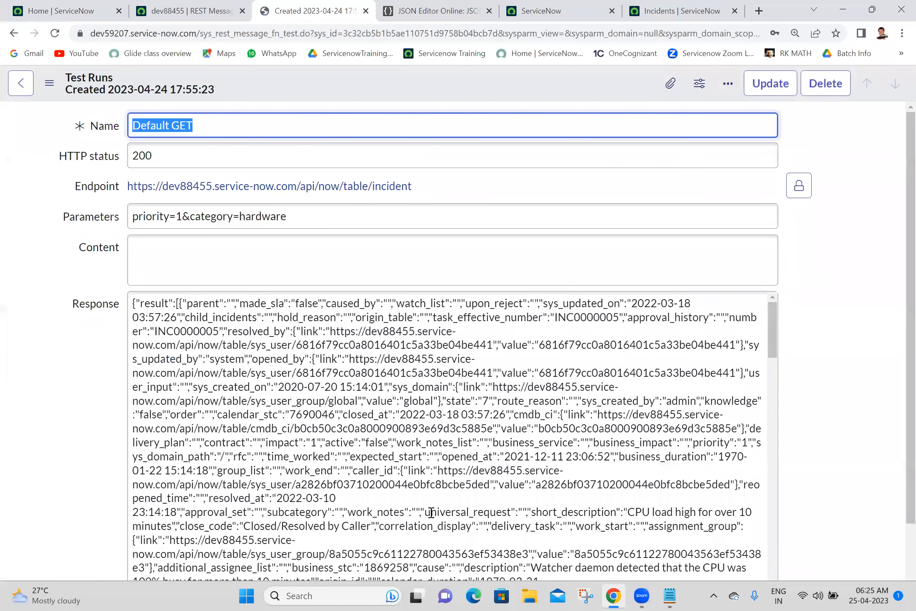
pyautogui.click(487, 418)
pyautogui.hotkey('ctrl', 'a')
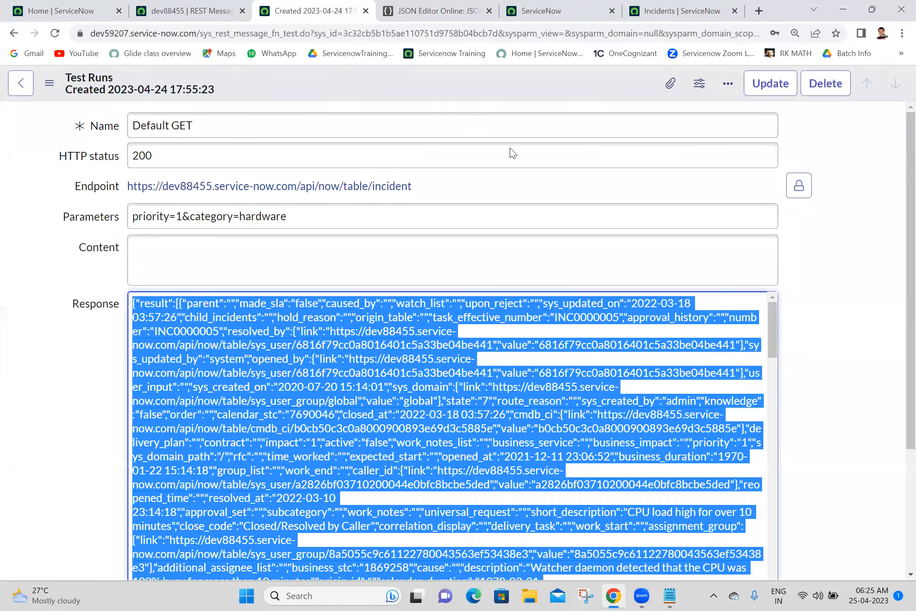
pyautogui.click(445, 5)
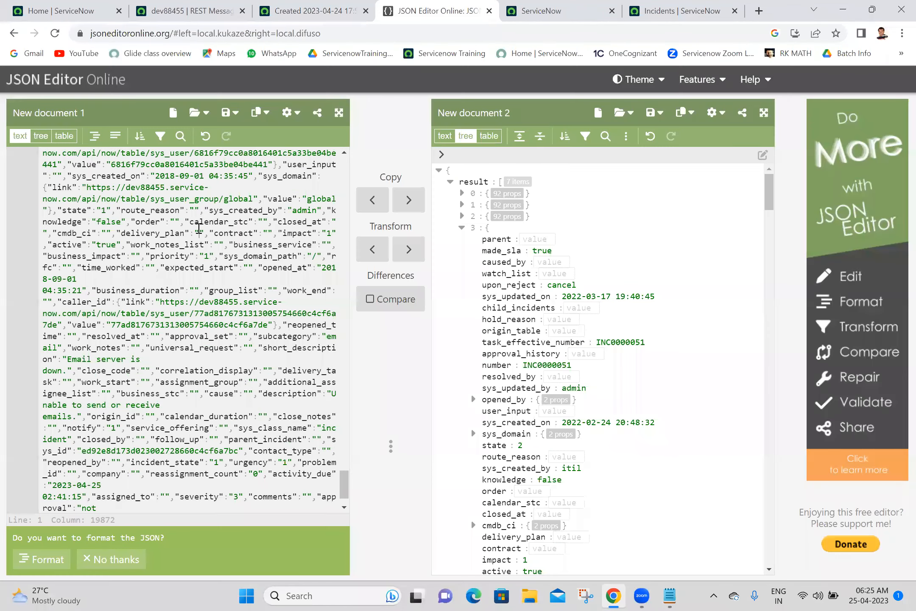
pyautogui.hotkey('ctrl', 'a')
pyautogui.press('BackSpace')
pyautogui.hotkey('ctrl', 'v')
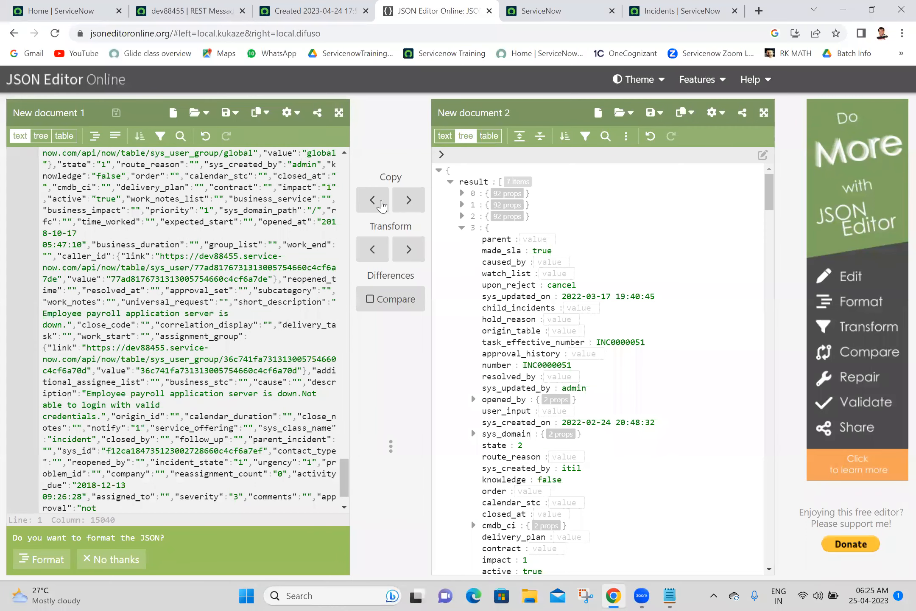
pyautogui.click(410, 200)
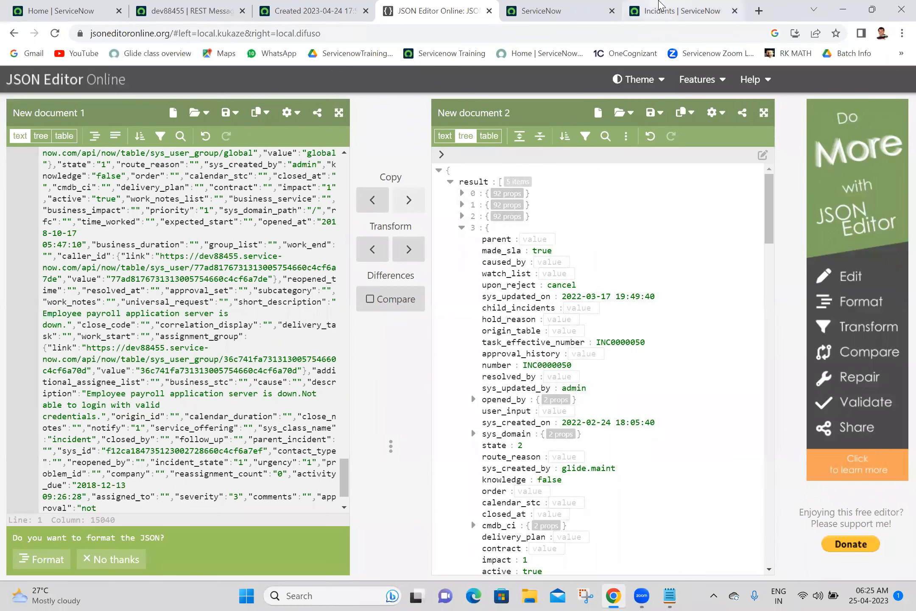
# Step: Compare the response against the Hardware critical incidents list, then return to the Default GET form
pyautogui.click(643, 9)
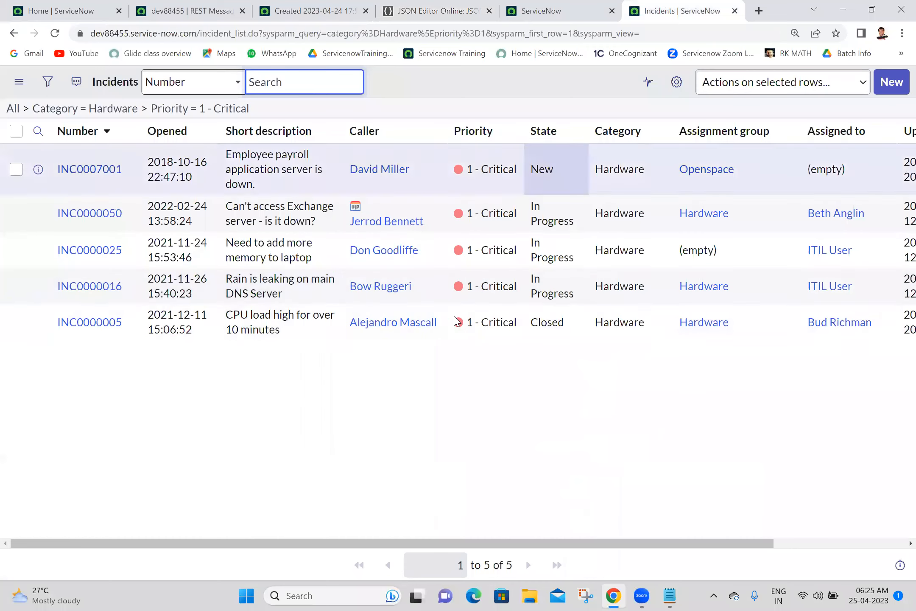
pyautogui.click(404, 422)
pyautogui.click(326, 5)
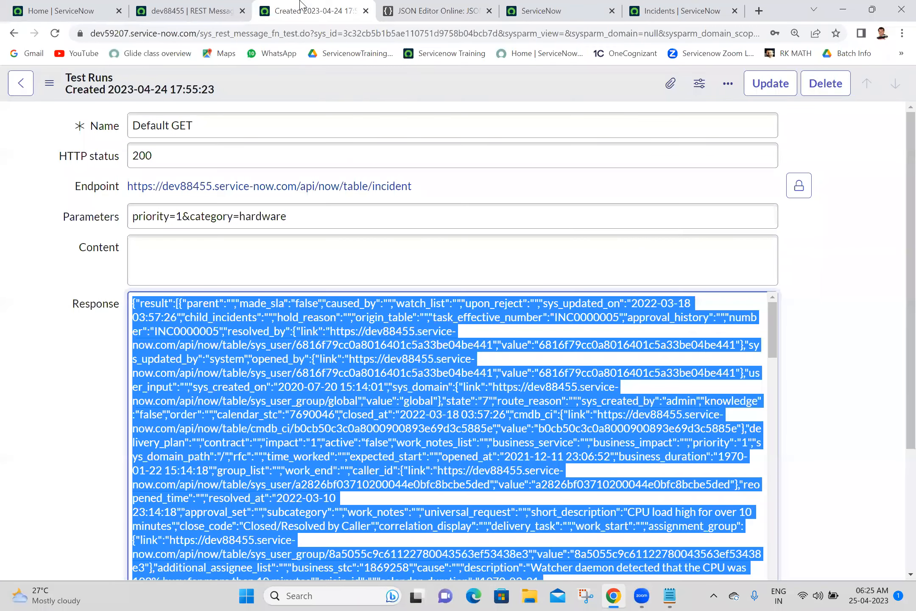
pyautogui.click(13, 34)
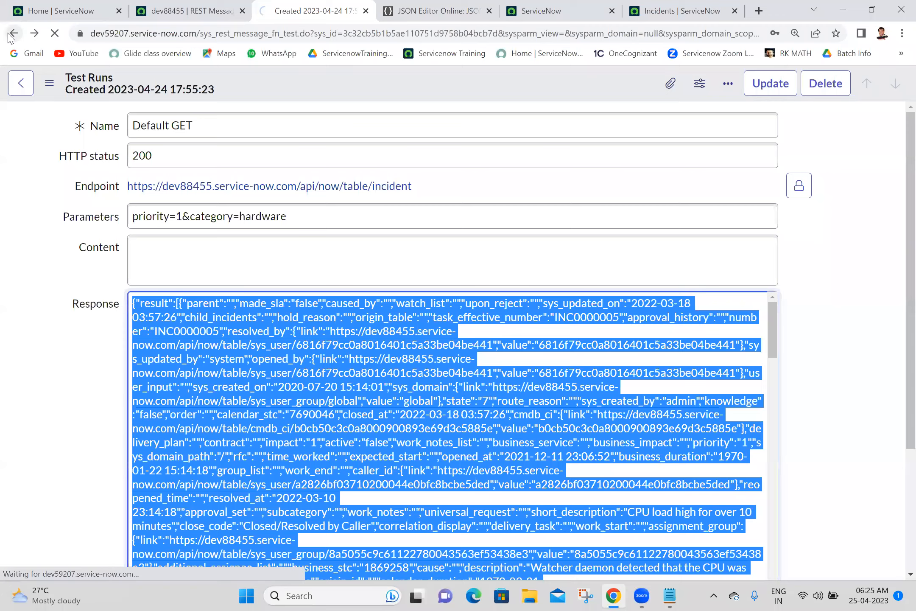
pyautogui.moveTo(911, 277); pyautogui.dragTo(891, 479)
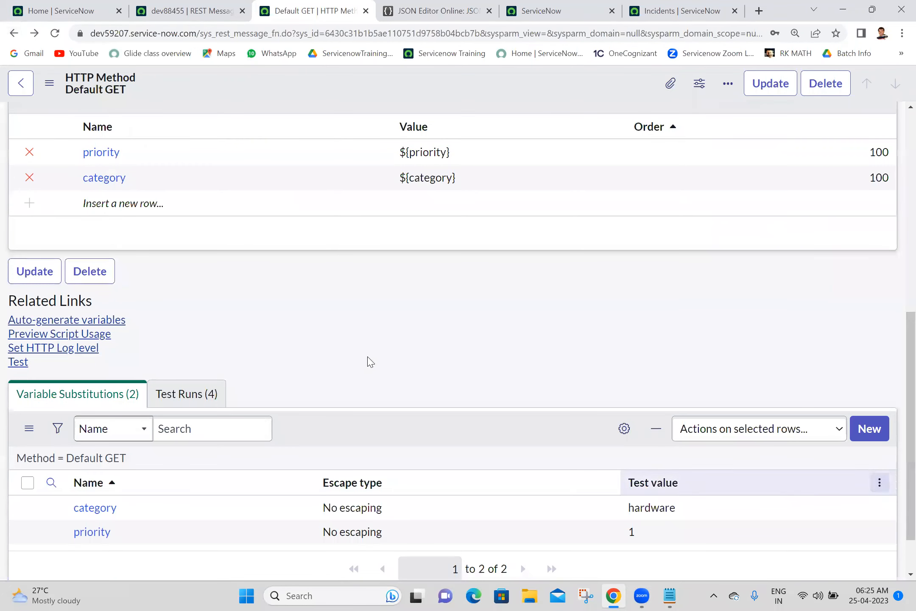
# Step: Copy the generated Default GET script from Preview Script Usage and switch to the Batch 18 notes
pyautogui.click(63, 335)
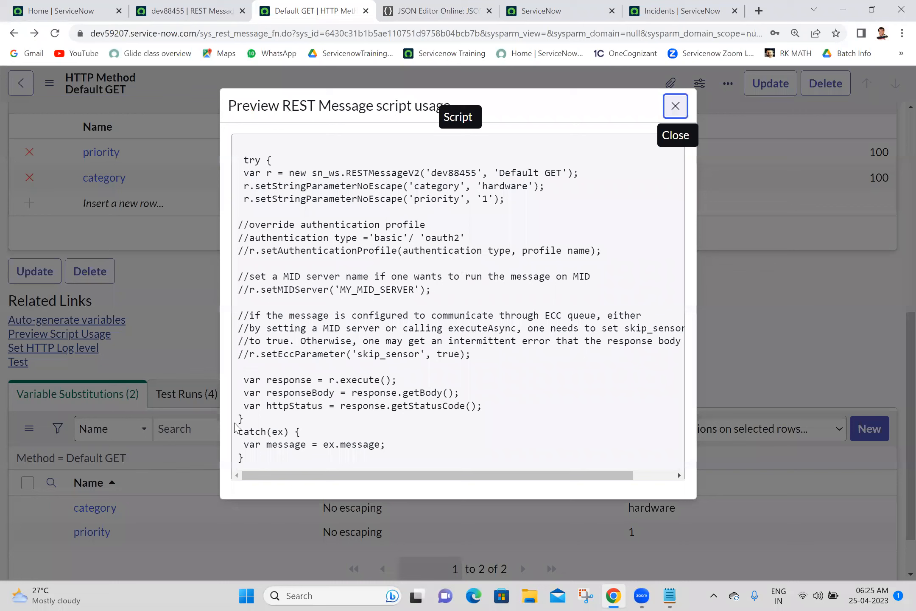
pyautogui.moveTo(254, 466); pyautogui.dragTo(248, 151)
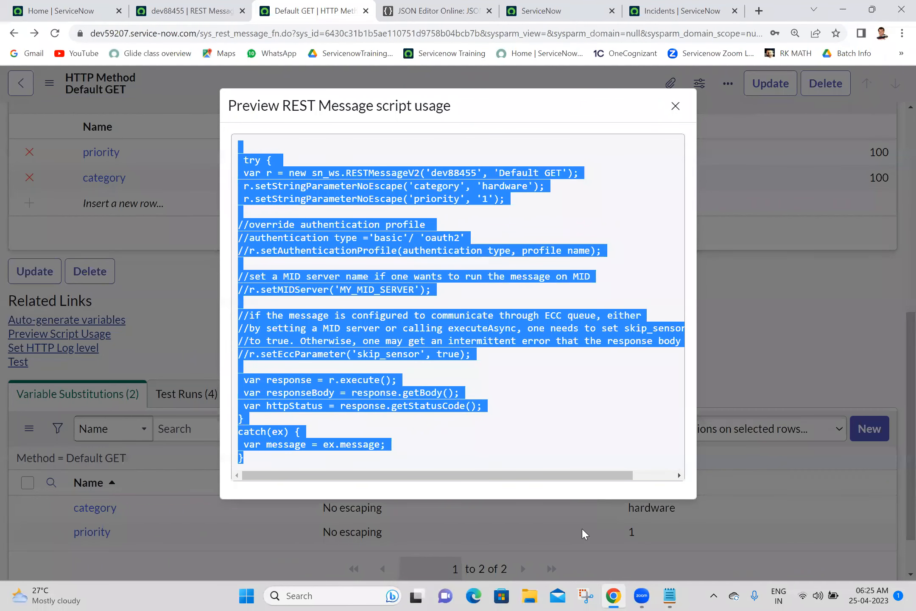
pyautogui.click(670, 596)
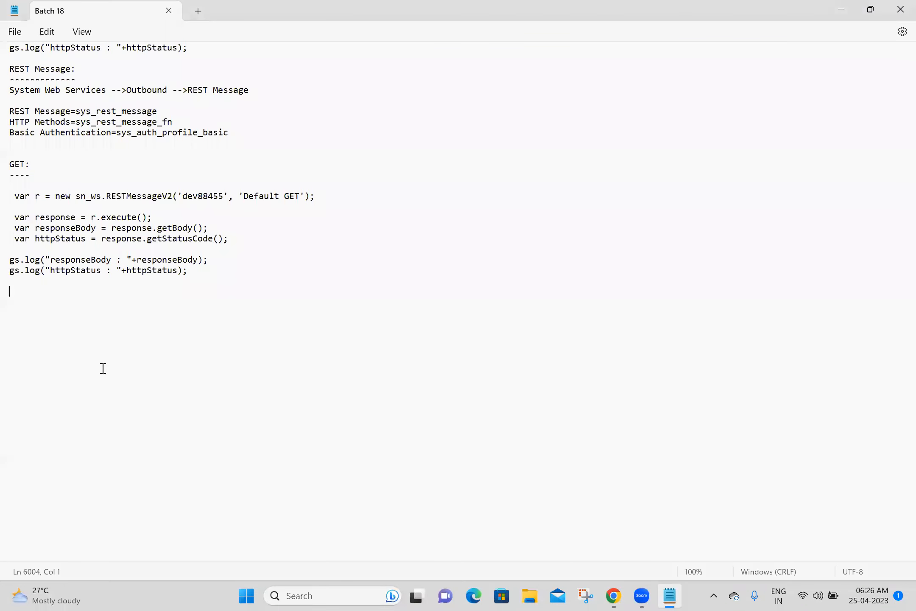
# Step: Paste the generated script and remove its try line, comment block and catch block
pyautogui.write("try {  var r = new sn_ws.RESTMessageV2('dev88455', 'Default GET');  r.setStringParameterNoEscape('category', 'hardware');  r.setStringParameterNoEscape('priority', '1');  //override authentication profile //authentication type ='basic'/ 'oauth2' //r.setAuthenticationProfile(authentication type, profile name);  //set a MID server name if one wants to run the message on MID //r.setMIDServer('MY_MID_SERVER');  //if the message is configured to communicate through ECC queue, either //by setting a MID server or calling executeAsync, one needs to set skip_sensor //to true. Otherwise, one may get an intermittent error that the response body is null //r.setEccParameter('skip_sensor', true);   var response = r.execute();  var responseBody = response.getBody();  var httpStatus = response.getStatusCode(); } catch(ex) {  var message = ex.message; }")
pyautogui.moveTo(43, 302); pyautogui.dragTo(11, 303)
pyautogui.press('BackSpace')
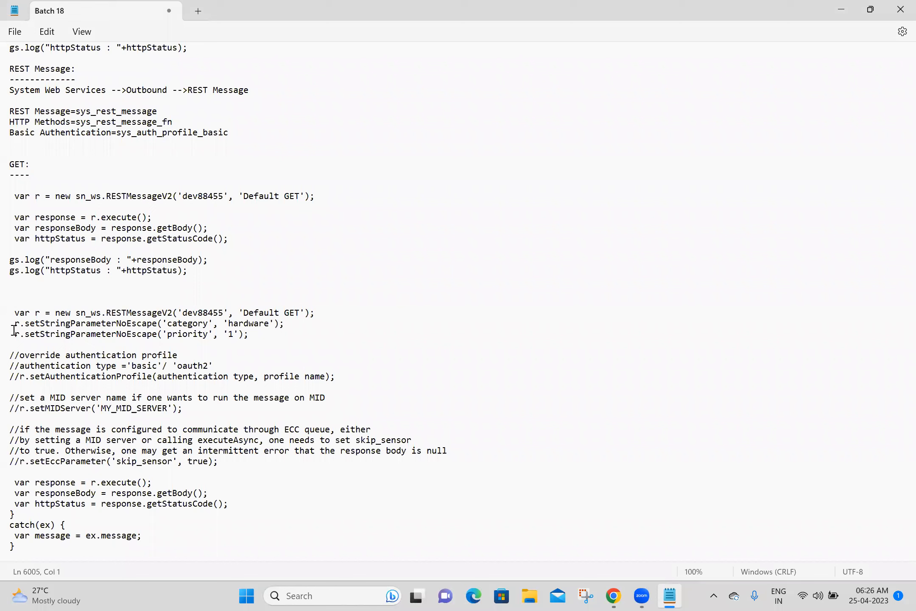
pyautogui.moveTo(16, 344); pyautogui.dragTo(209, 470)
pyautogui.press('BackSpace')
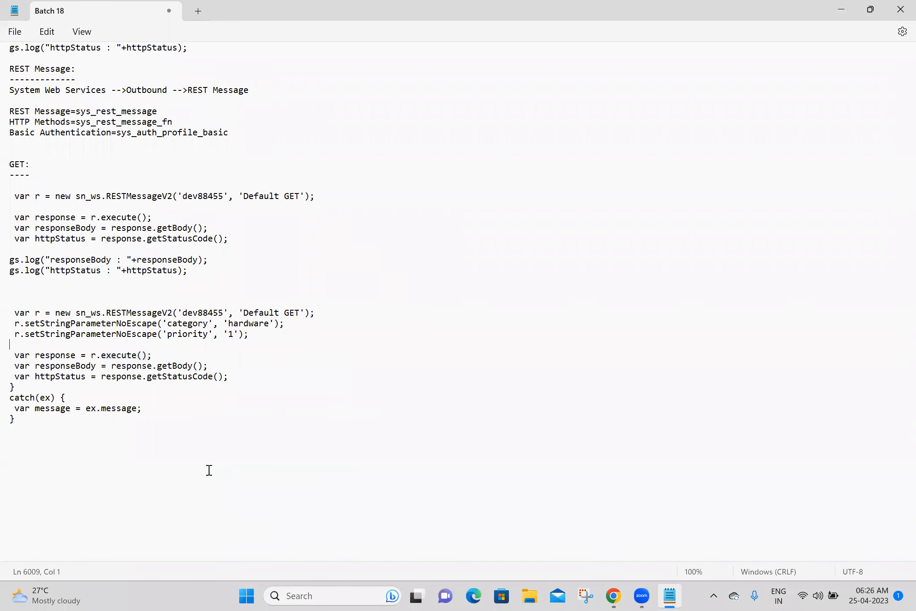
pyautogui.moveTo(47, 423); pyautogui.dragTo(7, 386)
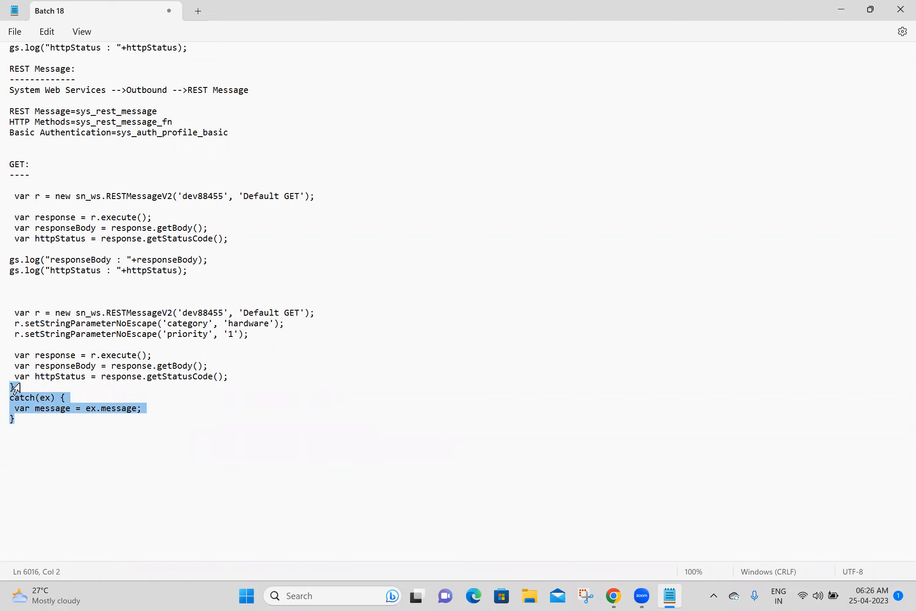
pyautogui.press('BackSpace')
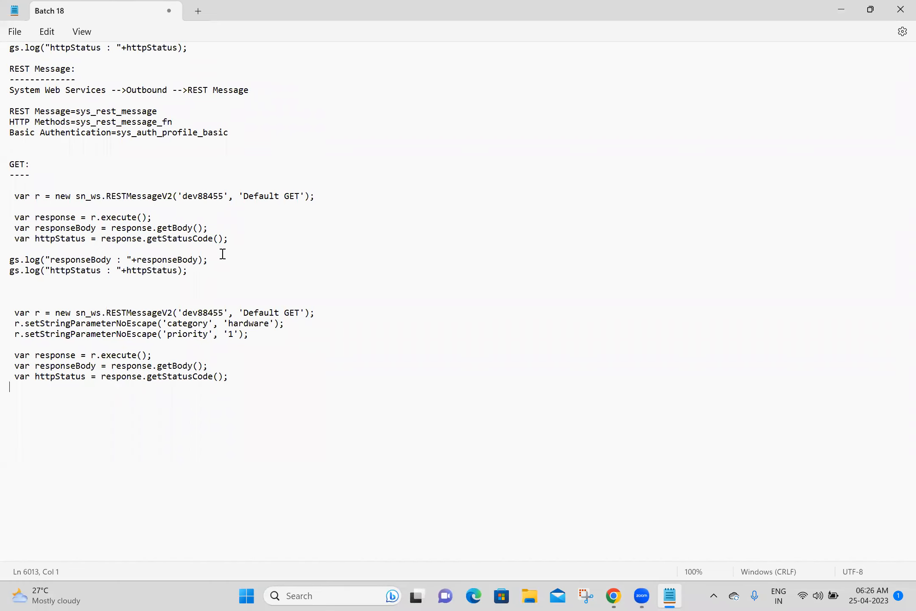
# Step: Copy the two gs.log lines and paste them below the new script
pyautogui.click(213, 271)
pyautogui.moveTo(213, 270); pyautogui.dragTo(16, 251)
pyautogui.hotkey('ctrl', 'c')
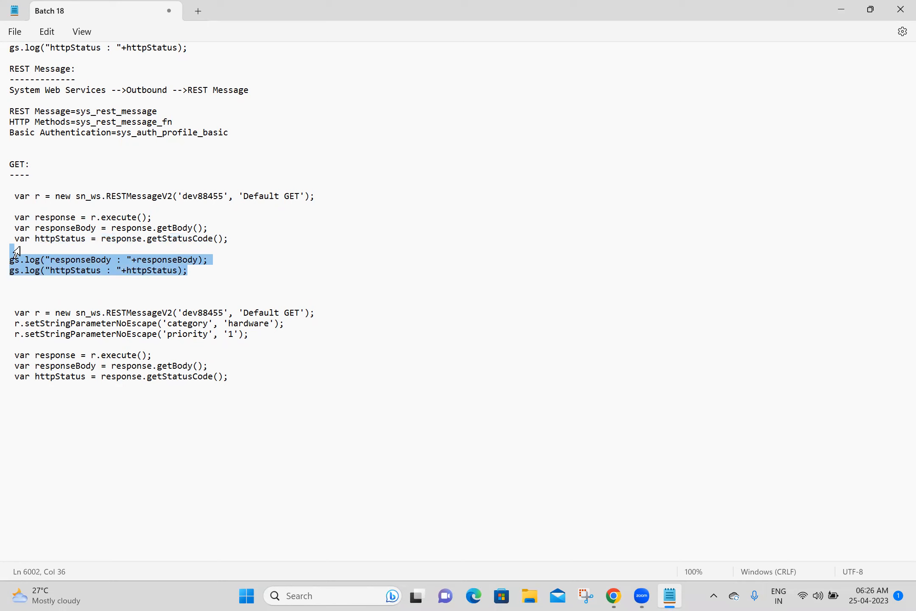
pyautogui.click(55, 395)
pyautogui.hotkey('ctrl', 'v')
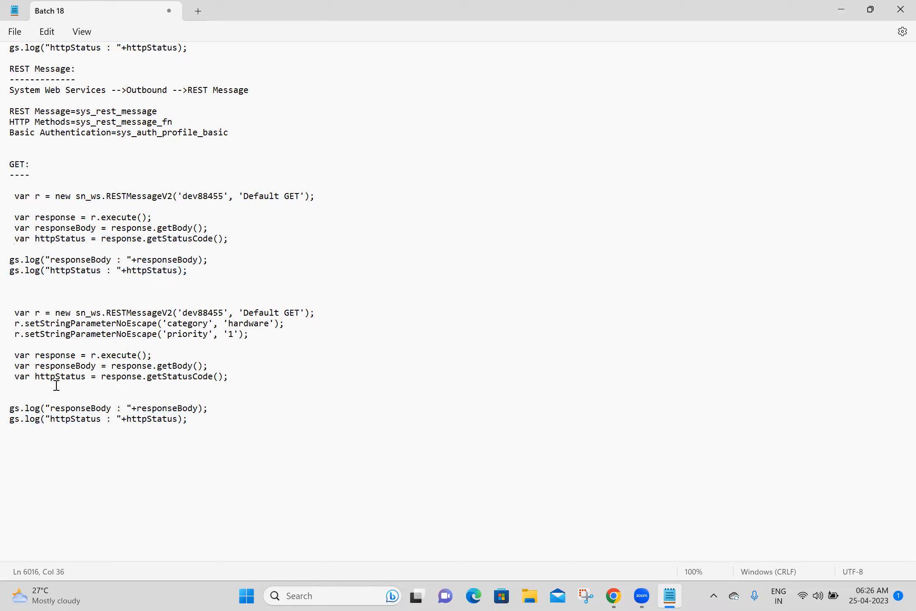
pyautogui.press('Delete')
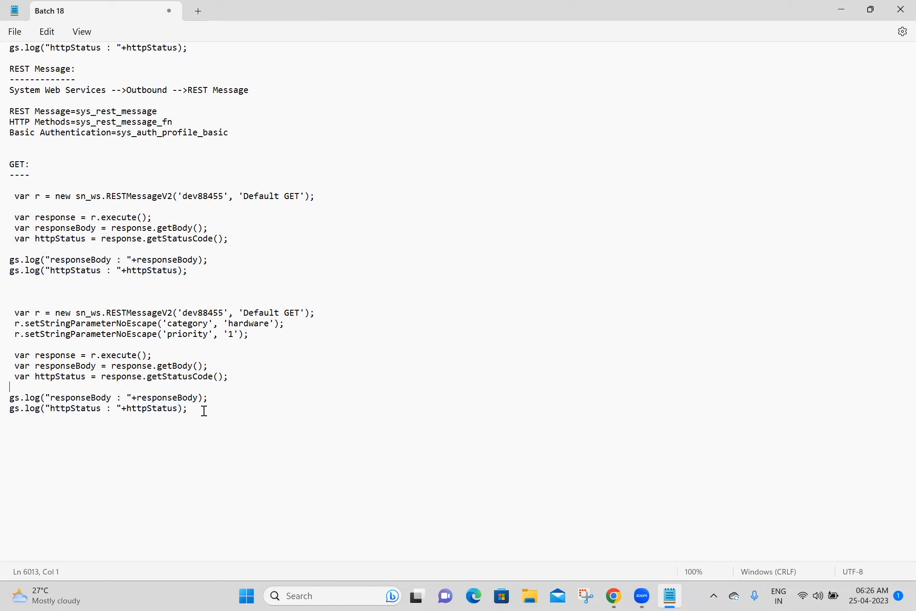
pyautogui.press('Return')
# Step: Close the script preview and mark the priority and category query parameters for deletion
pyautogui.click(613, 596)
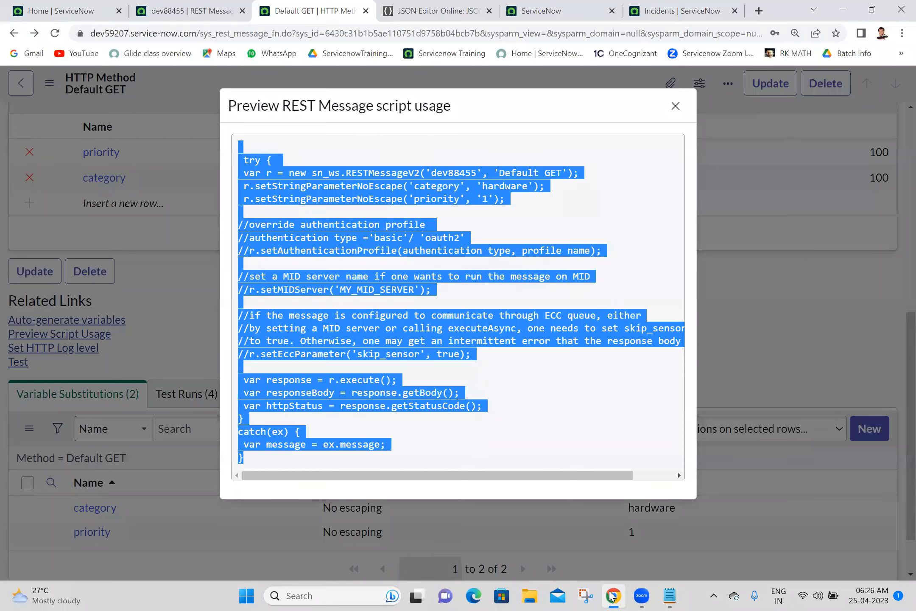
pyautogui.click(675, 107)
pyautogui.moveTo(908, 358); pyautogui.dragTo(908, 466)
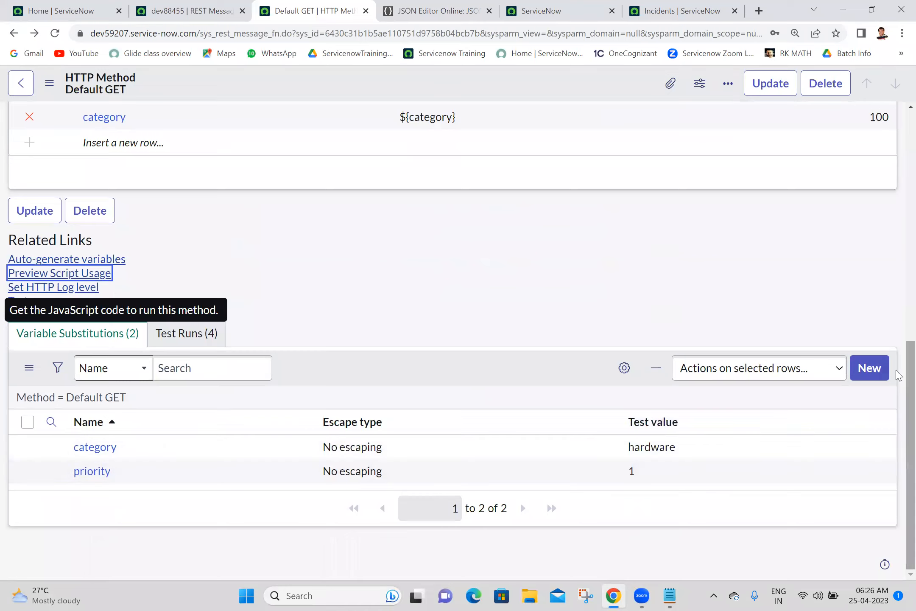
pyautogui.scroll(5, 899, 376)
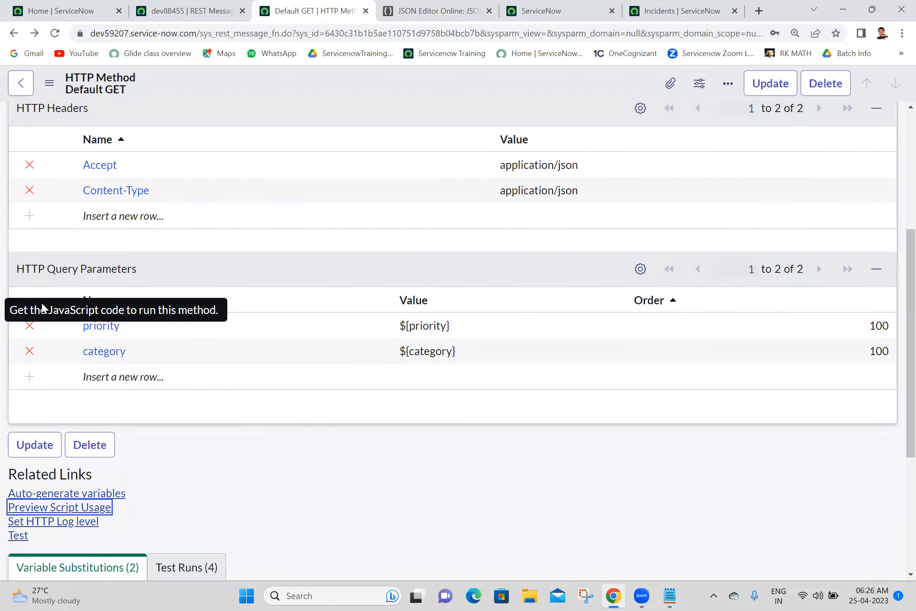
pyautogui.click(31, 327)
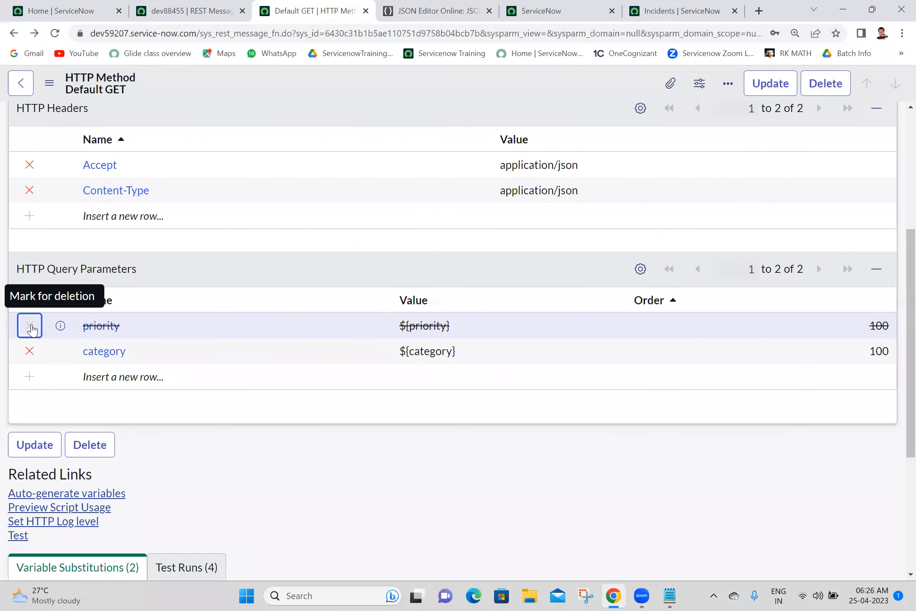
pyautogui.click(30, 351)
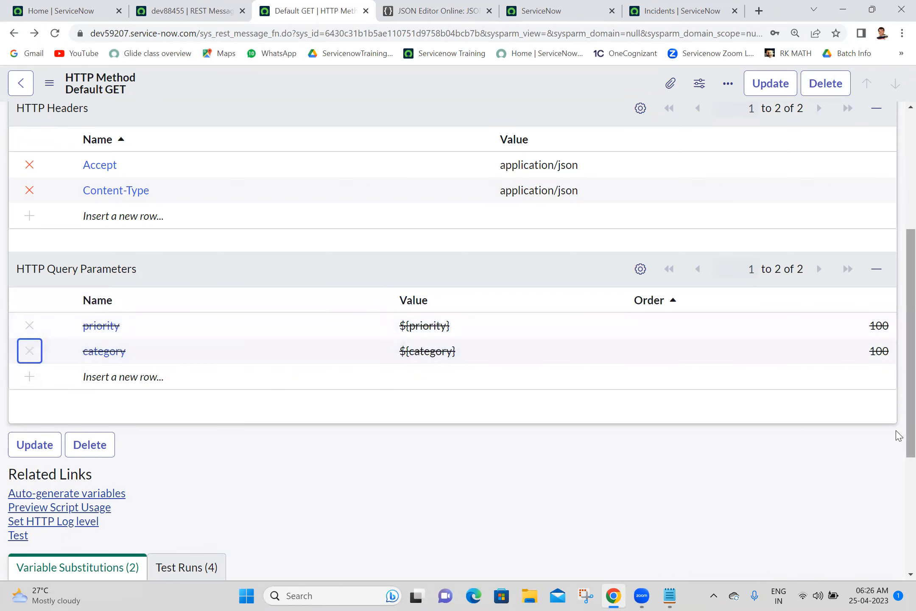
# Step: Append / to the Default GET endpoint, then open incident INC0007001 from the incident list
pyautogui.scroll(5, 896, 395)
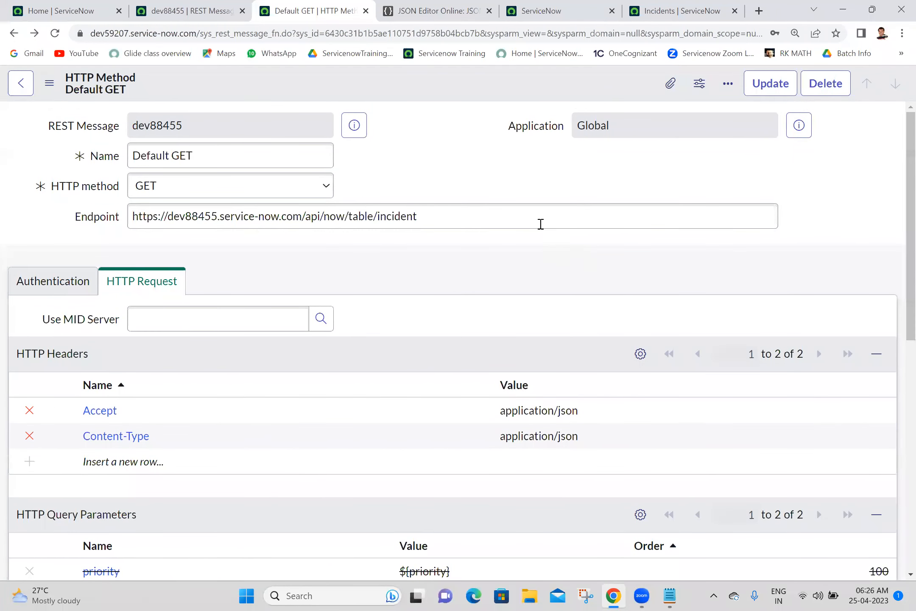
pyautogui.click(532, 217)
pyautogui.write('/')
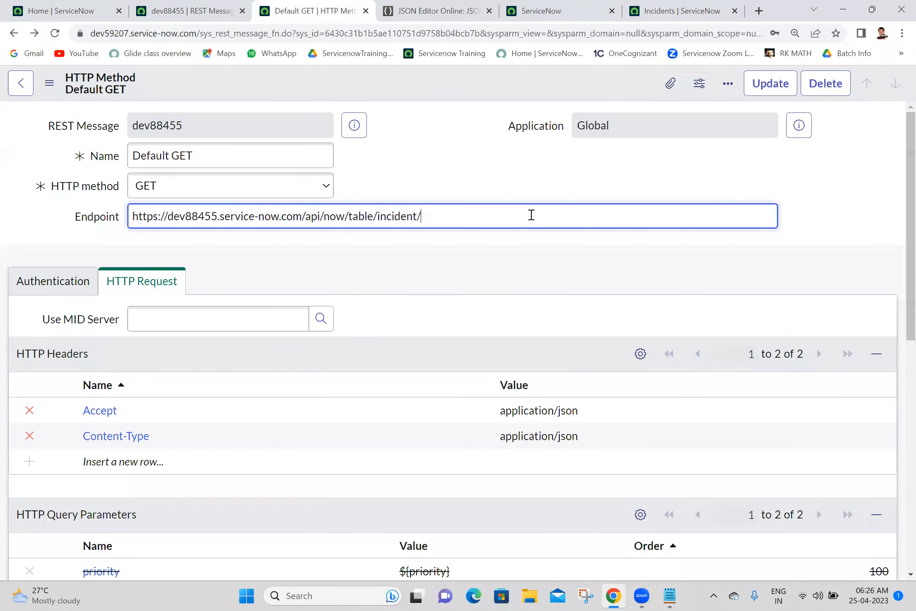
pyautogui.click(692, 8)
pyautogui.click(105, 169)
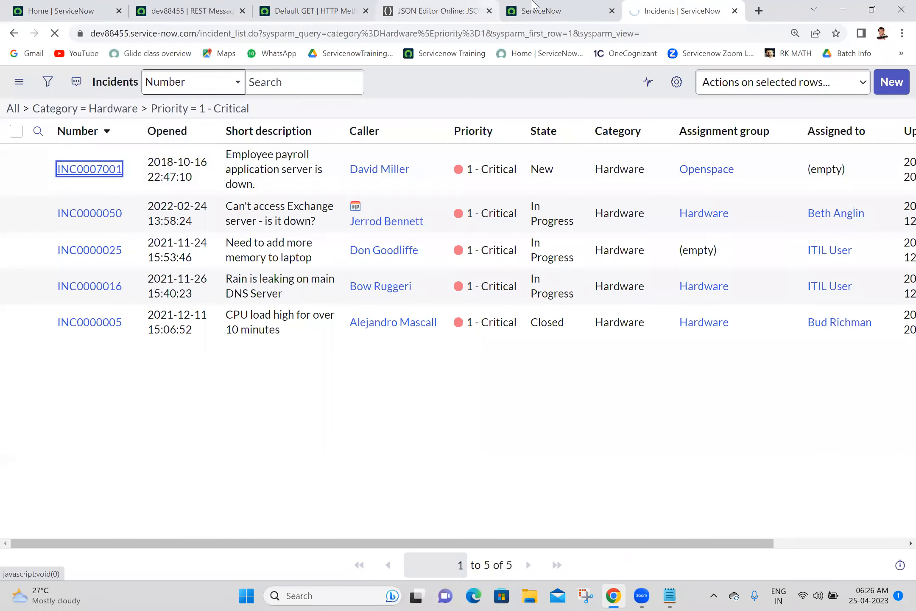
# Step: Copy INC0007001's sys_id from the address bar and append it to the Default GET endpoint
pyautogui.click(564, 9)
pyautogui.click(688, 5)
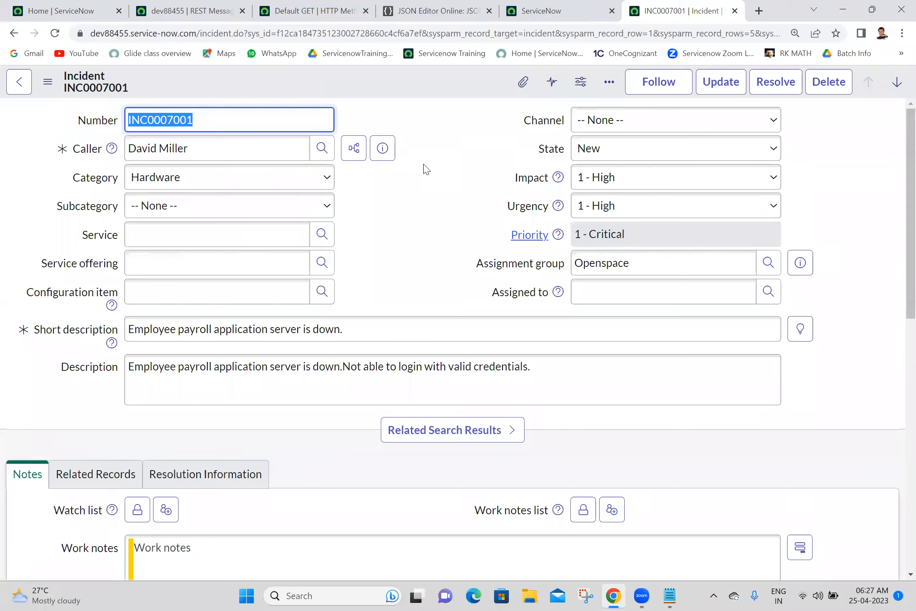
pyautogui.doubleClick(371, 33)
pyautogui.hotkey('ctrl', 'c')
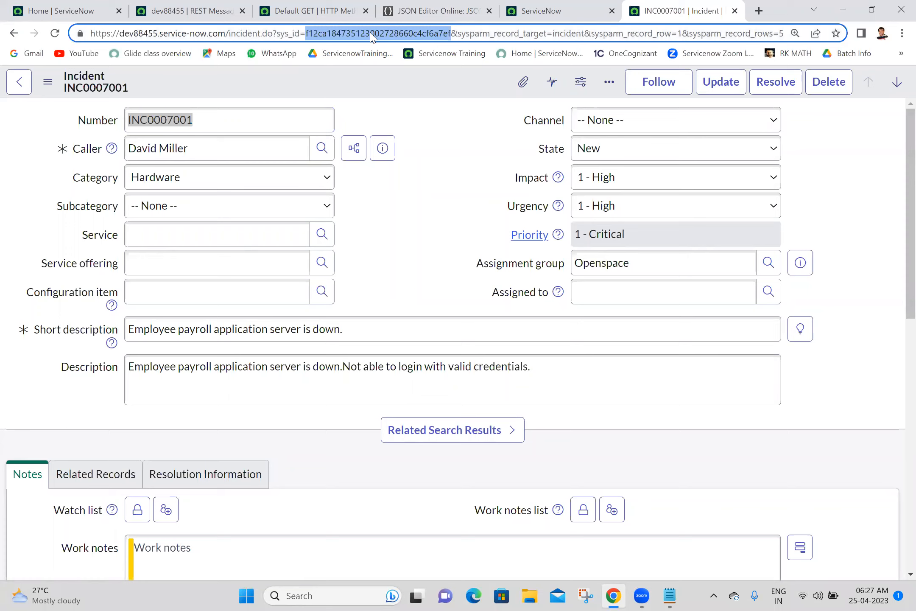
pyautogui.click(326, 9)
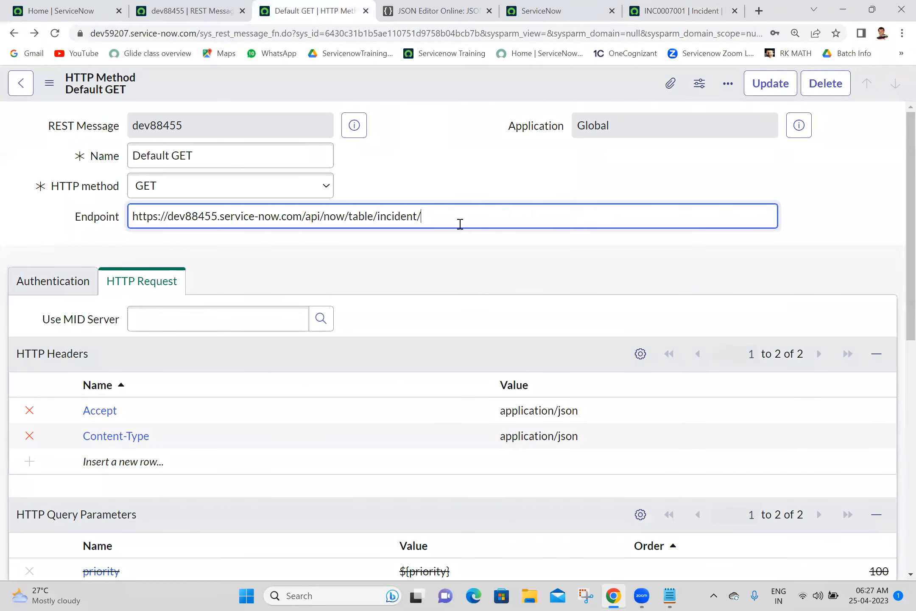
pyautogui.hotkey('ctrl', 'v')
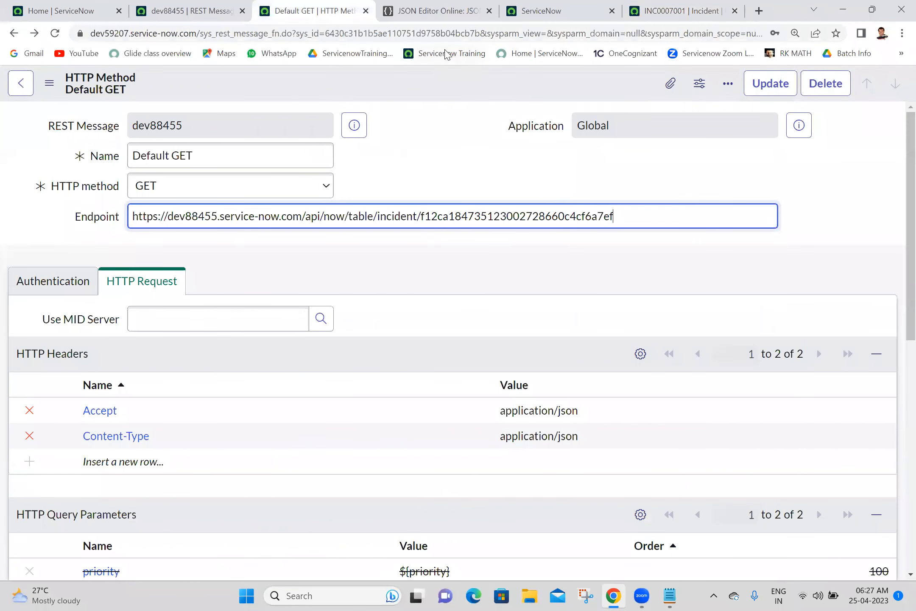
pyautogui.rightClick(456, 85)
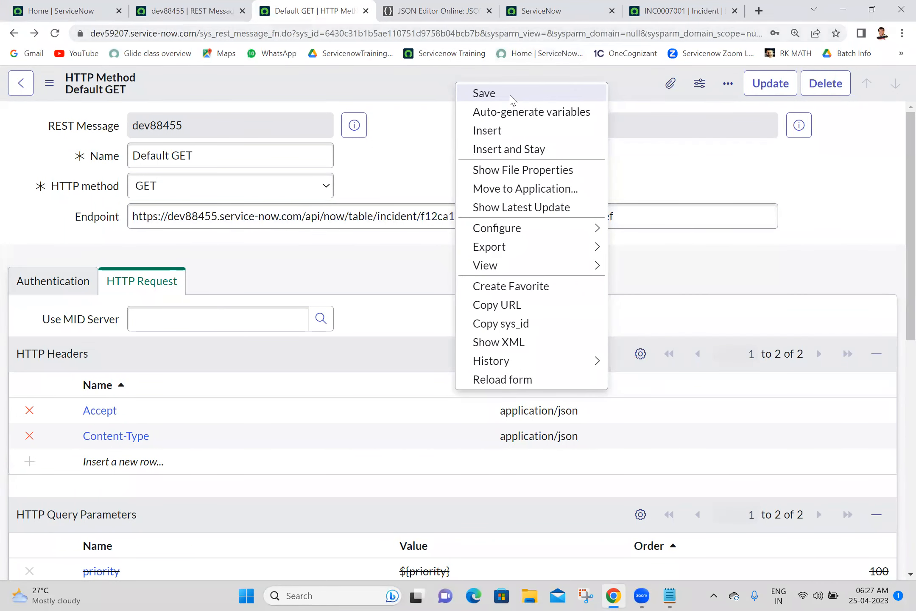
# Step: Save Default GET and regenerate variables, removing the unused variable substitutions
pyautogui.click(484, 93)
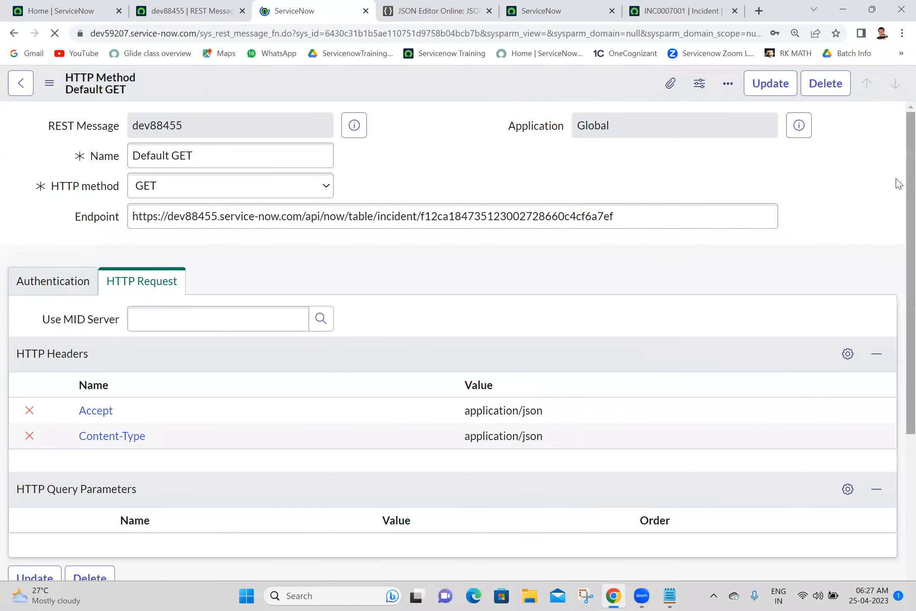
pyautogui.scroll(-7, 896, 183)
pyautogui.moveTo(896, 394); pyautogui.dragTo(897, 410)
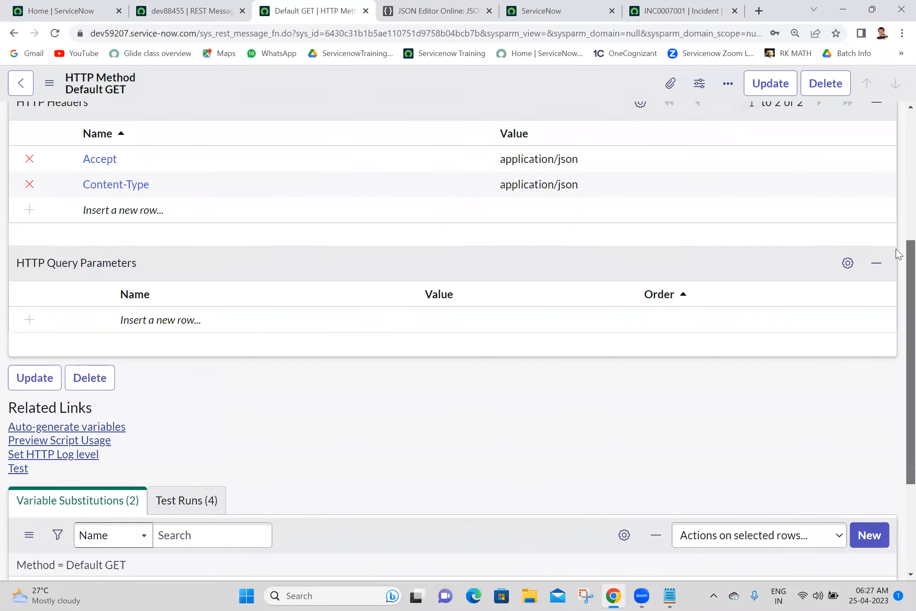
pyautogui.scroll(-4, 895, 367)
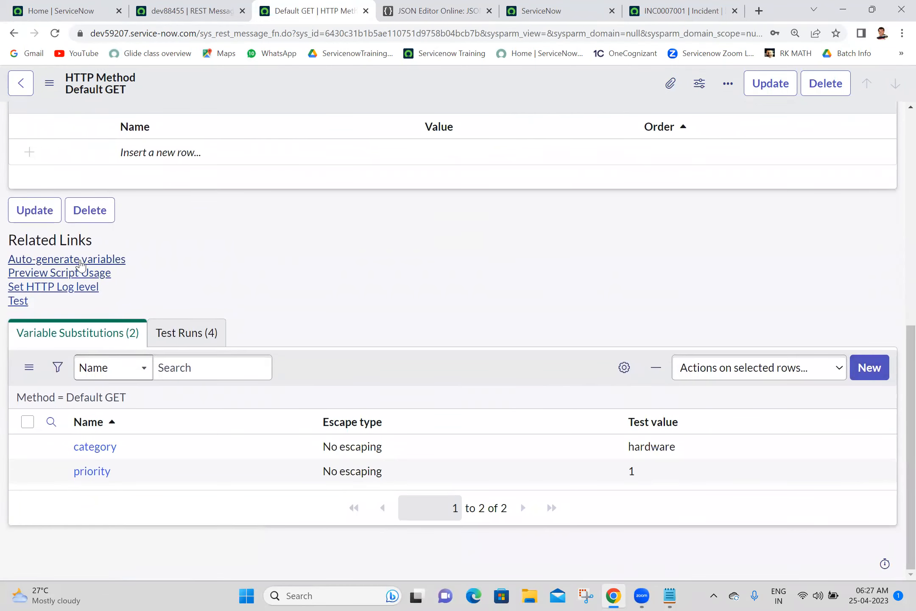
pyautogui.click(78, 263)
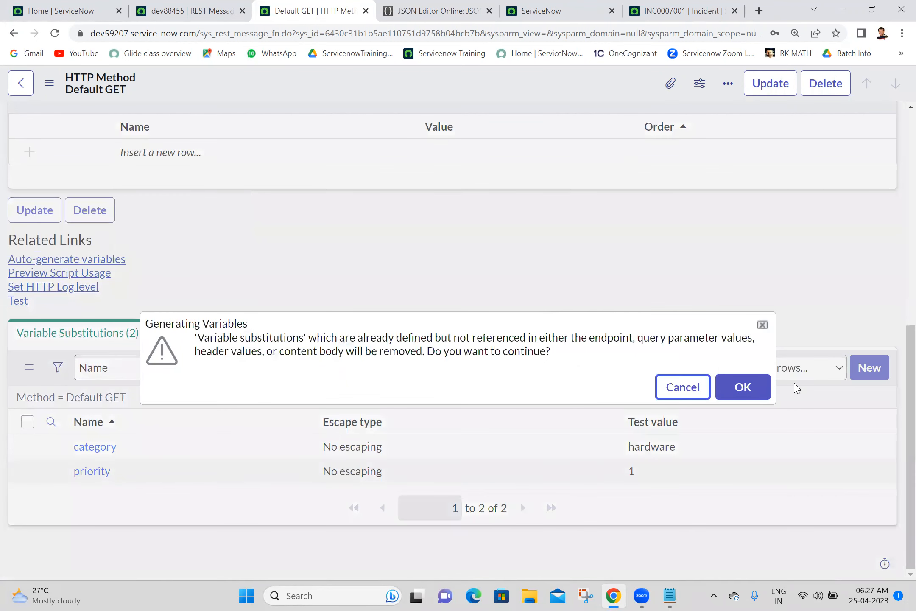
pyautogui.click(741, 393)
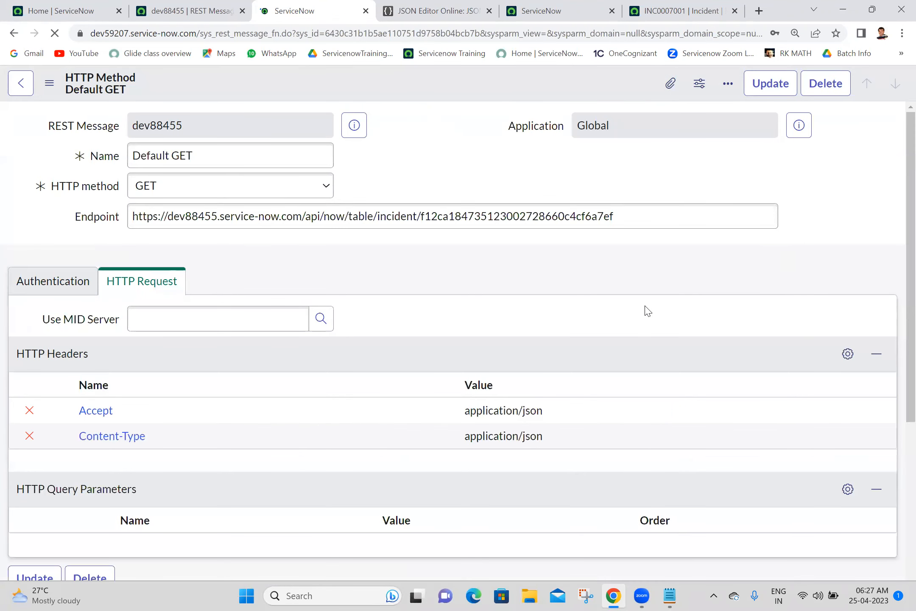
# Step: Test Default GET, confirm the response returns INC0007001, and return to the method
pyautogui.scroll(-7, 895, 373)
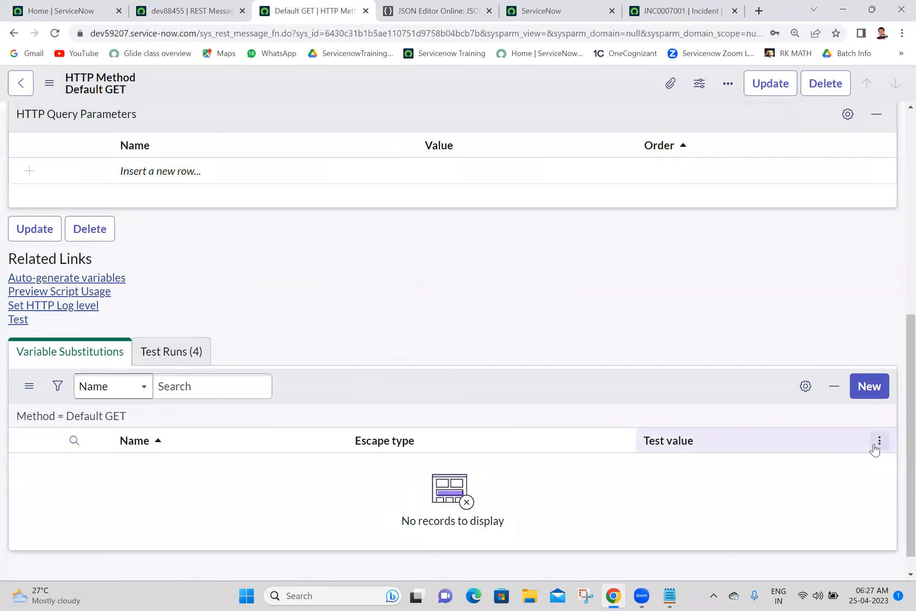
pyautogui.click(18, 321)
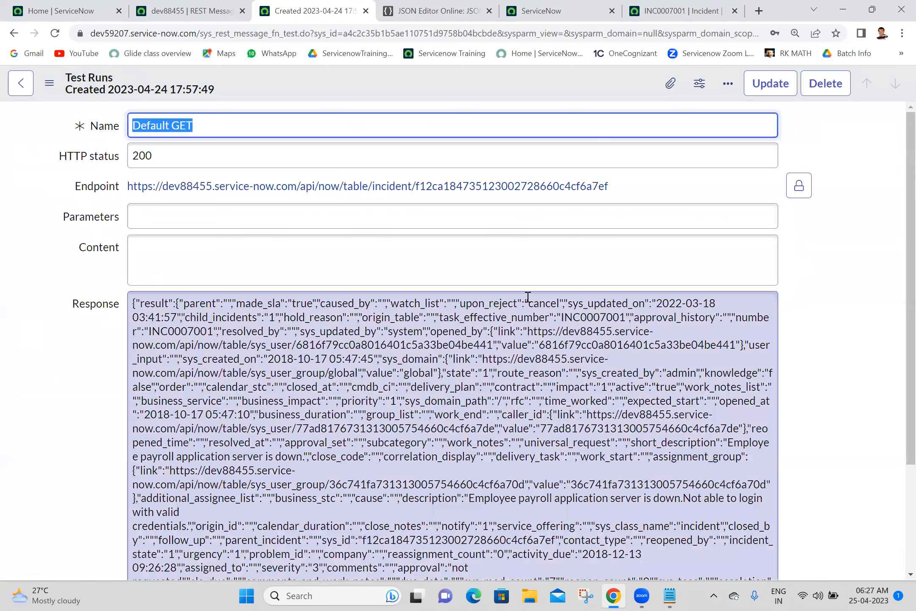
pyautogui.doubleClick(611, 321)
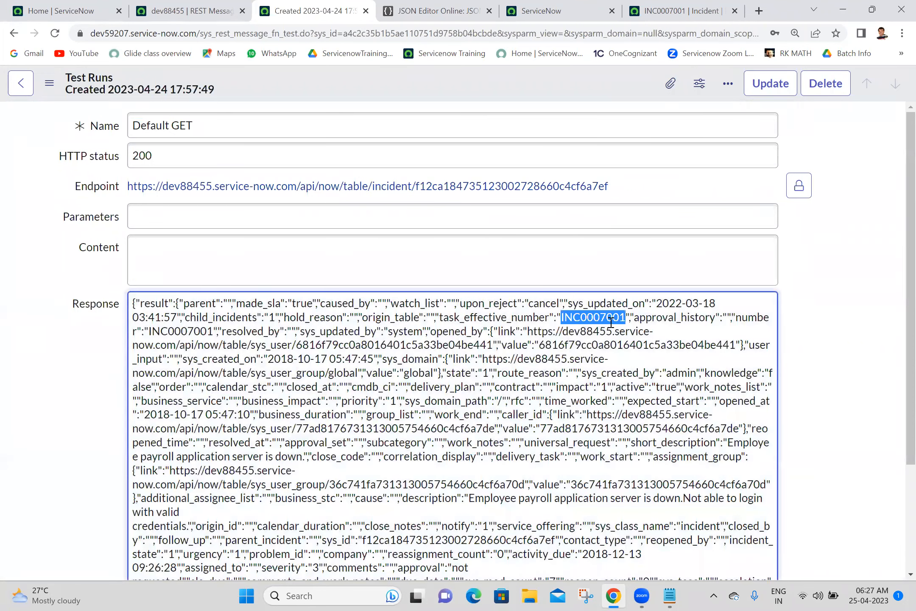
pyautogui.scroll(-1, 899, 340)
pyautogui.scroll(1, 899, 260)
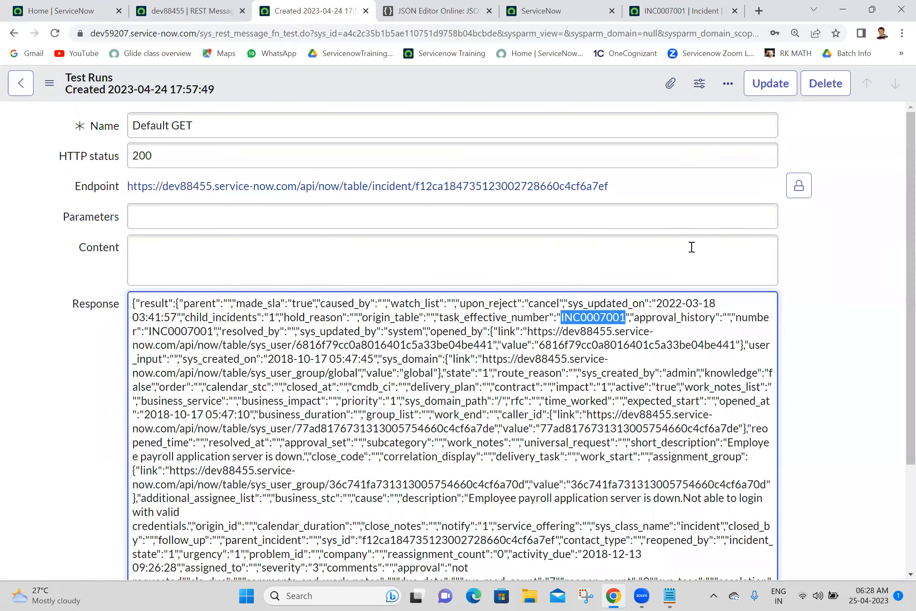
pyautogui.click(13, 34)
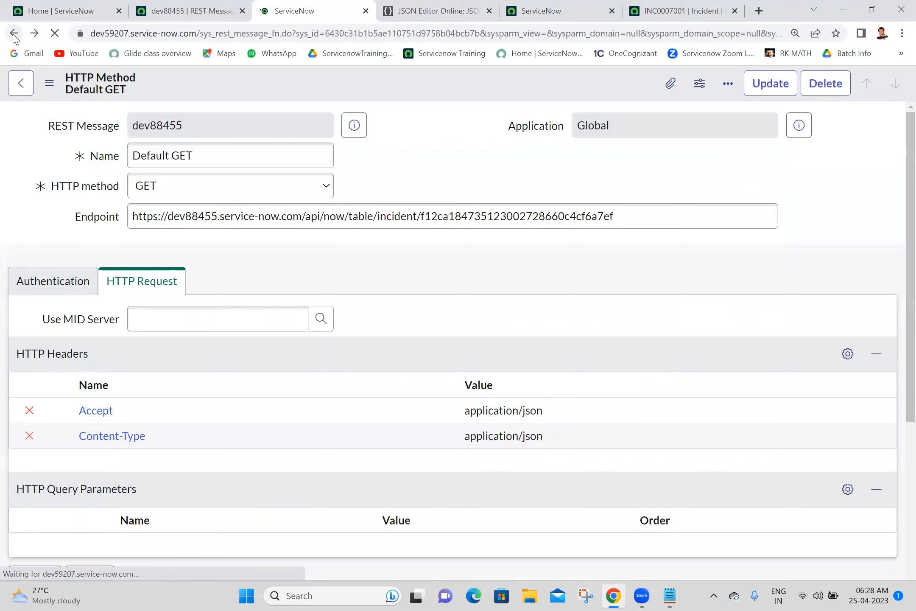
# Step: Replace the hard-coded sys_id in the endpoint with ${sysID} and save the method
pyautogui.click(421, 164)
pyautogui.moveTo(422, 219); pyautogui.dragTo(692, 245)
pyautogui.hotkey('ctrl', 'c')
pyautogui.write('$')
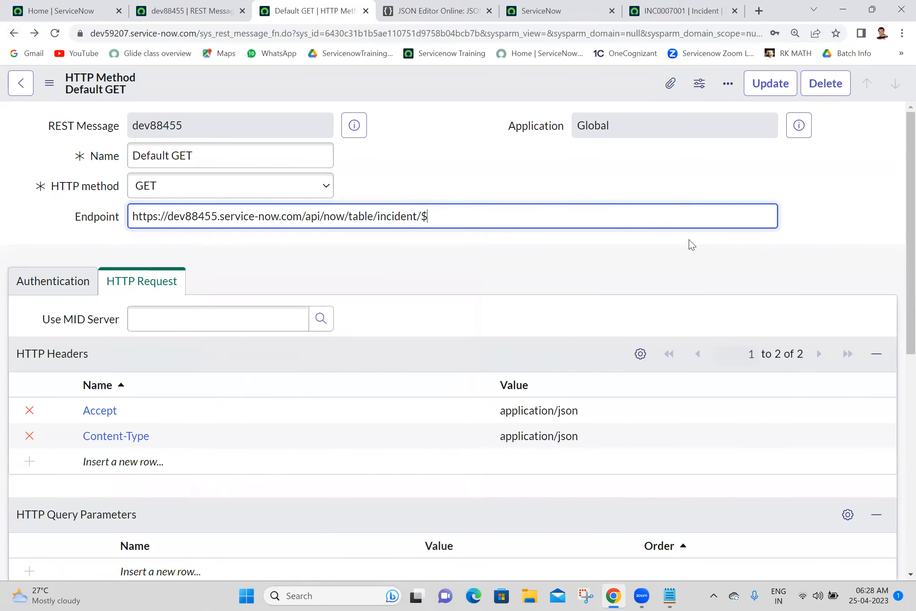
pyautogui.write('{sysID')
pyautogui.rightClick(503, 80)
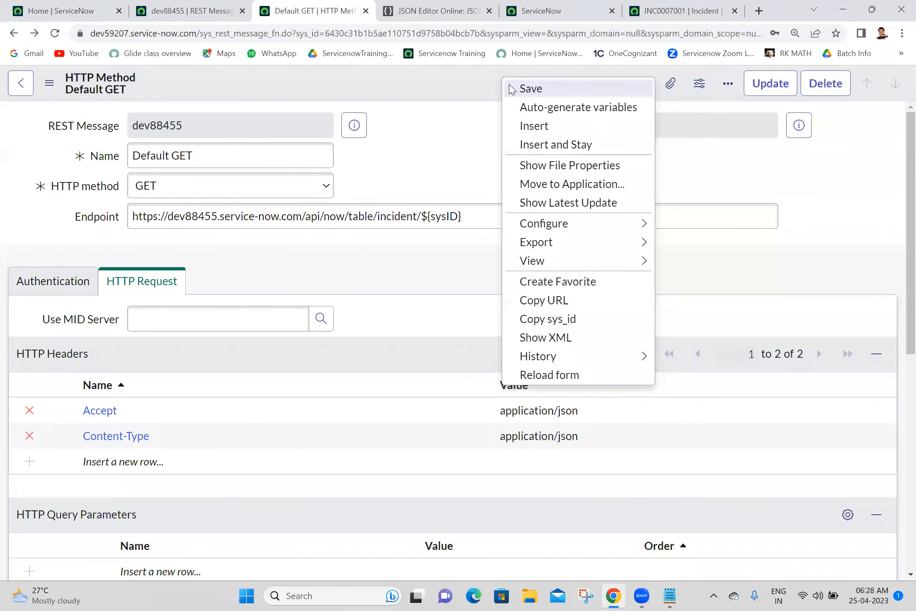
pyautogui.click(510, 88)
# Step: Auto-generate a sysID variable substitution from the endpoint
pyautogui.click(455, 121)
pyautogui.moveTo(910, 297); pyautogui.dragTo(897, 500)
pyautogui.scroll(-6, 896, 505)
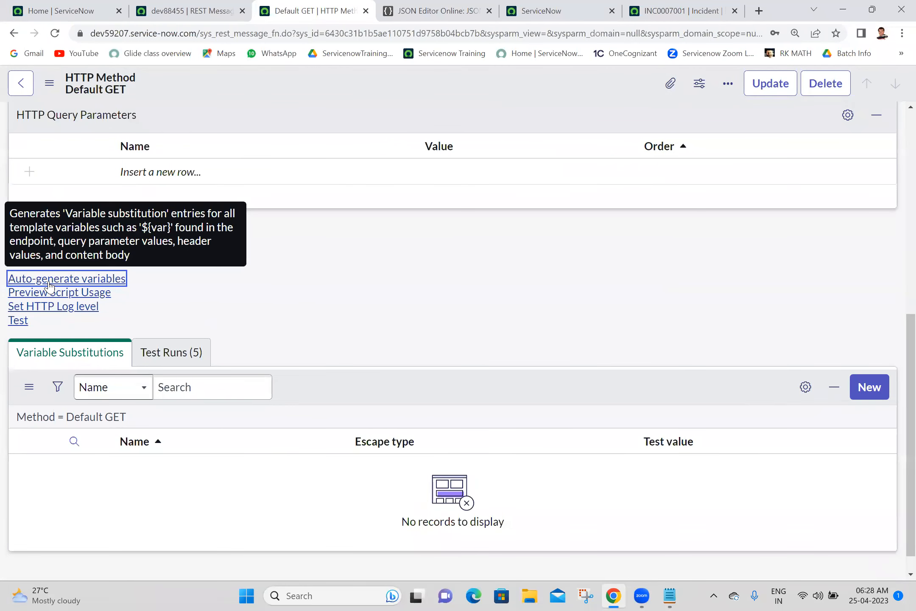
pyautogui.click(49, 282)
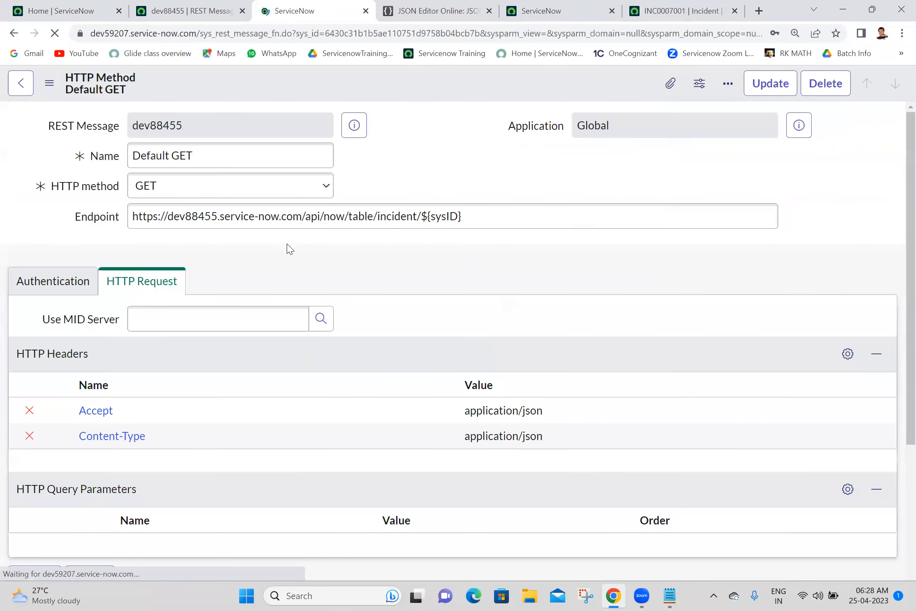
pyautogui.moveTo(908, 299); pyautogui.dragTo(897, 518)
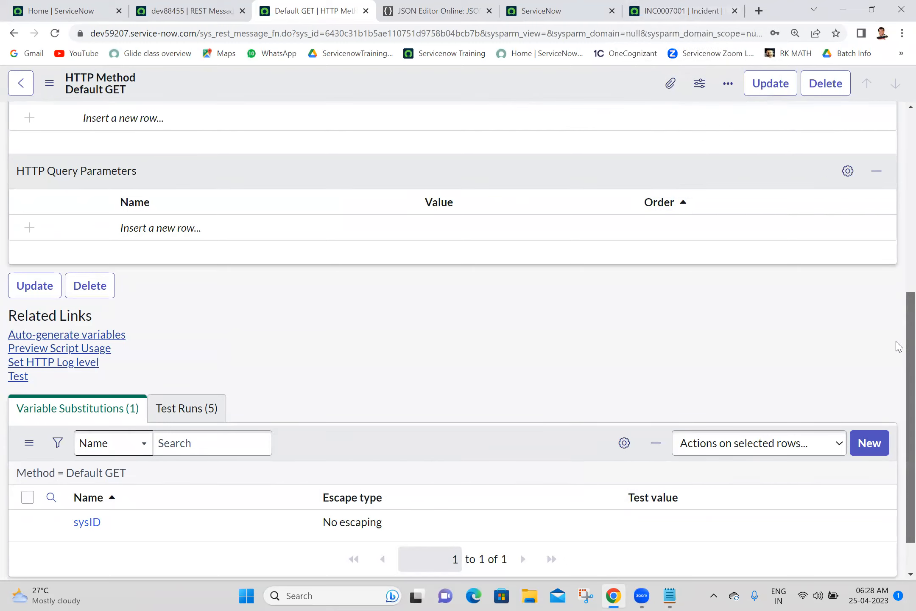
pyautogui.scroll(-2, 898, 344)
# Step: Paste the incident's sys_id as the sysID test value and save the HTTP method
pyautogui.click(685, 479)
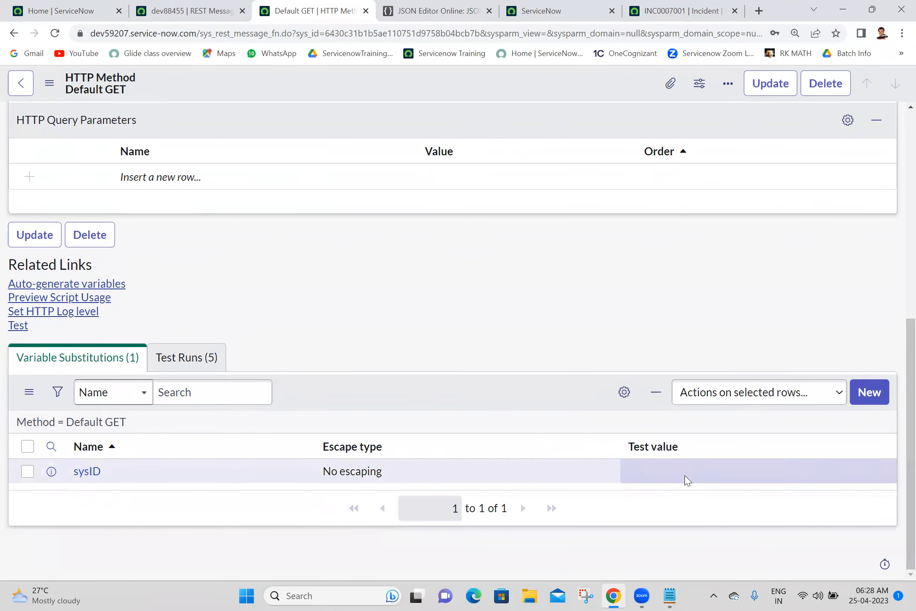
pyautogui.click(685, 480)
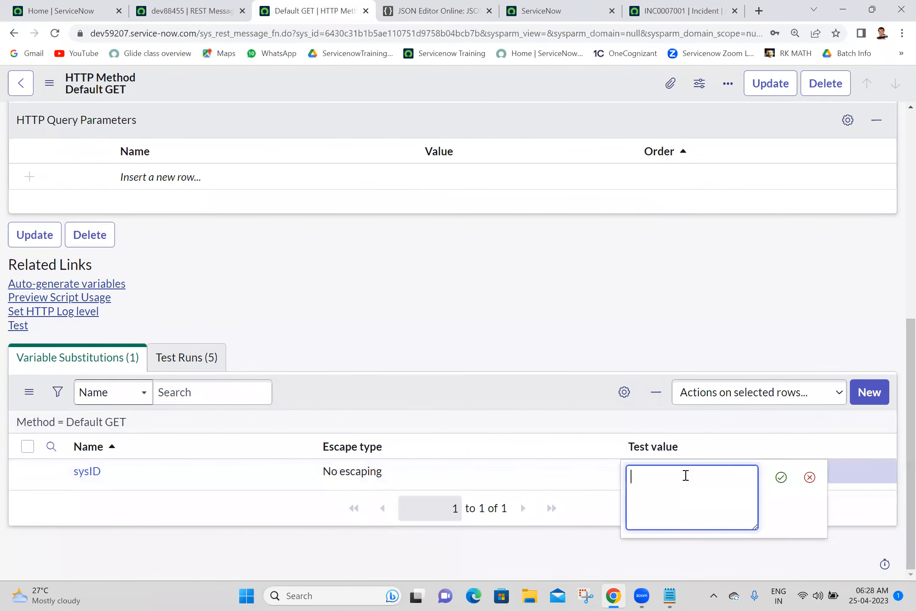
pyautogui.hotkey('ctrl', 'v')
pyautogui.click(780, 481)
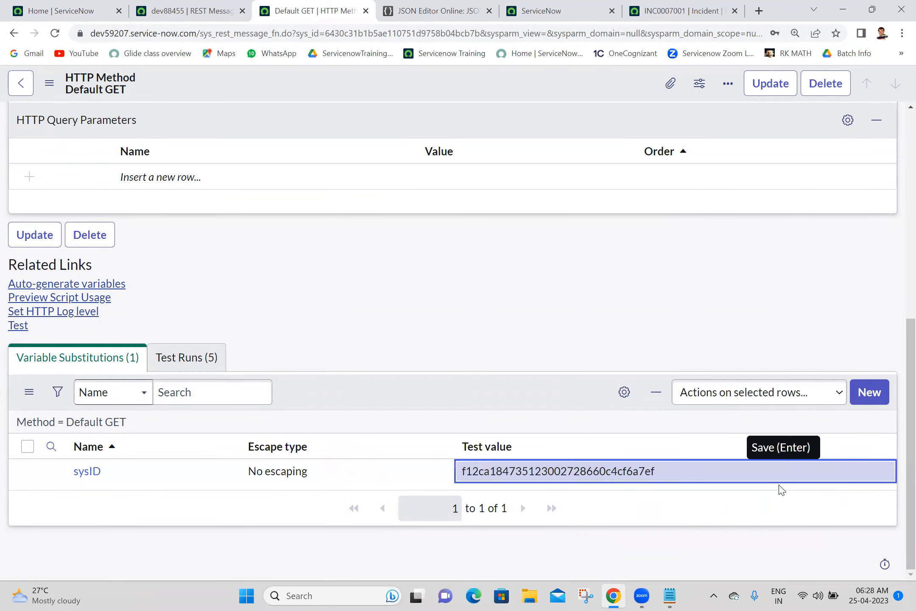
pyautogui.rightClick(525, 82)
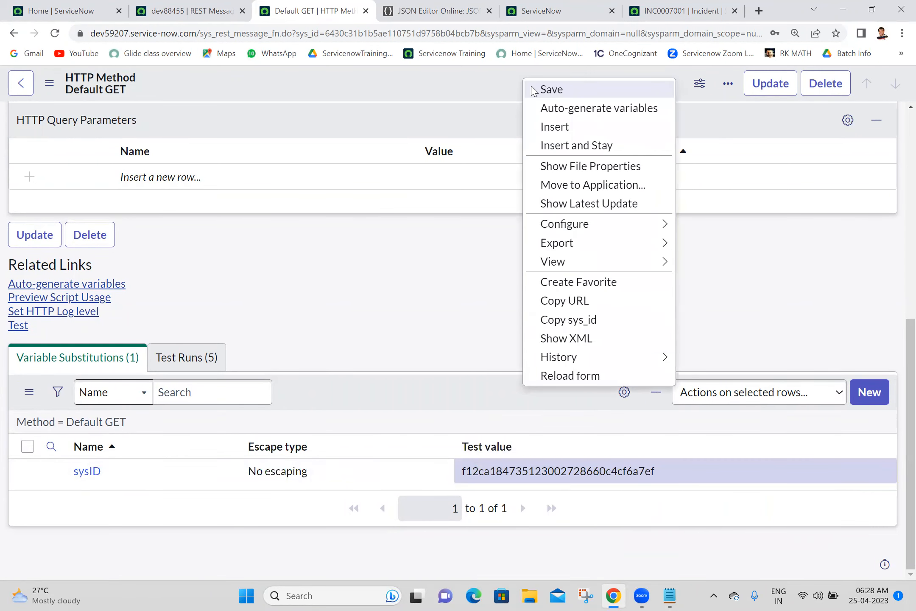
pyautogui.click(534, 89)
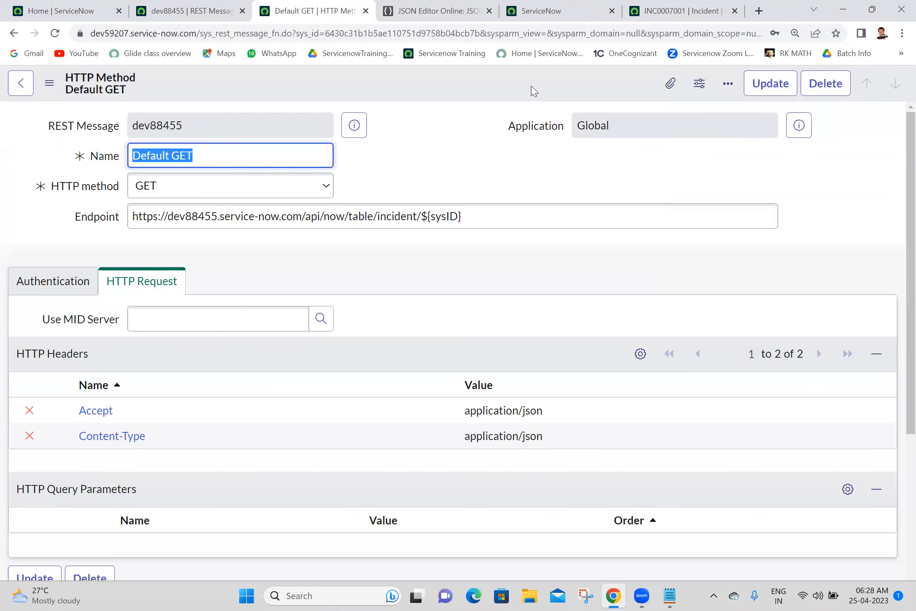
pyautogui.scroll(-6, 898, 219)
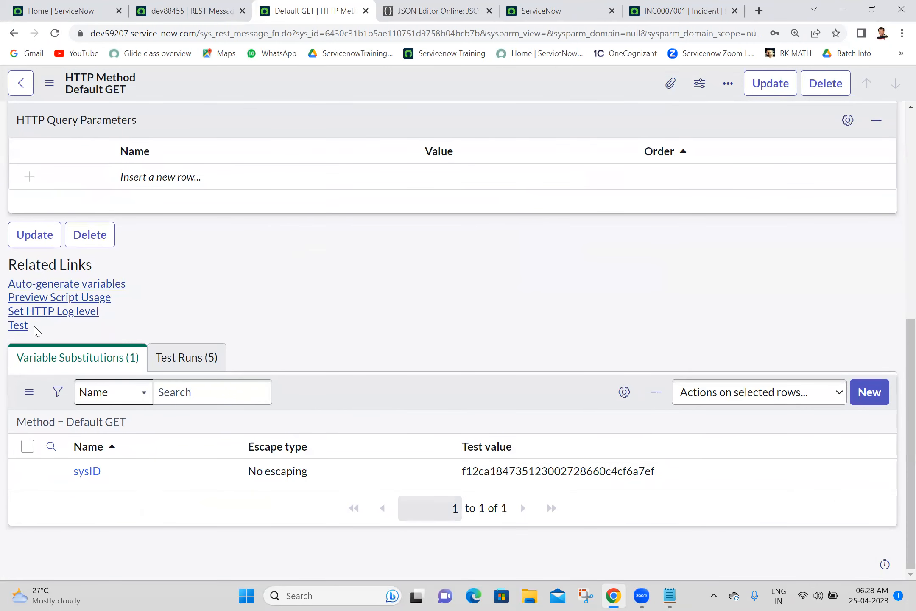
# Step: Test the Default GET method and check its HTTP 200 response against the open incident record
pyautogui.click(17, 326)
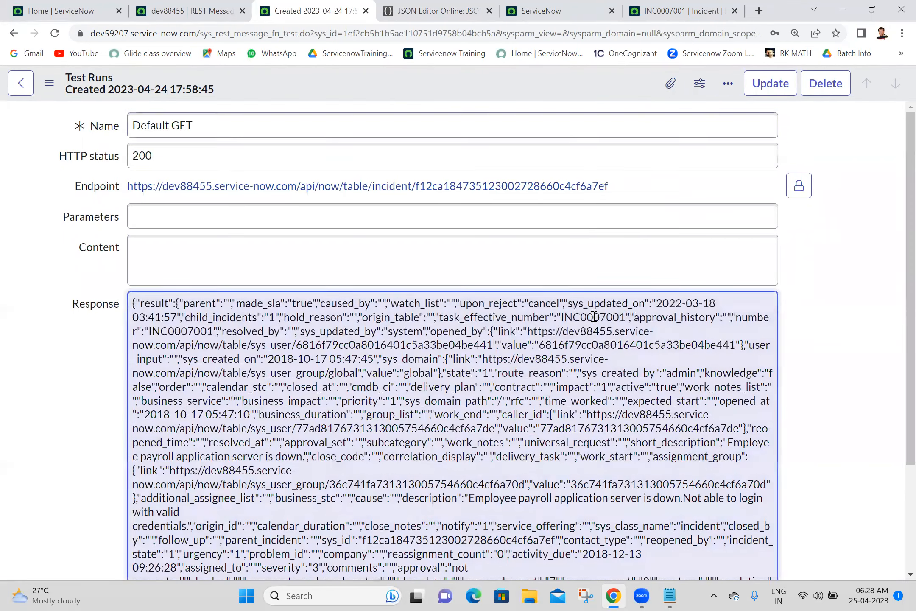
pyautogui.doubleClick(594, 318)
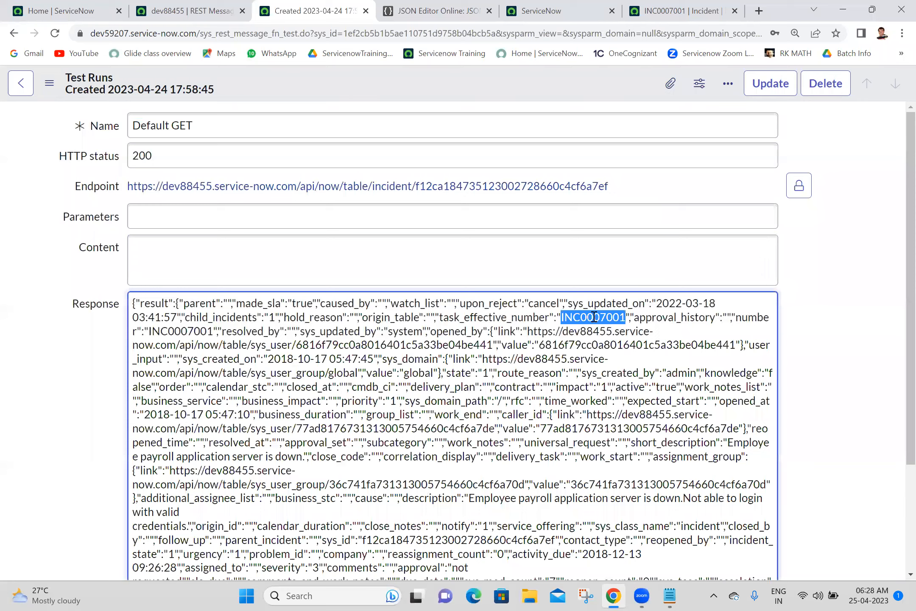
pyautogui.scroll(-3, 899, 280)
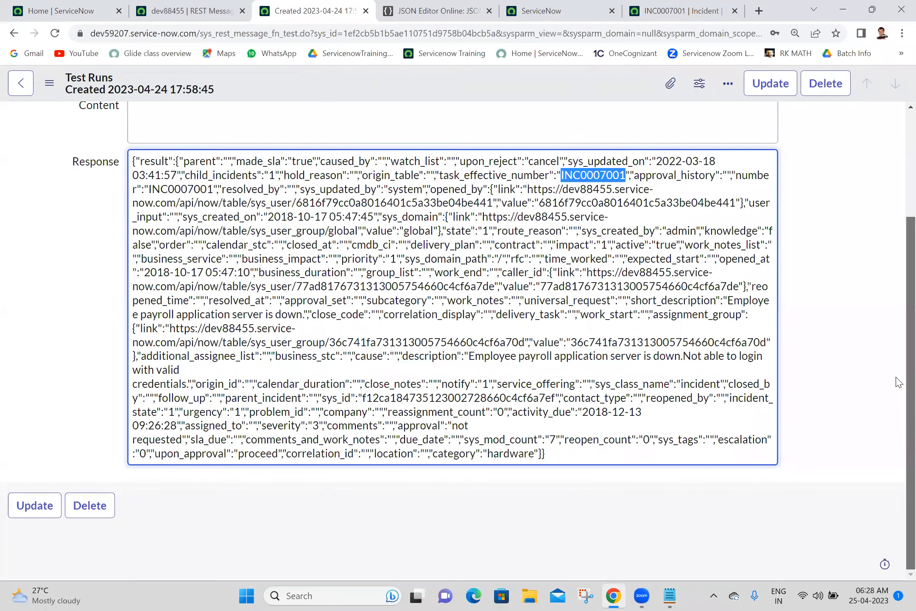
pyautogui.scroll(3, 899, 280)
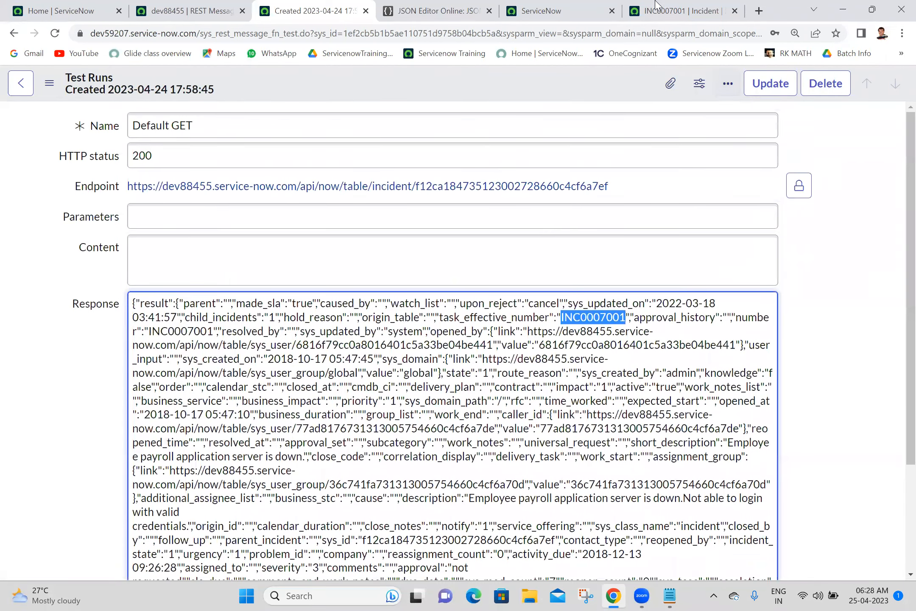
pyautogui.click(656, 6)
pyautogui.click(551, 11)
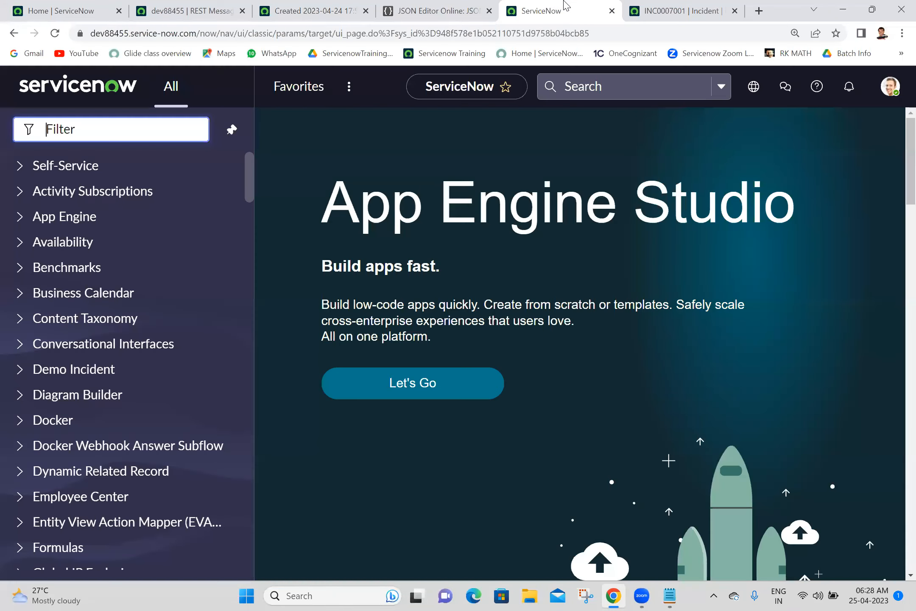
pyautogui.click(659, 6)
pyautogui.click(340, 9)
# Step: Return to the Default GET method and select its generated script in Preview Script Usage
pyautogui.click(14, 33)
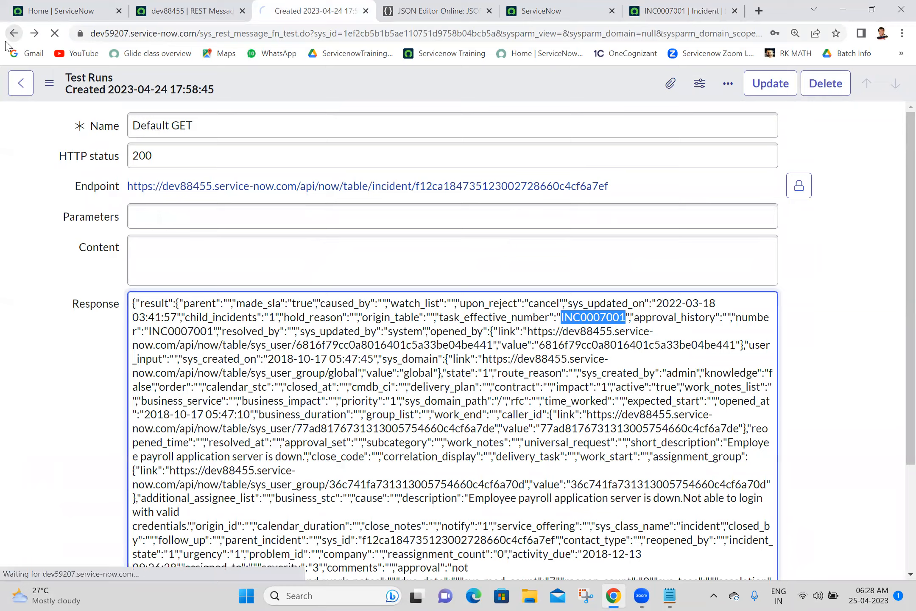
pyautogui.moveTo(908, 253); pyautogui.dragTo(896, 430)
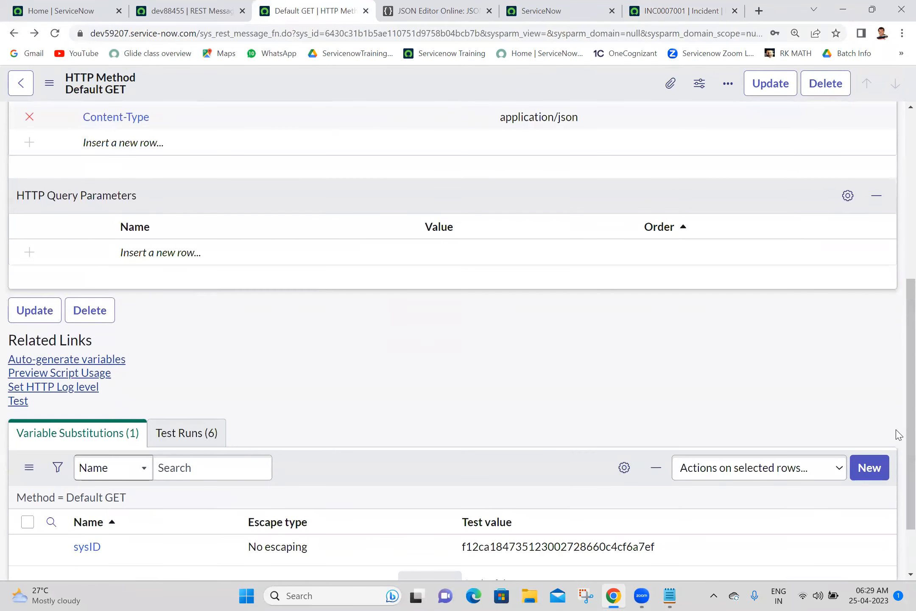
pyautogui.click(61, 374)
pyautogui.moveTo(237, 156); pyautogui.dragTo(298, 460)
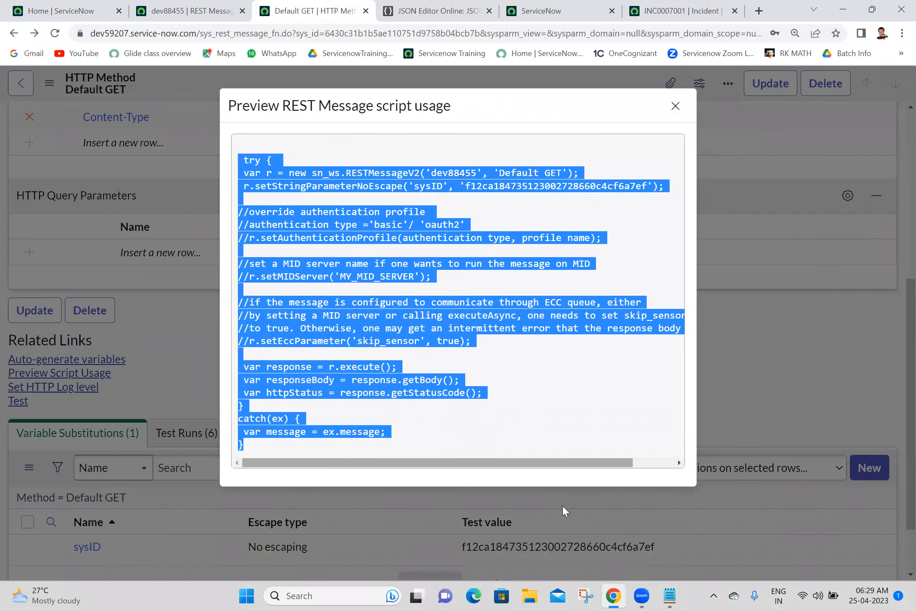
# Step: Paste the script below the last block in the Batch 18 notes and remove its try/catch lines
pyautogui.click(677, 597)
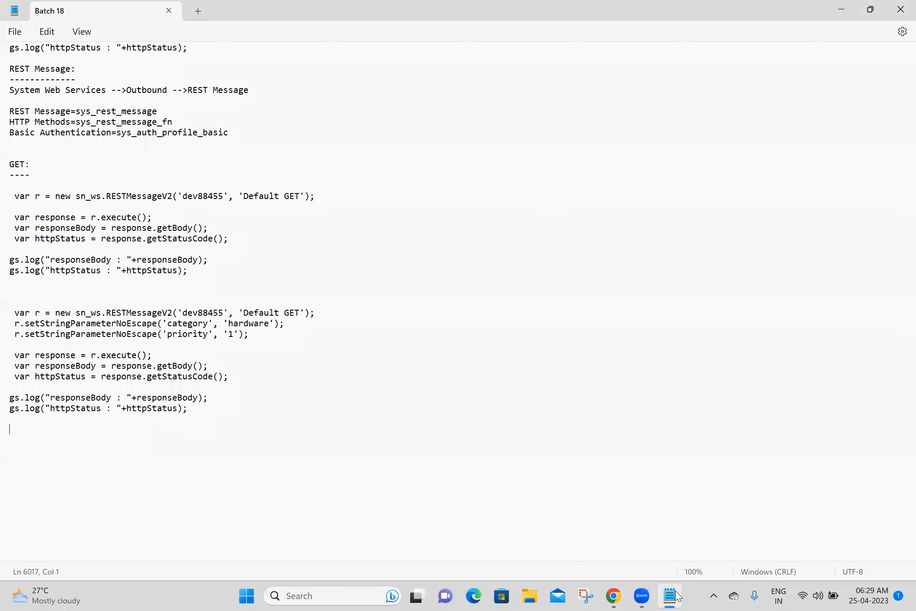
pyautogui.click(65, 438)
pyautogui.hotkey('ctrl', 'v')
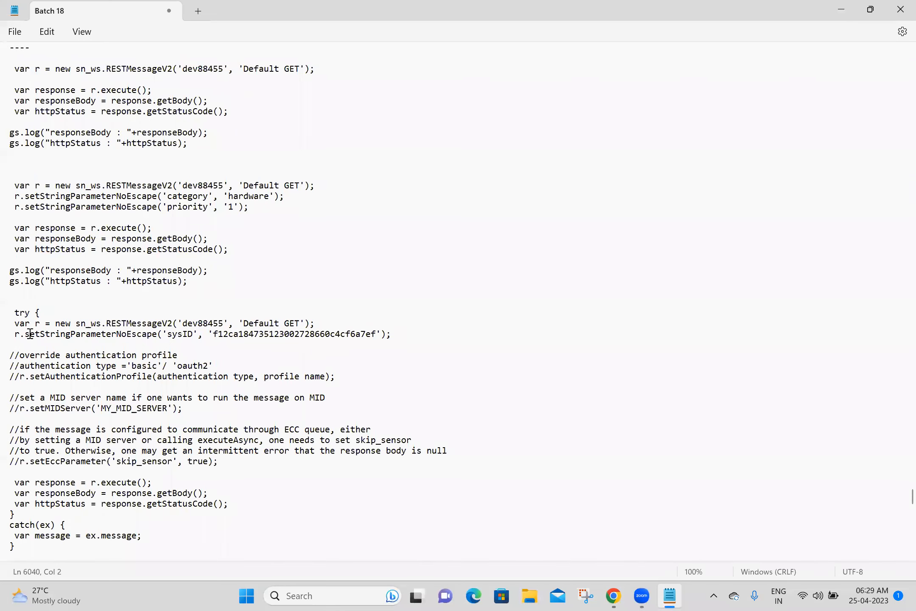
pyautogui.moveTo(62, 313); pyautogui.dragTo(7, 314)
pyautogui.press('BackSpace')
pyautogui.moveTo(11, 513); pyautogui.dragTo(45, 547)
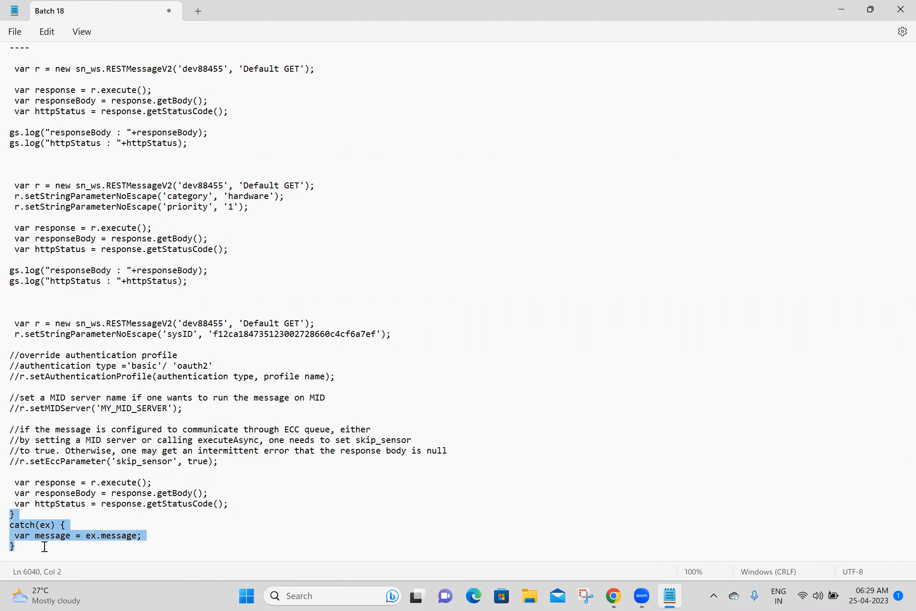
pyautogui.press('BackSpace')
# Step: Delete the commented configuration block and append the previous block's two gs.log lines
pyautogui.moveTo(157, 472); pyautogui.dragTo(10, 341)
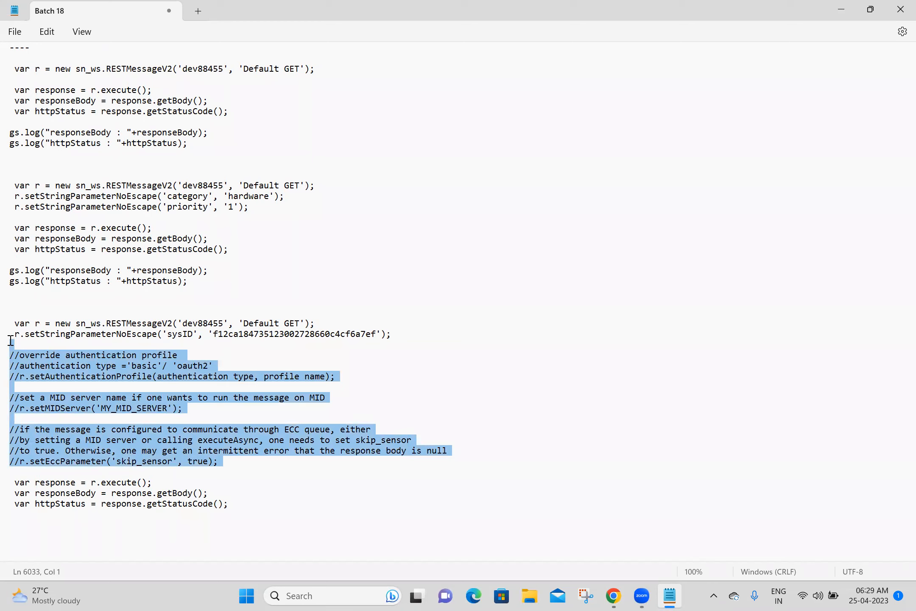
pyautogui.press('BackSpace')
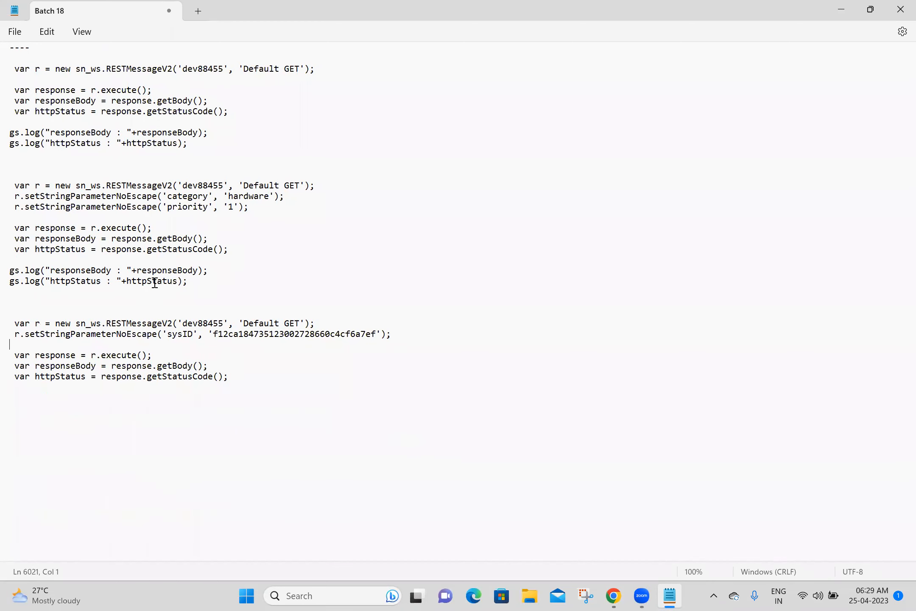
pyautogui.moveTo(199, 281); pyautogui.dragTo(10, 258)
pyautogui.hotkey('ctrl', 'c')
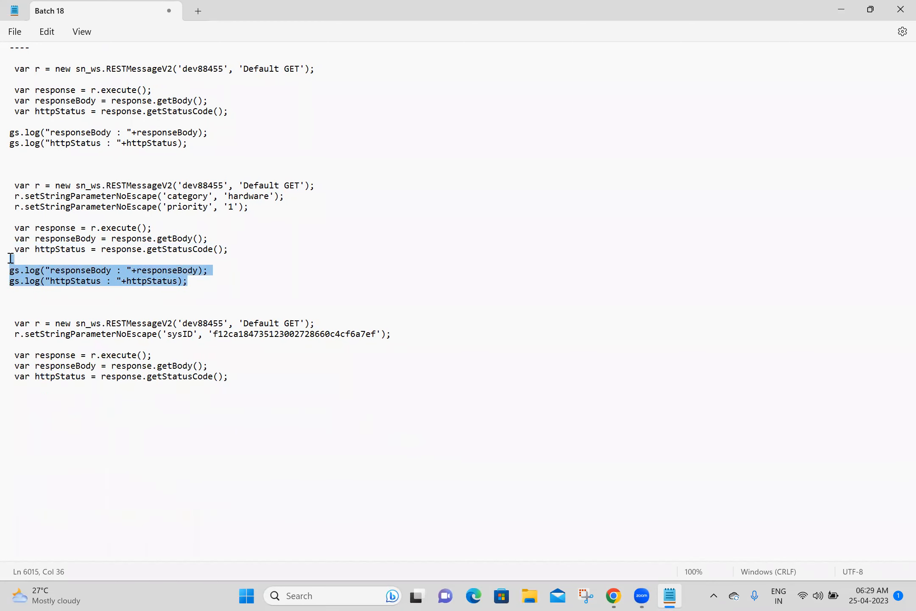
pyautogui.click(46, 383)
pyautogui.hotkey('ctrl', 'v')
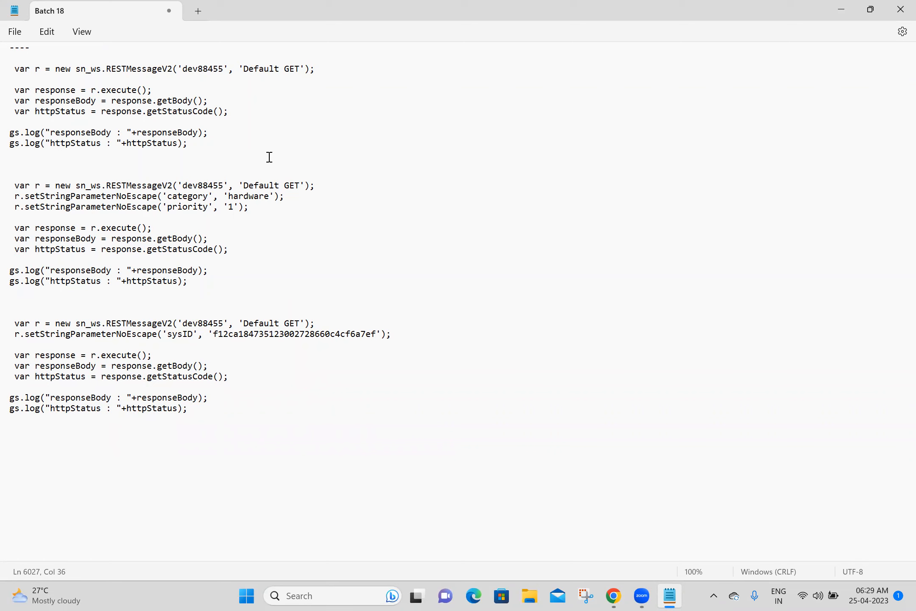
# Step: Compare the three GET blocks, highlighting the new block's sysID parameter line
pyautogui.moveTo(196, 145); pyautogui.dragTo(12, 67)
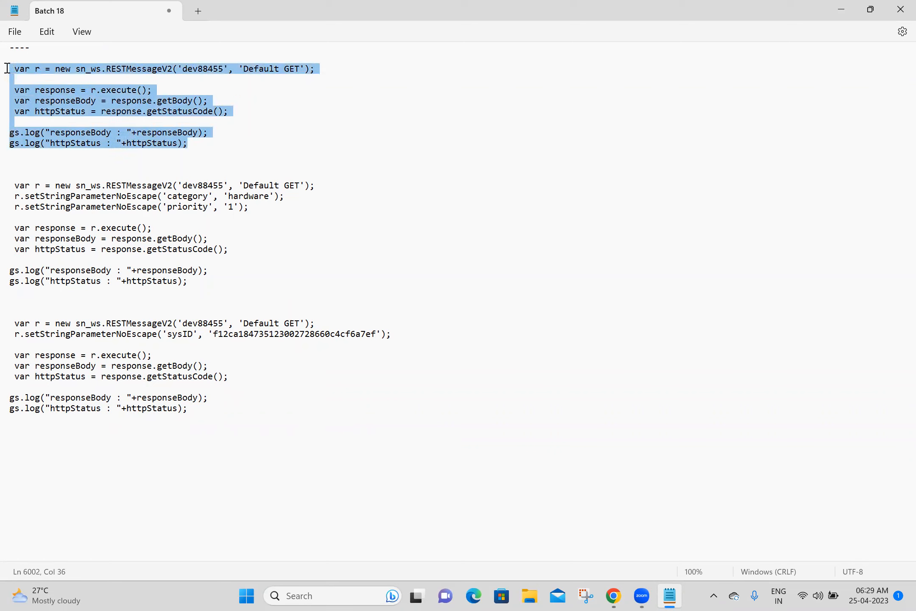
pyautogui.click(217, 282)
pyautogui.moveTo(195, 282); pyautogui.dragTo(10, 186)
pyautogui.moveTo(207, 409); pyautogui.dragTo(16, 325)
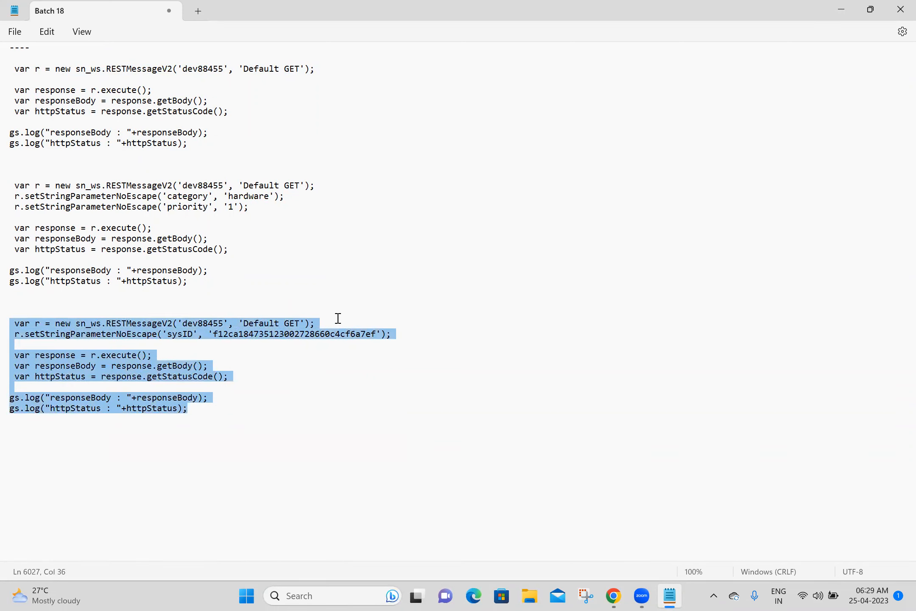
pyautogui.click(402, 312)
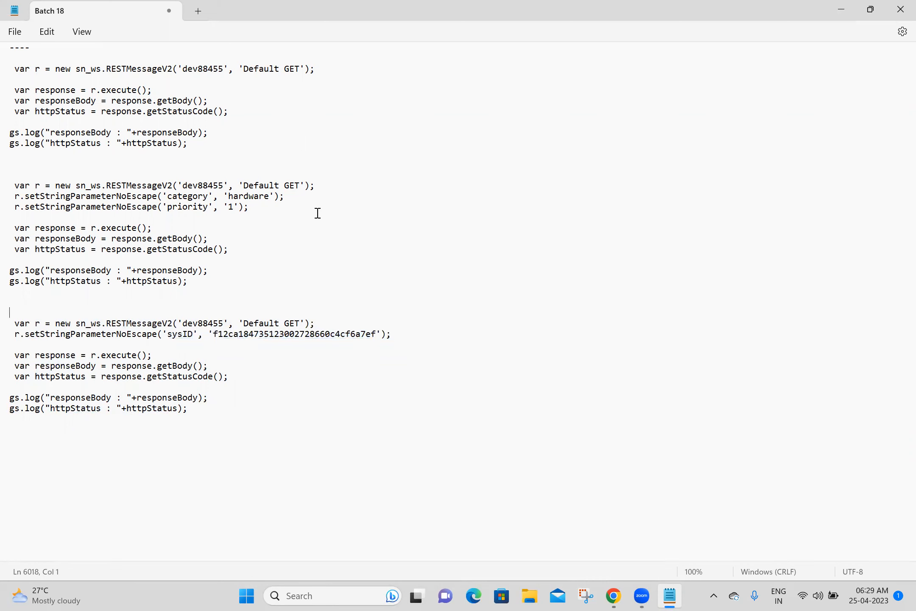
pyautogui.doubleClick(403, 331)
pyautogui.moveTo(403, 331); pyautogui.dragTo(16, 341)
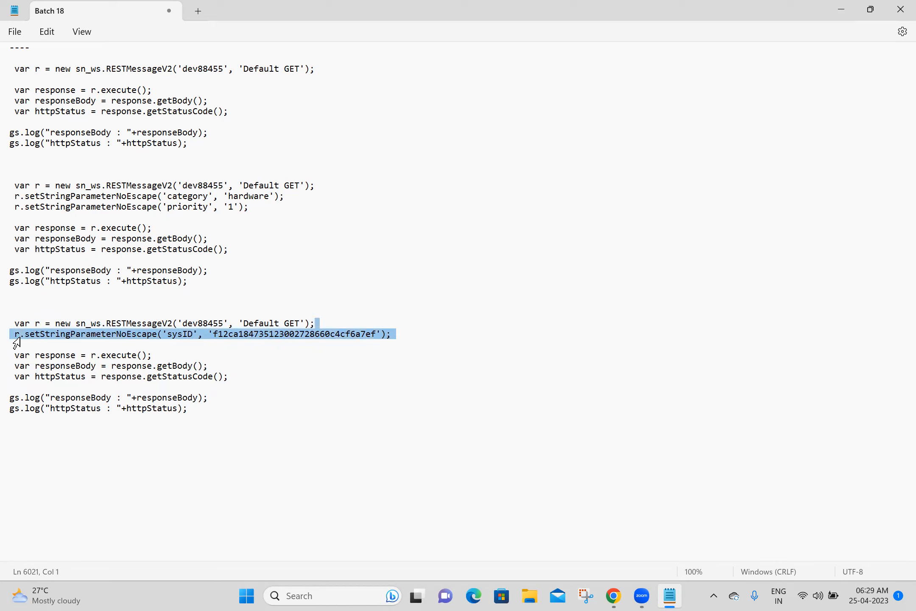
pyautogui.click(261, 217)
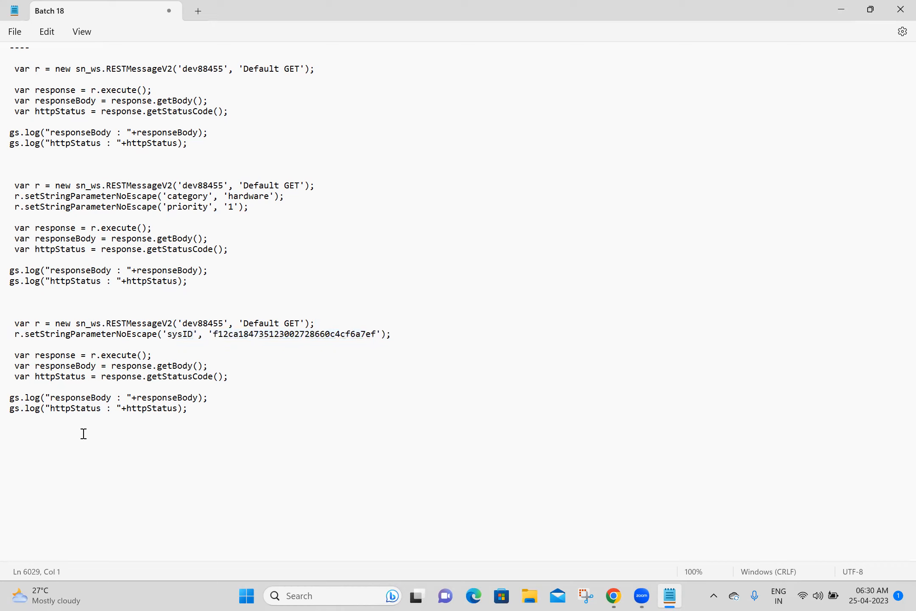
pyautogui.press('Up')
pyautogui.press('Up')
pyautogui.press('Up')
pyautogui.press('Up')
pyautogui.press('Up')
pyautogui.press('Up')
pyautogui.press('Up')
pyautogui.press('Up')
pyautogui.press('Up')
pyautogui.press('Up')
pyautogui.press('Up')
pyautogui.press('Up')
pyautogui.press('Up')
pyautogui.press('Up')
pyautogui.press('Up')
pyautogui.press('Up')
pyautogui.press('Up')
pyautogui.press('Up')
pyautogui.press('Up')
pyautogui.press('Up')
pyautogui.press('Up')
pyautogui.press('Up')
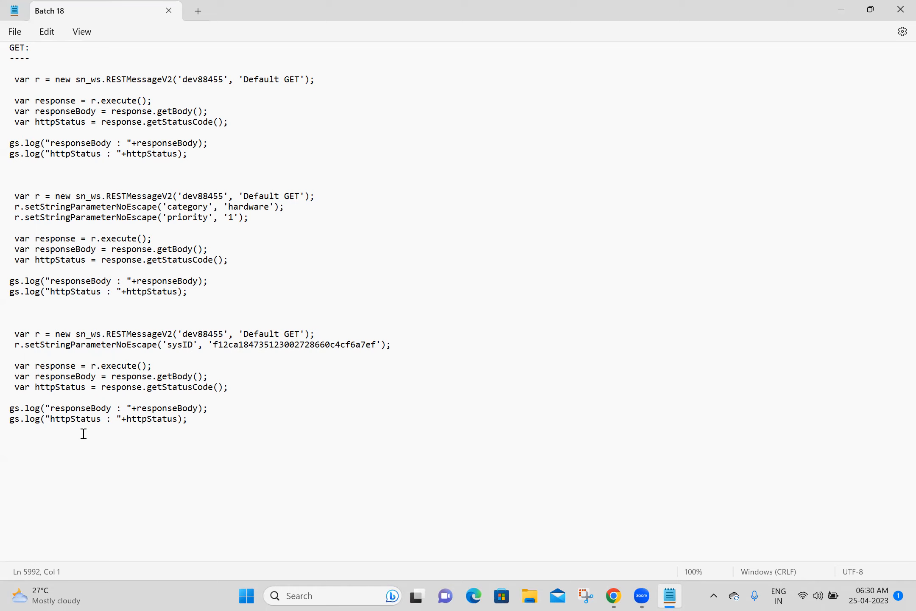
# Step: Add a 'POST:' heading below the GET examples in the Batch 18 notes and save the file
pyautogui.write('POST:')
pyautogui.press('Return')
pyautogui.press('Return')
pyautogui.hotkey('ctrl', 's')
# Step: Back in Chrome, close the script usage preview and the Default GET method page
pyautogui.click(613, 596)
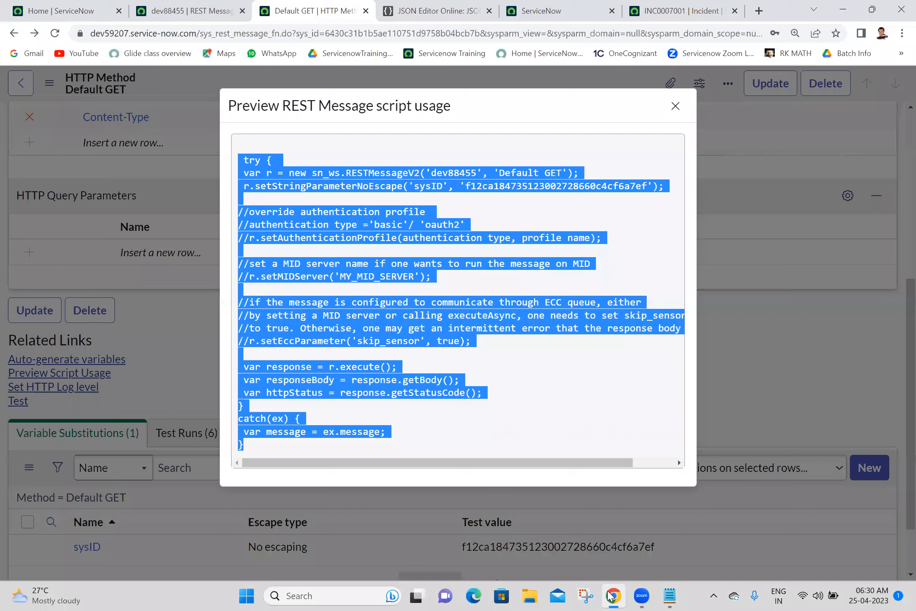
pyautogui.click(675, 106)
pyautogui.click(366, 11)
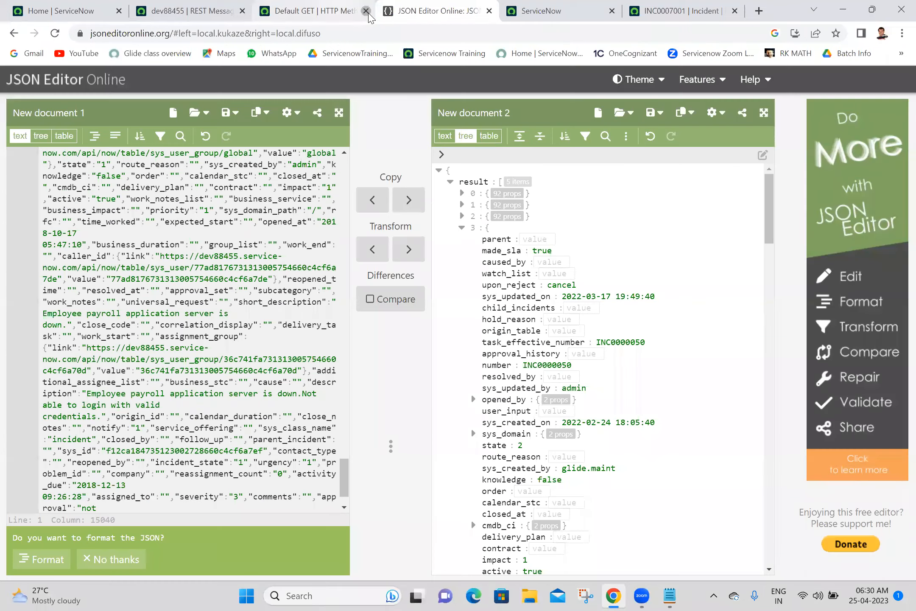
# Step: Start a new HTTP method on the dev88455 REST message named 'create' using POST
pyautogui.click(193, 6)
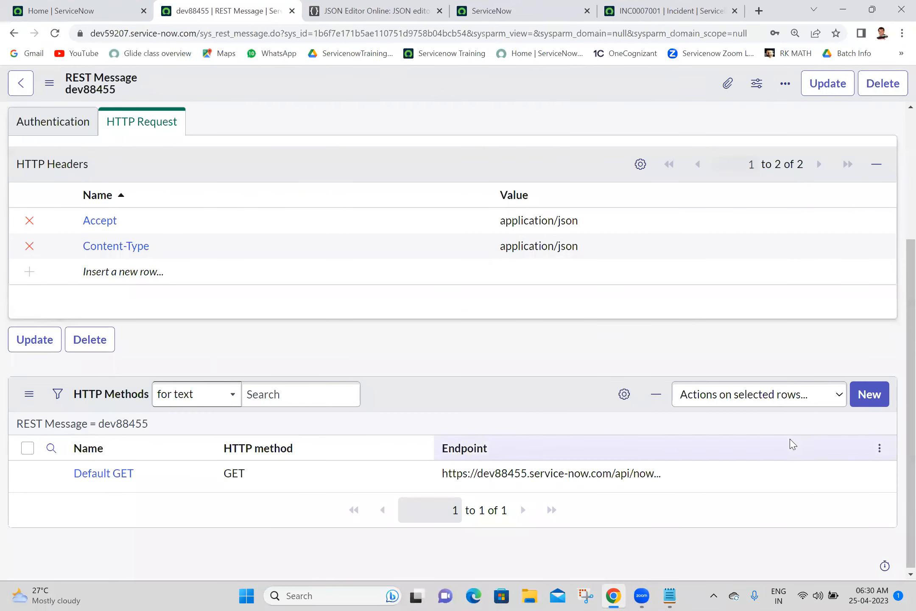
pyautogui.click(876, 398)
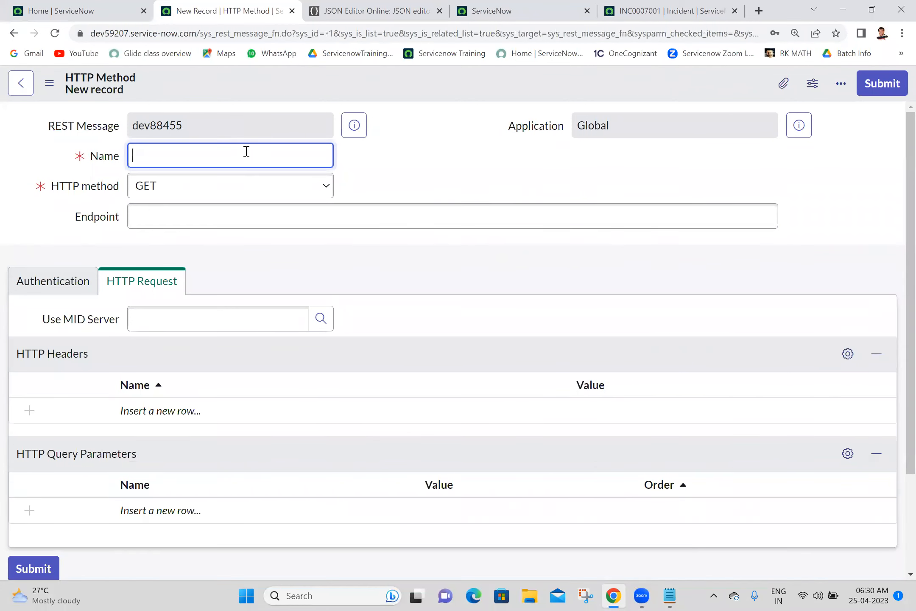
pyautogui.write('create')
pyautogui.click(239, 191)
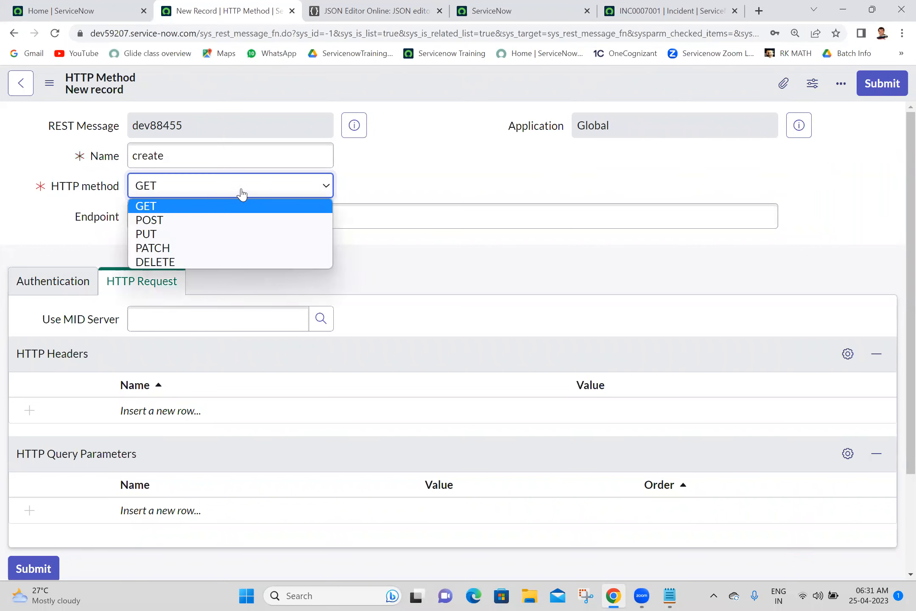
pyautogui.click(191, 221)
pyautogui.click(359, 131)
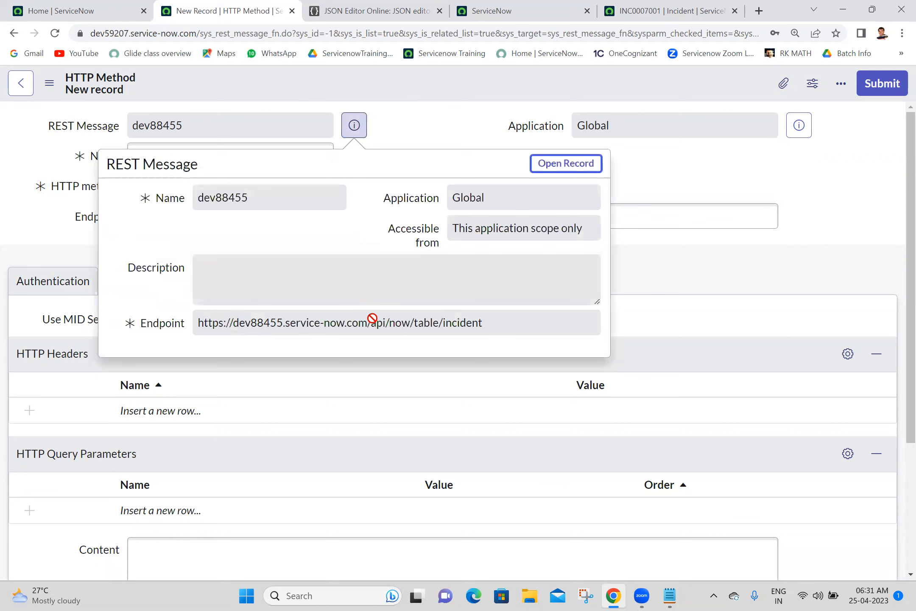
pyautogui.tripleClick(372, 319)
pyautogui.hotkey('ctrl', 'c')
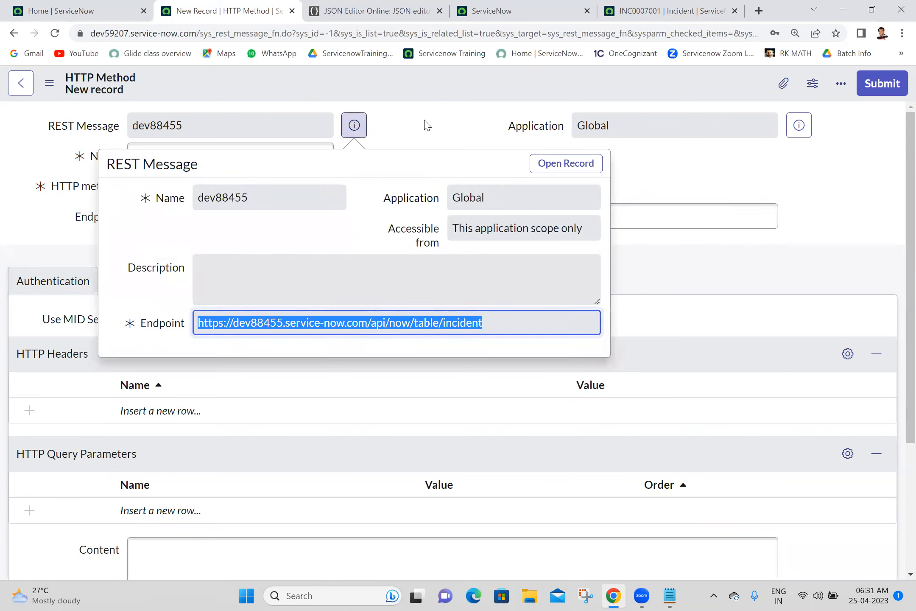
pyautogui.click(297, 215)
pyautogui.hotkey('ctrl', 'v')
pyautogui.click(415, 166)
pyautogui.click(42, 287)
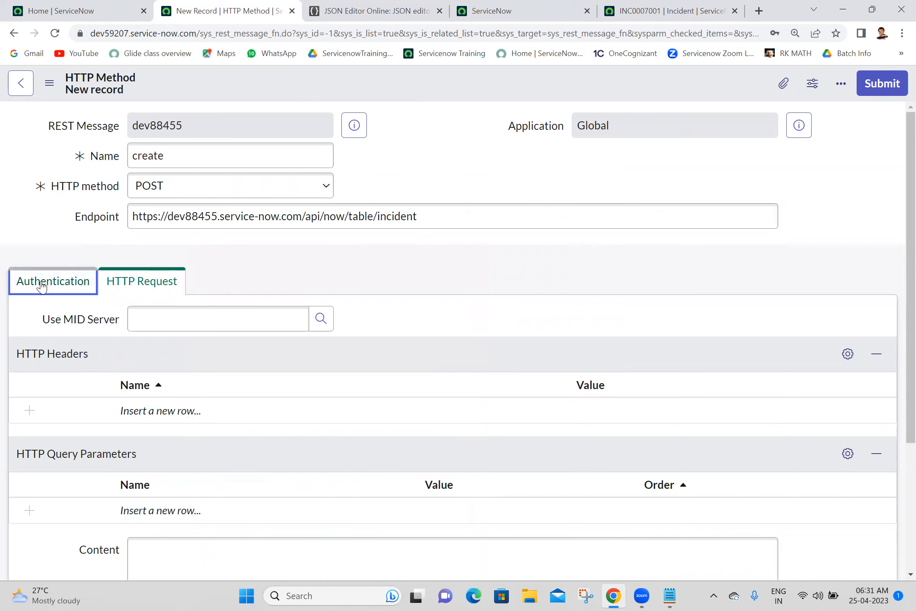
pyautogui.click(140, 300)
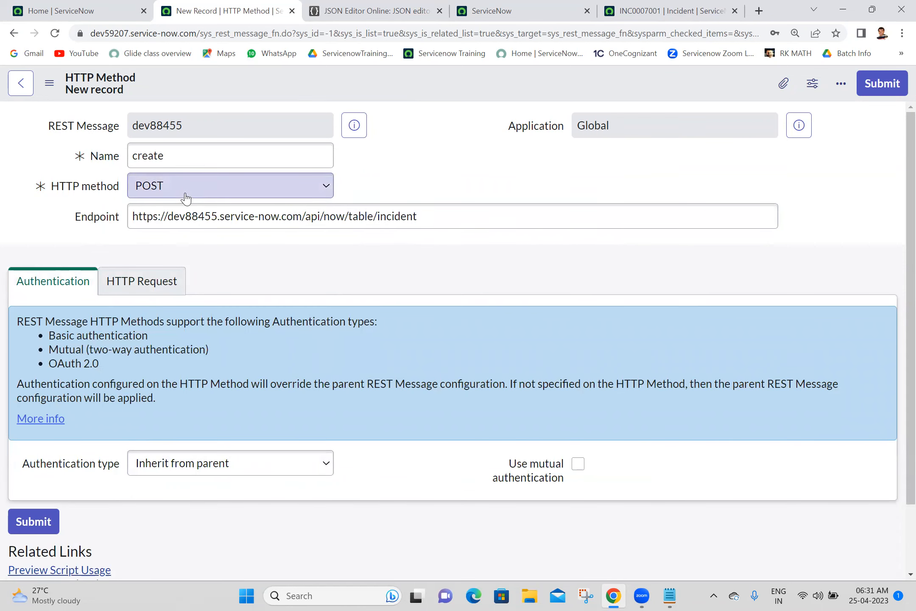
pyautogui.click(160, 285)
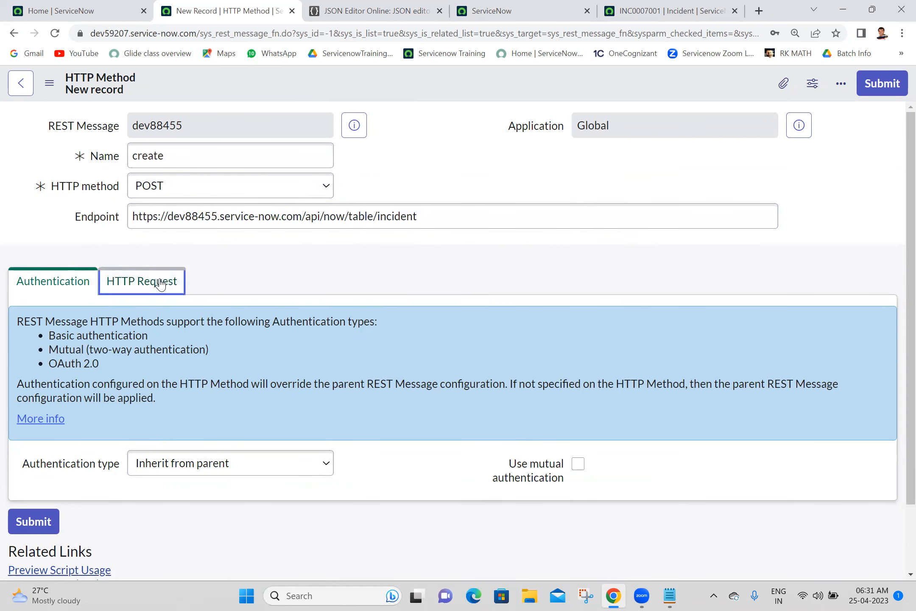
# Step: Add two HTTP header rows named Content-Type and Accept
pyautogui.scroll(-2, 557, 331)
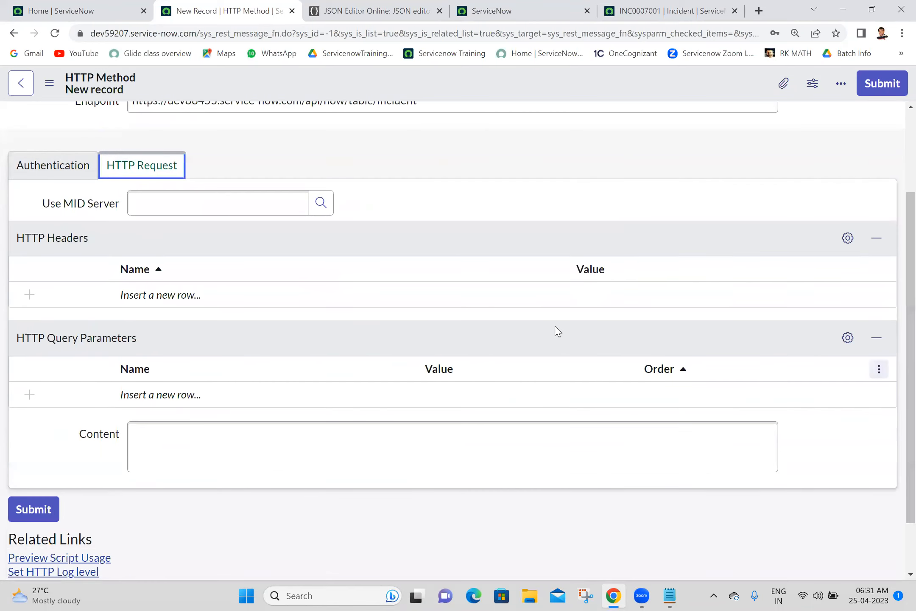
pyautogui.doubleClick(151, 300)
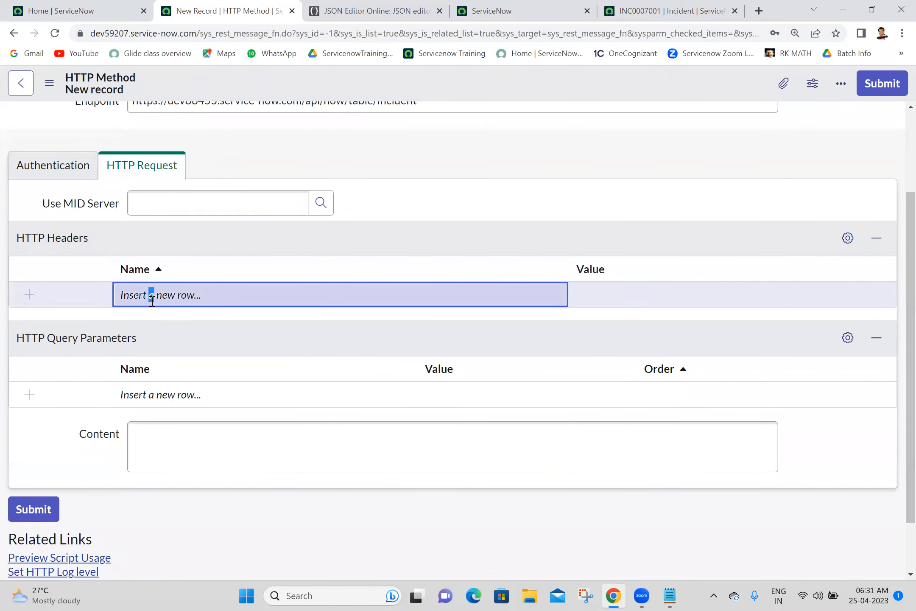
pyautogui.write('Con')
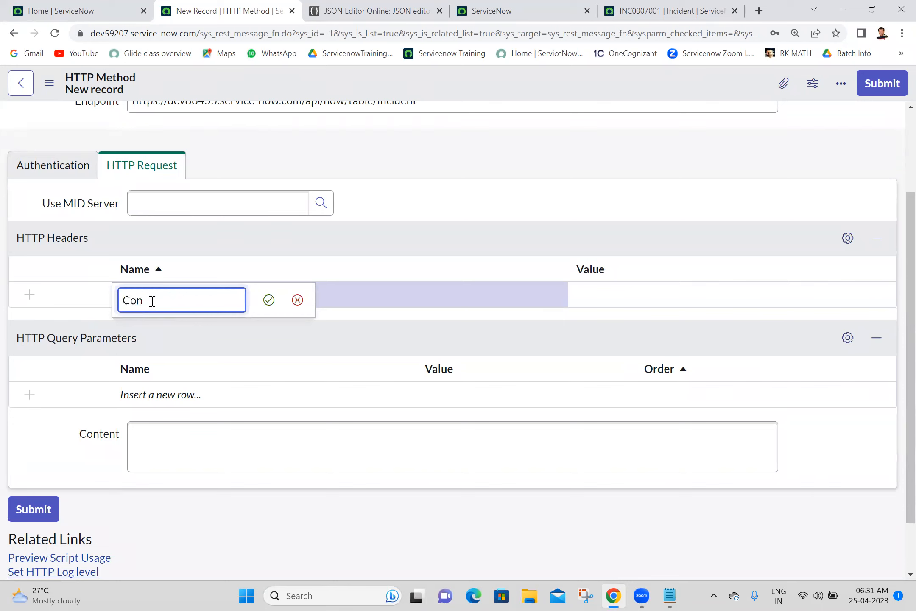
pyautogui.write('tent-Type')
pyautogui.click(269, 302)
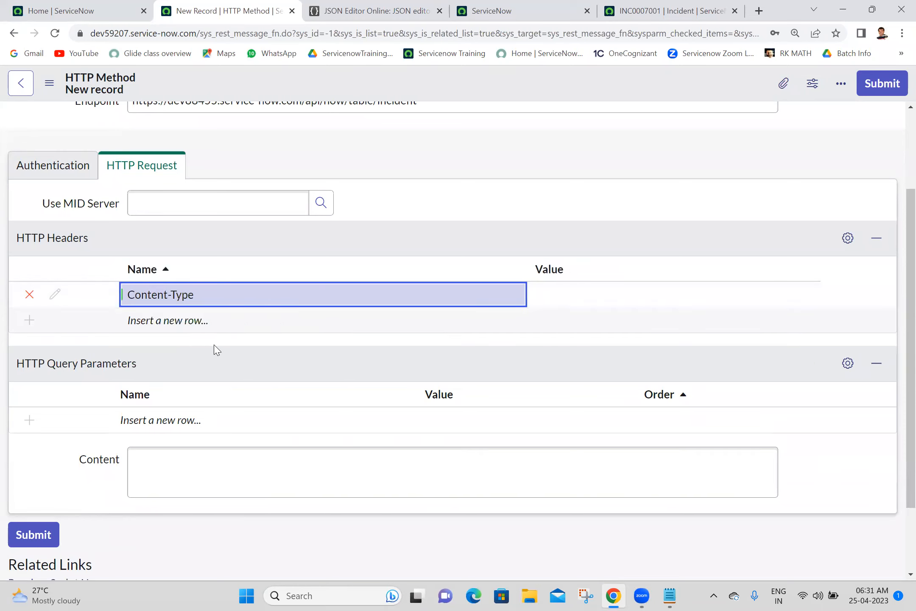
pyautogui.doubleClick(185, 321)
pyautogui.write('A')
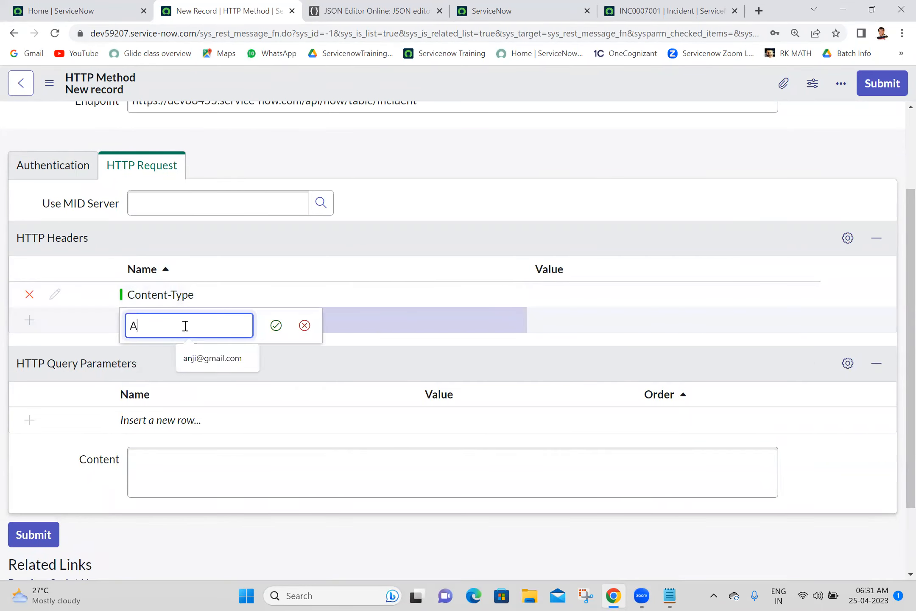
pyautogui.write('ccept')
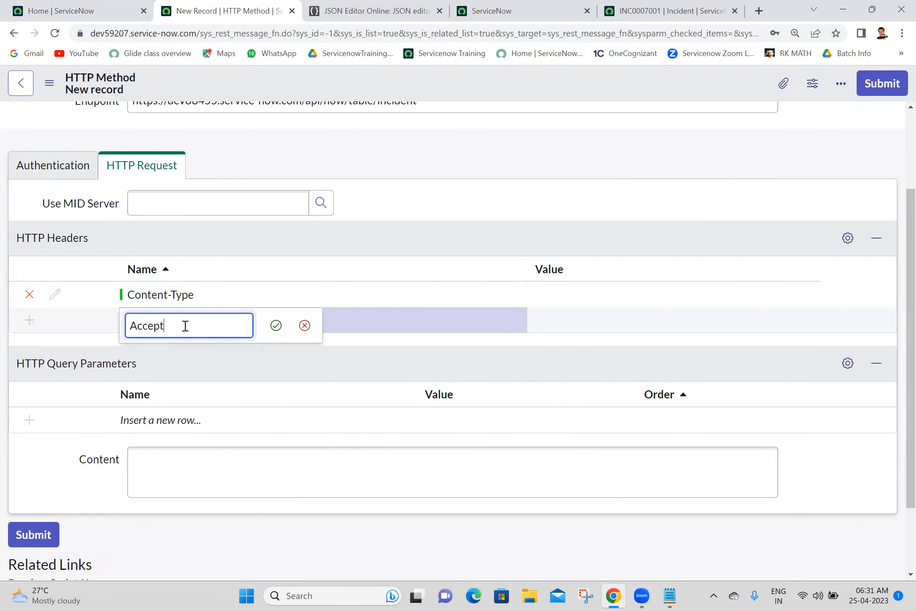
pyautogui.click(276, 326)
# Step: Set both the Content-Type and Accept header values to application/json
pyautogui.doubleClick(532, 301)
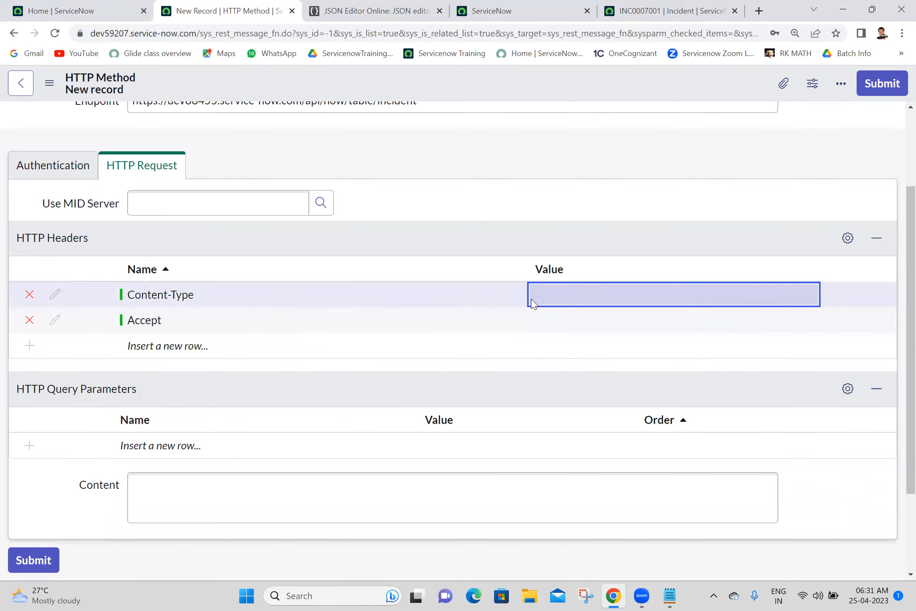
pyautogui.write('applic')
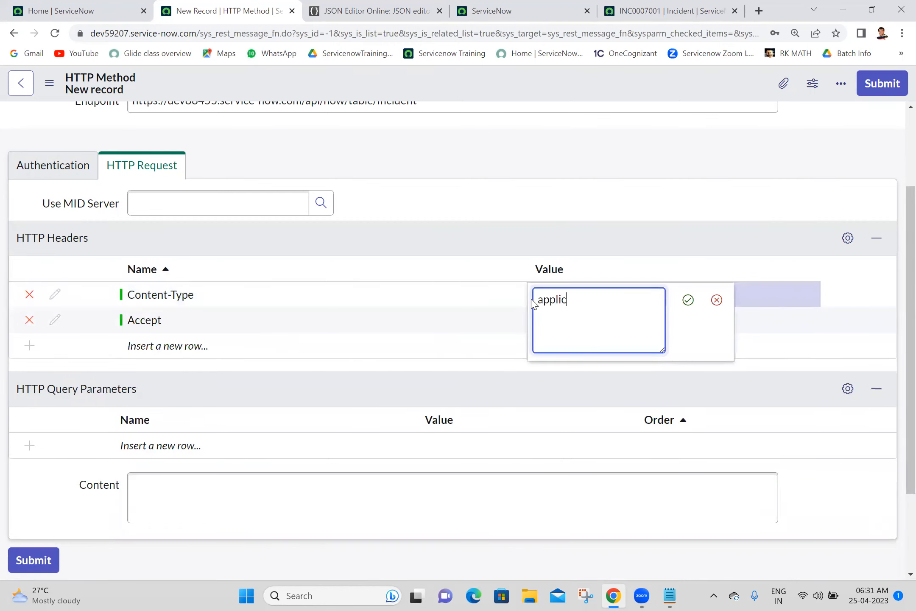
pyautogui.write('ation/json')
pyautogui.hotkey('ctrl', 'a')
pyautogui.hotkey('ctrl', 'c')
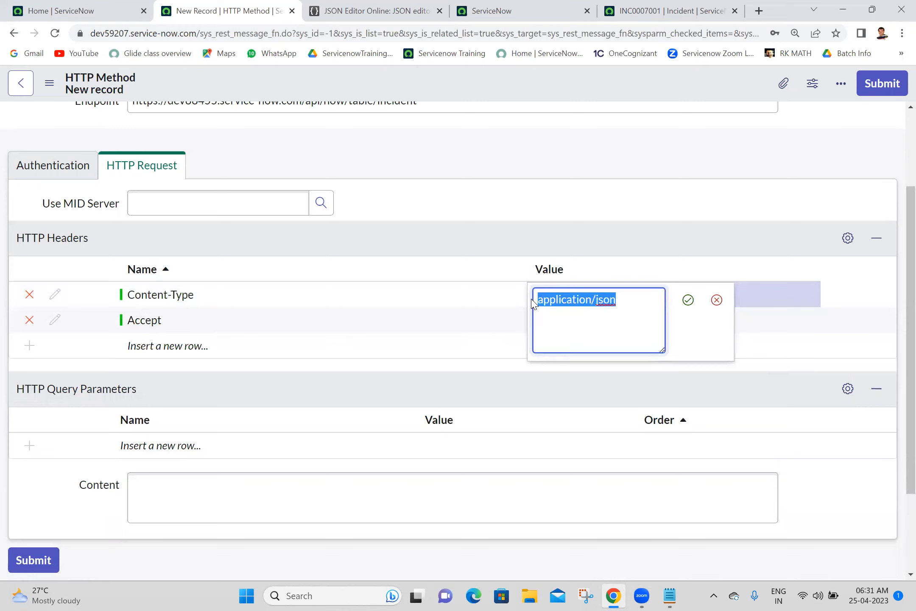
pyautogui.click(688, 300)
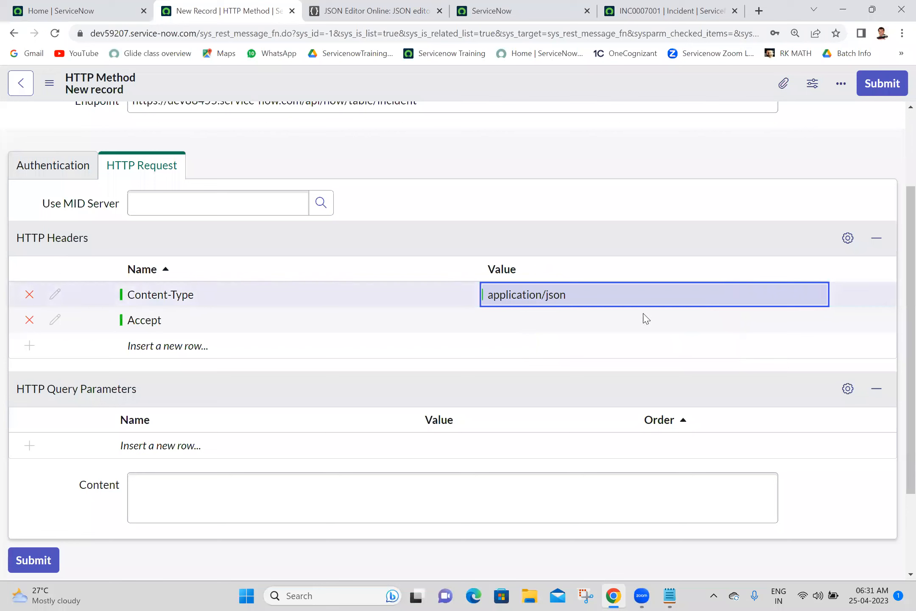
pyautogui.doubleClick(552, 331)
pyautogui.hotkey('ctrl', 'v')
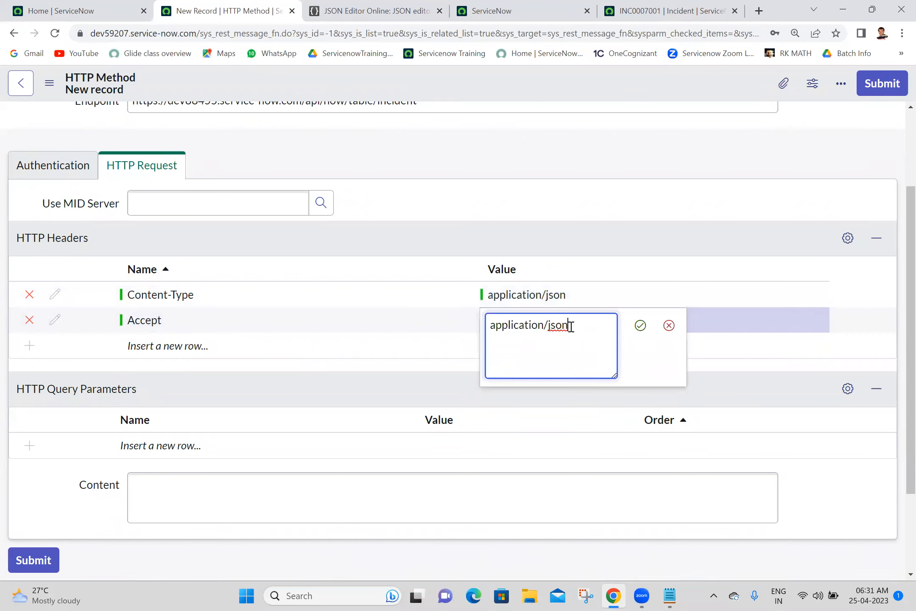
pyautogui.click(636, 327)
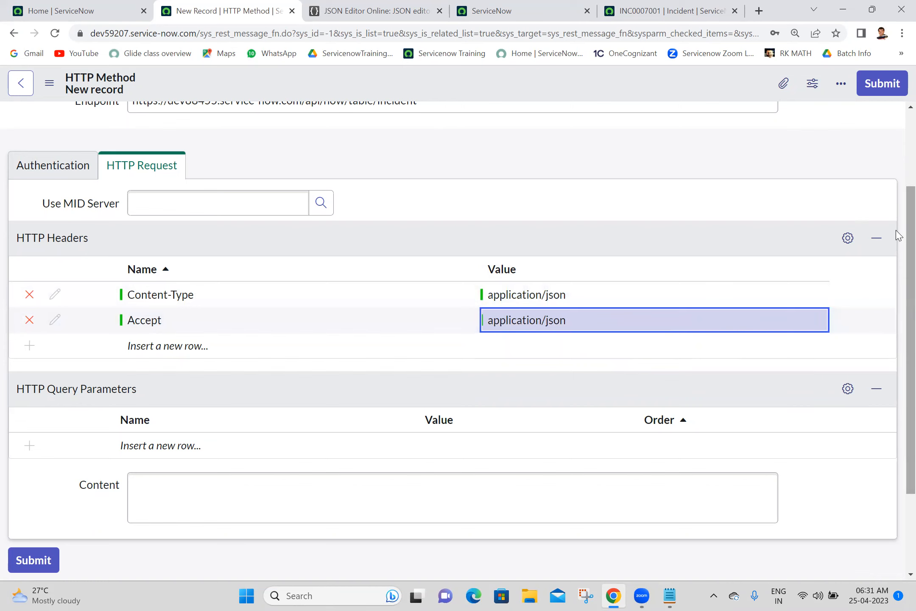
pyautogui.scroll(-3, 898, 236)
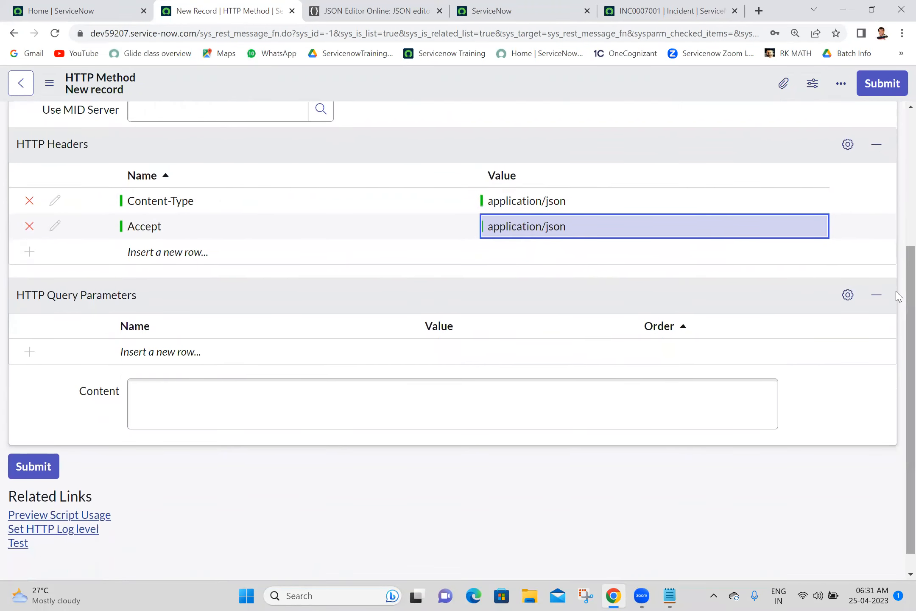
# Step: Write a JSON body in Content with empty "caller_id", "category" and "impact" fields
pyautogui.click(480, 410)
pyautogui.write('{')
pyautogui.press('Return')
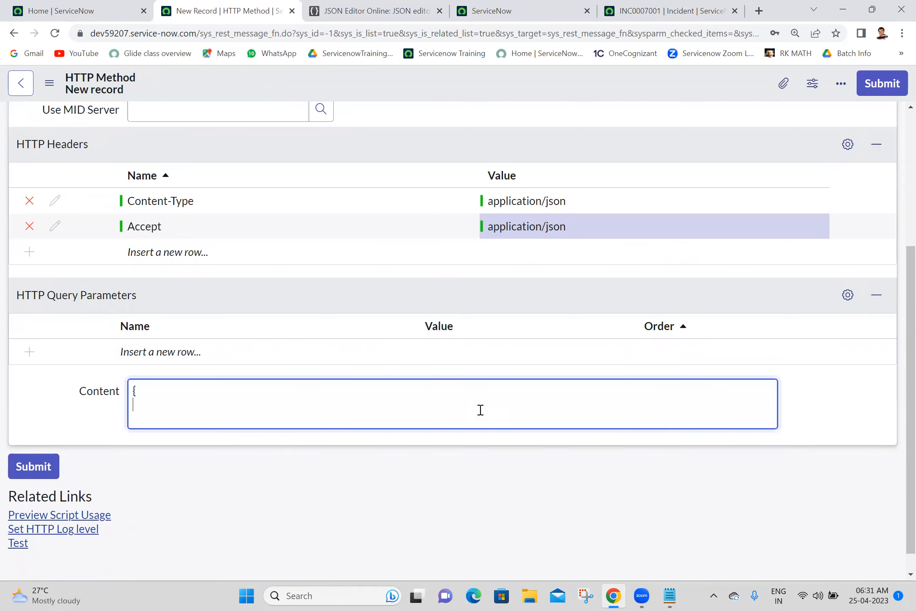
pyautogui.press('Up')
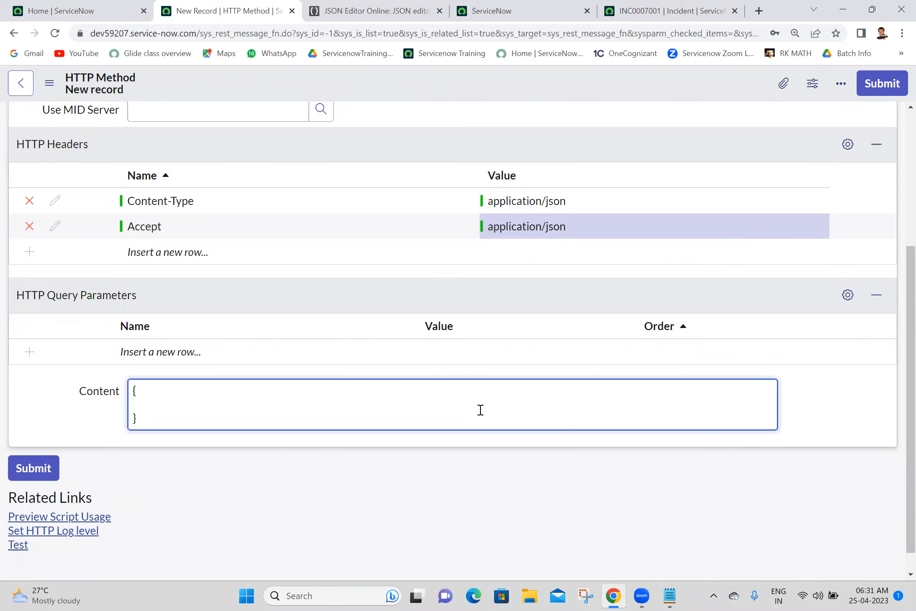
pyautogui.write('"caller_id":"",')
pyautogui.press('Return')
pyautogui.write('"category')
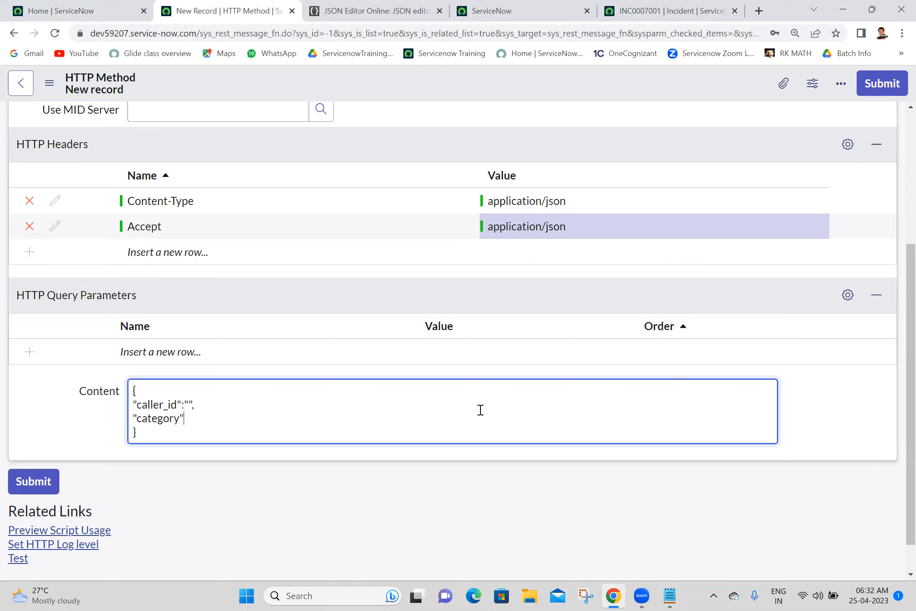
pyautogui.write('":"",')
pyautogui.press('Return')
pyautogui.write('"impact"')
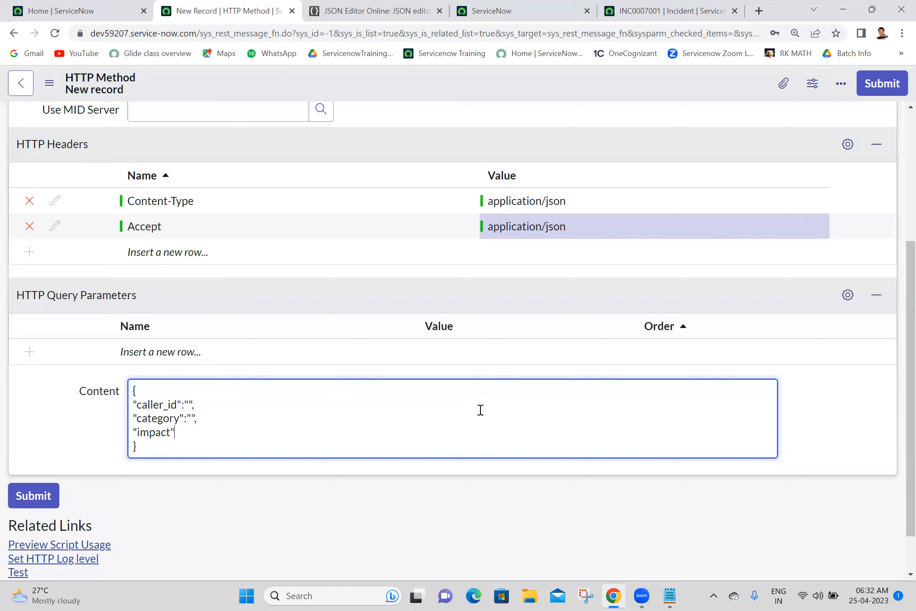
pyautogui.write(':""')
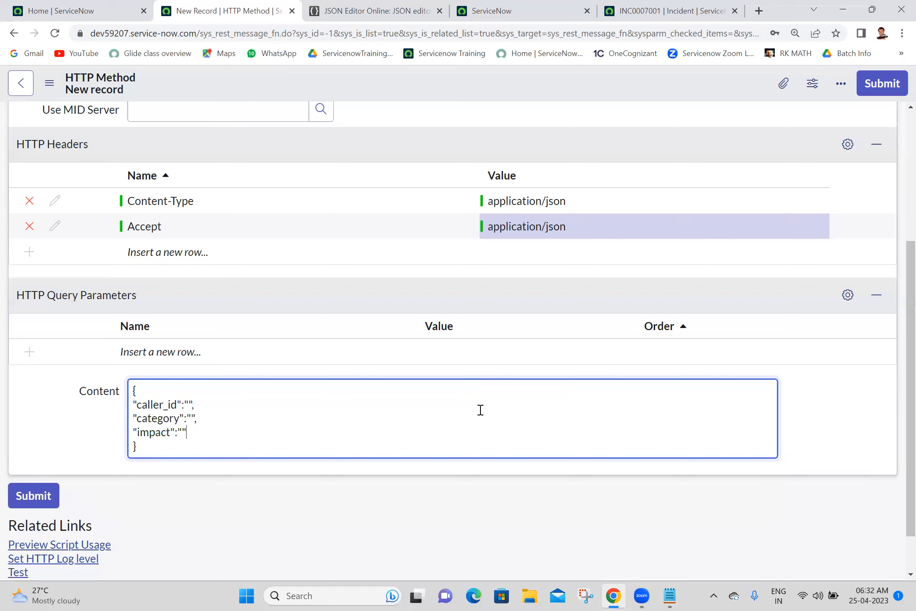
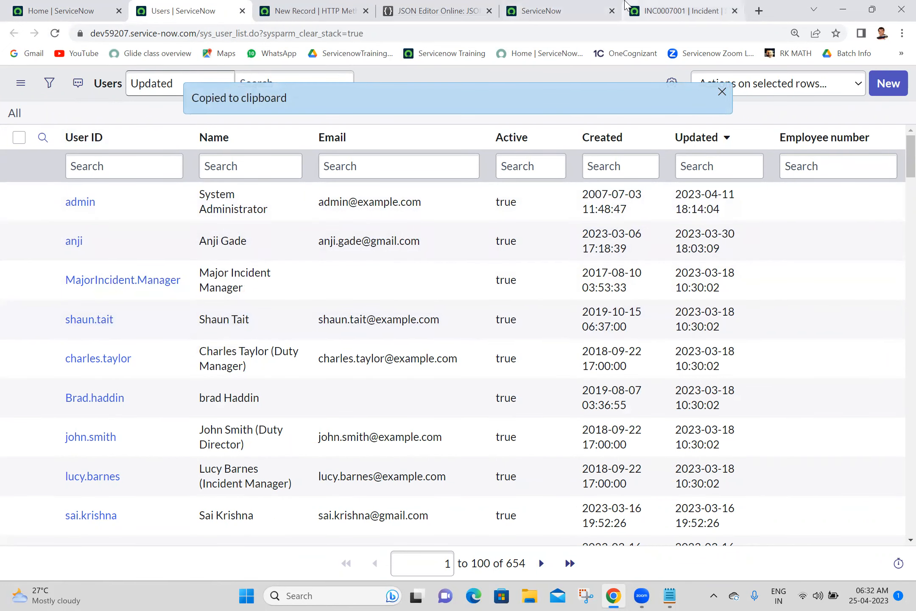
# Step: Paste the caller's sys_id into caller_id and enter category software, impact 1 and urgency 1
pyautogui.click(662, 10)
pyautogui.click(300, 6)
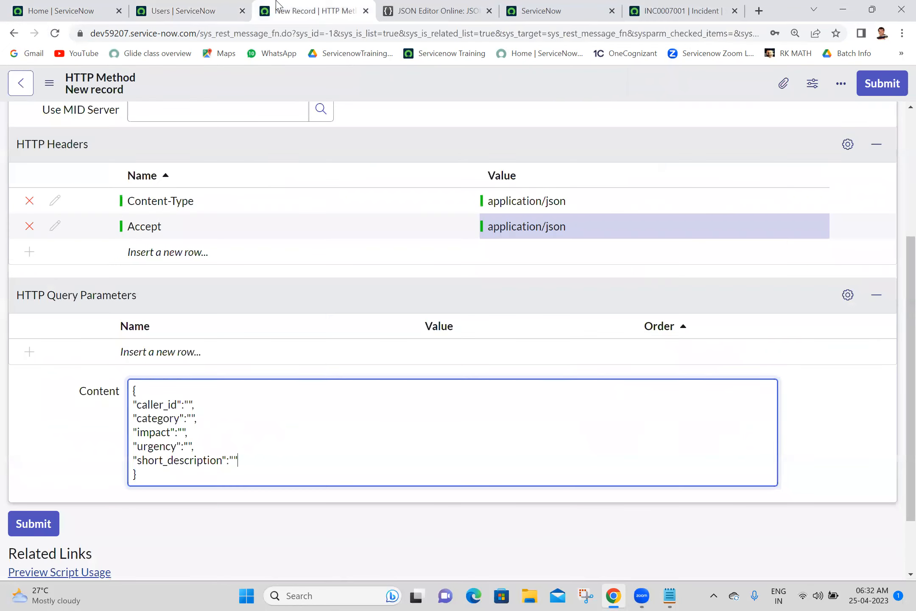
pyautogui.click(189, 404)
pyautogui.write('4751f62f1bd16110751d9758b04bcbf9')
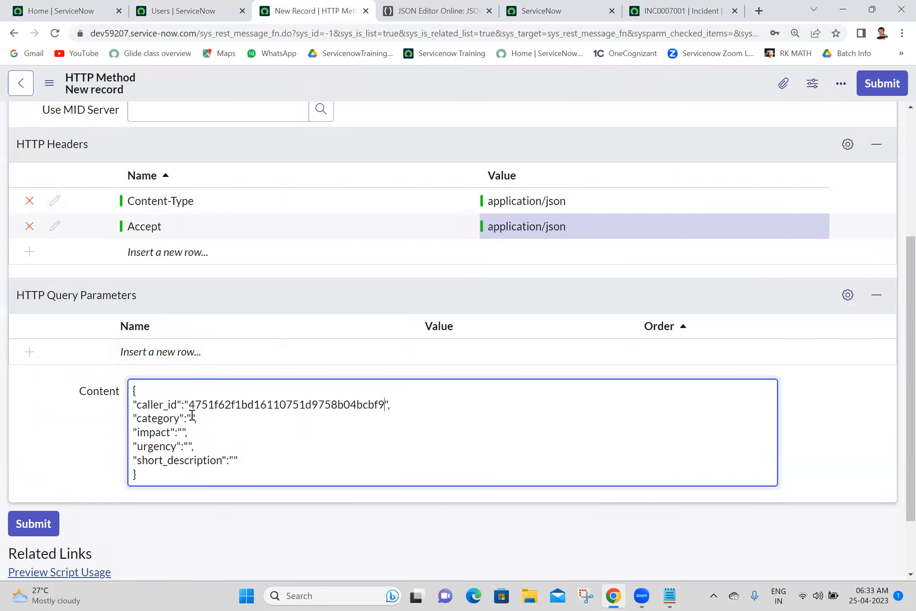
pyautogui.click(190, 418)
pyautogui.write('software')
pyautogui.click(182, 431)
pyautogui.write('1')
pyautogui.click(189, 446)
pyautogui.write('1')
# Step: Set short_description to 'welcome to REST Message POST Method' and add a trailing comma
pyautogui.click(234, 456)
pyautogui.write('welcome to REST ')
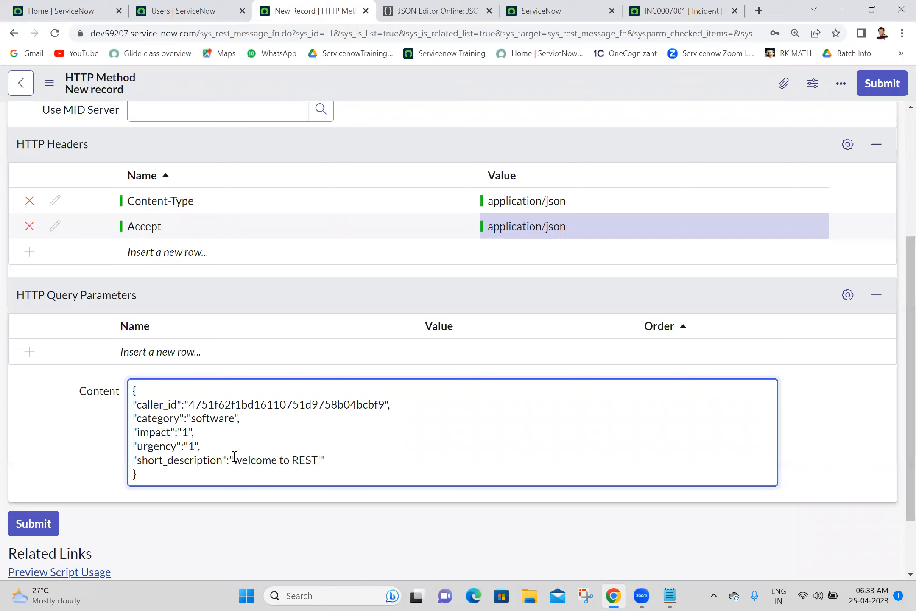
pyautogui.write('Message')
pyautogui.write('POST Method')
pyautogui.press('BackSpace')
pyautogui.press('BackSpace')
pyautogui.write('i')
pyautogui.press('BackSpace')
pyautogui.write('od')
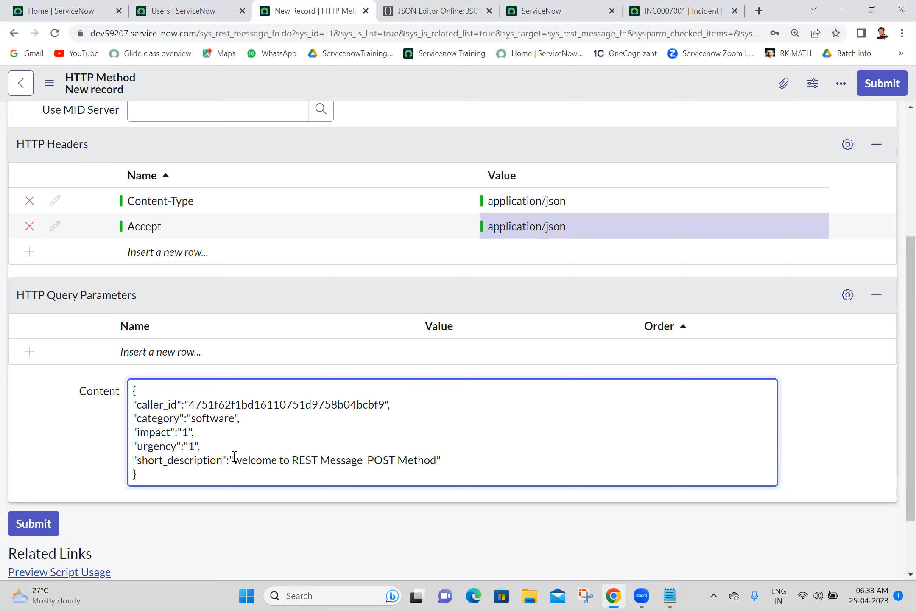
pyautogui.click(478, 462)
pyautogui.write(',')
# Step: From incident INC0007001, open Configure > Form Layout for the Incident form
pyautogui.click(711, 8)
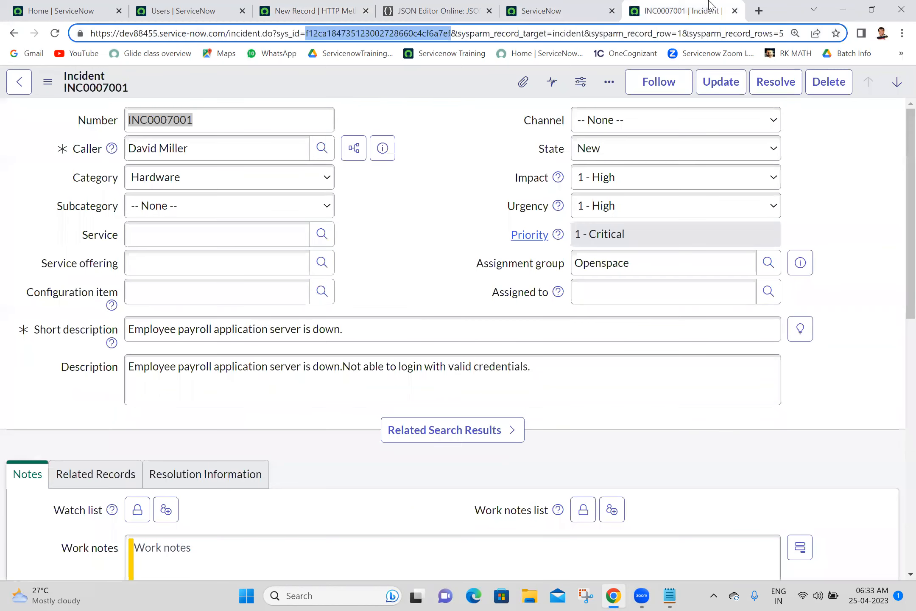
pyautogui.rightClick(433, 92)
pyautogui.moveTo(481, 355)
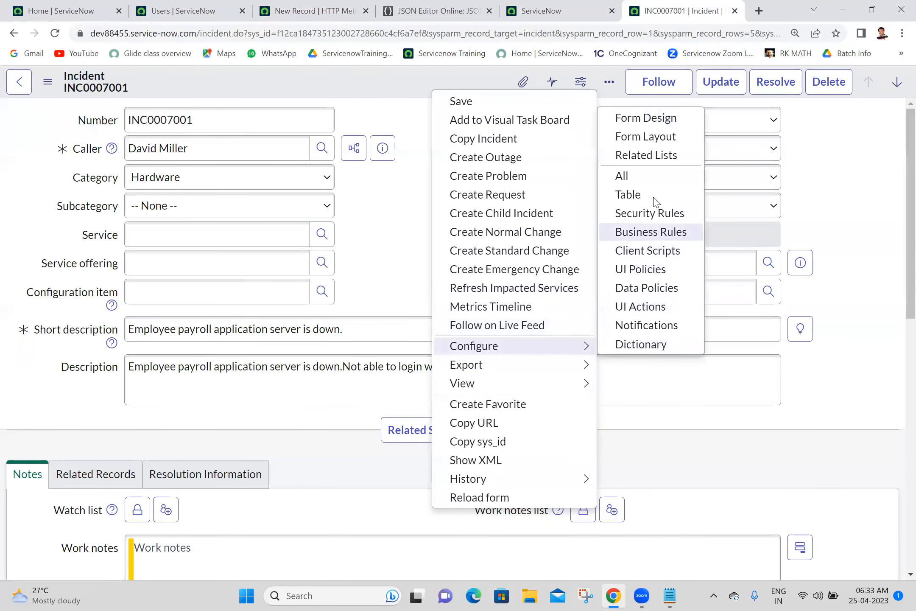
pyautogui.click(650, 137)
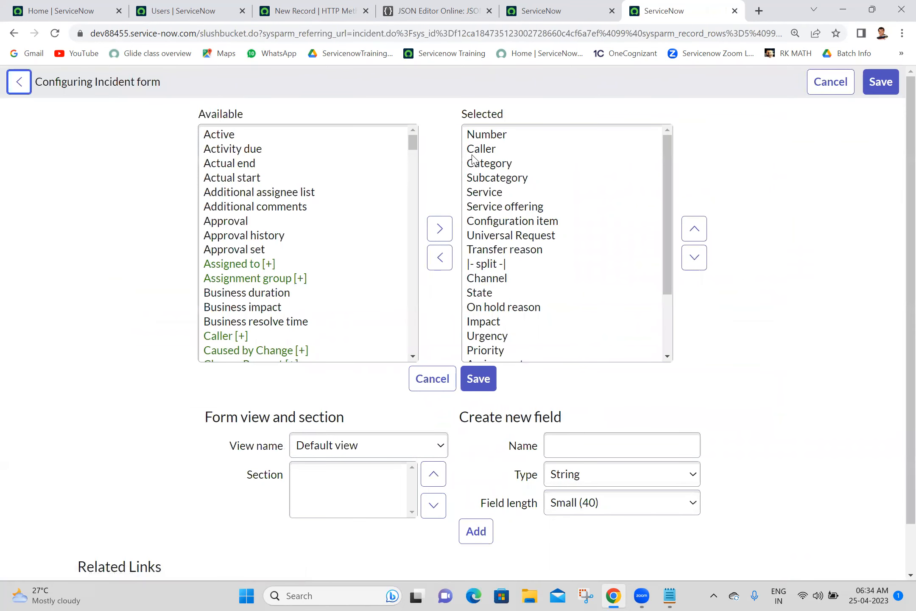
# Step: Add Correlation display and Correlation ID from the available fields to the Selected list
pyautogui.click(237, 212)
pyautogui.press('c')
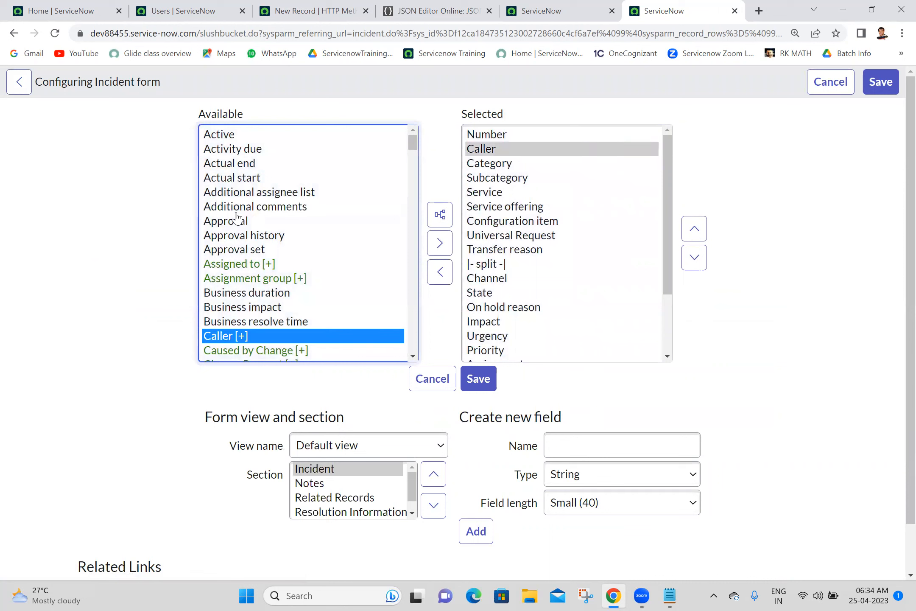
pyautogui.press('c')
pyautogui.press('c')
pyautogui.press('c')
pyautogui.press('c')
pyautogui.press('c')
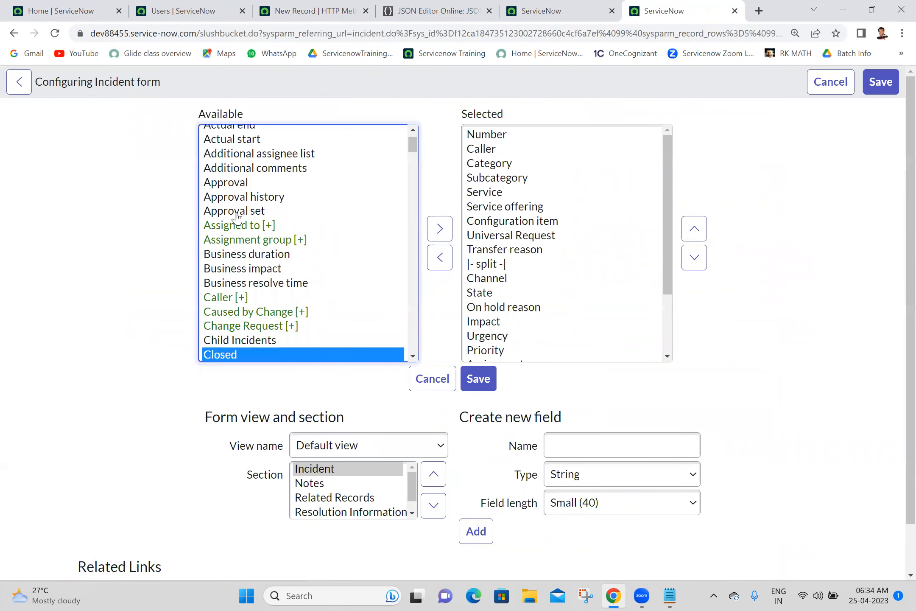
pyautogui.press('c')
pyautogui.press('c')
pyautogui.press('c')
pyautogui.press('c')
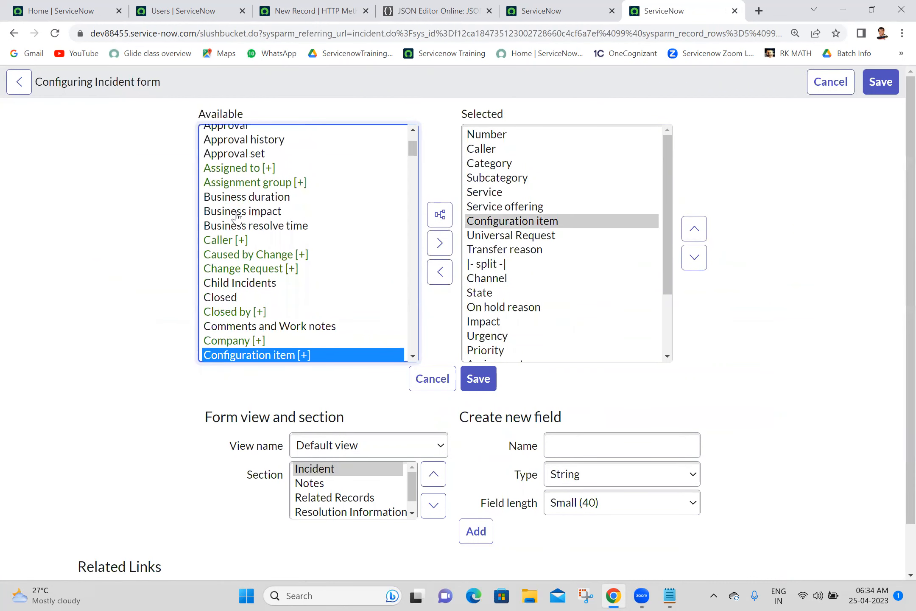
pyautogui.press('c')
pyautogui.press('c')
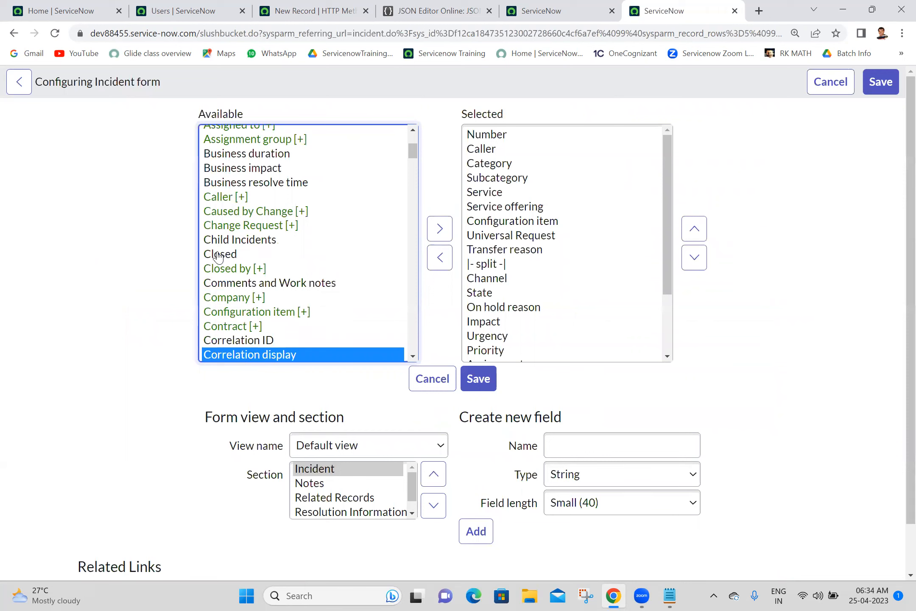
pyautogui.keyDown('shift'); pyautogui.click(215, 343); pyautogui.keyUp('shift')
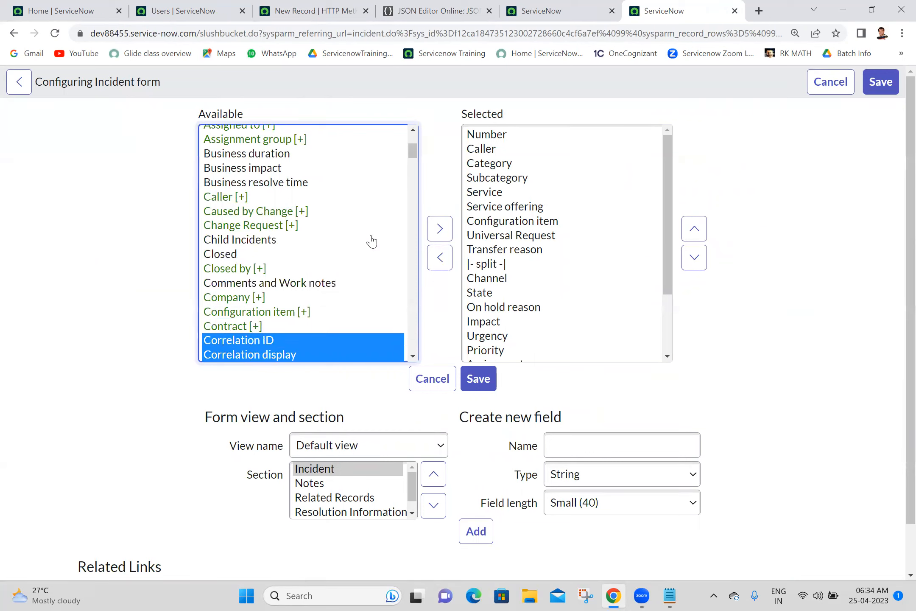
pyautogui.click(439, 229)
# Step: Position both correlation fields just below Assigned to and save the form layout
pyautogui.click(666, 329)
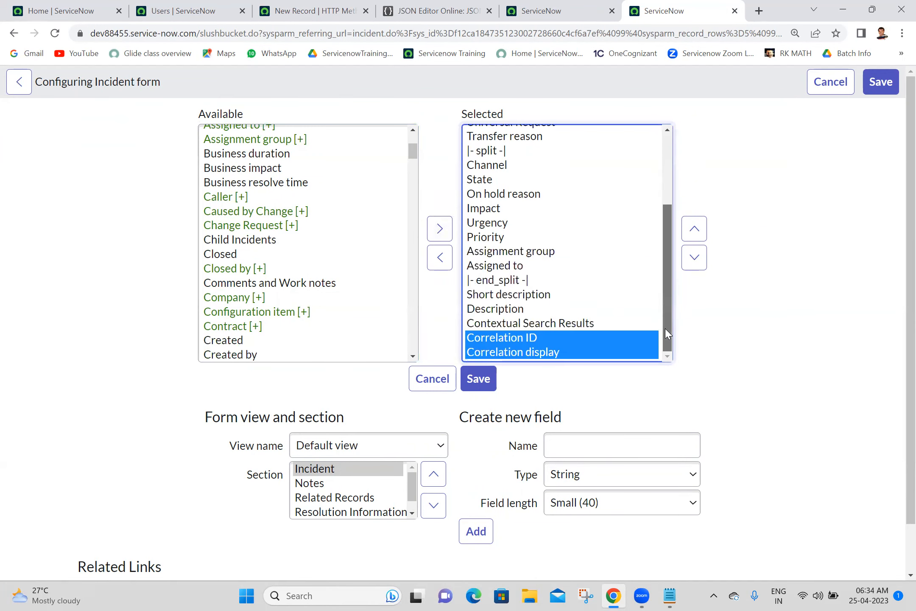
pyautogui.click(695, 229)
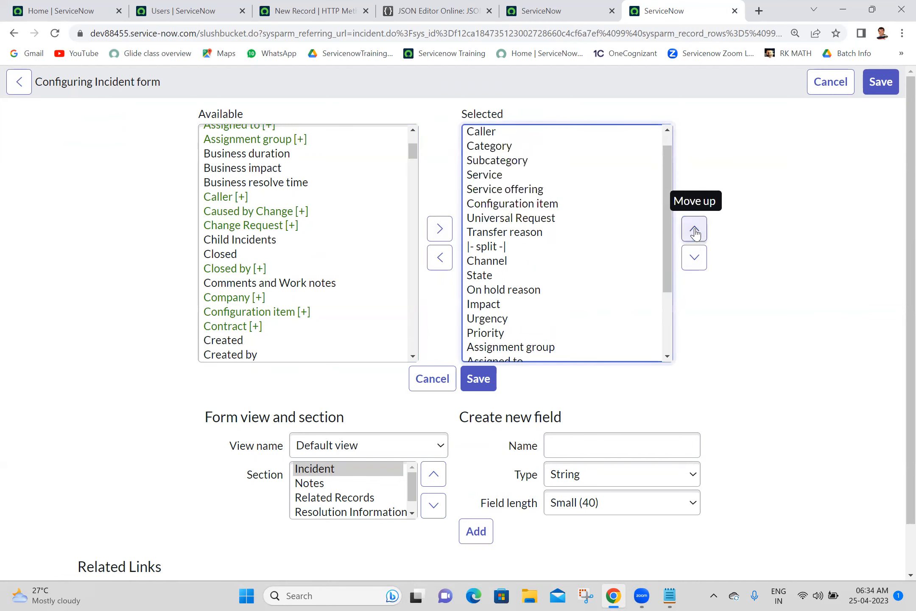
pyautogui.click(695, 229)
pyautogui.click(694, 229)
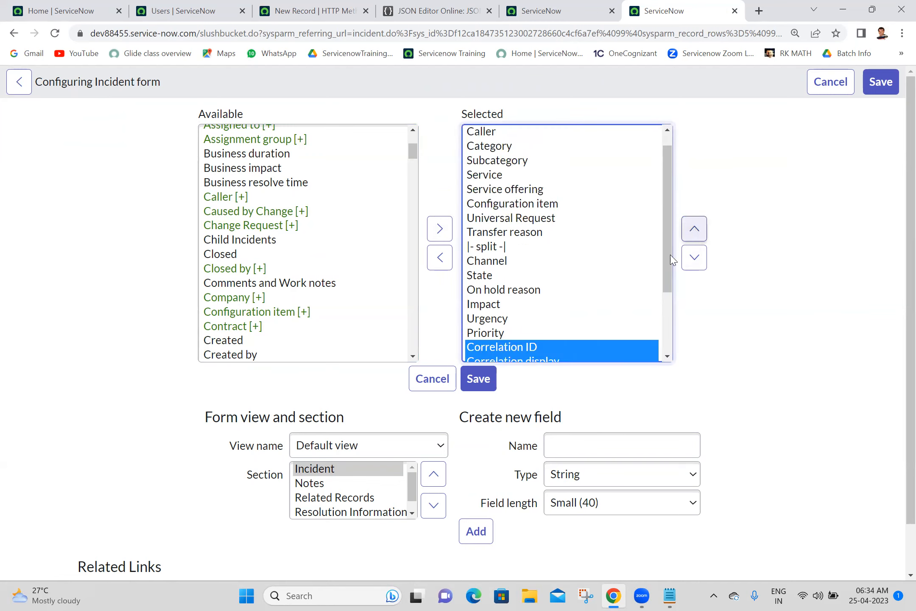
pyautogui.click(665, 322)
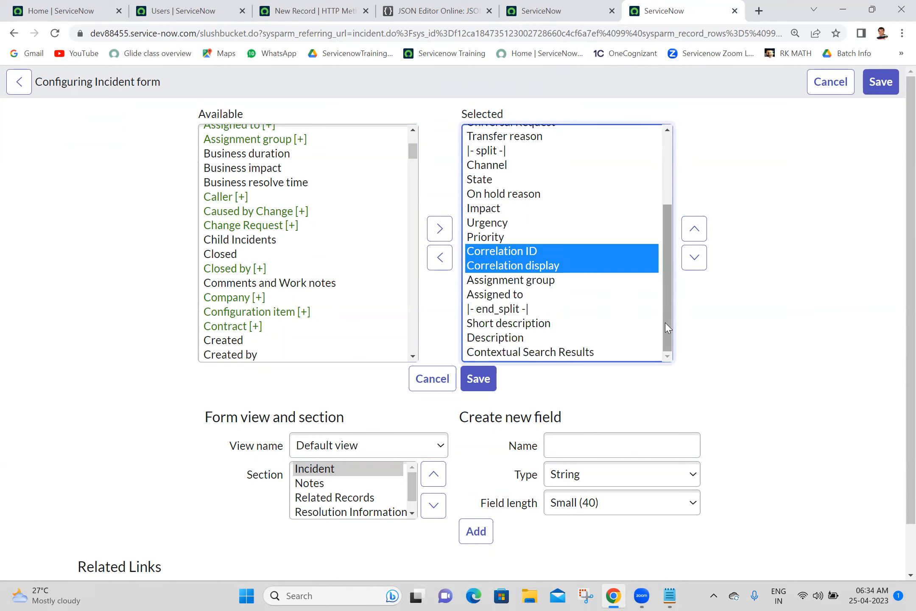
pyautogui.click(694, 257)
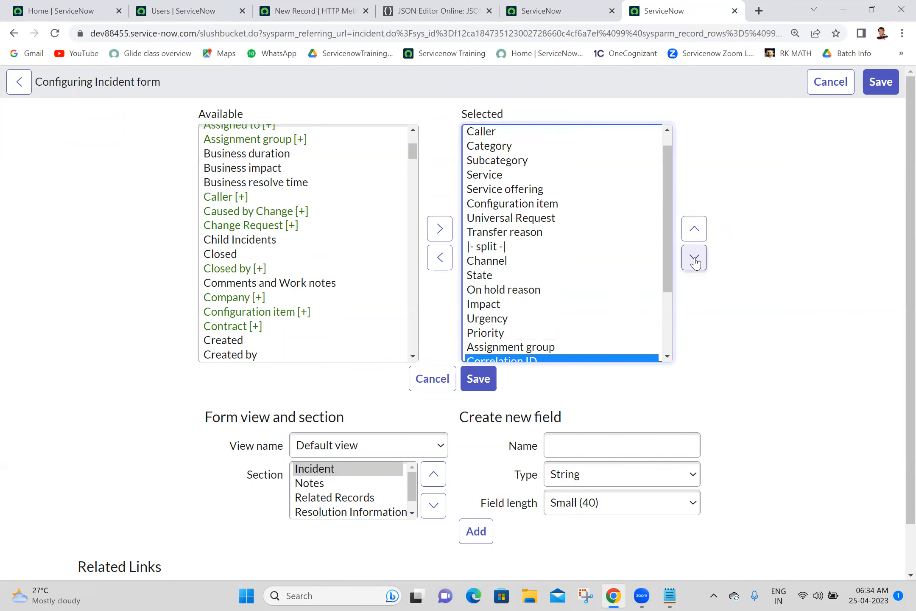
pyautogui.click(694, 258)
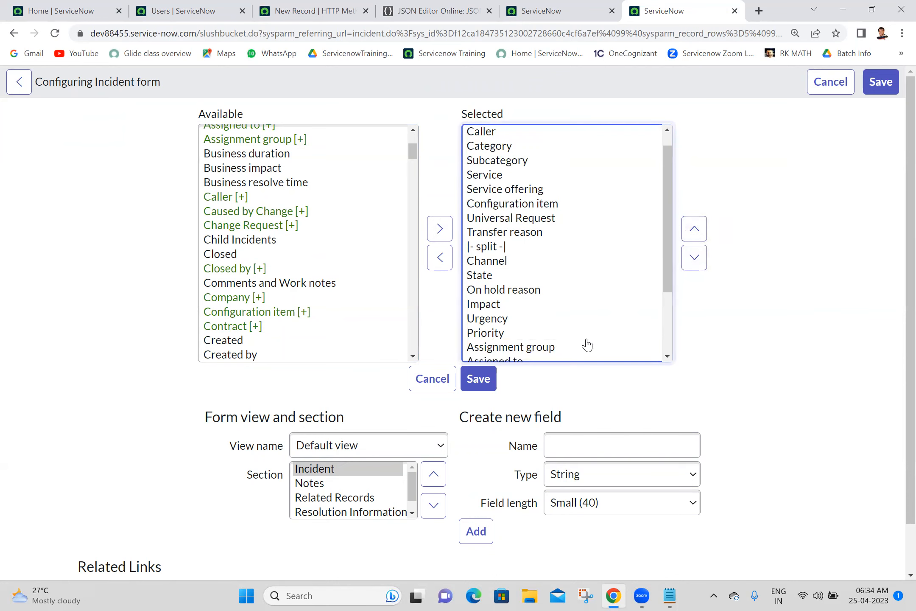
pyautogui.click(666, 311)
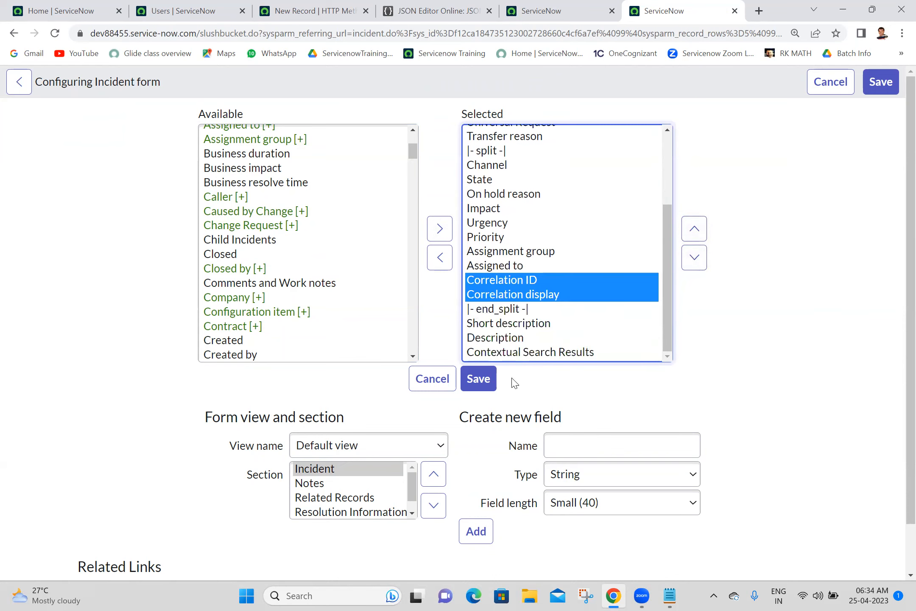
pyautogui.click(470, 385)
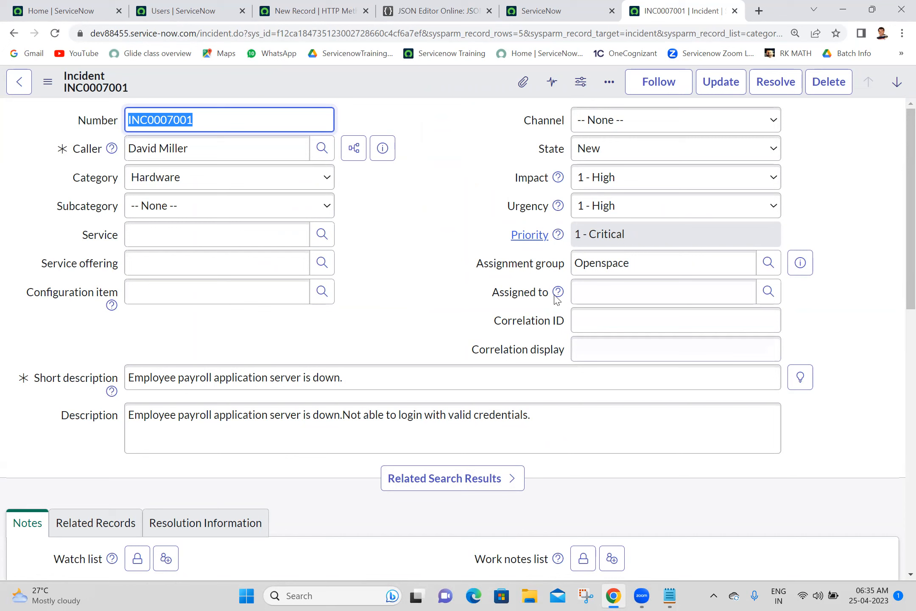
# Step: Check the new correlation fields and pick out the correlation_display field name from its dictionary info
pyautogui.click(595, 342)
pyautogui.click(611, 318)
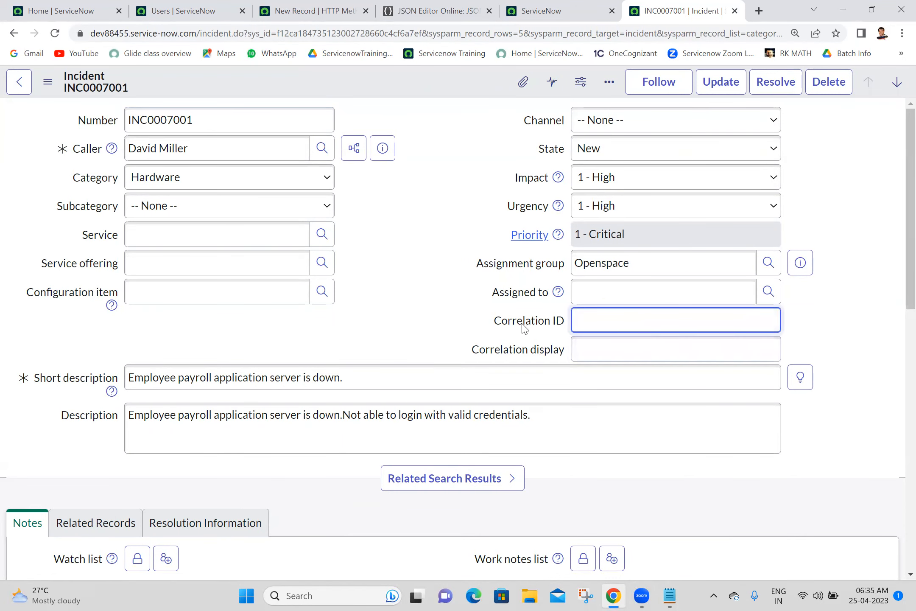
pyautogui.click(527, 348)
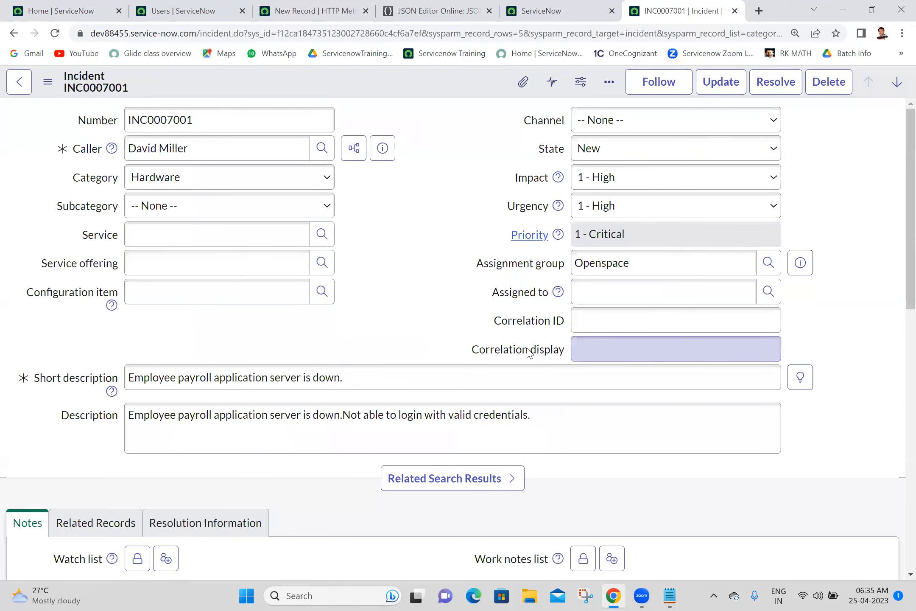
pyautogui.rightClick(528, 353)
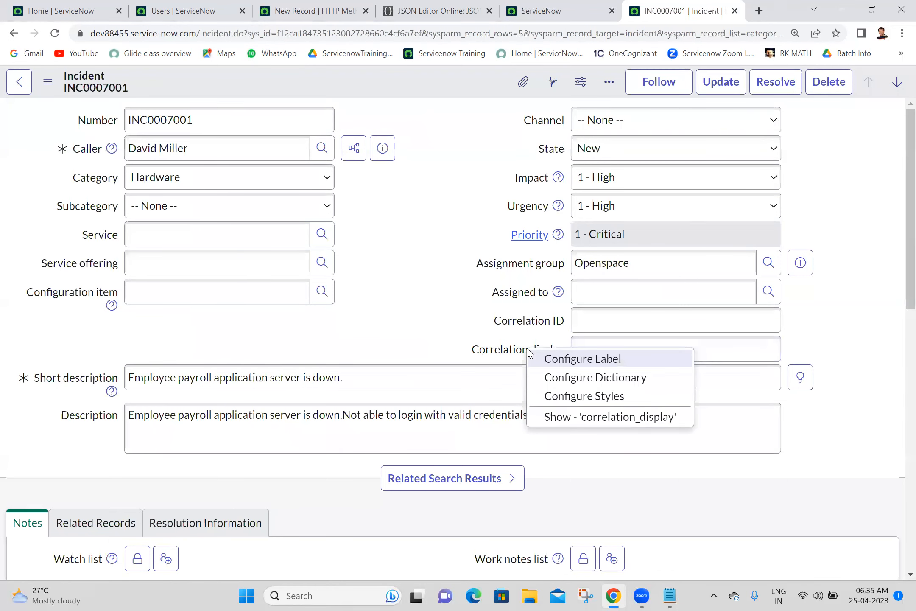
pyautogui.click(594, 415)
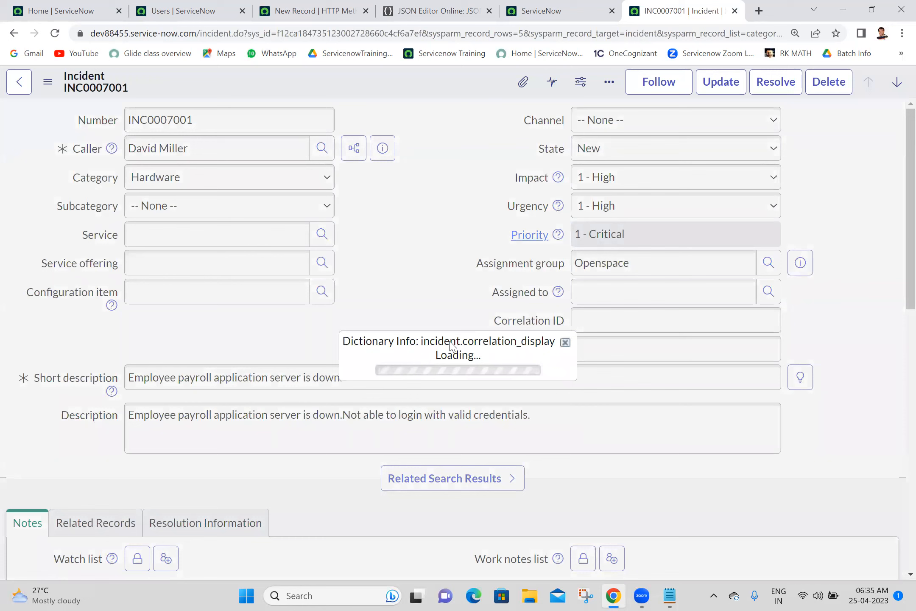
pyautogui.doubleClick(467, 314)
pyautogui.hotkey('ctrl', 'c')
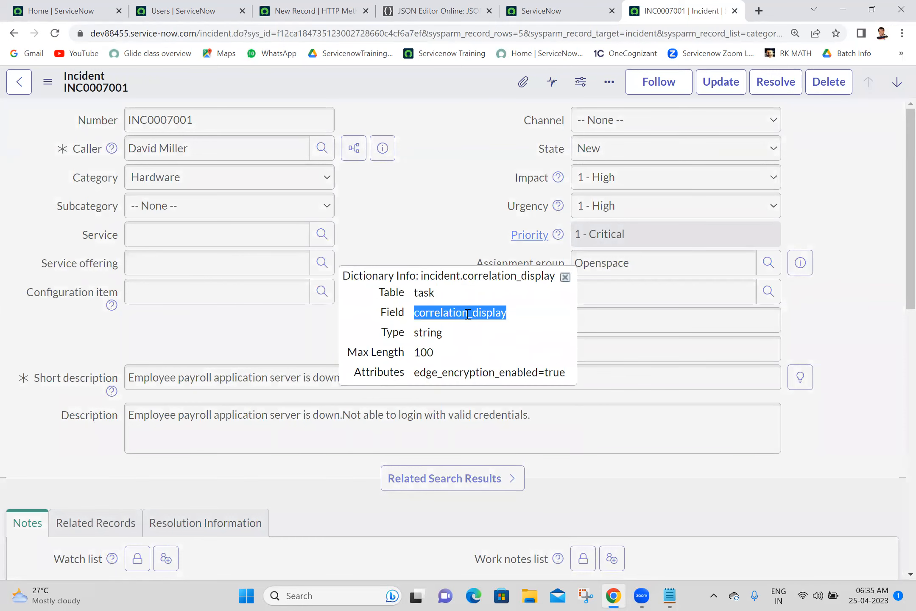
# Step: Add a "correlation_display" line to the JSON body, then delete it again
pyautogui.click(423, 5)
pyautogui.click(288, 5)
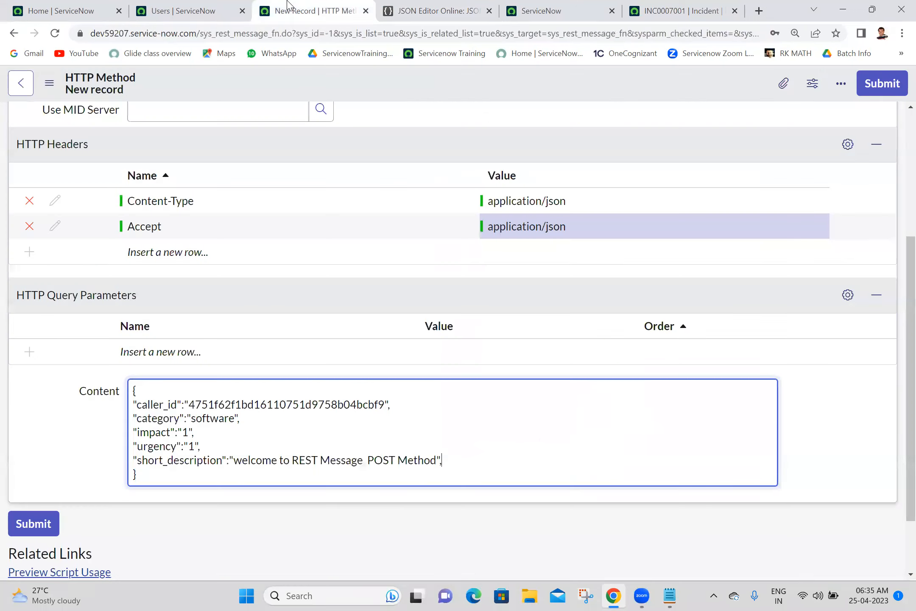
pyautogui.press('Return')
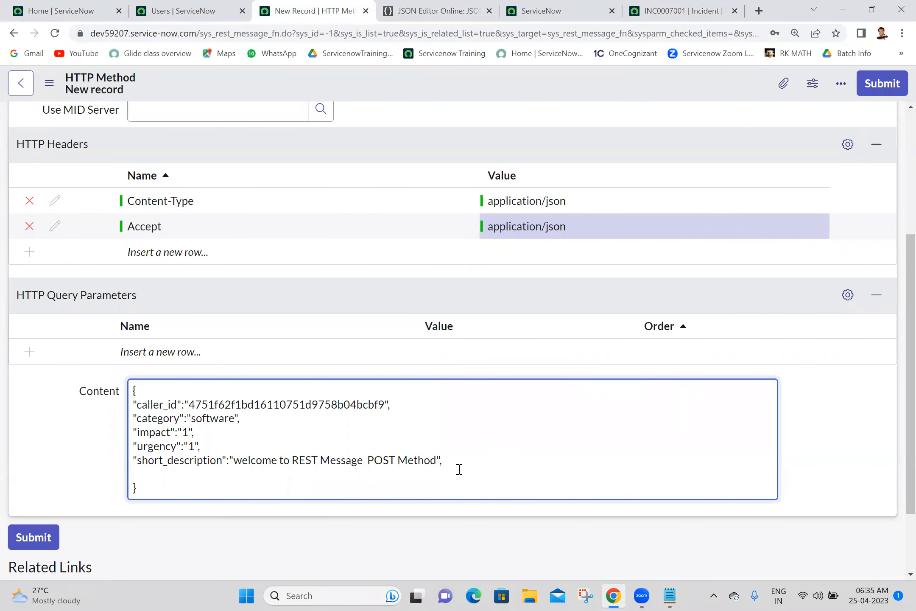
pyautogui.write('"')
pyautogui.hotkey('ctrl', 'v')
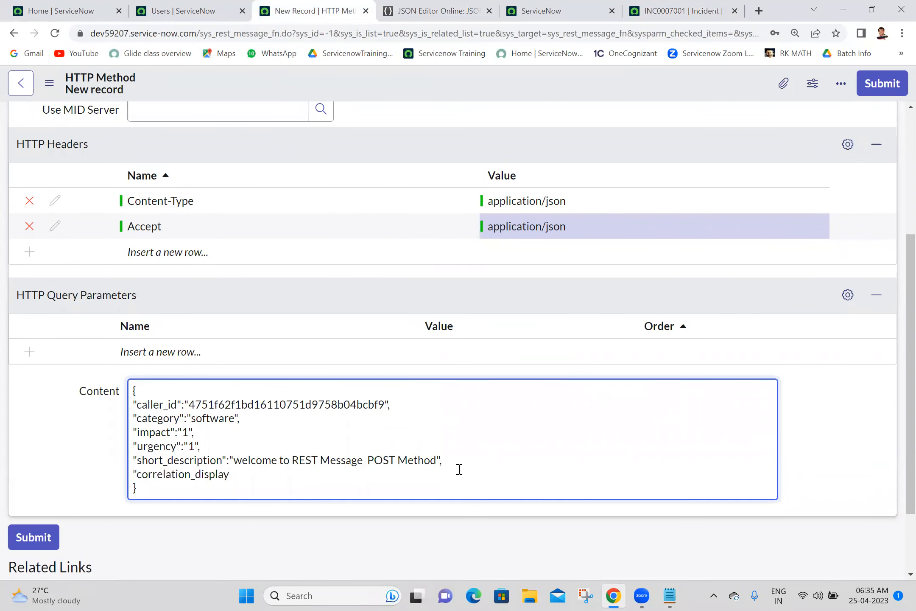
pyautogui.write('"')
pyautogui.moveTo(234, 475); pyautogui.dragTo(135, 470)
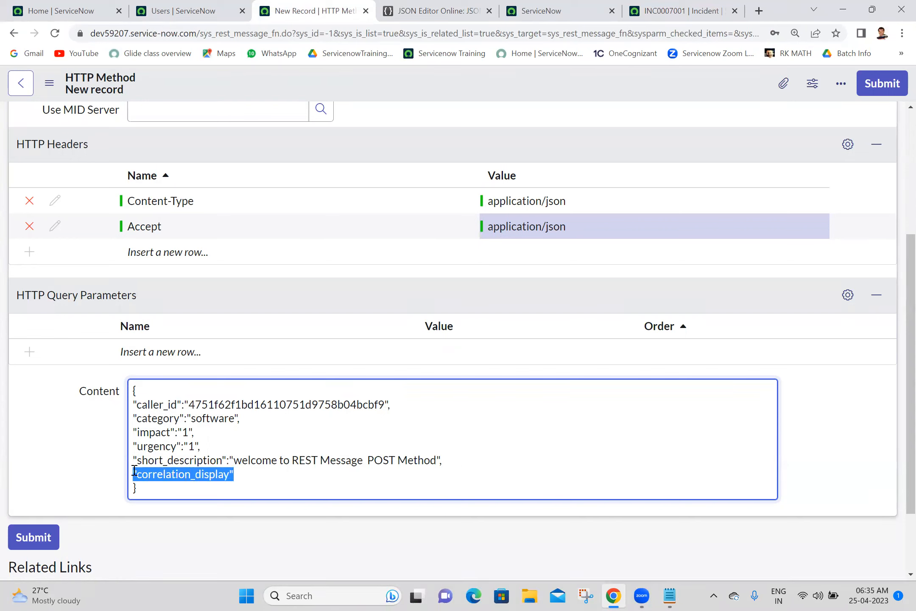
pyautogui.press('Delete')
pyautogui.press('Delete')
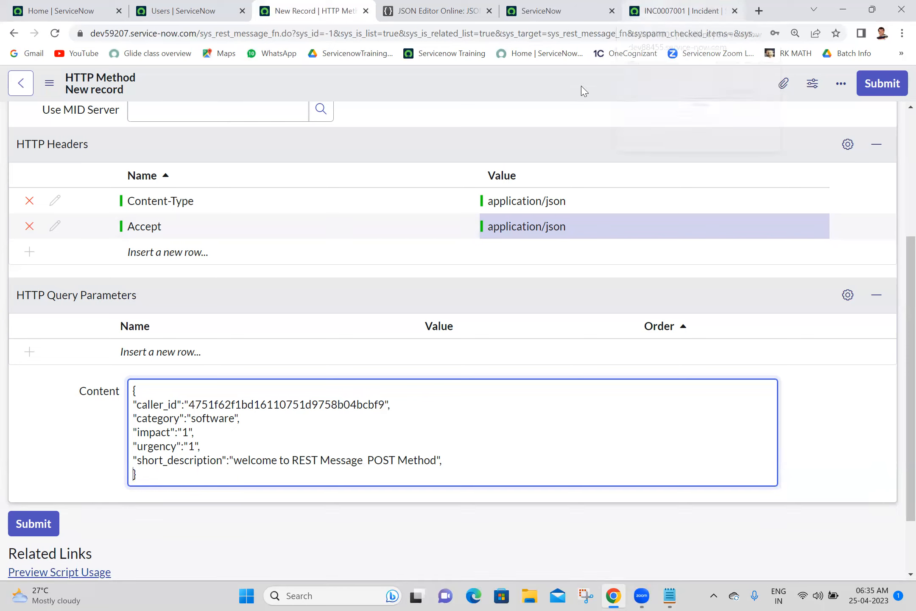
# Step: Save the new create HTTP method and close the dictionary info popup on the incident
pyautogui.rightClick(491, 77)
pyautogui.click(502, 86)
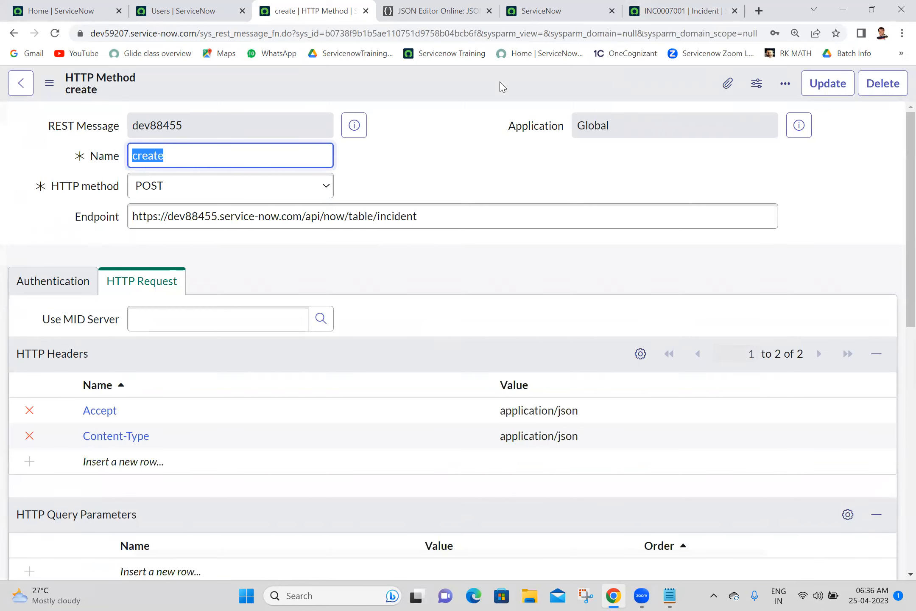
pyautogui.click(641, 8)
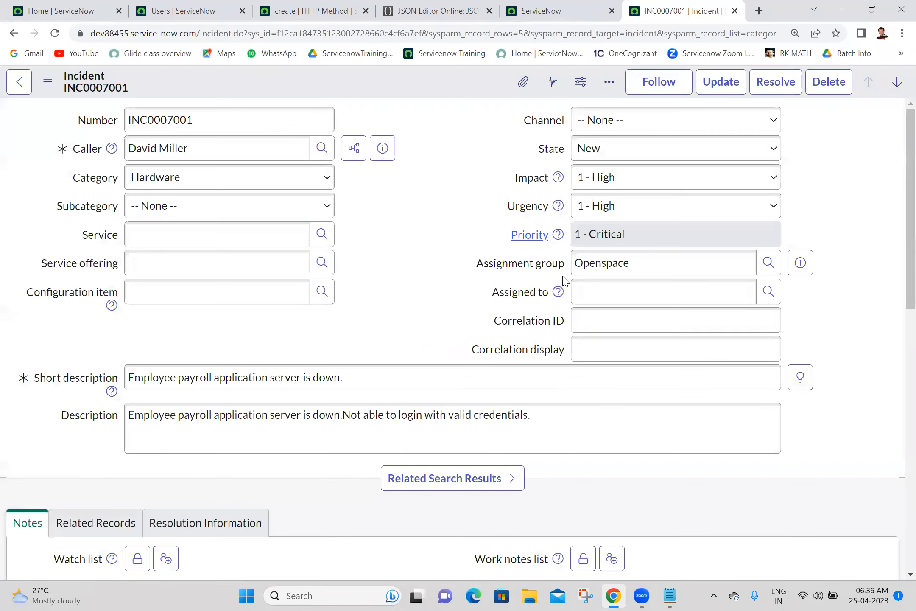
pyautogui.click(566, 277)
# Step: Save the create method again with the trailing comma after short_description removed
pyautogui.click(312, 7)
pyautogui.scroll(-5, 899, 233)
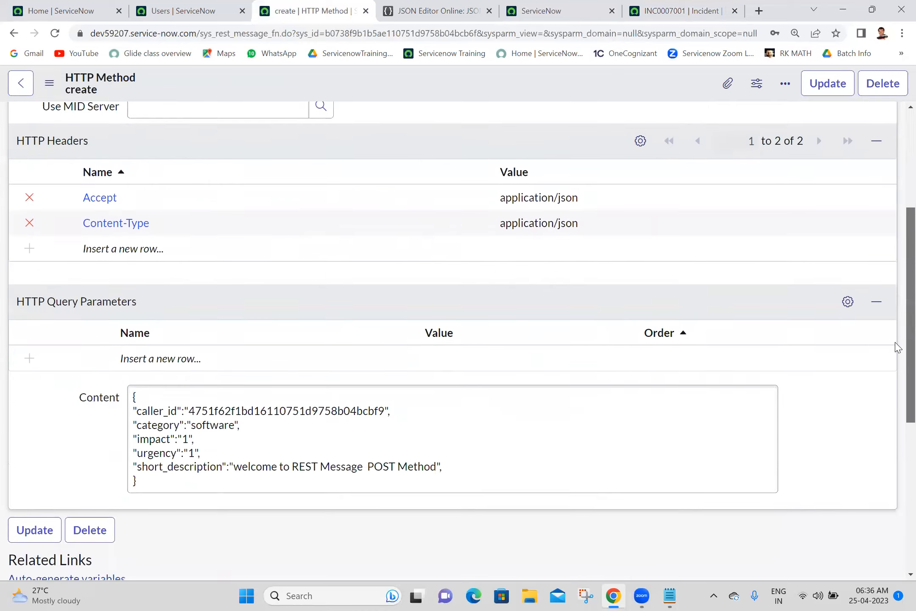
pyautogui.click(481, 417)
pyautogui.hotkey('ctrl', 'a')
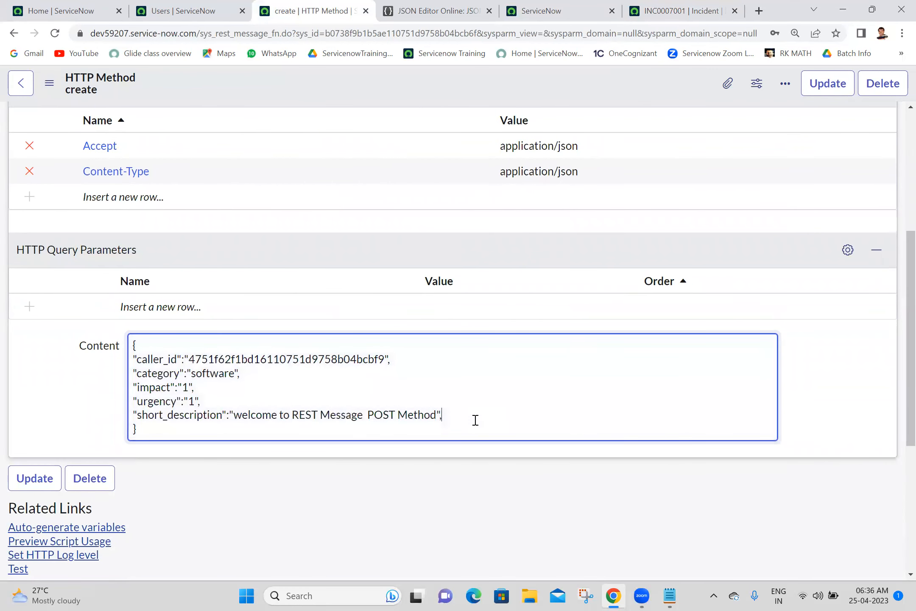
pyautogui.rightClick(415, 90)
pyautogui.click(441, 100)
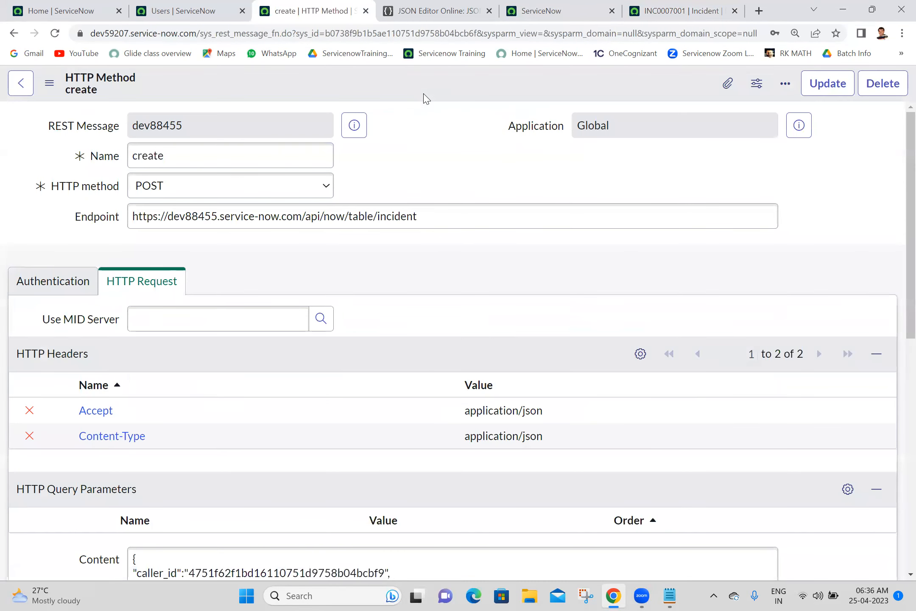
pyautogui.moveTo(898, 206); pyautogui.dragTo(897, 446)
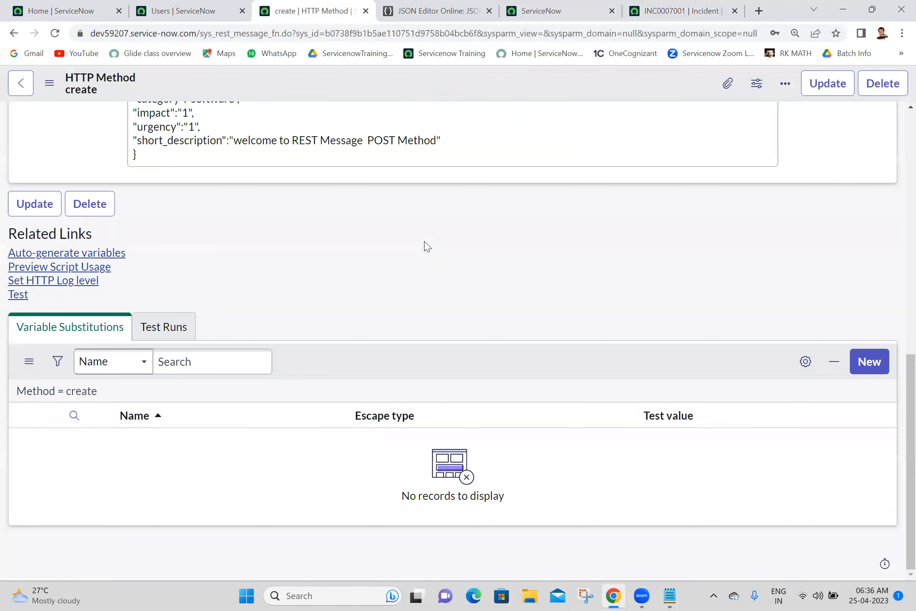
# Step: Test the create method, getting HTTP status 201 and new incident INC0010014 in the response
pyautogui.click(19, 296)
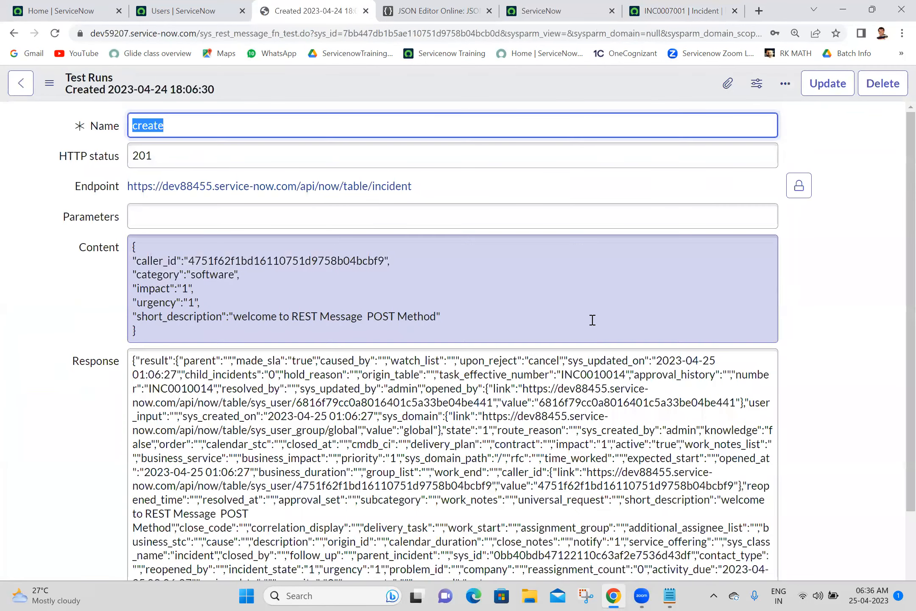
pyautogui.click(595, 372)
pyautogui.hotkey('ctrl', 'a')
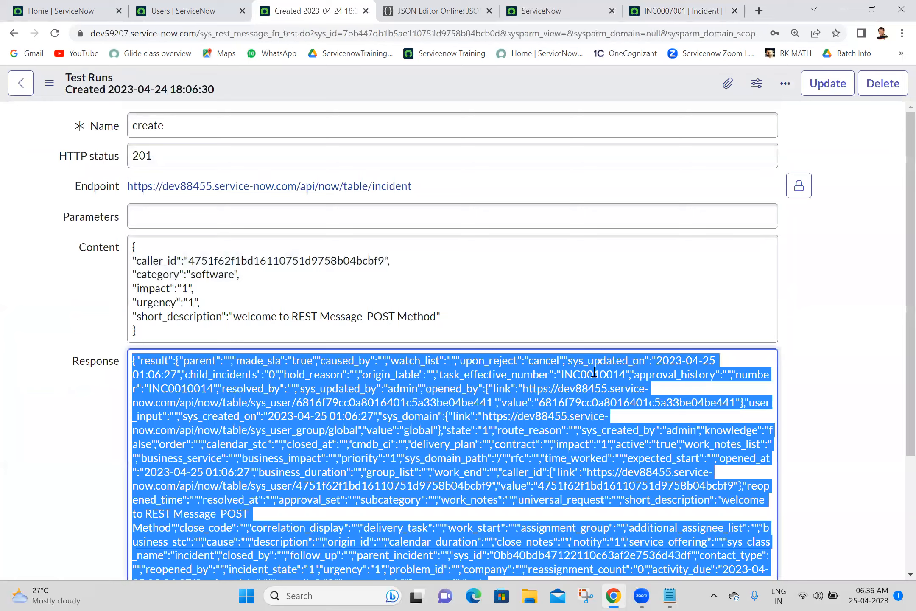
pyautogui.doubleClick(595, 372)
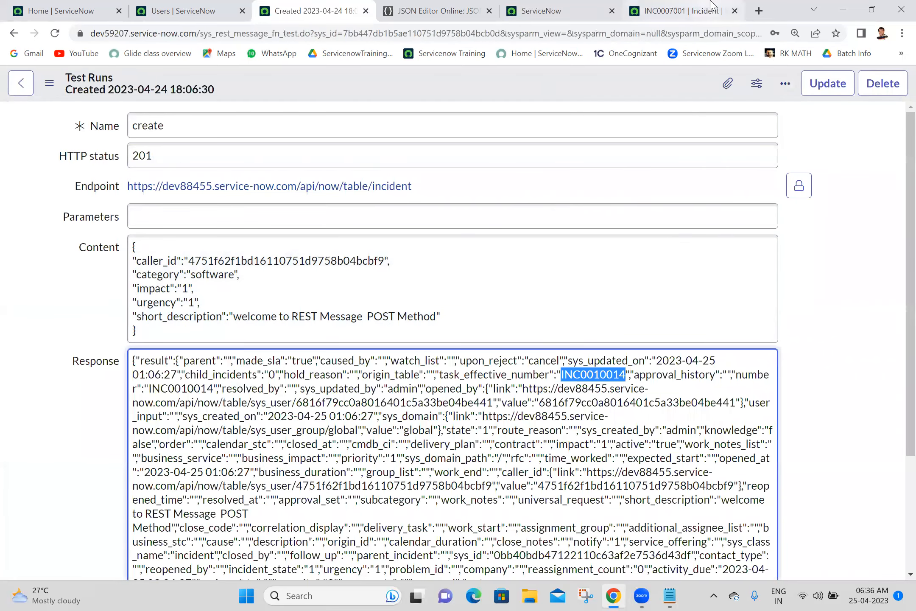
pyautogui.click(679, 10)
pyautogui.click(14, 33)
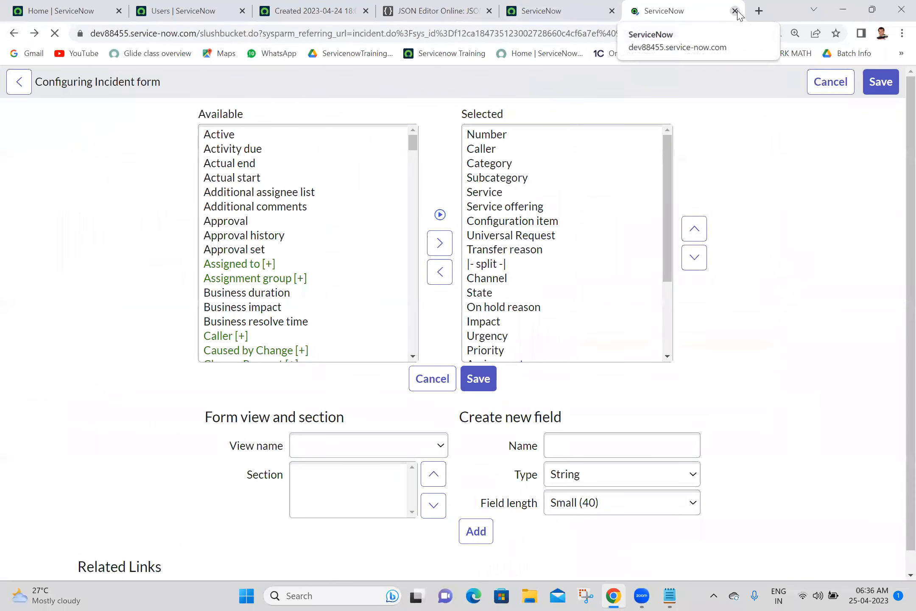
# Step: Open the Incidents list and confirm INC0010014 tops it with an empty caller and the REST Message short description
pyautogui.click(735, 10)
pyautogui.write('incident')
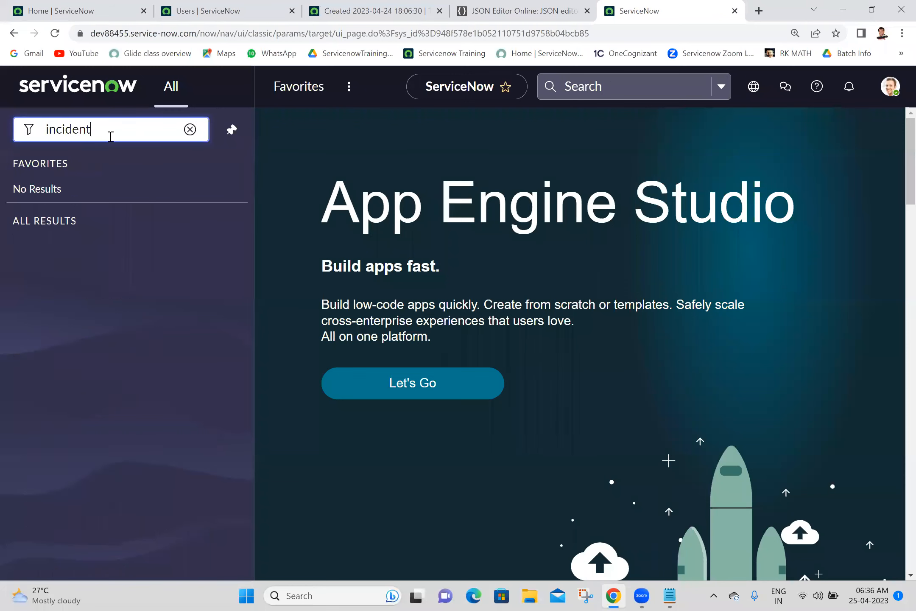
pyautogui.write('.LIST')
pyautogui.press('Return')
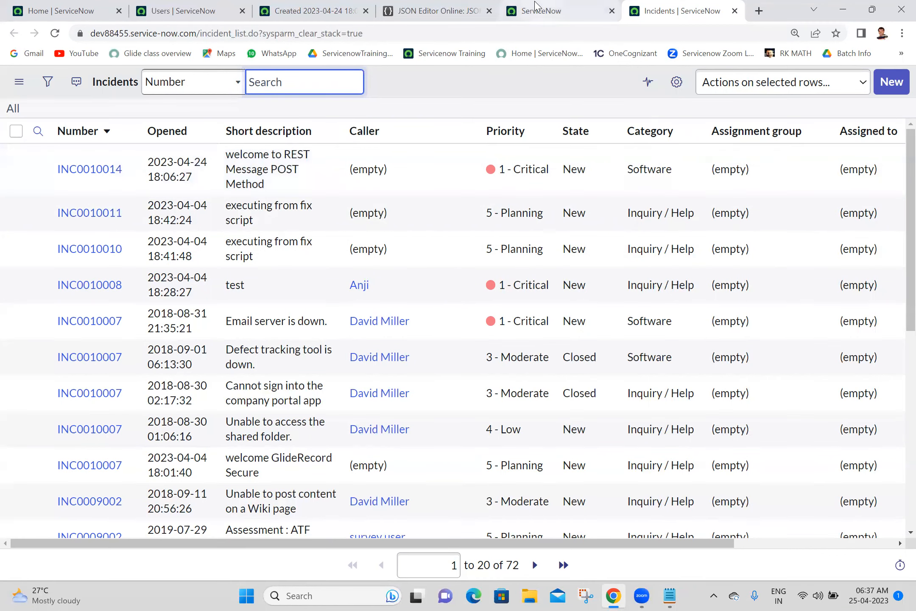
pyautogui.click(402, 183)
pyautogui.moveTo(403, 185); pyautogui.dragTo(345, 174)
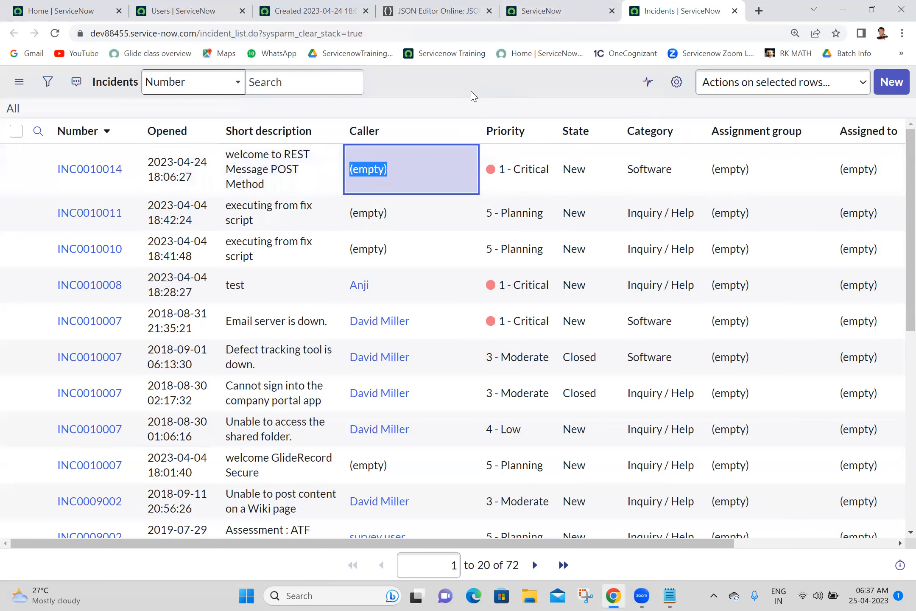
pyautogui.click(450, 91)
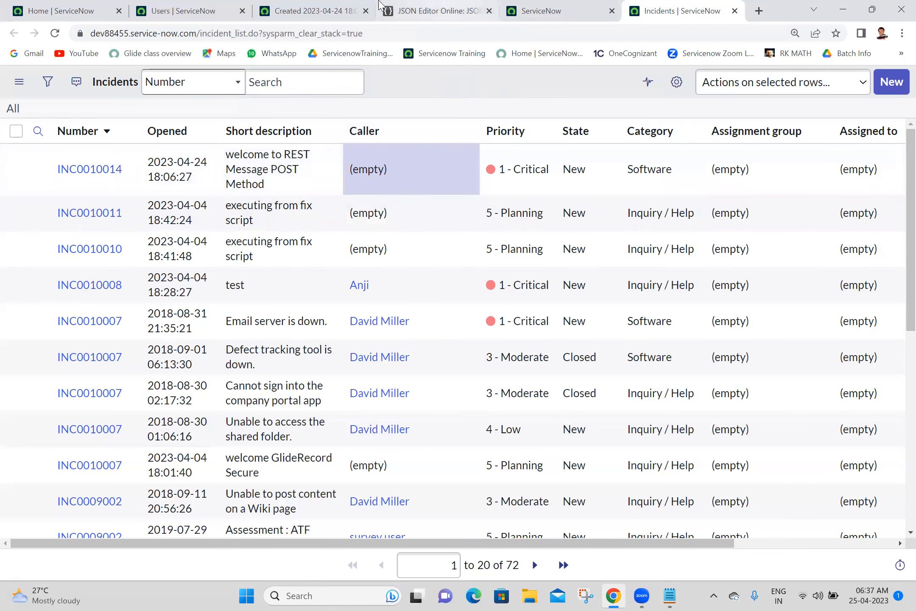
pyautogui.click(321, 6)
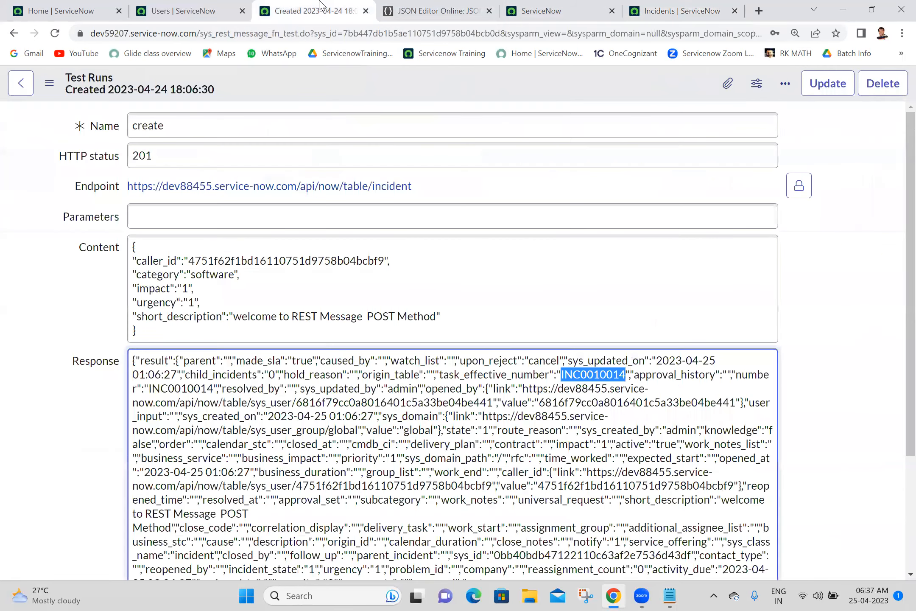
# Step: Preview the create method's generated script usage and select the whole script
pyautogui.click(7, 38)
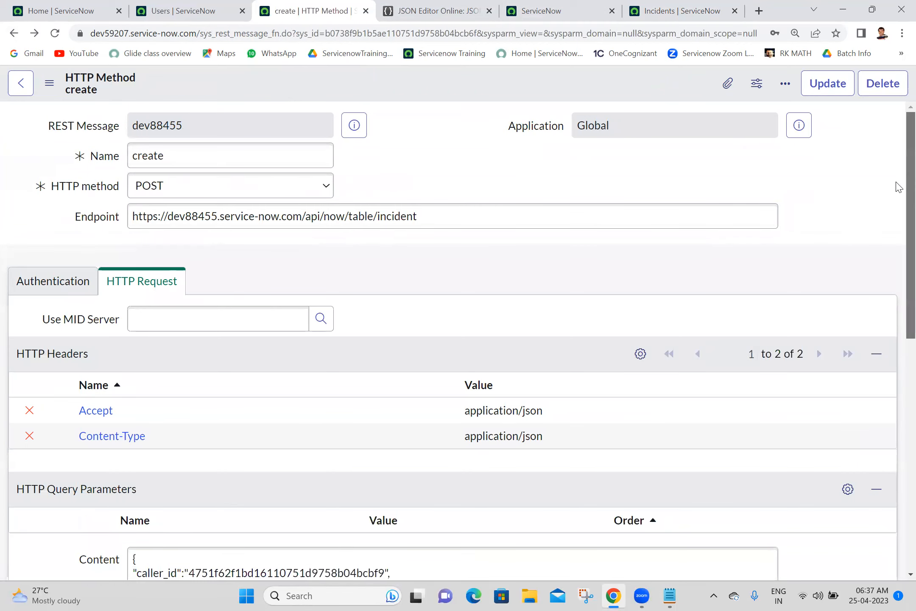
pyautogui.scroll(-5, 896, 186)
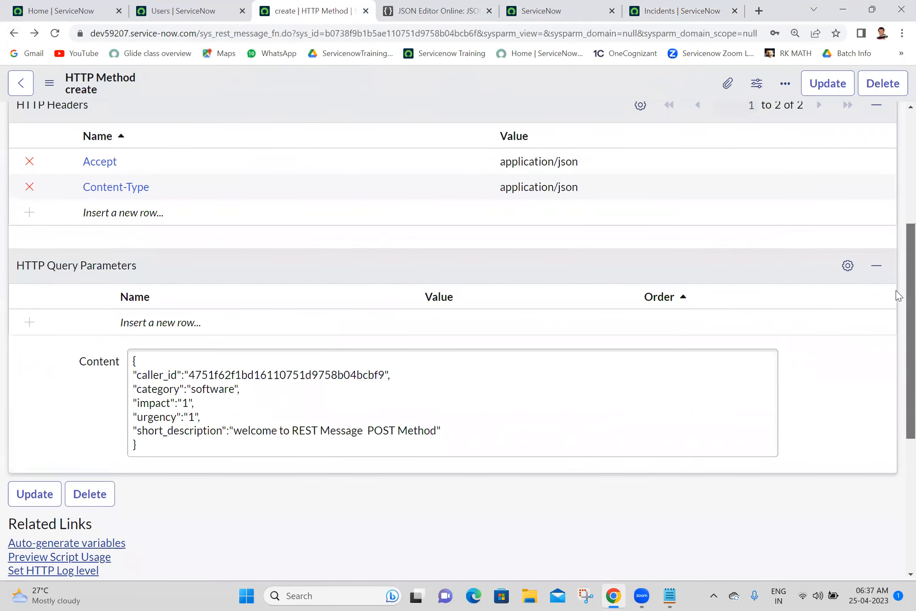
pyautogui.moveTo(908, 292); pyautogui.dragTo(909, 356)
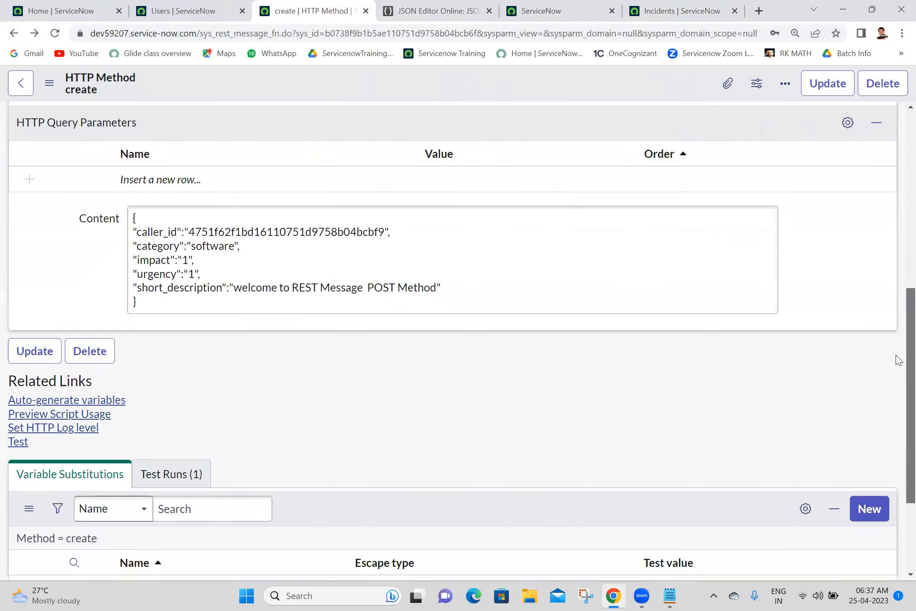
pyautogui.click(54, 418)
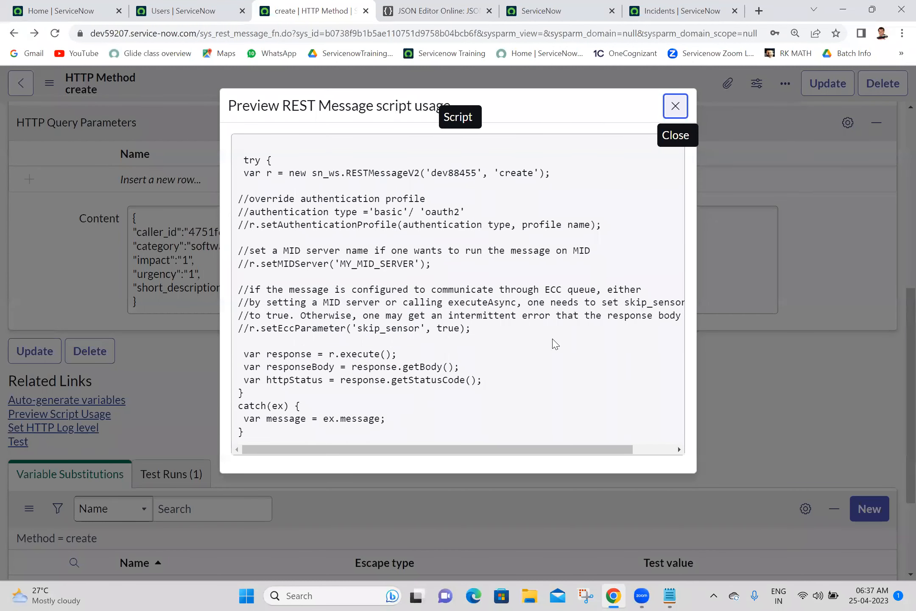
pyautogui.moveTo(304, 438); pyautogui.dragTo(243, 161)
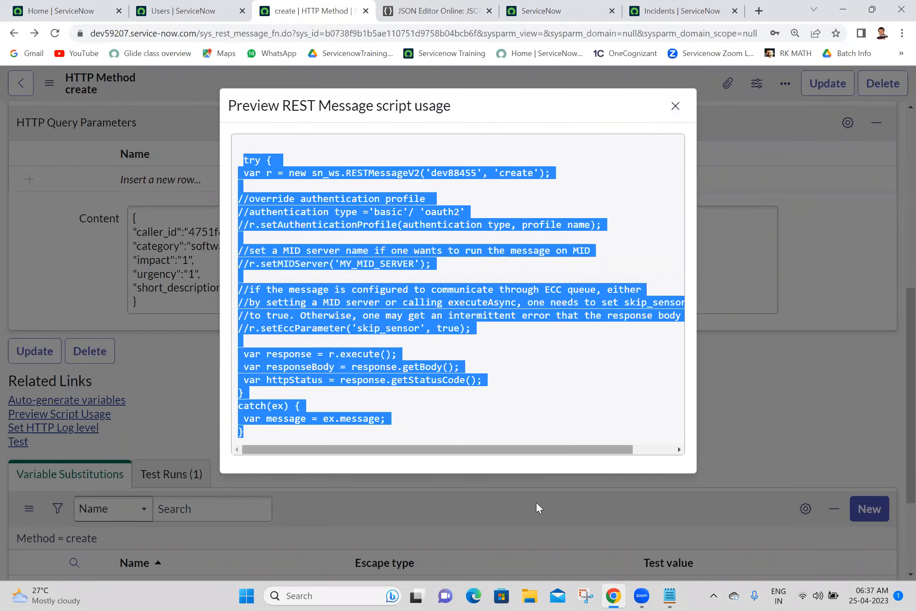
# Step: Paste the create script under POST in Batch 18 and delete its commented-out configuration block
pyautogui.click(670, 597)
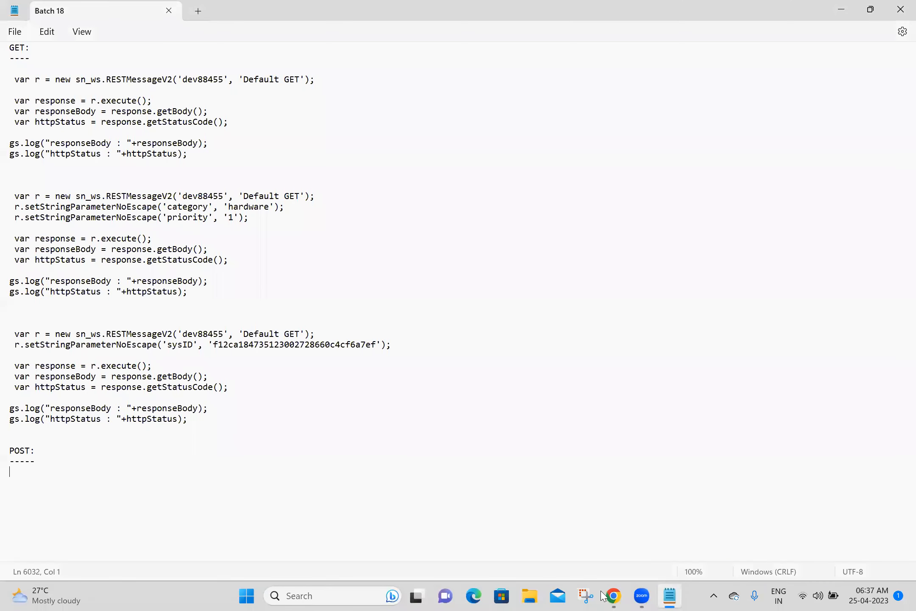
pyautogui.write("try {  var r = new sn_ws.RESTMessageV2('dev88455', 'create');  //override authentication profile //authentication type ='basic'/ 'oauth2' //r.setAuthenticationProfile(authentication type, profile name);  //set a MID server name if one wants to run the message on MID //r.setMIDServer('MY_MID_SERVER');  //if the message is configured to communicate through ECC queue, either //by setting a MID server or calling executeAsync, one needs to set skip_sensor //to true. Otherwise, one may get an intermittent error that the response body is null //r.setEccParameter('skip_sensor', true);   var response = r.execute();  var responseBody = response.getBody();  var httpStatus = response.getStatusCode(); } catch(ex) {  var message = ex.message; }")
pyautogui.press('Return')
pyautogui.press('Return')
pyautogui.press('Return')
pyautogui.press('Return')
pyautogui.press('Return')
pyautogui.press('Return')
pyautogui.press('Return')
pyautogui.press('Return')
pyautogui.press('Return')
pyautogui.press('Return')
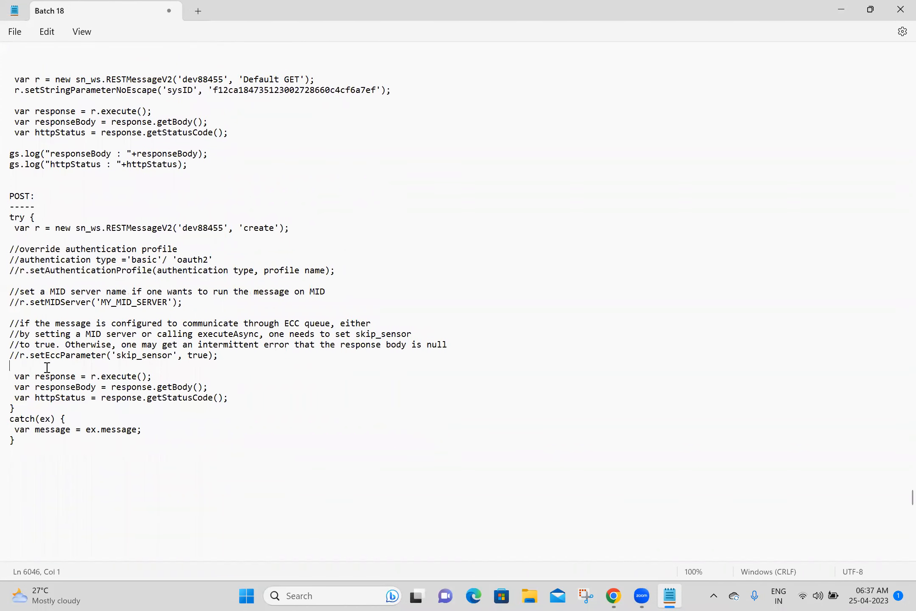
pyautogui.moveTo(33, 364); pyautogui.dragTo(10, 239)
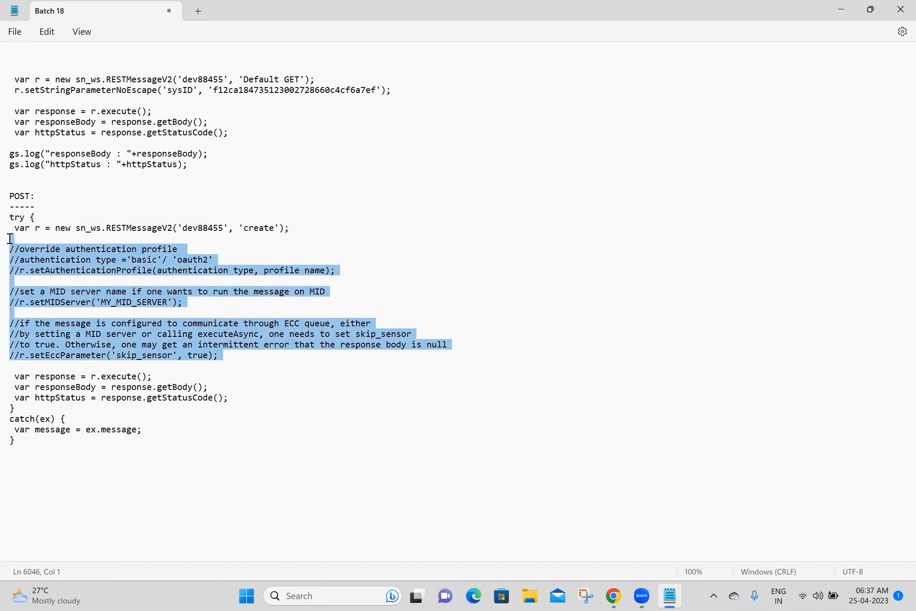
pyautogui.press('Delete')
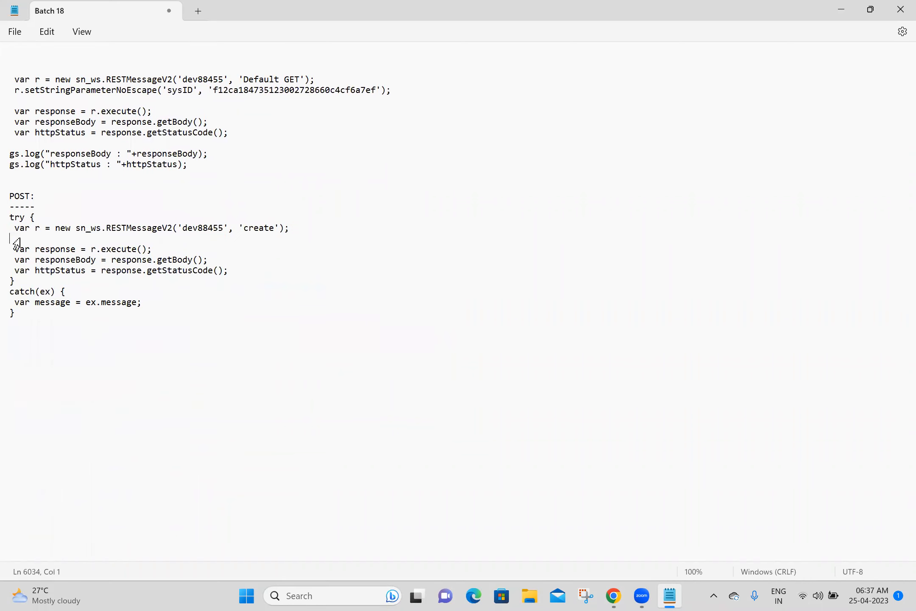
# Step: Remove the leftover catch block and paste the two gs.log lines below the POST snippet
pyautogui.moveTo(38, 312); pyautogui.dragTo(13, 285)
pyautogui.press('Delete')
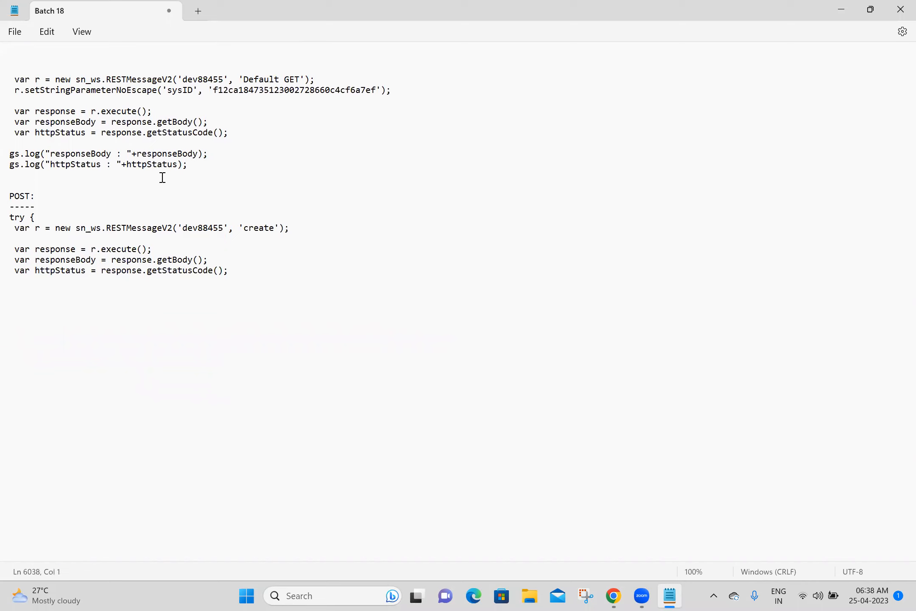
pyautogui.moveTo(193, 166); pyautogui.dragTo(16, 146)
pyautogui.hotkey('ctrl', 'c')
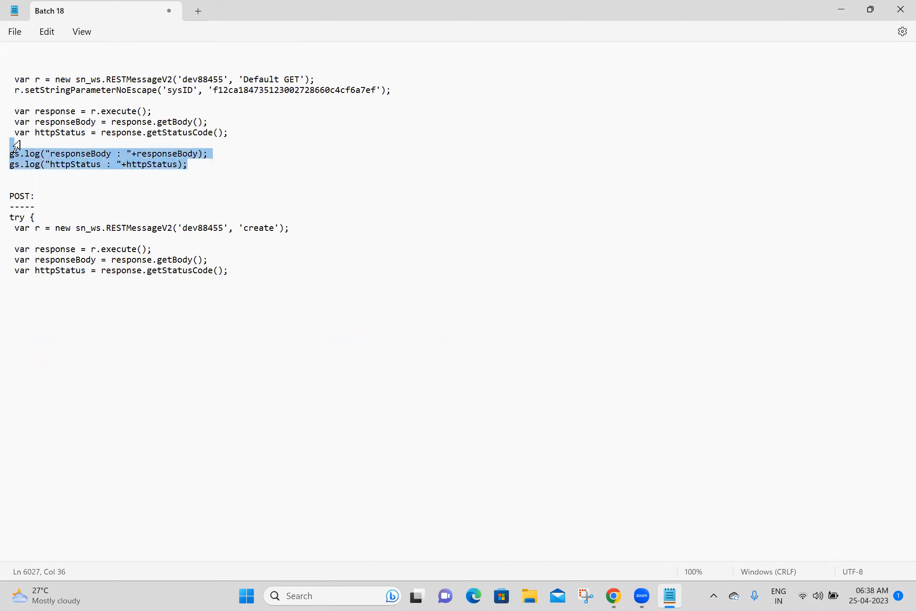
pyautogui.click(20, 281)
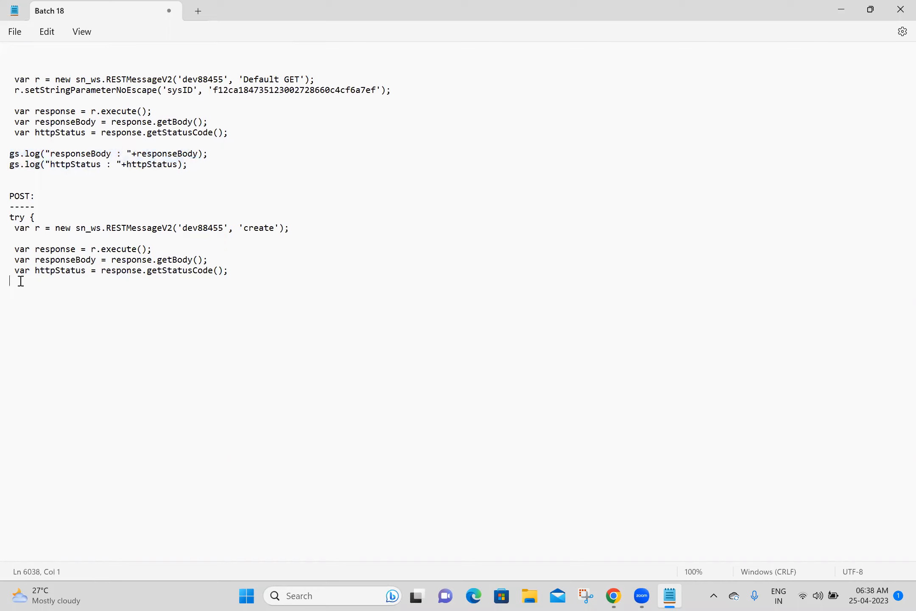
pyautogui.hotkey('ctrl', 'v')
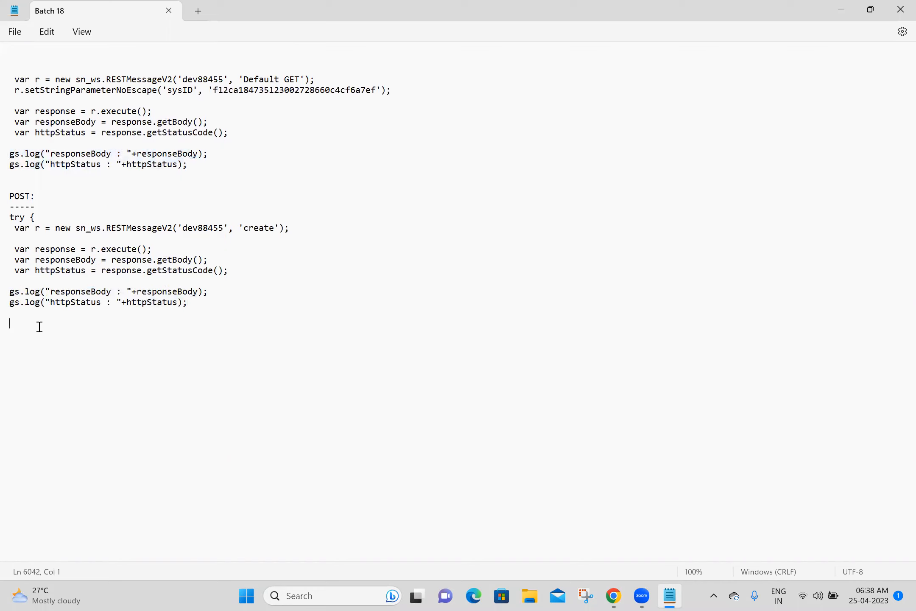
pyautogui.click(613, 596)
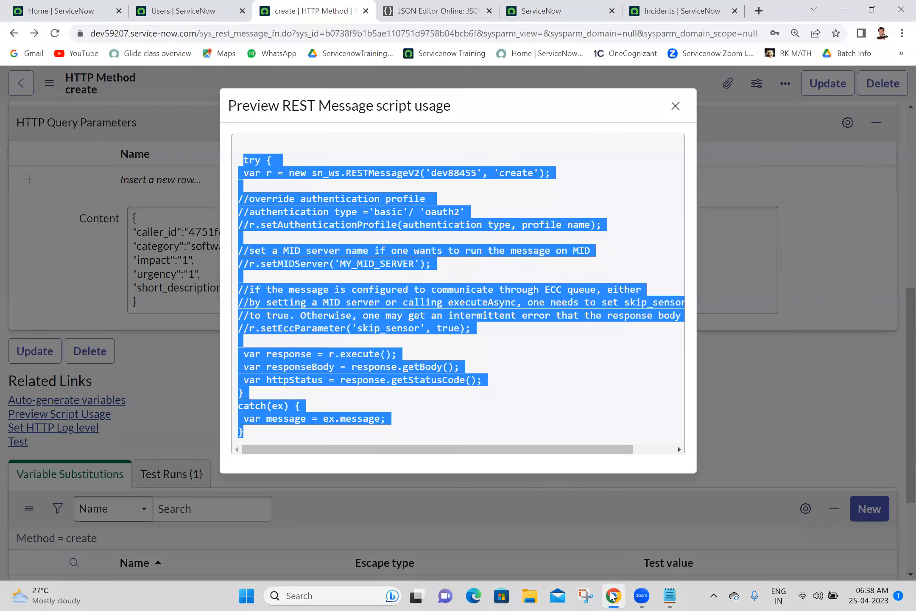
# Step: Replace the caller_id, category, impact and urgency values with ${caller}, ${category}, ${impact} and ${urgency}
pyautogui.click(676, 106)
pyautogui.click(231, 215)
pyautogui.hotkey('ctrl', 'a')
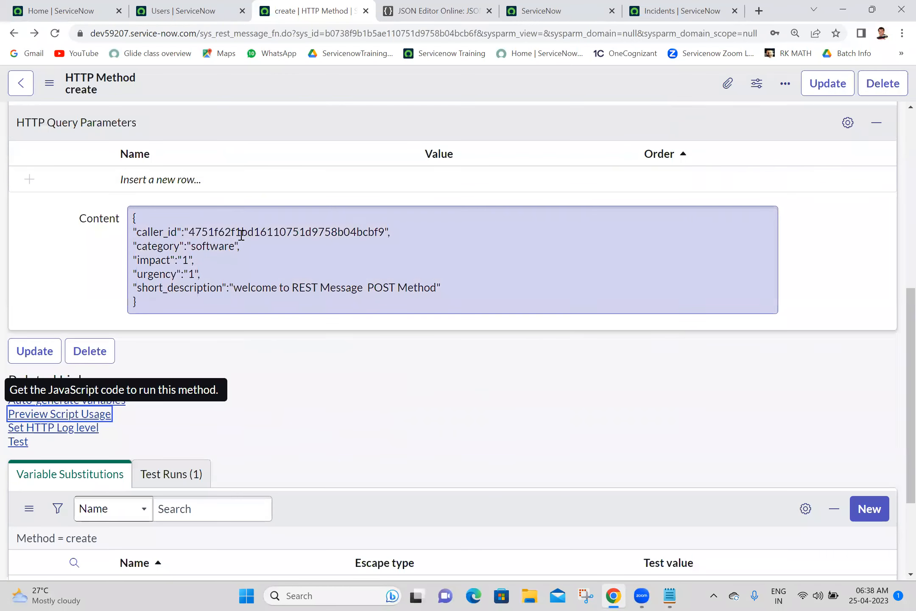
pyautogui.doubleClick(241, 233)
pyautogui.press('BackSpace')
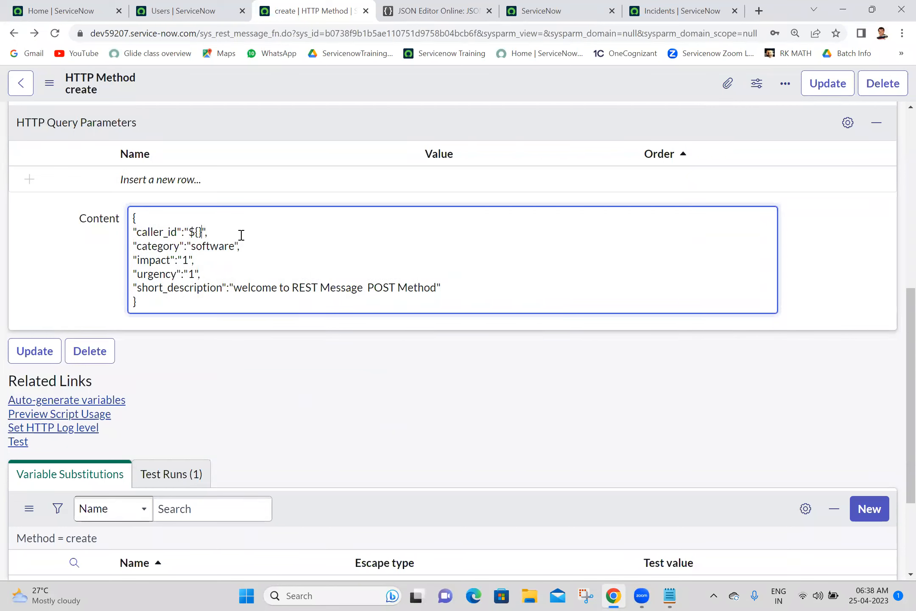
pyautogui.write('${caller')
pyautogui.doubleClick(217, 246)
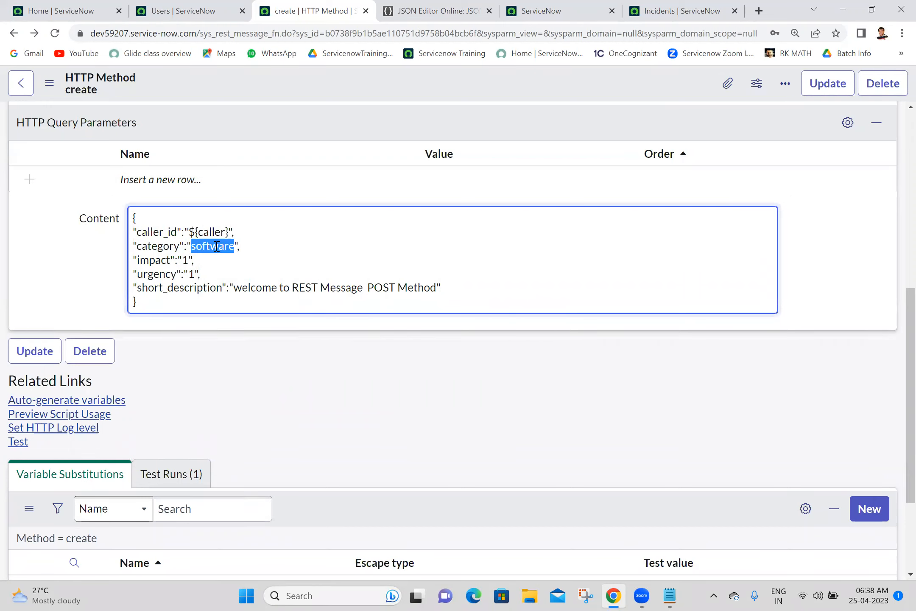
pyautogui.press('BackSpace')
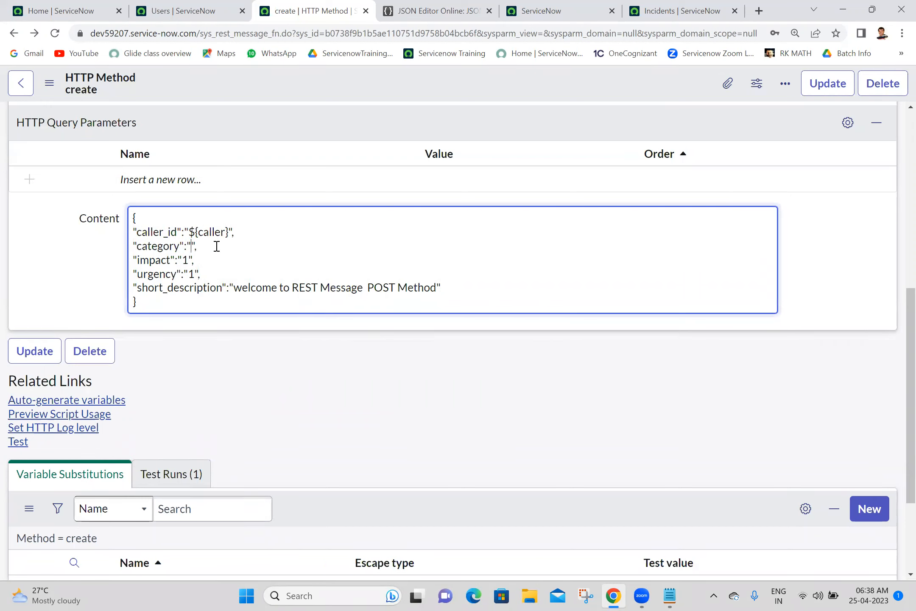
pyautogui.write('${category}", "impact":"')
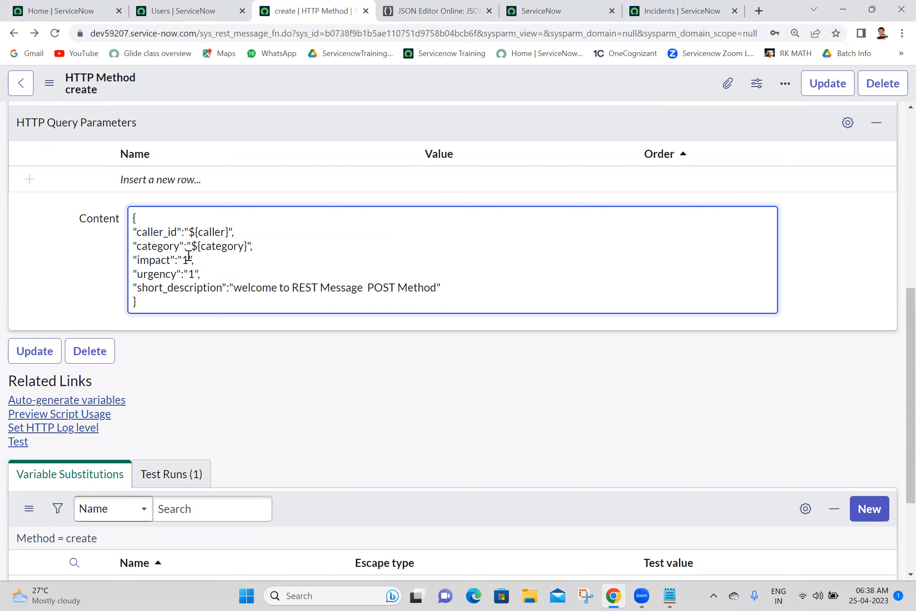
pyautogui.write('${impact')
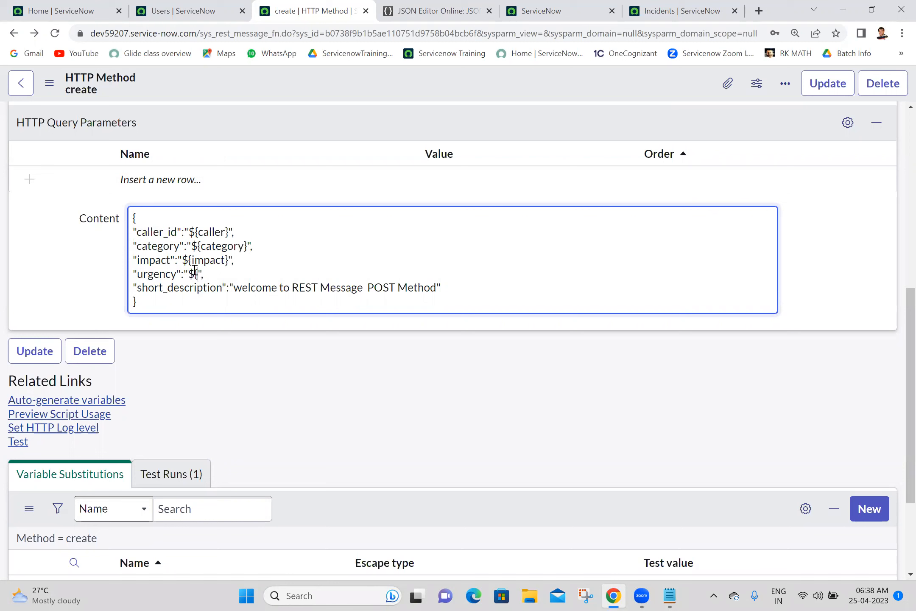
pyautogui.write('urgency')
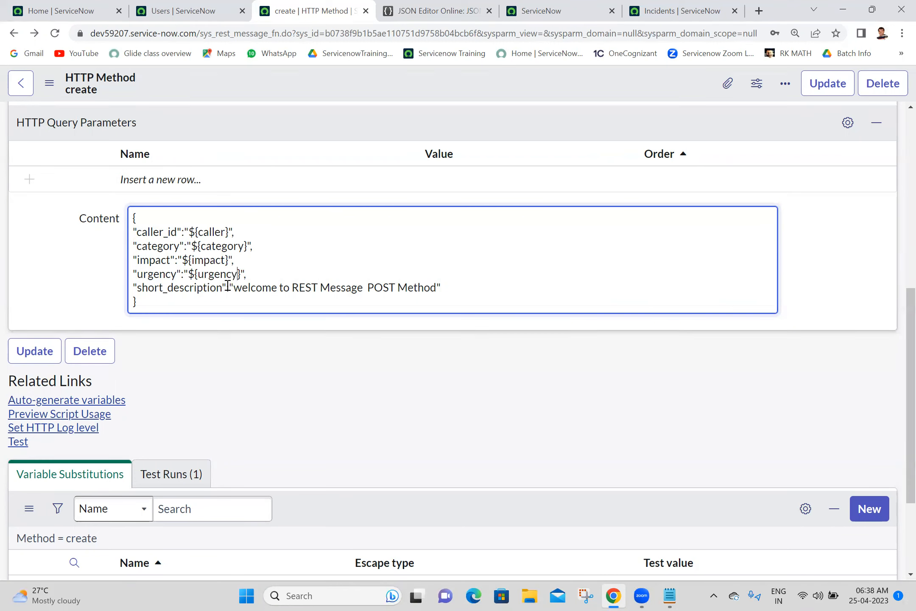
# Step: Change short_description to ${shortDescription}, save the method and auto-generate its variables
pyautogui.moveTo(240, 288); pyautogui.dragTo(435, 289)
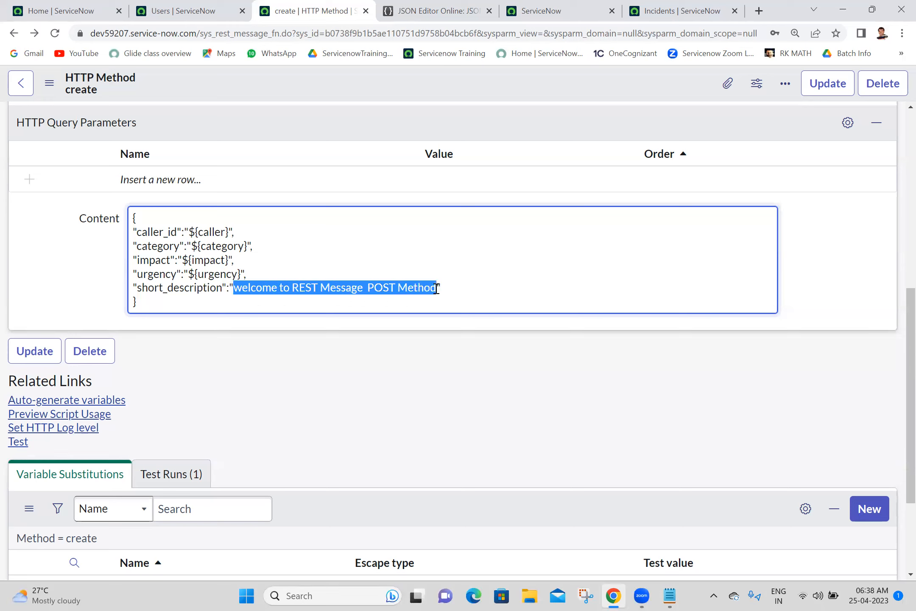
pyautogui.write('${short')
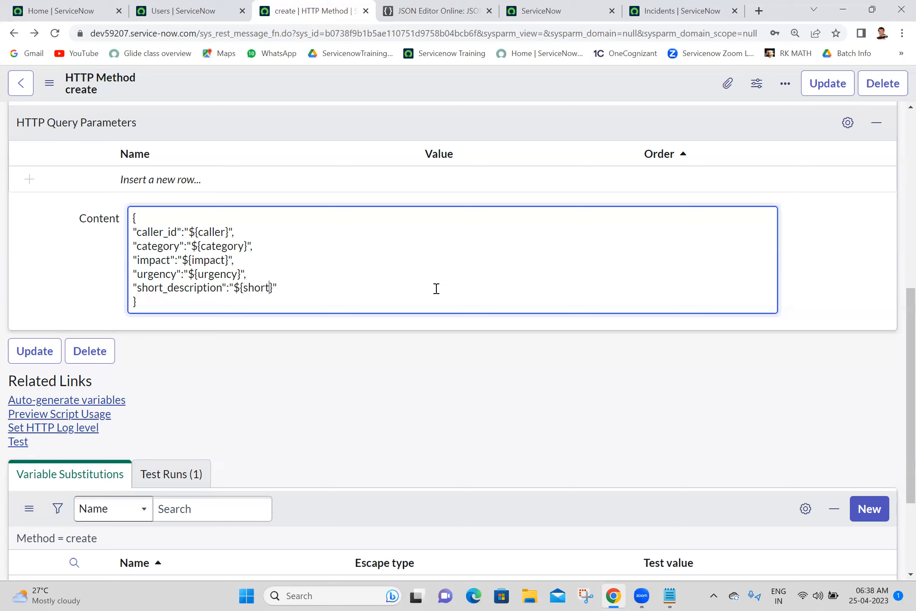
pyautogui.write('Description')
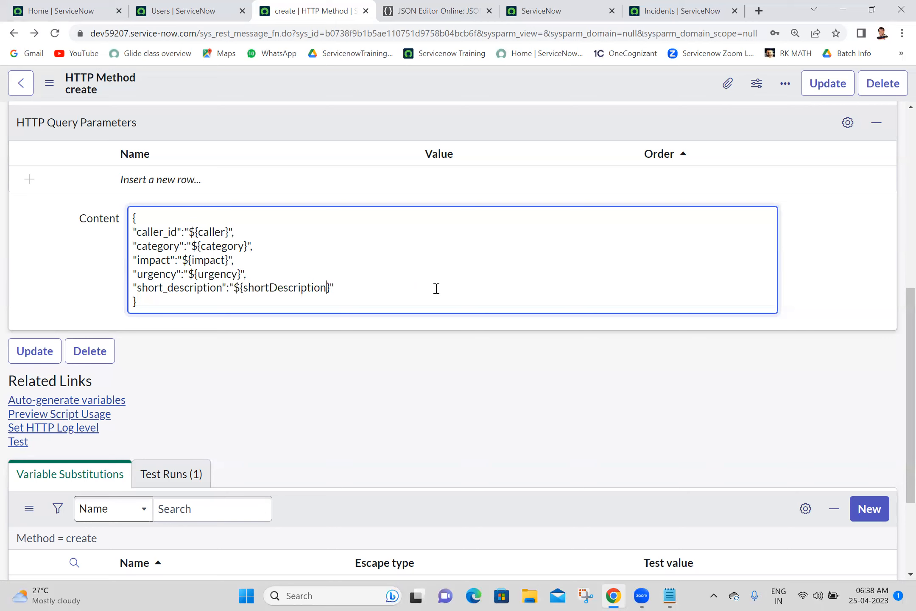
pyautogui.rightClick(389, 81)
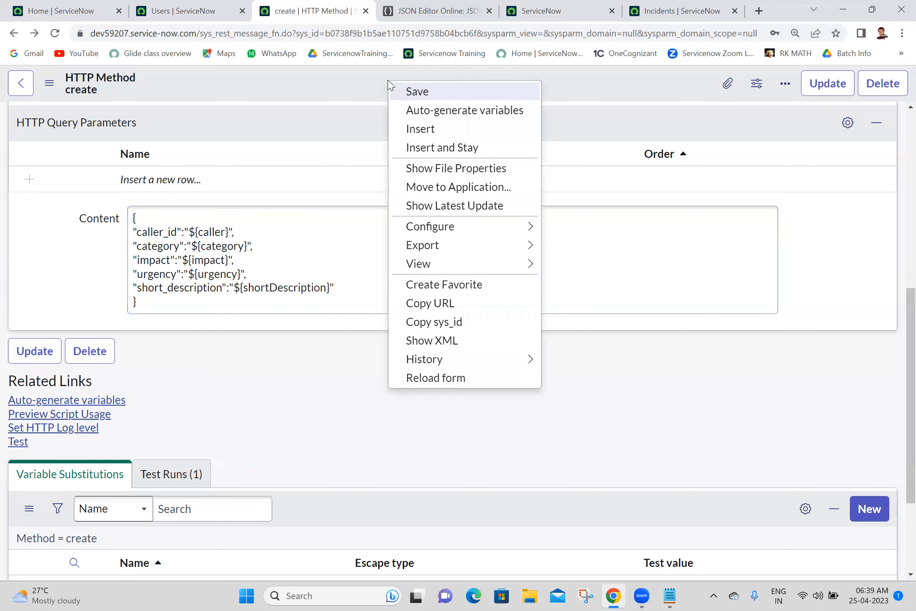
pyautogui.click(417, 91)
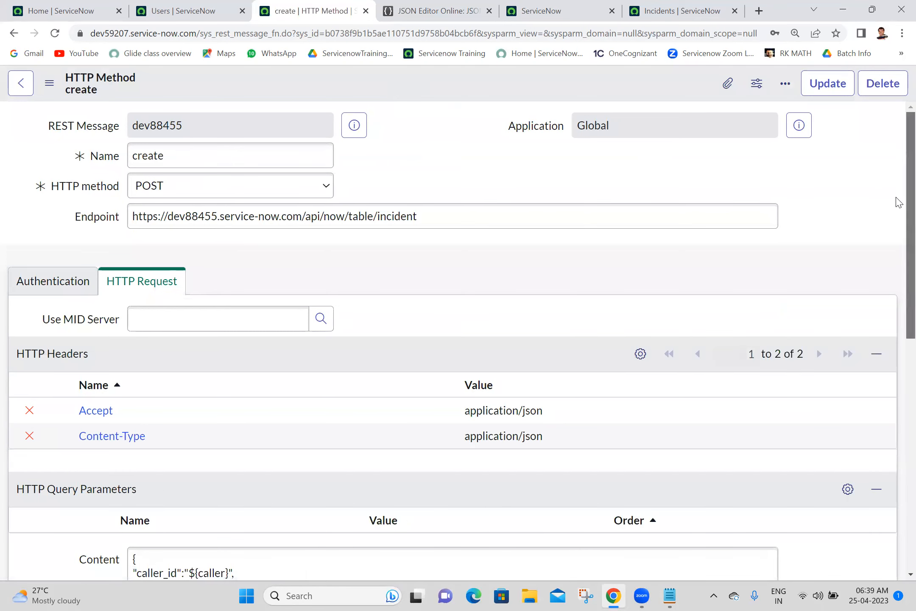
pyautogui.scroll(-5, 898, 365)
pyautogui.scroll(-2, 899, 365)
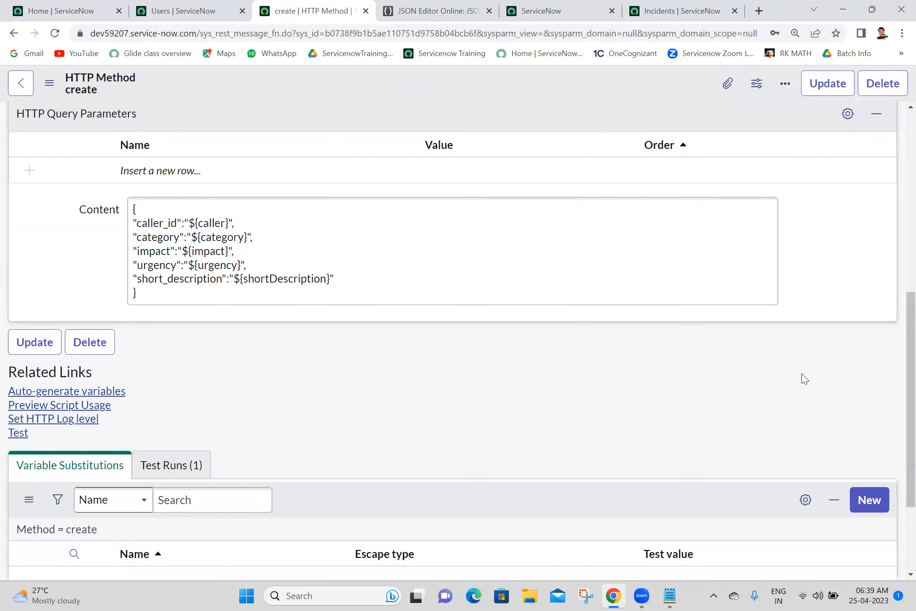
pyautogui.click(77, 393)
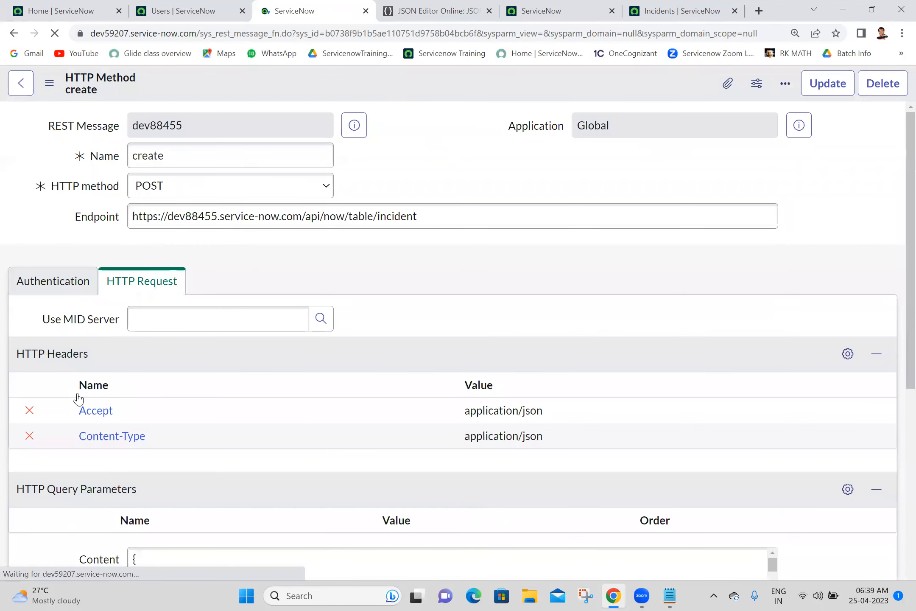
# Step: Copy the caller user's sys_id from the users list and paste it as the caller test value
pyautogui.scroll(-10, 839, 241)
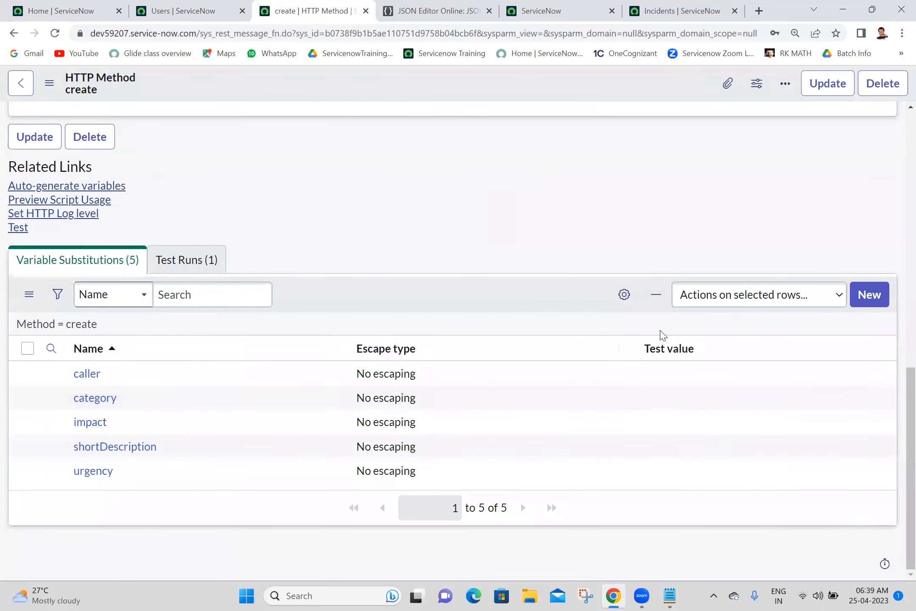
pyautogui.click(182, 10)
pyautogui.click(103, 158)
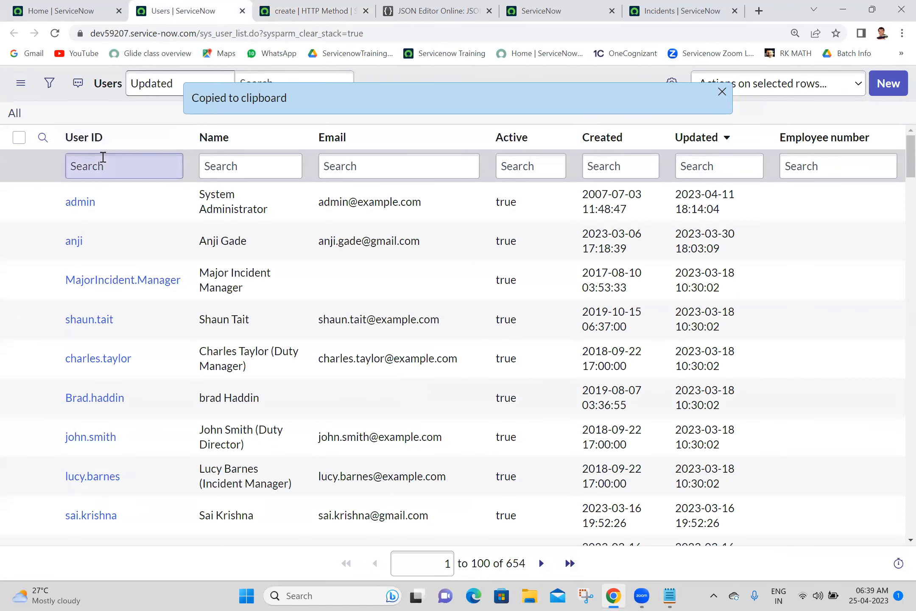
pyautogui.write('abel')
pyautogui.press('Return')
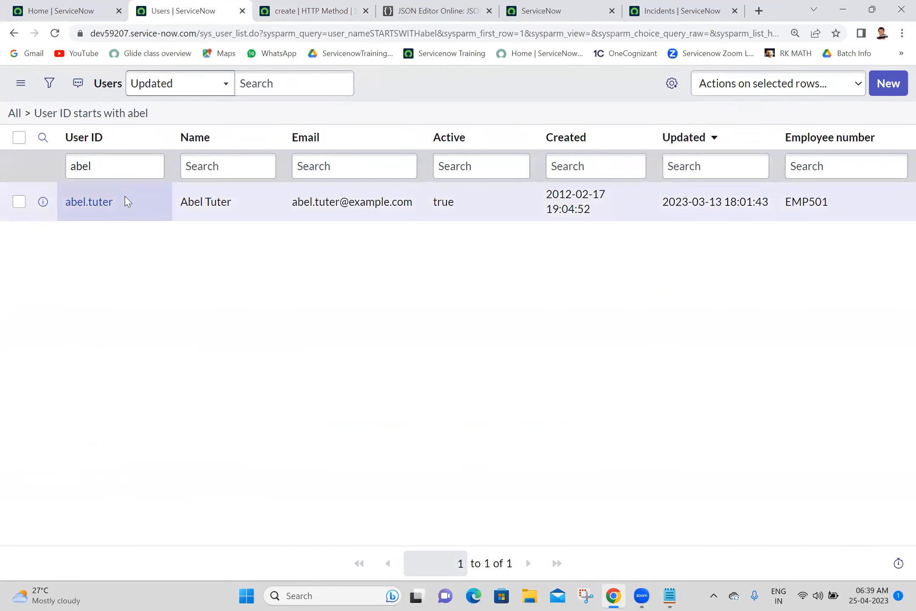
pyautogui.rightClick(126, 200)
pyautogui.click(177, 268)
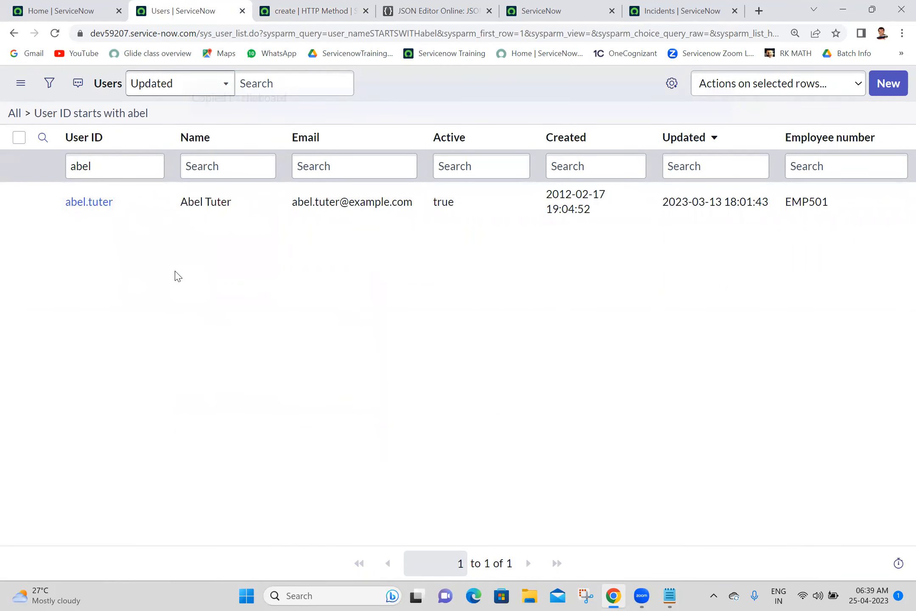
pyautogui.click(301, 5)
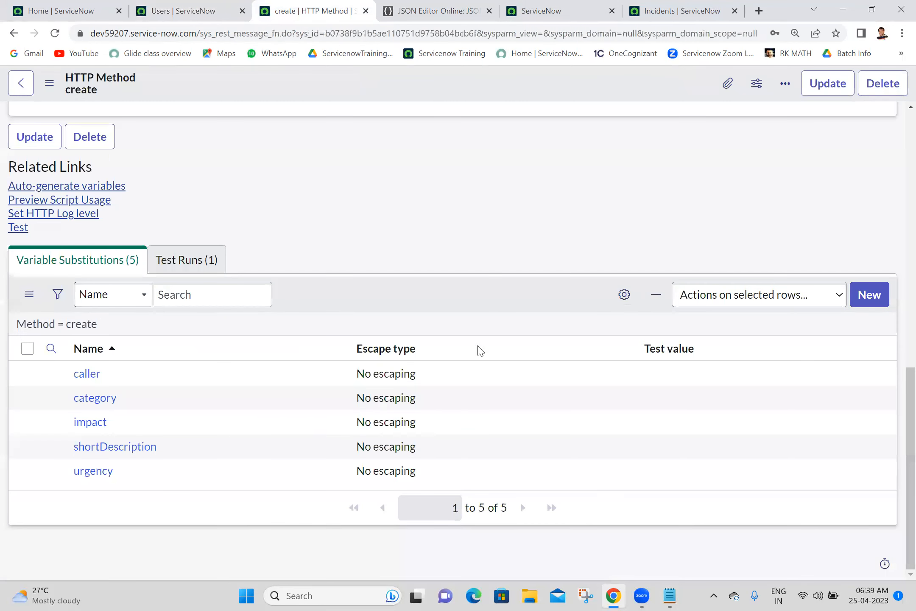
pyautogui.click(701, 377)
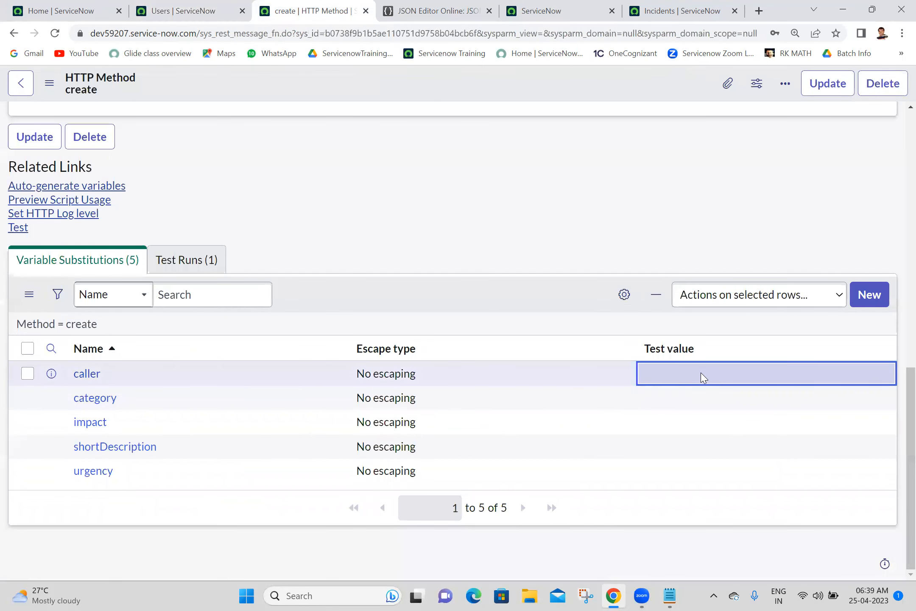
pyautogui.doubleClick(702, 377)
pyautogui.hotkey('ctrl', 'v')
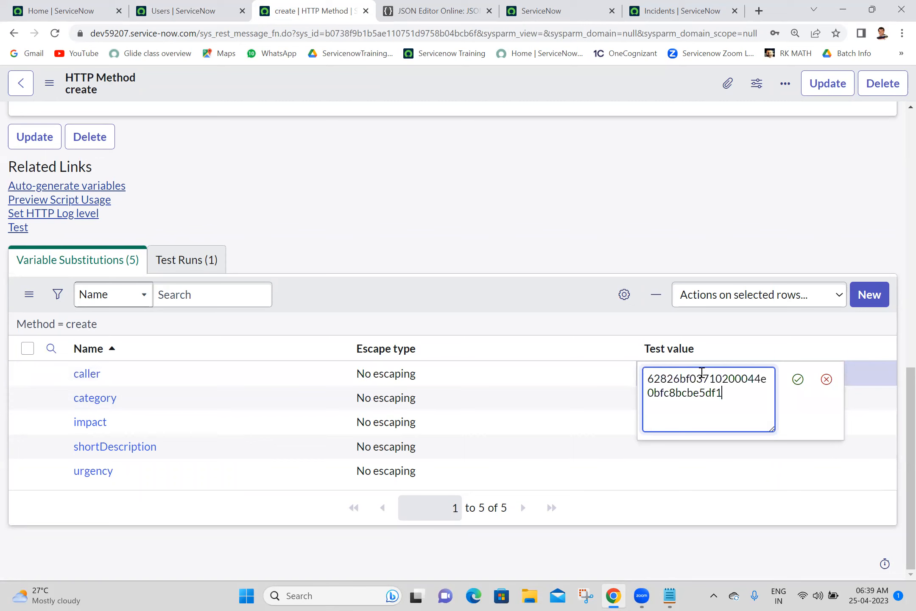
pyautogui.click(798, 379)
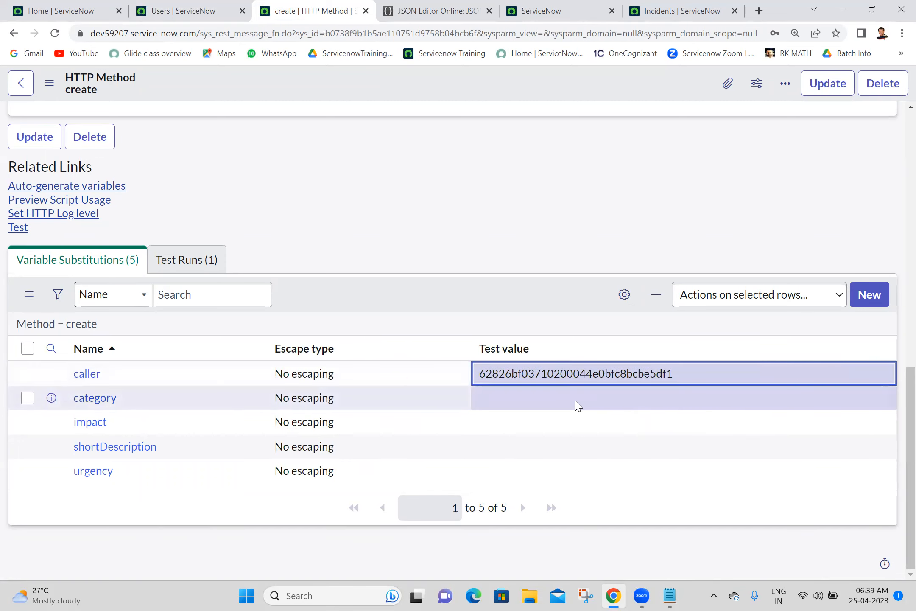
# Step: Set the category test value to hardware and the impact test value to 3
pyautogui.click(574, 405)
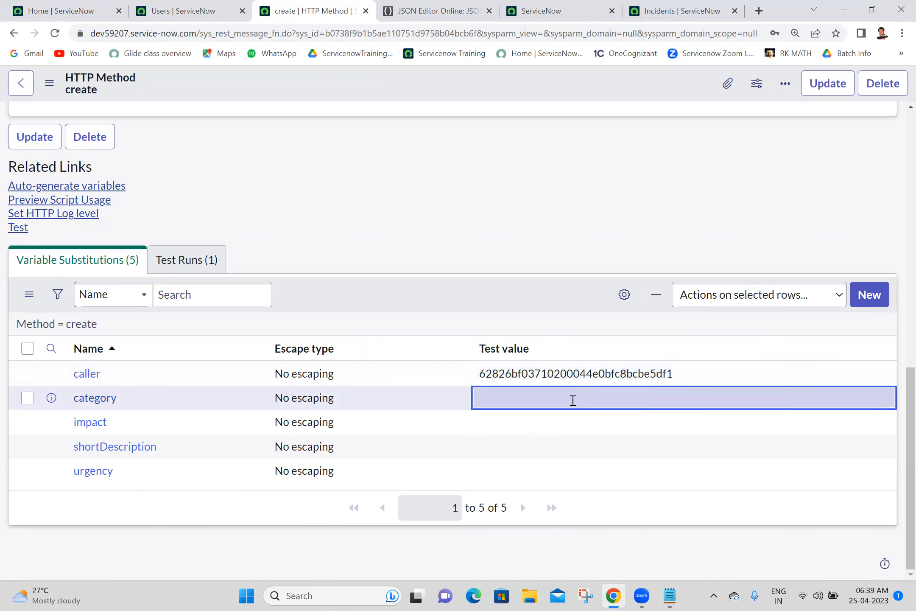
pyautogui.click(573, 400)
pyautogui.write('rdware')
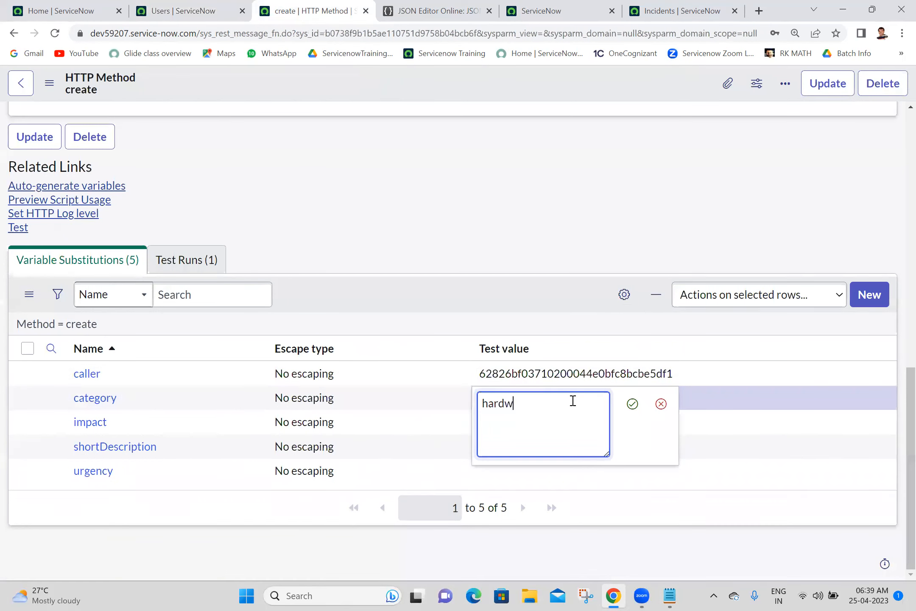
pyautogui.click(633, 405)
pyautogui.click(626, 422)
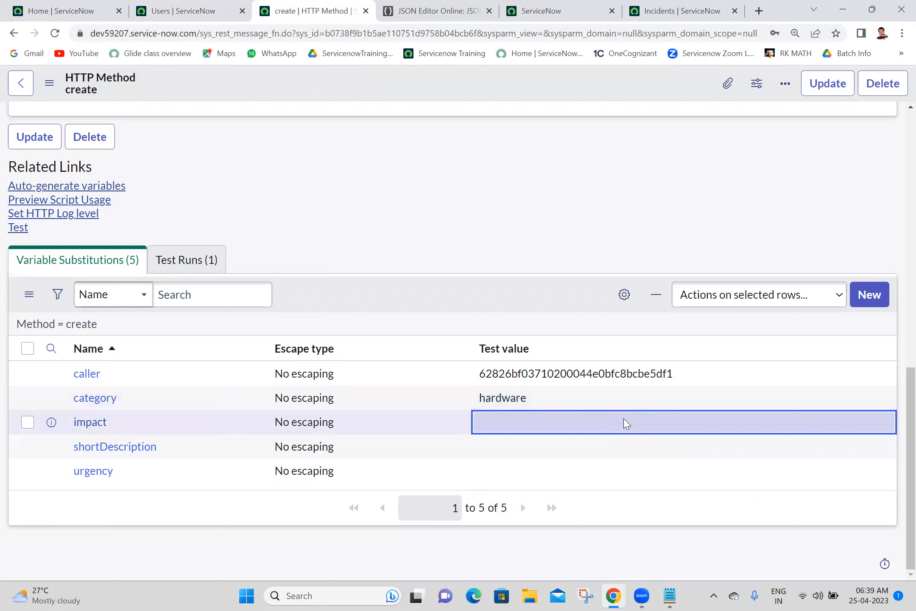
pyautogui.click(626, 422)
pyautogui.write('3')
pyautogui.click(632, 429)
# Step: Set the shortDescription test value to 'testing post method' and urgency to 3
pyautogui.click(562, 449)
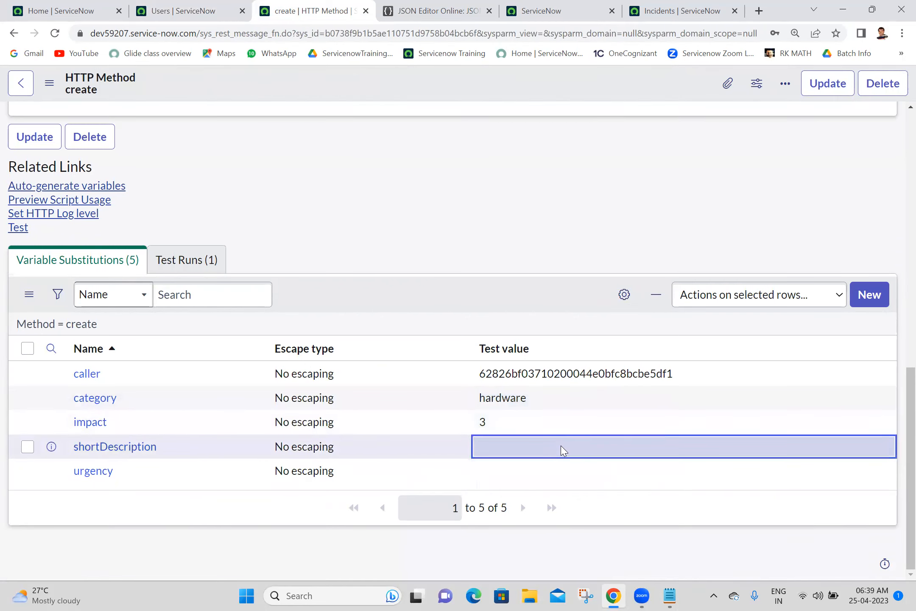
pyautogui.click(562, 450)
pyautogui.write('t')
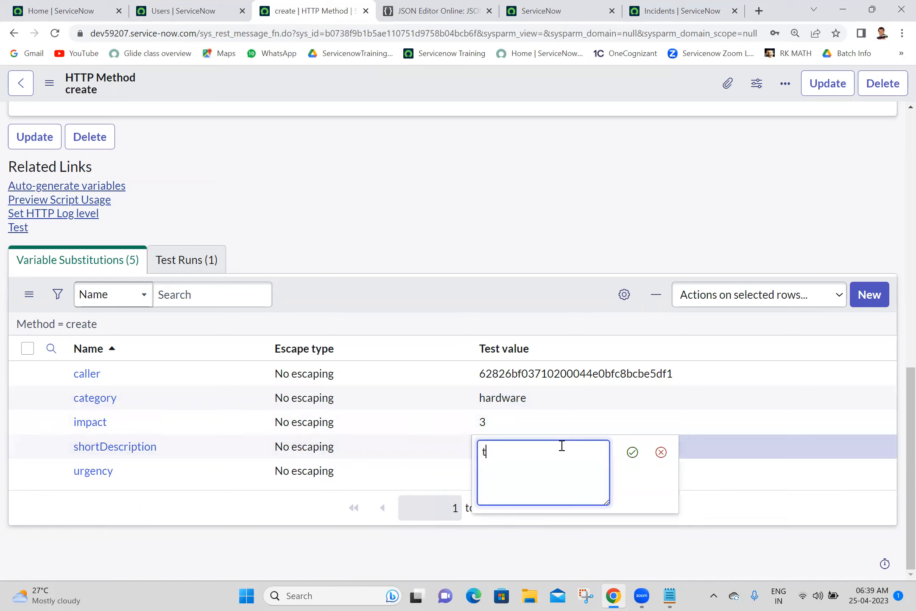
pyautogui.write('esting post method')
pyautogui.click(632, 453)
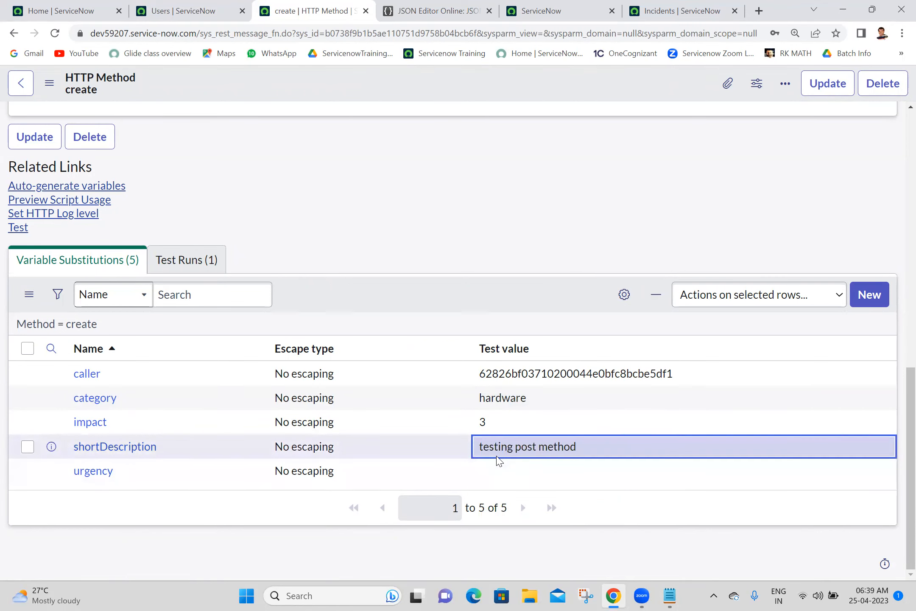
pyautogui.click(521, 472)
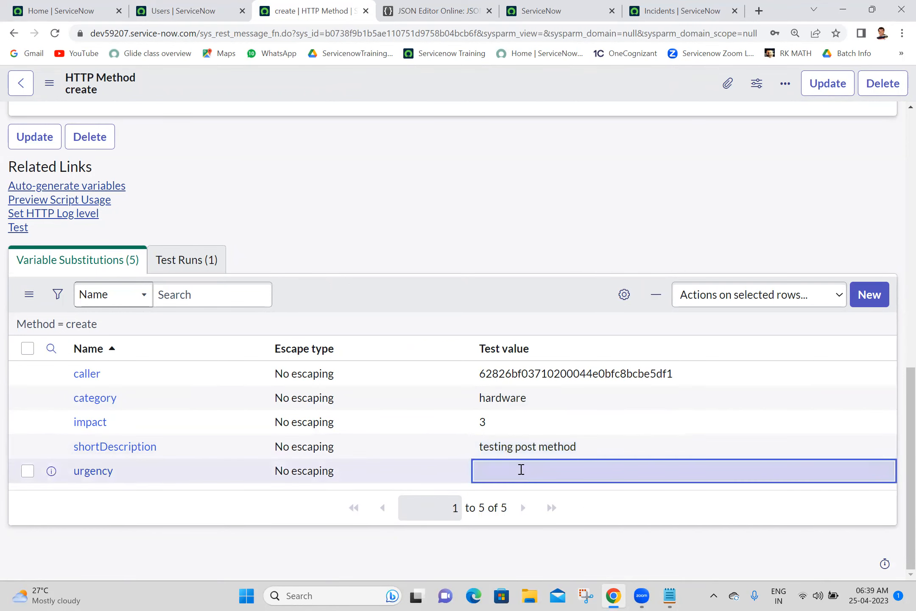
pyautogui.click(521, 471)
pyautogui.write('3')
pyautogui.click(632, 480)
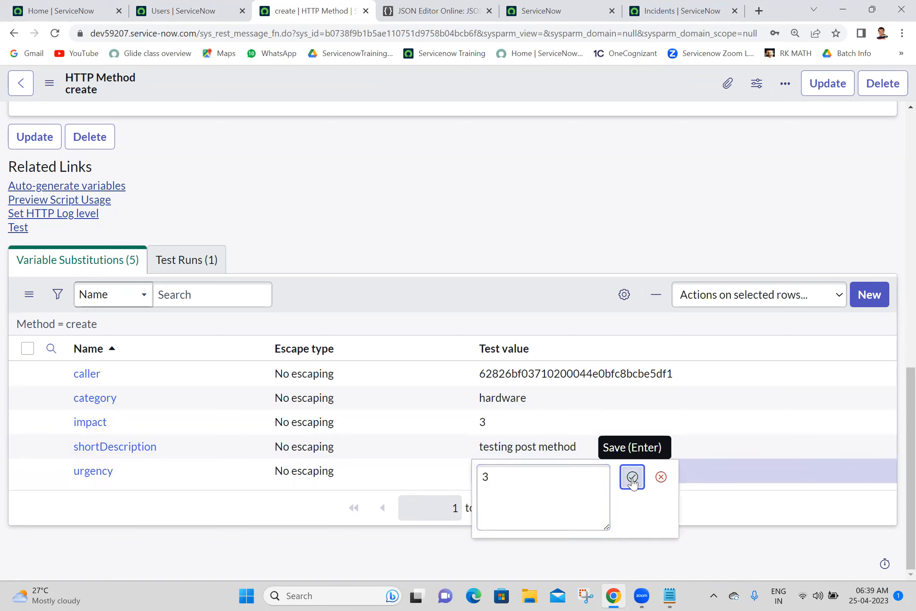
pyautogui.rightClick(471, 97)
# Step: Save the create method record and run its POST test, getting status 201 and a new incident number
pyautogui.click(482, 109)
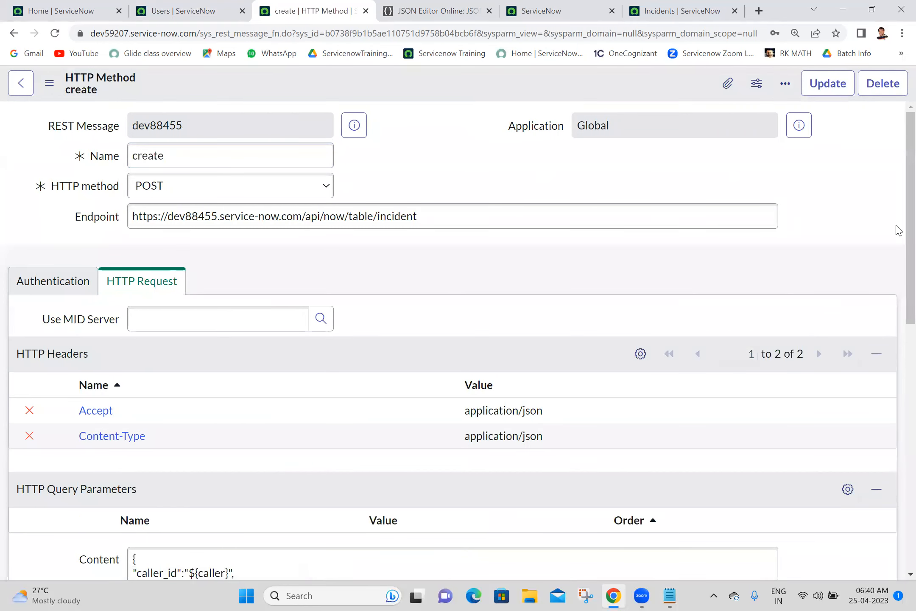
pyautogui.scroll(-10, 865, 419)
pyautogui.scroll(1, 123, 350)
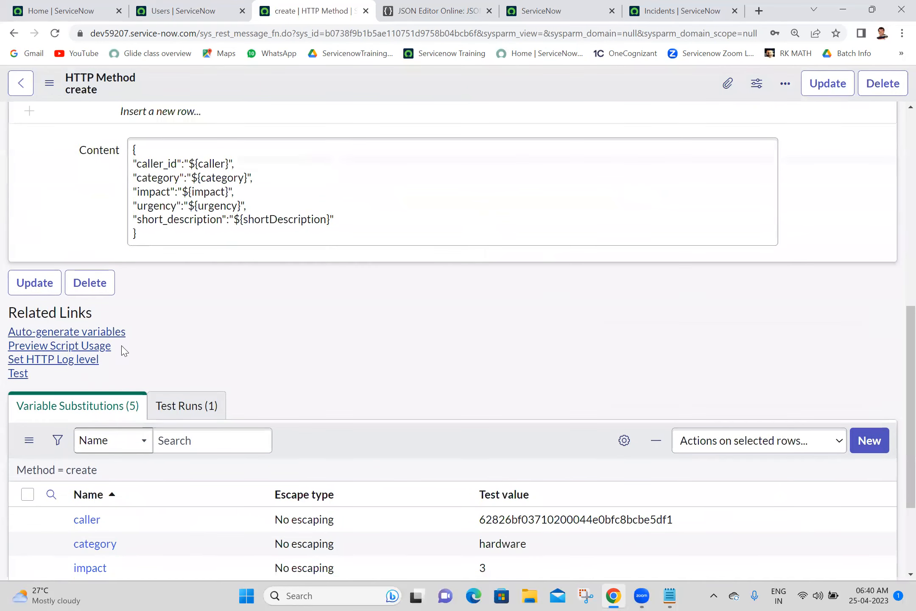
pyautogui.click(19, 375)
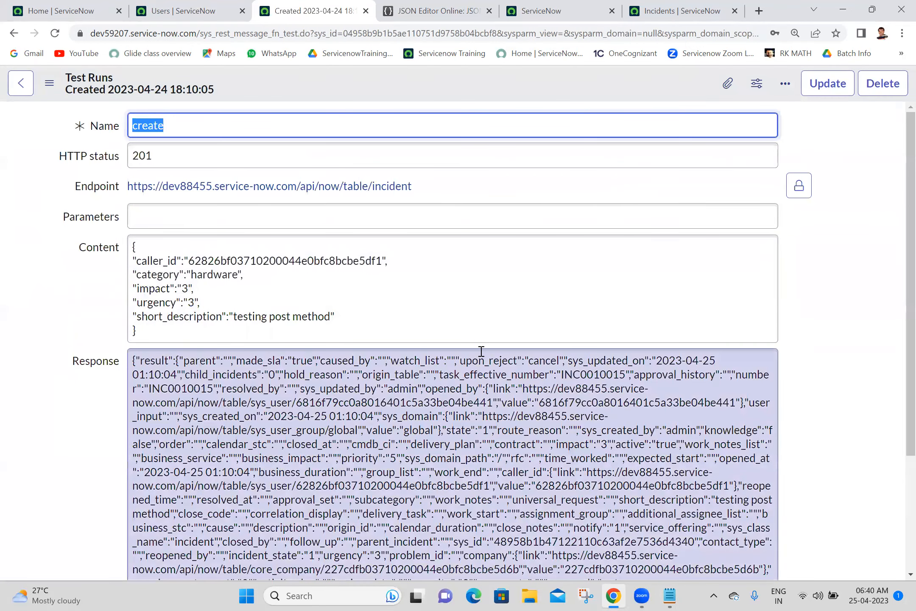
pyautogui.doubleClick(593, 375)
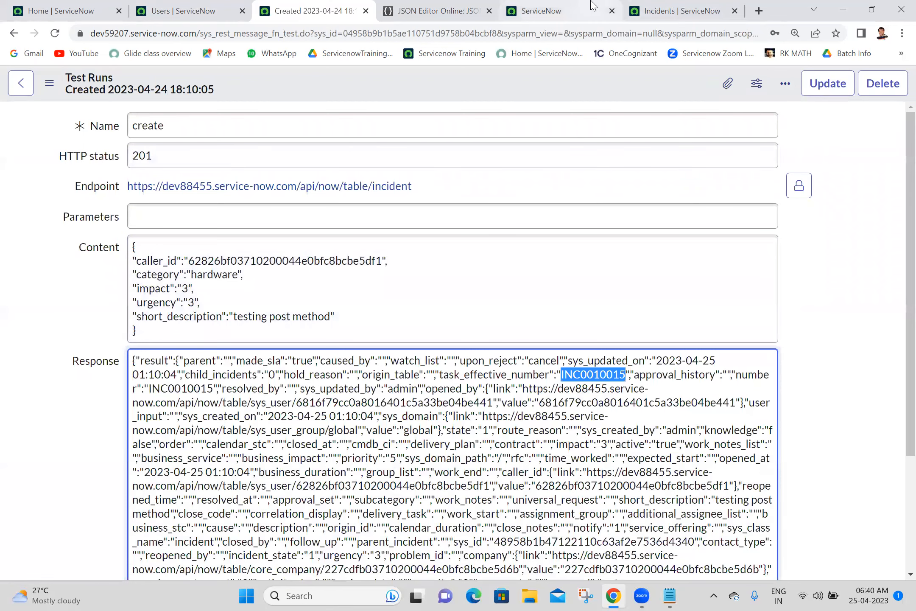
# Step: Refresh the incident list to confirm the 'testing post method' incident, then return to the create method form
pyautogui.click(679, 10)
pyautogui.click(55, 33)
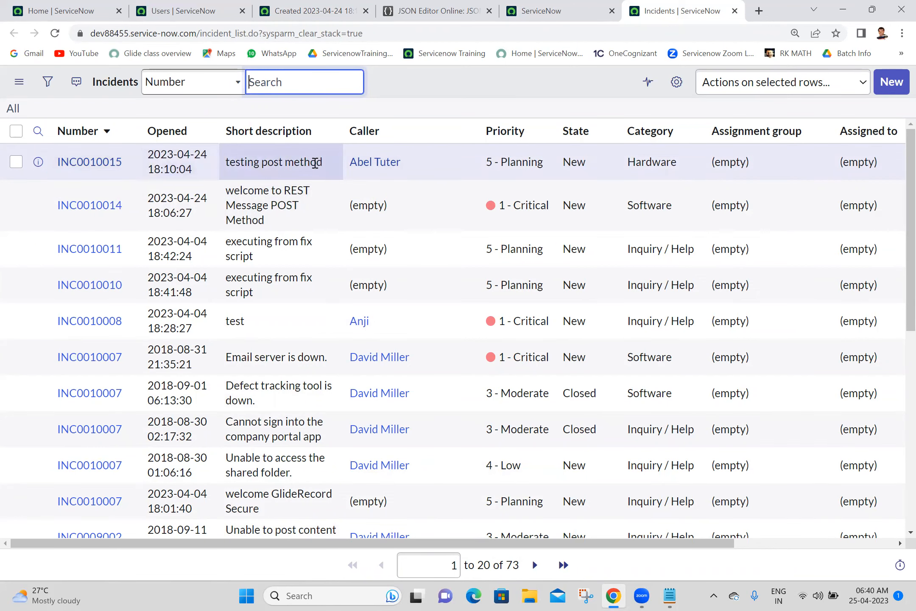
pyautogui.click(250, 7)
pyautogui.click(297, 11)
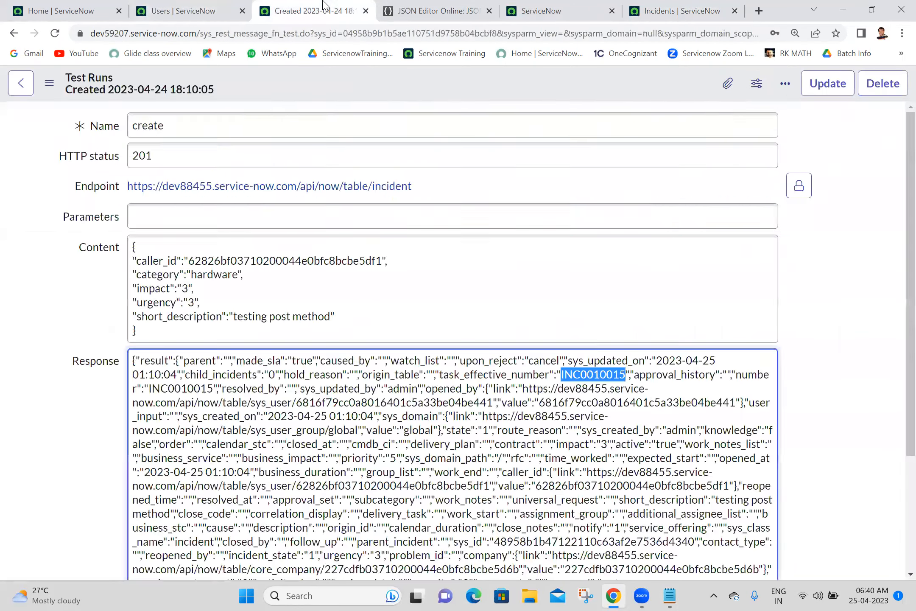
pyautogui.click(8, 33)
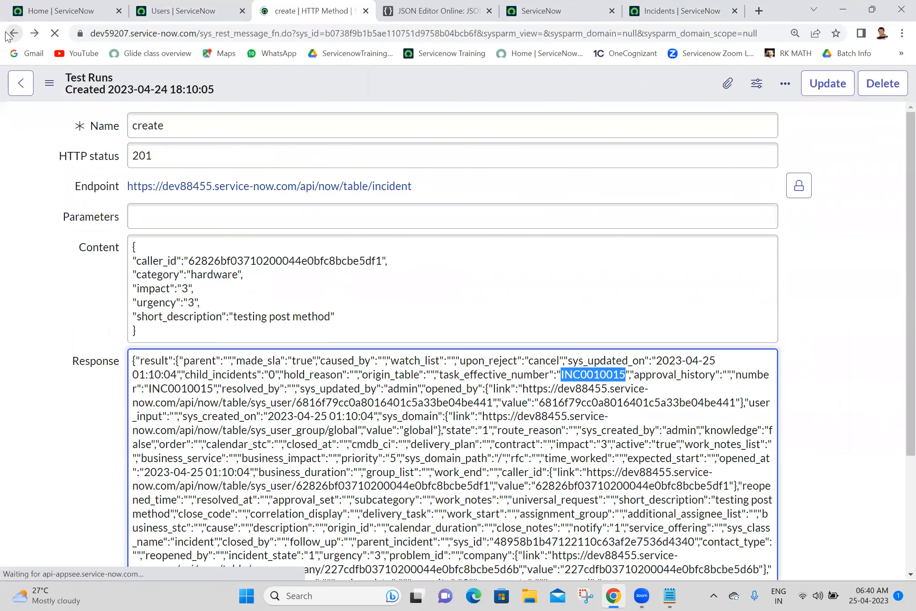
pyautogui.scroll(-6, 896, 297)
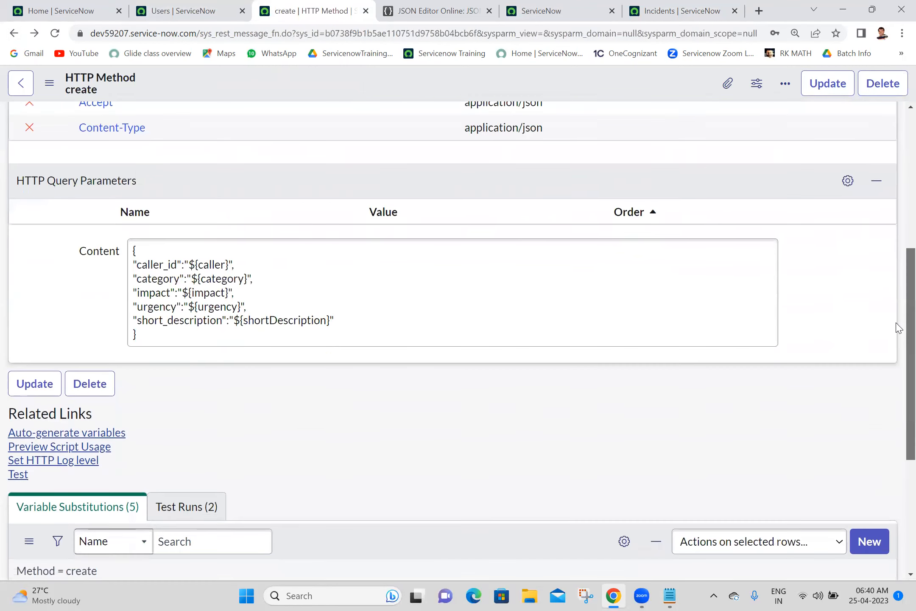
# Step: Copy the whole script from Preview Script Usage and place the cursor on an empty line in Batch 18 notes
pyautogui.click(96, 373)
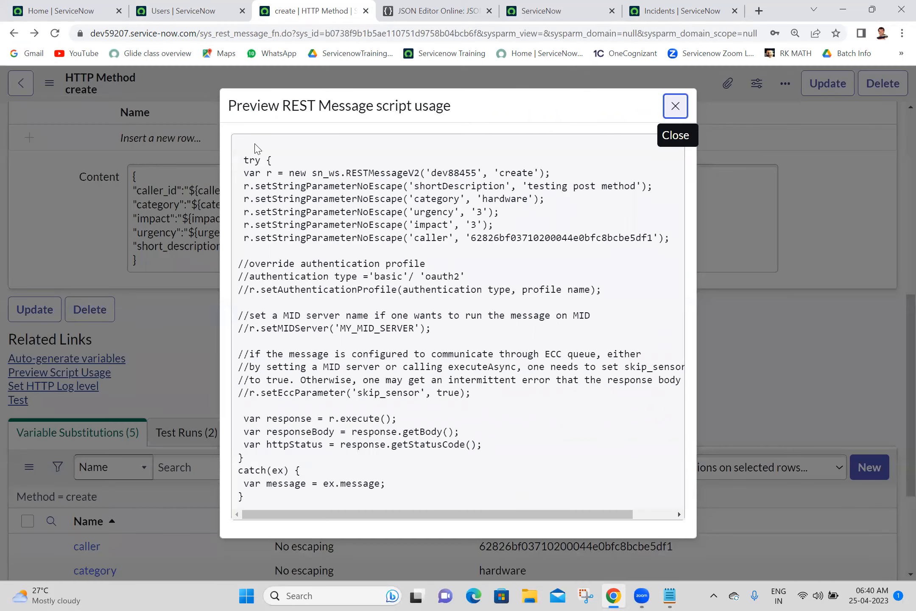
pyautogui.moveTo(239, 145); pyautogui.dragTo(303, 495)
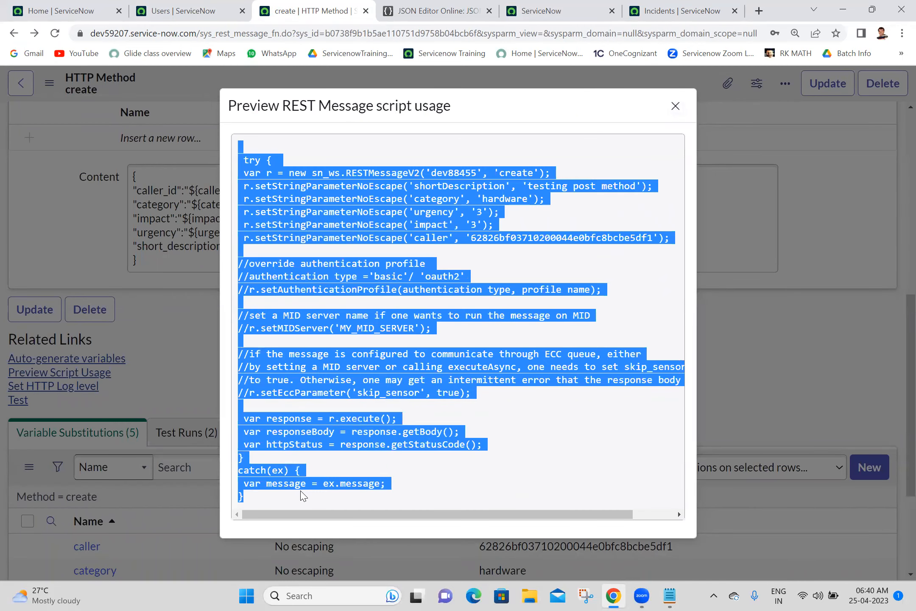
pyautogui.click(667, 596)
pyautogui.click(59, 337)
# Step: Paste the create script and remove its try line, comment block and catch block
pyautogui.hotkey('ctrl', 'v')
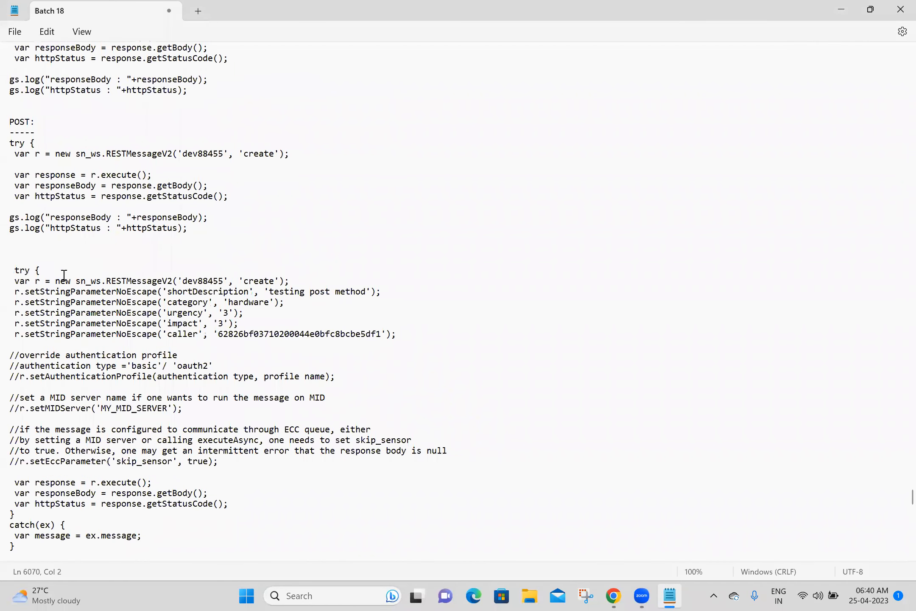
pyautogui.moveTo(55, 266); pyautogui.dragTo(8, 260)
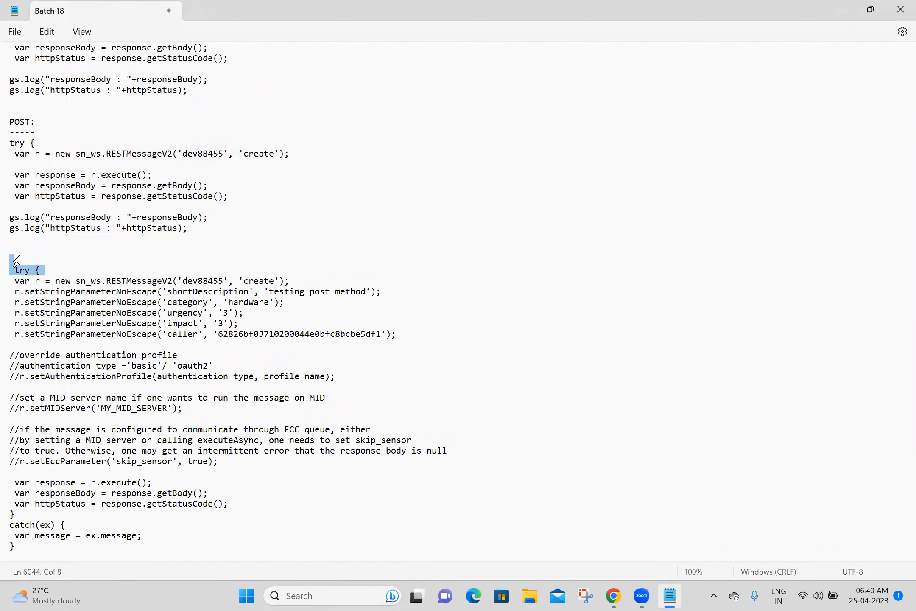
pyautogui.press('Delete')
pyautogui.press('Delete')
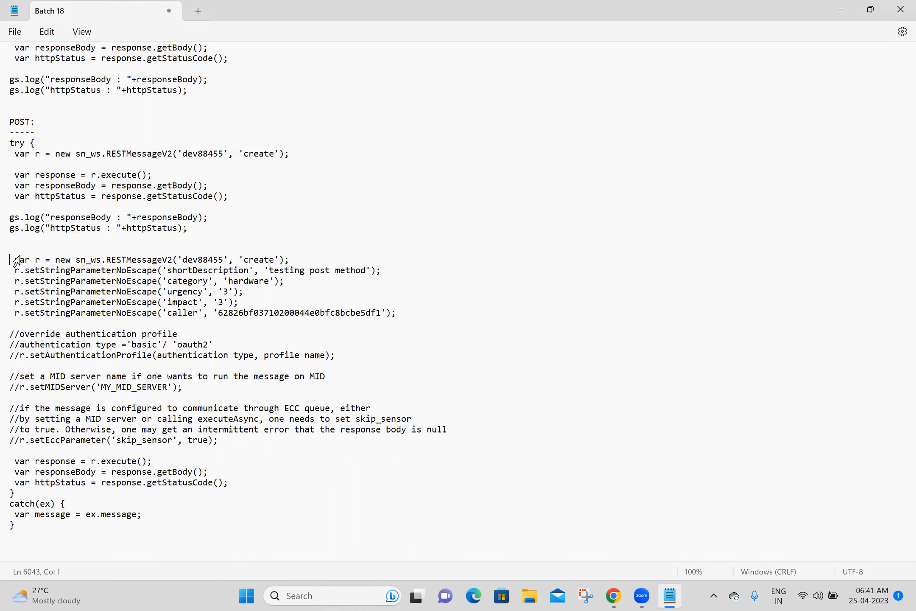
pyautogui.click(16, 324)
pyautogui.moveTo(16, 324); pyautogui.dragTo(216, 448)
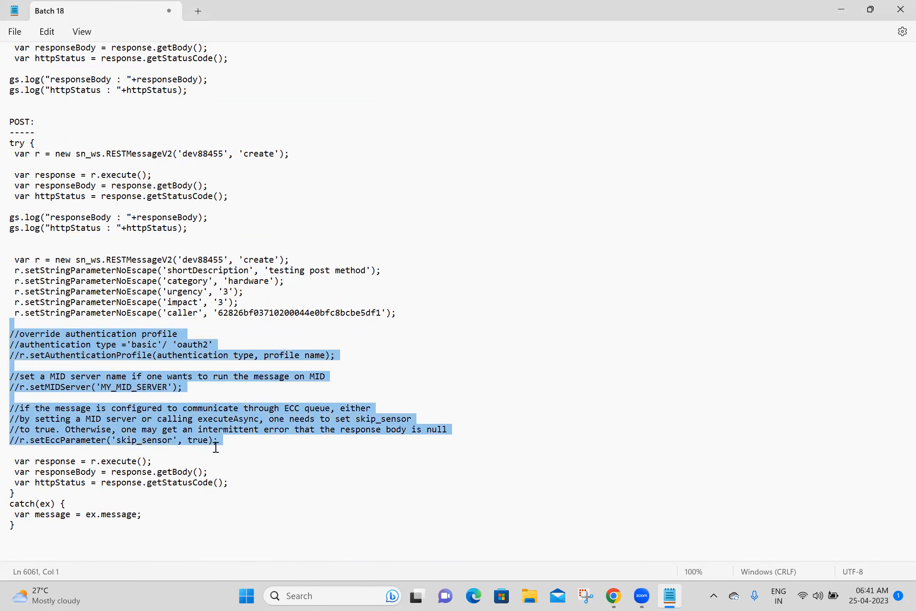
pyautogui.press('BackSpace')
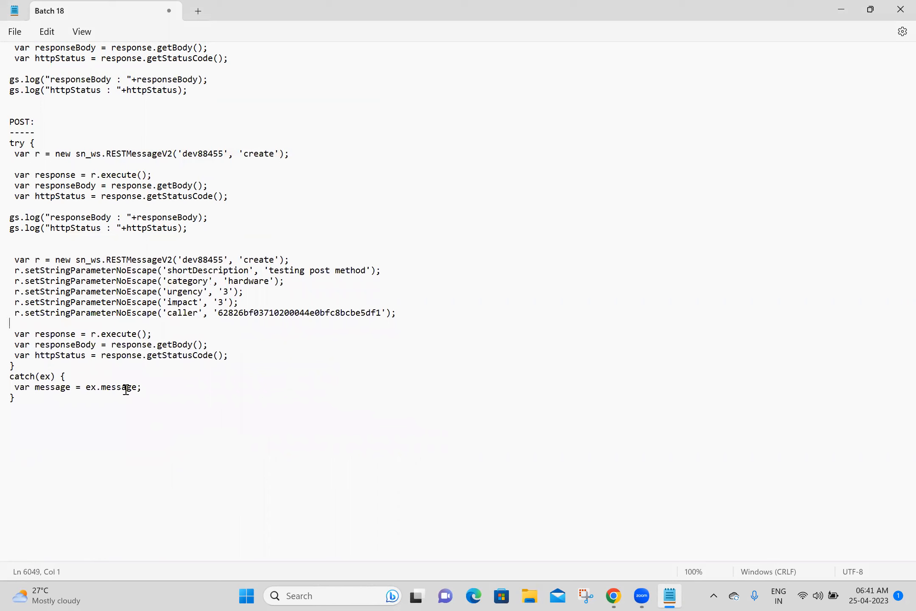
pyautogui.moveTo(86, 401); pyautogui.dragTo(8, 367)
pyautogui.press('BackSpace')
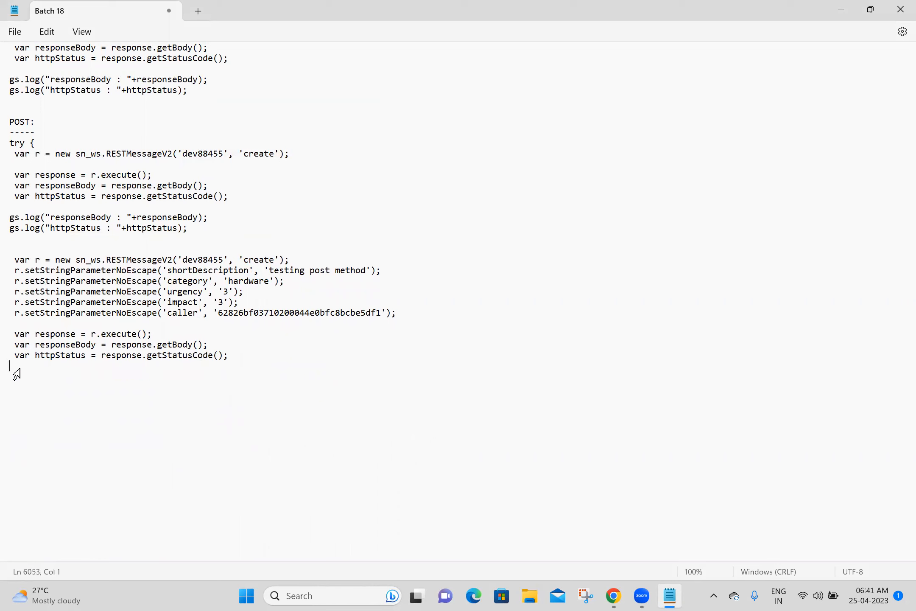
# Step: Add the two gs.log lines below the httpStatus line and save the notes
pyautogui.moveTo(200, 231); pyautogui.dragTo(7, 207)
pyautogui.hotkey('ctrl', 'c')
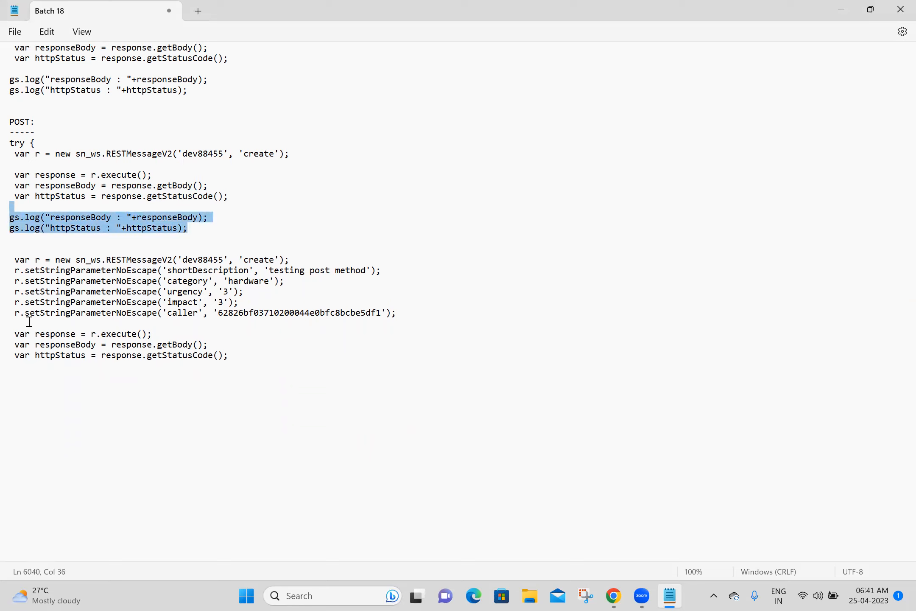
pyautogui.click(39, 365)
pyautogui.hotkey('ctrl', 'v')
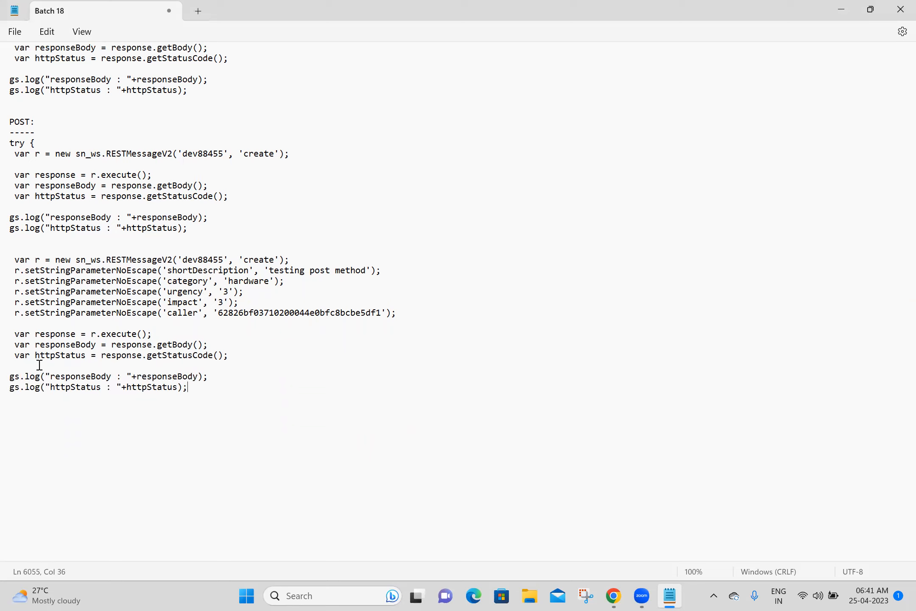
pyautogui.press('Return')
pyautogui.press('Return')
pyautogui.hotkey('ctrl', 's')
pyautogui.click(203, 383)
pyautogui.press('Down')
pyautogui.press('Down')
# Step: Remove the stray try from the earlier POST block, add a 'PUT:' heading with '----' underline, and save
pyautogui.moveTo(40, 145); pyautogui.dragTo(8, 145)
pyautogui.press('BackSpace')
pyautogui.click(15, 416)
pyautogui.write('PUT:')
pyautogui.press('Return')
pyautogui.write('----')
pyautogui.press('Return')
pyautogui.hotkey('ctrl', 's')
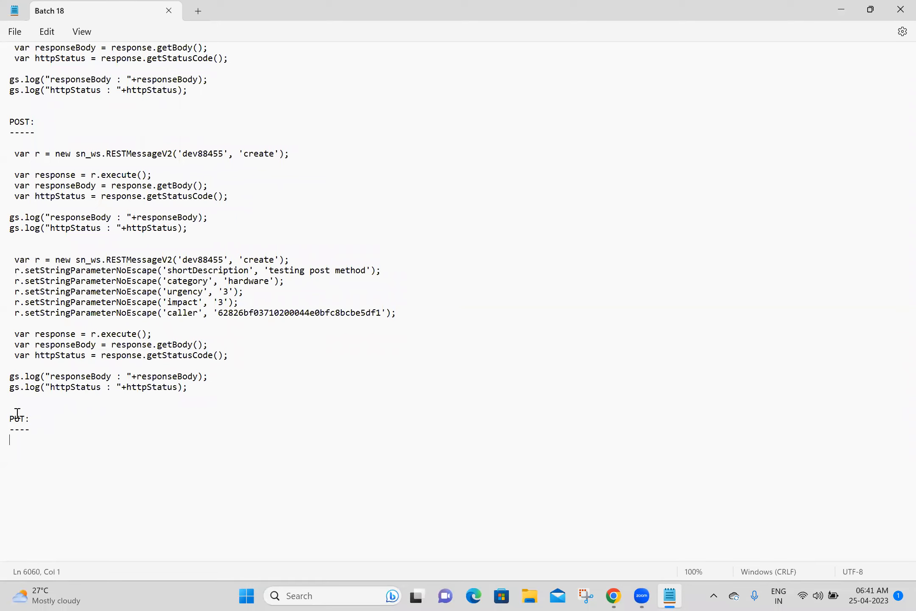
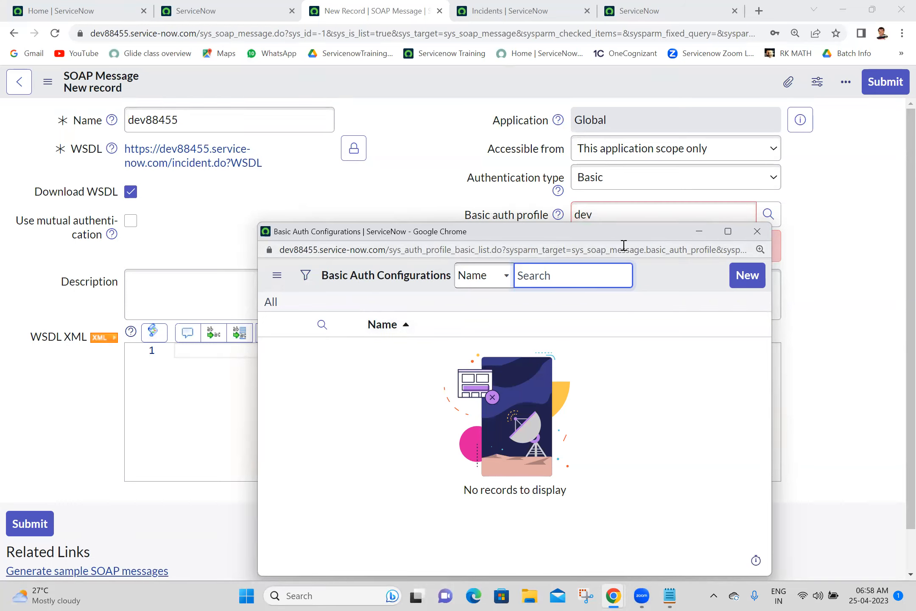
# Step: Close the empty auth profile lookup and discard the unsaved SOAP Message draft
pyautogui.click(757, 231)
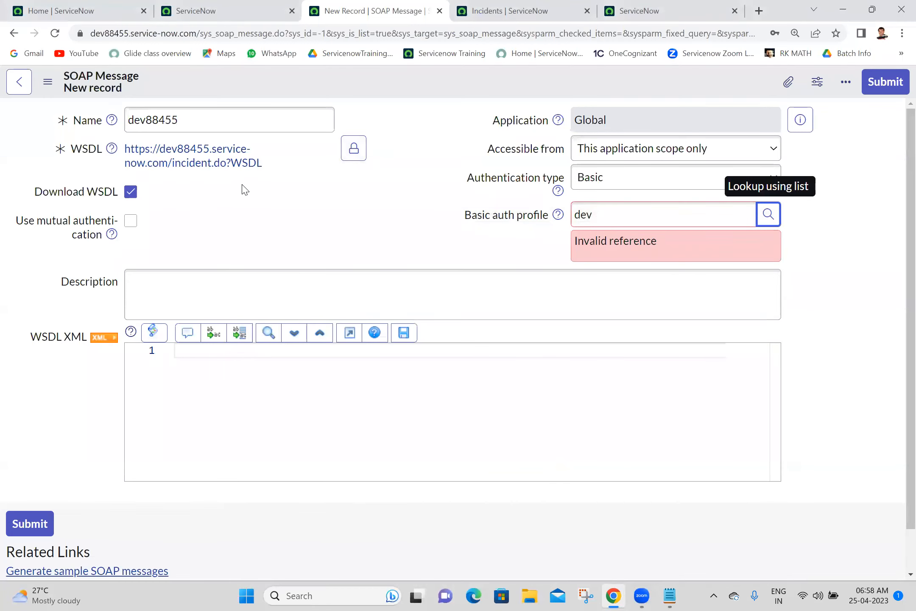
pyautogui.moveTo(271, 163); pyautogui.dragTo(152, 153)
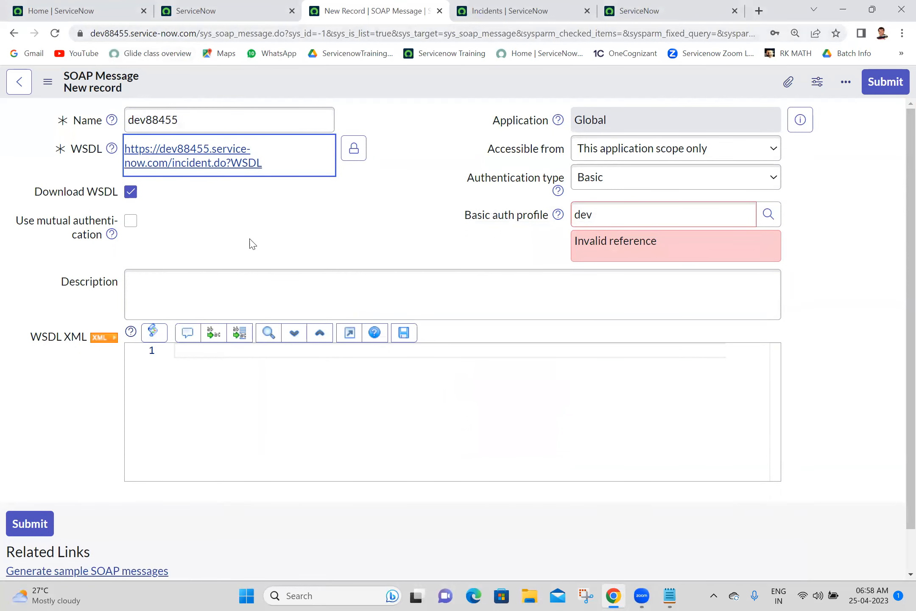
pyautogui.click(354, 151)
pyautogui.hotkey('ctrl', 'c')
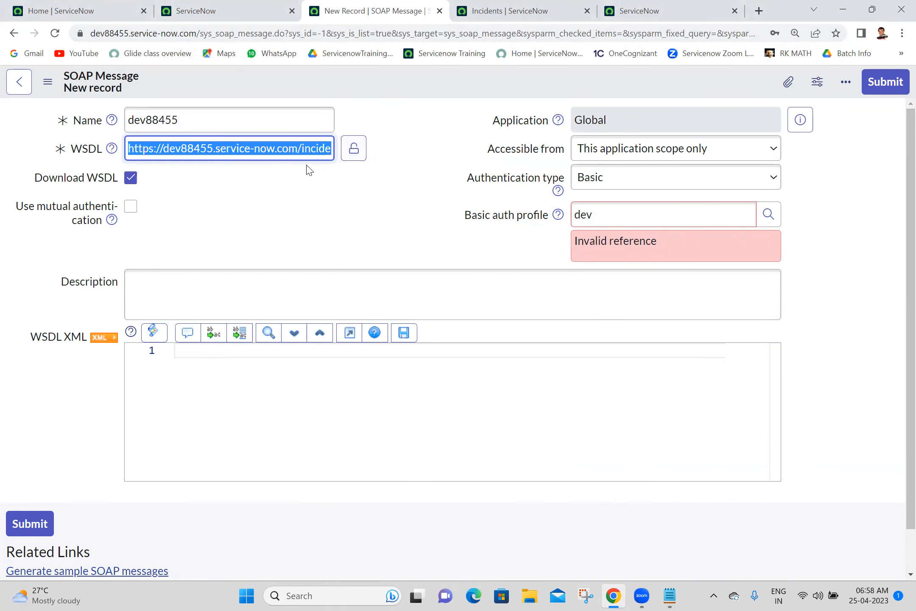
pyautogui.click(440, 11)
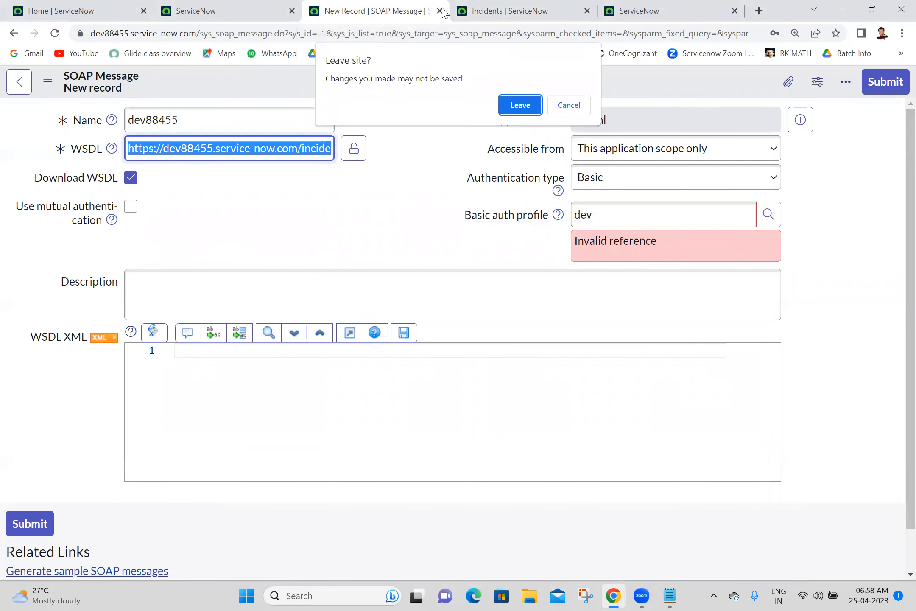
pyautogui.click(531, 109)
# Step: Filter the navigator for 'soap mess' and start a new outbound SOAP Message record
pyautogui.click(62, 6)
pyautogui.click(102, 137)
pyautogui.tripleClick(103, 140)
pyautogui.write('soap mes')
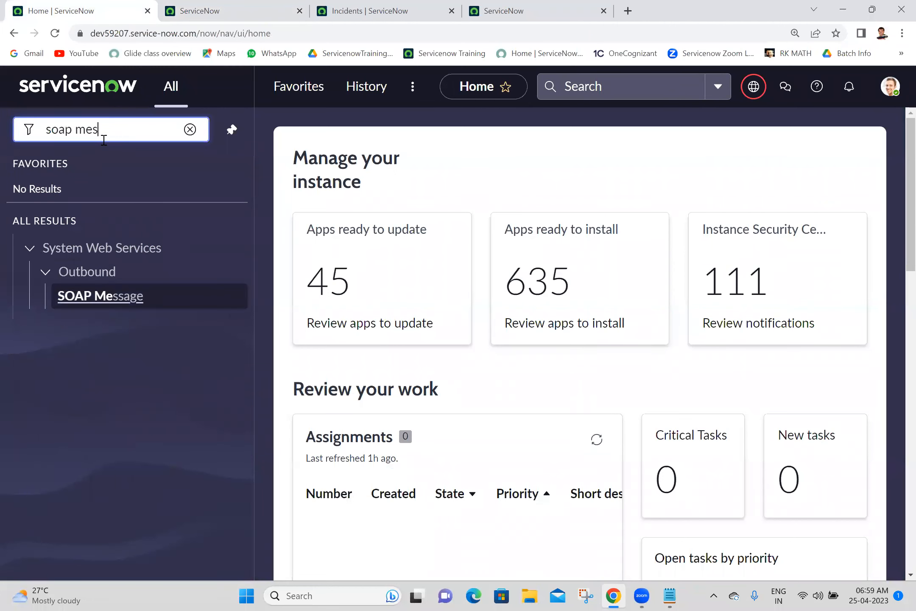
pyautogui.write('sda')
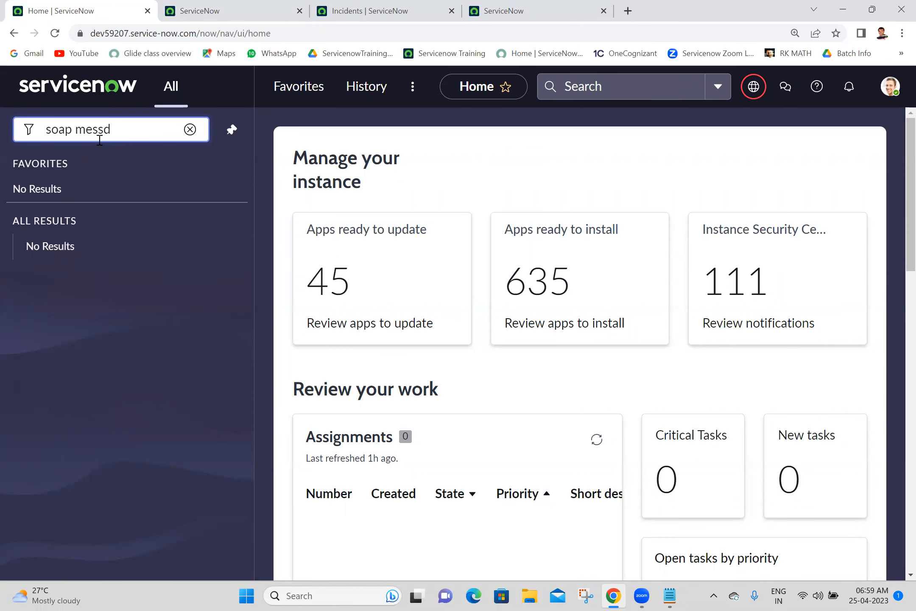
pyautogui.press('BackSpace')
pyautogui.keyDown('ctrl'); pyautogui.click(99, 297); pyautogui.keyUp('ctrl')
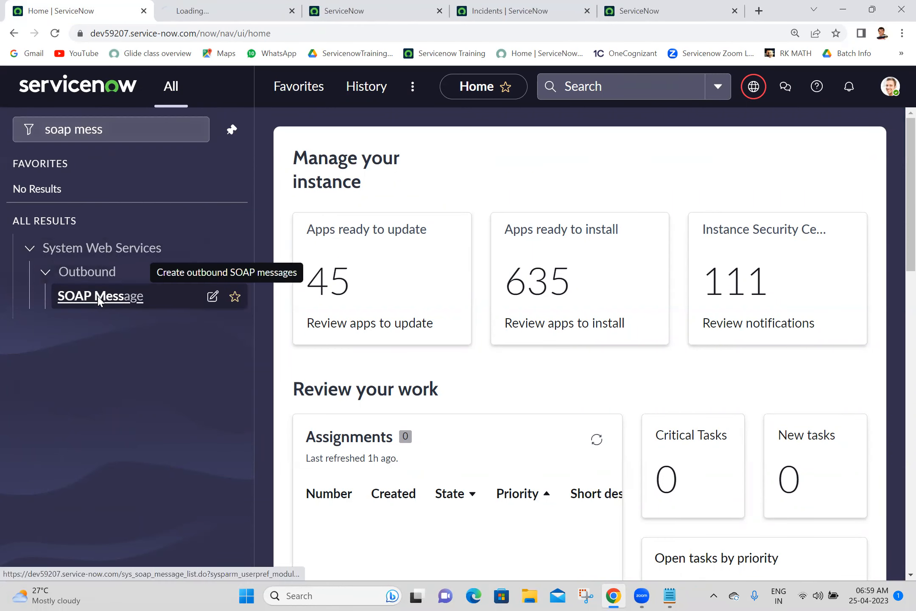
pyautogui.click(226, 8)
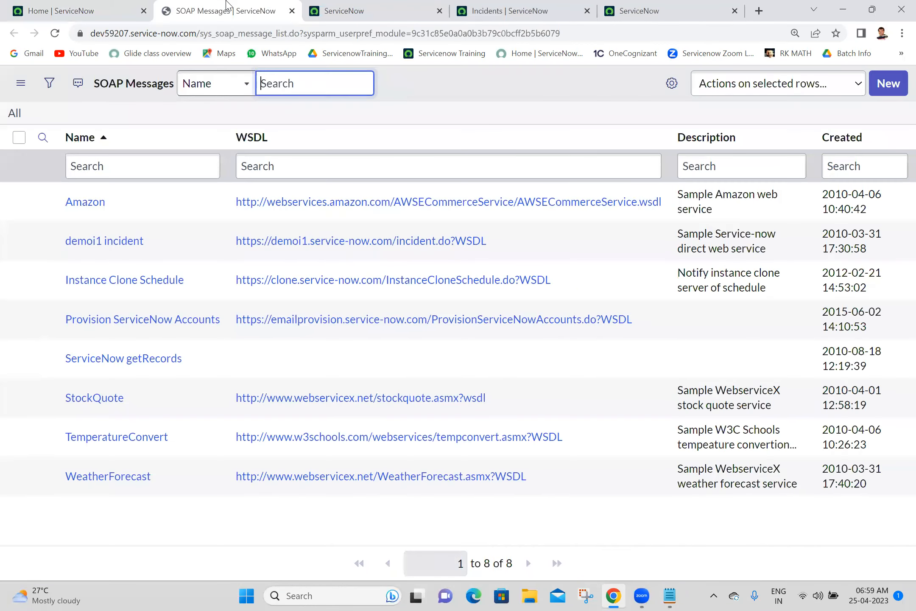
pyautogui.click(896, 84)
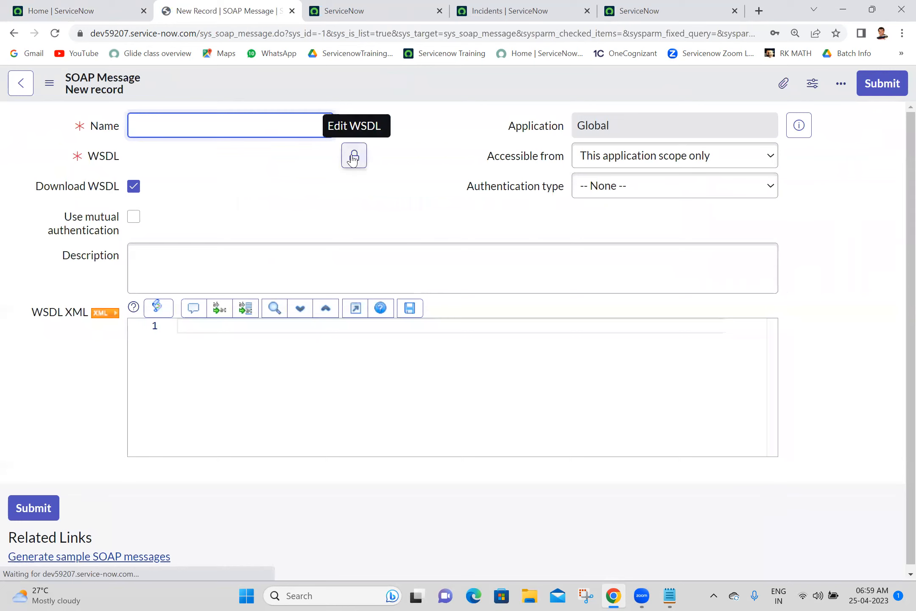
# Step: Paste the incident WSDL URL and name the message dev88455
pyautogui.click(353, 157)
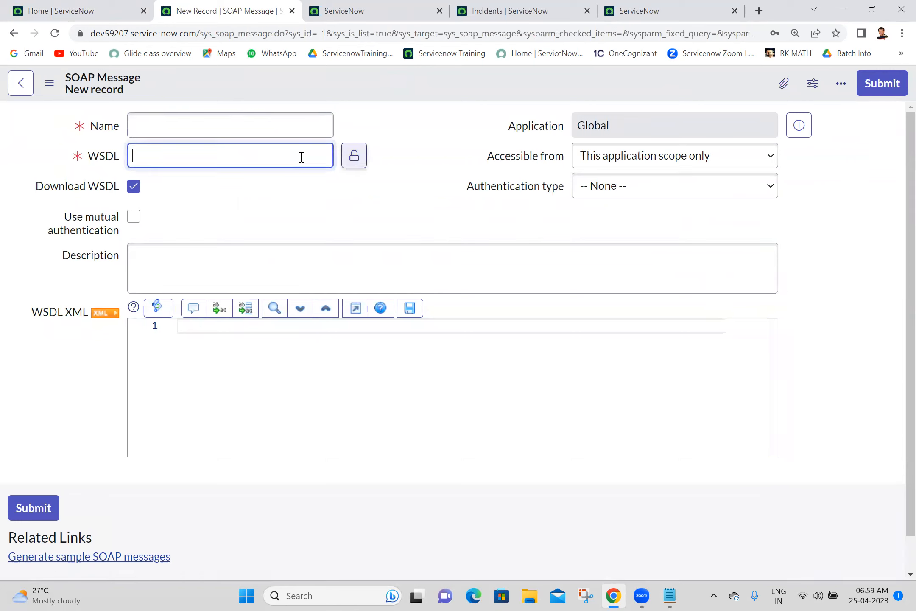
pyautogui.hotkey('ctrl', 'v')
pyautogui.click(395, 124)
pyautogui.click(244, 124)
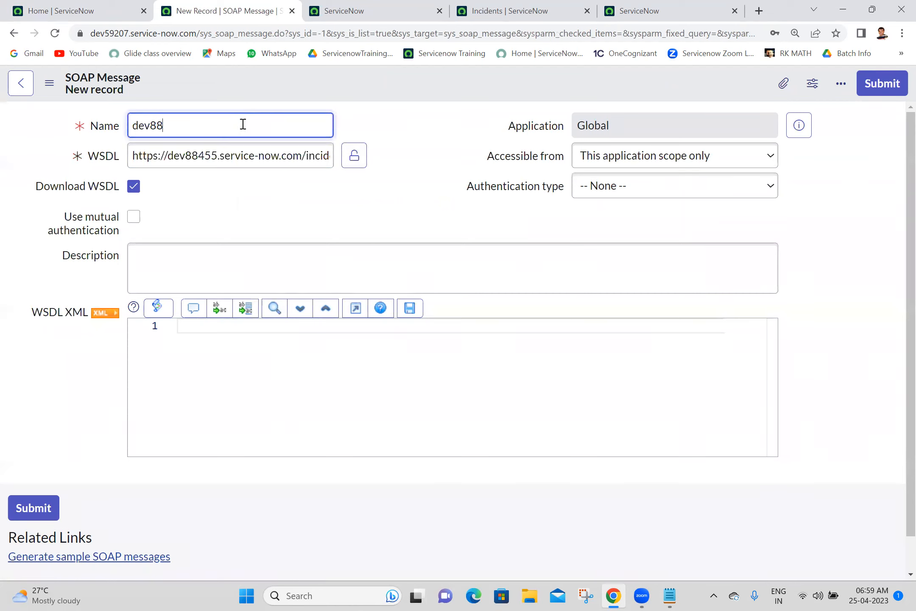
pyautogui.click(354, 156)
# Step: Choose Basic authentication with the dev88455 auth profile and save the record
pyautogui.click(623, 190)
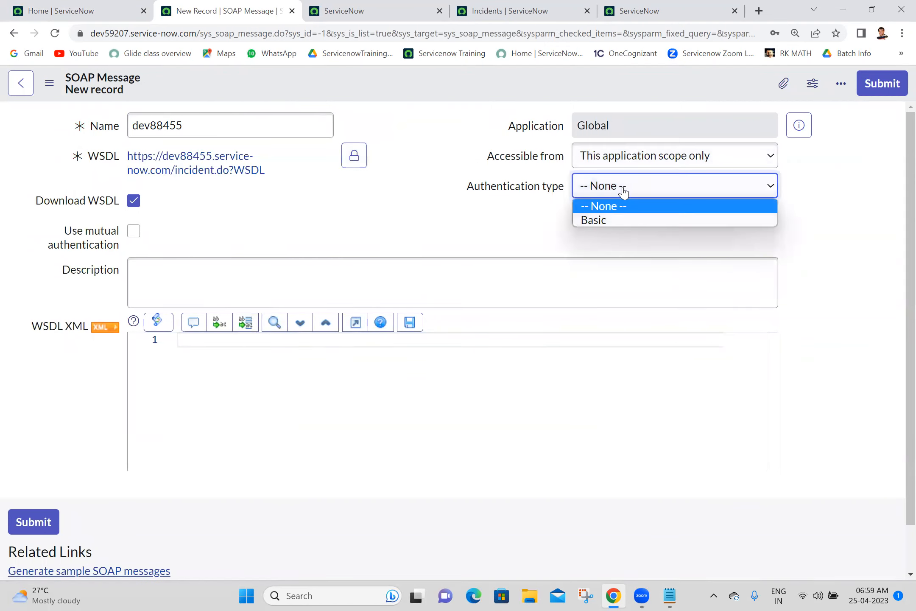
pyautogui.click(612, 222)
pyautogui.click(624, 214)
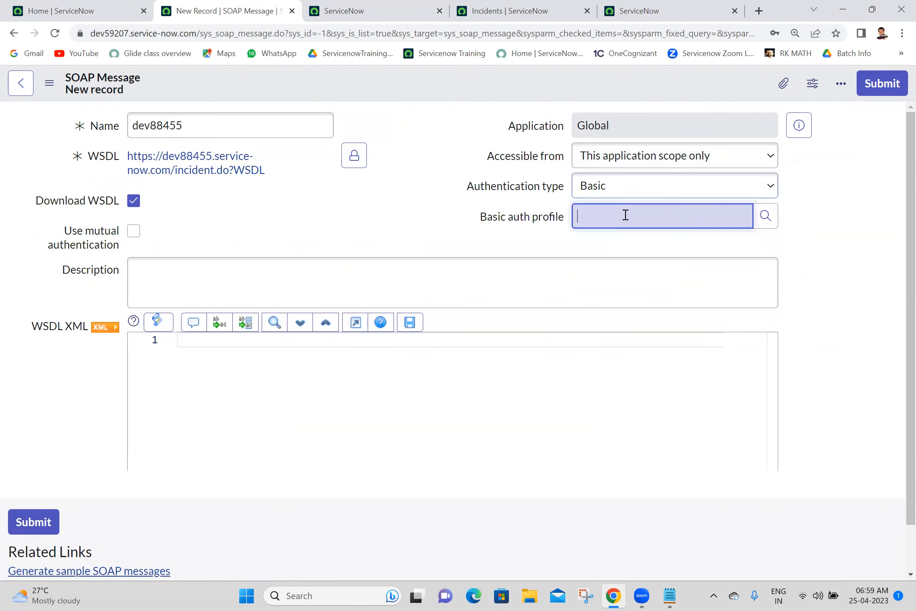
pyautogui.write('de')
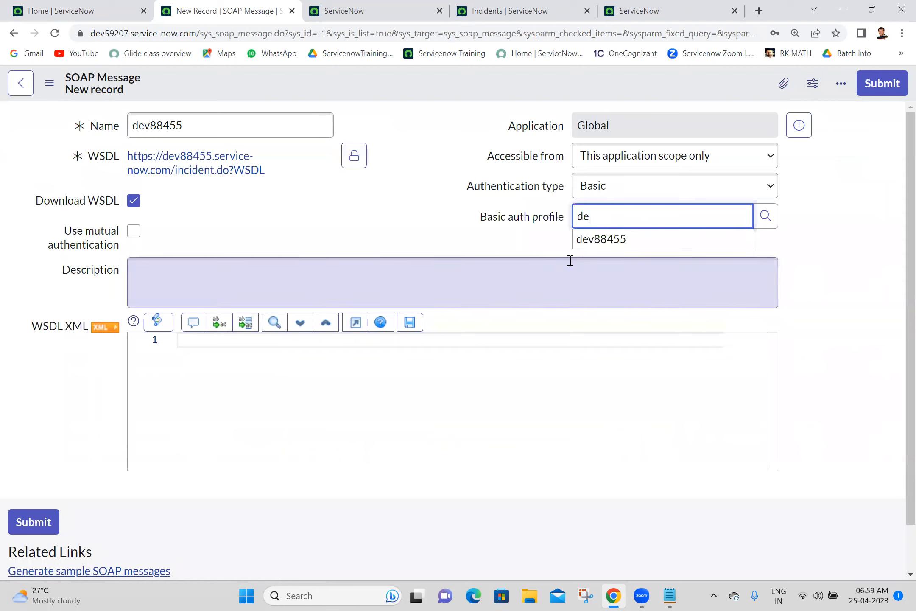
pyautogui.click(601, 250)
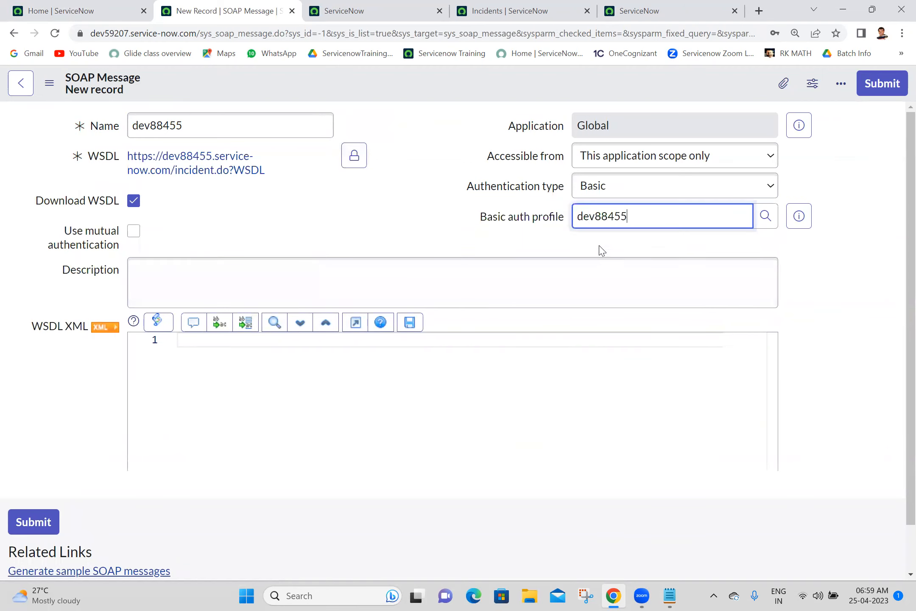
pyautogui.rightClick(435, 90)
pyautogui.click(462, 96)
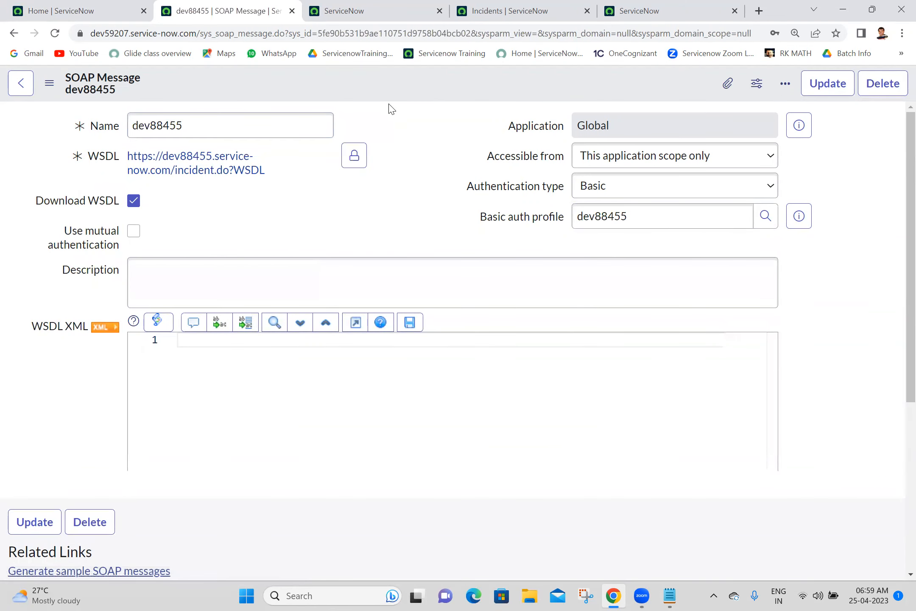
pyautogui.scroll(-4, 896, 255)
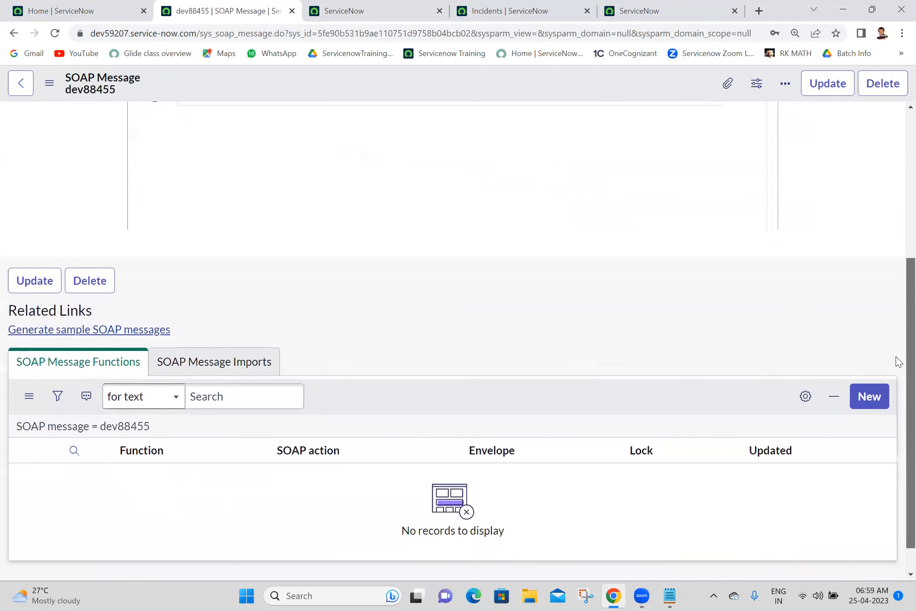
# Step: Generate sample SOAP messages, producing seven functions including get, update and deleteRecord
pyautogui.click(118, 330)
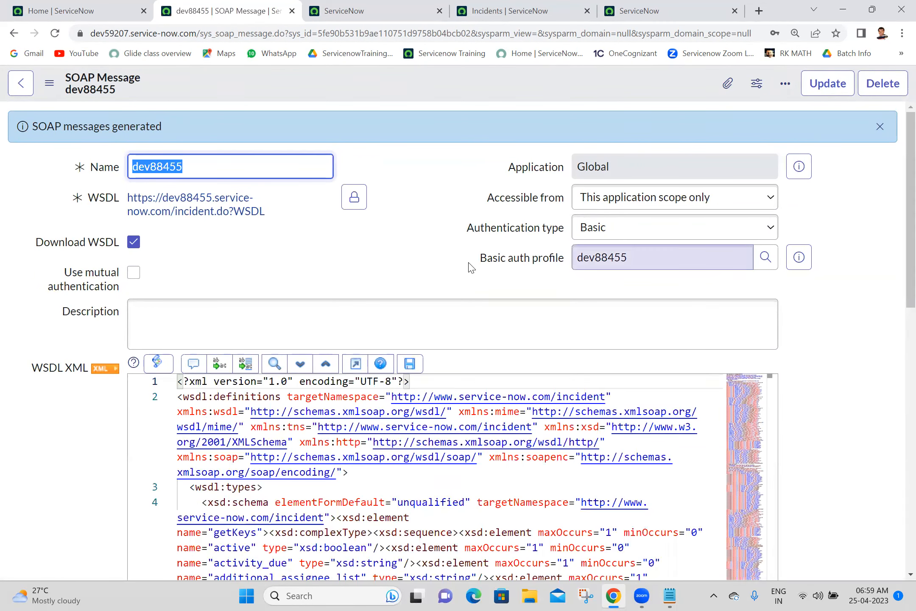
pyautogui.moveTo(895, 225); pyautogui.dragTo(898, 332)
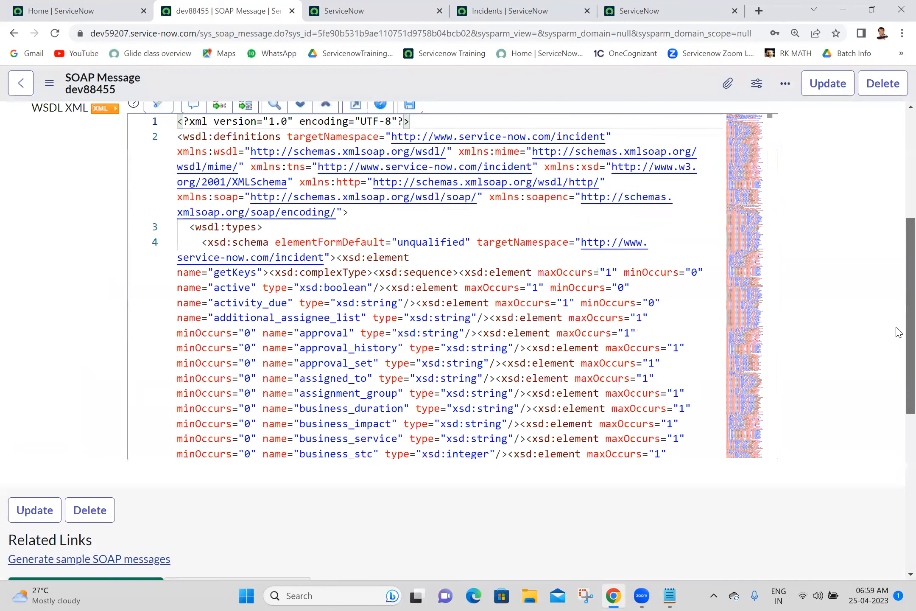
pyautogui.scroll(-1, 899, 332)
pyautogui.scroll(-5, 899, 517)
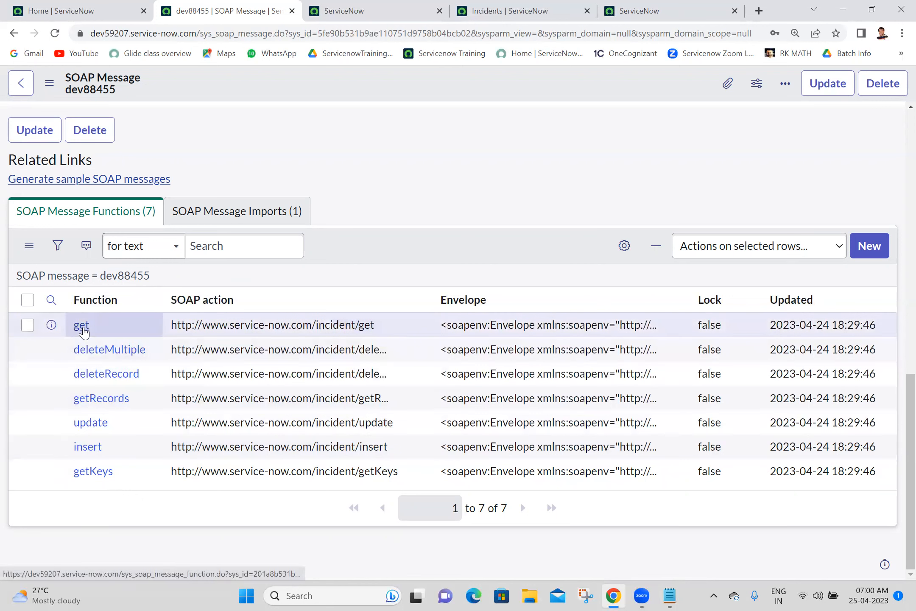
# Step: Open the getRecords function and give it Basic authentication with the dev88455 profile
pyautogui.keyDown('ctrl'); pyautogui.click(113, 403); pyautogui.keyUp('ctrl')
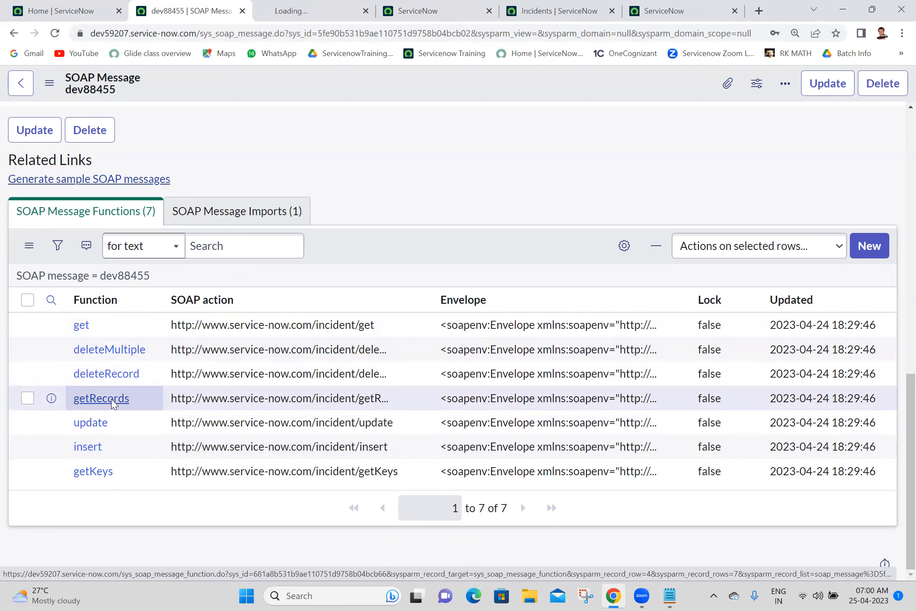
pyautogui.click(278, 8)
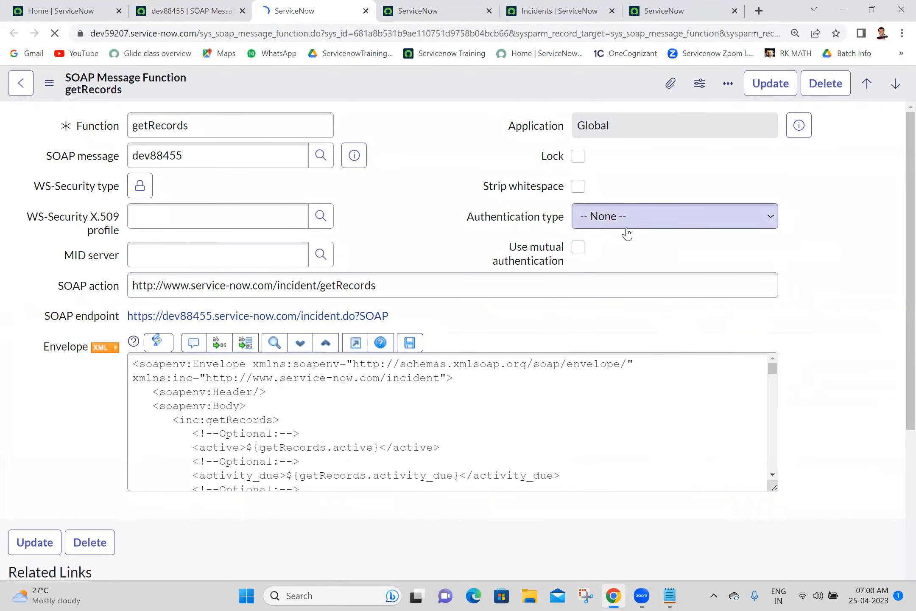
pyautogui.click(625, 224)
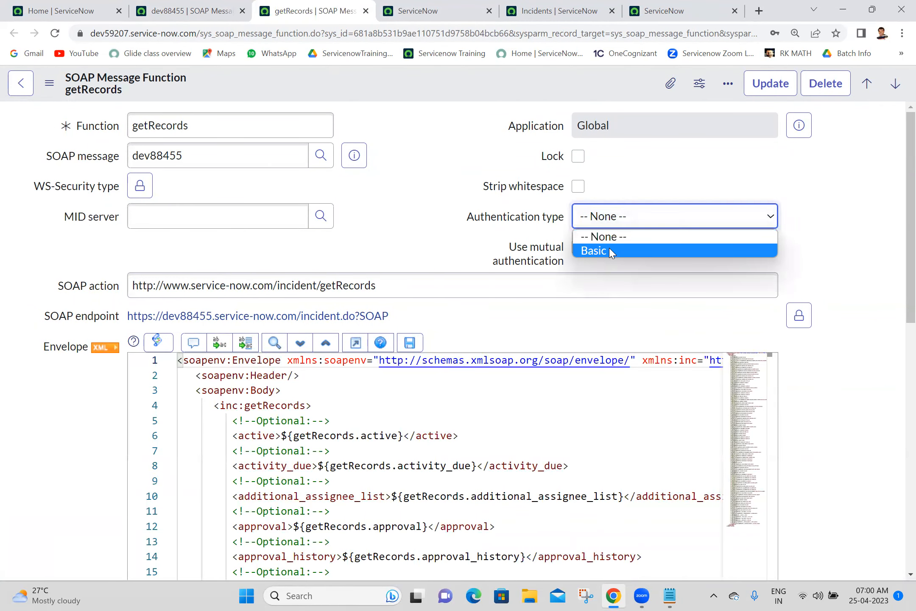
pyautogui.click(609, 250)
pyautogui.click(606, 248)
pyautogui.write('dev')
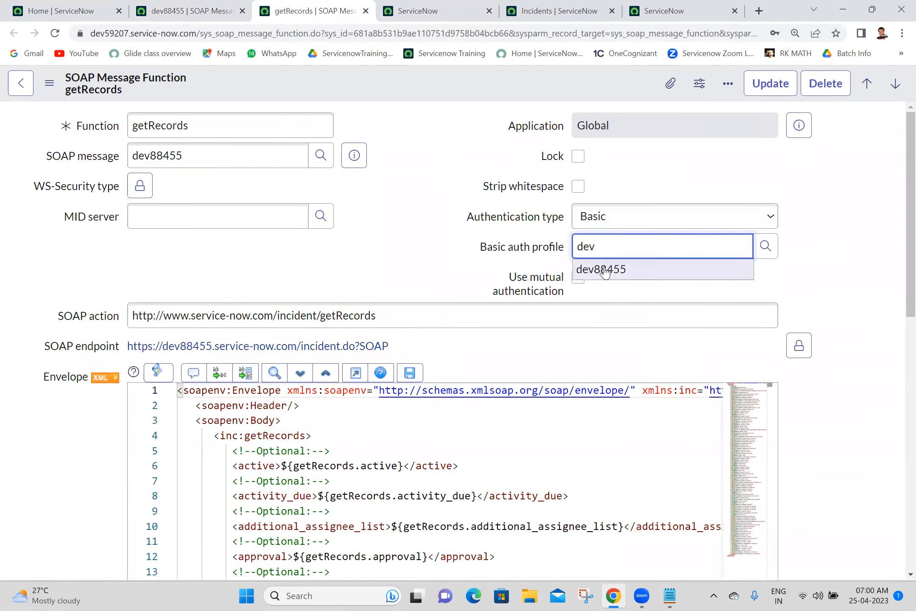
pyautogui.click(605, 269)
# Step: Auto-generate the getRecords substitution variables
pyautogui.moveTo(908, 230); pyautogui.dragTo(896, 327)
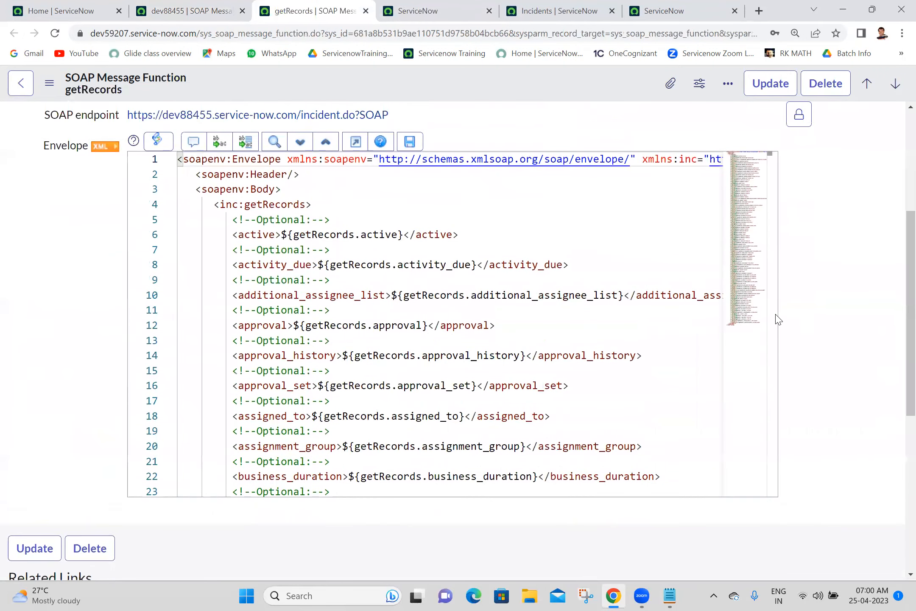
pyautogui.moveTo(774, 181); pyautogui.dragTo(808, 186)
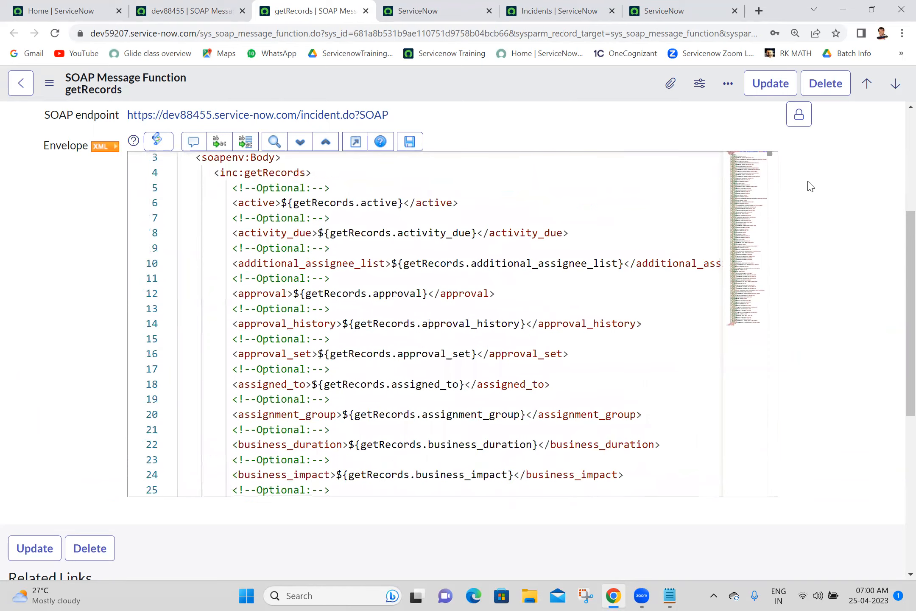
pyautogui.moveTo(895, 255); pyautogui.dragTo(896, 123)
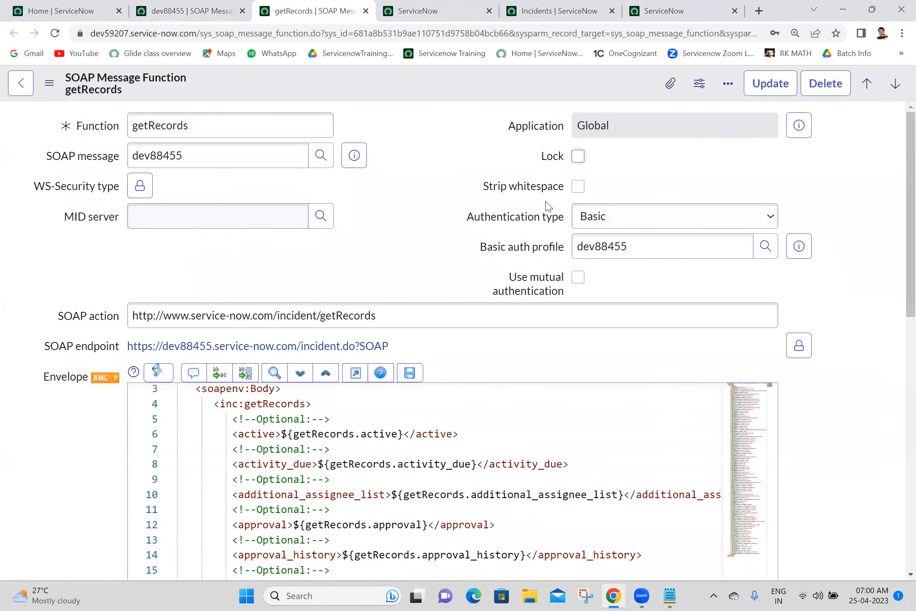
pyautogui.moveTo(896, 292); pyautogui.dragTo(897, 494)
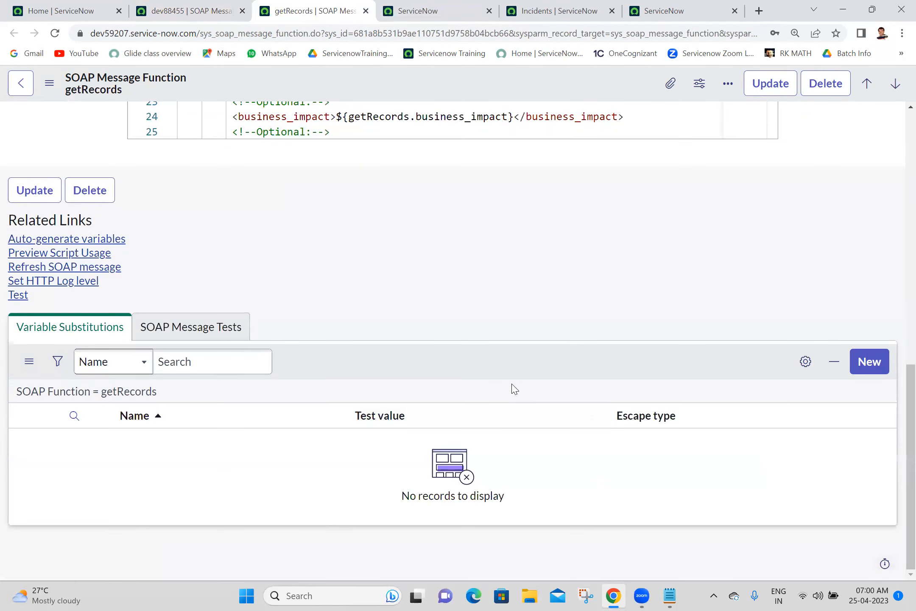
pyautogui.click(31, 243)
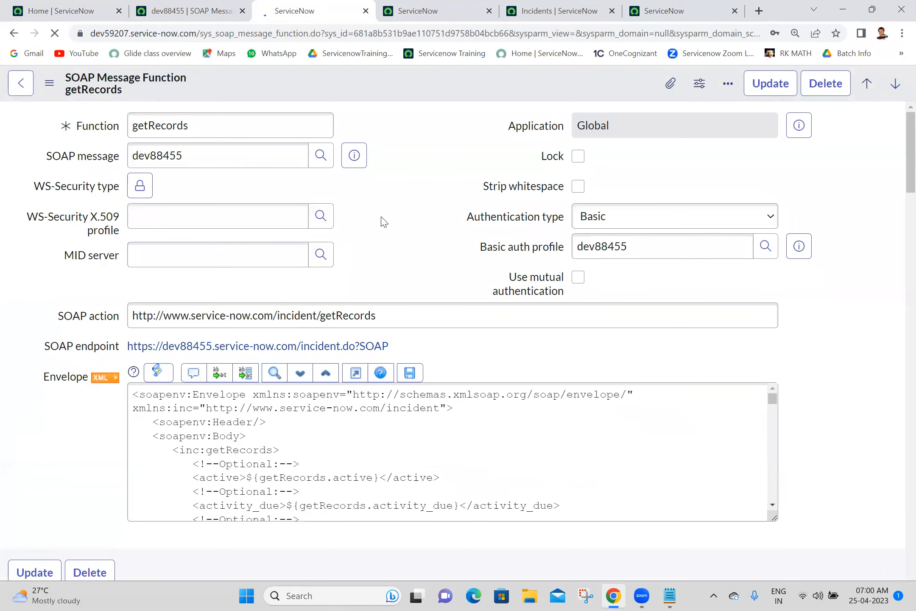
# Step: Close the leftover Record not found tab and run a test of getRecords
pyautogui.click(680, 5)
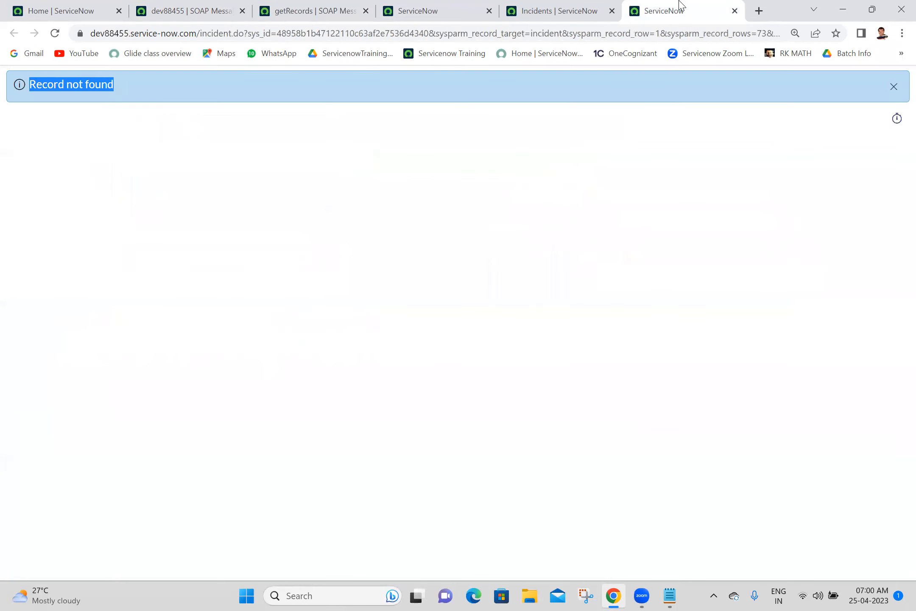
pyautogui.click(734, 11)
pyautogui.click(333, 6)
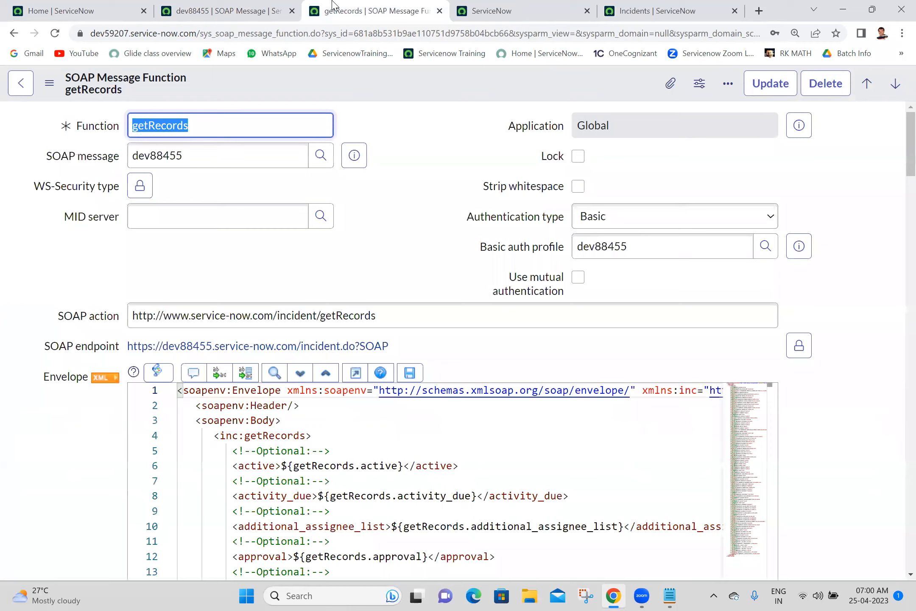
pyautogui.scroll(-15, 896, 460)
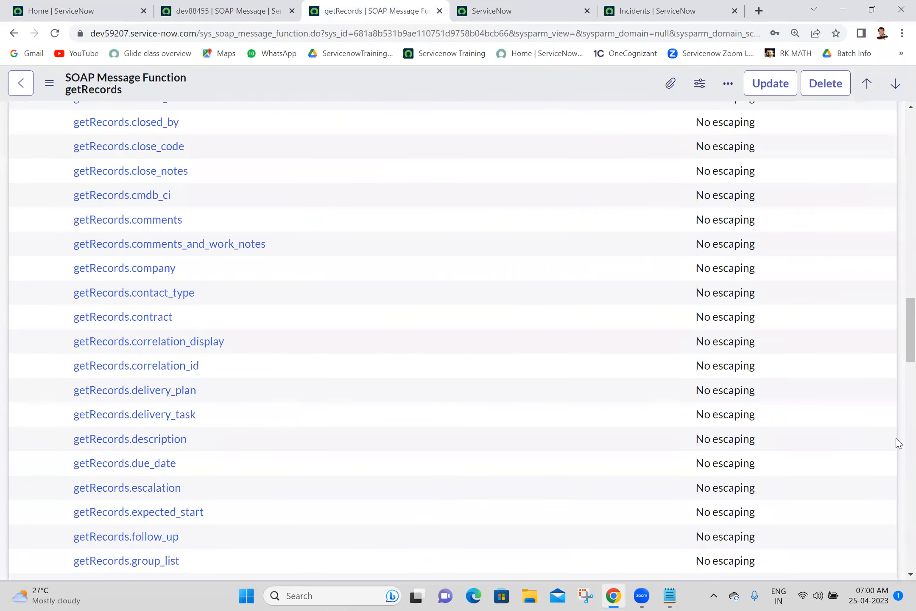
pyautogui.scroll(-3, 897, 442)
pyautogui.moveTo(908, 343); pyautogui.dragTo(908, 224)
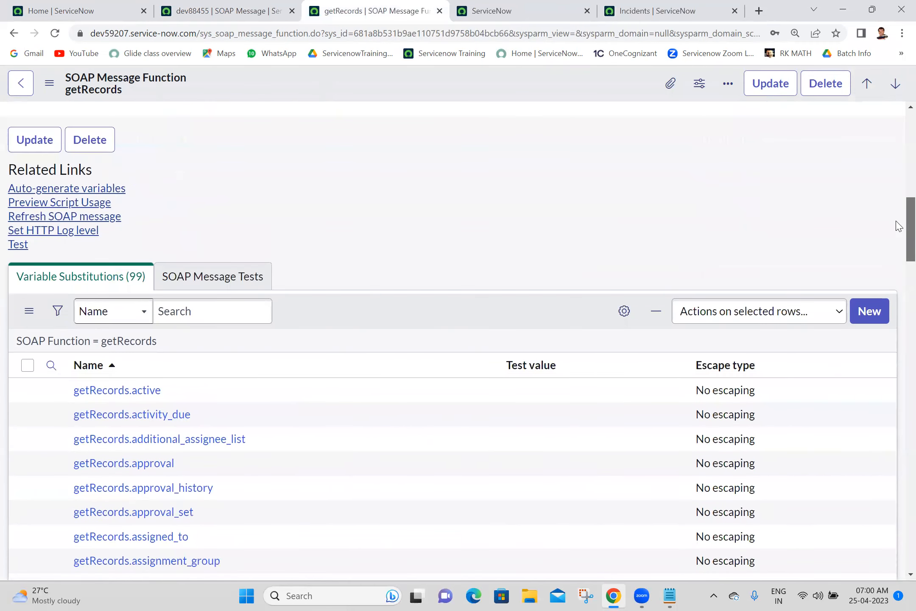
pyautogui.click(18, 244)
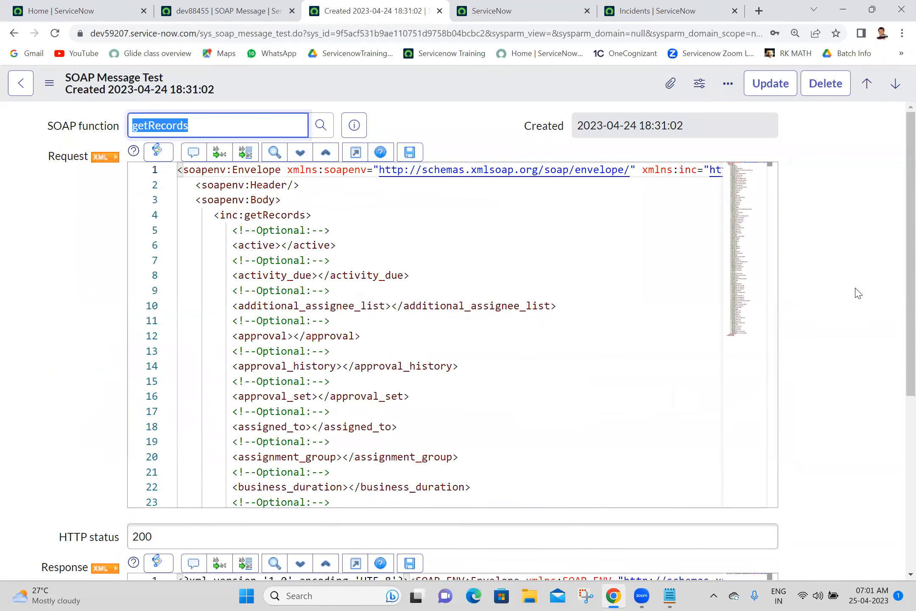
# Step: Review the getRecords test result with HTTP status 200, then go back to the function record
pyautogui.scroll(-5, 874, 433)
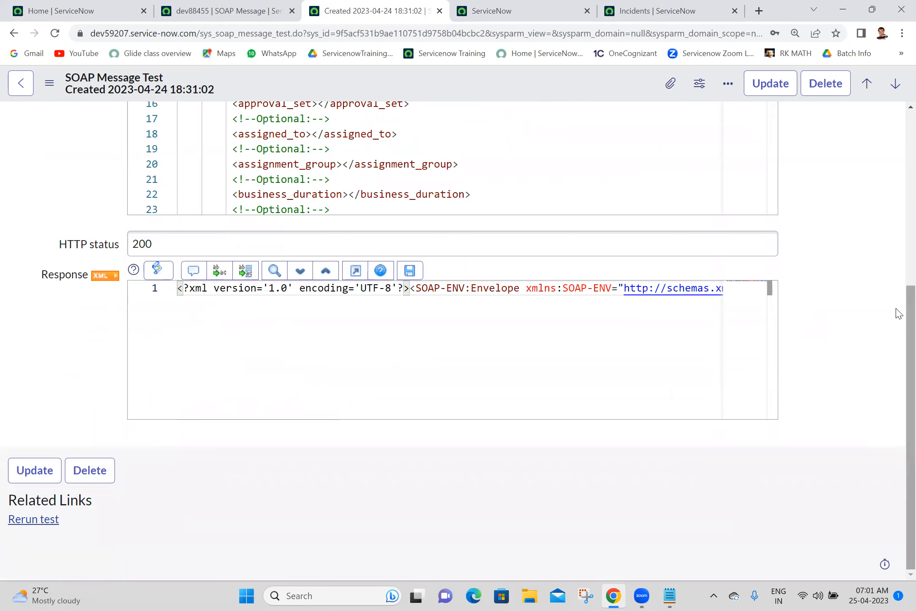
pyautogui.scroll(5, 897, 274)
pyautogui.scroll(-4, 896, 198)
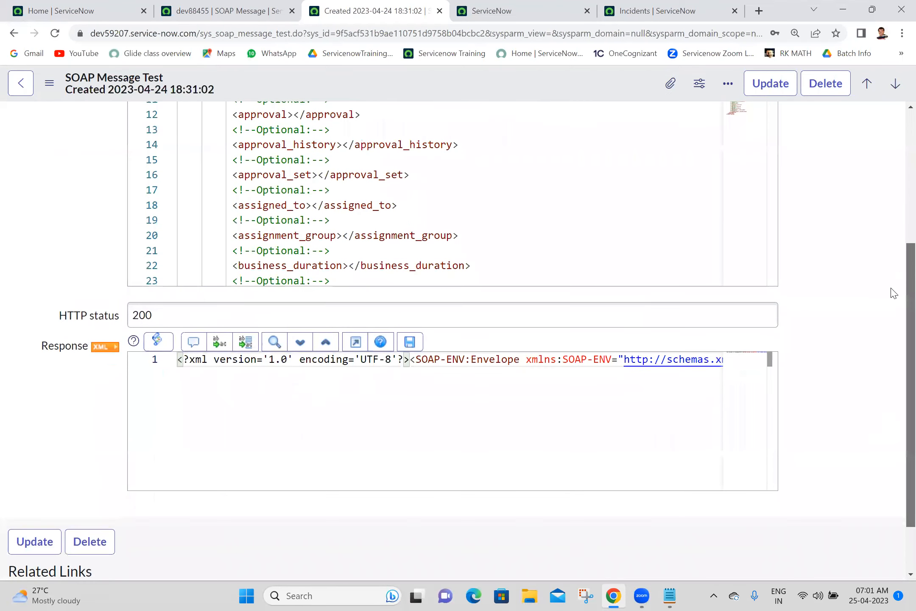
pyautogui.scroll(-2, 894, 293)
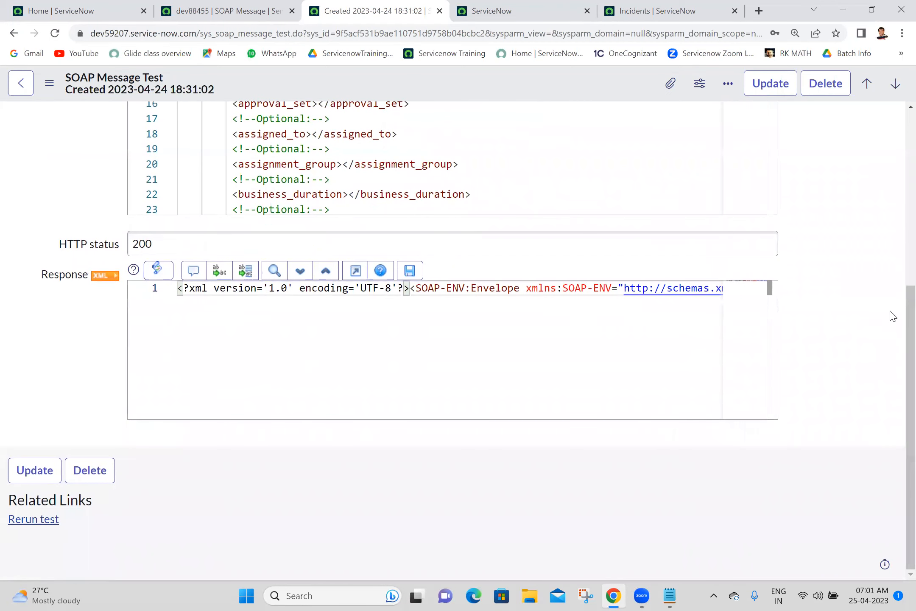
pyautogui.moveTo(320, 416); pyautogui.dragTo(304, 395)
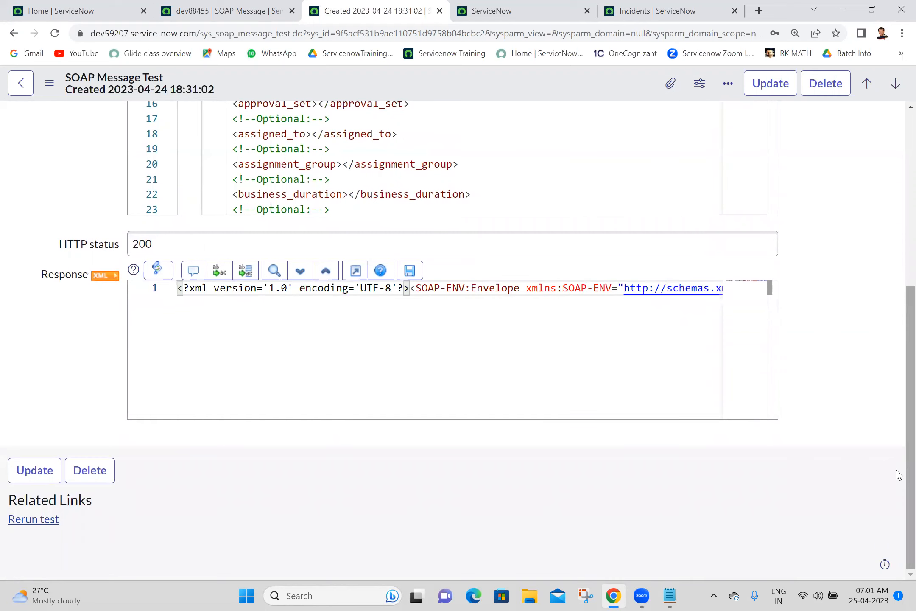
pyautogui.moveTo(908, 475); pyautogui.dragTo(908, 180)
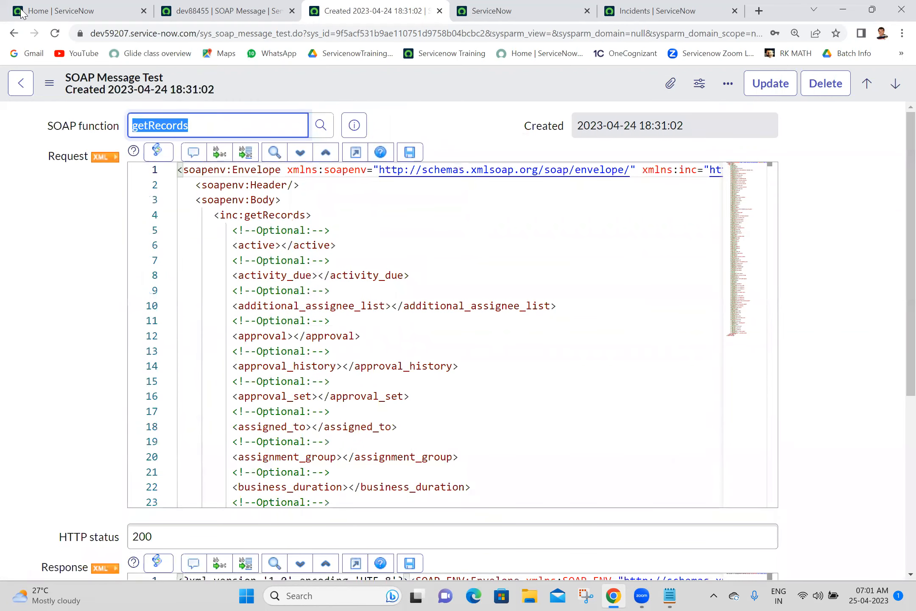
pyautogui.click(9, 36)
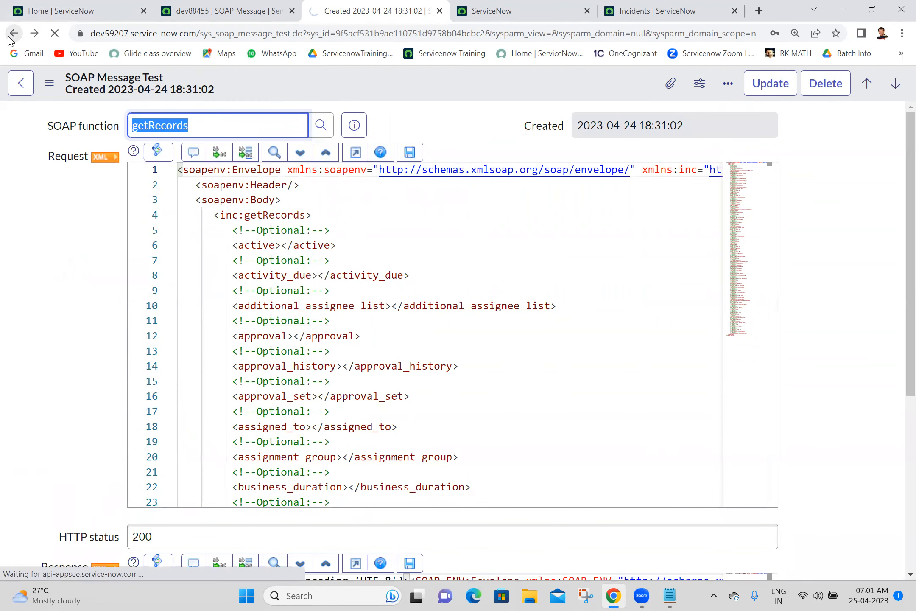
pyautogui.click(10, 36)
pyautogui.scroll(-7, 897, 193)
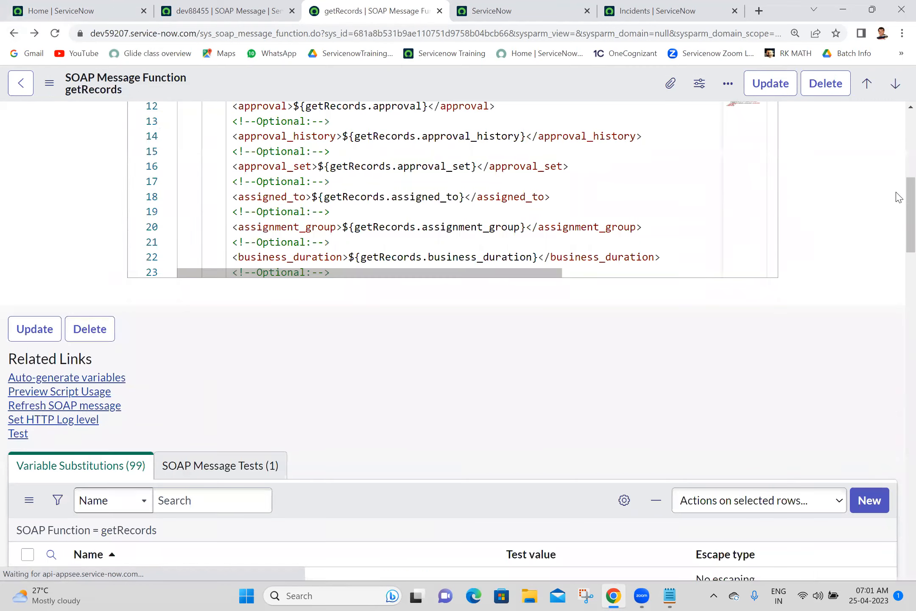
# Step: Filter the variable substitutions to names matching *sys_id
pyautogui.scroll(-10, 896, 235)
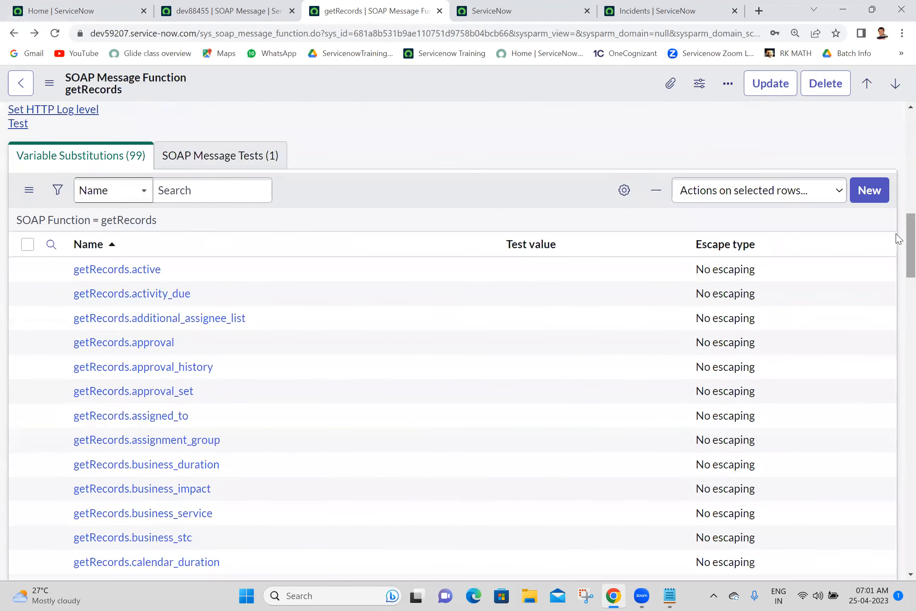
pyautogui.click(51, 245)
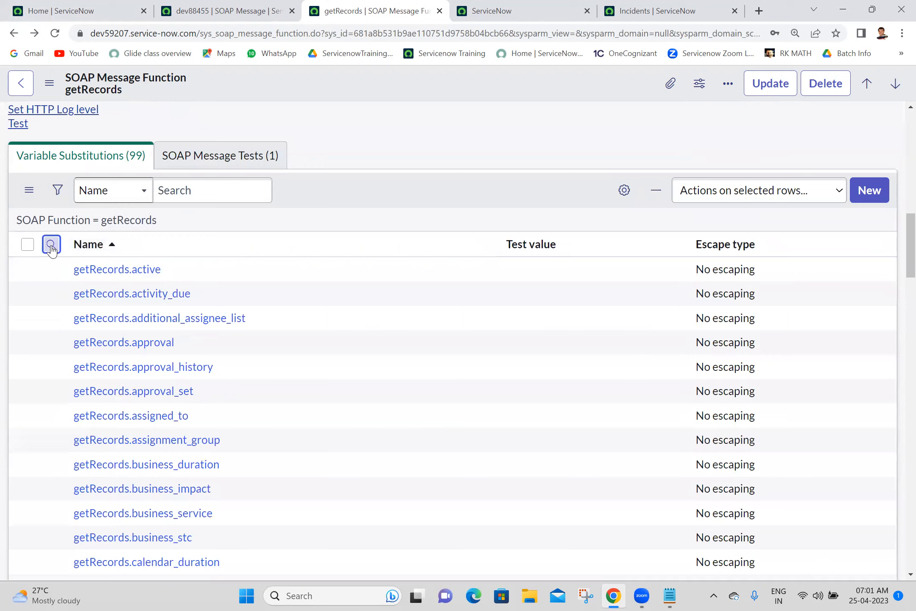
pyautogui.click(141, 277)
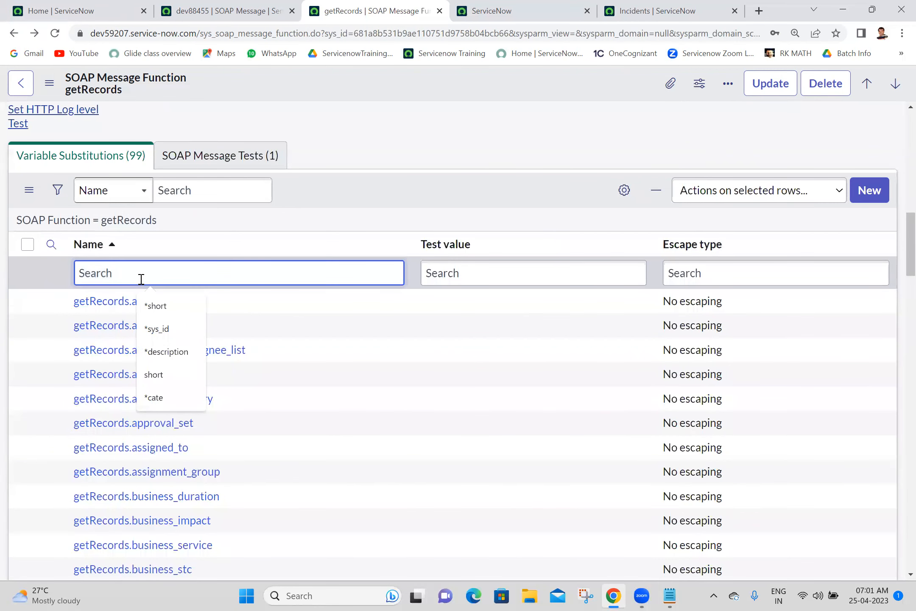
pyautogui.write('*sys_id')
pyautogui.press('Return')
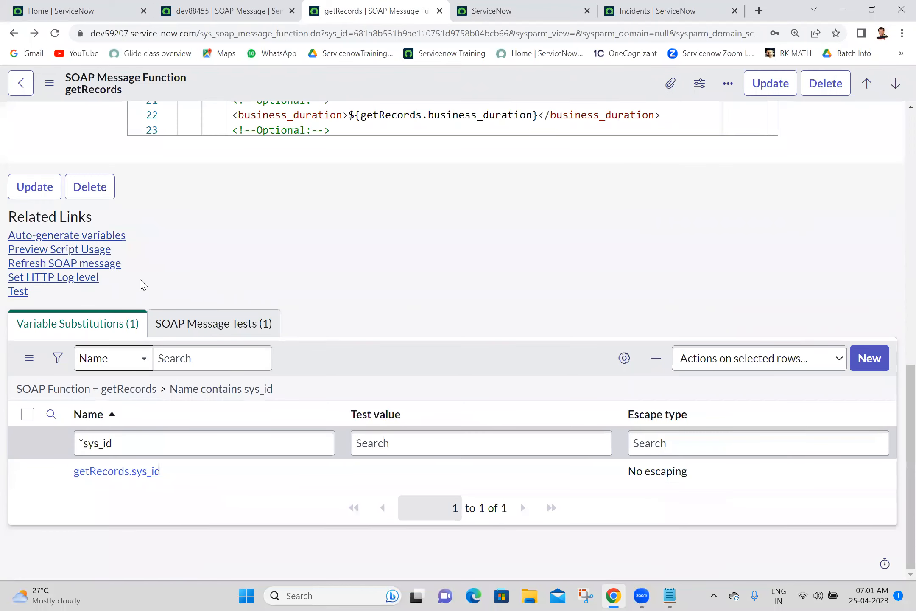
# Step: Paste incident INC0010014's sys_id as the getRecords.sys_id test value, save, and rerun the test
pyautogui.click(657, 10)
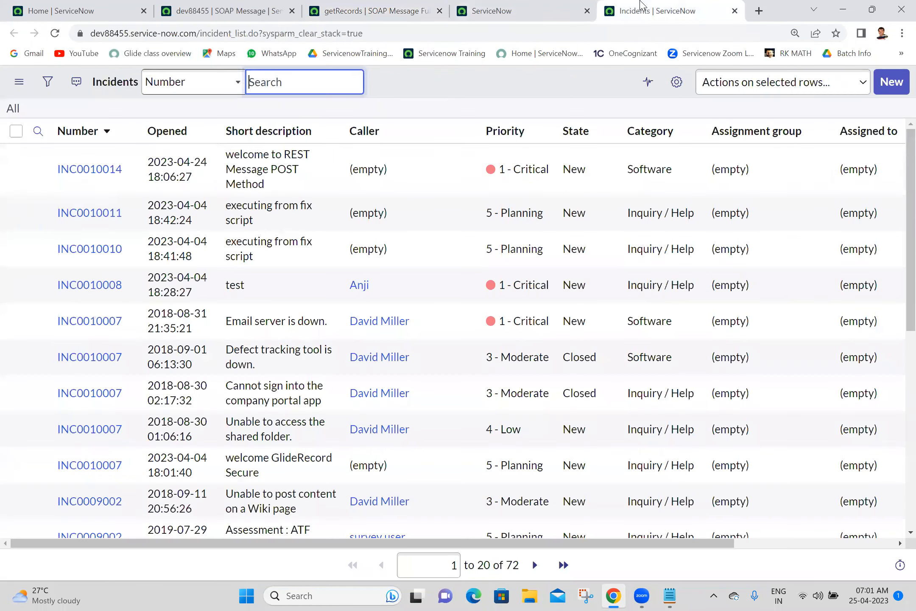
pyautogui.rightClick(107, 185)
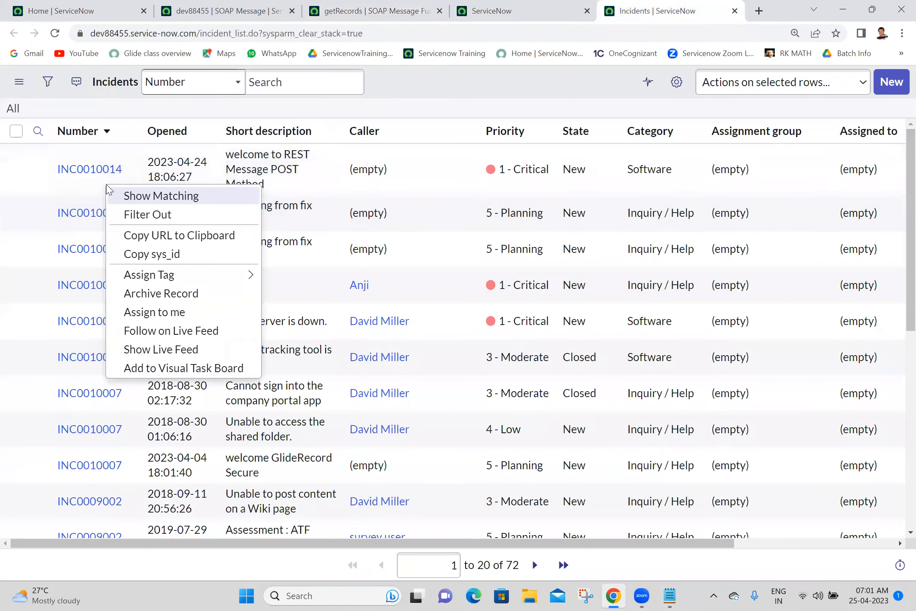
pyautogui.click(154, 254)
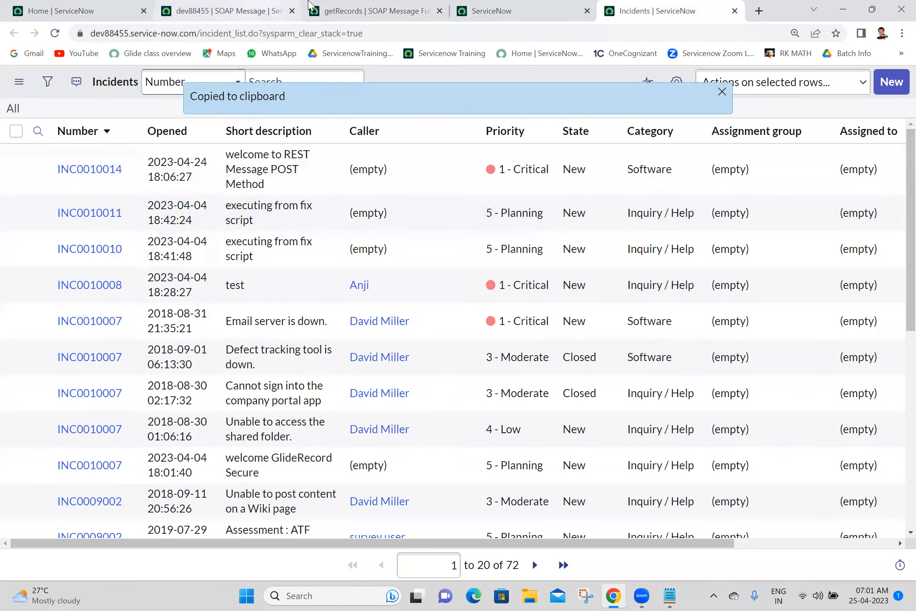
pyautogui.click(329, 13)
pyautogui.click(401, 470)
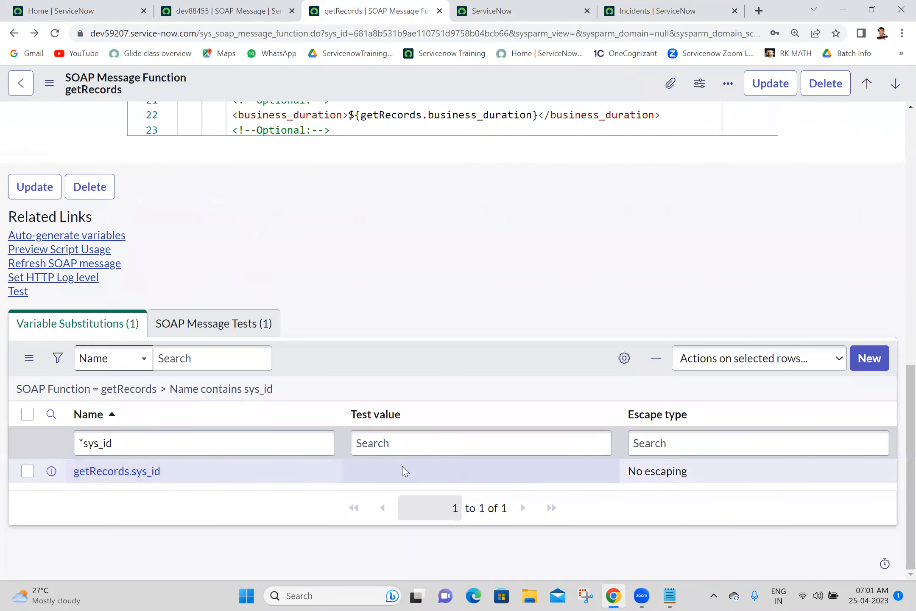
pyautogui.click(504, 477)
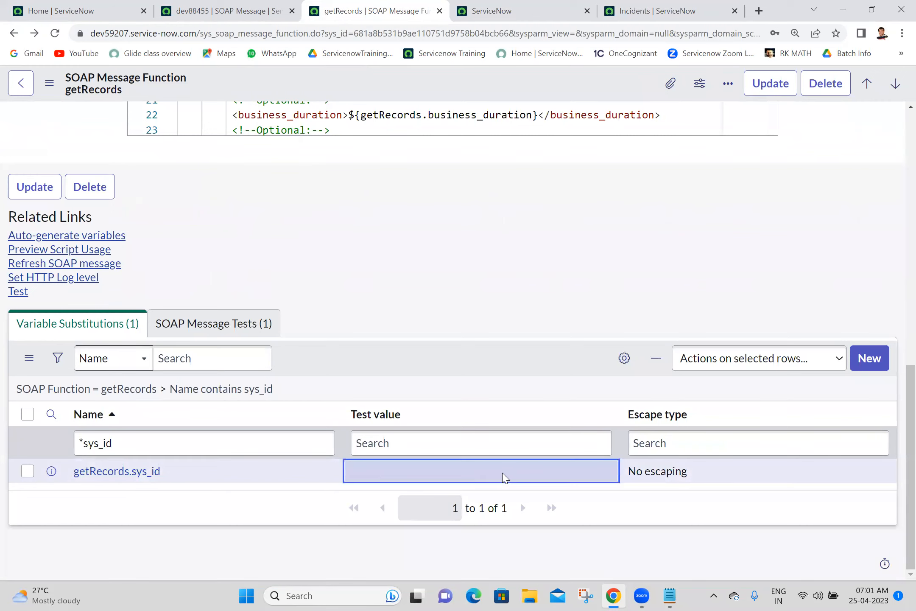
pyautogui.doubleClick(475, 481)
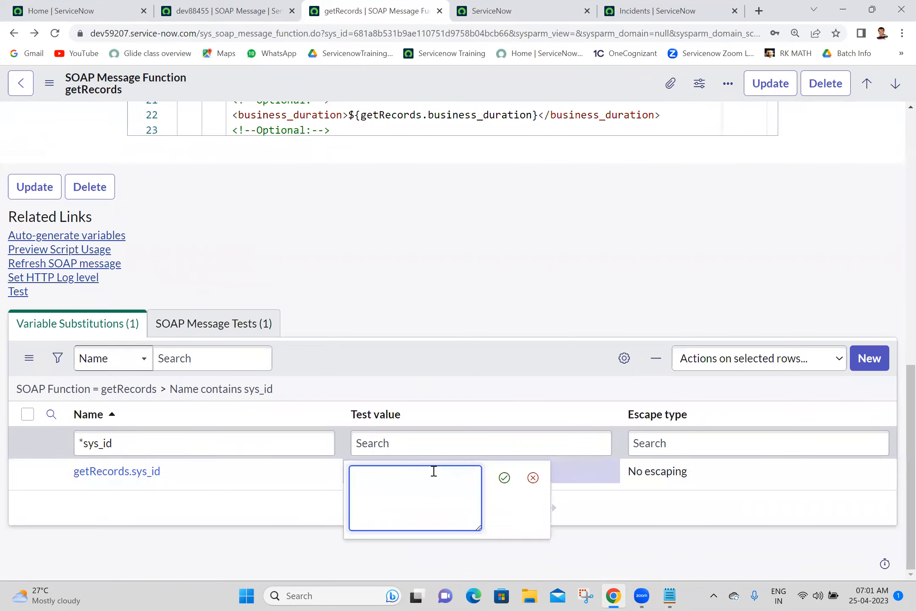
pyautogui.hotkey('ctrl', 'v')
pyautogui.click(504, 478)
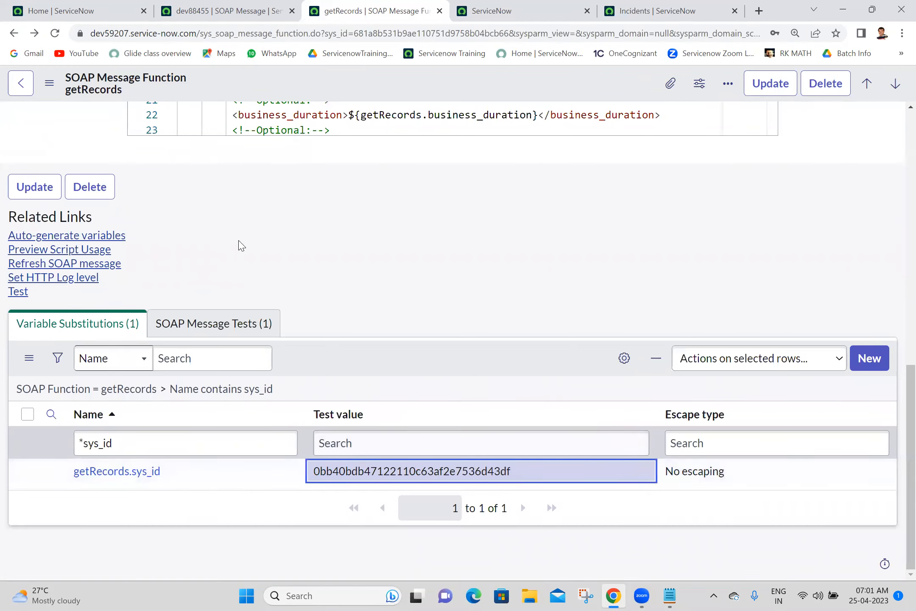
pyautogui.click(17, 294)
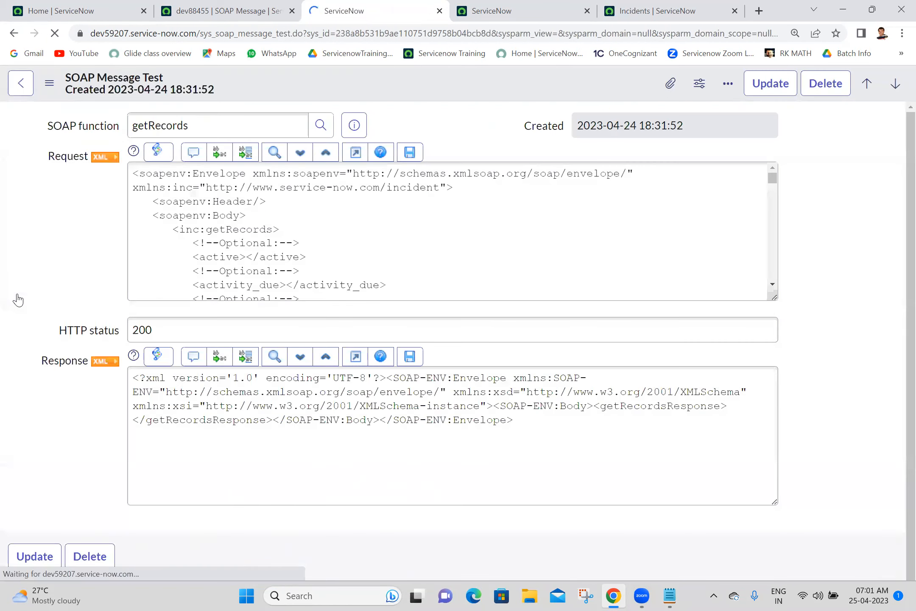
# Step: Check the empty getRecordsResponse, then go back and close the getRecords record
pyautogui.scroll(-1, 891, 441)
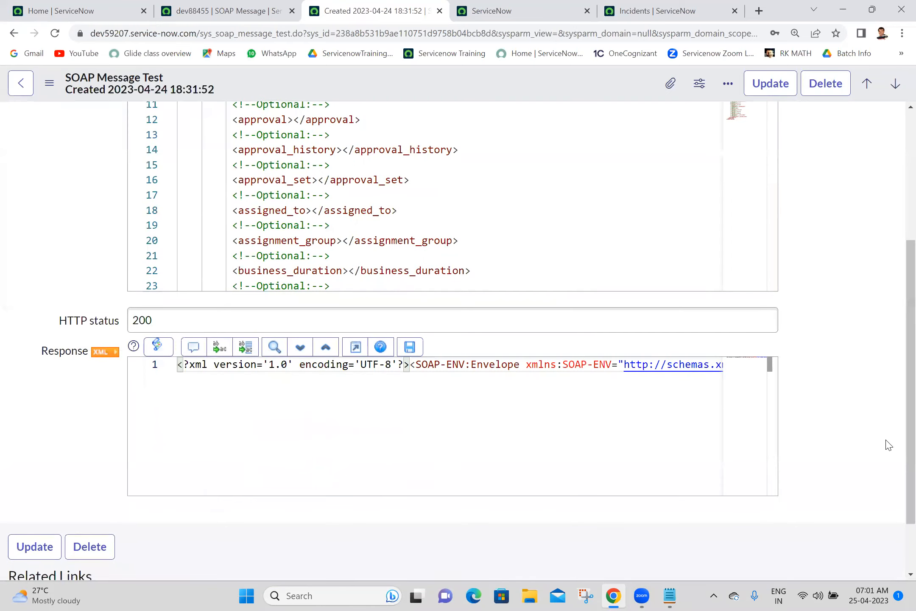
pyautogui.moveTo(309, 491); pyautogui.dragTo(63, 446)
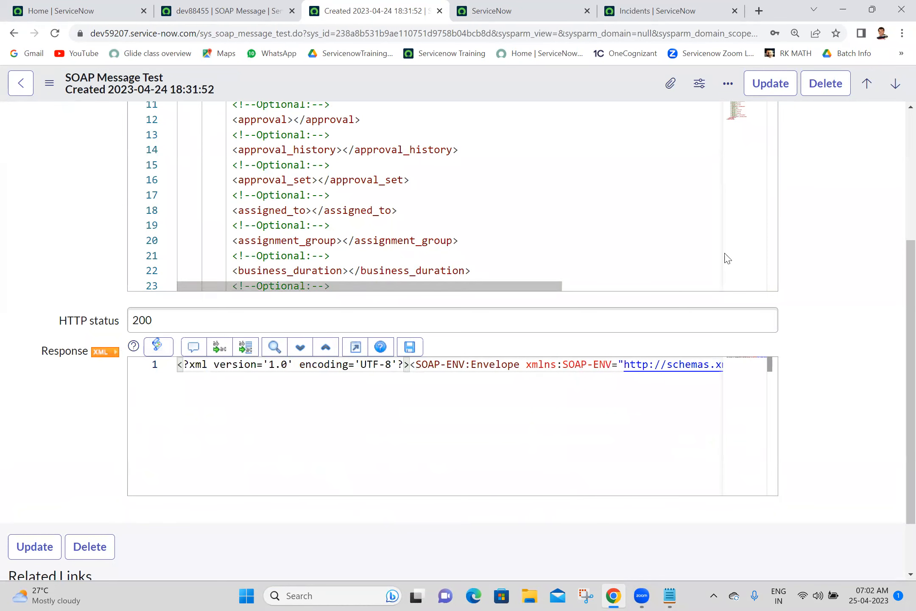
pyautogui.moveTo(896, 323); pyautogui.dragTo(897, 139)
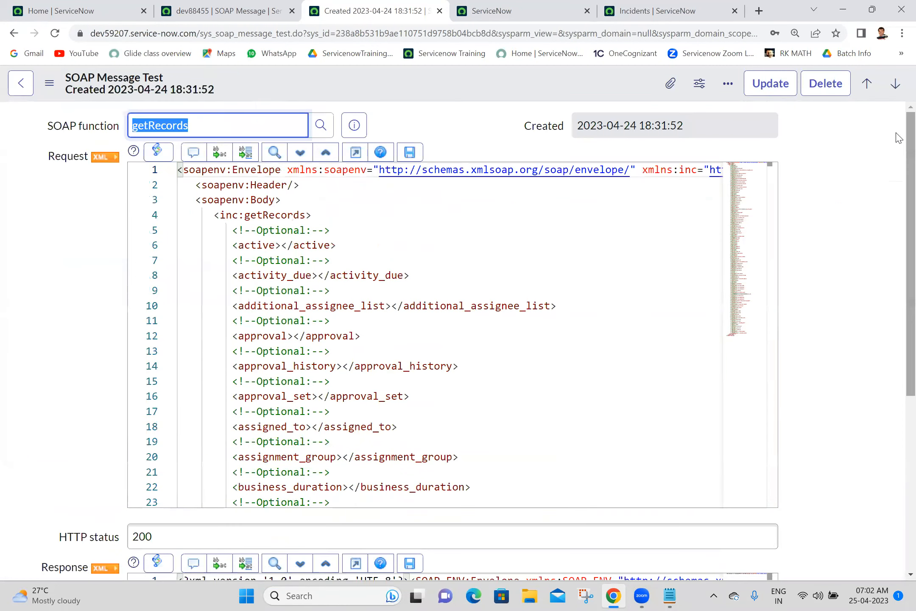
pyautogui.click(10, 33)
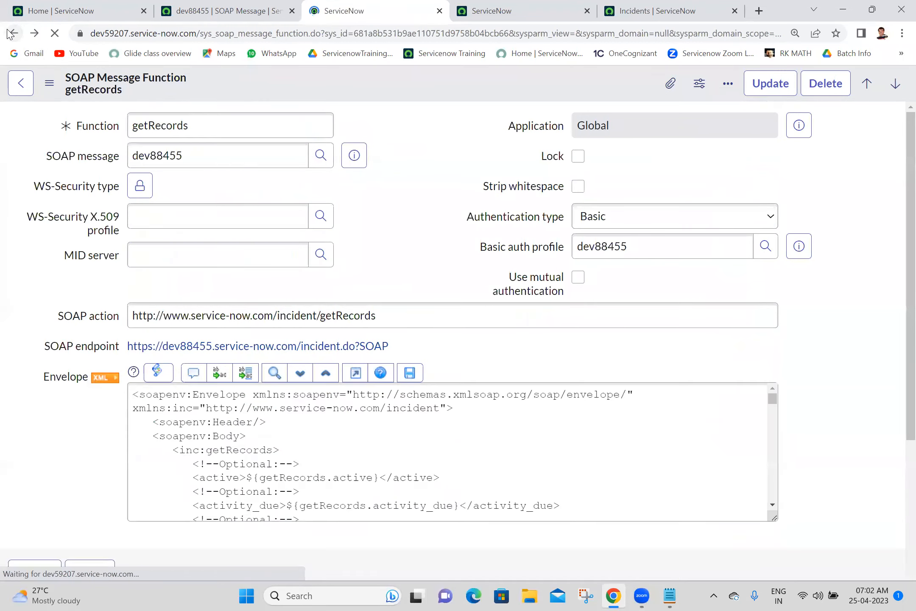
pyautogui.click(440, 11)
# Step: Open the get function of the dev88455 SOAP message in its own tab
pyautogui.click(236, 5)
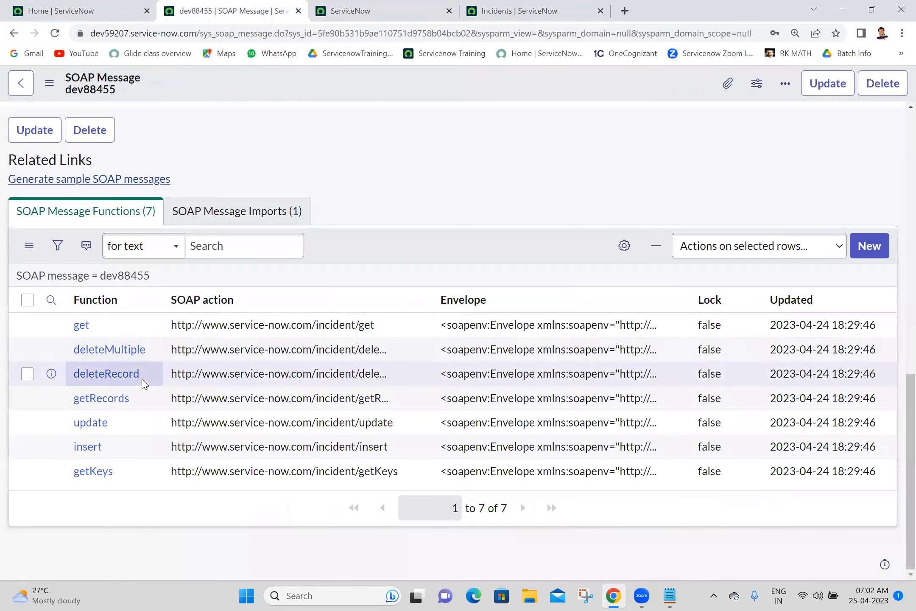
pyautogui.middleClick(85, 329)
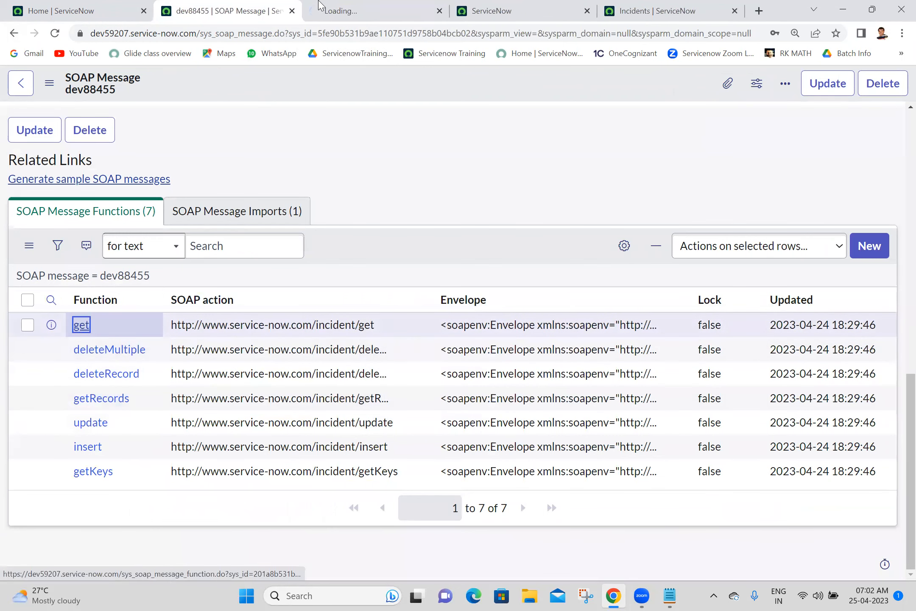
pyautogui.click(371, 6)
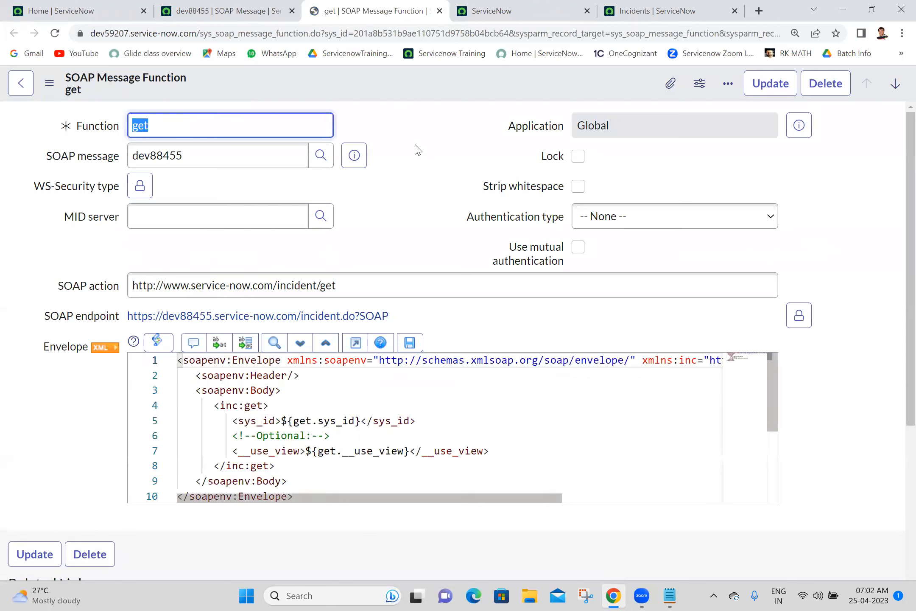
pyautogui.click(449, 188)
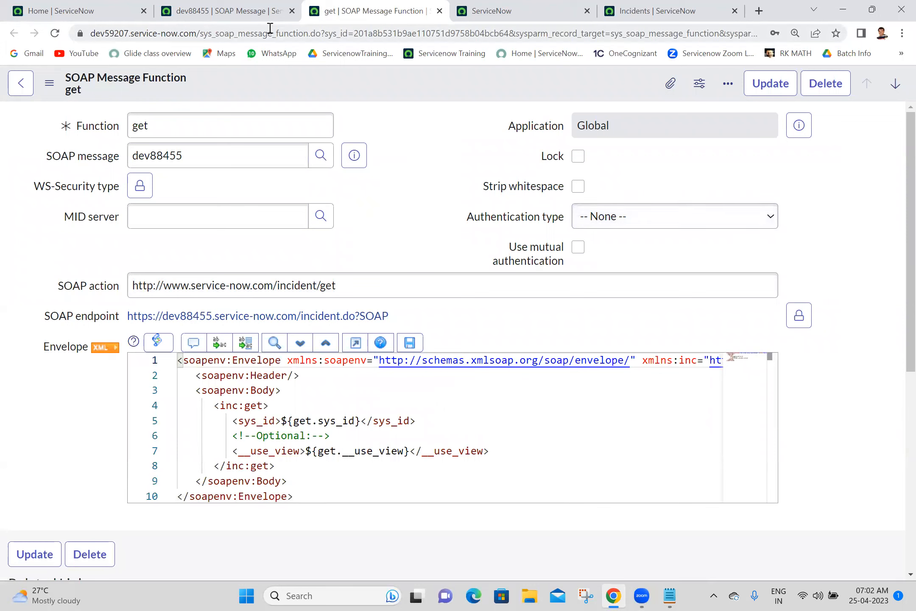
# Step: Copy sys_soap_message_function from the page address for the 'SOAP Functions=' line in the Batch 18 notes
pyautogui.moveTo(200, 33); pyautogui.dragTo(308, 36)
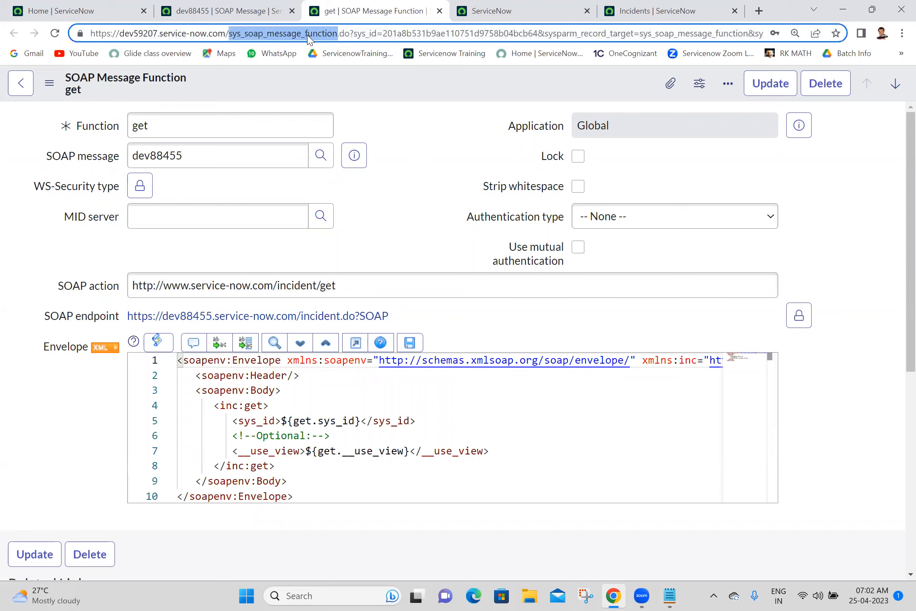
pyautogui.click(669, 596)
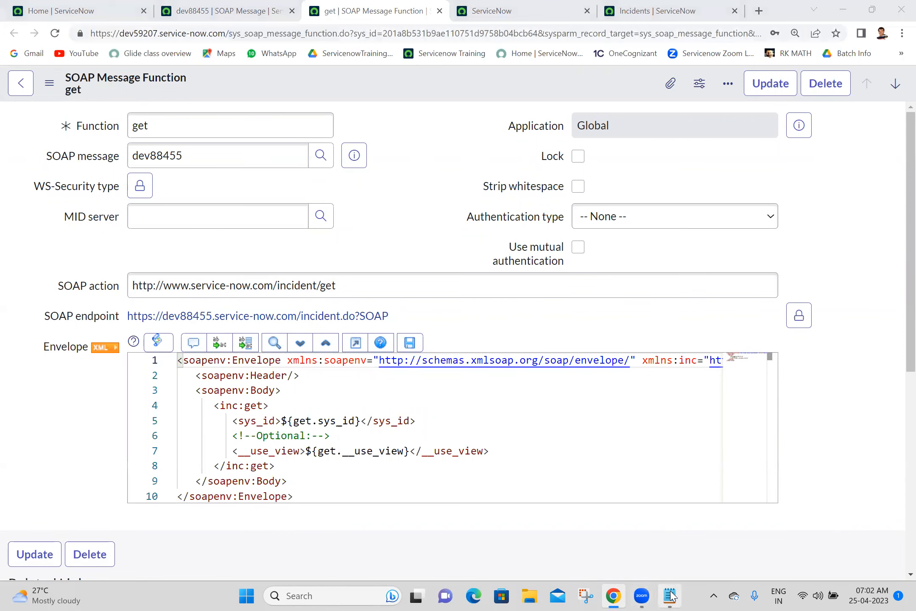
pyautogui.click(154, 341)
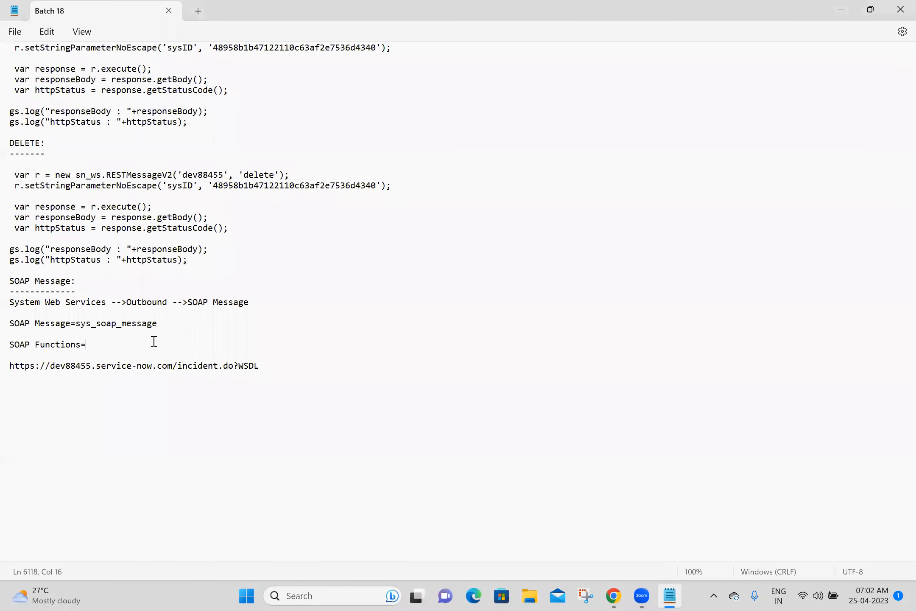
# Step: Complete 'SOAP Functions=sys_soap_message_function', add a 'get:' heading, and return to the incident list
pyautogui.hotkey('ctrl', 'v')
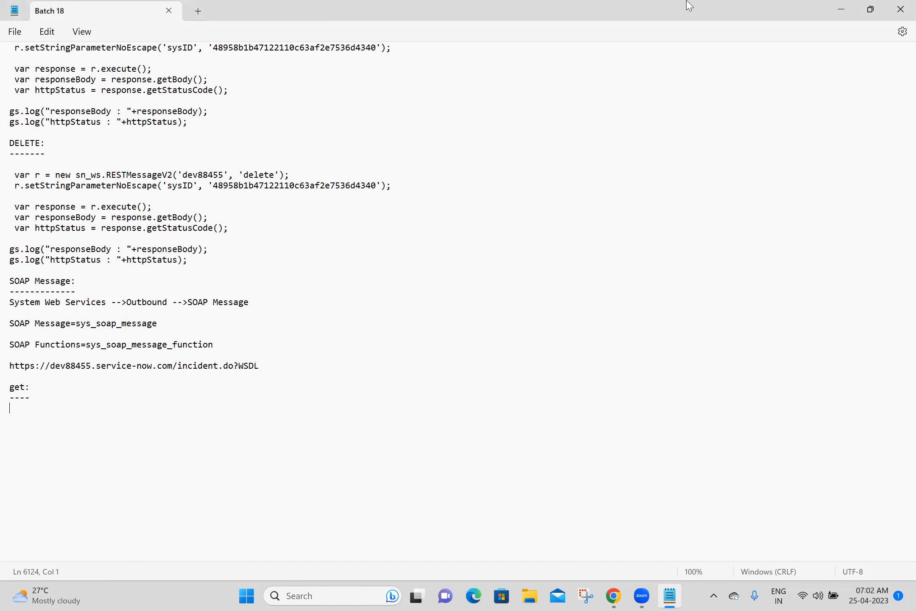
pyautogui.hotkey('alt', 'Tab')
pyautogui.rightClick(112, 184)
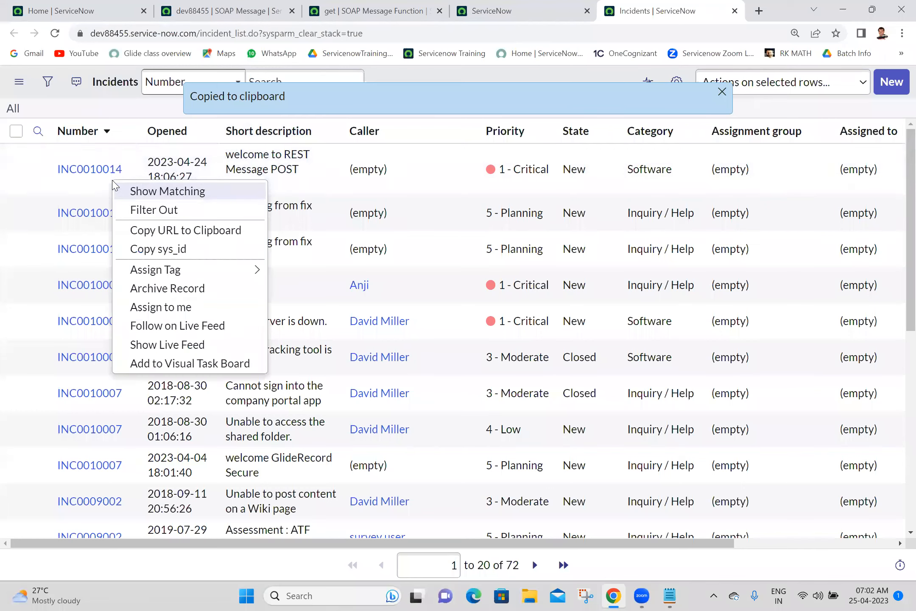
# Step: Copy INC0010014's sys_id and auto-generate the get function's substitution variables
pyautogui.click(157, 249)
pyautogui.click(361, 6)
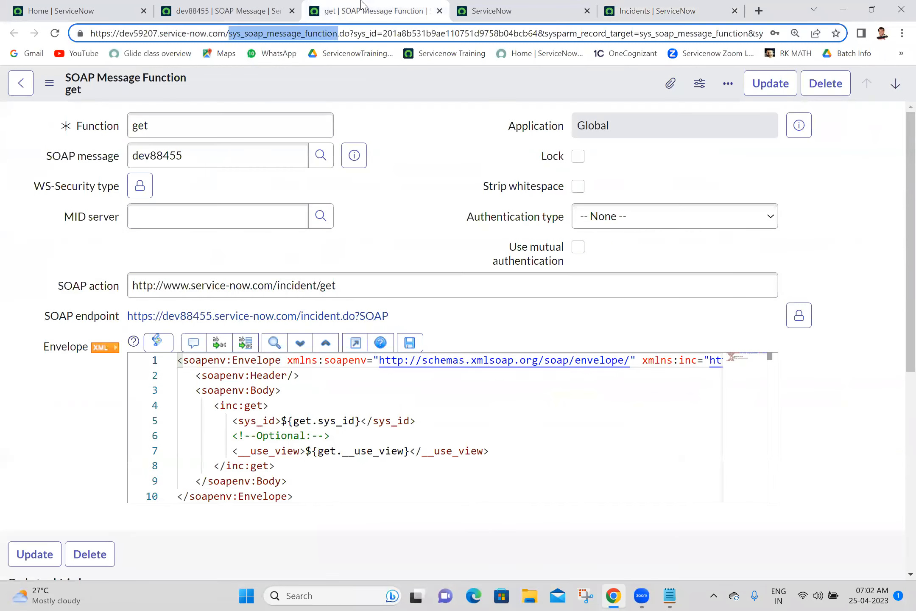
pyautogui.scroll(-4, 895, 297)
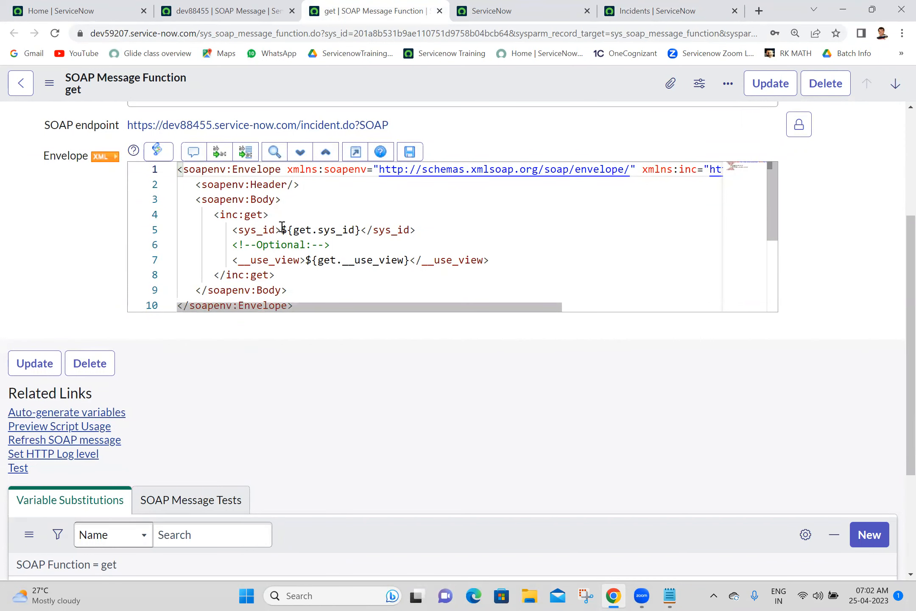
pyautogui.moveTo(282, 230); pyautogui.dragTo(360, 229)
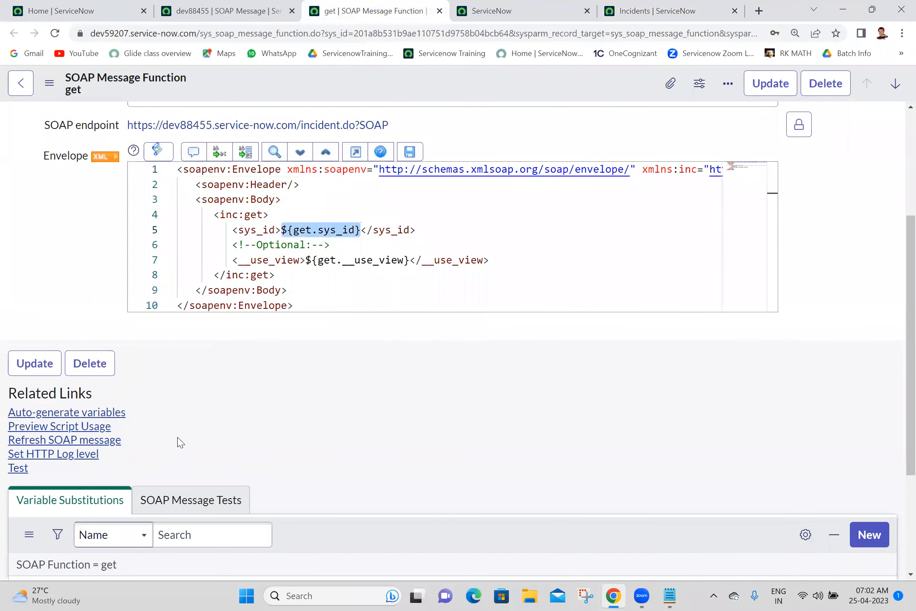
pyautogui.click(102, 412)
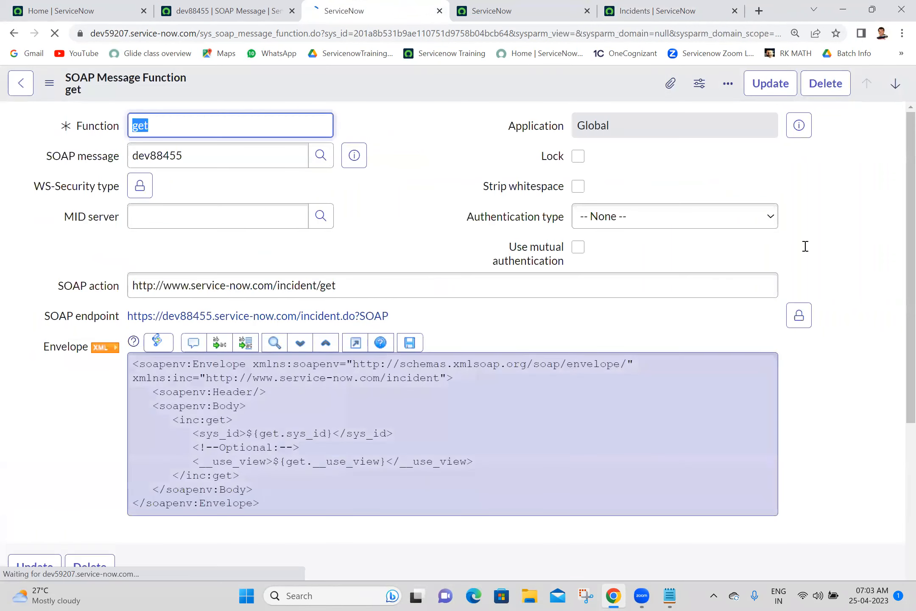
# Step: Paste the copied sys_id as get.sys_id's test value and save the get function
pyautogui.moveTo(909, 215); pyautogui.dragTo(897, 293)
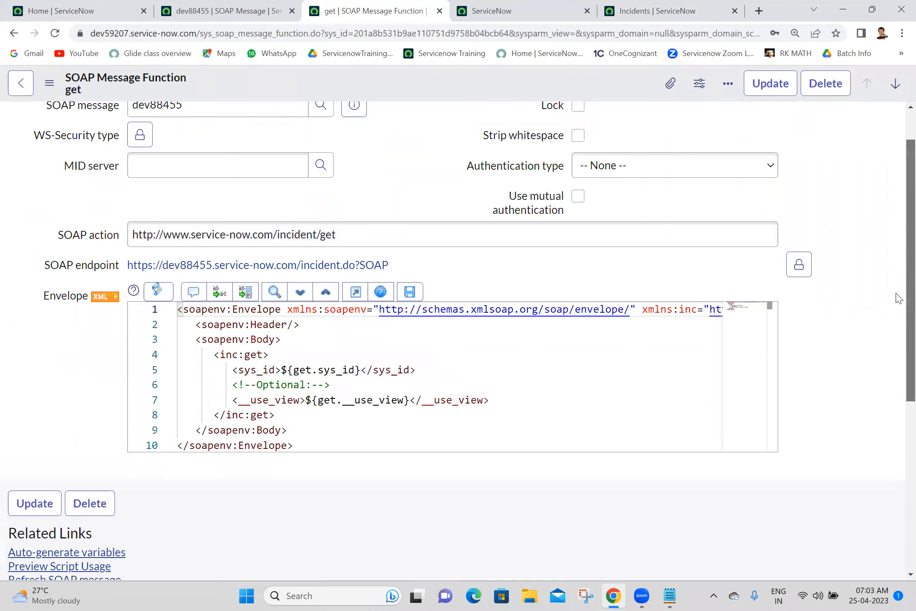
pyautogui.scroll(-3, 899, 298)
pyautogui.scroll(-2, 894, 333)
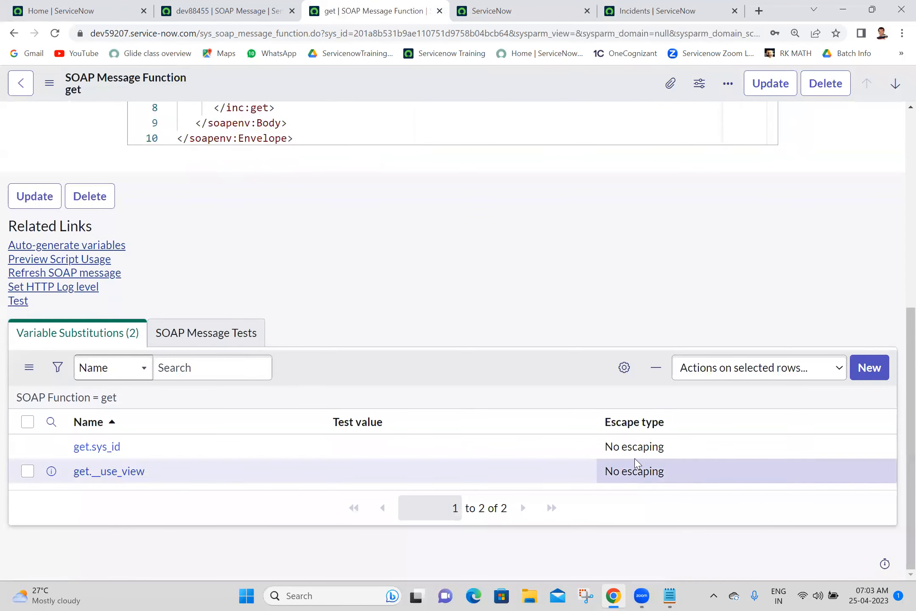
pyautogui.doubleClick(658, 451)
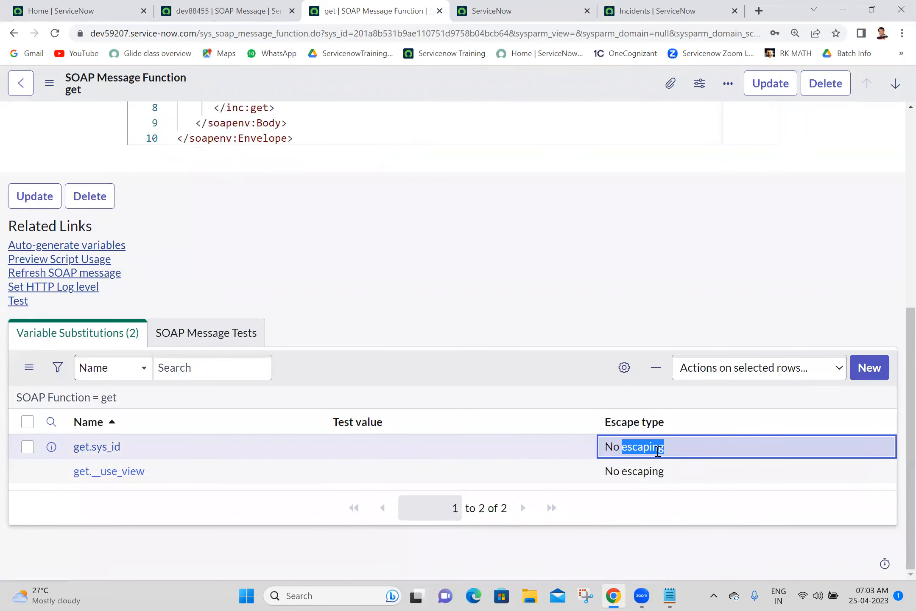
pyautogui.click(657, 451)
pyautogui.tripleClick(657, 451)
pyautogui.click(372, 441)
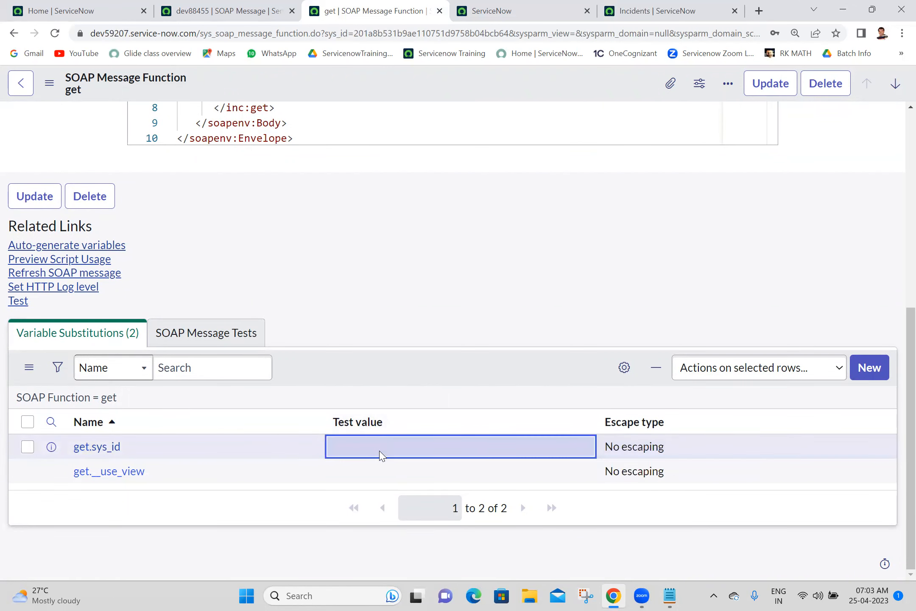
pyautogui.doubleClick(381, 454)
pyautogui.hotkey('ctrl', 'v')
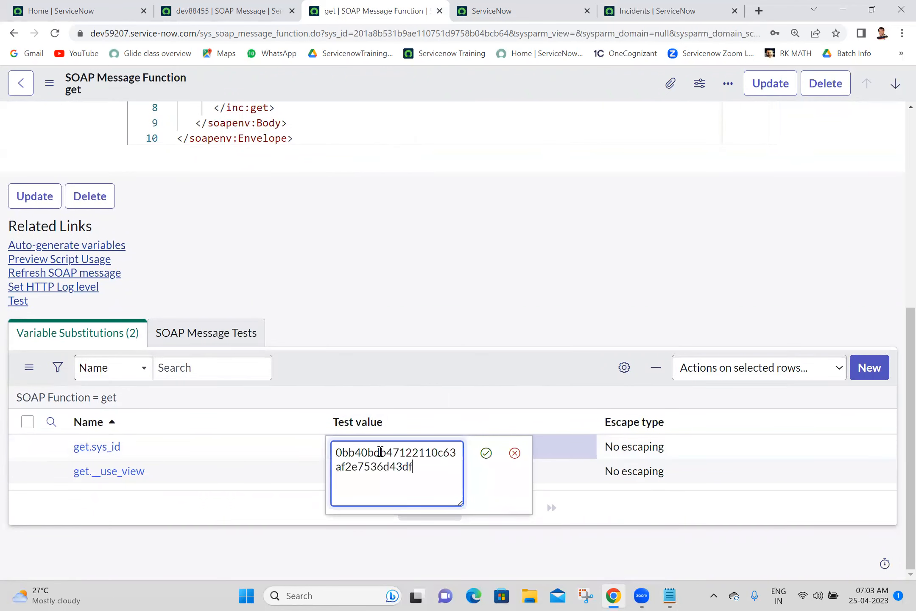
pyautogui.click(486, 454)
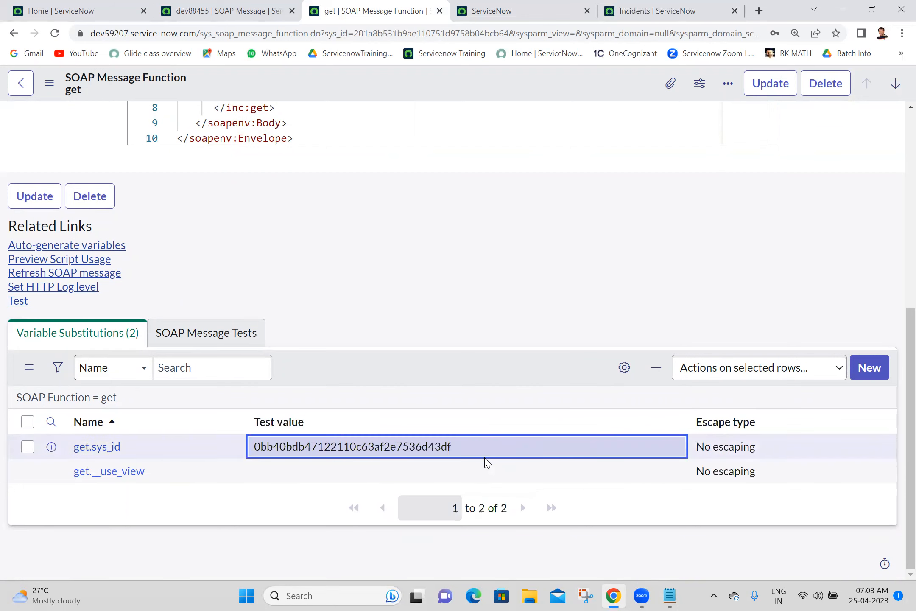
pyautogui.rightClick(452, 90)
pyautogui.click(460, 99)
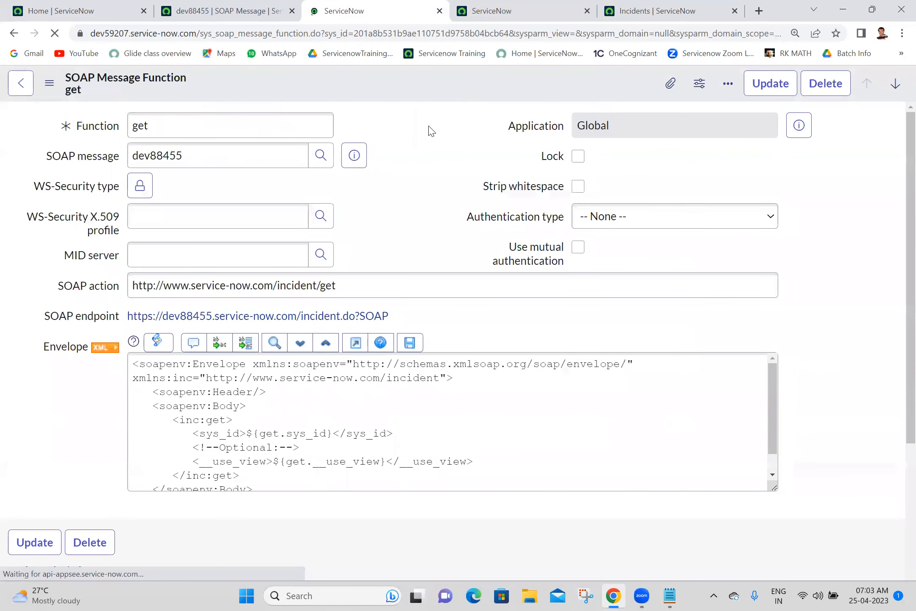
# Step: Delete the <!--Optional:--> comment and __use_view line from the get envelope, then save the record
pyautogui.scroll(-3, 898, 369)
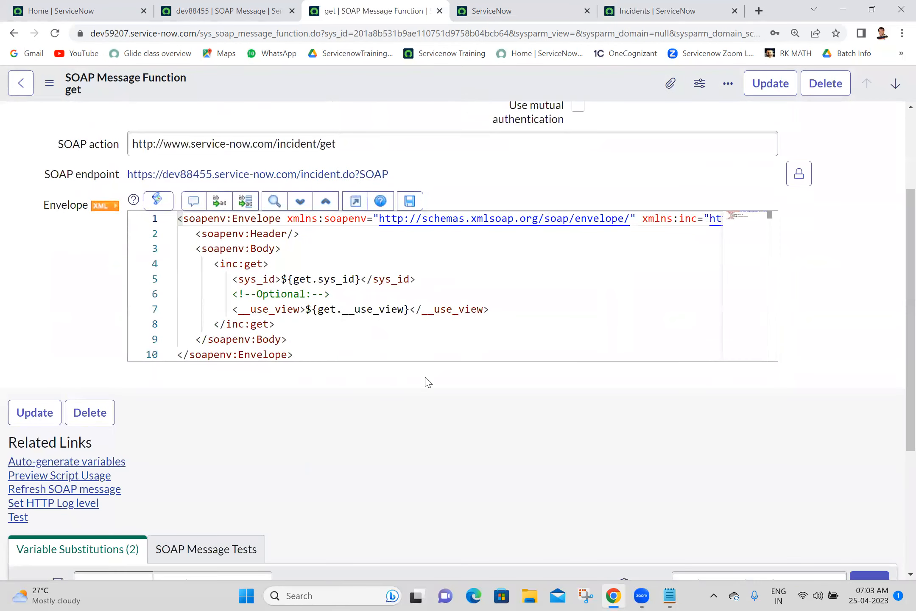
pyautogui.click(509, 306)
pyautogui.moveTo(509, 305); pyautogui.dragTo(226, 296)
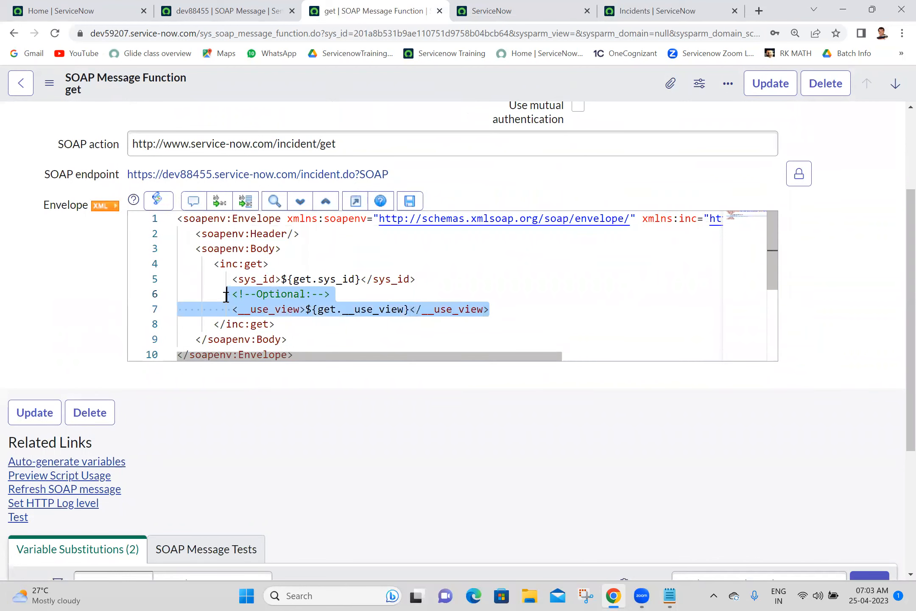
pyautogui.press('BackSpace')
pyautogui.moveTo(420, 280); pyautogui.dragTo(226, 278)
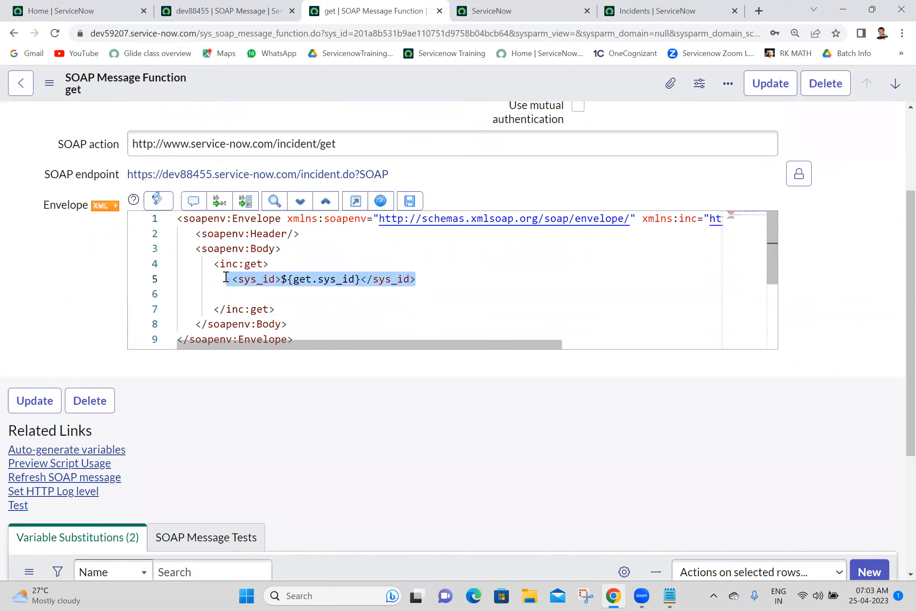
pyautogui.rightClick(353, 71)
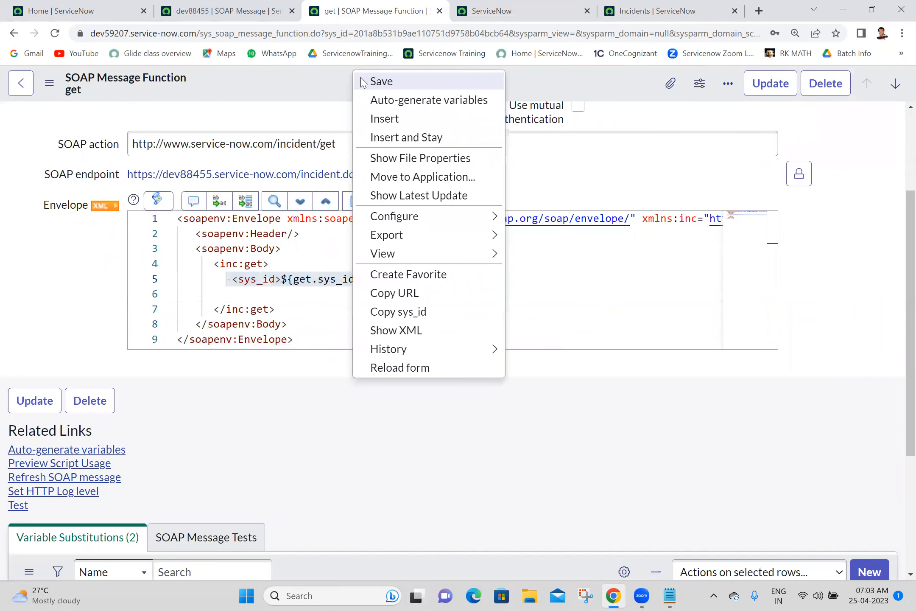
pyautogui.click(380, 81)
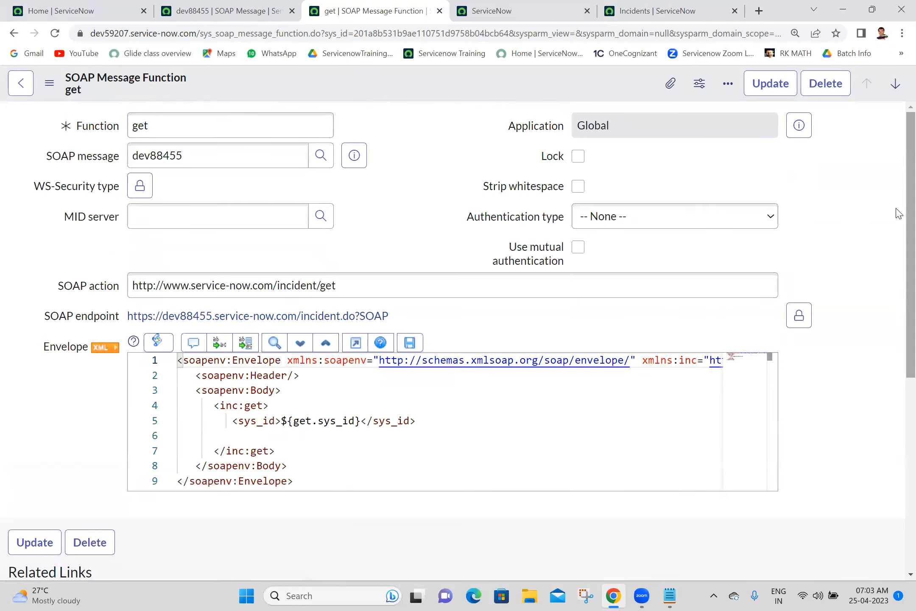
pyautogui.moveTo(911, 216); pyautogui.dragTo(911, 405)
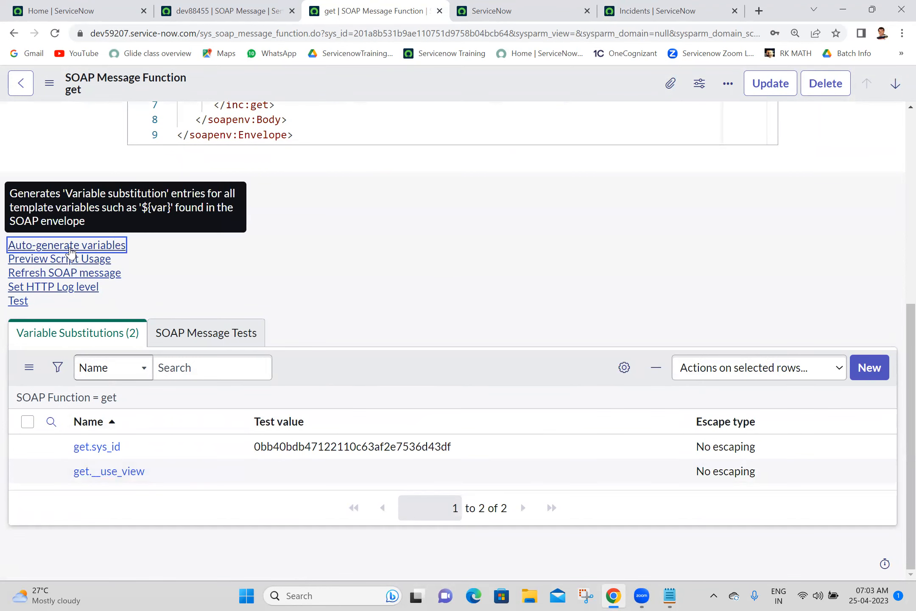
# Step: Auto-generate variables so only get.sys_id remains, then test get, which returns HTTP status 401
pyautogui.click(70, 248)
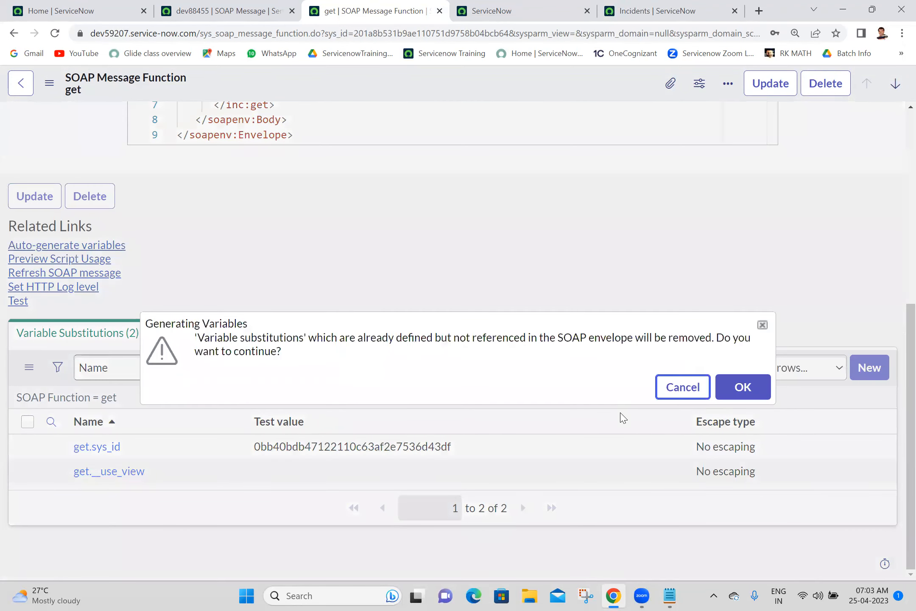
pyautogui.click(742, 396)
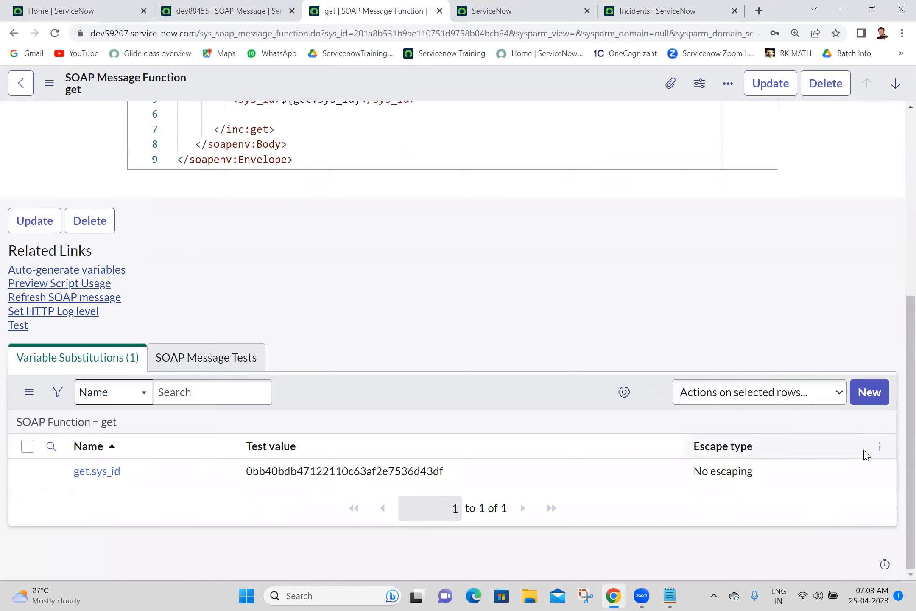
pyautogui.click(20, 327)
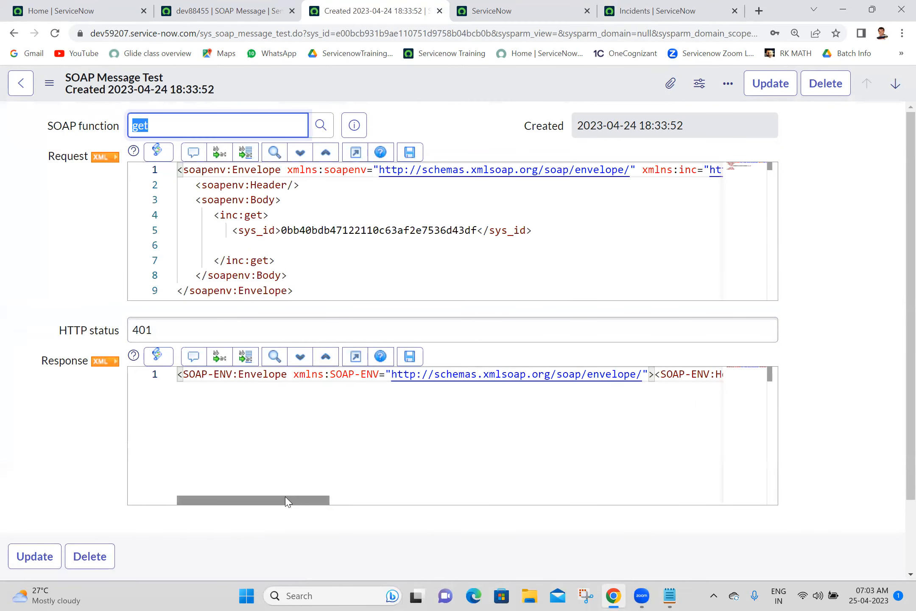
pyautogui.moveTo(285, 496); pyautogui.dragTo(287, 494)
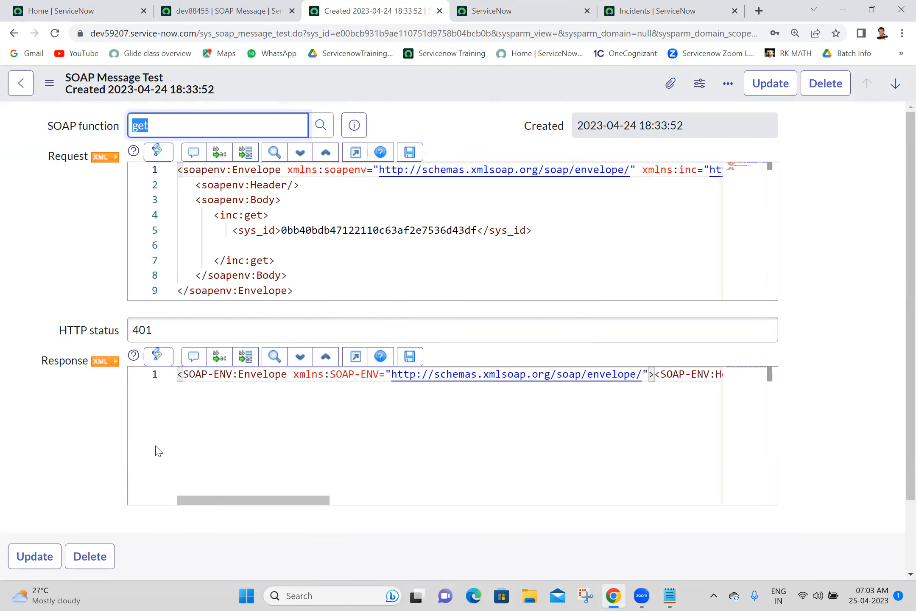
pyautogui.click(10, 36)
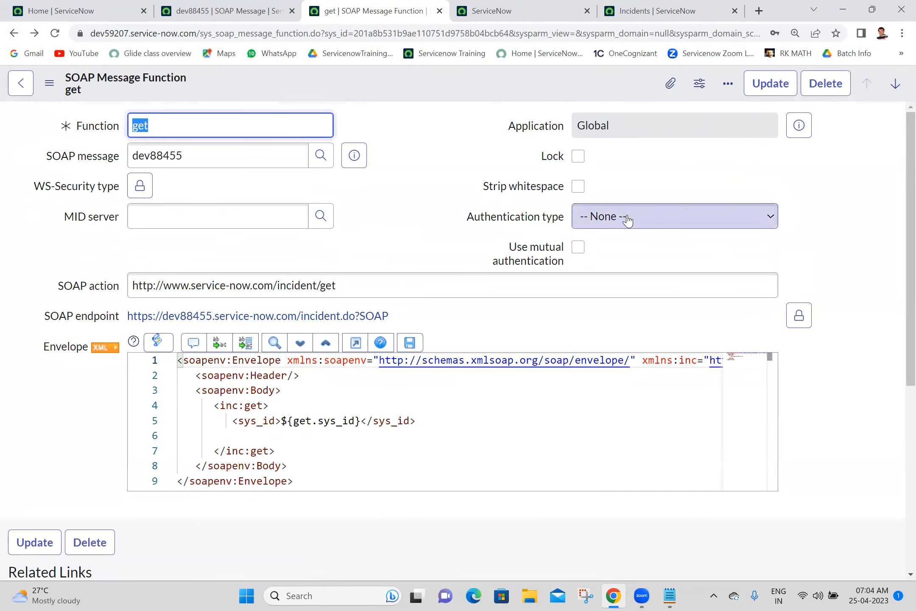
# Step: Set the get function's authentication to Basic with the dev88455 profile and save it
pyautogui.click(628, 220)
pyautogui.click(609, 247)
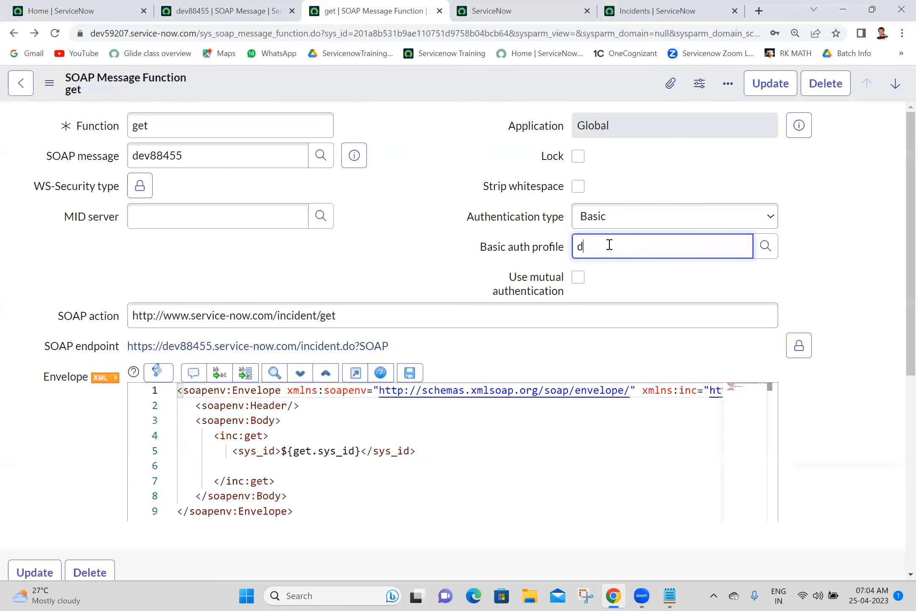
pyautogui.write('de')
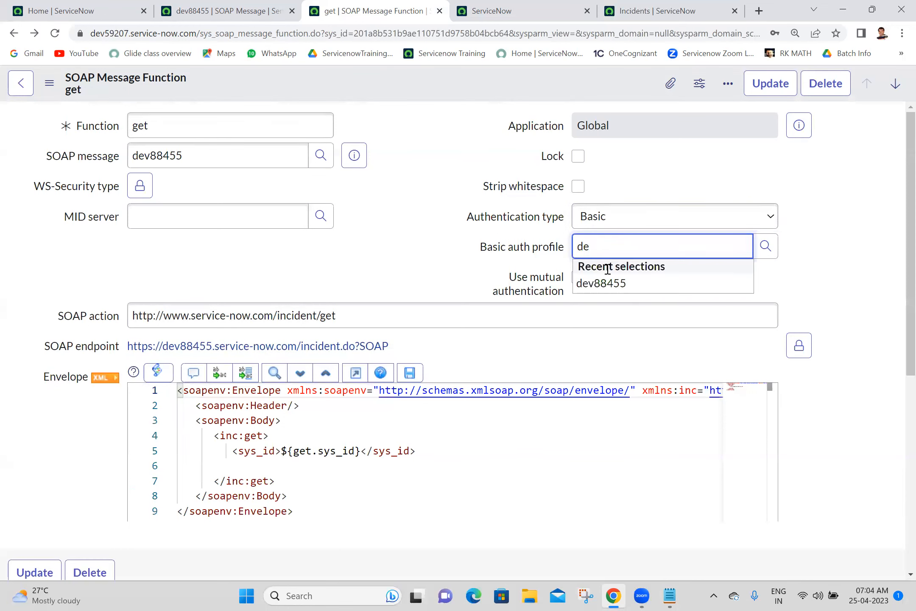
pyautogui.click(609, 284)
pyautogui.rightClick(439, 90)
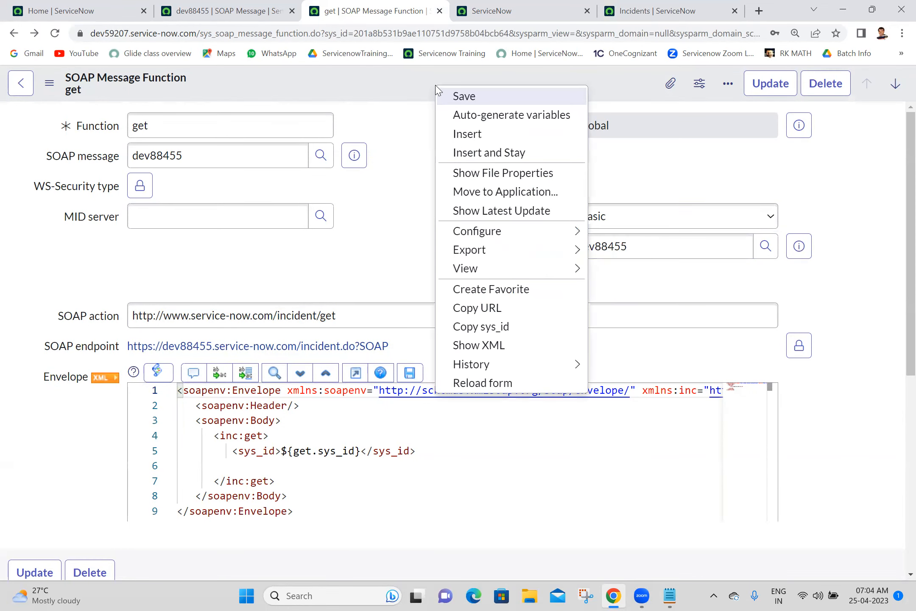
pyautogui.click(445, 98)
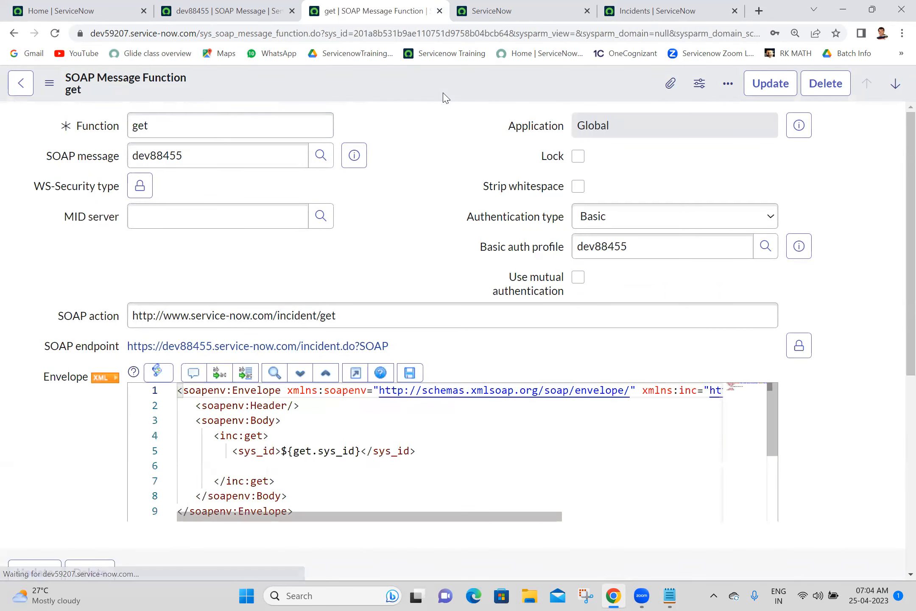
# Step: Rerun the get function test and confirm it returns HTTP status 200
pyautogui.scroll(-6, 899, 260)
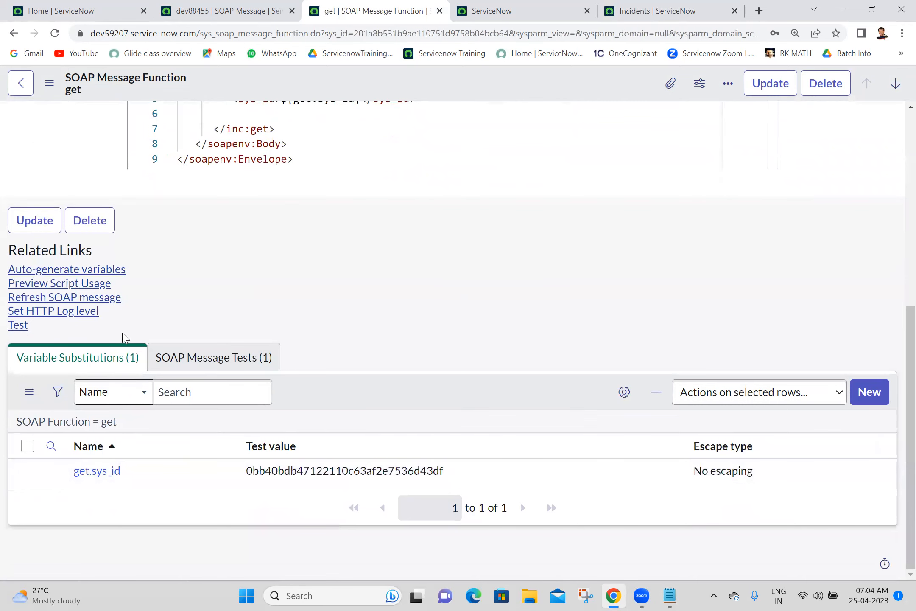
pyautogui.click(19, 326)
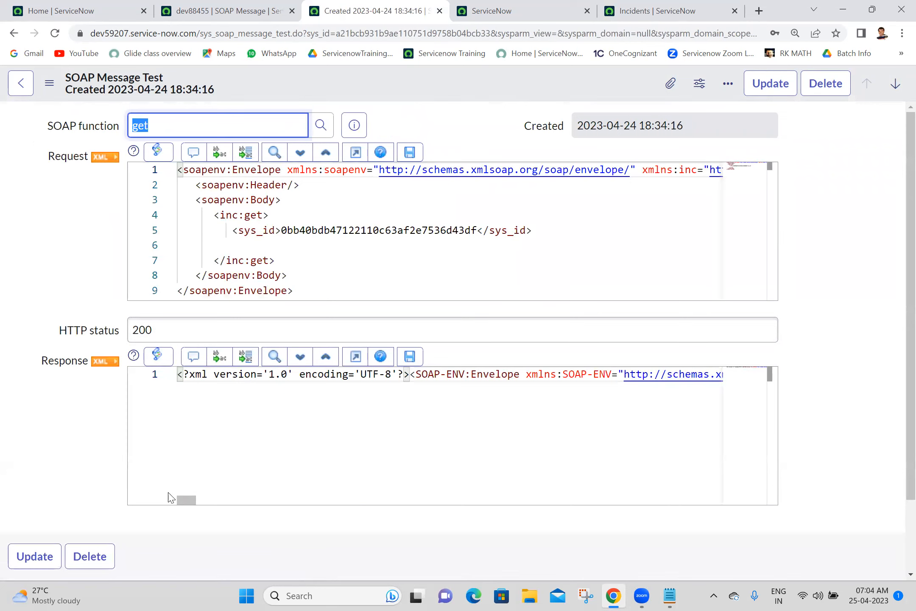
pyautogui.moveTo(187, 500); pyautogui.dragTo(4, 439)
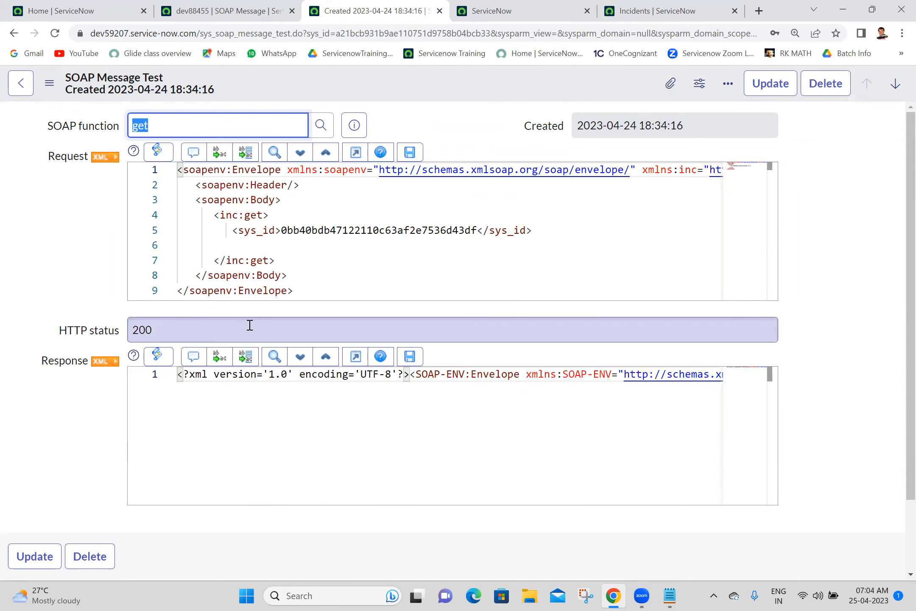
pyautogui.click(8, 35)
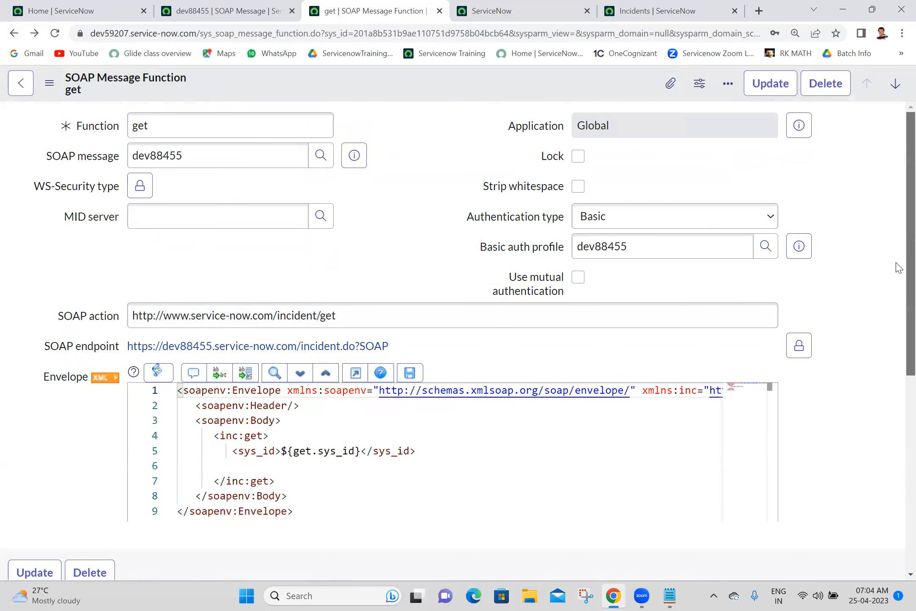
# Step: Preview the get function's script usage and copy the whole generated script
pyautogui.scroll(-5, 738, 394)
pyautogui.click(95, 337)
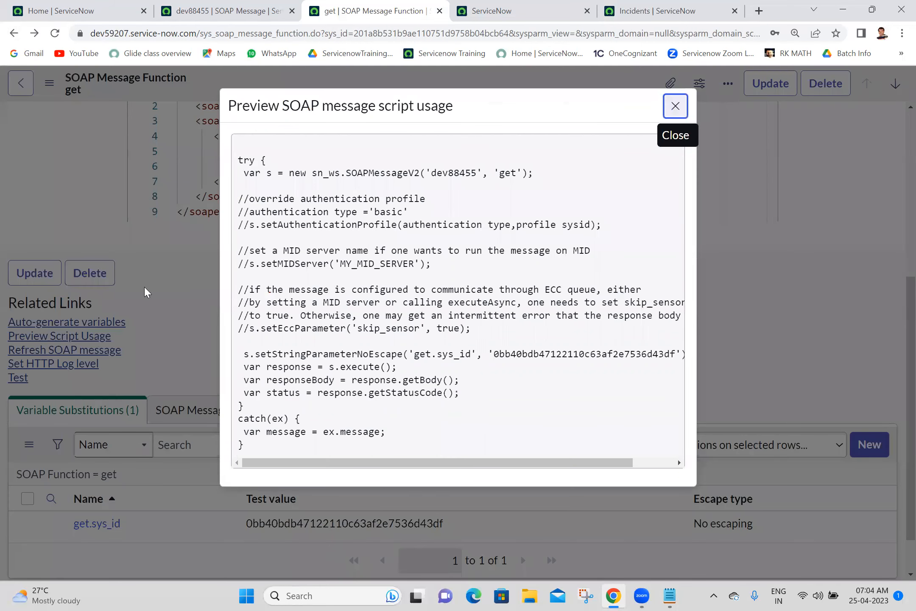
pyautogui.moveTo(241, 145); pyautogui.dragTo(292, 459)
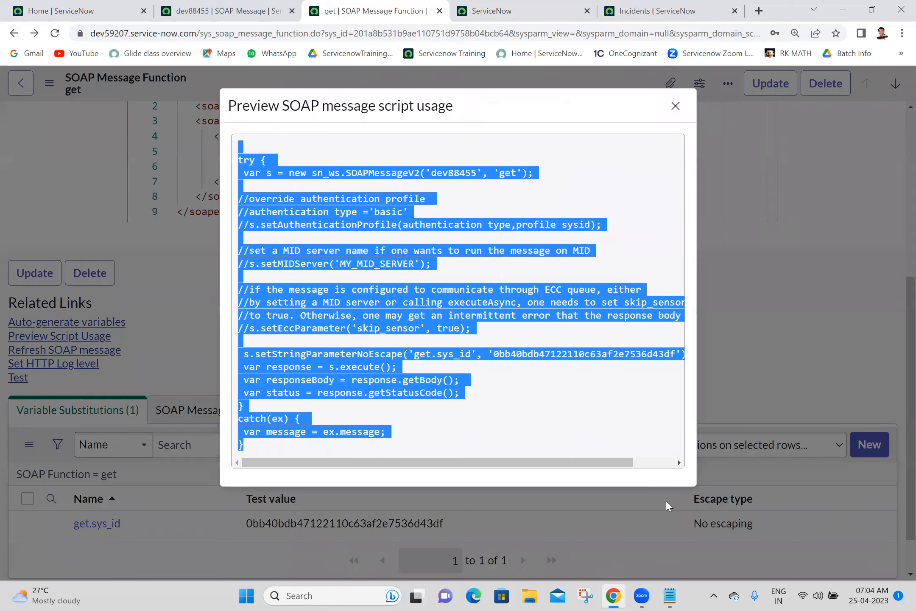
pyautogui.click(669, 595)
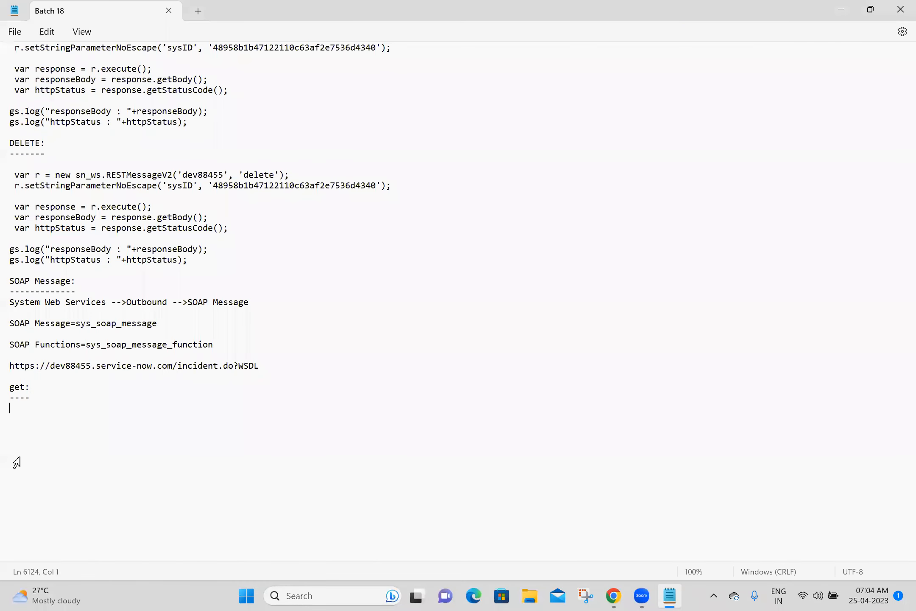
# Step: Paste the get script under 'get:' and strip the try line, commented configuration block and catch block
pyautogui.write("try {  var s = new sn_ws.SOAPMessageV2('dev88455', 'get');  //override authentication profile //authentication type ='basic' //s.setAuthenticationProfile(authentication type,profile sysid);  //set a MID server name if one wants to run the message on MID //s.setMIDServer('MY_MID_SERVER');  //if the message is configured to communicate through ECC queue, either //by setting a MID server or calling executeAsync, one needs to set skip_sensor //to true. Otherwise, one may get an intermittent error that the response body is null //s.setEccParameter('skip_sensor', true);   s.setStringParameterNoEscape('get.sys_id', '0bb40bdb47122110c63af2e7536d43df');  var response = s.execute();  var responseBody = response.getBody();  var status = response.getStatusCode(); } catch(ex) {  var message = ex.message; }")
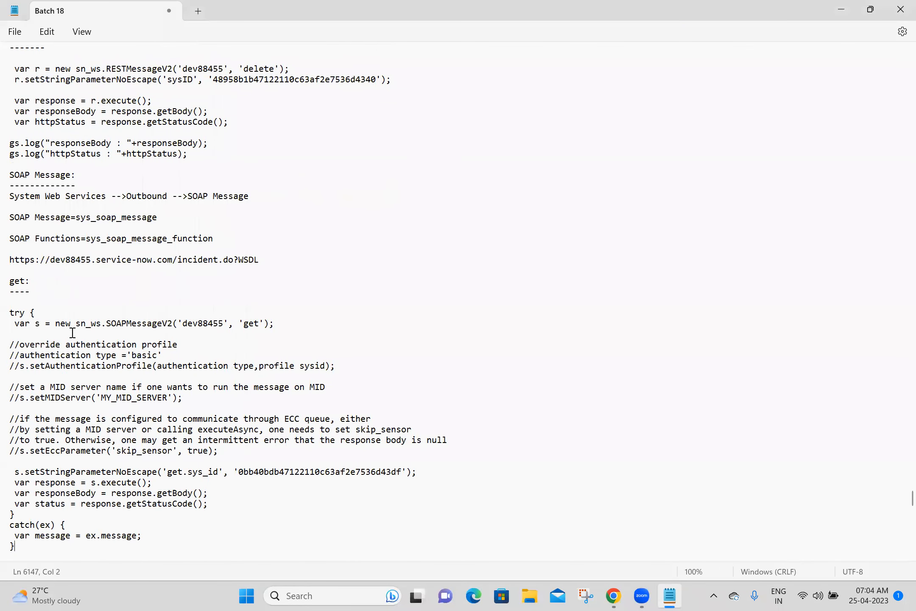
pyautogui.moveTo(45, 315); pyautogui.dragTo(8, 304)
pyautogui.press('BackSpace')
pyautogui.moveTo(26, 327); pyautogui.dragTo(227, 443)
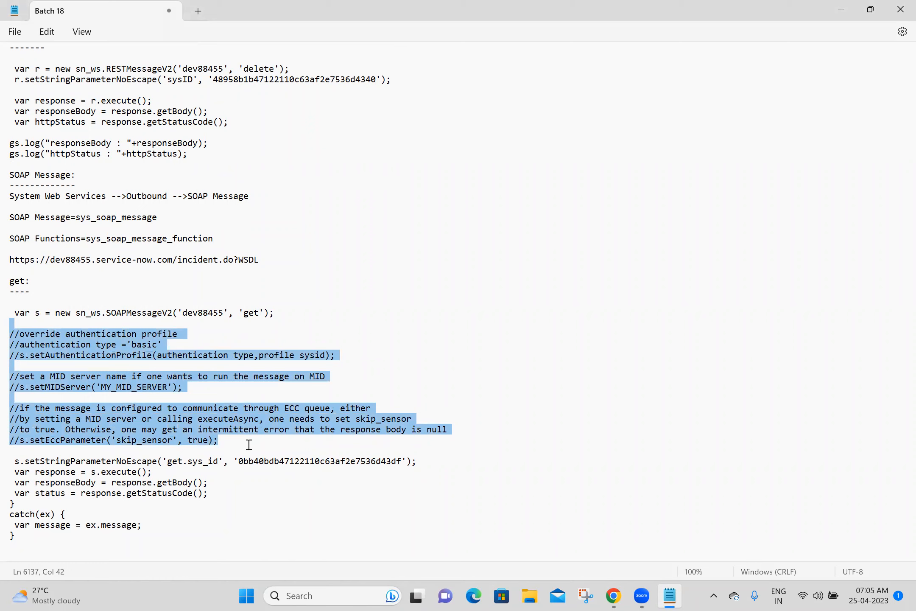
pyautogui.press('BackSpace')
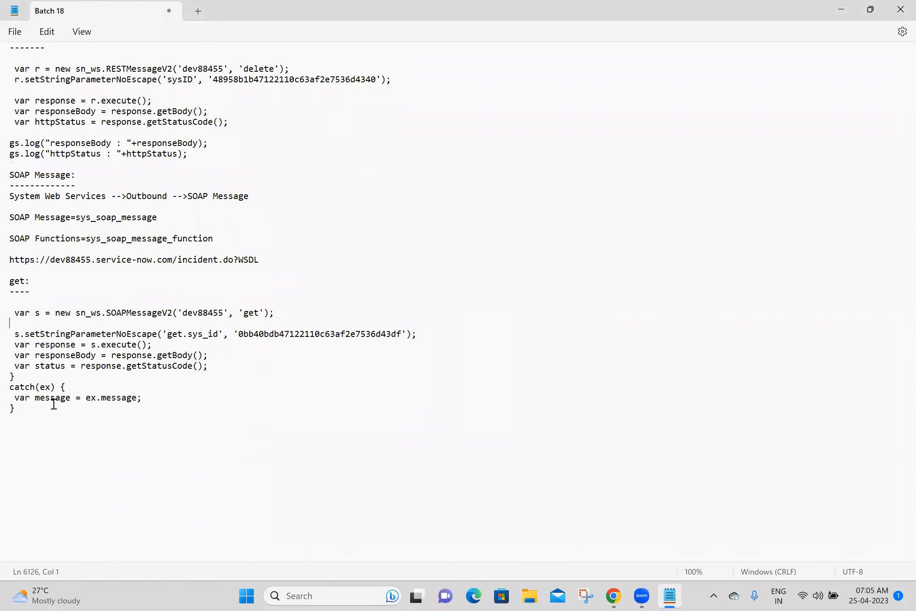
pyautogui.moveTo(55, 410); pyautogui.dragTo(8, 377)
pyautogui.press('BackSpace')
# Step: Add the two gs.log lines below the var status line and a blank line after the parameter line
pyautogui.moveTo(200, 153); pyautogui.dragTo(50, 128)
pyautogui.hotkey('ctrl', 'c')
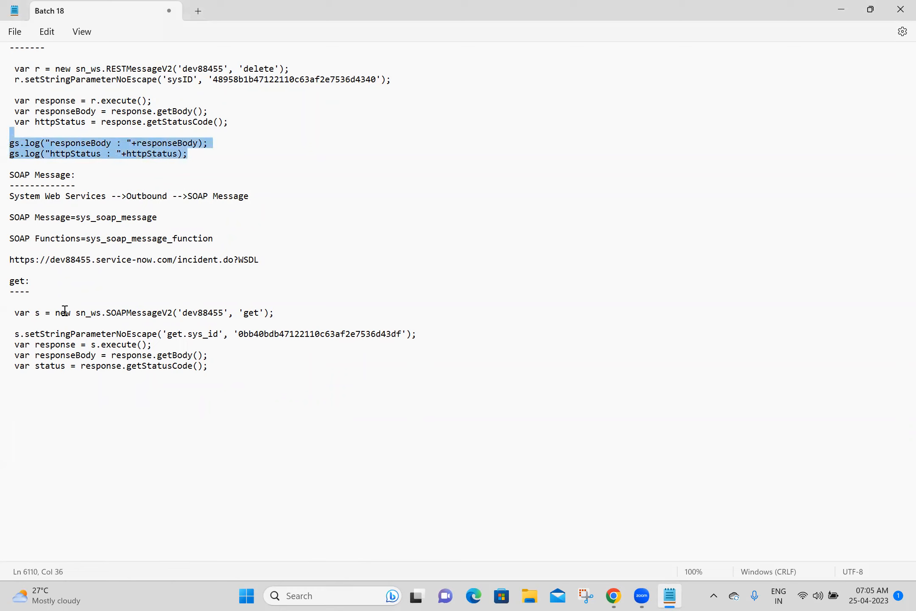
pyautogui.click(62, 378)
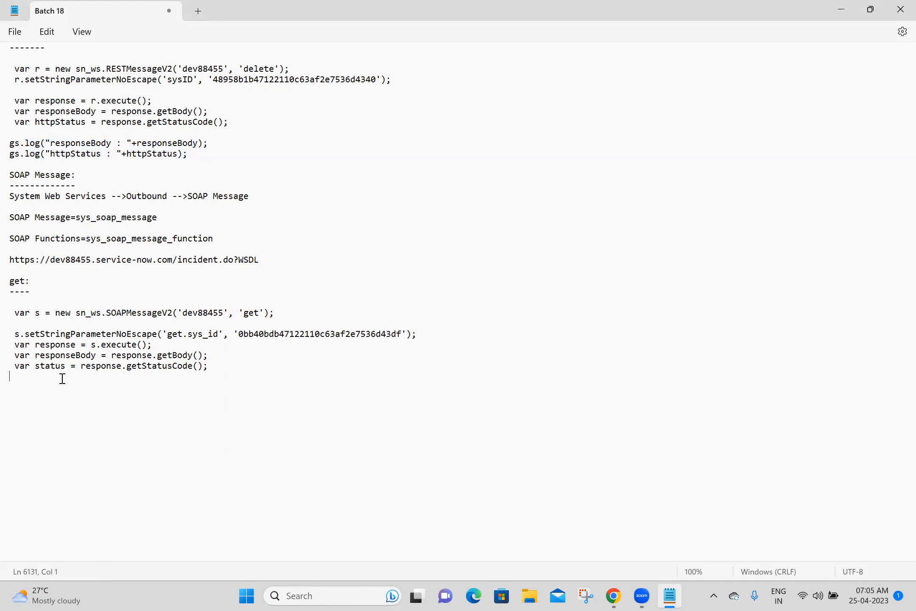
pyautogui.hotkey('ctrl', 'v')
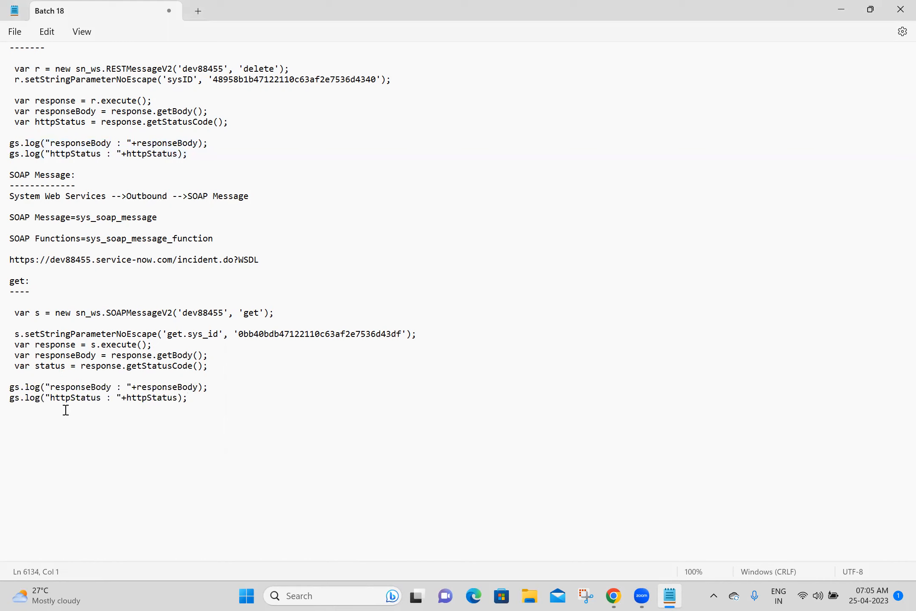
pyautogui.click(464, 331)
pyautogui.press('Return')
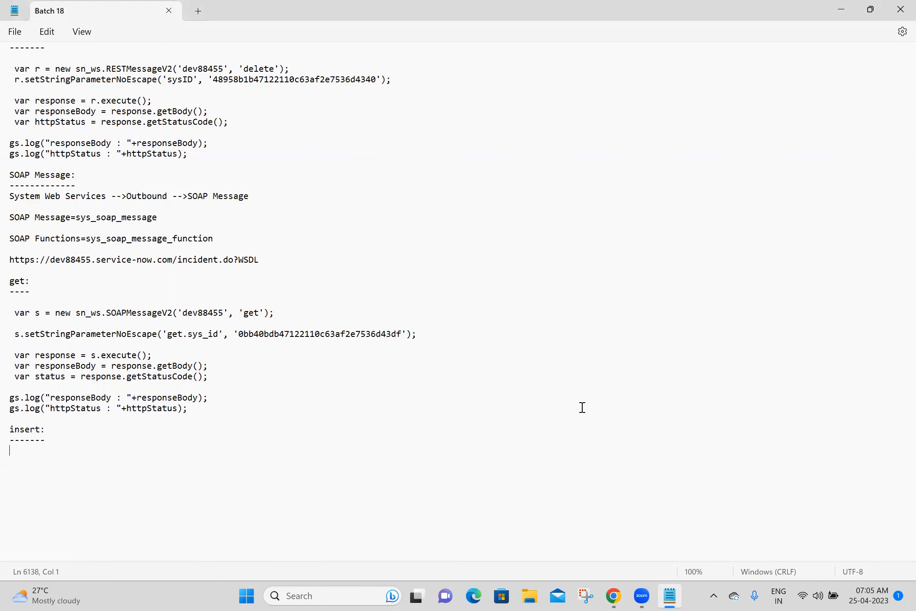
pyautogui.click(614, 596)
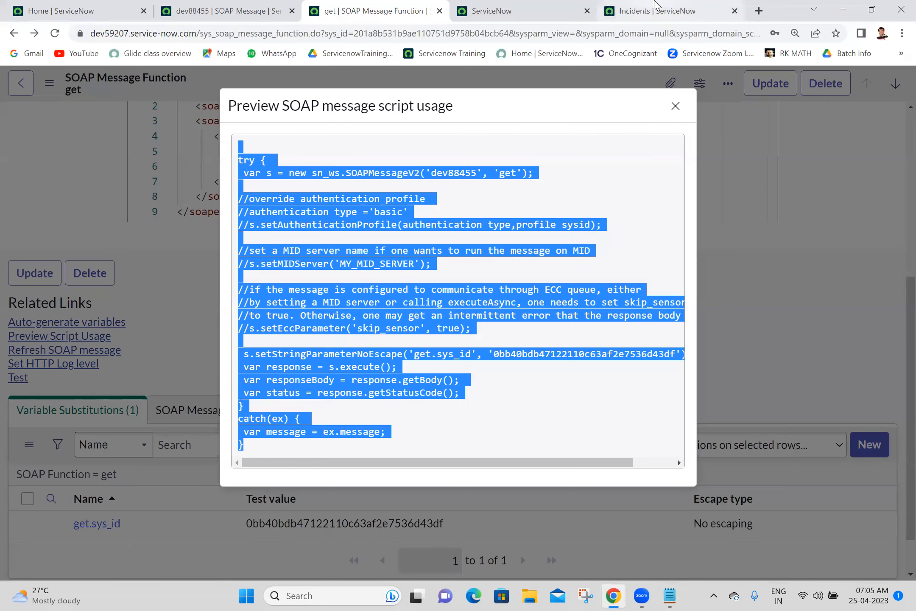
# Step: Close the get tab and open the dev88455 insert function in a new tab
pyautogui.click(441, 11)
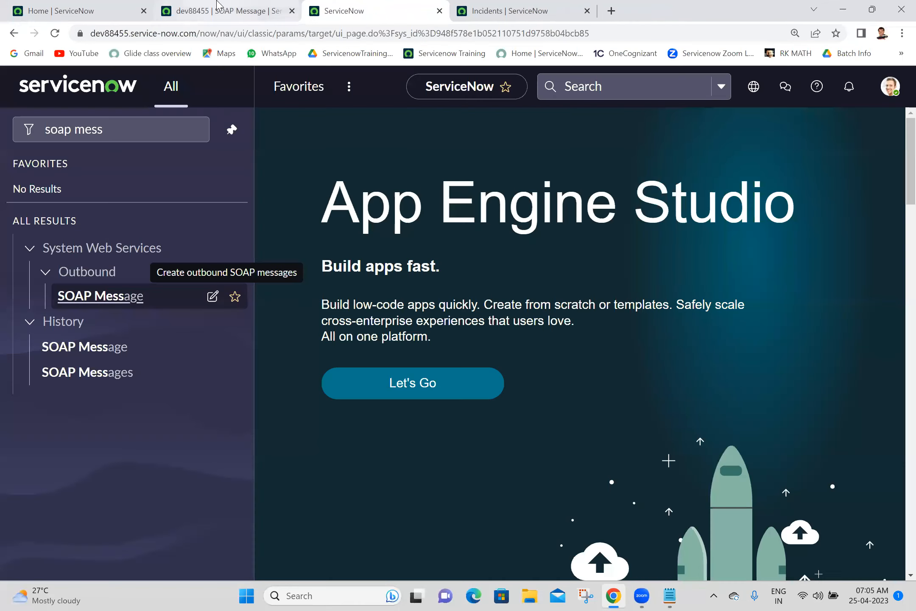
pyautogui.click(229, 11)
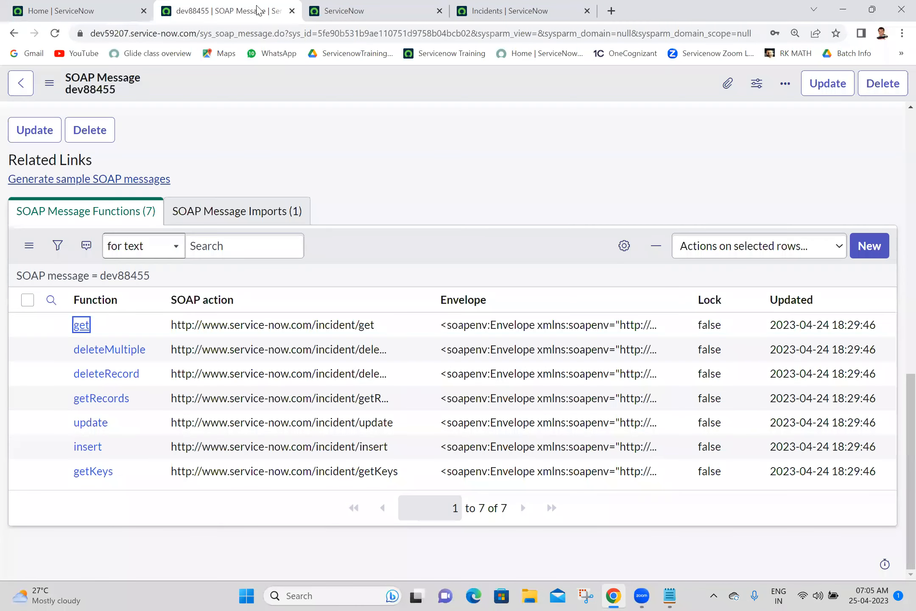
pyautogui.middleClick(87, 454)
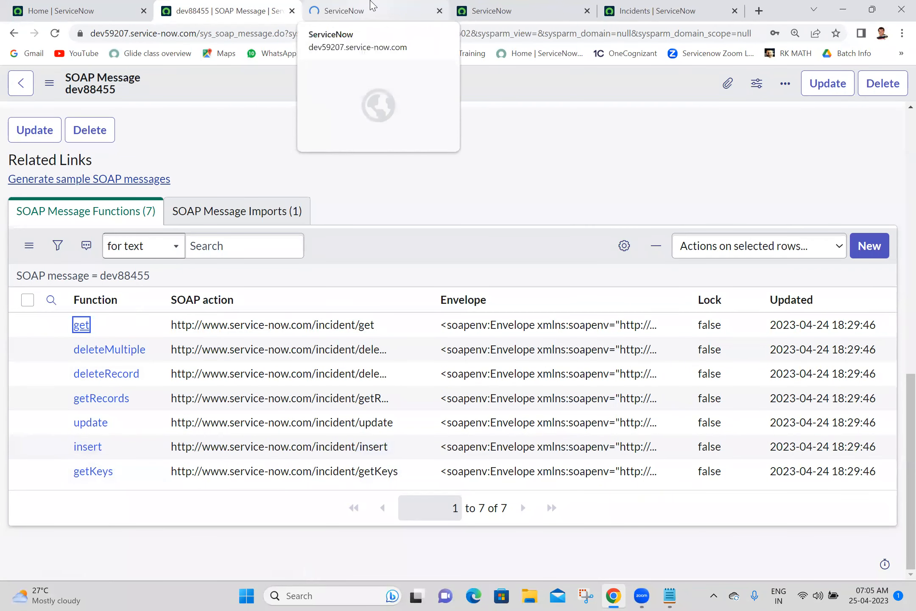
pyautogui.click(372, 6)
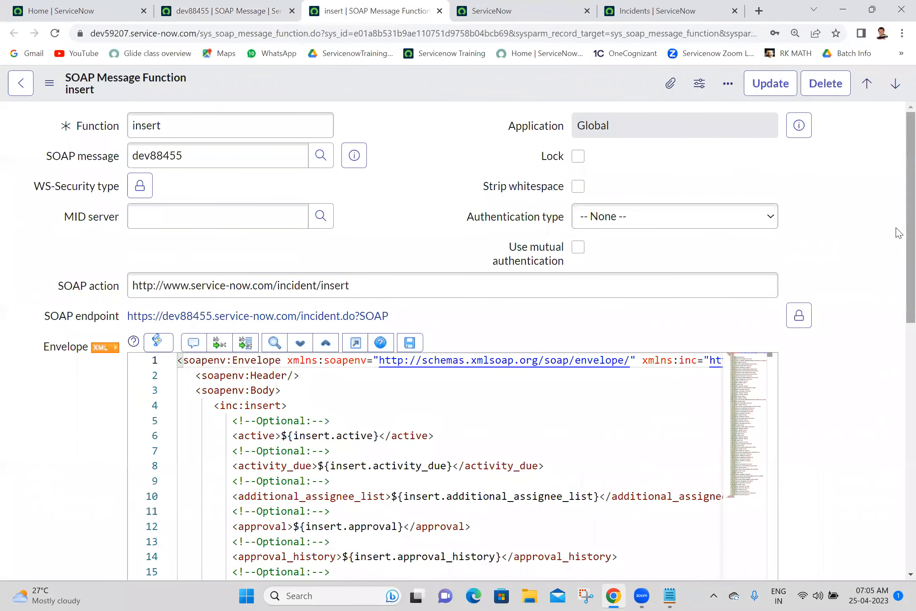
# Step: Set the insert function's authentication to Basic with the dev88455 profile and save it
pyautogui.click(716, 212)
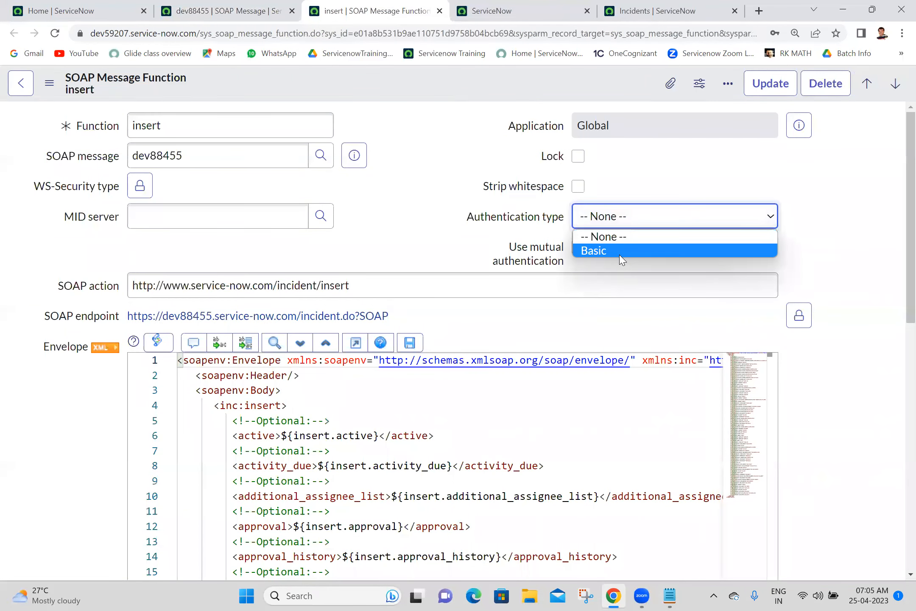
pyautogui.click(621, 254)
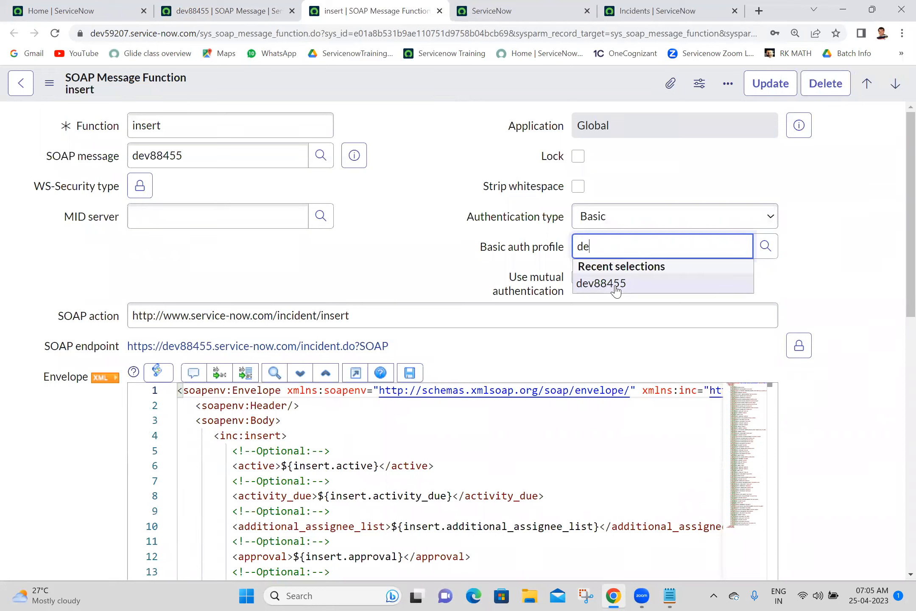
pyautogui.click(616, 291)
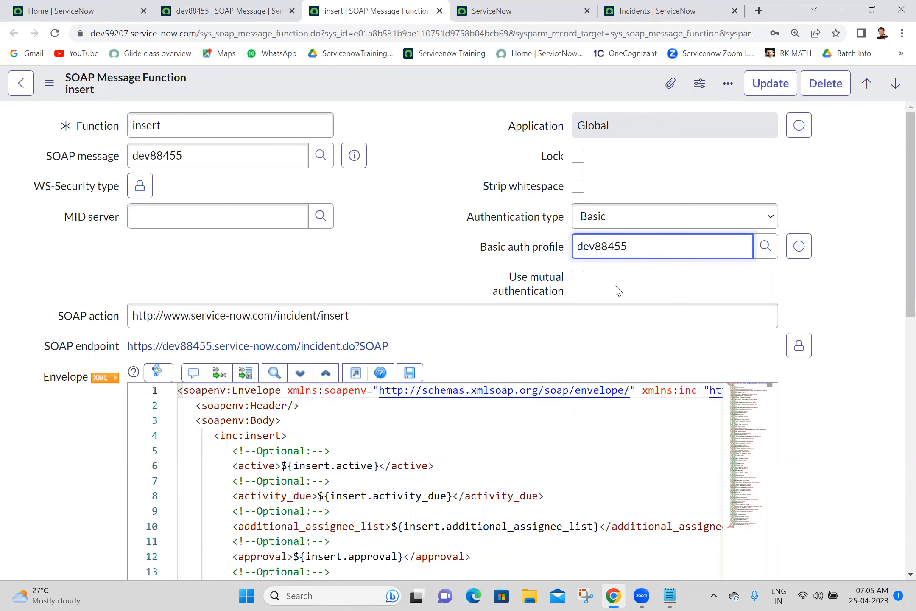
pyautogui.rightClick(442, 81)
pyautogui.click(465, 86)
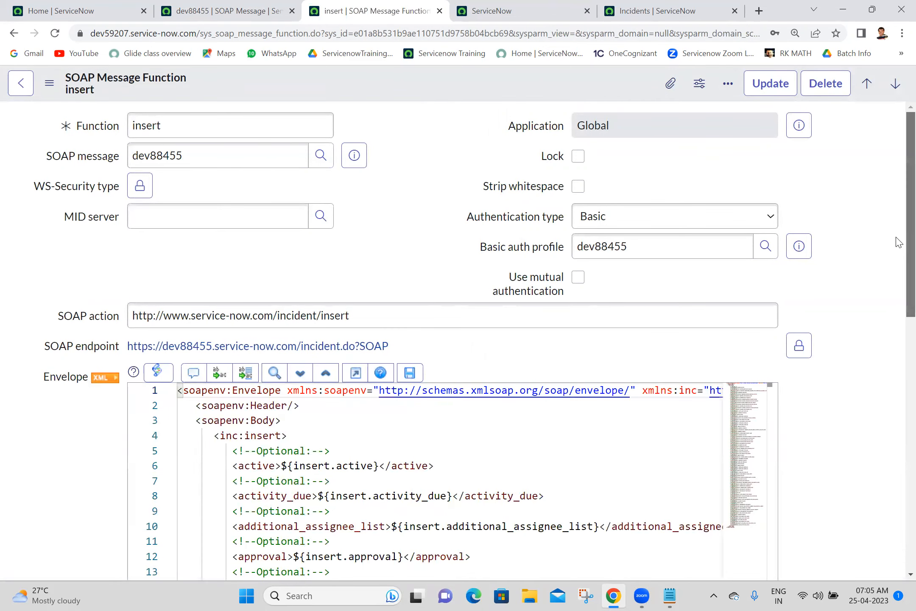
# Step: Auto-generate the insert function's variable substitutions from its envelope
pyautogui.scroll(-4, 898, 374)
pyautogui.scroll(-7, 898, 373)
pyautogui.scroll(6, 887, 382)
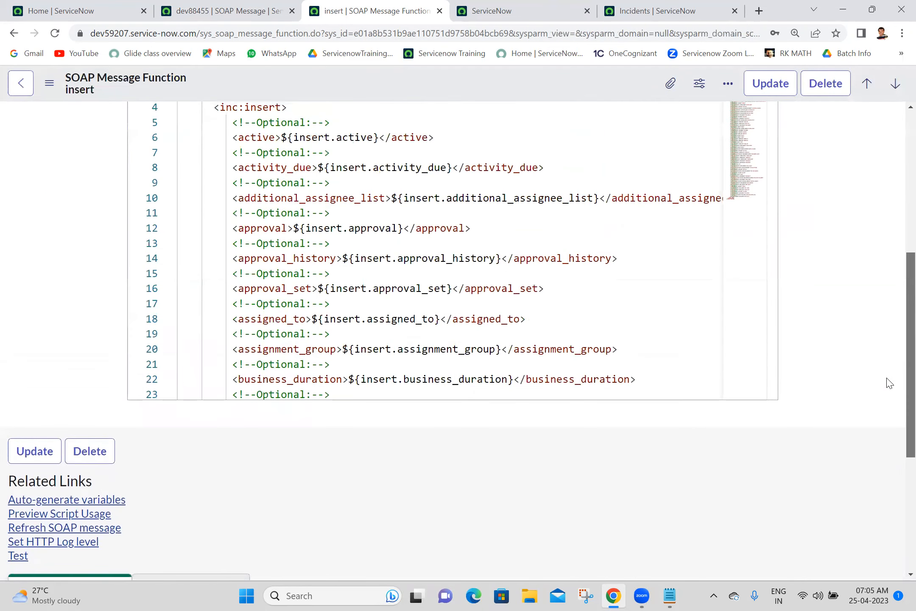
pyautogui.scroll(-6, 898, 339)
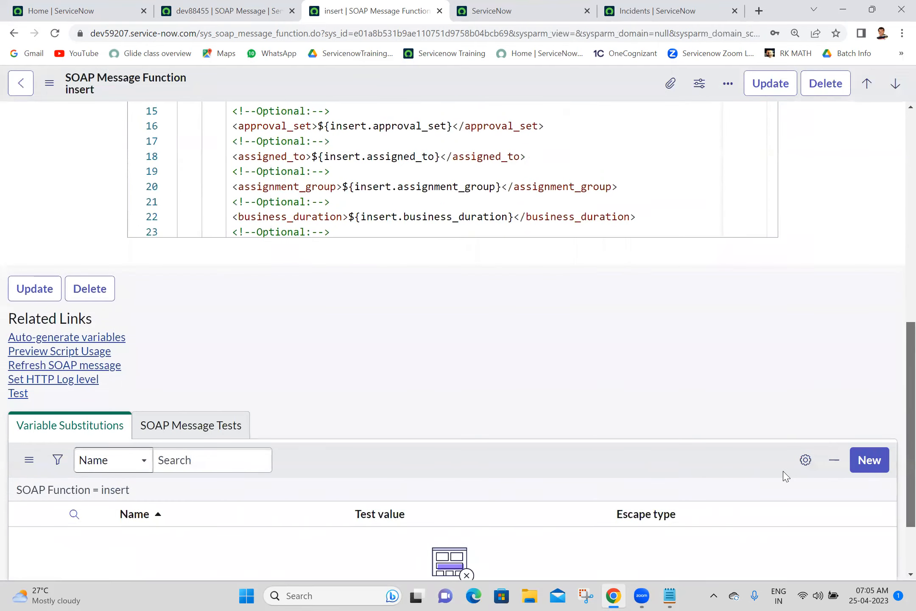
pyautogui.scroll(10, 783, 475)
pyautogui.scroll(-9, 775, 477)
pyautogui.scroll(1, 881, 397)
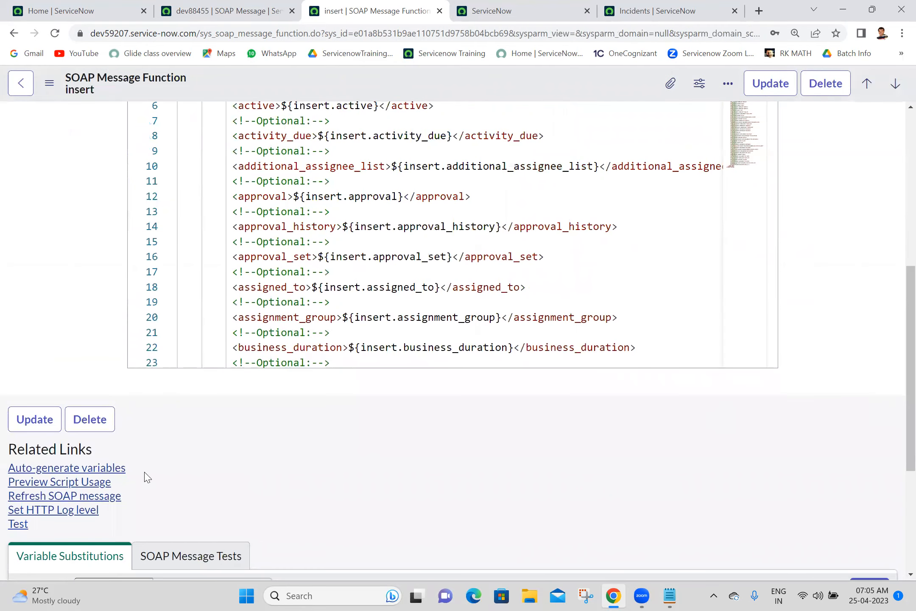
pyautogui.click(107, 468)
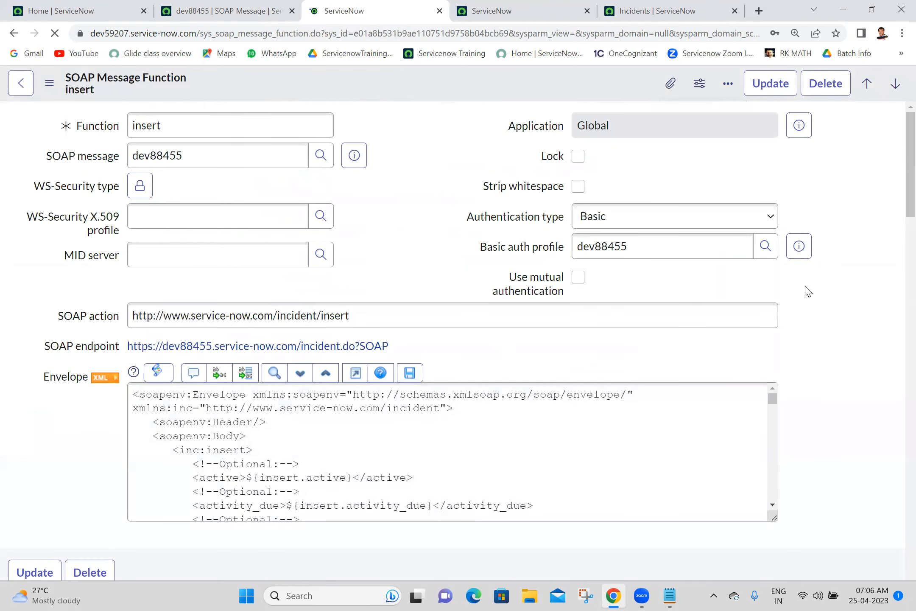
# Step: Filter the variable substitutions list's Name column by *short
pyautogui.scroll(-15, 899, 186)
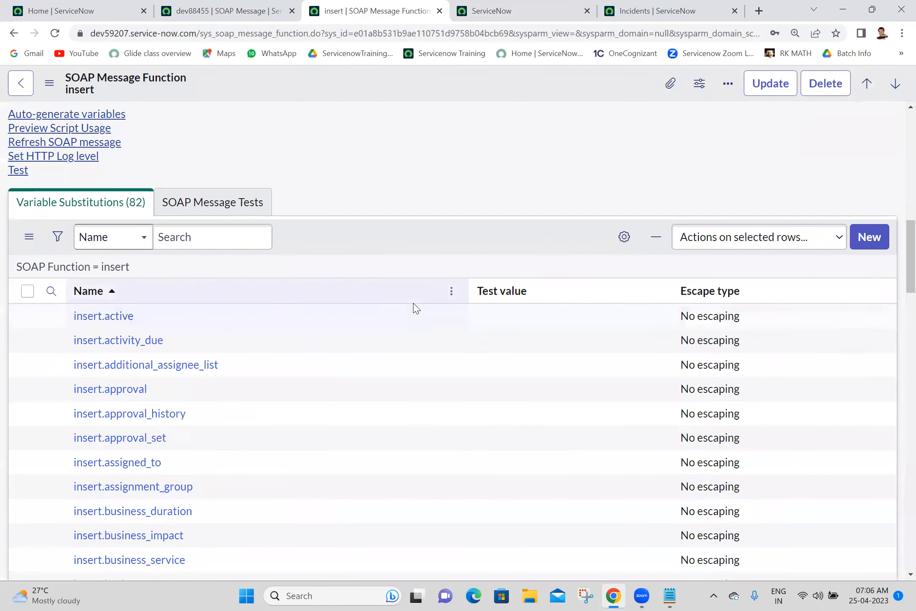
pyautogui.click(51, 291)
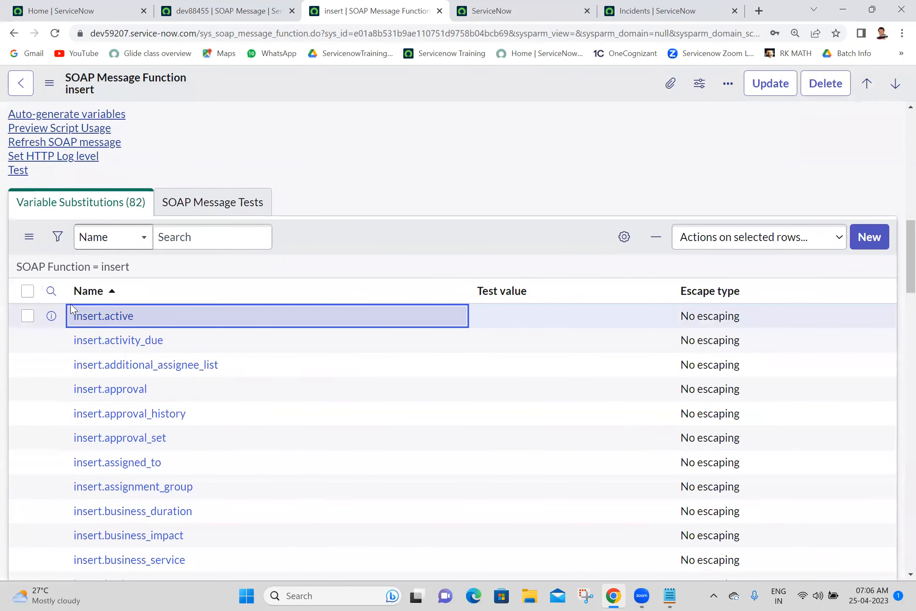
pyautogui.click(51, 292)
pyautogui.click(118, 320)
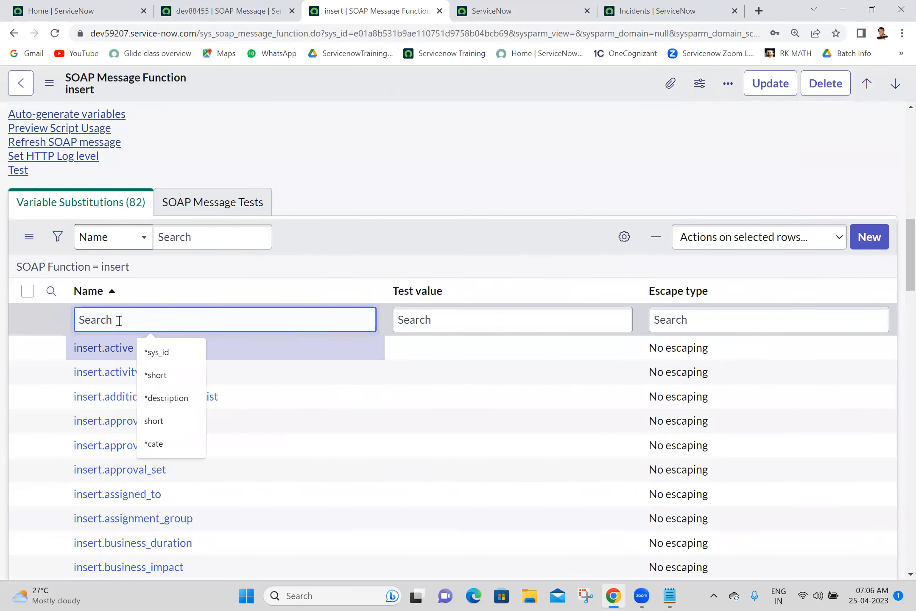
pyautogui.write('*short')
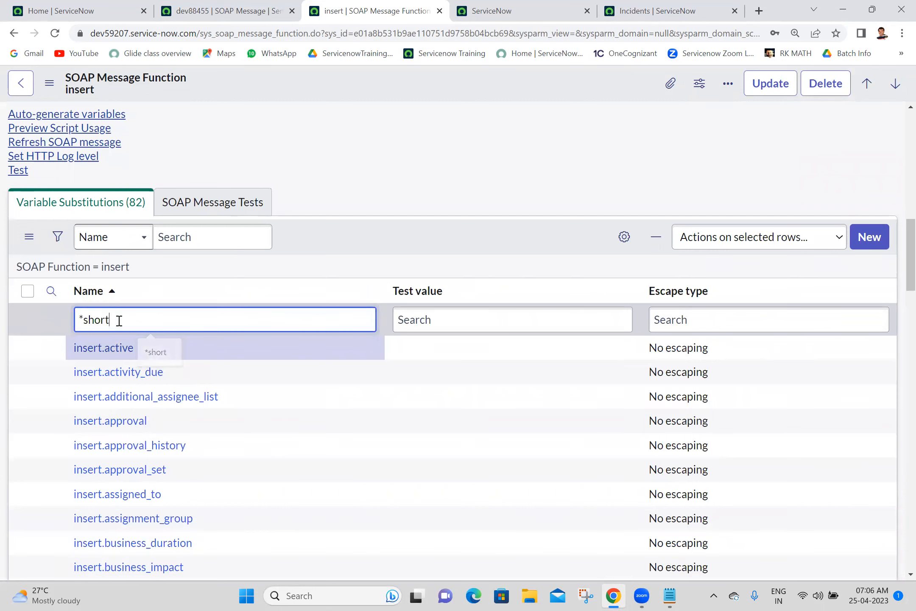
pyautogui.press('Return')
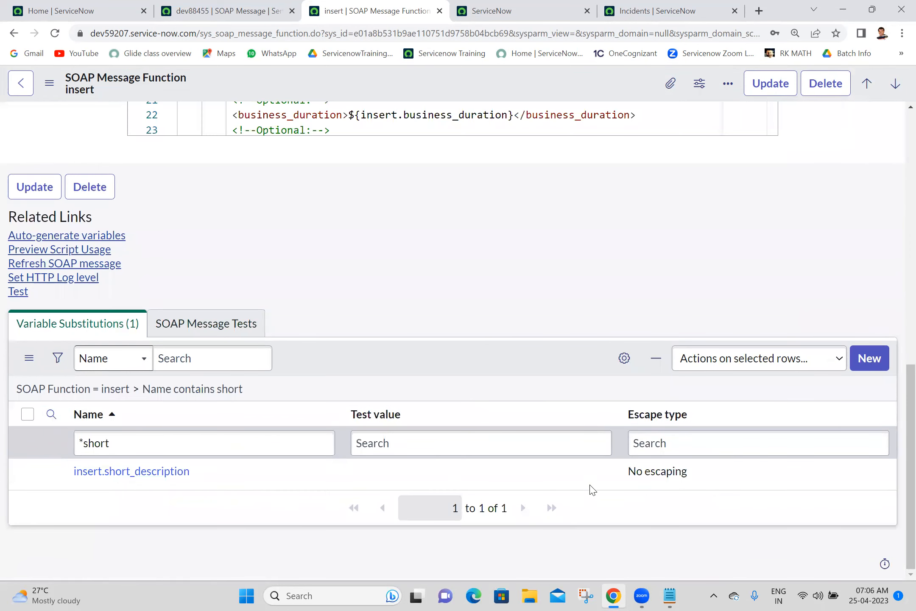
# Step: Give insert.short_description the test value 'welcome to soap' and run the insert test
pyautogui.click(513, 470)
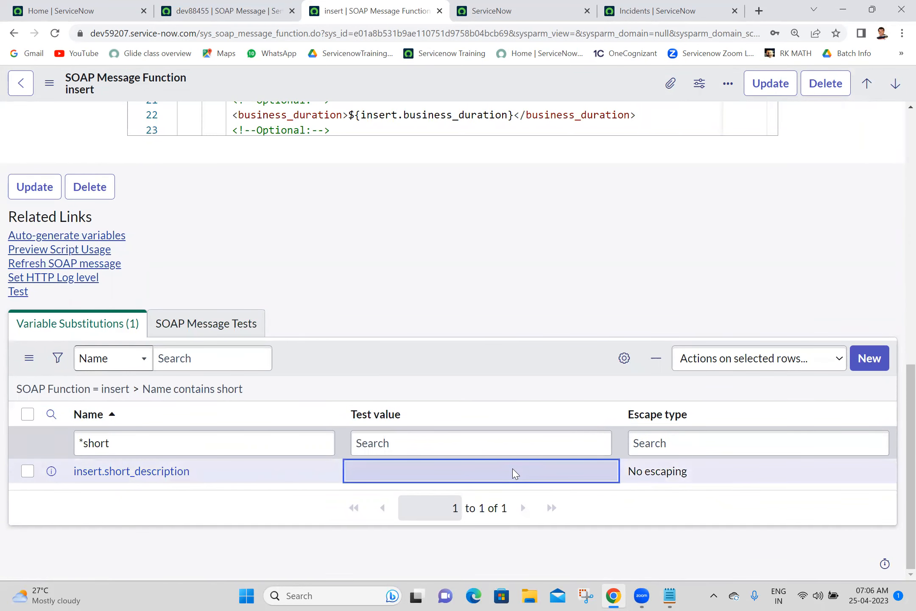
pyautogui.doubleClick(429, 470)
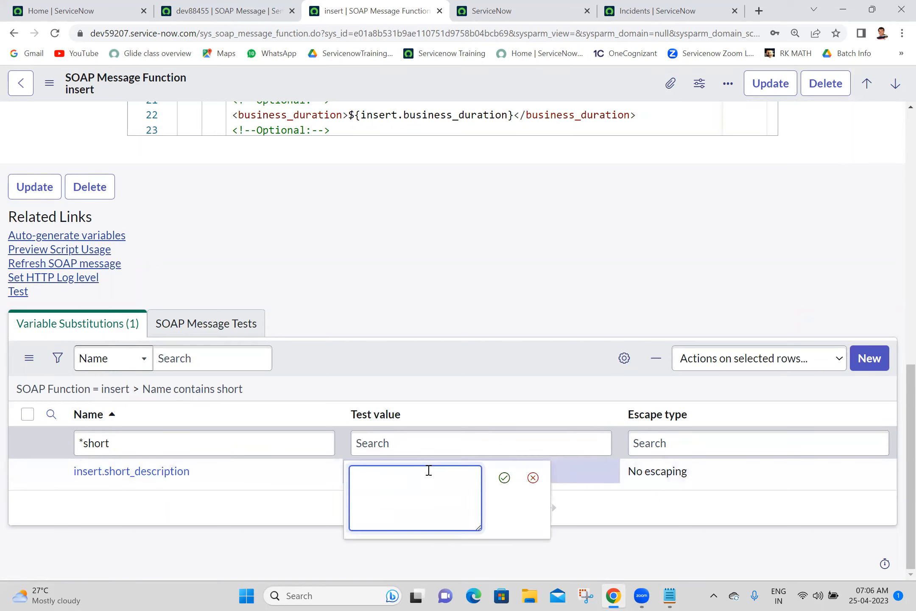
pyautogui.write('welcome to soap')
pyautogui.click(504, 478)
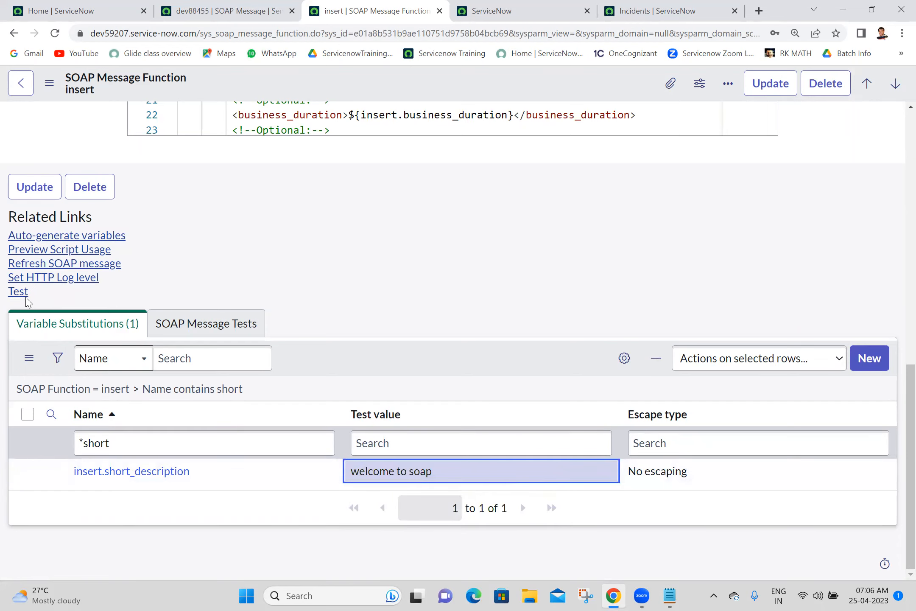
pyautogui.click(13, 295)
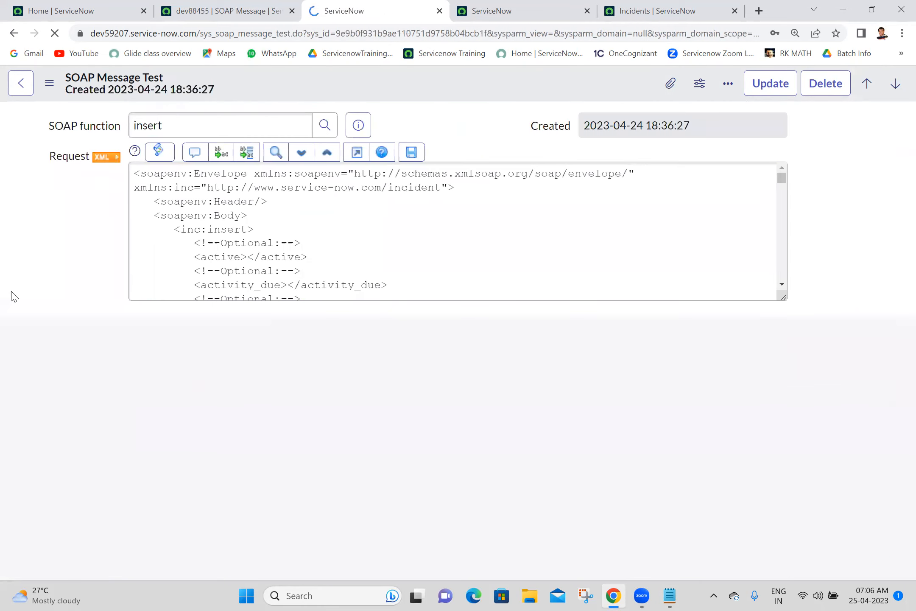
# Step: Reload the incident list to confirm INC0010016 'welcome to soap', then return to the insert function
pyautogui.scroll(-3, 898, 306)
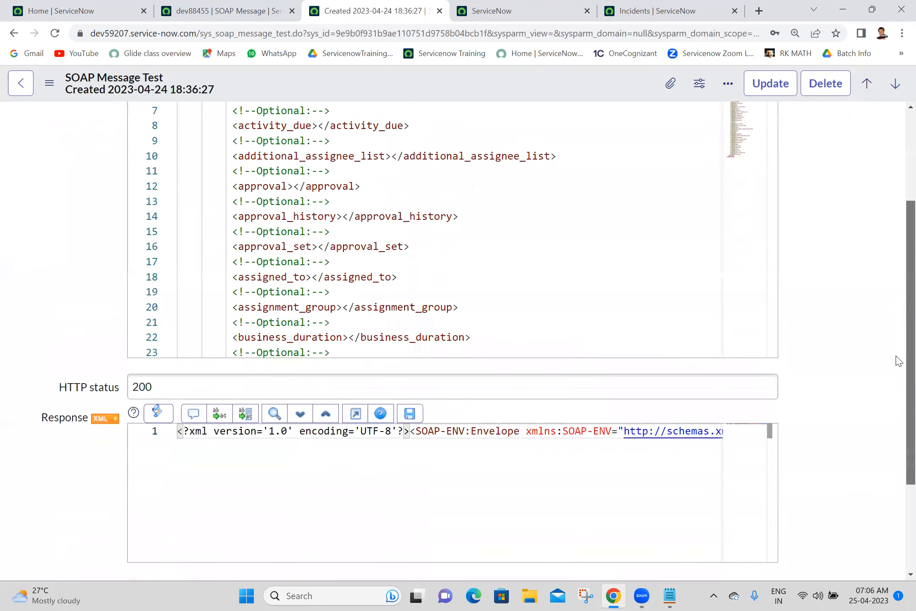
pyautogui.click(659, 10)
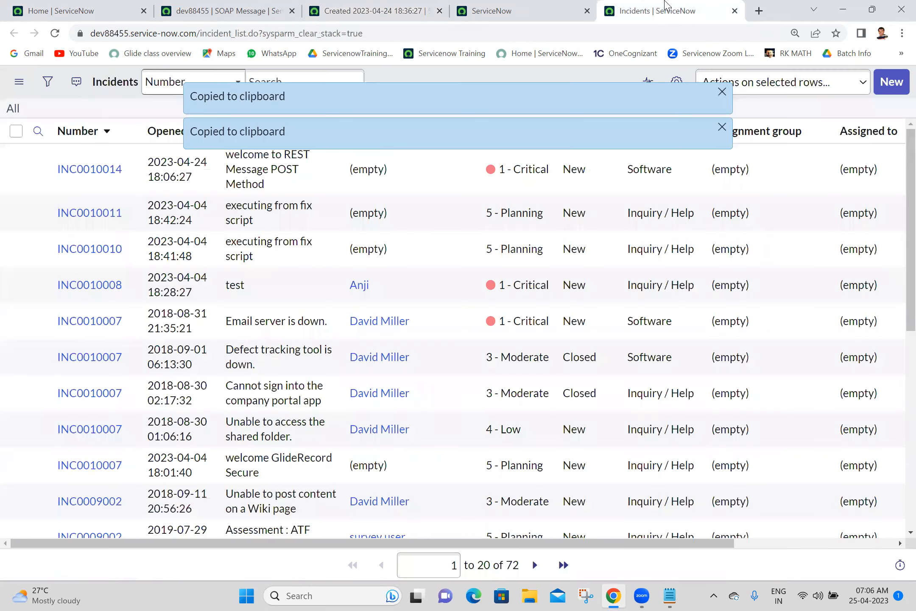
pyautogui.click(55, 34)
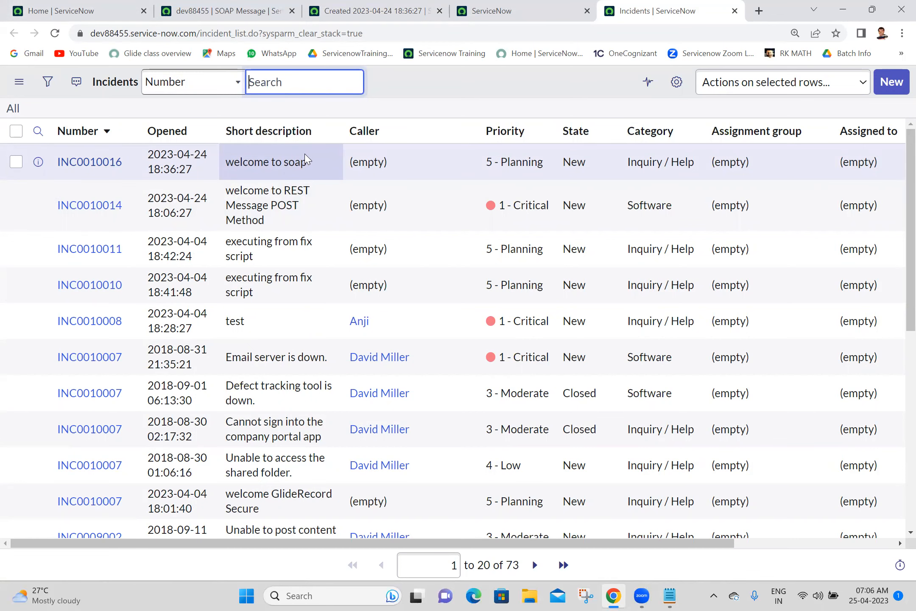
pyautogui.click(356, 12)
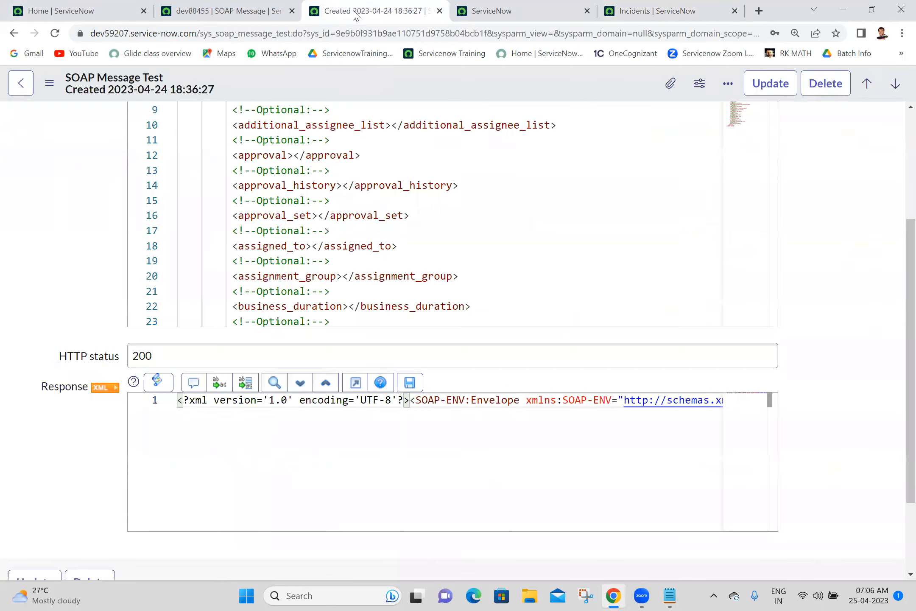
pyautogui.click(14, 33)
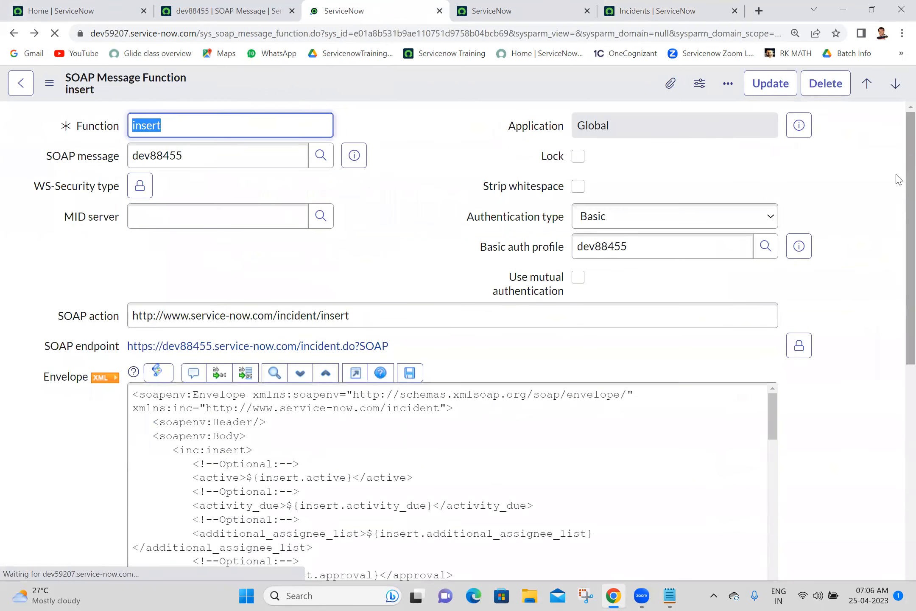
pyautogui.scroll(-10, 896, 178)
# Step: Preview the insert function's script usage and copy the entire script
pyautogui.click(58, 382)
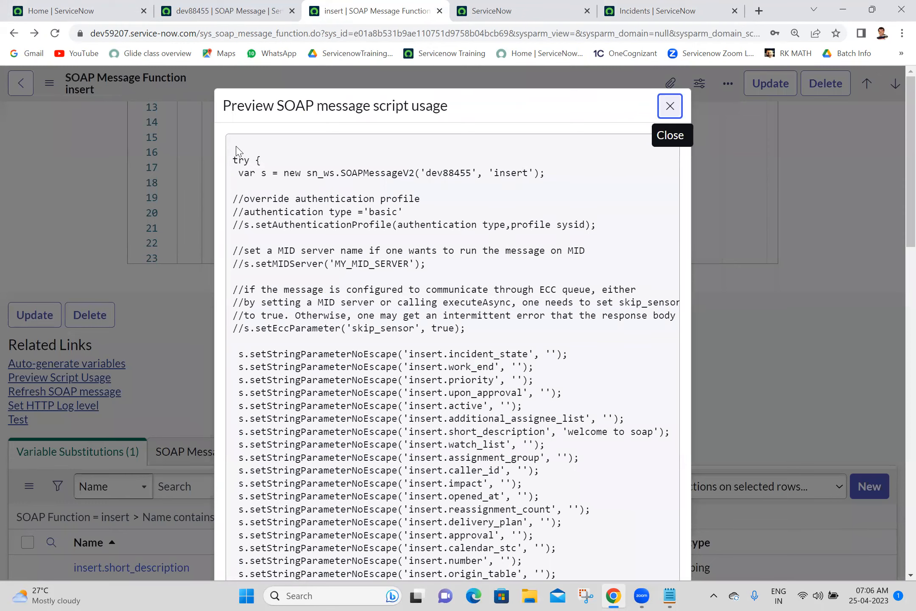
pyautogui.moveTo(236, 147); pyautogui.dragTo(380, 526)
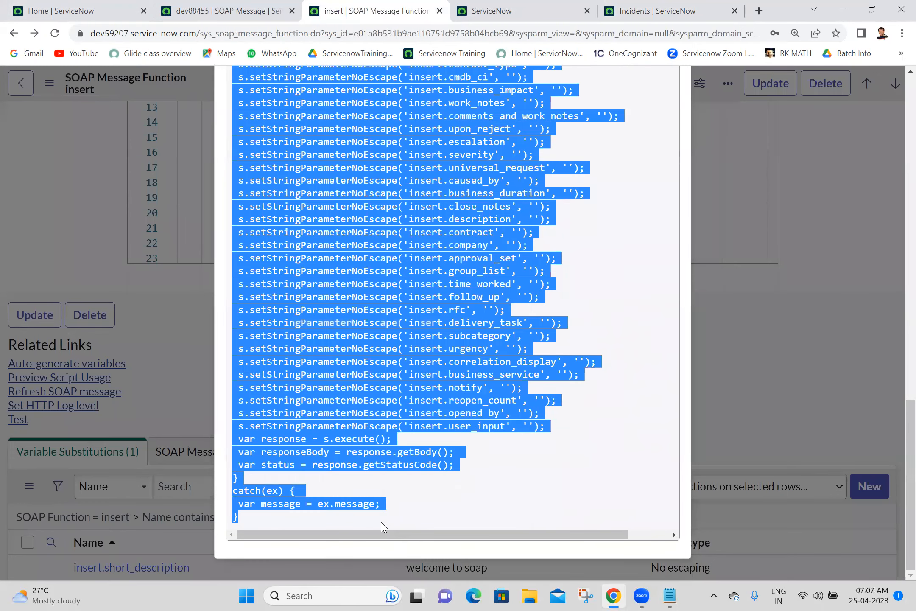
pyautogui.click(669, 595)
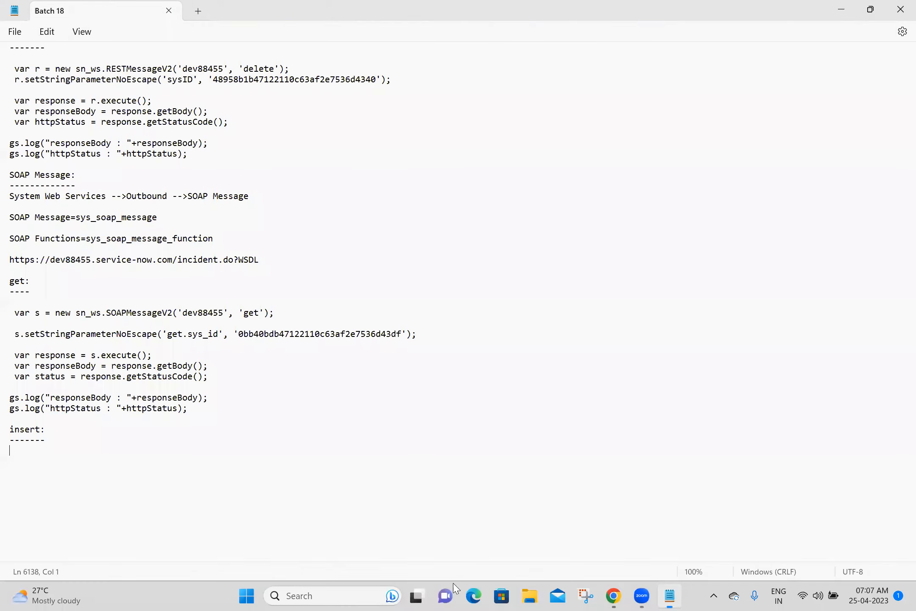
# Step: Paste the insert script and delete its empty parameters, comments and try/catch block
pyautogui.hotkey('ctrl', 'v')
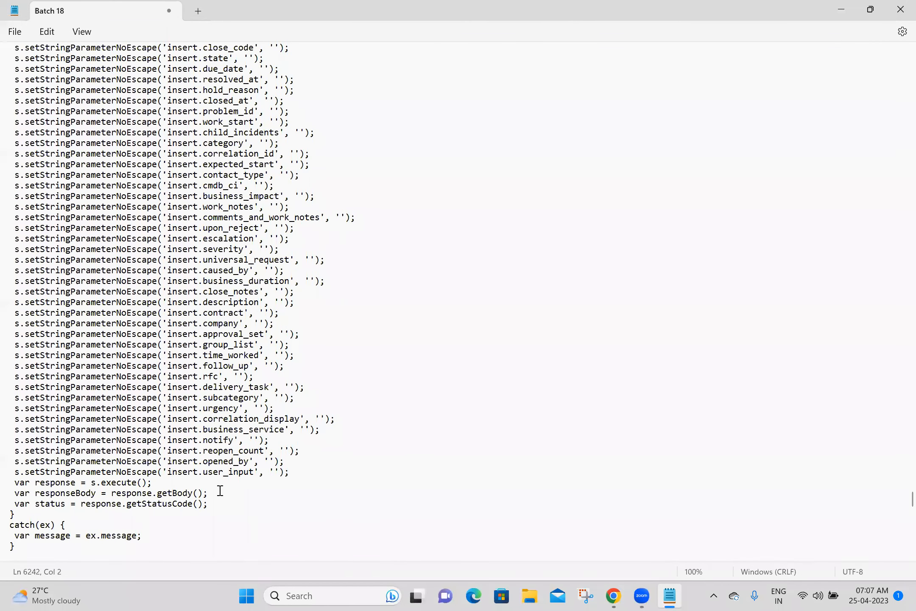
pyautogui.moveTo(292, 474); pyautogui.dragTo(17, 429)
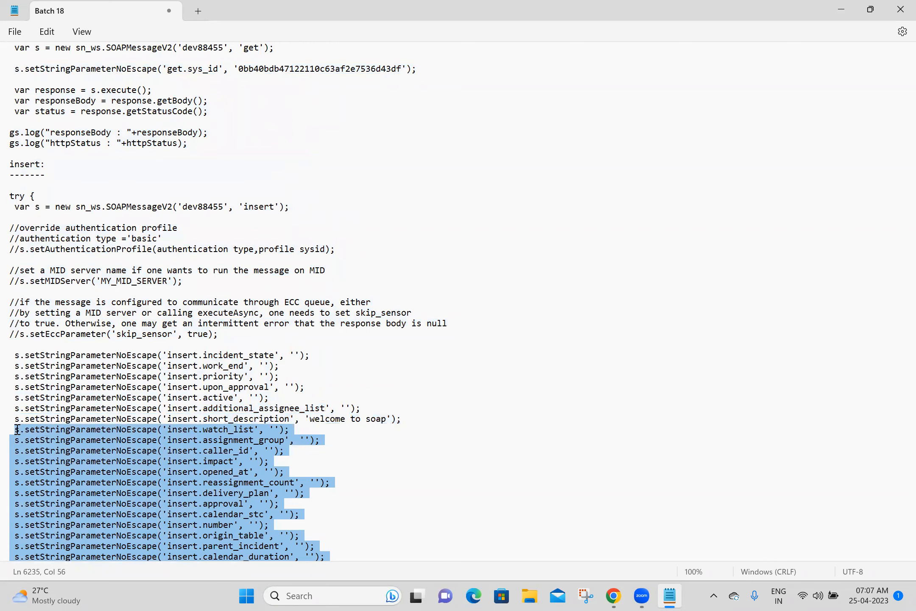
pyautogui.press('Delete')
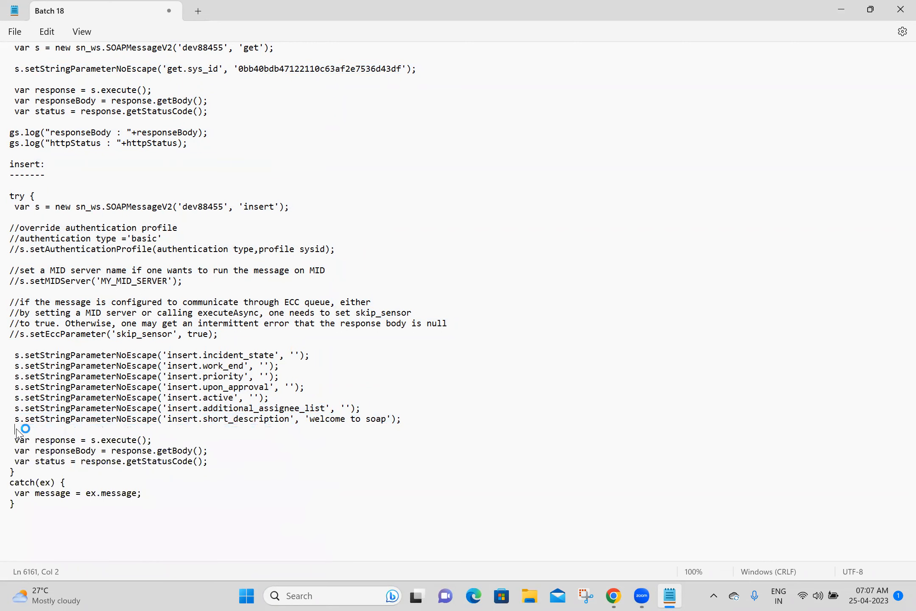
pyautogui.moveTo(375, 405); pyautogui.dragTo(7, 224)
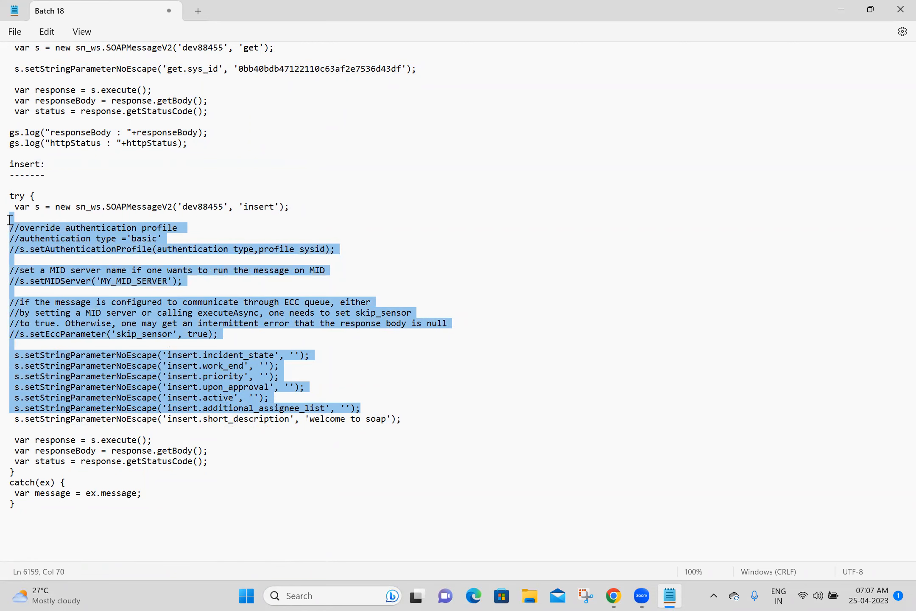
pyautogui.press('Delete')
pyautogui.moveTo(56, 195); pyautogui.dragTo(7, 200)
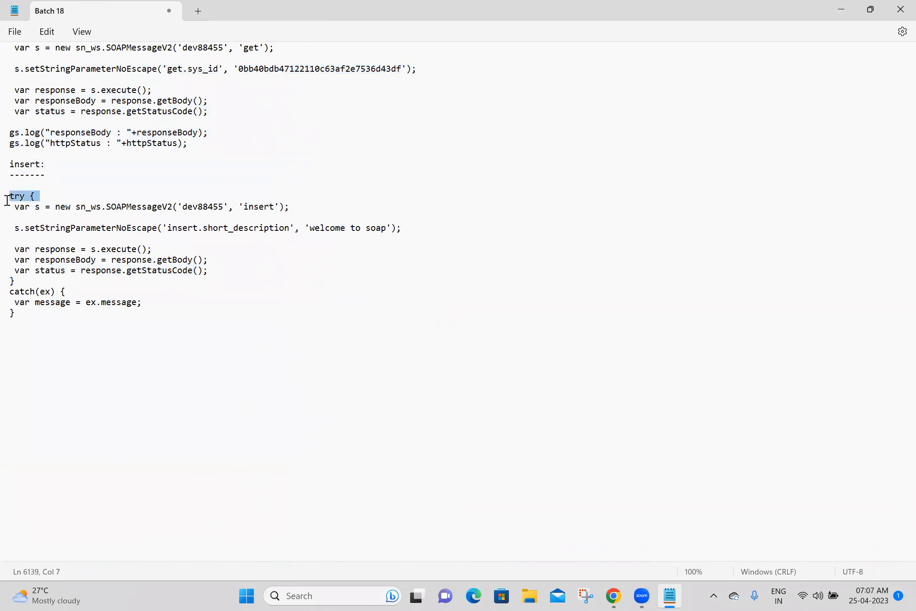
pyautogui.press('Delete')
pyautogui.moveTo(27, 315); pyautogui.dragTo(8, 280)
pyautogui.press('Delete')
# Step: Copy the two gs.log lines from the get script below the insert script and remove the extra blank line
pyautogui.moveTo(200, 143); pyautogui.dragTo(16, 124)
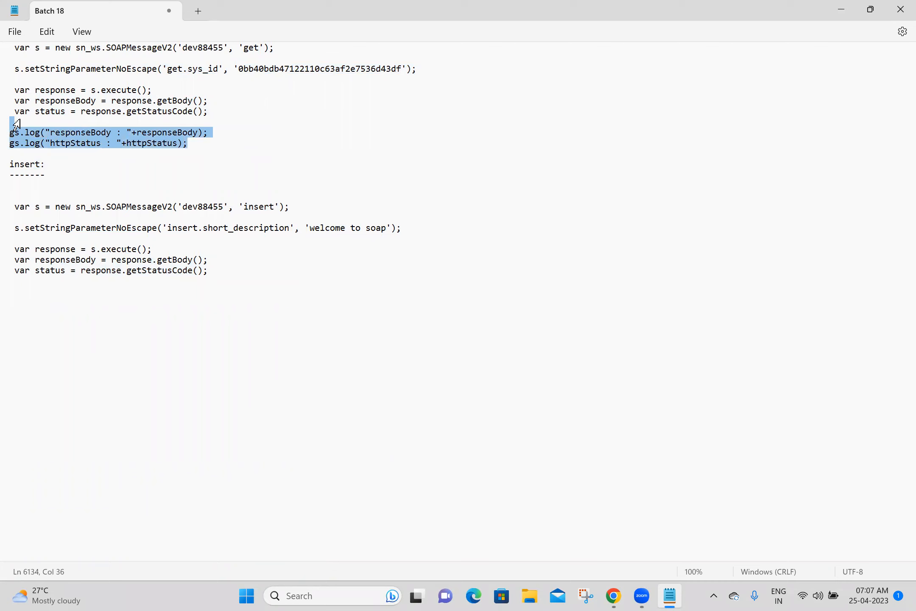
pyautogui.hotkey('ctrl', 'c')
pyautogui.click(66, 285)
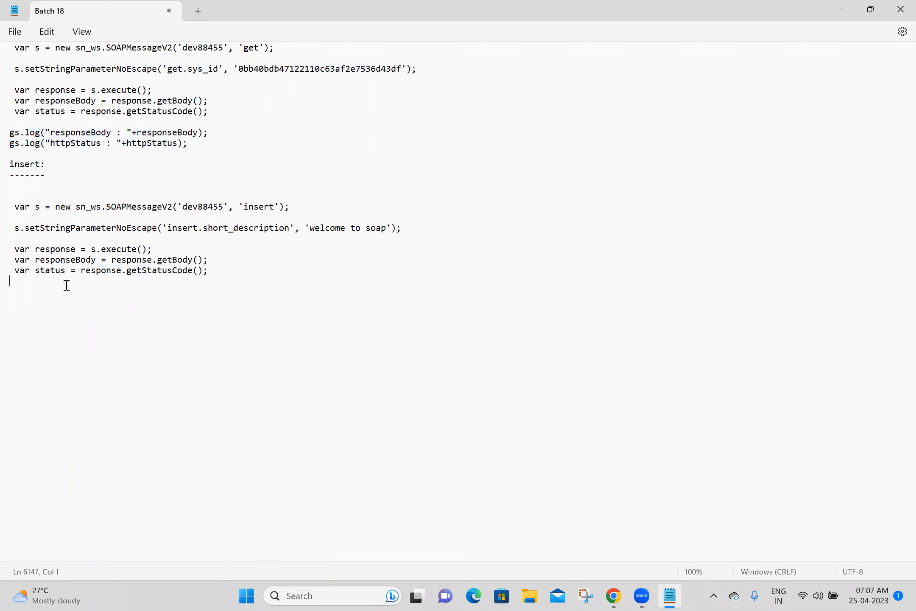
pyautogui.hotkey('ctrl', 'v')
pyautogui.press('Return')
pyautogui.press('Return')
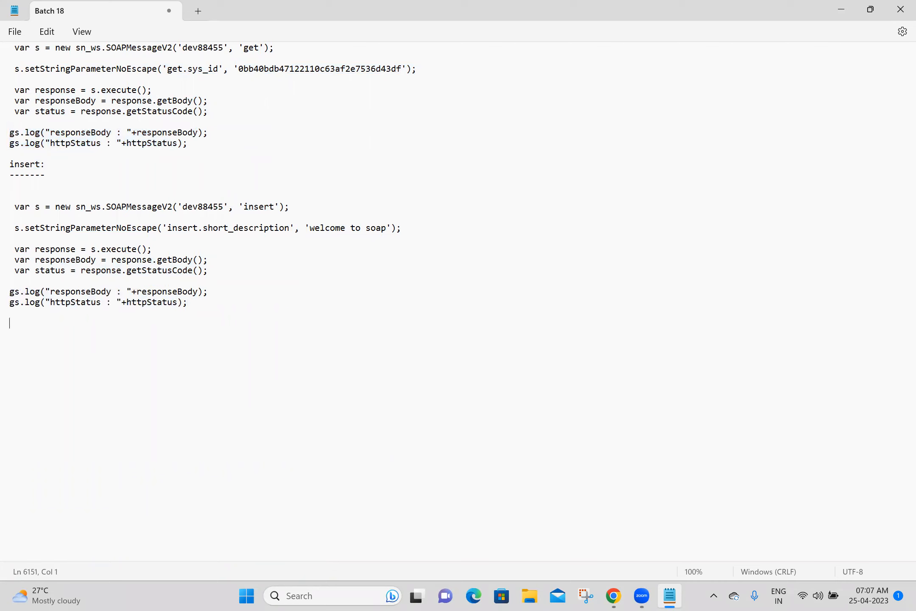
pyautogui.click(78, 181)
pyautogui.press('Delete')
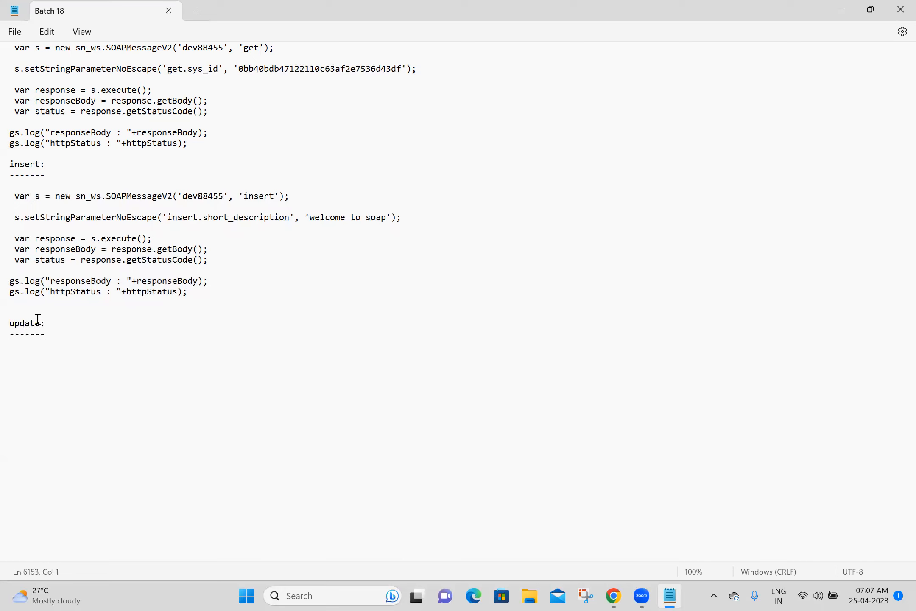
pyautogui.click(615, 596)
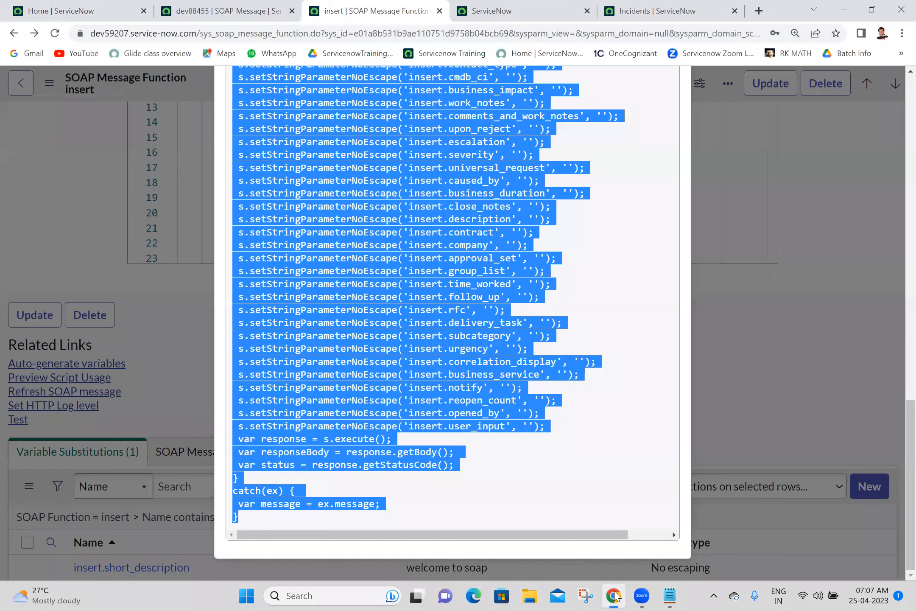
# Step: Open the update function of the dev88455 SOAP message in its own tab
pyautogui.click(440, 11)
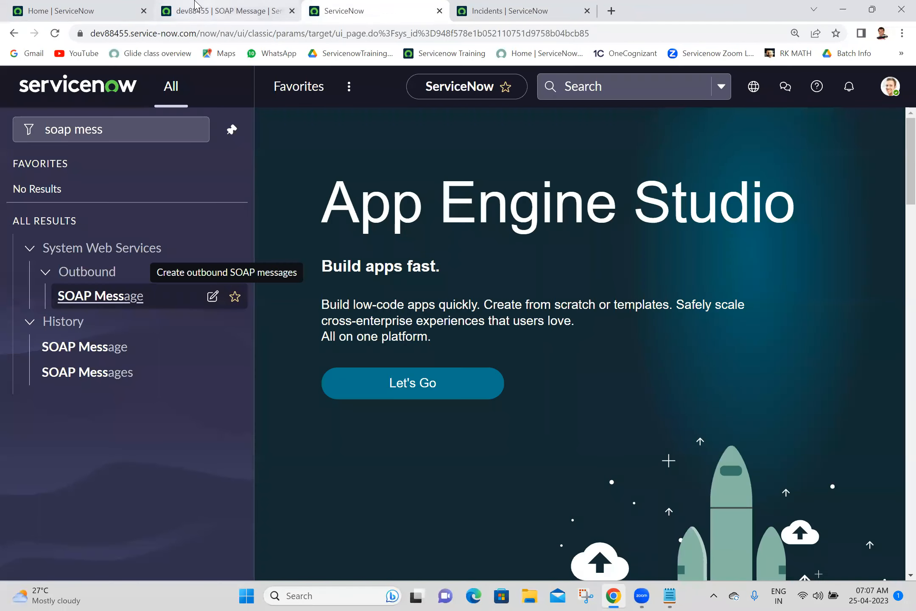
pyautogui.click(198, 11)
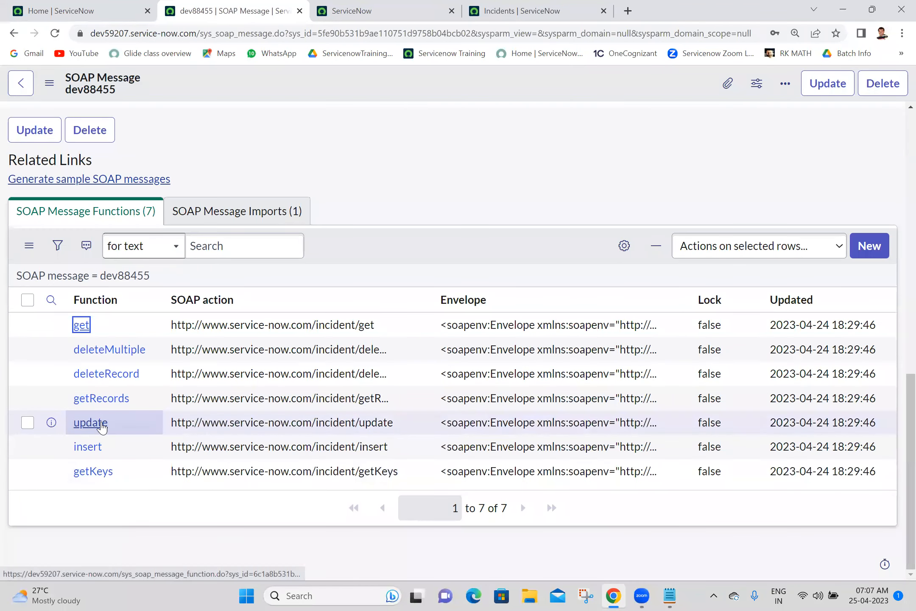
pyautogui.keyDown('ctrl'); pyautogui.click(90, 422); pyautogui.keyUp('ctrl')
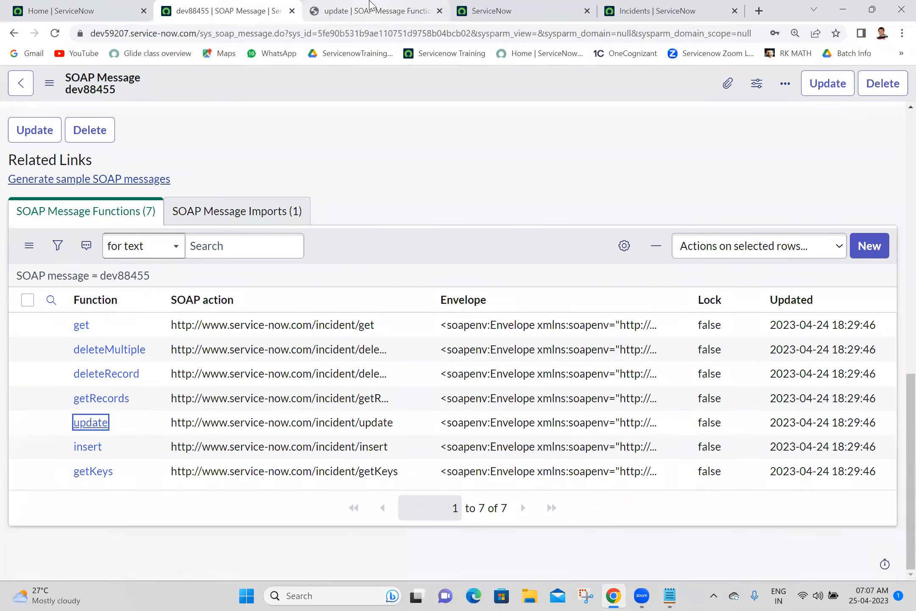
pyautogui.click(335, 9)
pyautogui.click(501, 10)
pyautogui.click(672, 7)
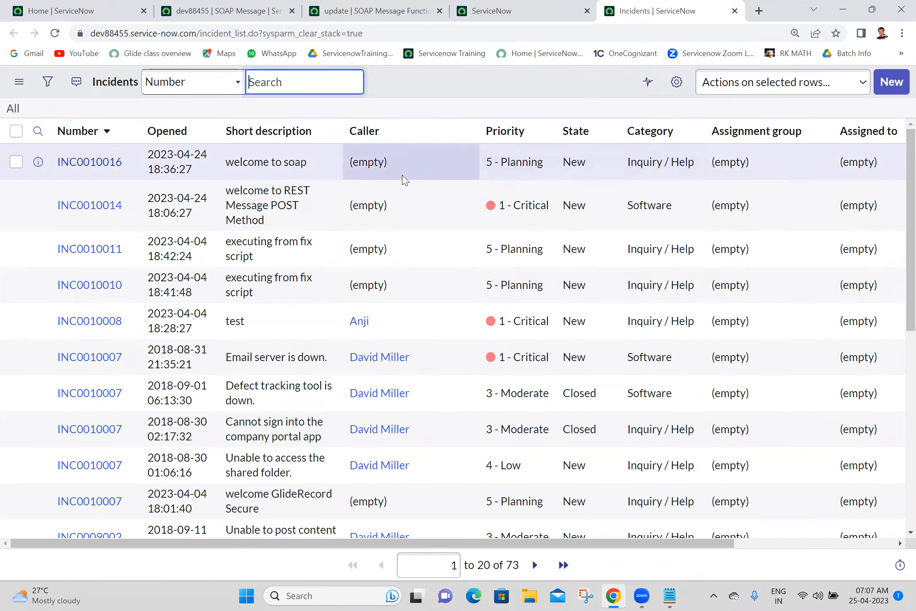
pyautogui.click(235, 8)
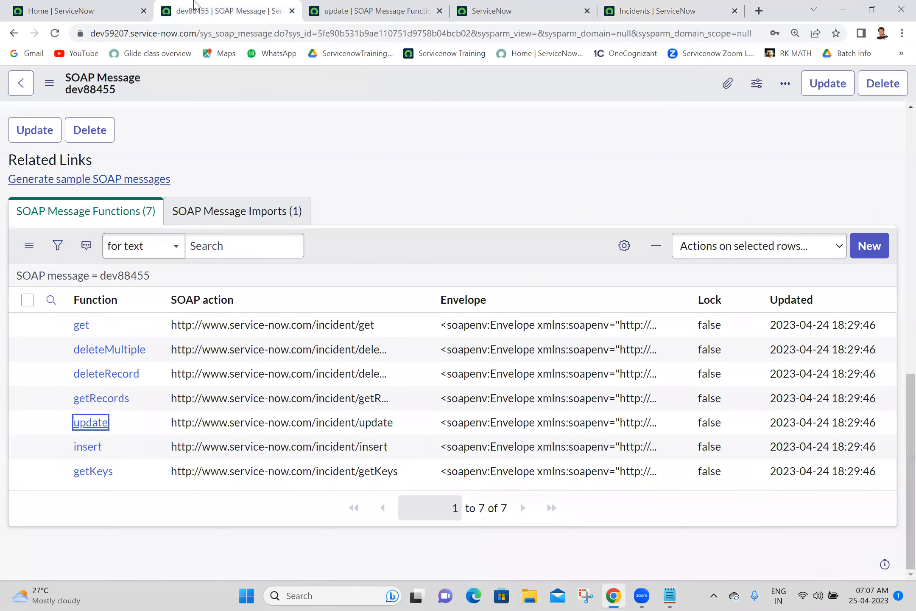
pyautogui.click(381, 5)
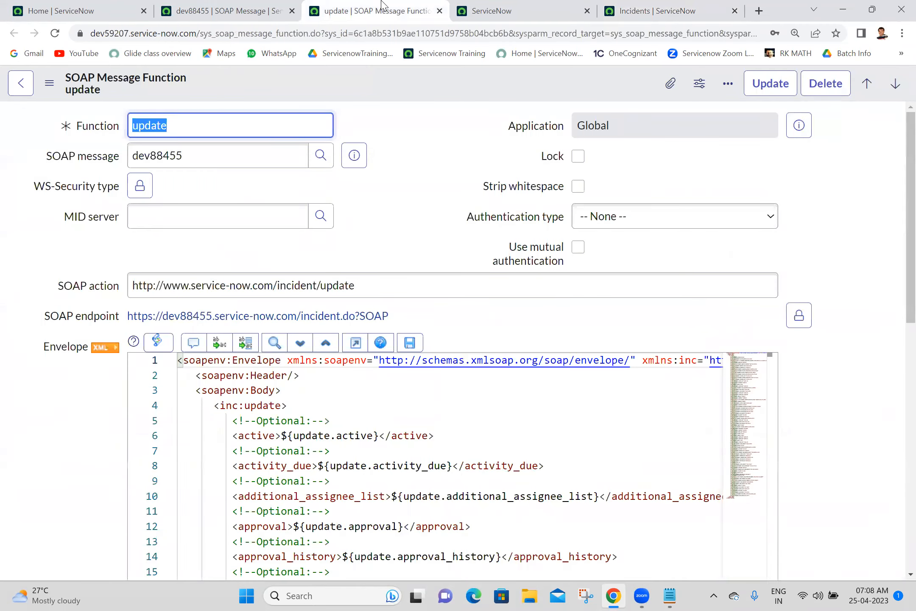
# Step: Set update's authentication to Basic with the dev88455 profile, save, and generate its variables
pyautogui.click(636, 217)
pyautogui.click(620, 254)
pyautogui.click(634, 237)
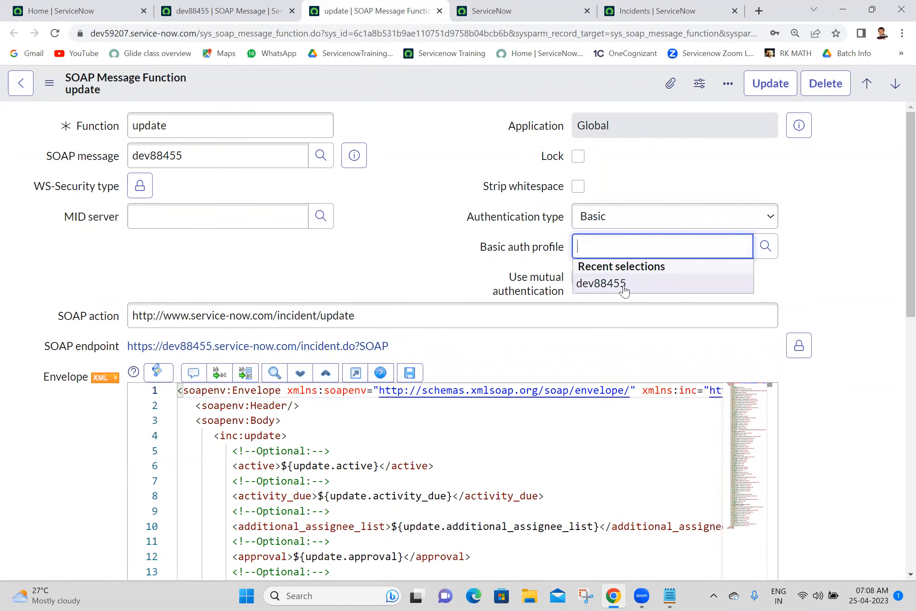
pyautogui.click(624, 288)
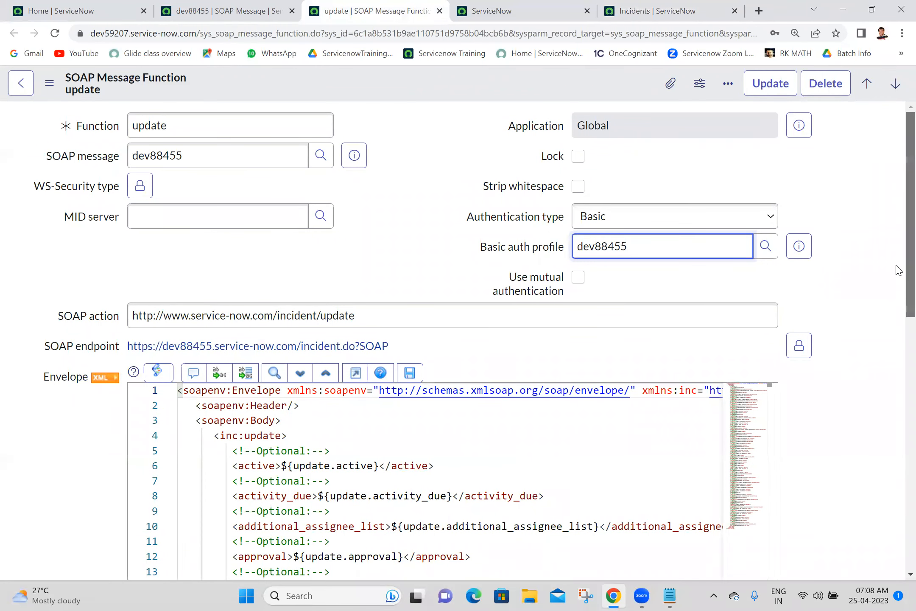
pyautogui.scroll(-5, 896, 352)
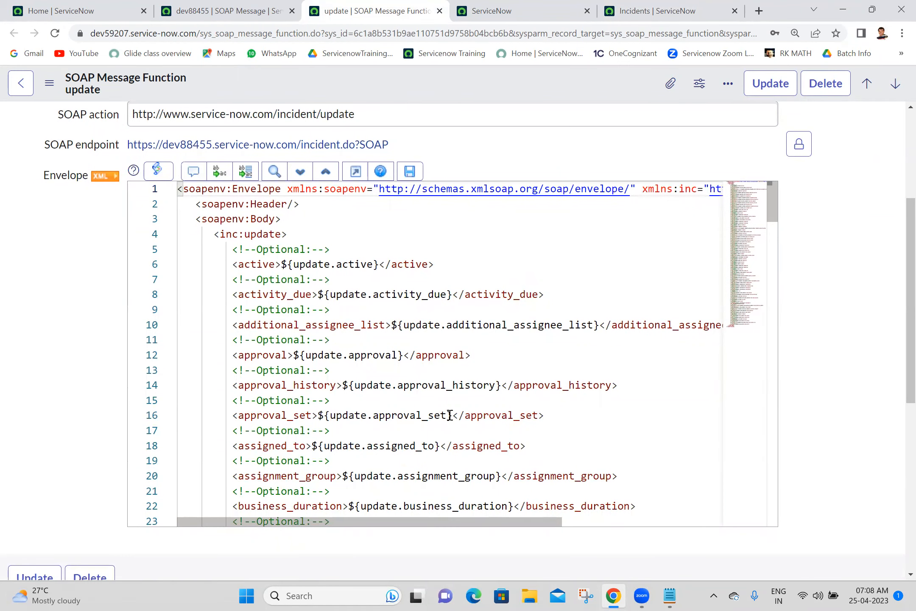
pyautogui.moveTo(771, 209); pyautogui.dragTo(771, 418)
pyautogui.moveTo(718, 456); pyautogui.dragTo(776, 181)
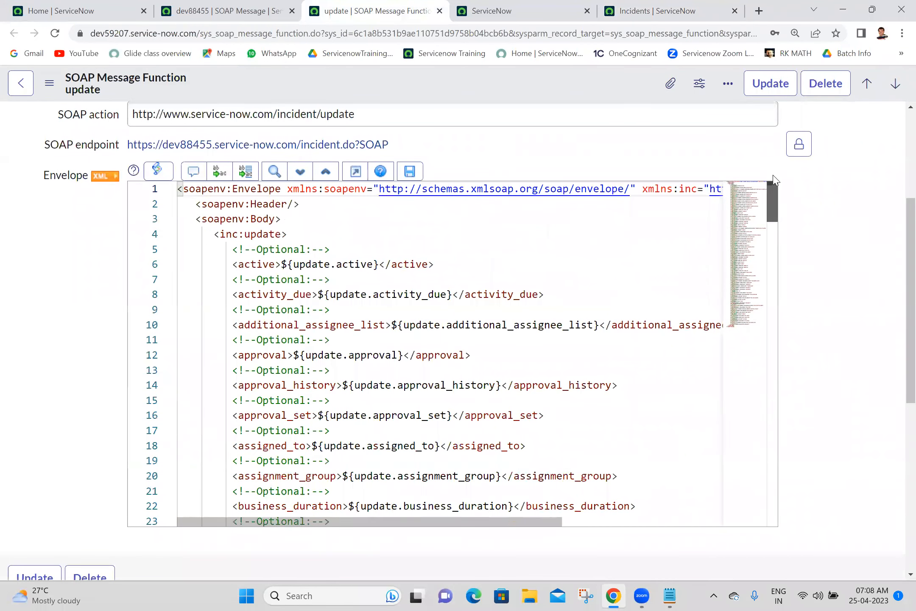
pyautogui.rightClick(584, 77)
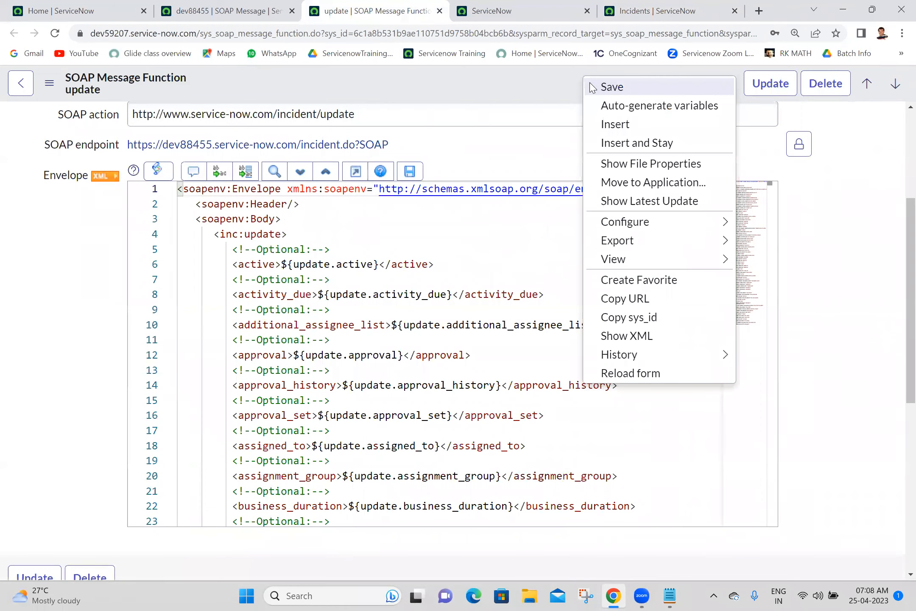
pyautogui.click(593, 88)
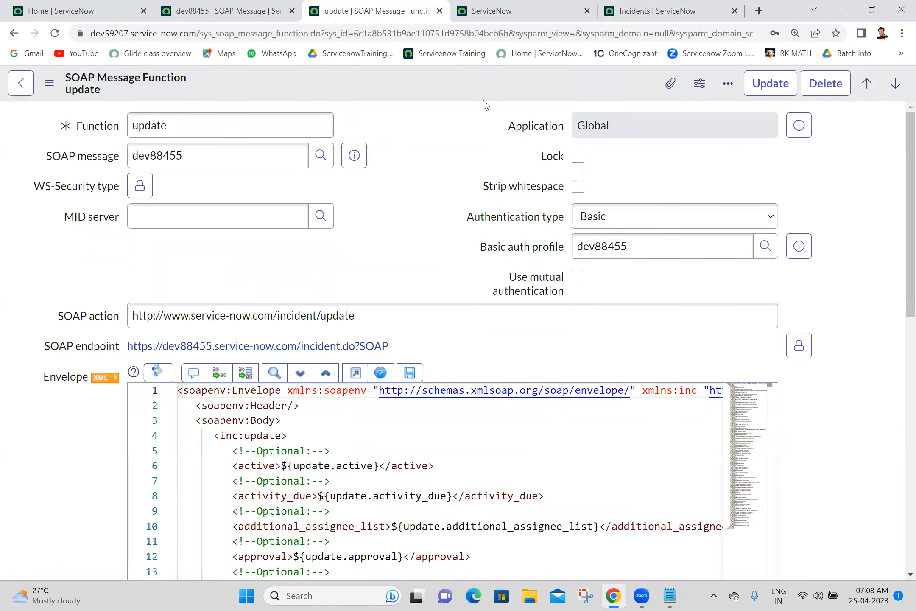
pyautogui.moveTo(908, 188); pyautogui.dragTo(908, 414)
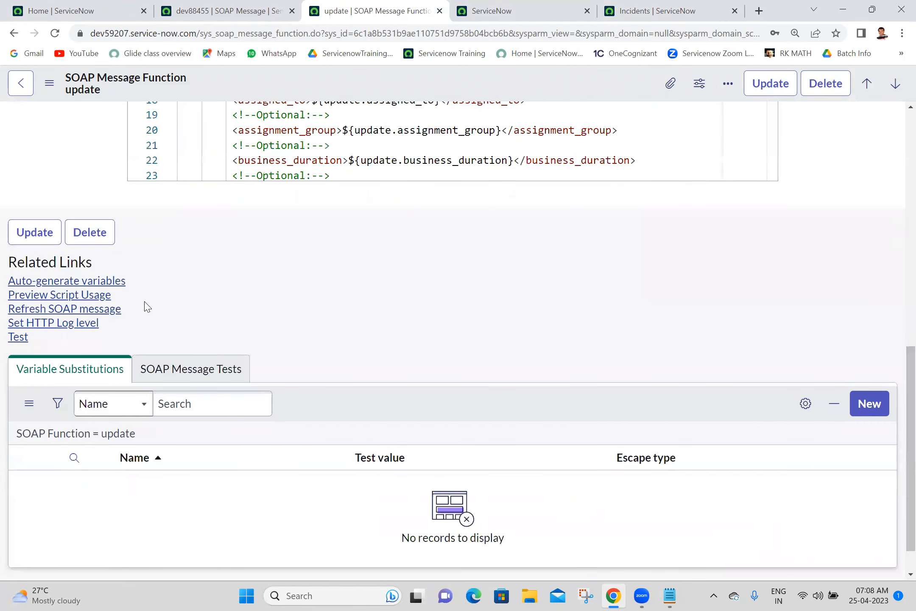
pyautogui.click(109, 285)
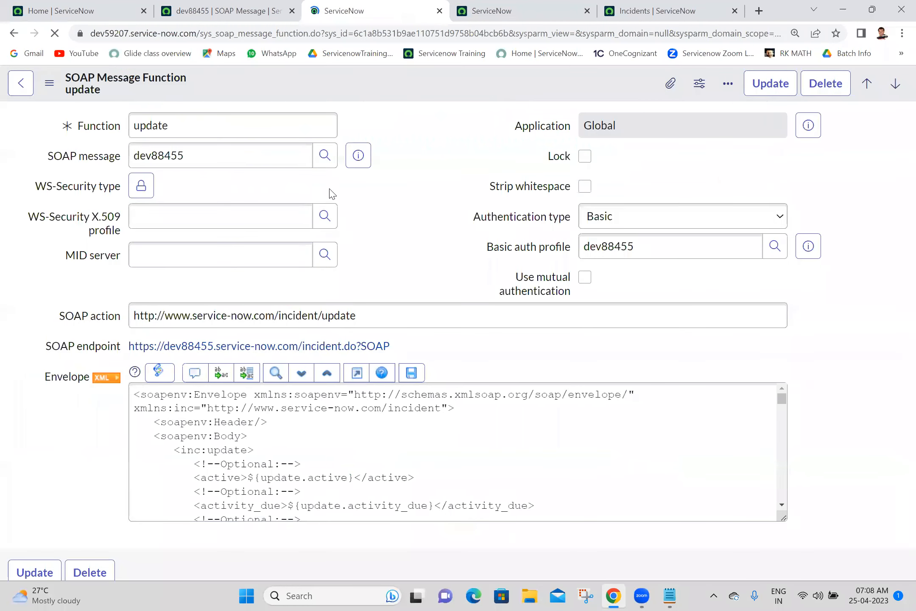
# Step: Filter the variable substitutions to names matching *short
pyautogui.moveTo(900, 174); pyautogui.dragTo(899, 263)
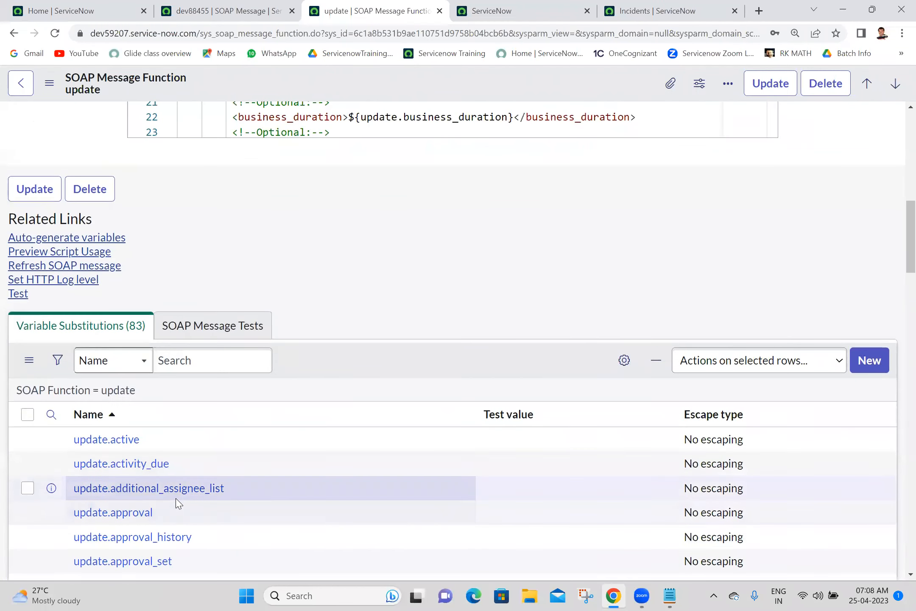
pyautogui.click(51, 414)
pyautogui.click(159, 444)
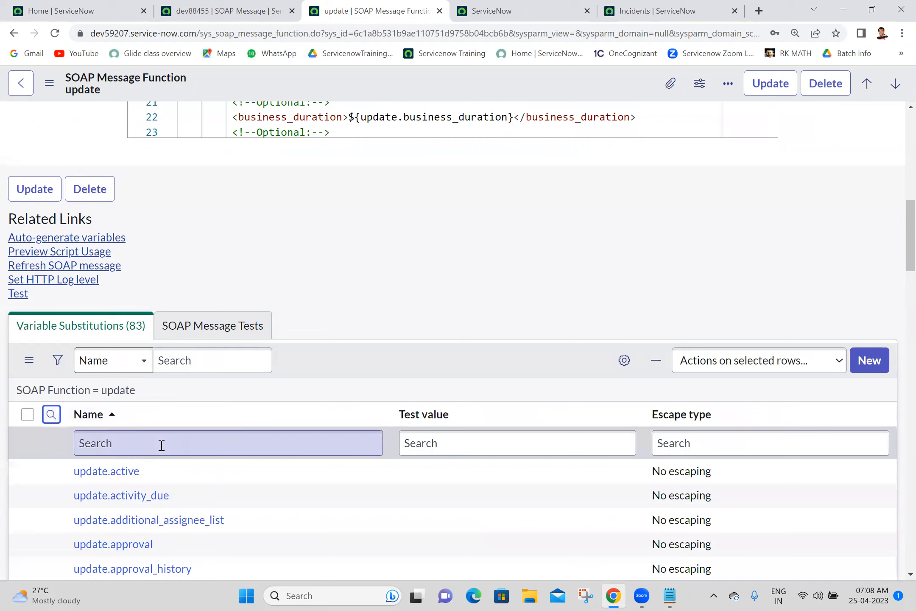
pyautogui.write('*short')
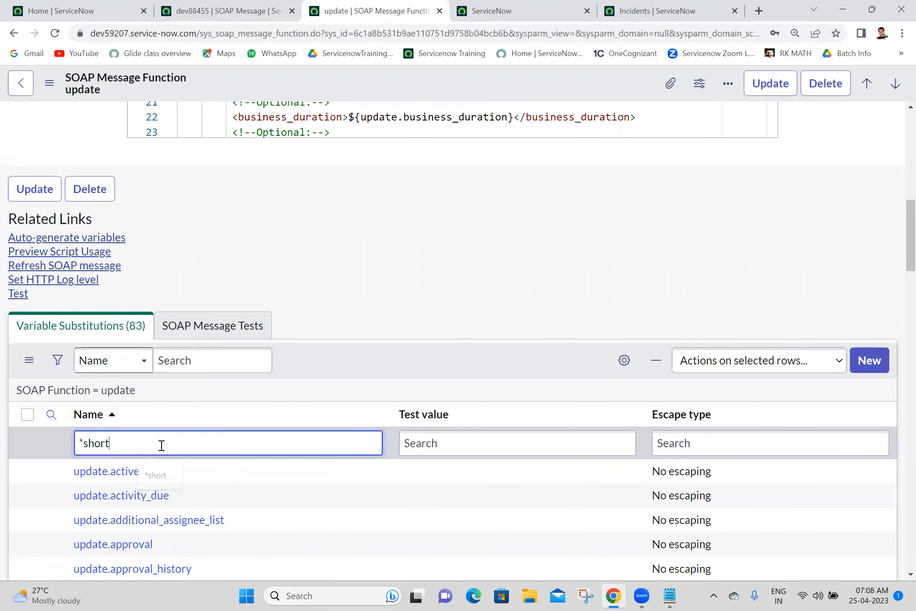
pyautogui.press('Return')
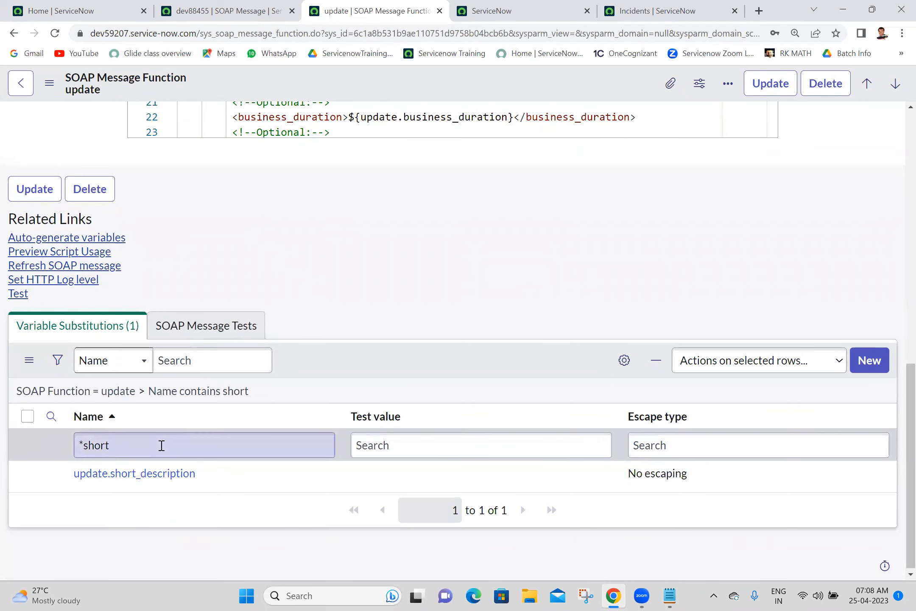
# Step: Set update.short_description's test value to 'welcome to soap message update method'
pyautogui.click(399, 473)
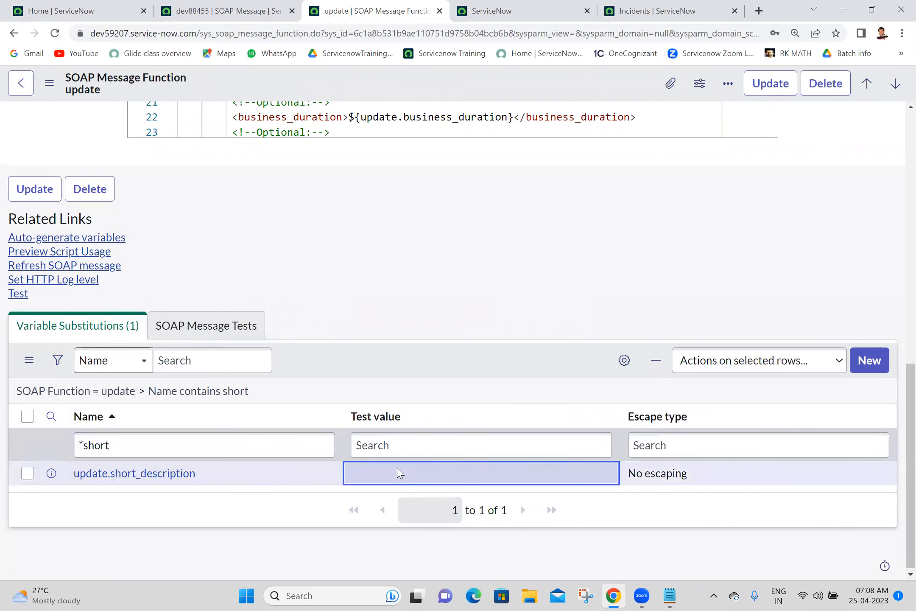
pyautogui.doubleClick(384, 473)
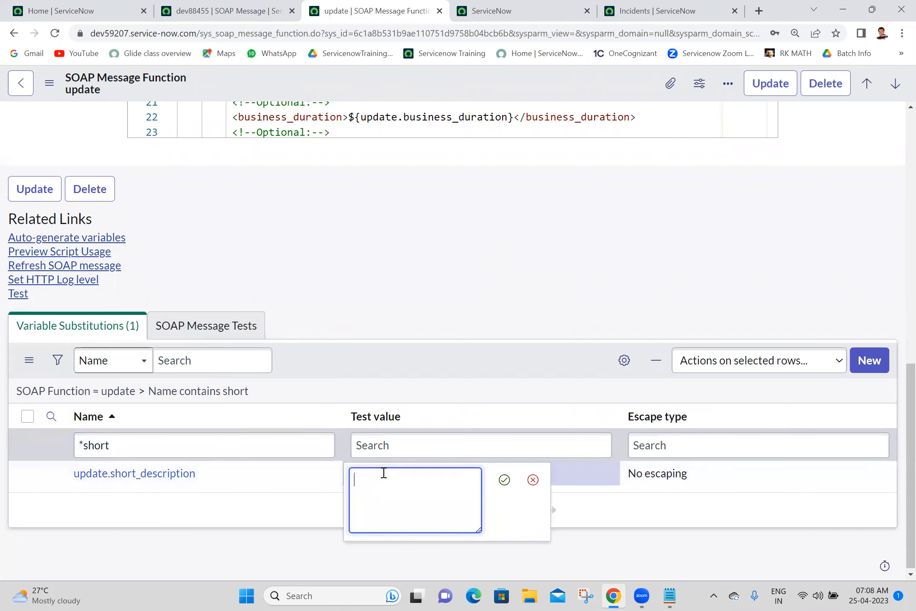
pyautogui.write('wel')
pyautogui.press('BackSpace')
pyautogui.write('com,')
pyautogui.write(' to soap ')
pyautogui.write('messae')
pyautogui.press('BackSpace')
pyautogui.write('ge update')
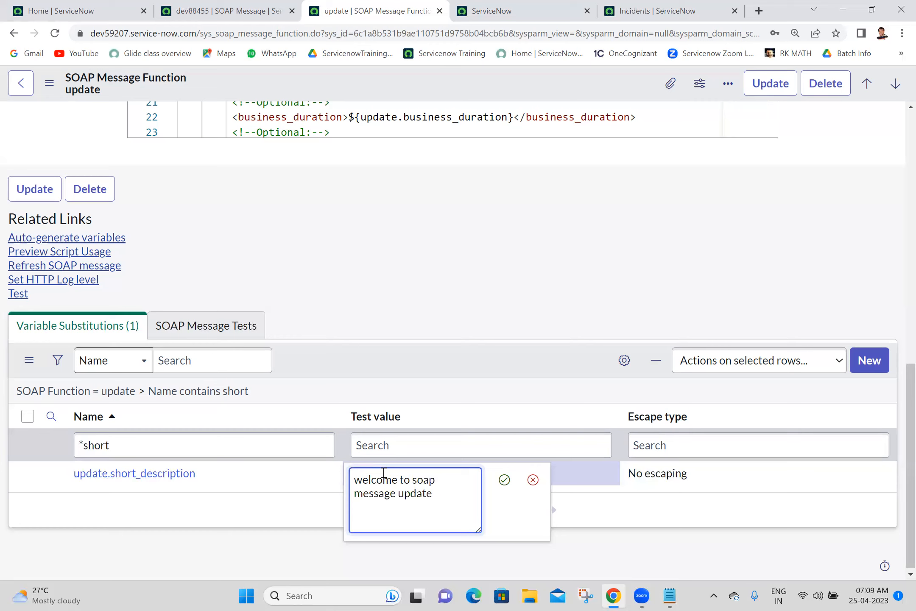
pyautogui.write(' method')
pyautogui.click(504, 480)
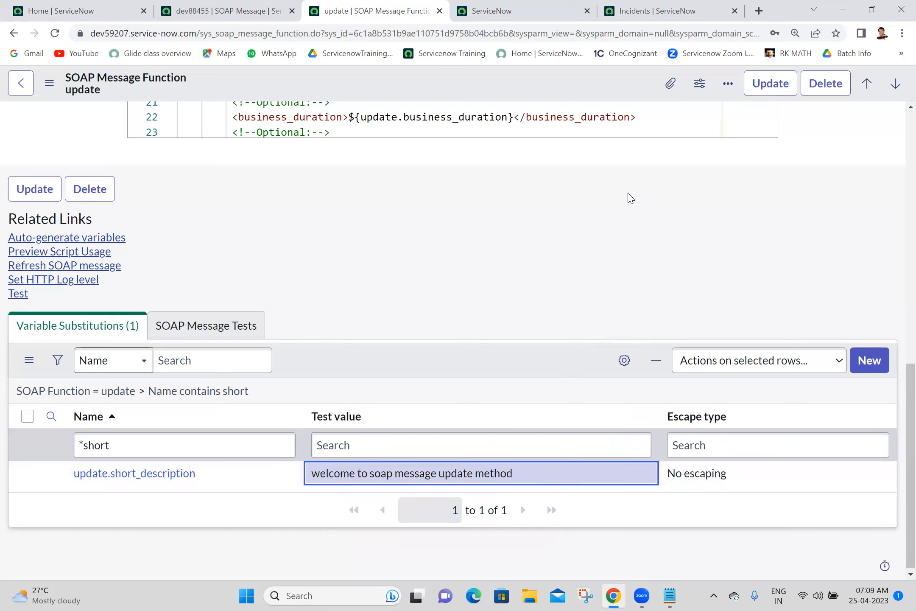
pyautogui.rightClick(486, 79)
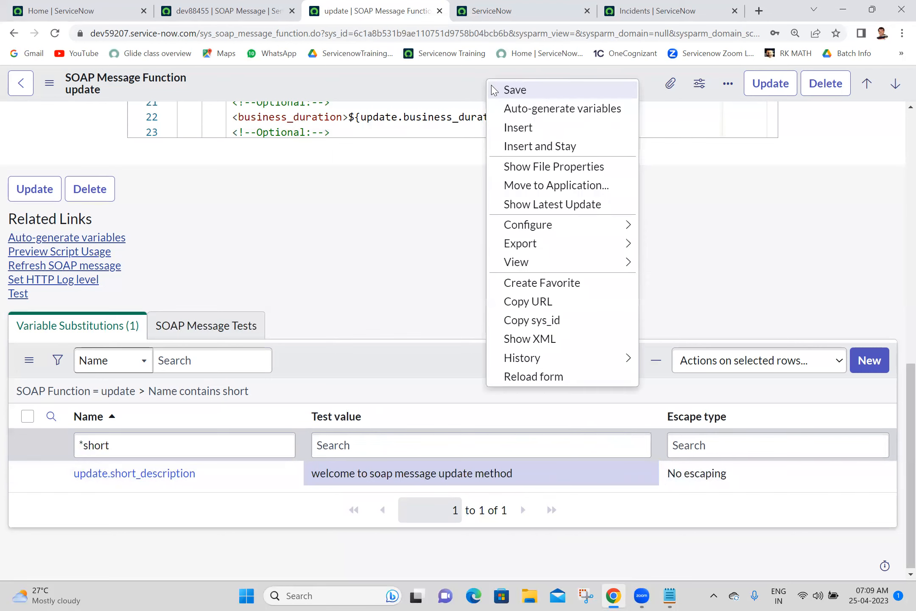
pyautogui.click(384, 272)
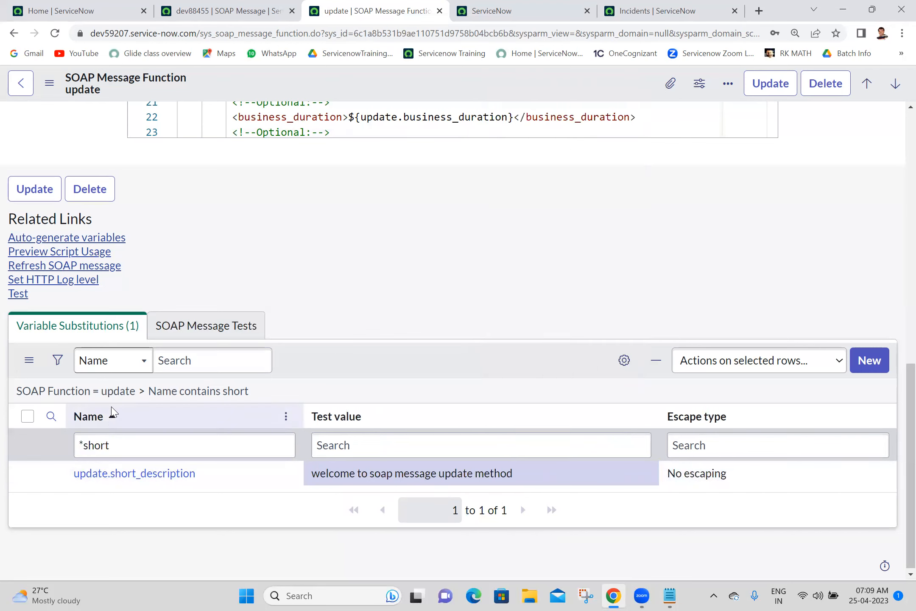
pyautogui.click(121, 399)
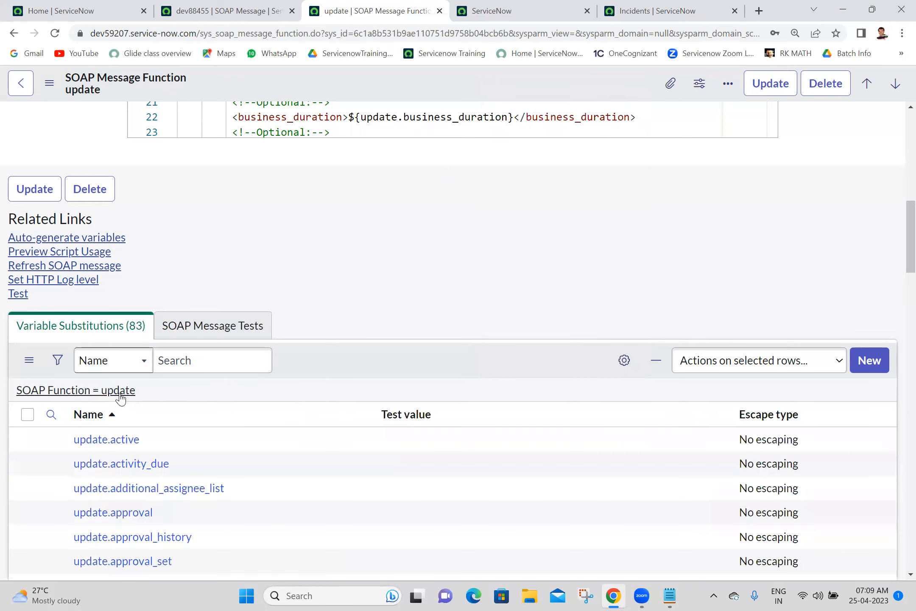
# Step: Filter the variable substitutions to names matching *cate
pyautogui.click(51, 415)
pyautogui.click(168, 447)
pyautogui.write('cate')
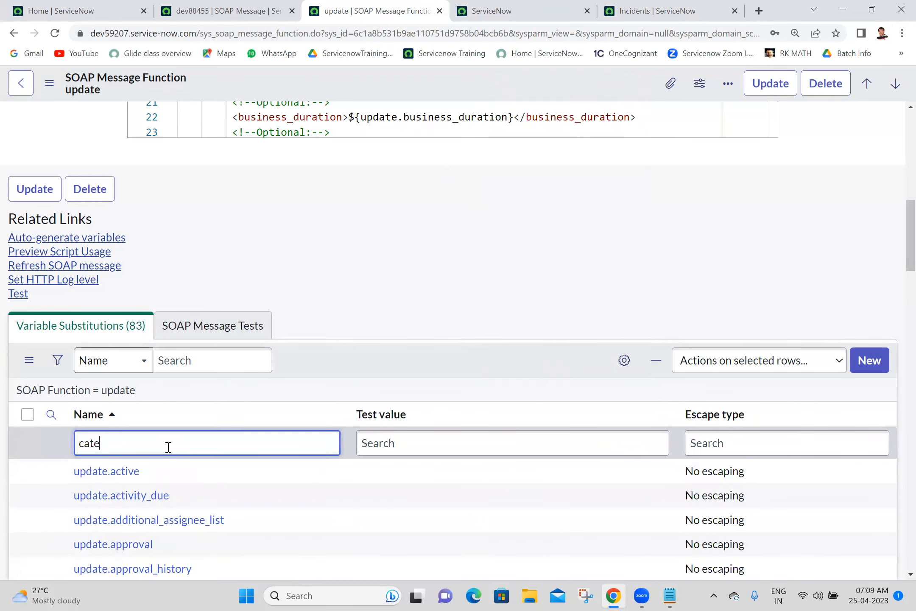
pyautogui.press('Return')
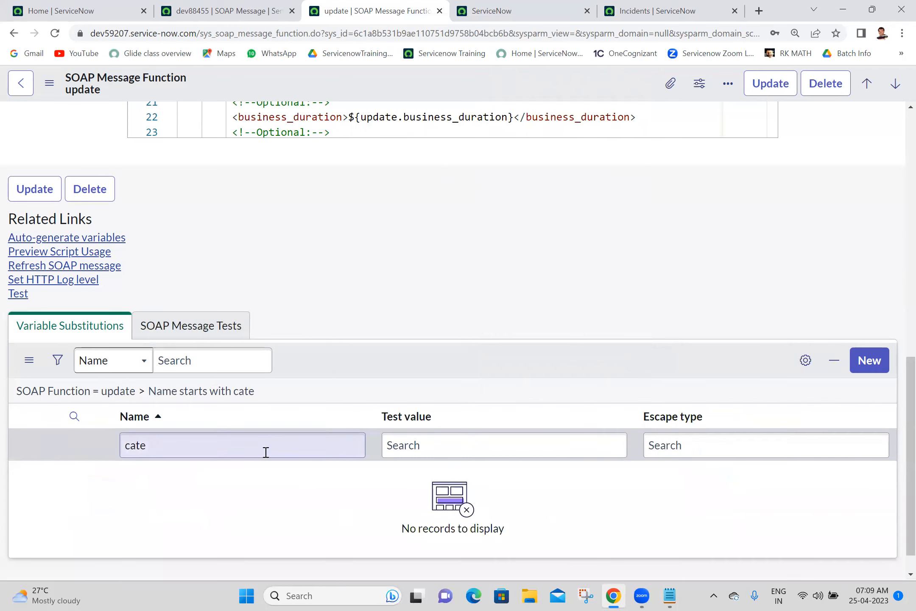
pyautogui.doubleClick(215, 453)
pyautogui.write('*')
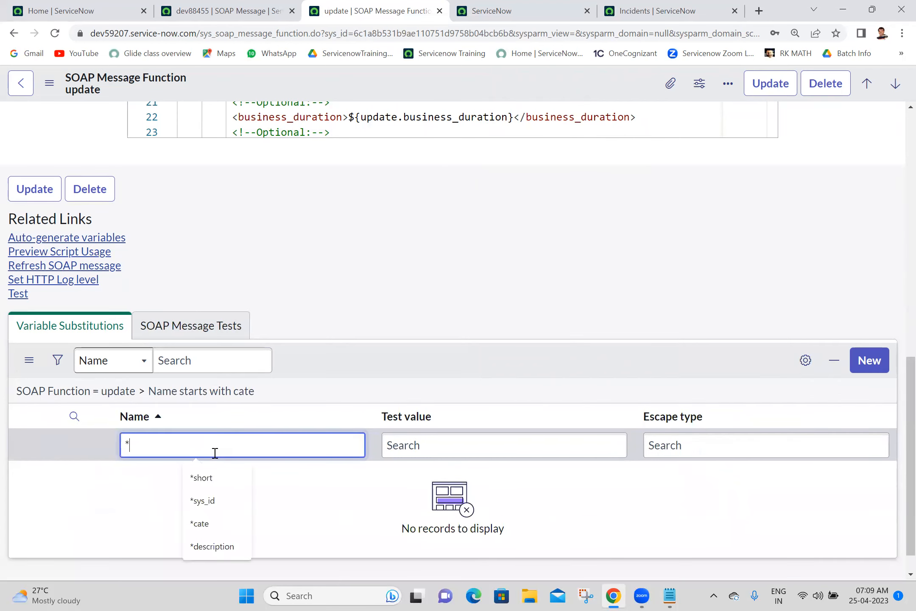
pyautogui.write('cate')
pyautogui.press('Return')
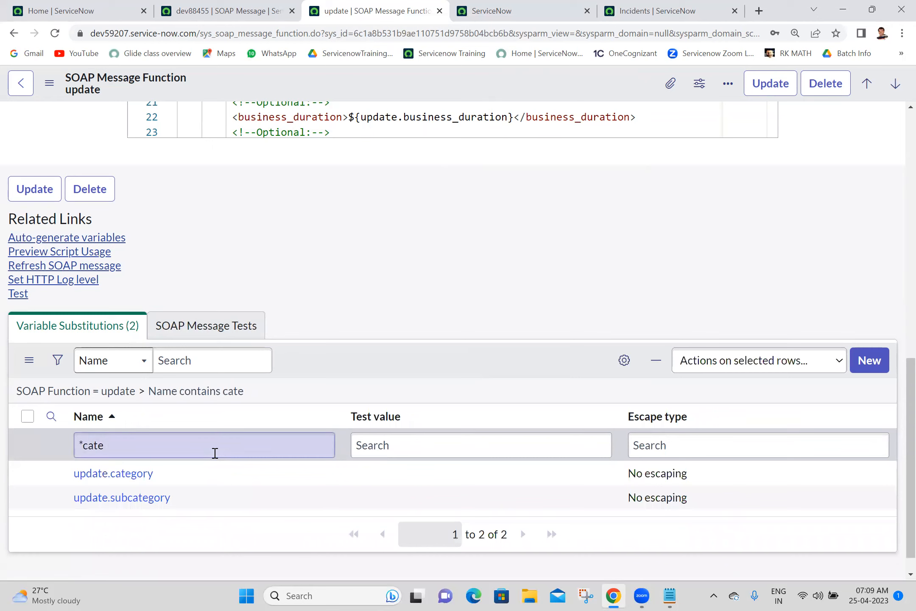
# Step: Set update.category's test value to software and run the update test, which returns HTTP 500
pyautogui.doubleClick(453, 476)
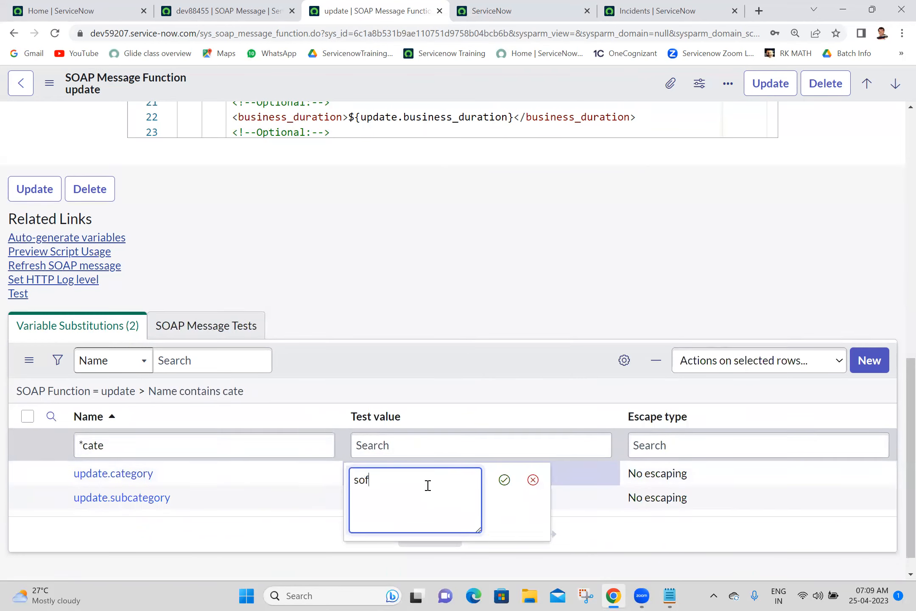
pyautogui.click(505, 480)
pyautogui.click(14, 296)
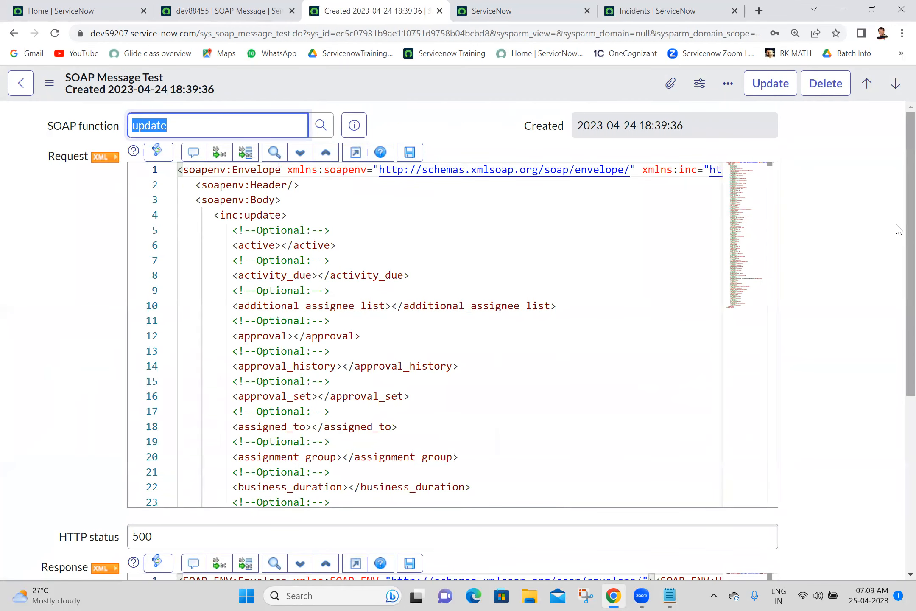
# Step: Copy the sys_id of the 'welcome to soap' incident from the incidents list
pyautogui.scroll(-1, 897, 297)
pyautogui.scroll(-1, 897, 306)
pyautogui.scroll(2, 896, 255)
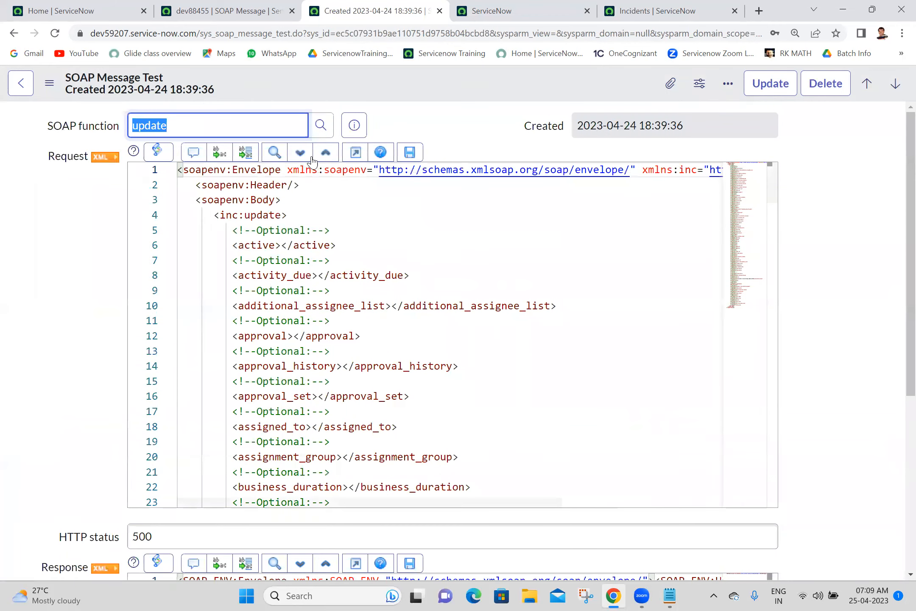
pyautogui.click(14, 33)
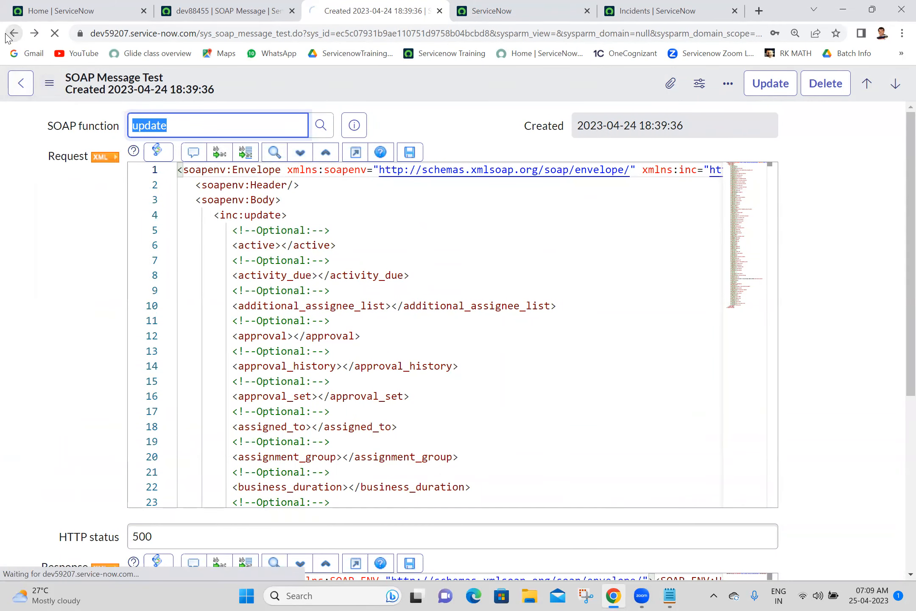
pyautogui.click(630, 5)
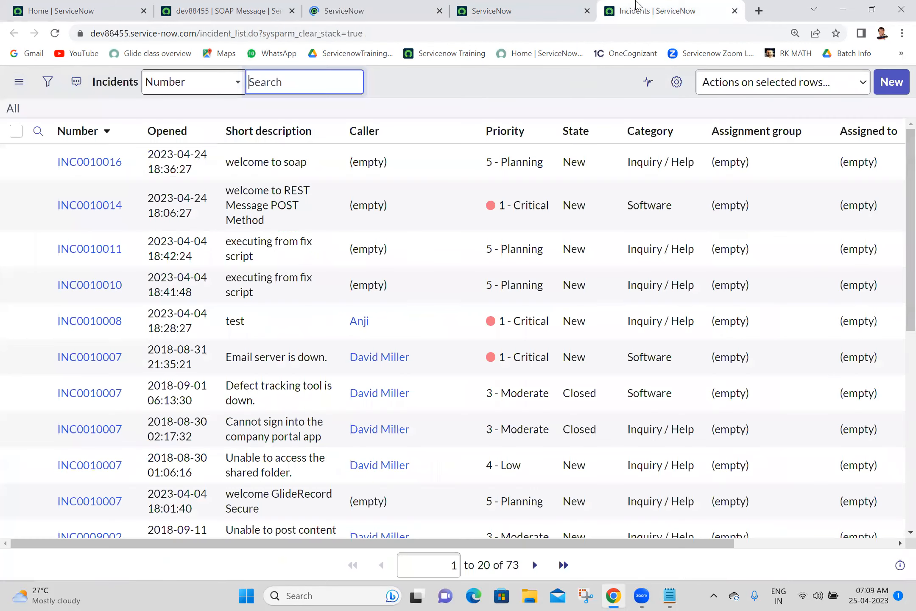
pyautogui.rightClick(128, 173)
pyautogui.click(187, 239)
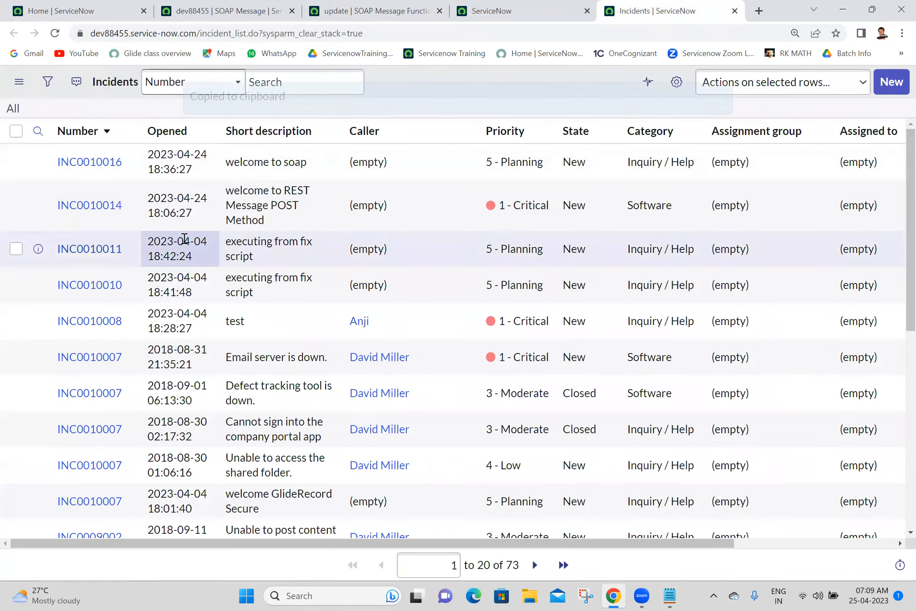
pyautogui.click(378, 9)
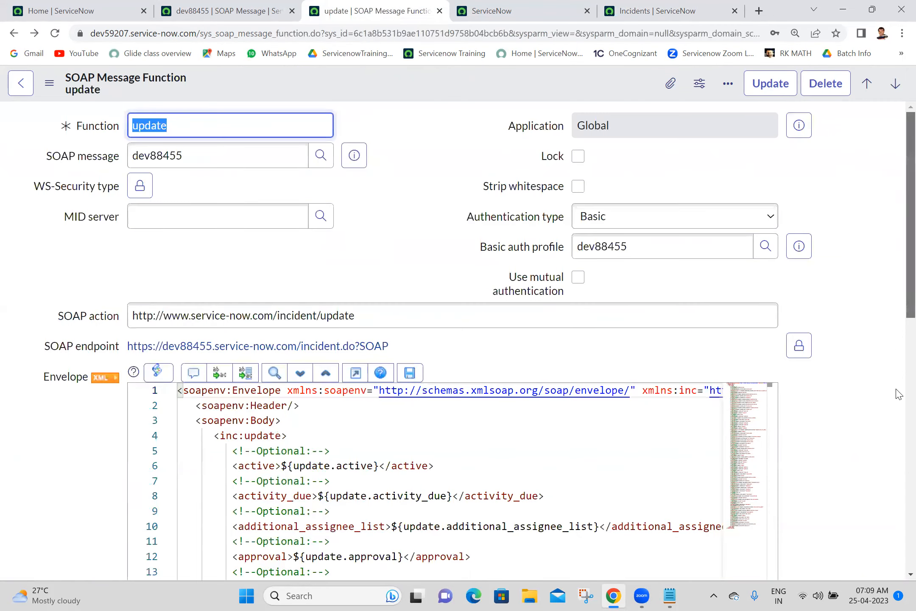
# Step: Filter variables to *sys_id and paste the incident sys_id as update.sys_id's test value
pyautogui.scroll(-8, 894, 445)
pyautogui.scroll(-4, 891, 492)
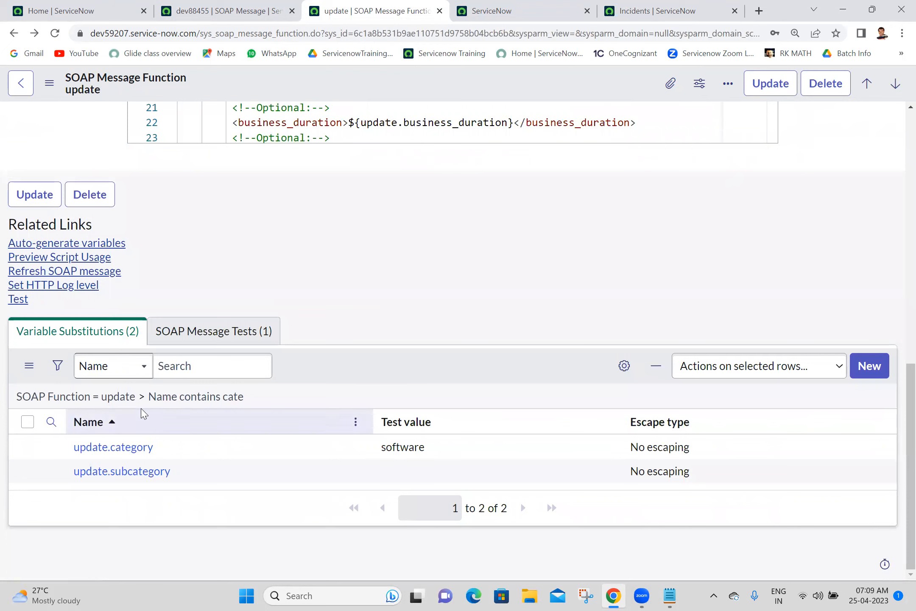
pyautogui.click(127, 398)
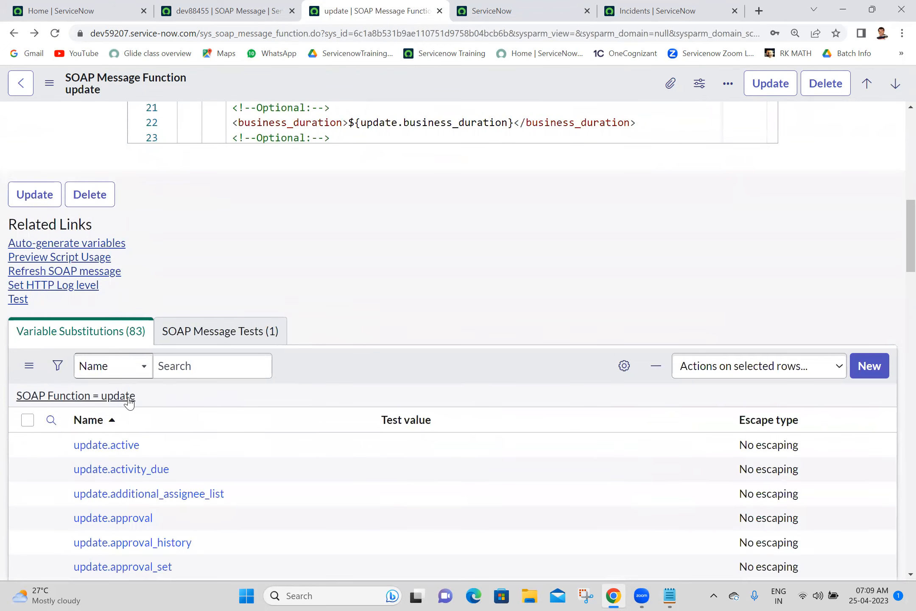
pyautogui.click(51, 420)
pyautogui.click(161, 459)
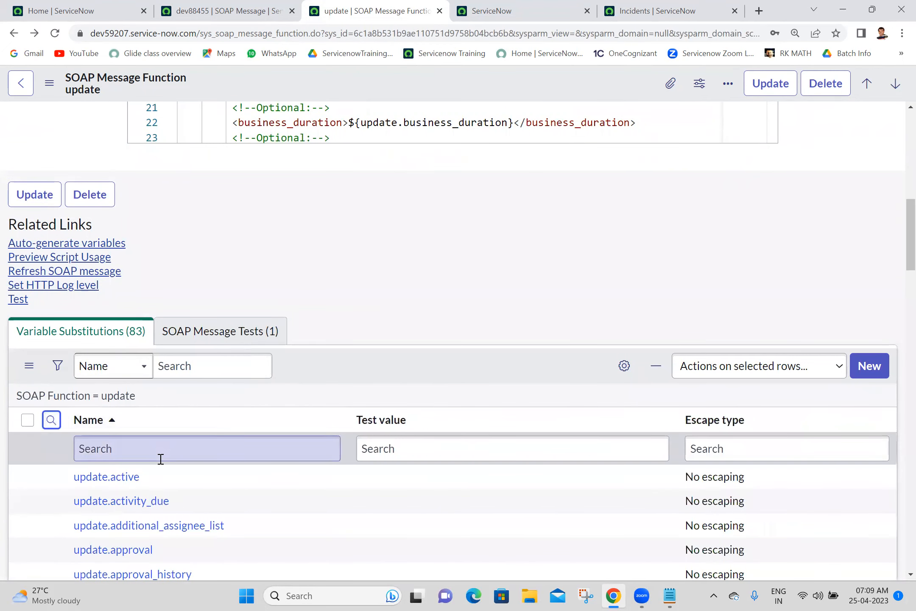
pyautogui.write('*sy')
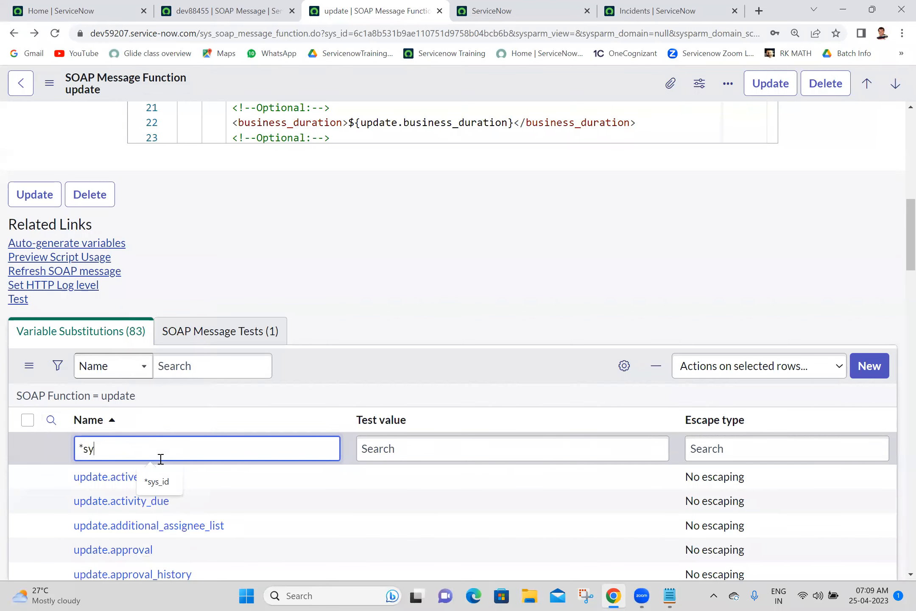
pyautogui.write('s_id')
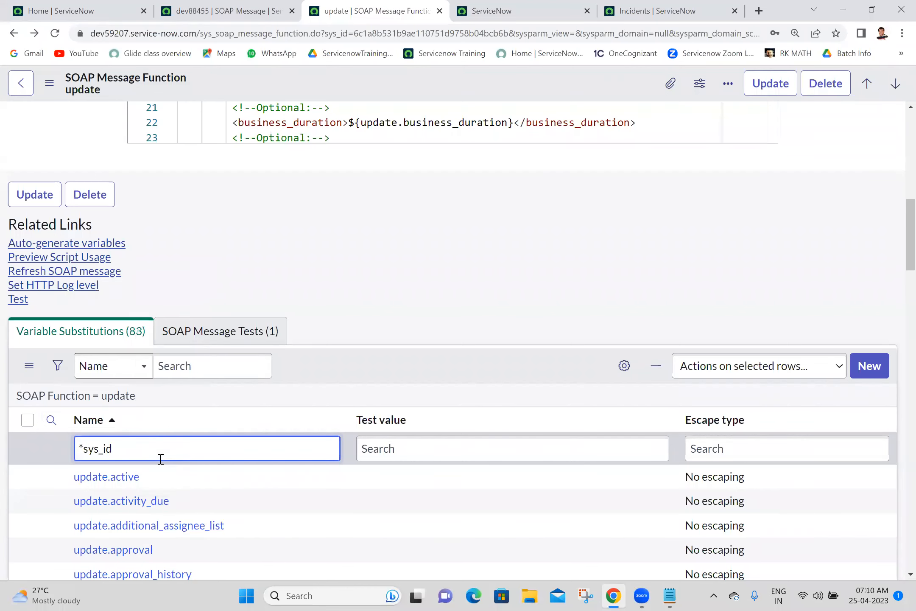
pyautogui.press('Return')
pyautogui.click(543, 483)
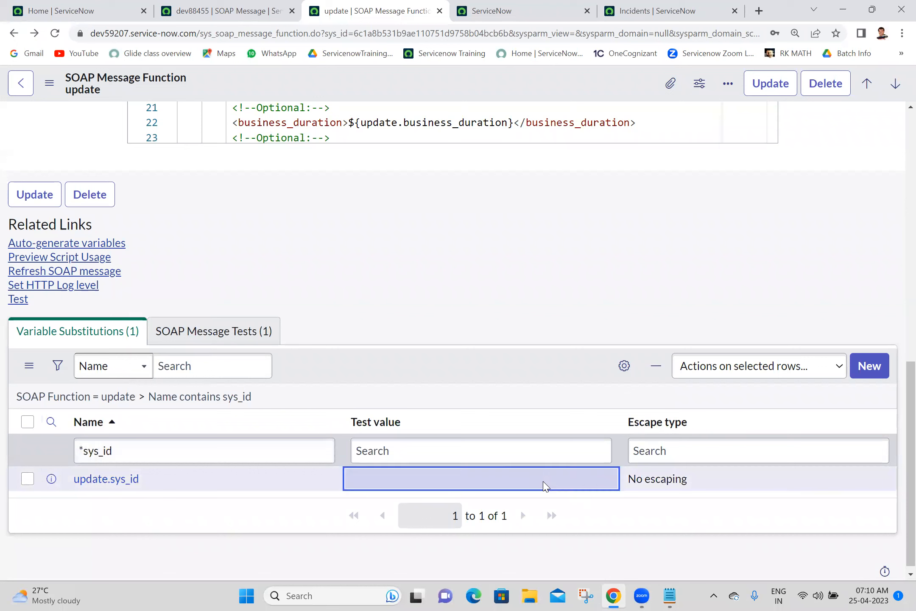
pyautogui.doubleClick(545, 485)
pyautogui.click(531, 485)
pyautogui.doubleClick(530, 485)
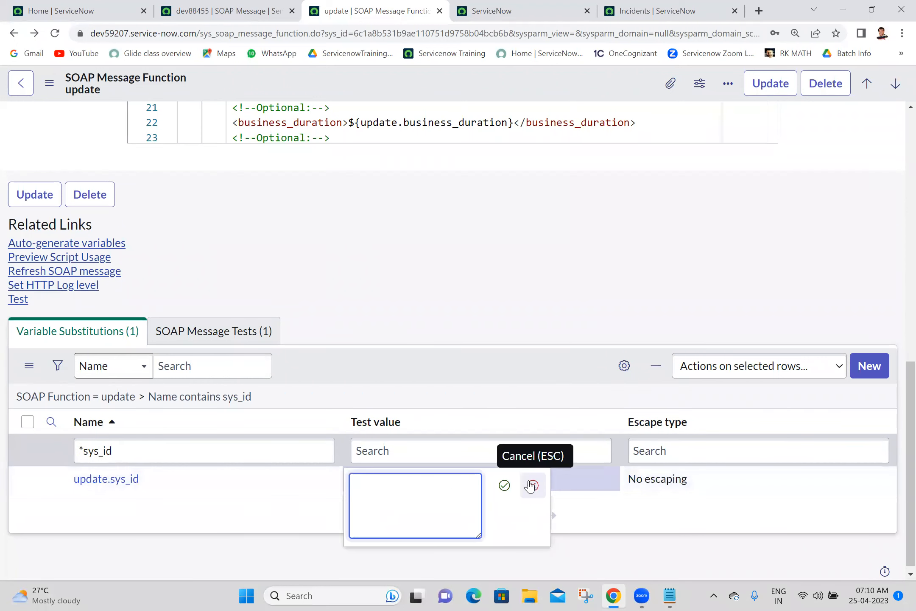
pyautogui.hotkey('ctrl', 'v')
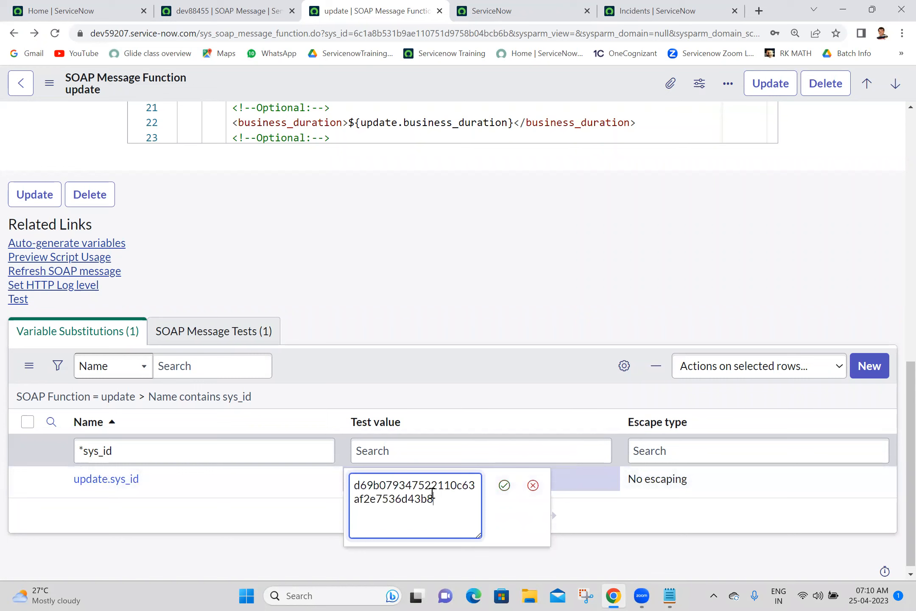
pyautogui.click(505, 485)
# Step: Save the update function and rerun its test, now returning HTTP 200
pyautogui.rightClick(438, 87)
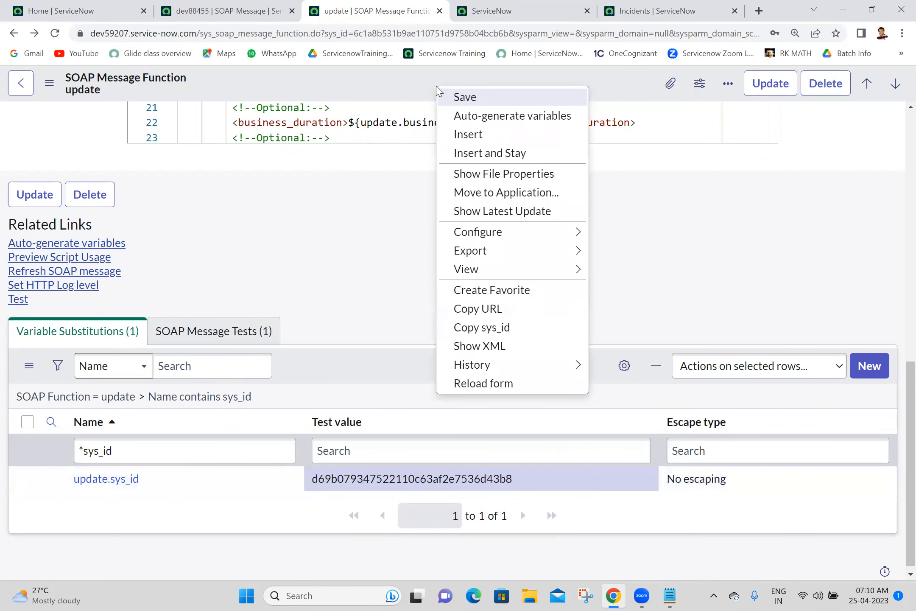
pyautogui.click(465, 97)
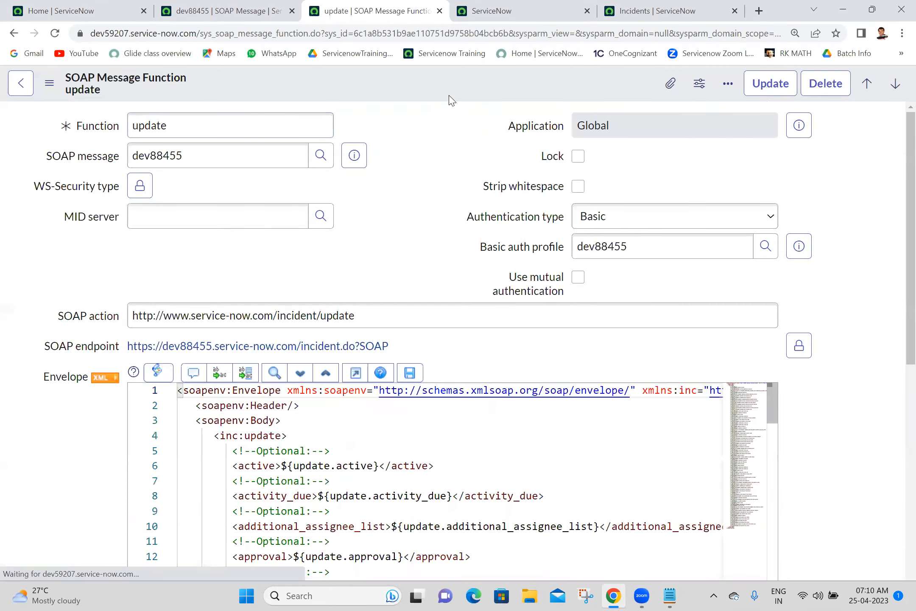
pyautogui.moveTo(911, 161); pyautogui.dragTo(911, 343)
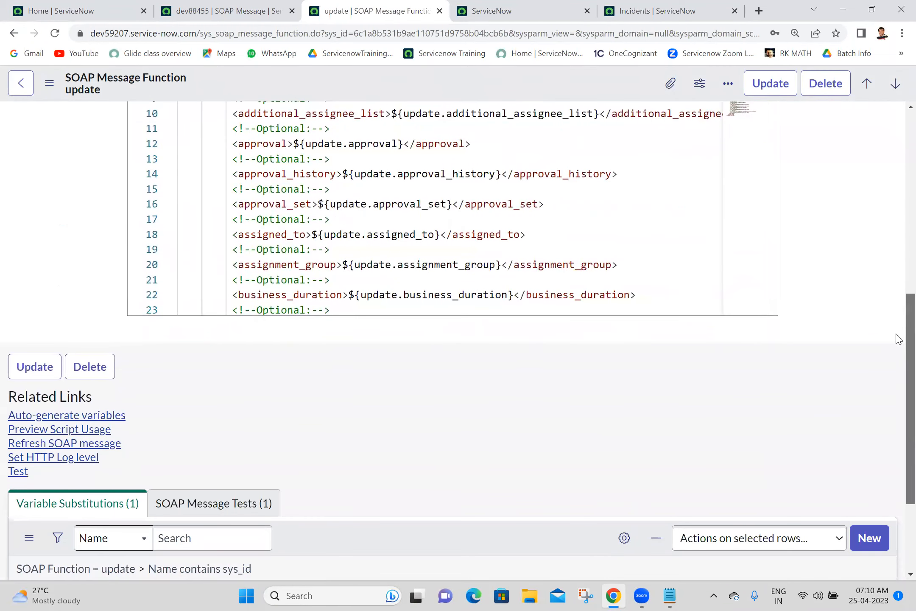
pyautogui.click(15, 471)
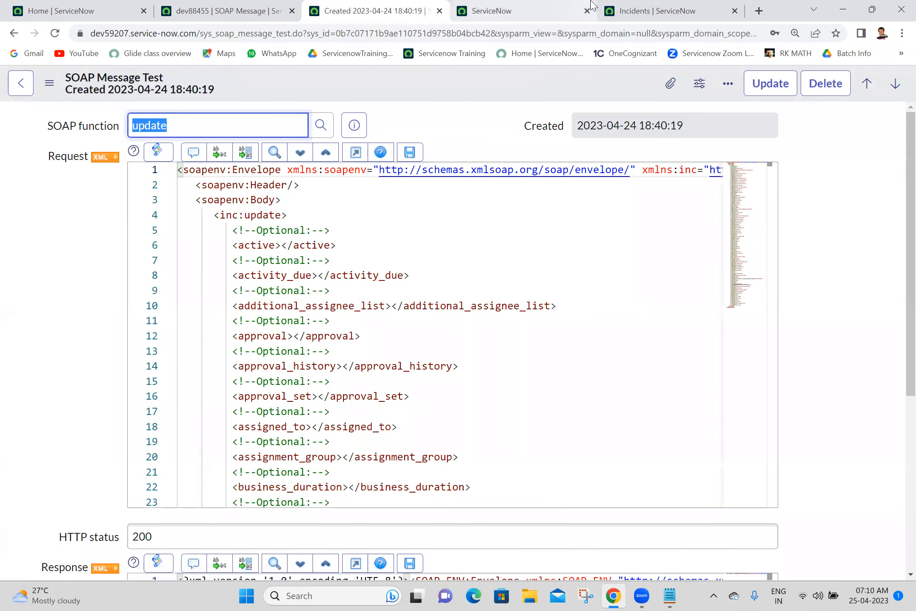
# Step: Confirm in the reloaded incident list that INC0010016 shows the updated description and Software category
pyautogui.click(662, 10)
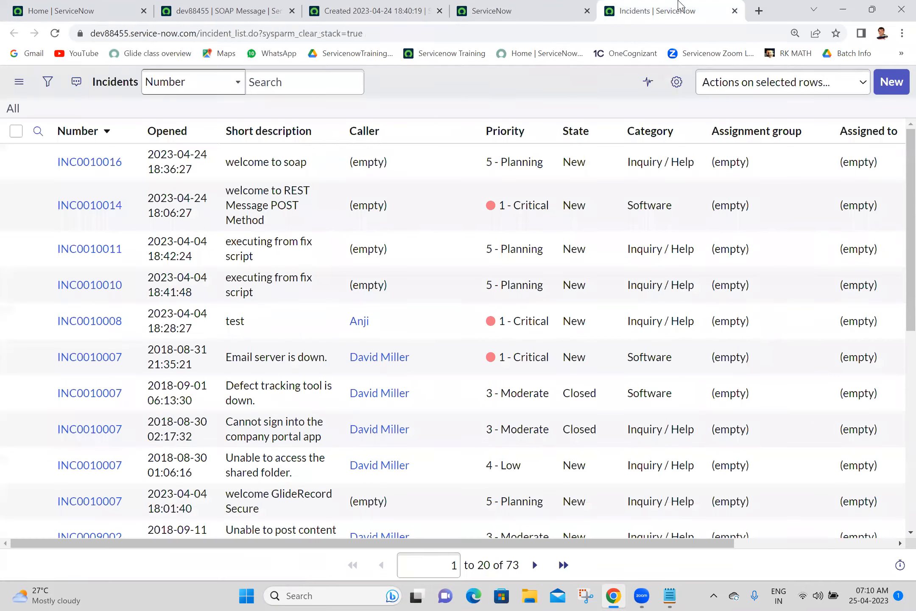
pyautogui.click(54, 34)
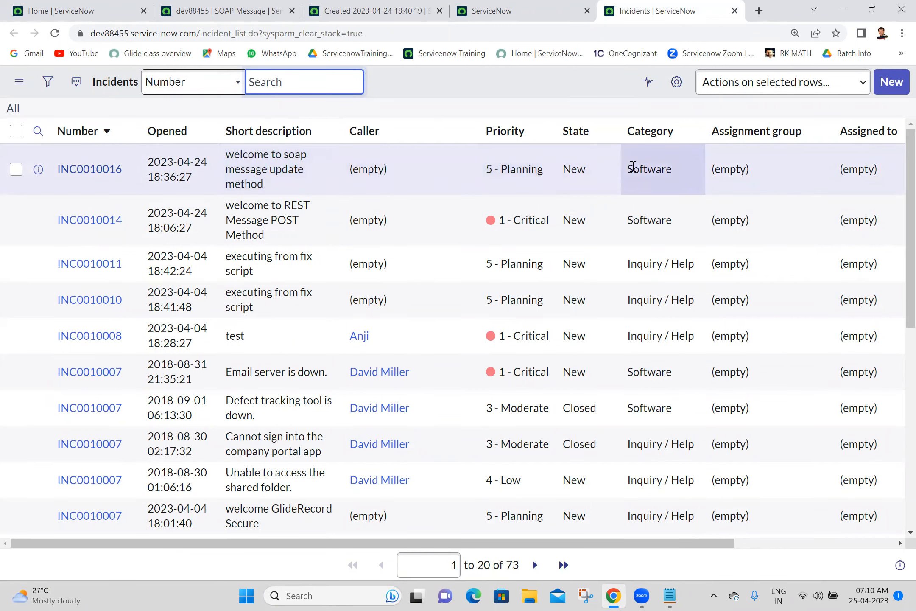
pyautogui.click(375, 11)
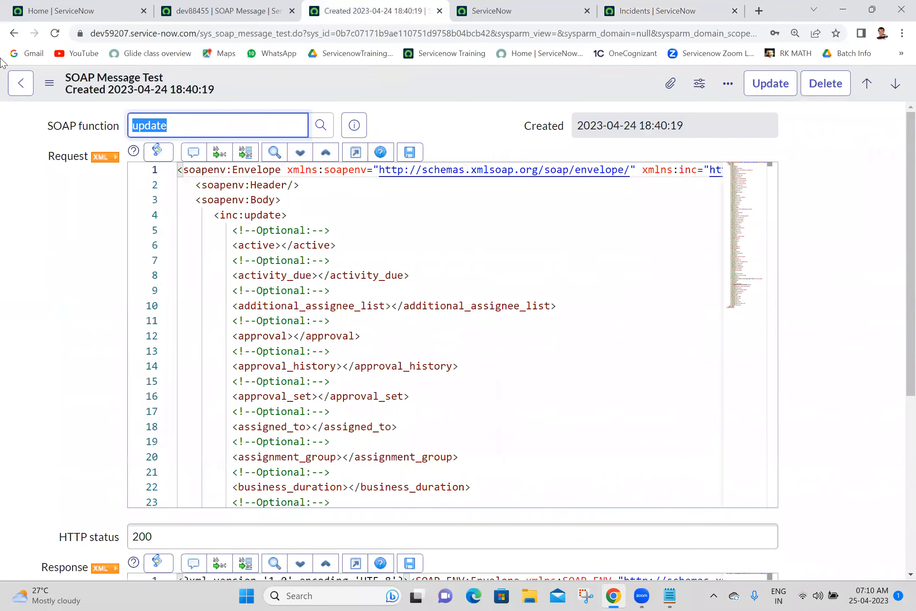
# Step: Preview the update function's sample usage script and copy the generated script text
pyautogui.click(14, 34)
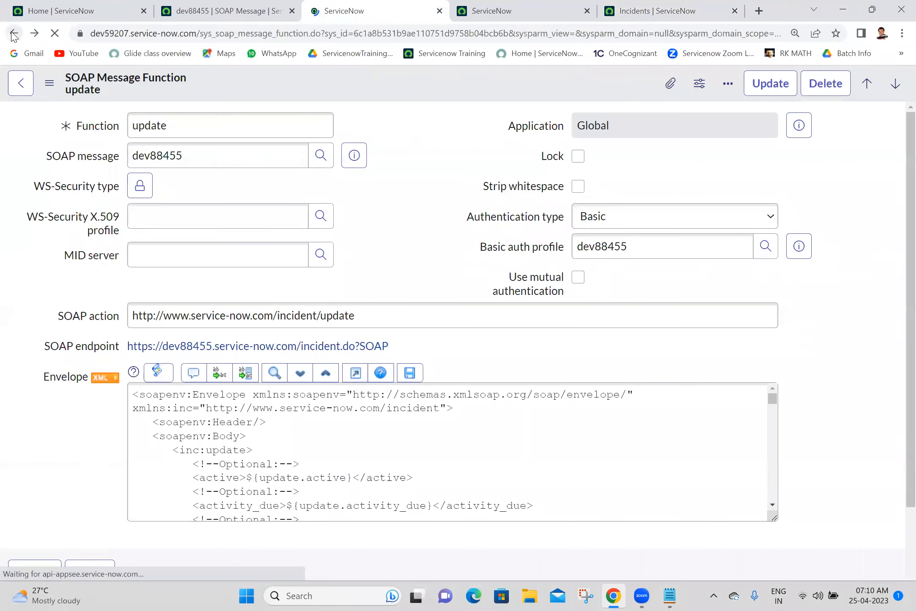
pyautogui.moveTo(910, 218); pyautogui.dragTo(873, 448)
pyautogui.click(102, 318)
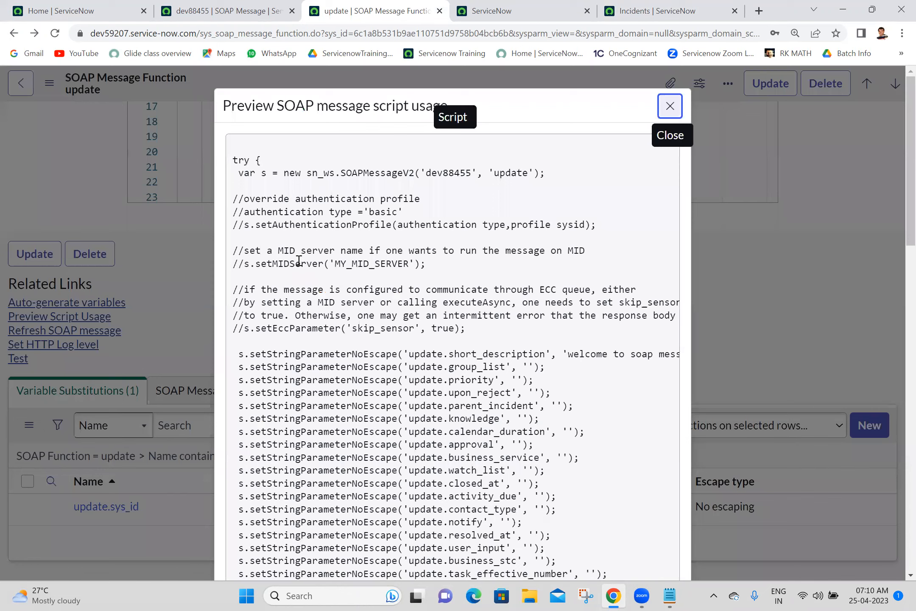
pyautogui.moveTo(234, 144); pyautogui.dragTo(343, 523)
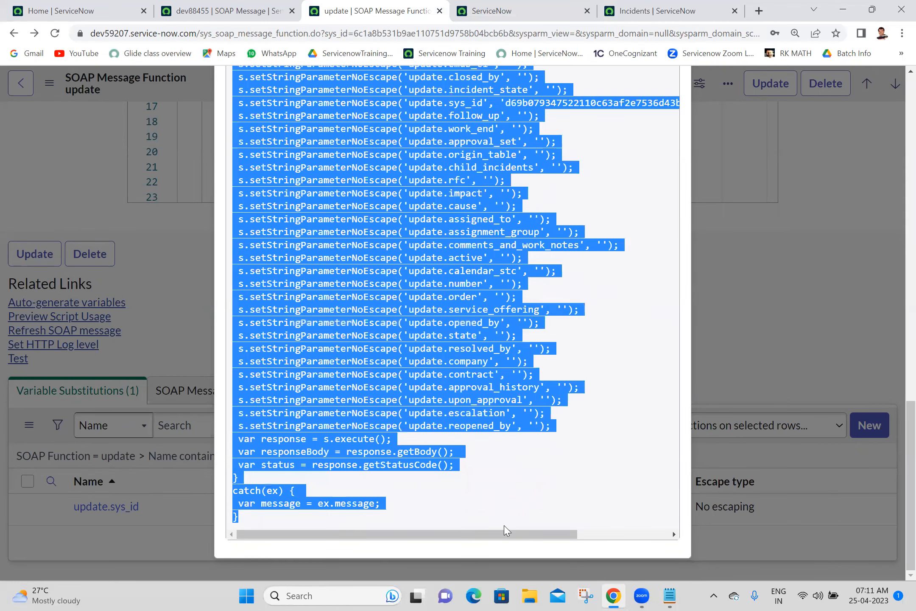
pyautogui.click(669, 595)
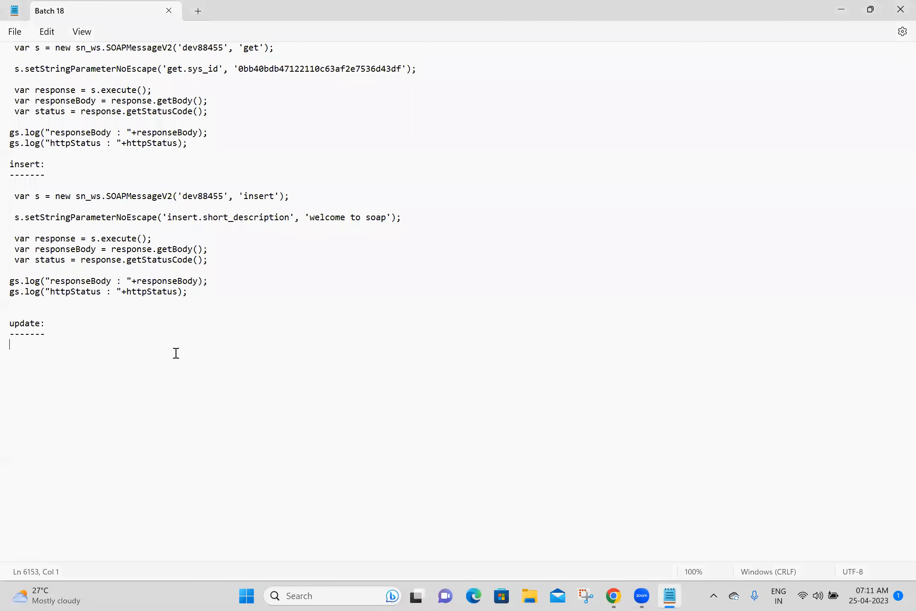
# Step: Paste the update script under 'update:' and strip the catch block and unused parameter lines
pyautogui.hotkey('ctrl', 'v')
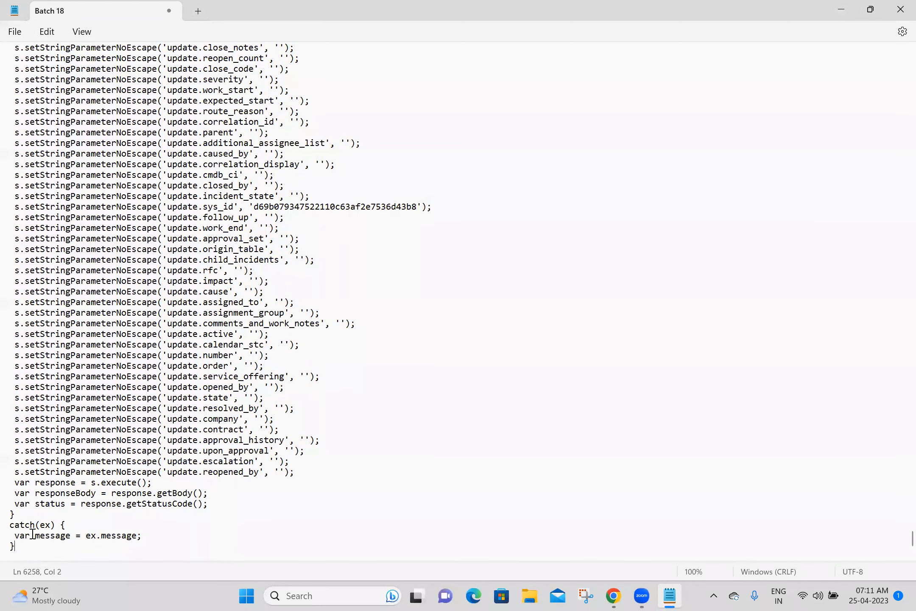
pyautogui.moveTo(24, 546); pyautogui.dragTo(10, 515)
pyautogui.press('Delete')
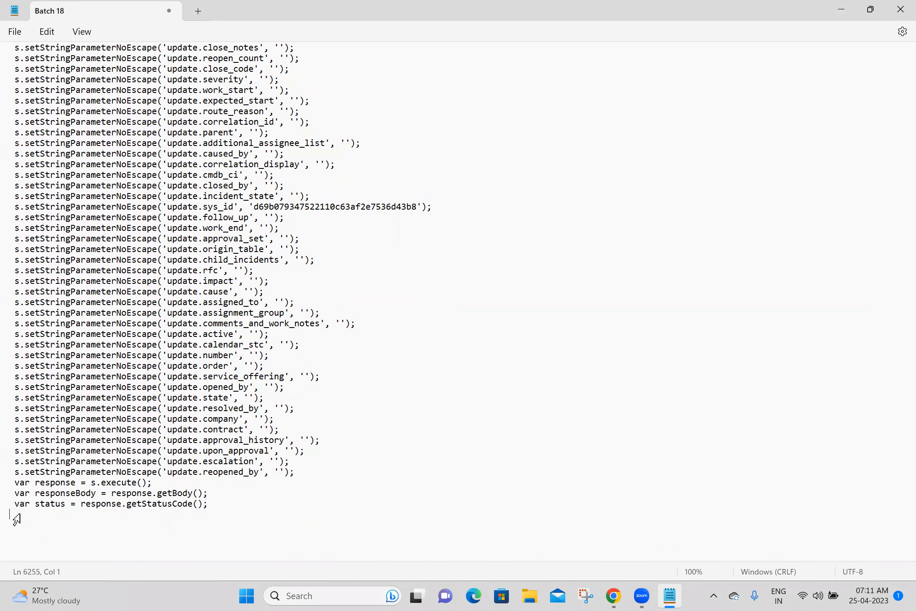
pyautogui.click(306, 467)
pyautogui.moveTo(305, 467); pyautogui.dragTo(12, 221)
pyautogui.press('Delete')
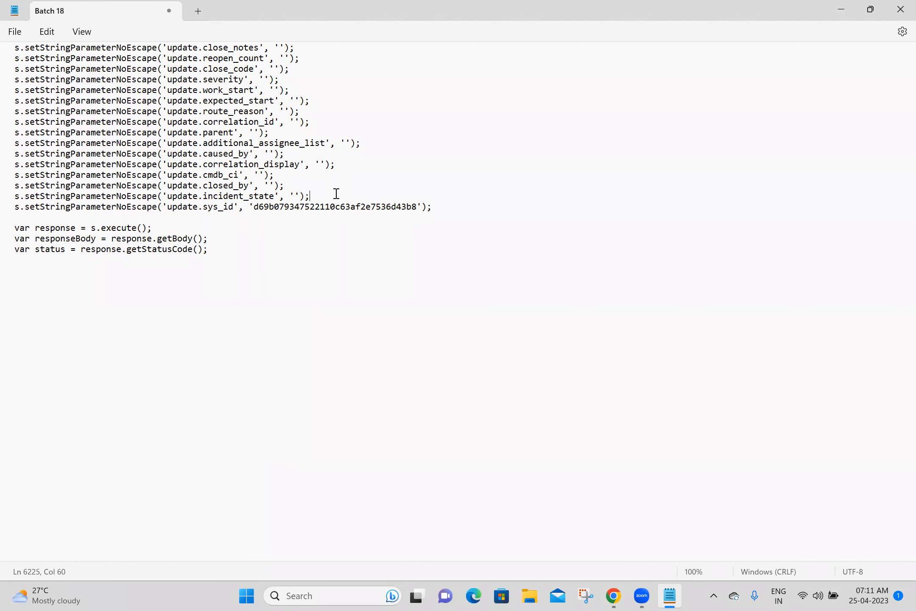
pyautogui.moveTo(336, 193); pyautogui.dragTo(11, 365)
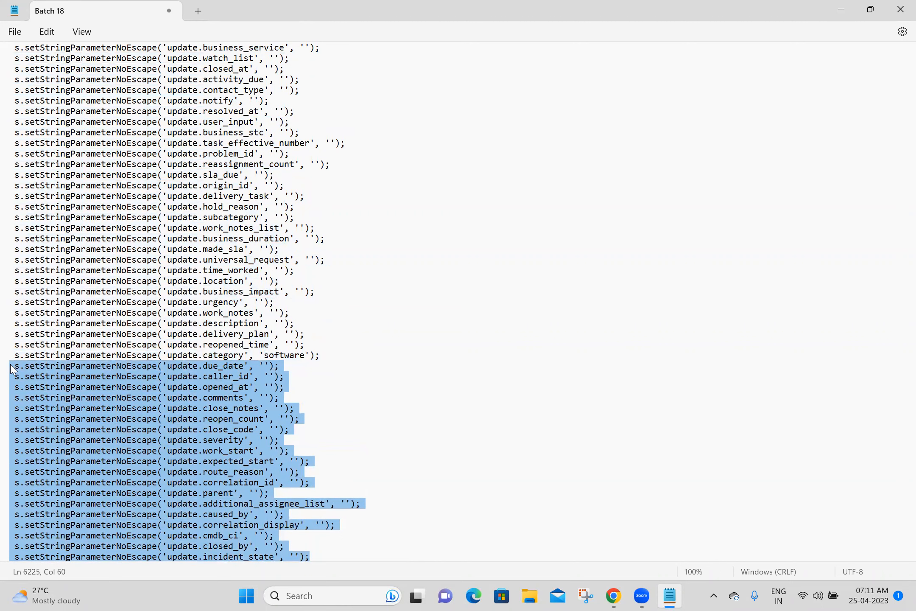
pyautogui.press('BackSpace')
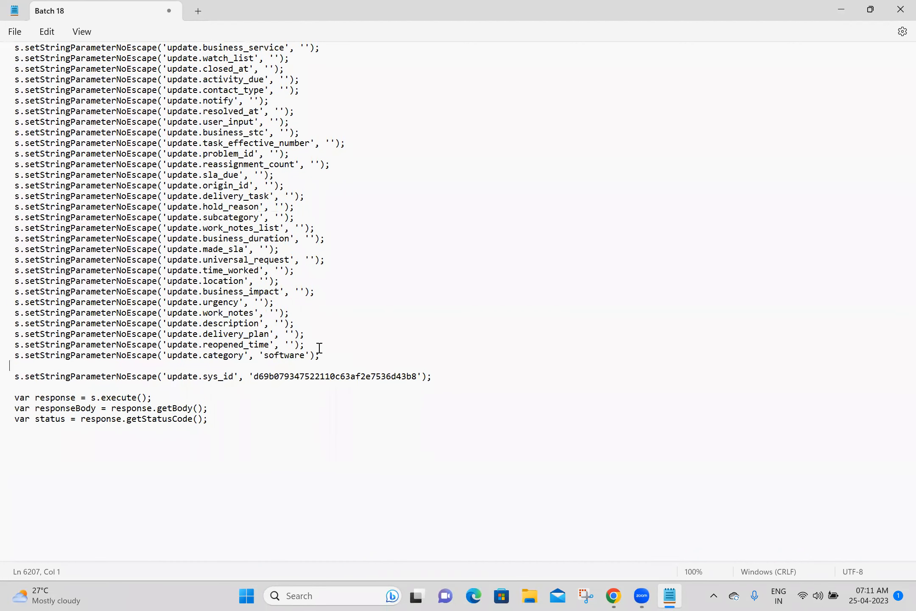
pyautogui.moveTo(313, 343); pyautogui.dragTo(7, 317)
pyautogui.press('Delete')
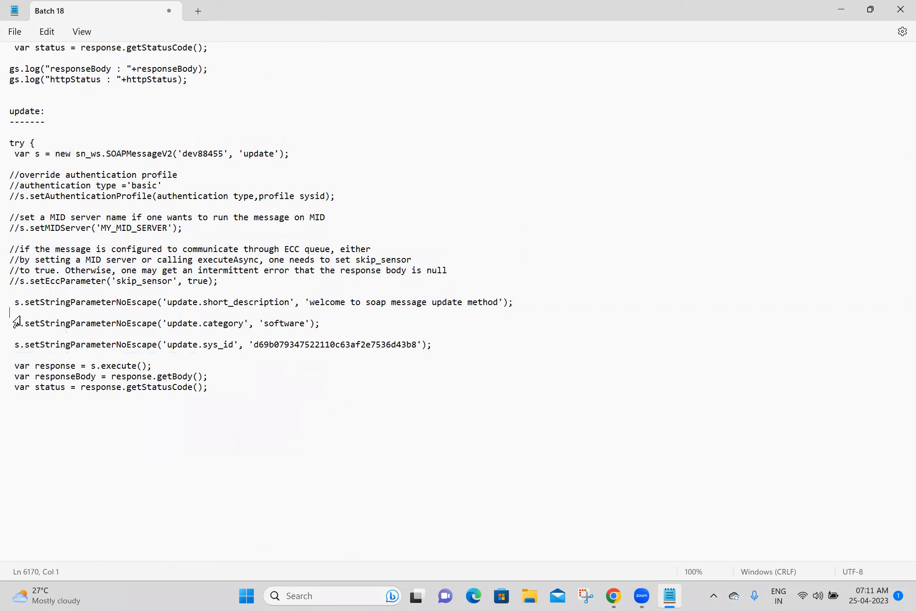
pyautogui.press('Delete')
pyautogui.click(13, 323)
pyautogui.press('Delete')
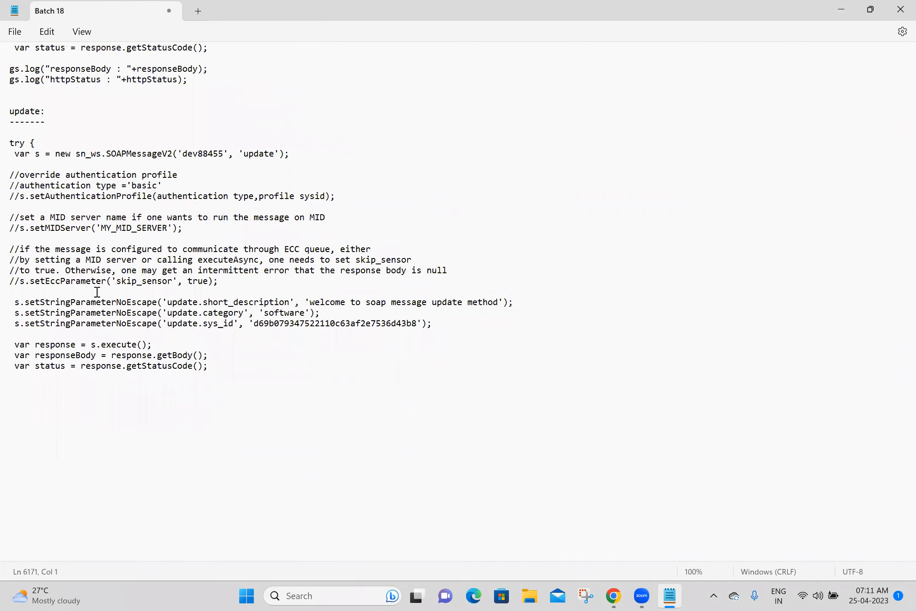
# Step: Remove the commented setup block and try line, then add the gs.log lines below the script
pyautogui.moveTo(183, 290); pyautogui.dragTo(15, 174)
pyautogui.press('Delete')
pyautogui.moveTo(49, 138); pyautogui.dragTo(9, 143)
pyautogui.press('Delete')
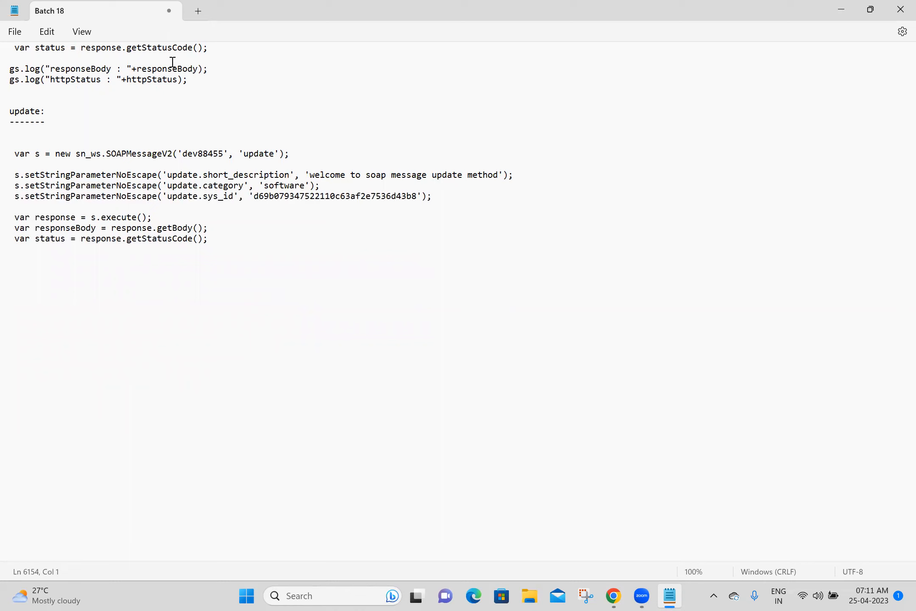
pyautogui.moveTo(206, 86); pyautogui.dragTo(15, 59)
pyautogui.hotkey('ctrl', 'c')
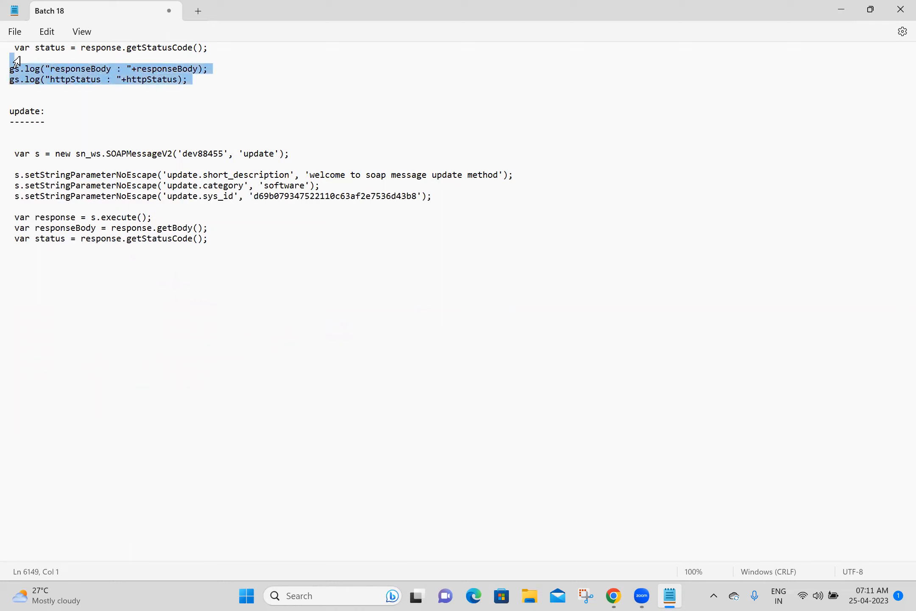
pyautogui.click(31, 252)
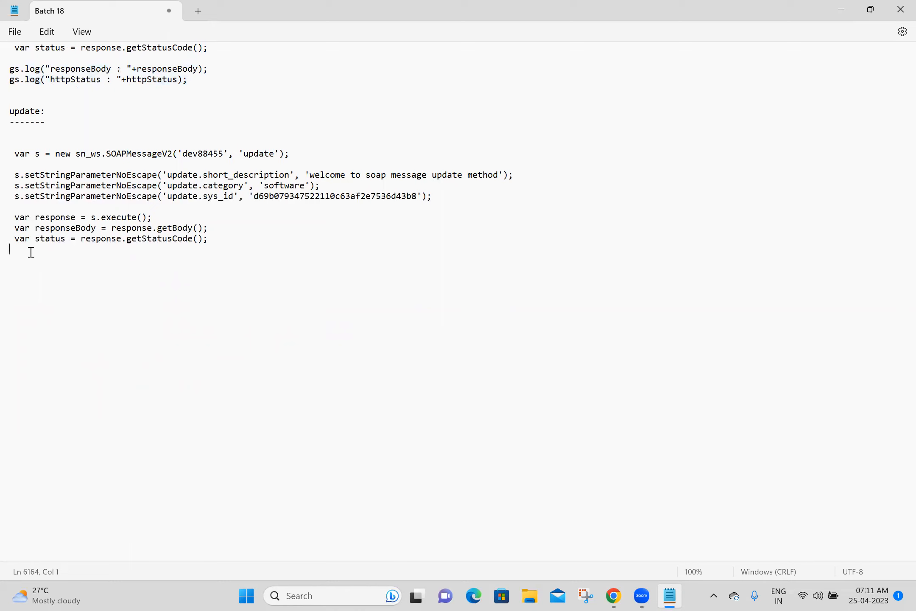
pyautogui.hotkey('ctrl', 'v')
pyautogui.press('Return')
pyautogui.press('Return')
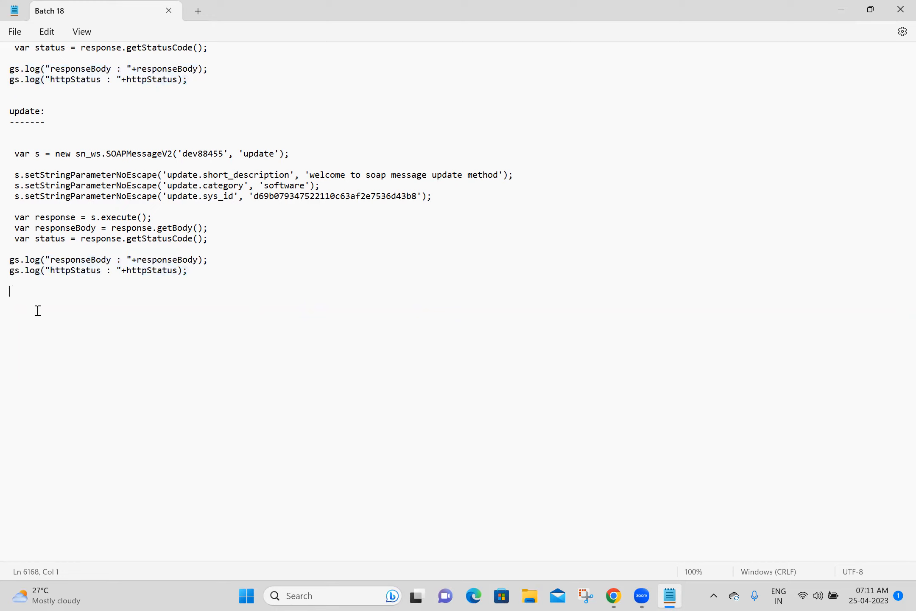
# Step: Add a 'delete' heading underlined with dashes and save the notes
pyautogui.write('d')
pyautogui.write('-----')
pyautogui.press('Return')
pyautogui.hotkey('ctrl', 's')
pyautogui.click(609, 596)
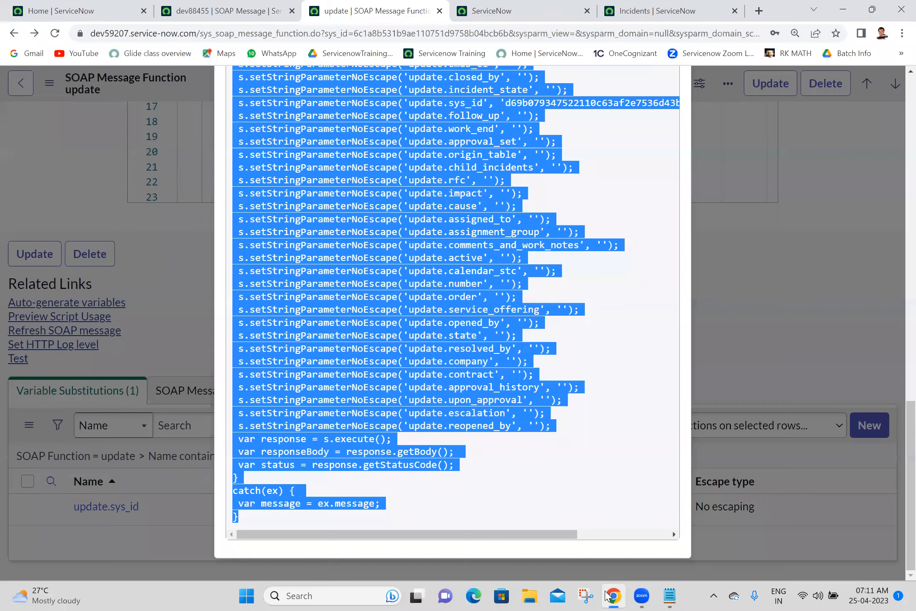
# Step: Open the deleteRecord function of the SOAP message in its own tab
pyautogui.click(440, 11)
pyautogui.click(220, 11)
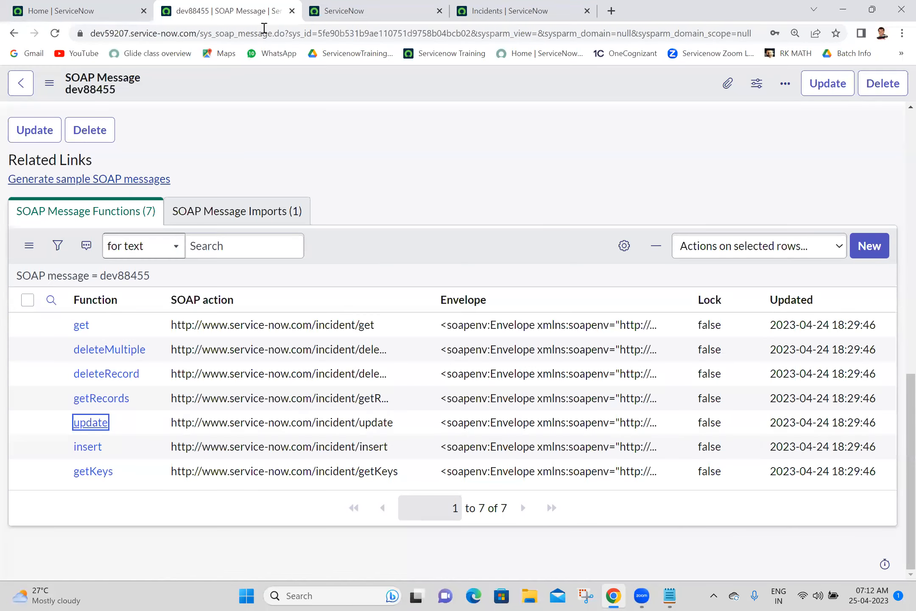
pyautogui.middleClick(111, 374)
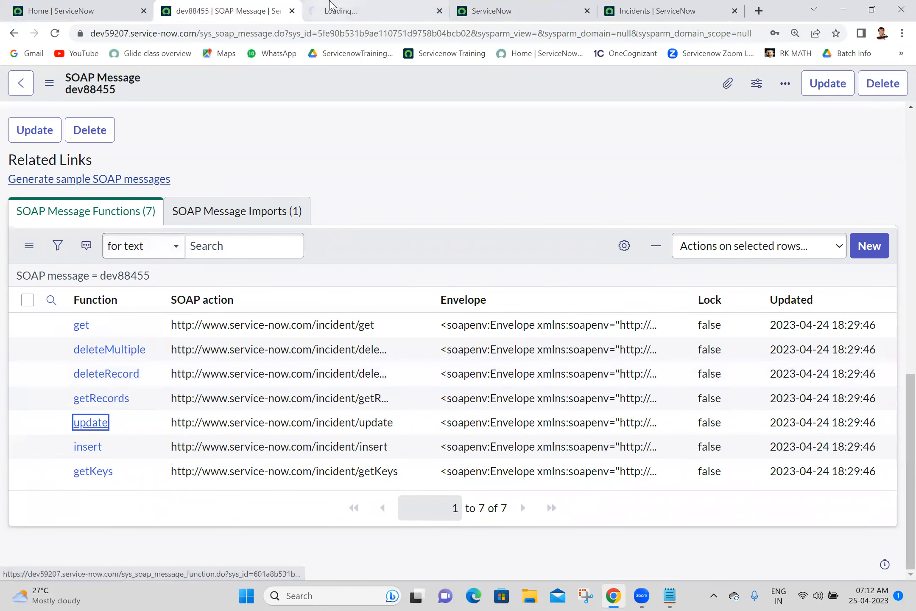
pyautogui.click(331, 6)
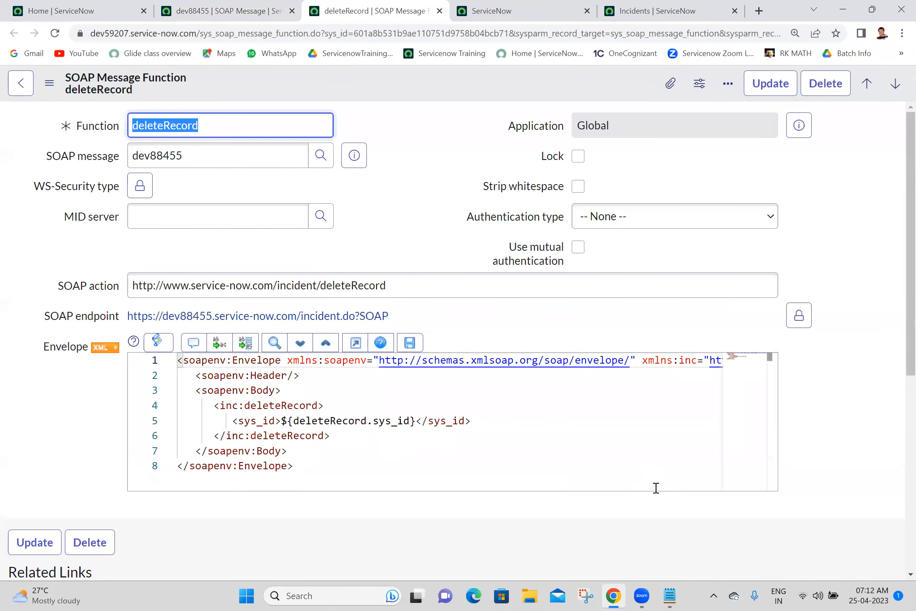
# Step: Rename the Notepad heading to 'deleteRecord:', lengthen its underline, and save
pyautogui.click(670, 596)
pyautogui.click(38, 291)
pyautogui.write('Record:')
pyautogui.click(47, 301)
pyautogui.write('-------------')
pyautogui.press('Return')
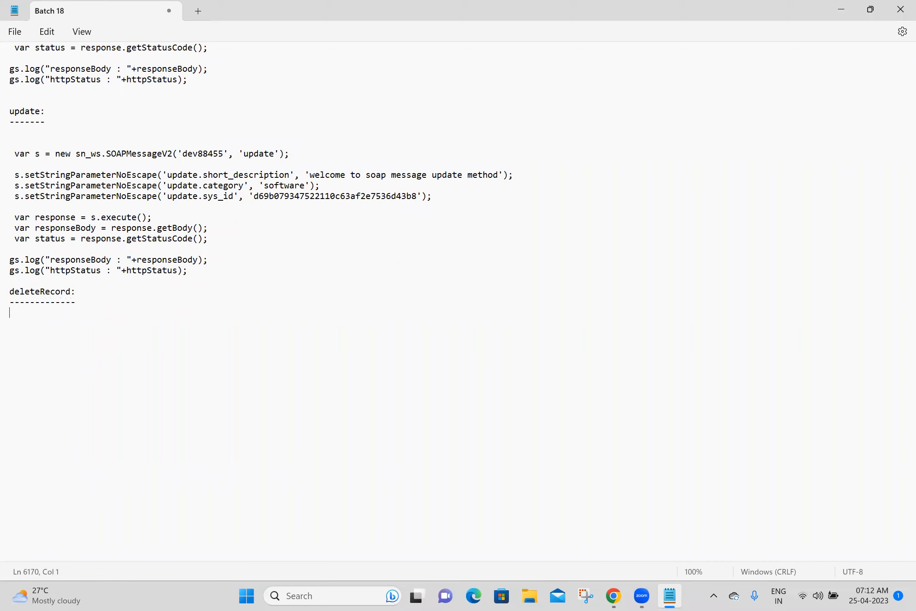
pyautogui.hotkey('ctrl', 's')
pyautogui.click(613, 596)
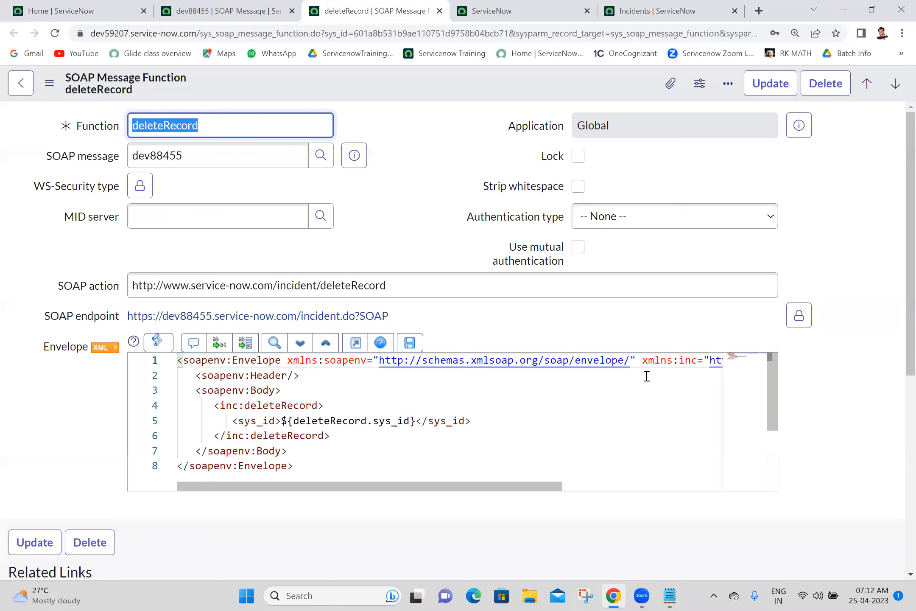
# Step: Set deleteRecord's authentication to Basic with the dev88455 profile and save it
pyautogui.click(624, 223)
pyautogui.click(617, 251)
pyautogui.click(623, 247)
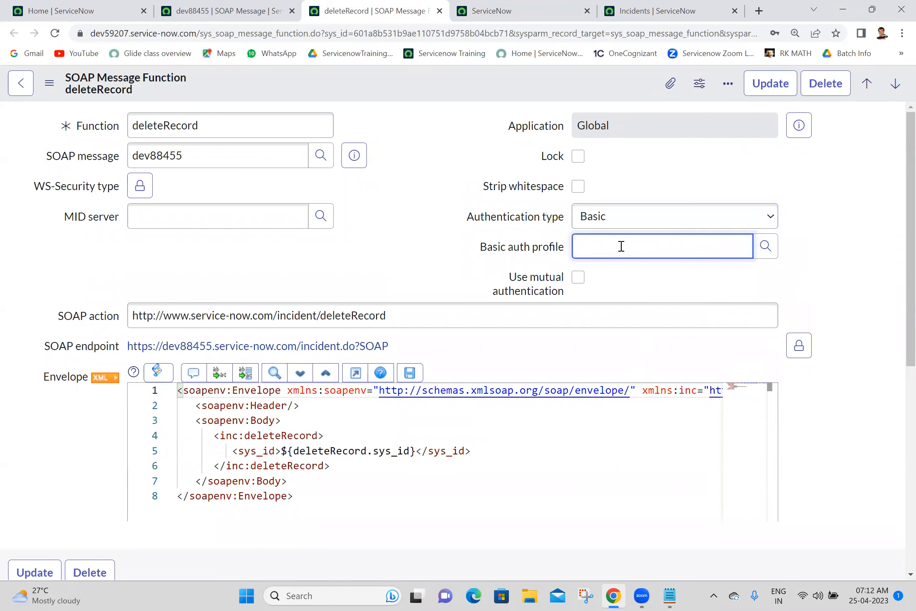
pyautogui.write('d')
pyautogui.click(604, 290)
pyautogui.scroll(-3, 898, 297)
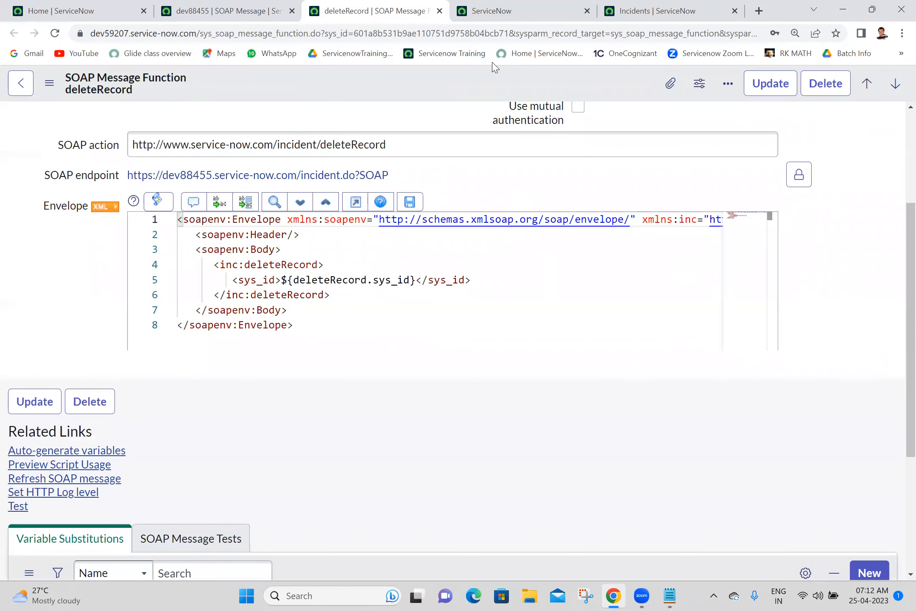
pyautogui.rightClick(501, 79)
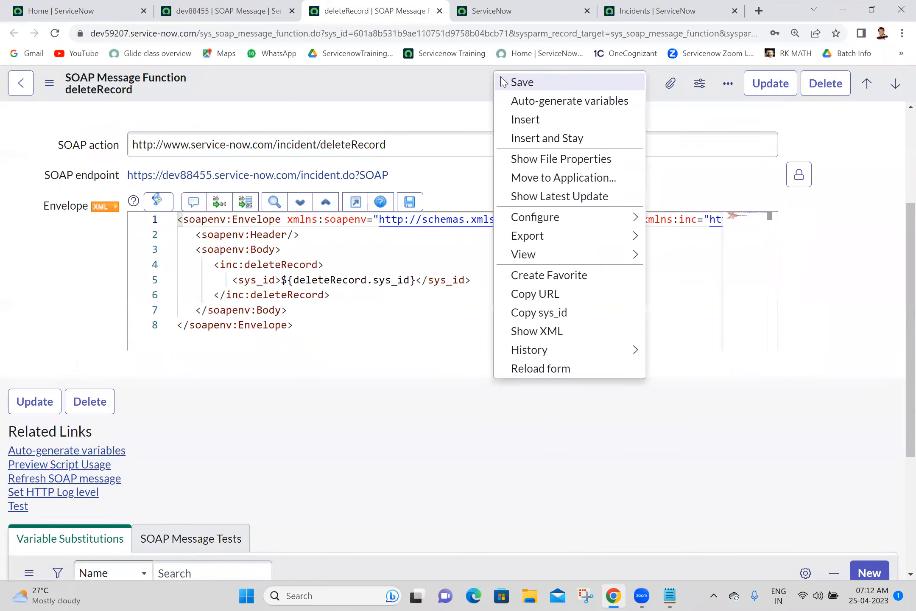
pyautogui.click(522, 82)
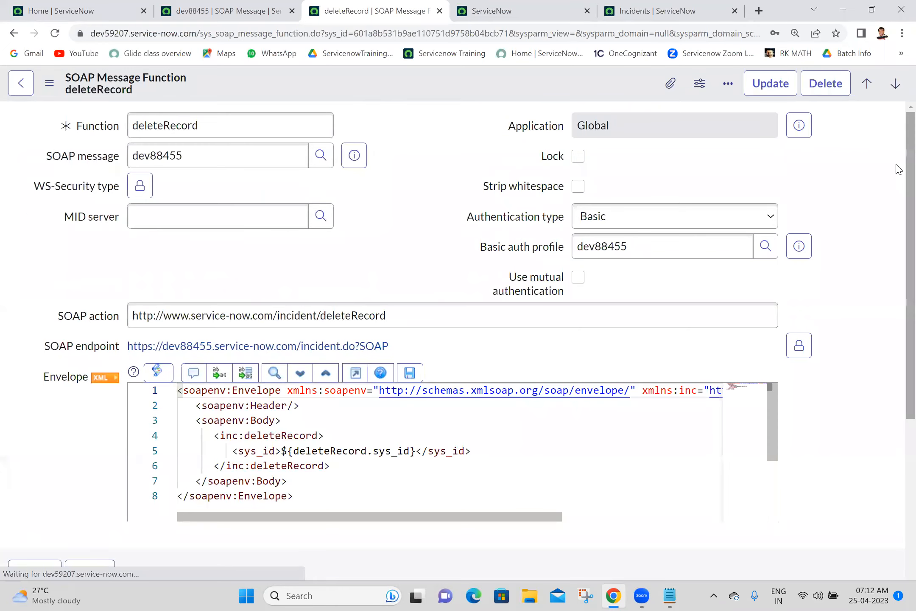
# Step: Generate deleteRecord's variables and copy the sys_id of incident INC0010016
pyautogui.scroll(-6, 895, 213)
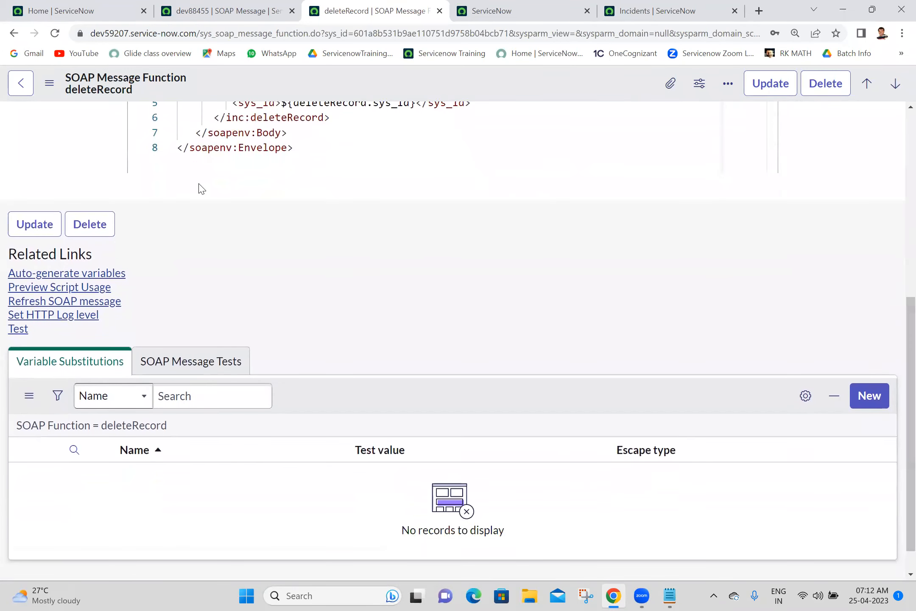
pyautogui.click(92, 276)
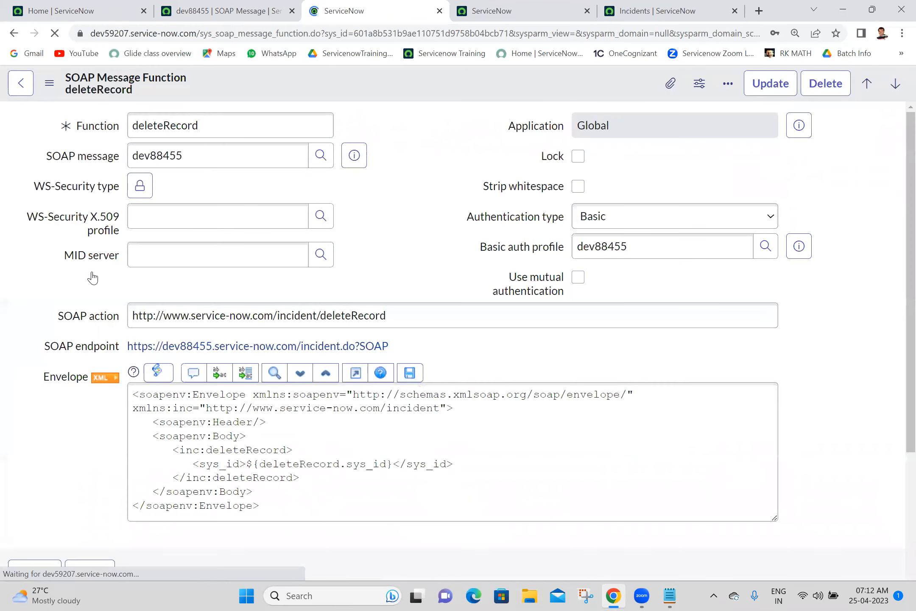
pyautogui.click(649, 10)
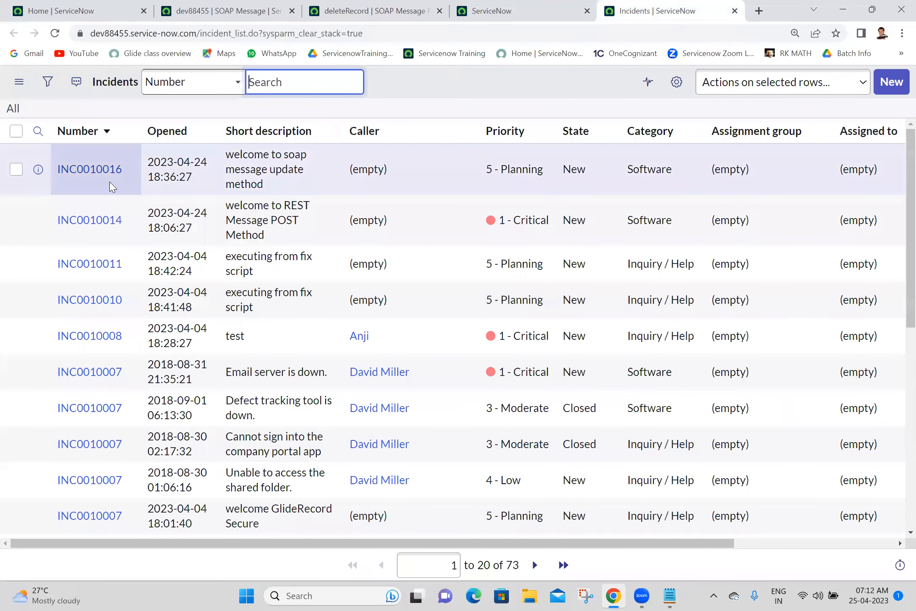
pyautogui.rightClick(111, 181)
pyautogui.click(149, 253)
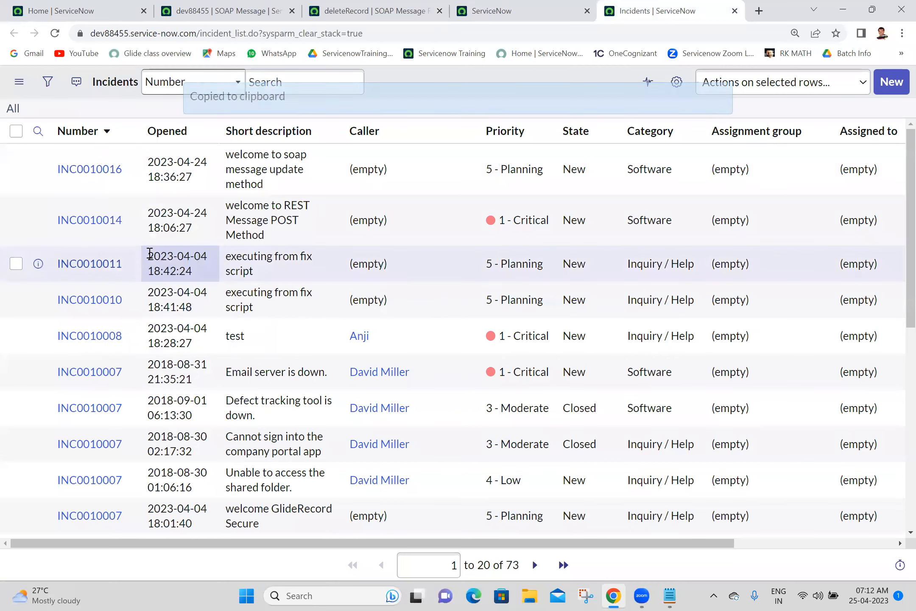
pyautogui.click(229, 8)
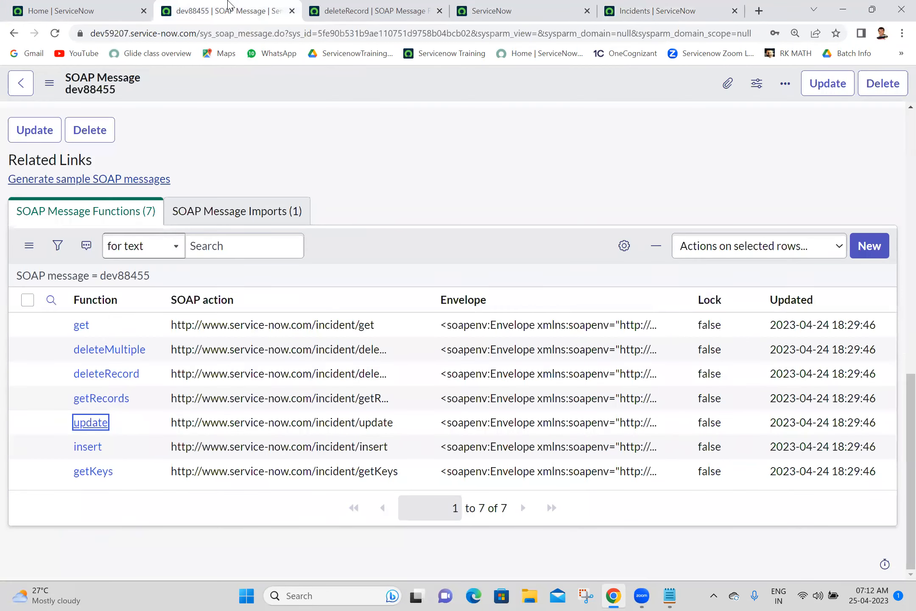
# Step: Paste the copied incident sys_id as the deleteRecord.sys_id test value and save it
pyautogui.click(373, 10)
pyautogui.scroll(-6, 898, 496)
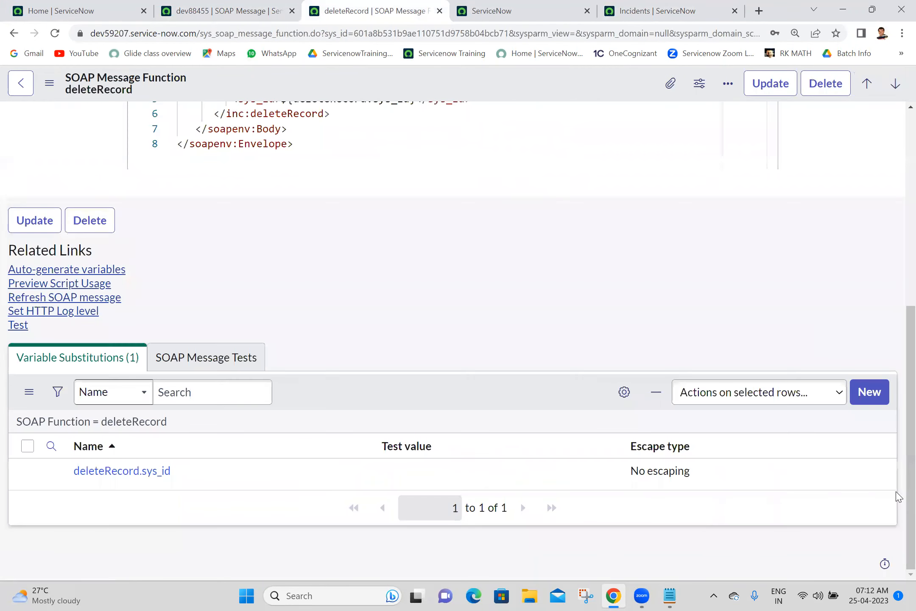
pyautogui.click(526, 482)
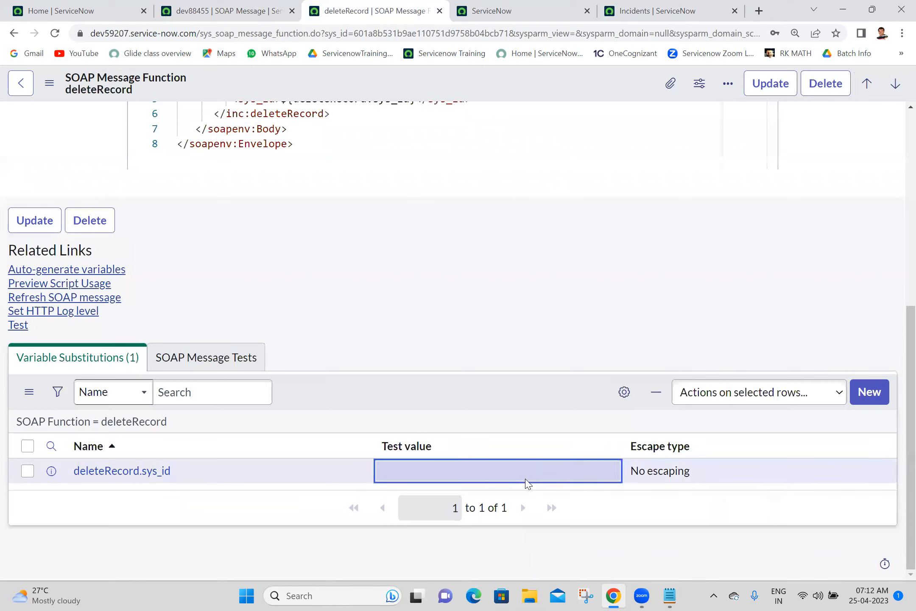
pyautogui.click(526, 481)
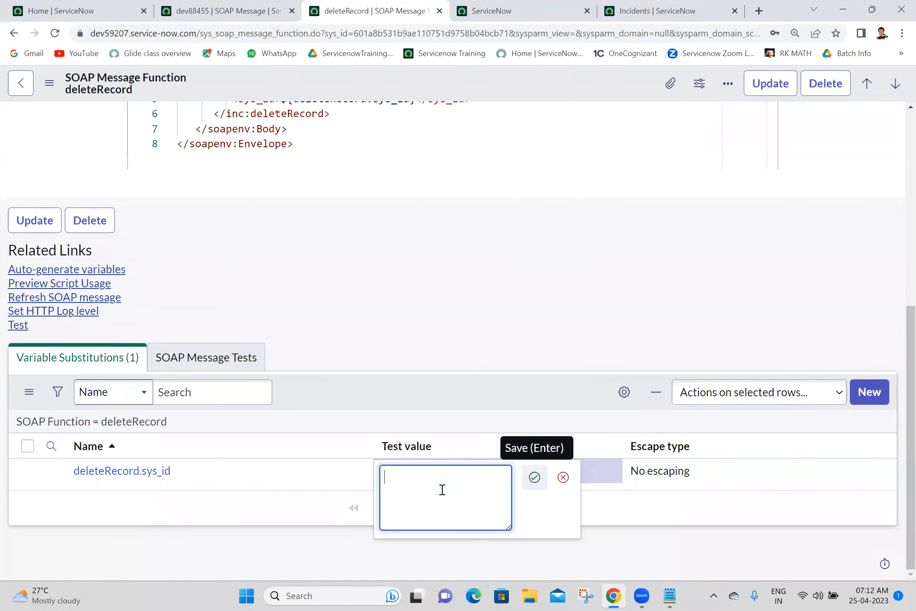
pyautogui.hotkey('ctrl', 'v')
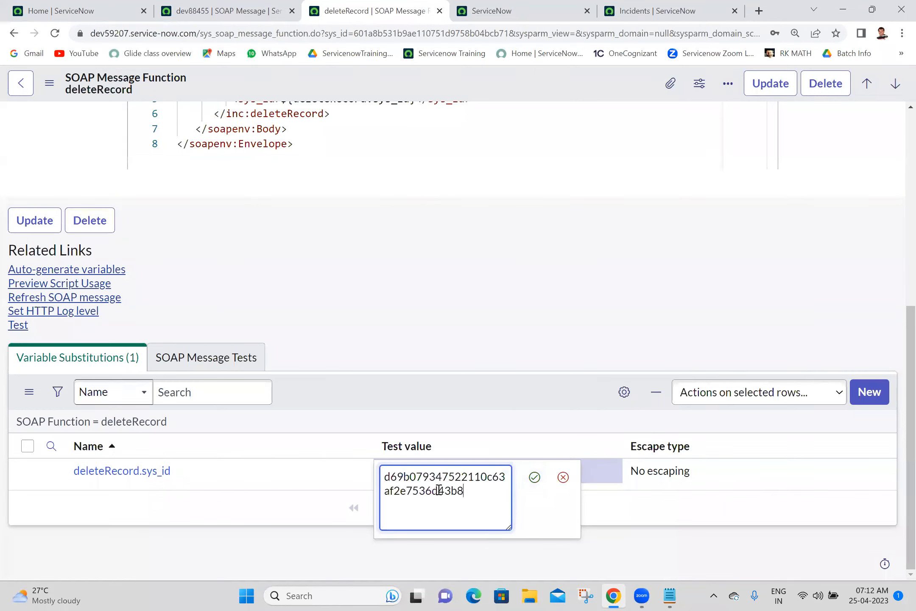
pyautogui.click(535, 477)
# Step: Test deleteRecord and refresh the incident list to confirm INC0010016 was deleted
pyautogui.click(17, 326)
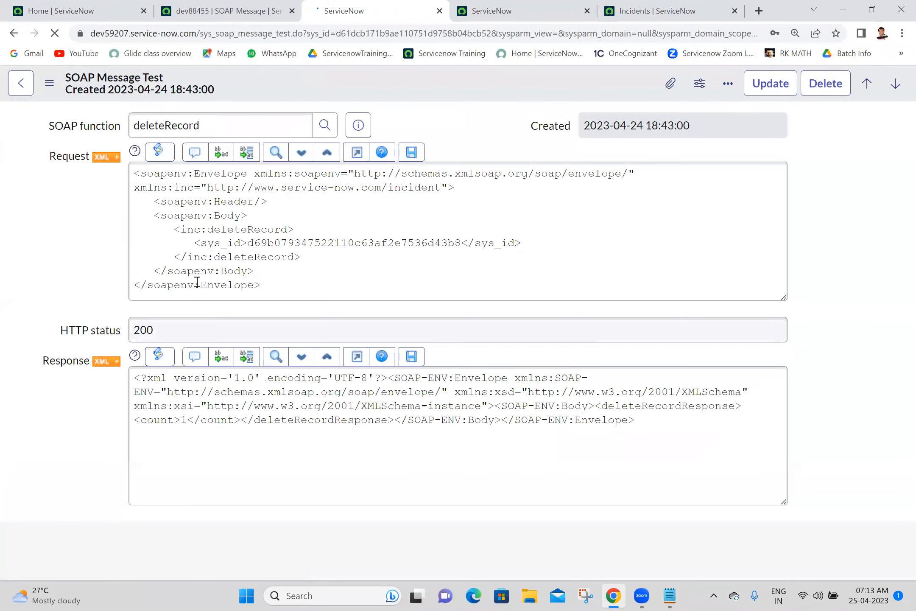
pyautogui.click(686, 4)
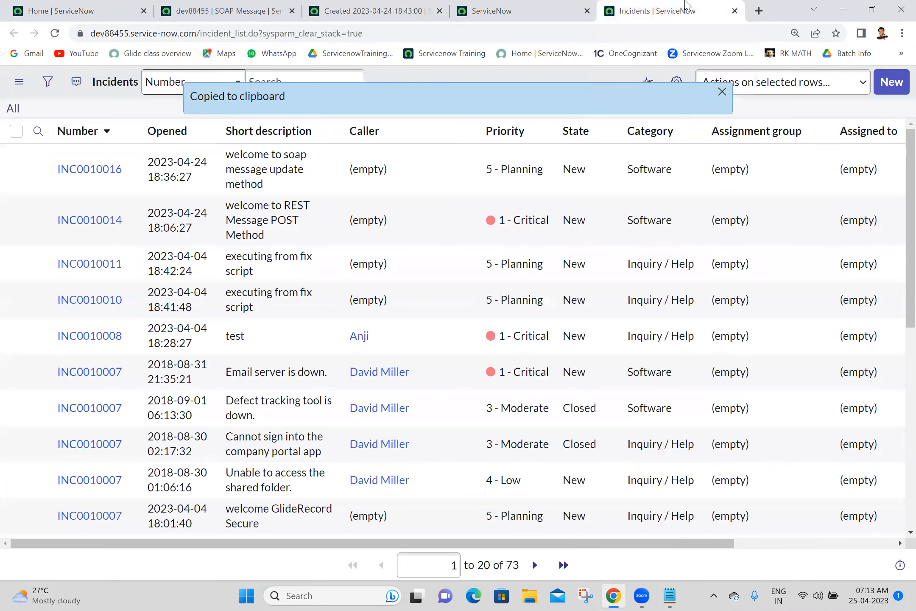
pyautogui.click(56, 35)
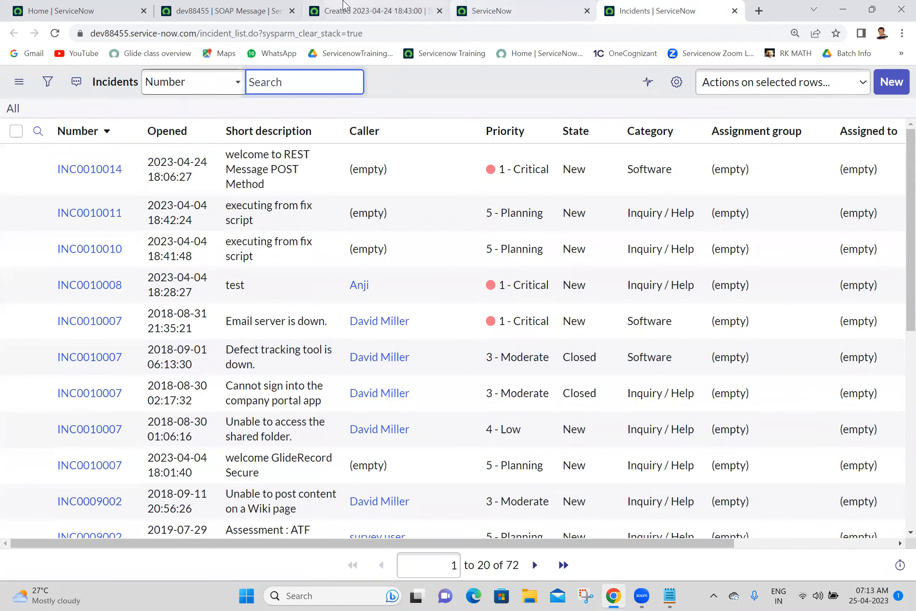
pyautogui.click(345, 5)
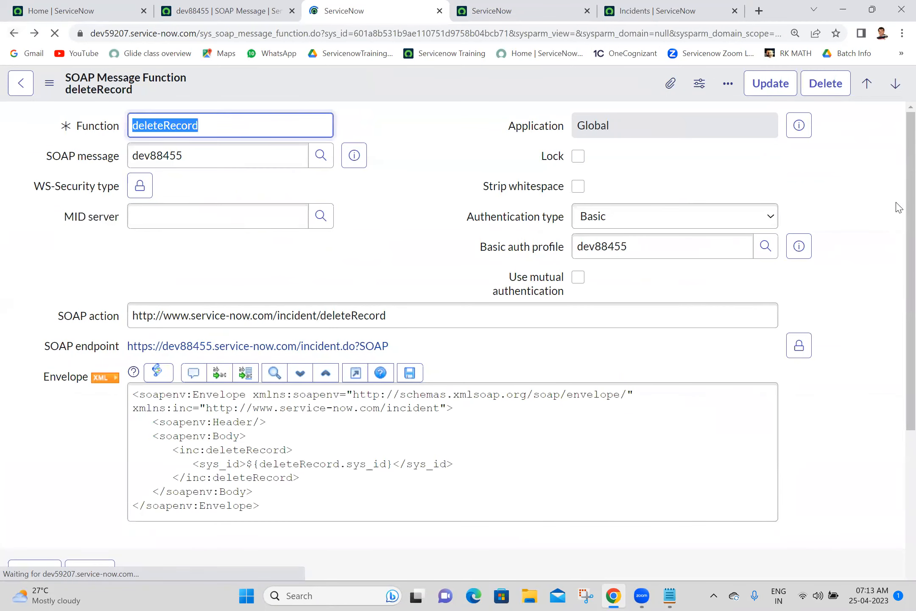
pyautogui.scroll(-6, 895, 418)
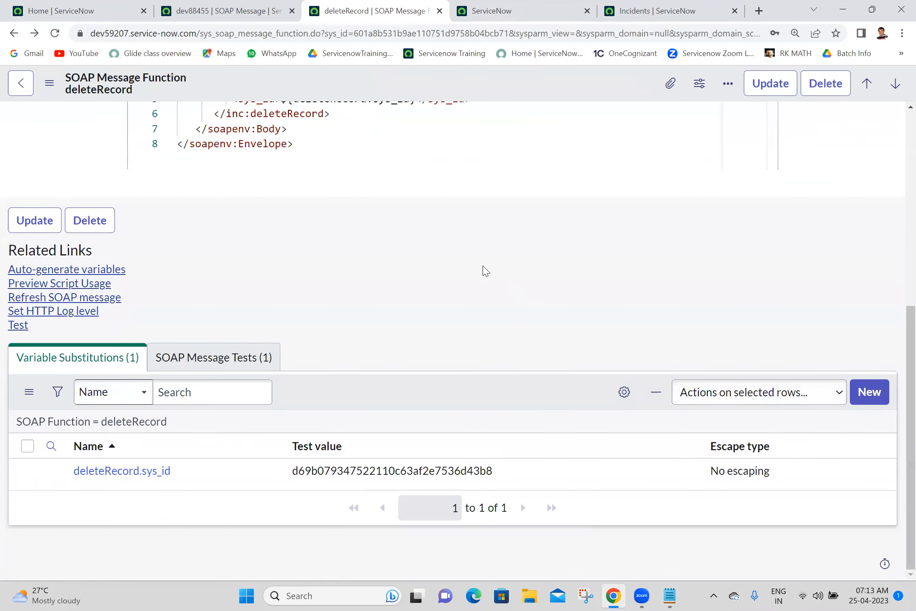
# Step: Paste the deleteRecord Preview Script Usage code under its heading in the Batch 18 notes
pyautogui.click(43, 290)
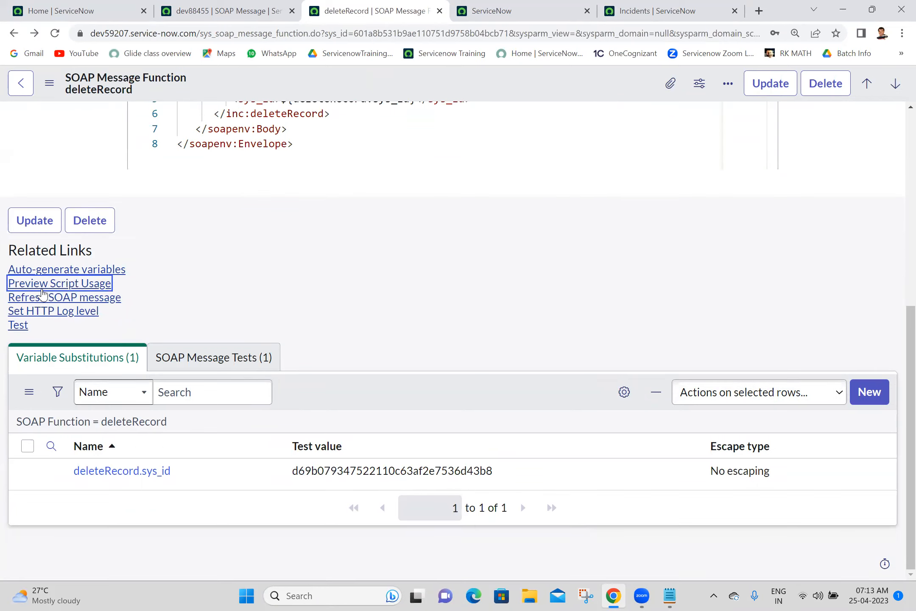
pyautogui.click(42, 290)
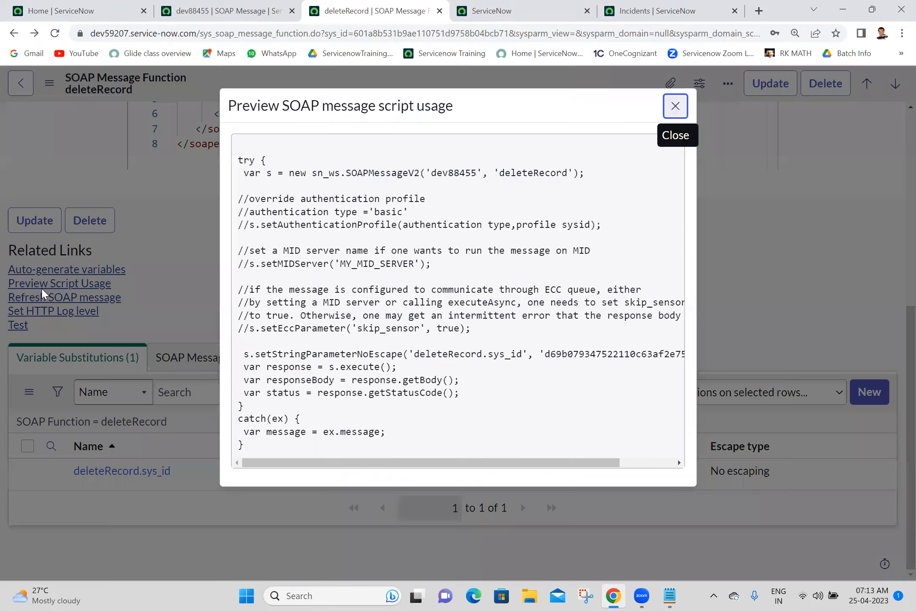
pyautogui.moveTo(259, 448); pyautogui.dragTo(236, 147)
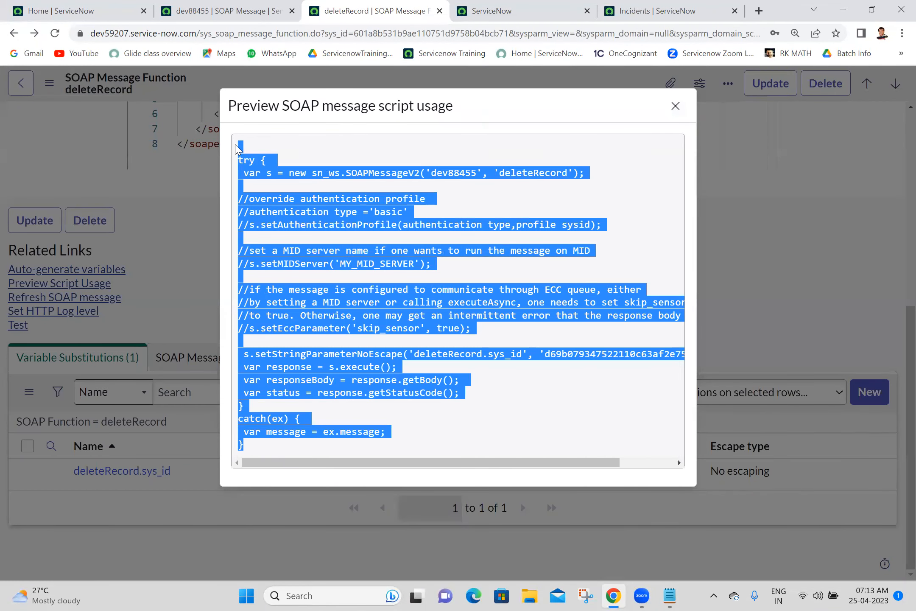
pyautogui.click(671, 596)
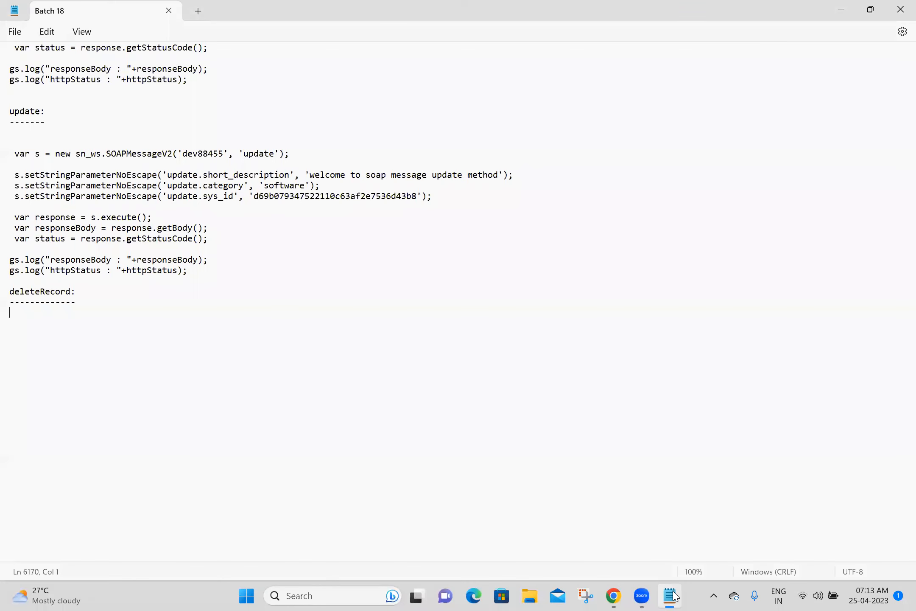
pyautogui.hotkey('ctrl', 'v')
# Step: Strip the try line, comment block and catch block from the pasted deleteRecord script
pyautogui.moveTo(61, 313); pyautogui.dragTo(242, 448)
pyautogui.press('BackSpace')
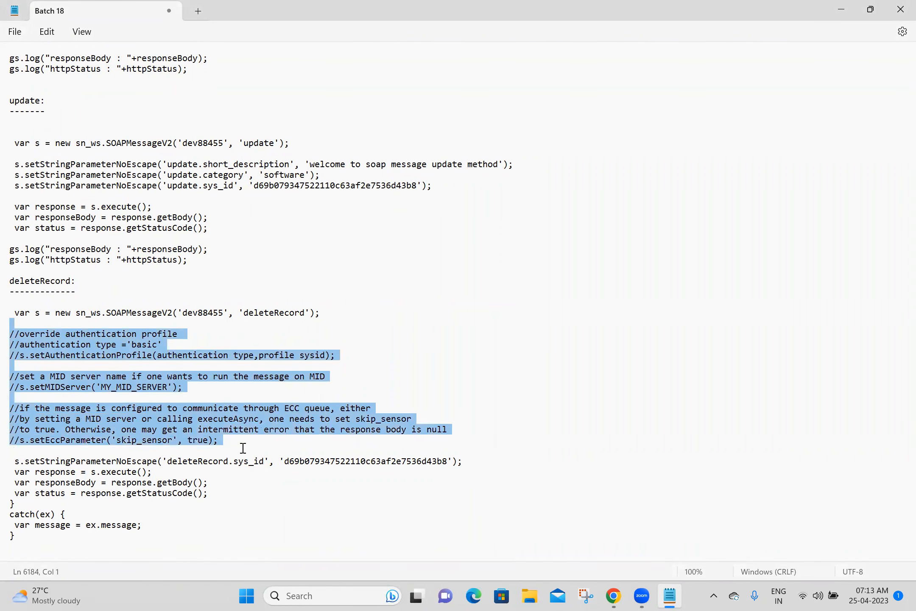
pyautogui.press('BackSpace')
pyautogui.moveTo(104, 411); pyautogui.dragTo(10, 374)
pyautogui.press('BackSpace')
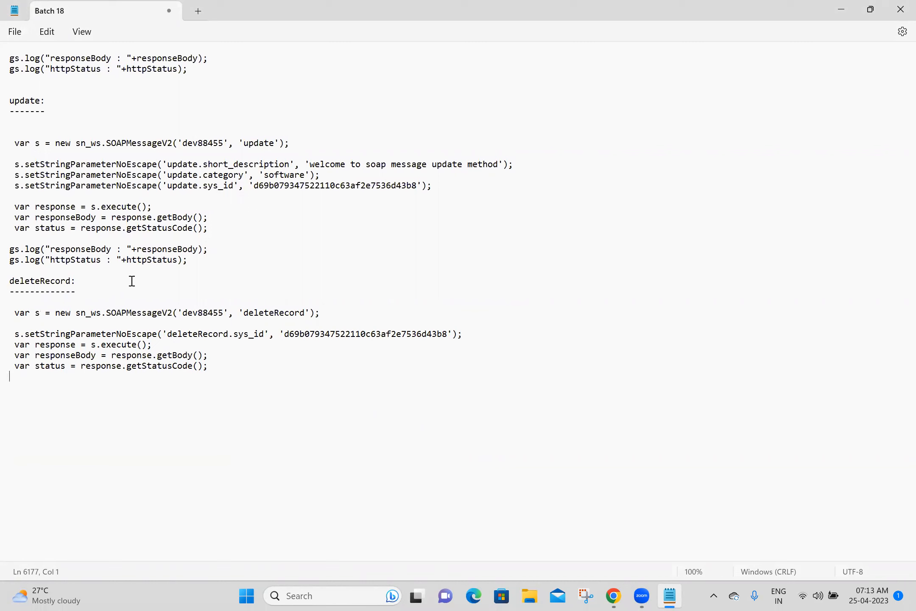
# Step: Copy the update section's two gs.log lines below deleteRecord's getStatusCode line
pyautogui.click(218, 270)
pyautogui.moveTo(218, 260); pyautogui.dragTo(9, 238)
pyautogui.hotkey('ctrl', 'c')
pyautogui.click(33, 379)
pyautogui.hotkey('ctrl', 'v')
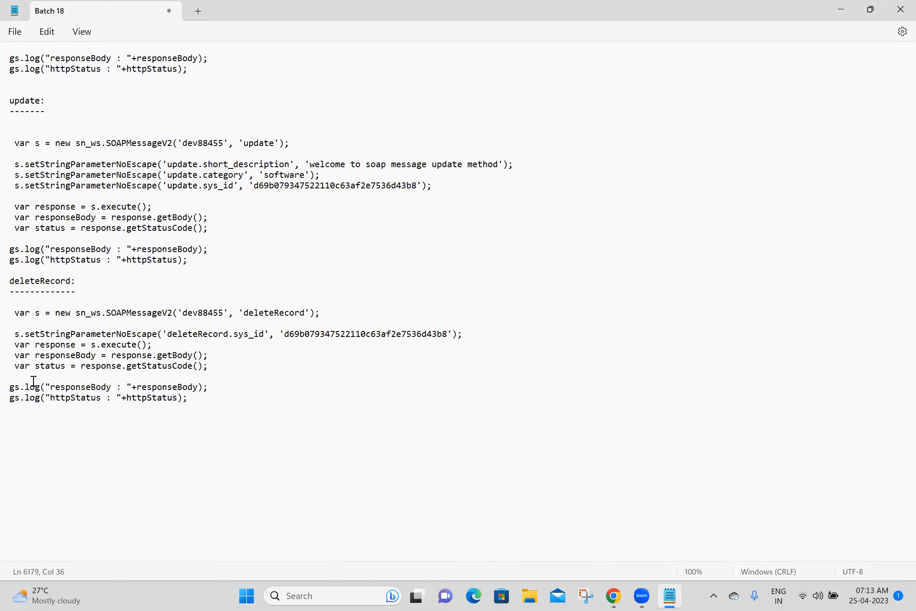
pyautogui.click(55, 420)
pyautogui.hotkey('alt', 'Tab')
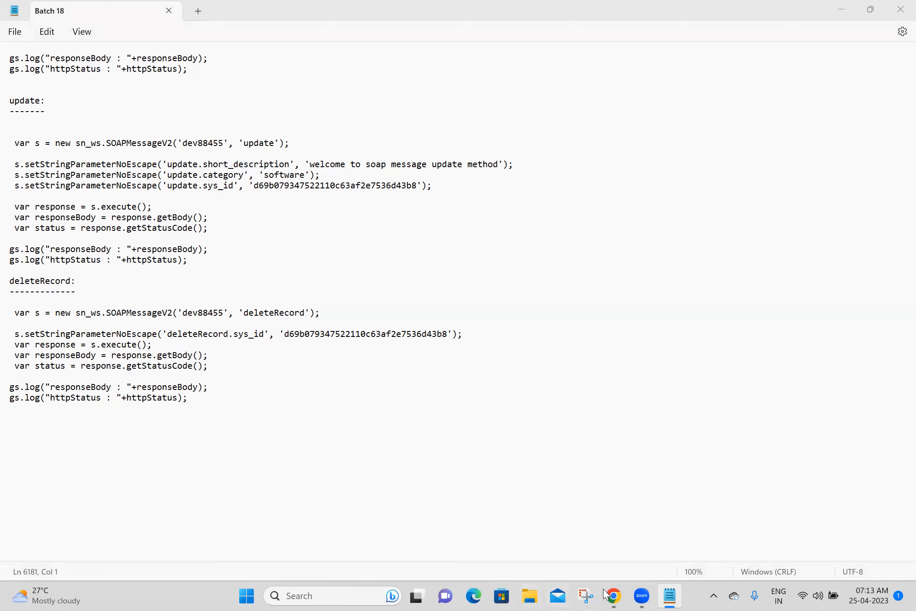
pyautogui.click(591, 592)
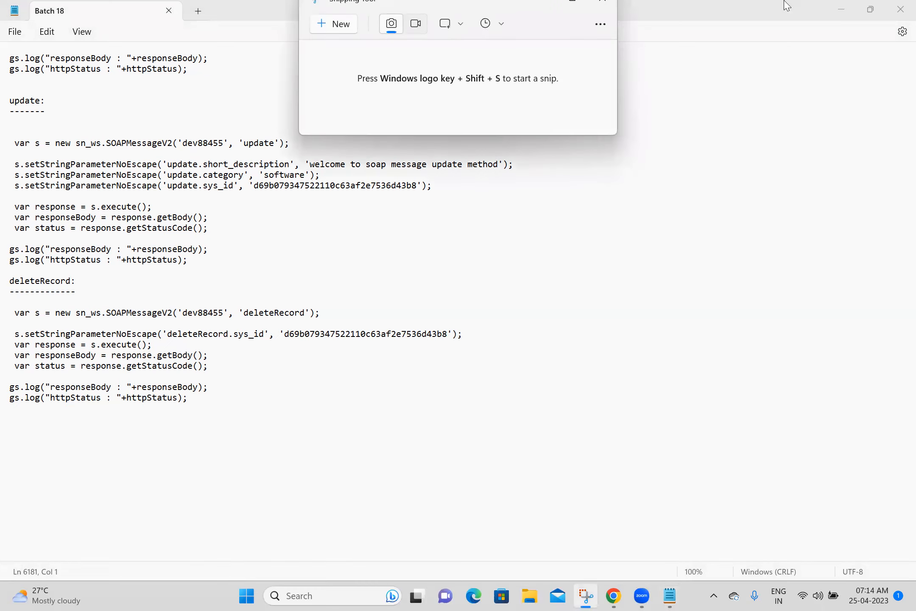
# Step: Snip the Participants window and save it as 25-04-2023.png in the Batch 18 folder
pyautogui.click(330, 25)
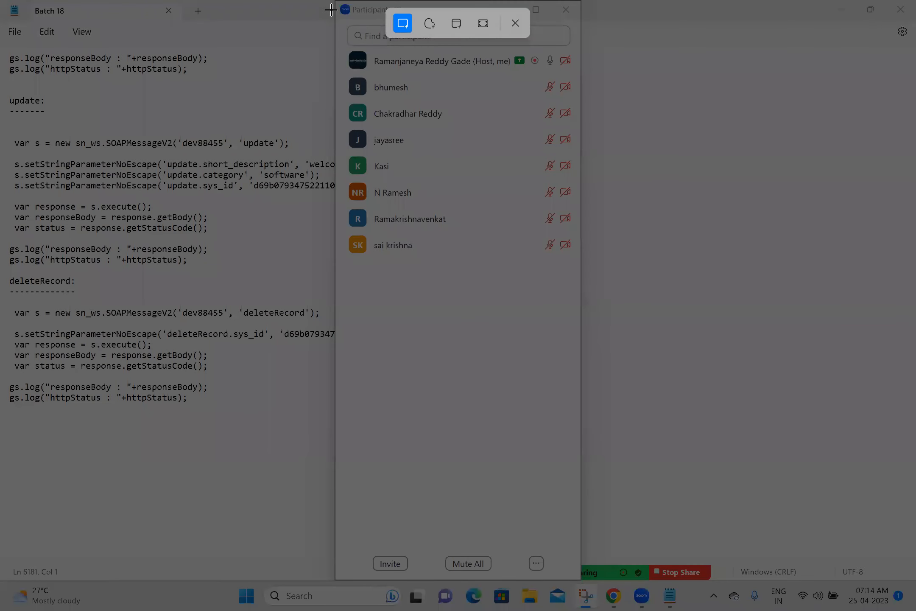
pyautogui.moveTo(332, 1); pyautogui.dragTo(584, 270)
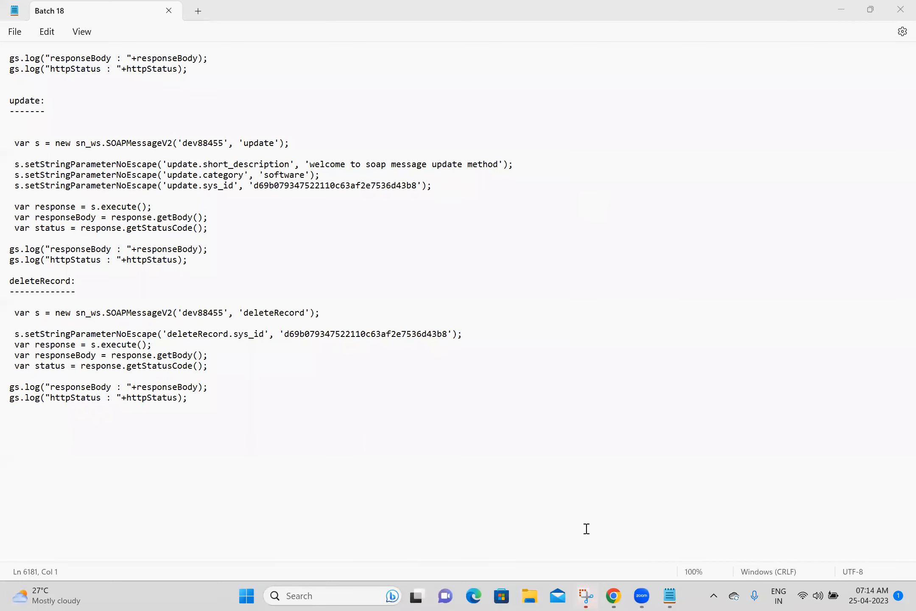
pyautogui.click(590, 596)
pyautogui.click(697, 24)
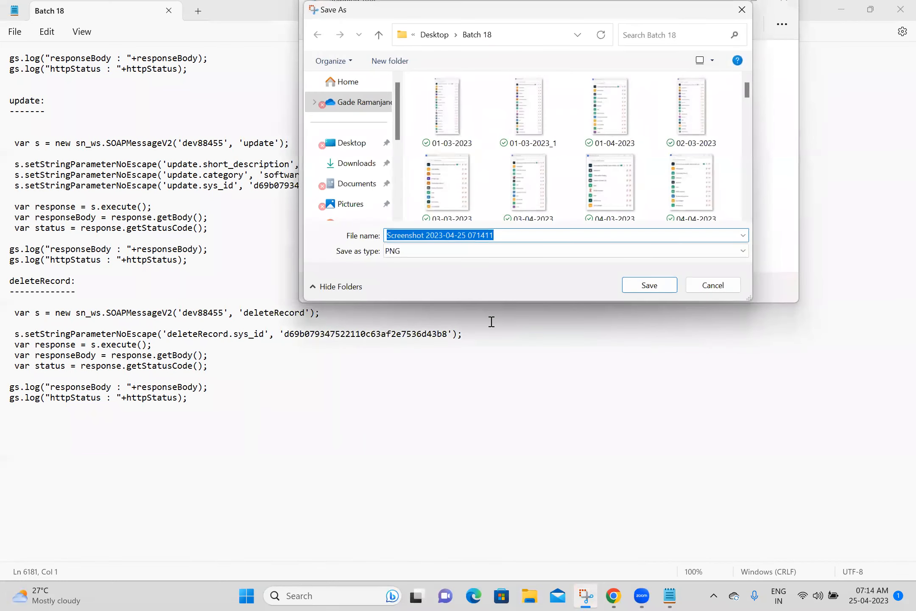
pyautogui.write('25')
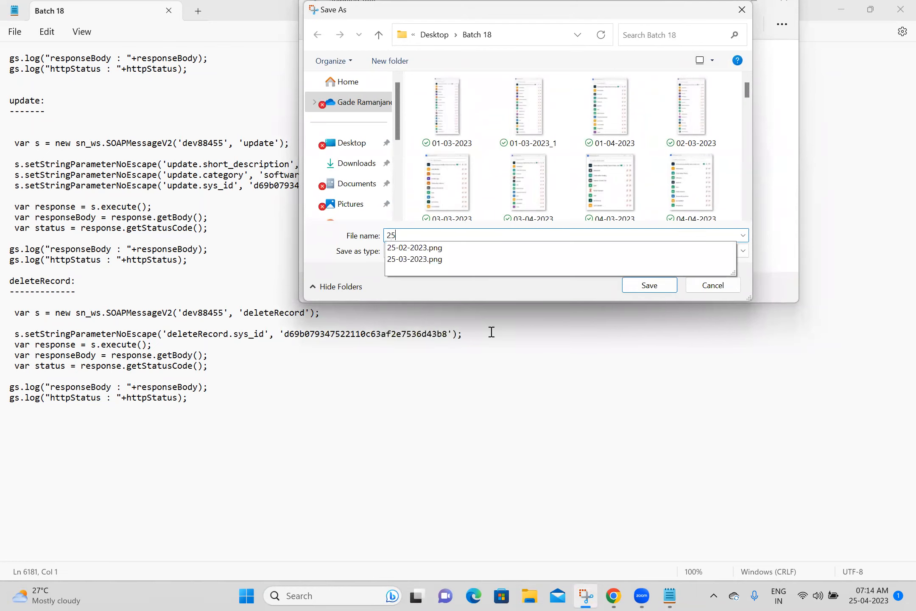
pyautogui.write('-04-2023')
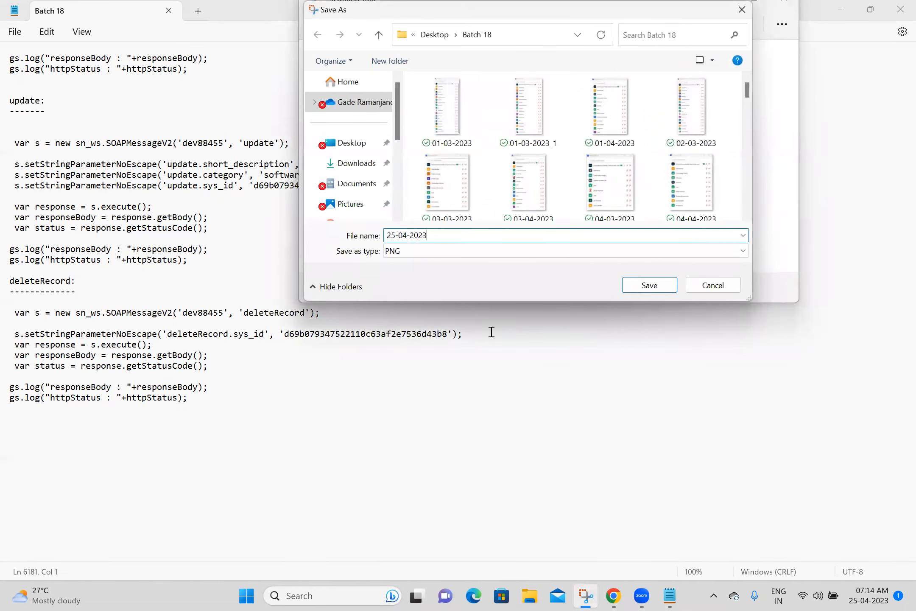
pyautogui.click(647, 293)
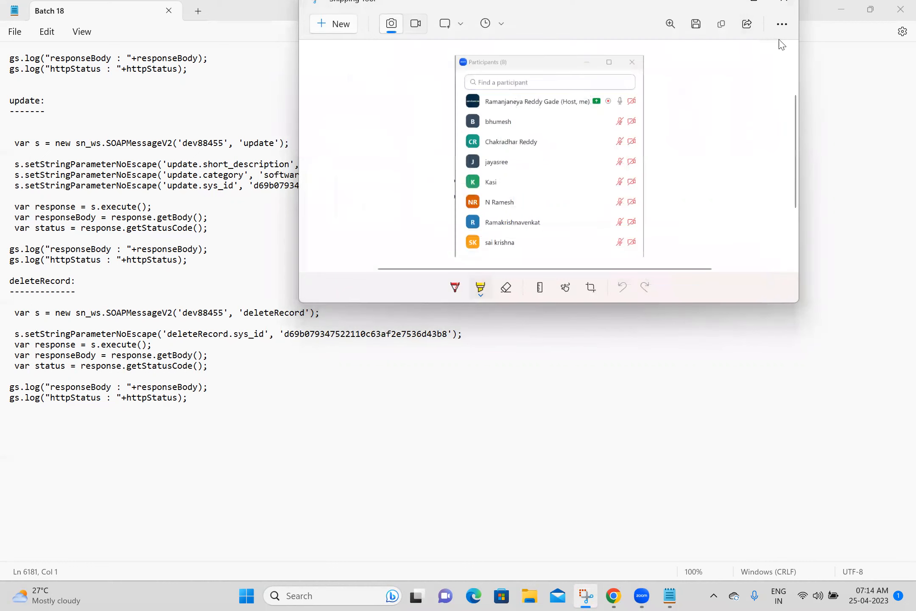
pyautogui.click(791, 5)
pyautogui.click(121, 427)
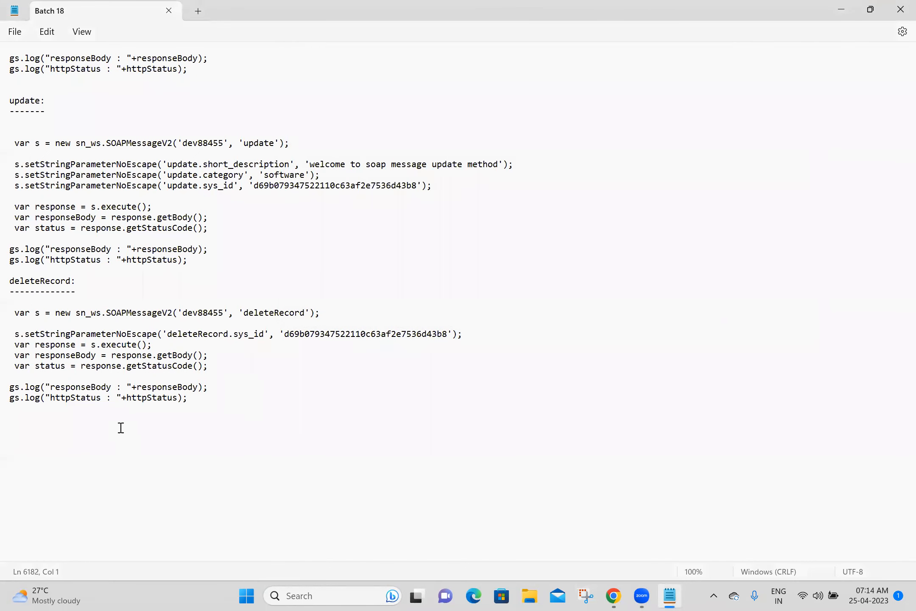